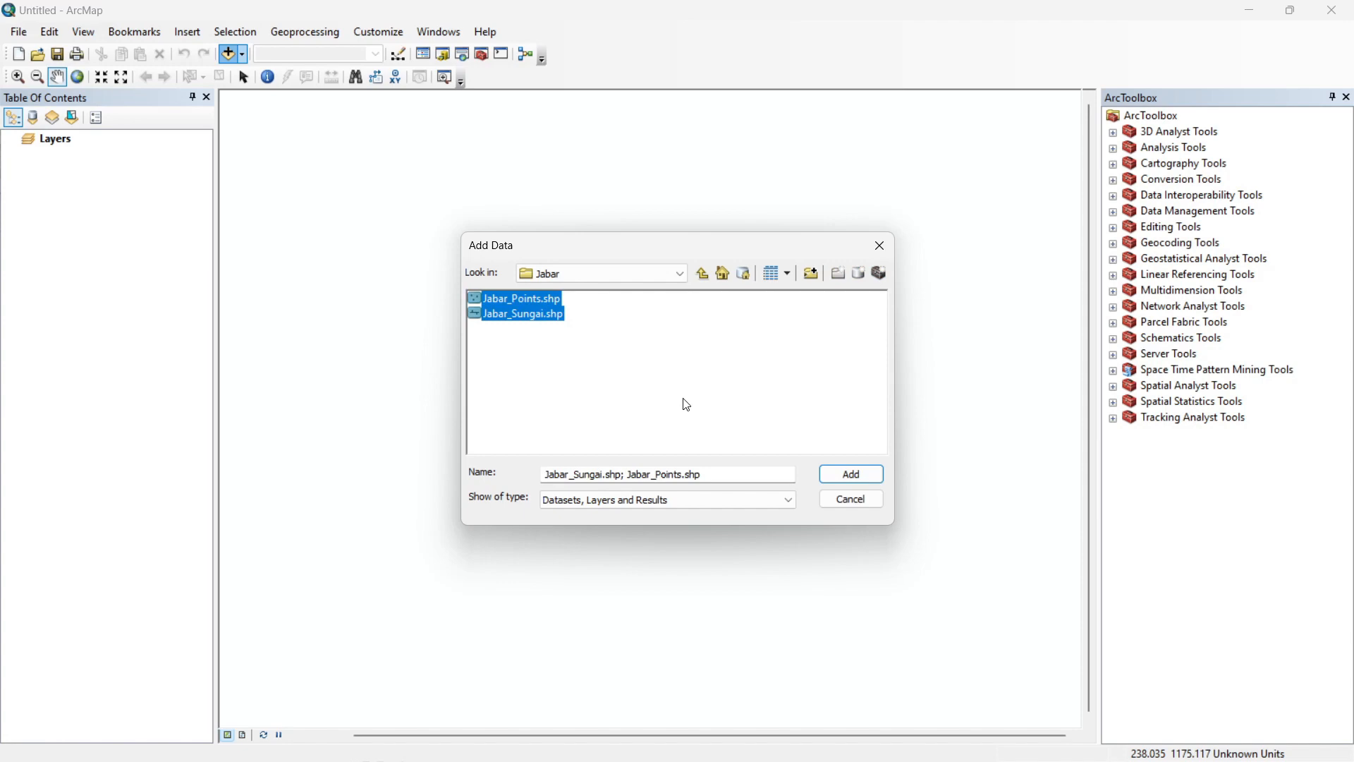
Add the Jabar_Points and Jabar_Sungai shapefiles, plus Bandung_Kel, Bandung_Lahan and Bandung_Poly from the Vector Overlay folder's Bandung subfolder, to the map
click(836, 474)
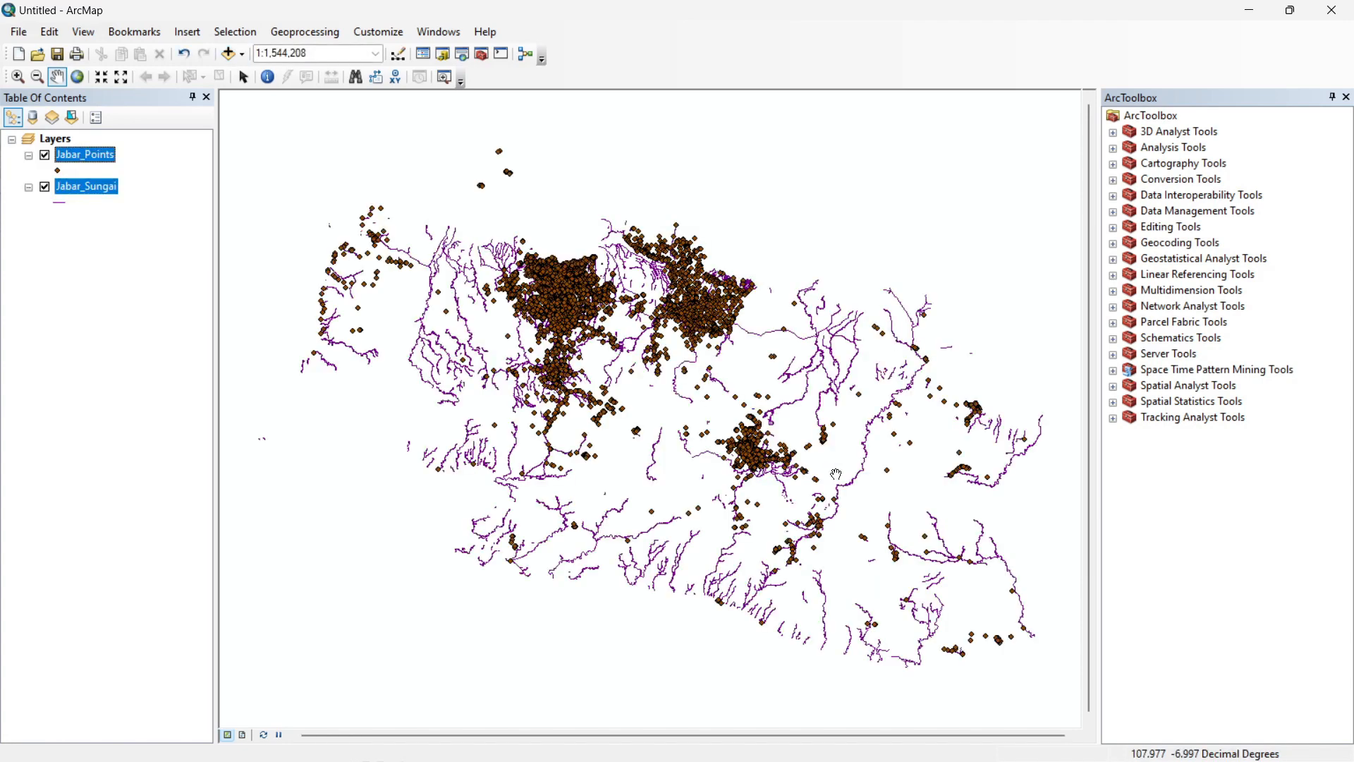
click(230, 54)
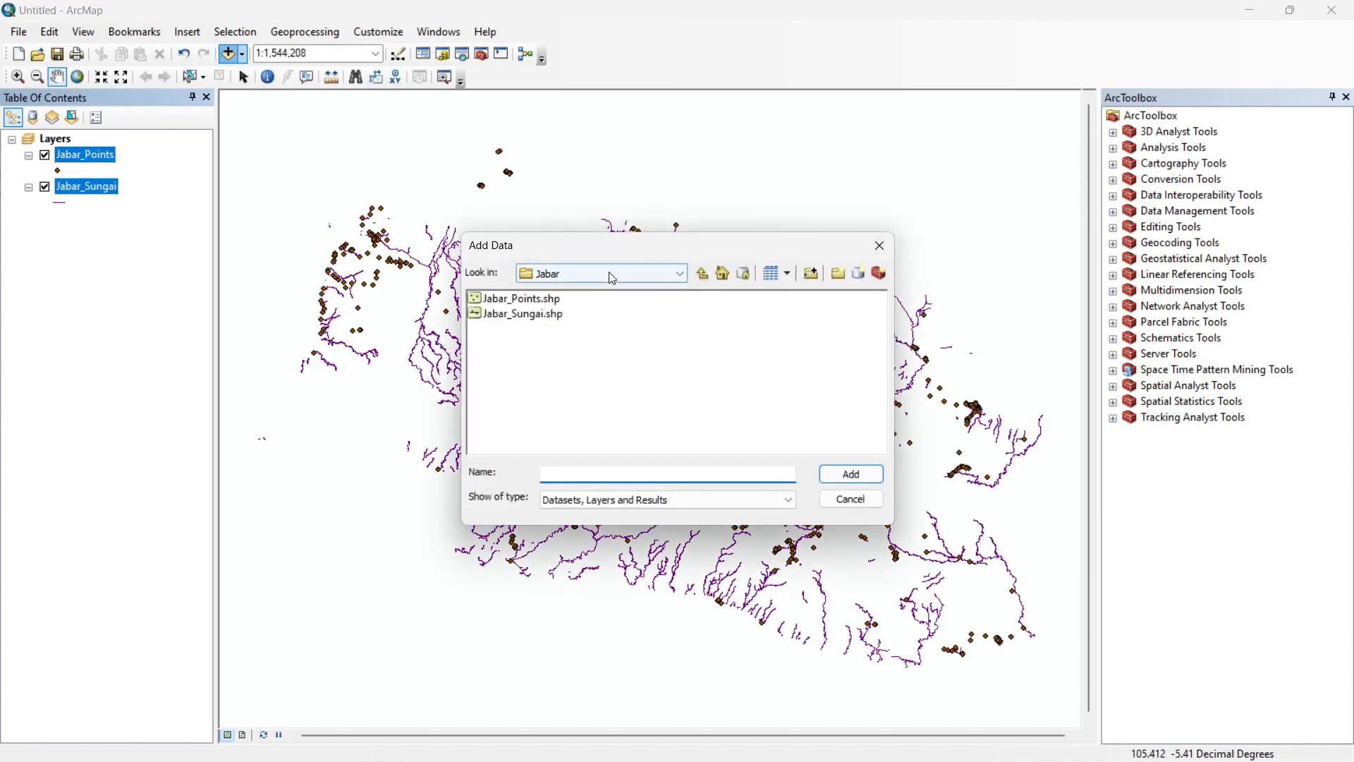
click(702, 274)
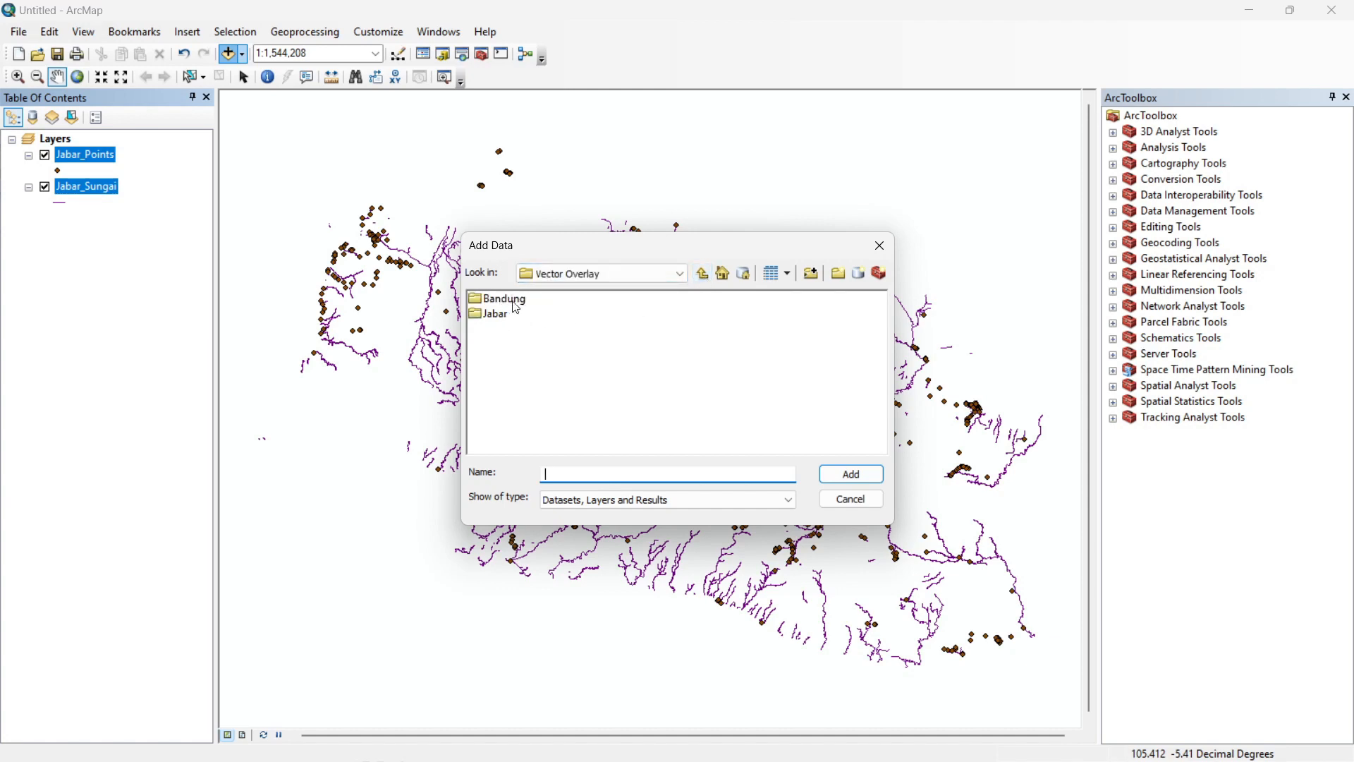
double_click(513, 301)
drag(581, 334, 536, 299)
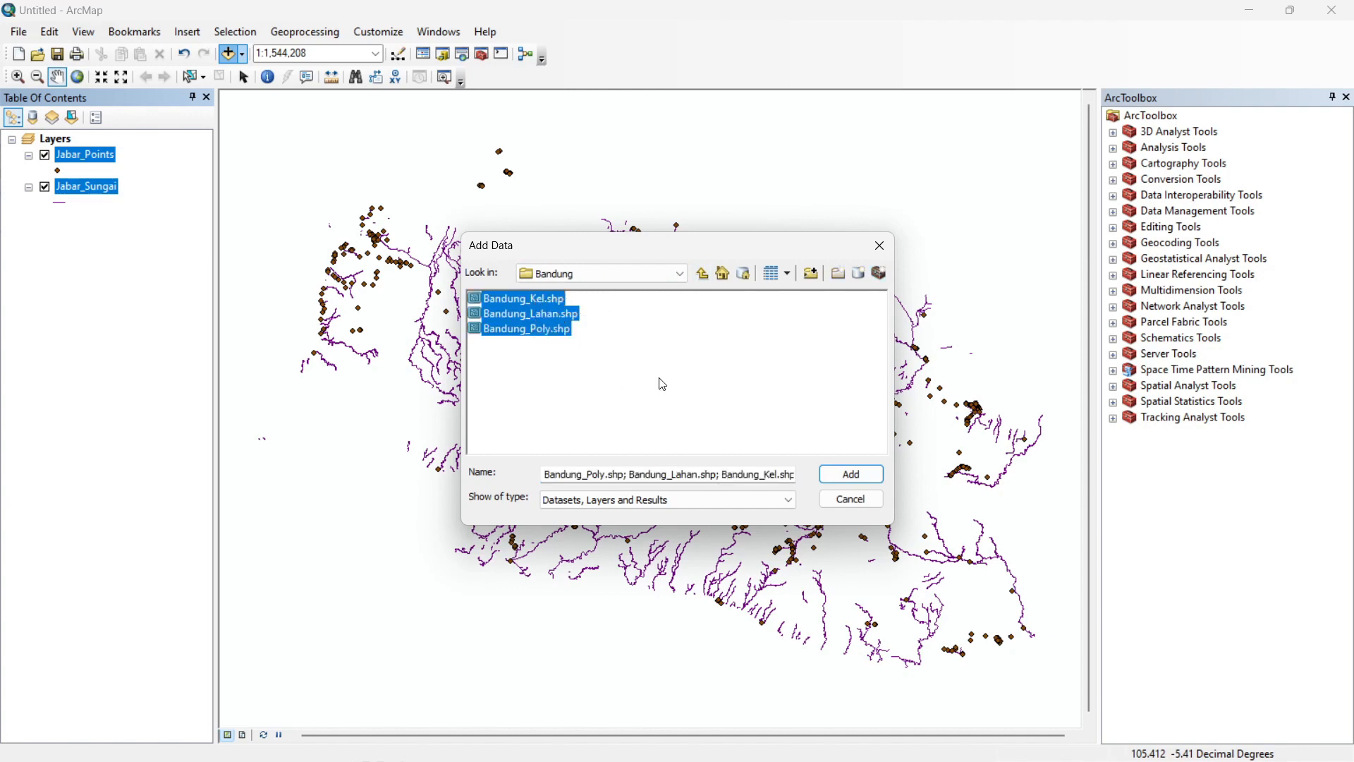
click(851, 474)
click(144, 353)
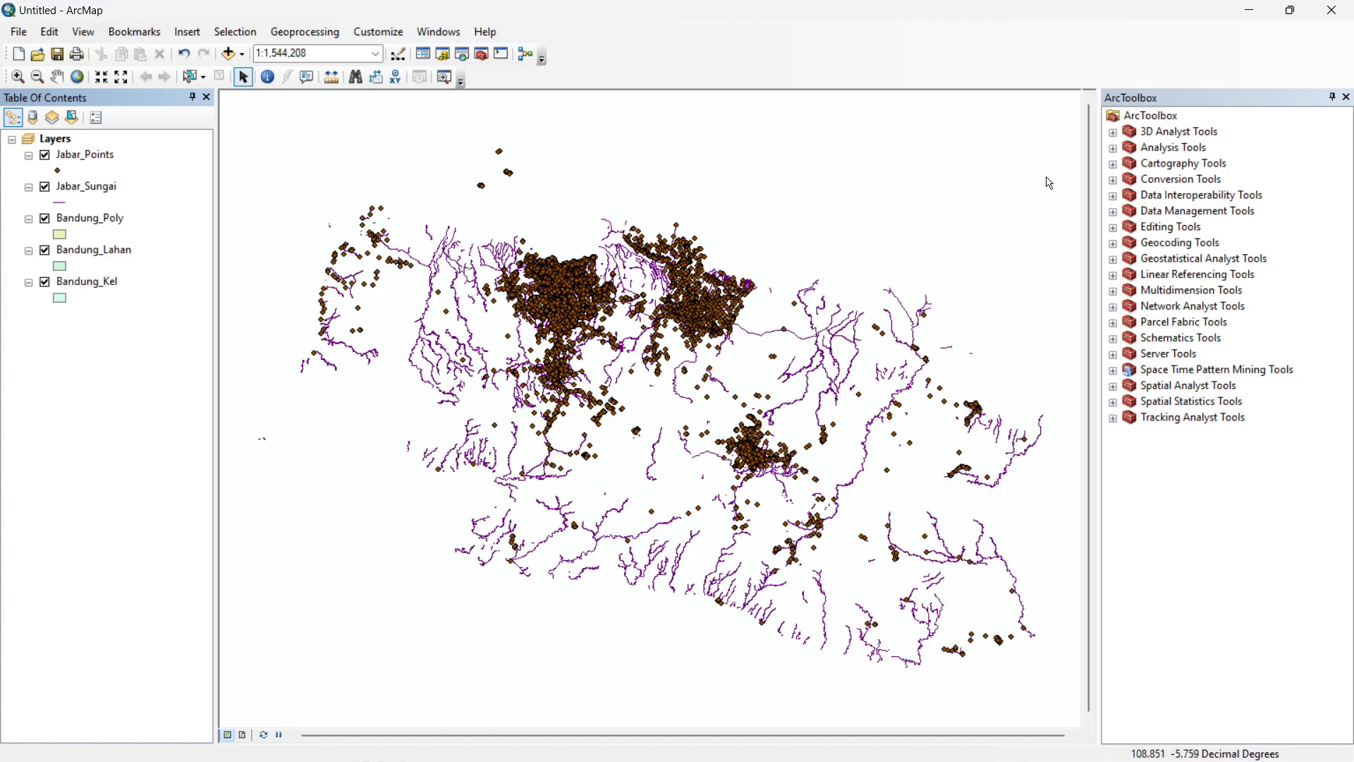
Set up the Clip analysis tool with Jabar_Points as the input features and Bandung_Poly as the clip features
click(1113, 149)
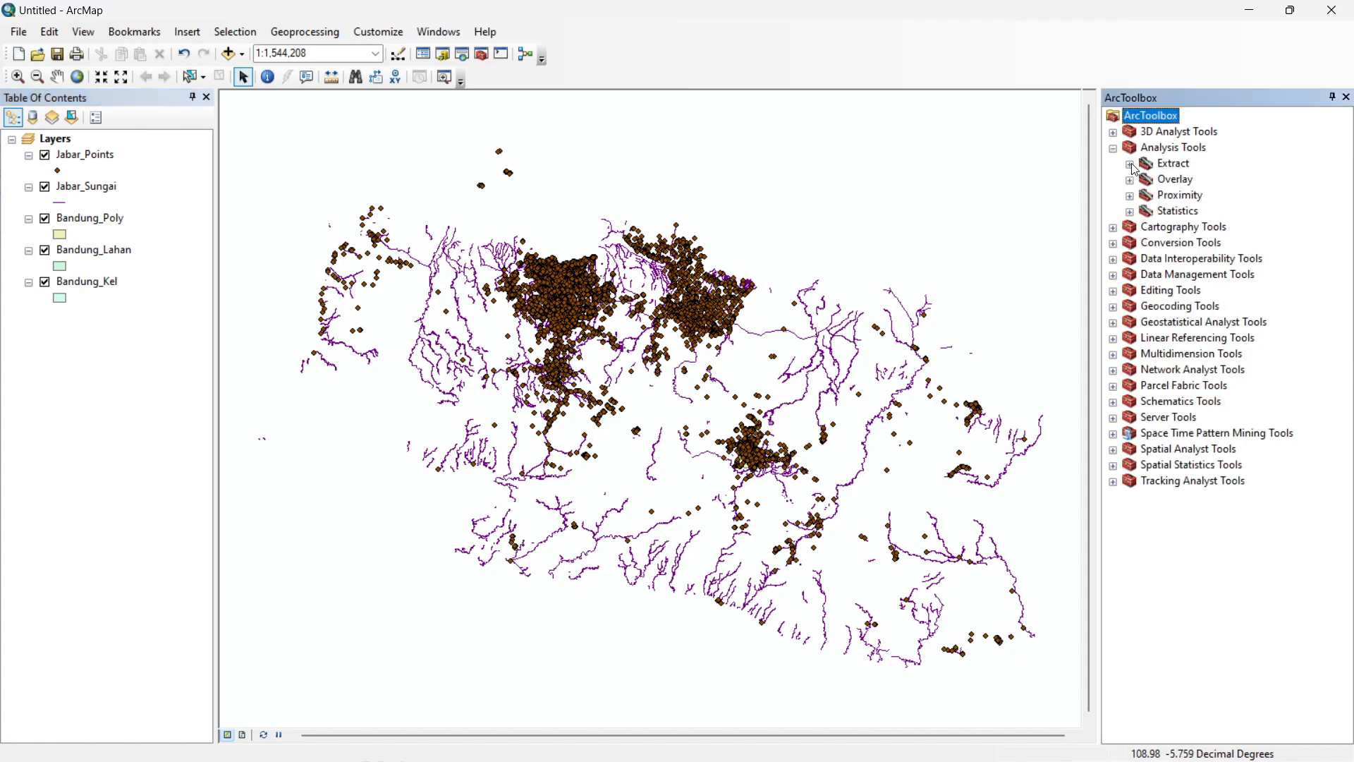
click(1131, 164)
click(1188, 181)
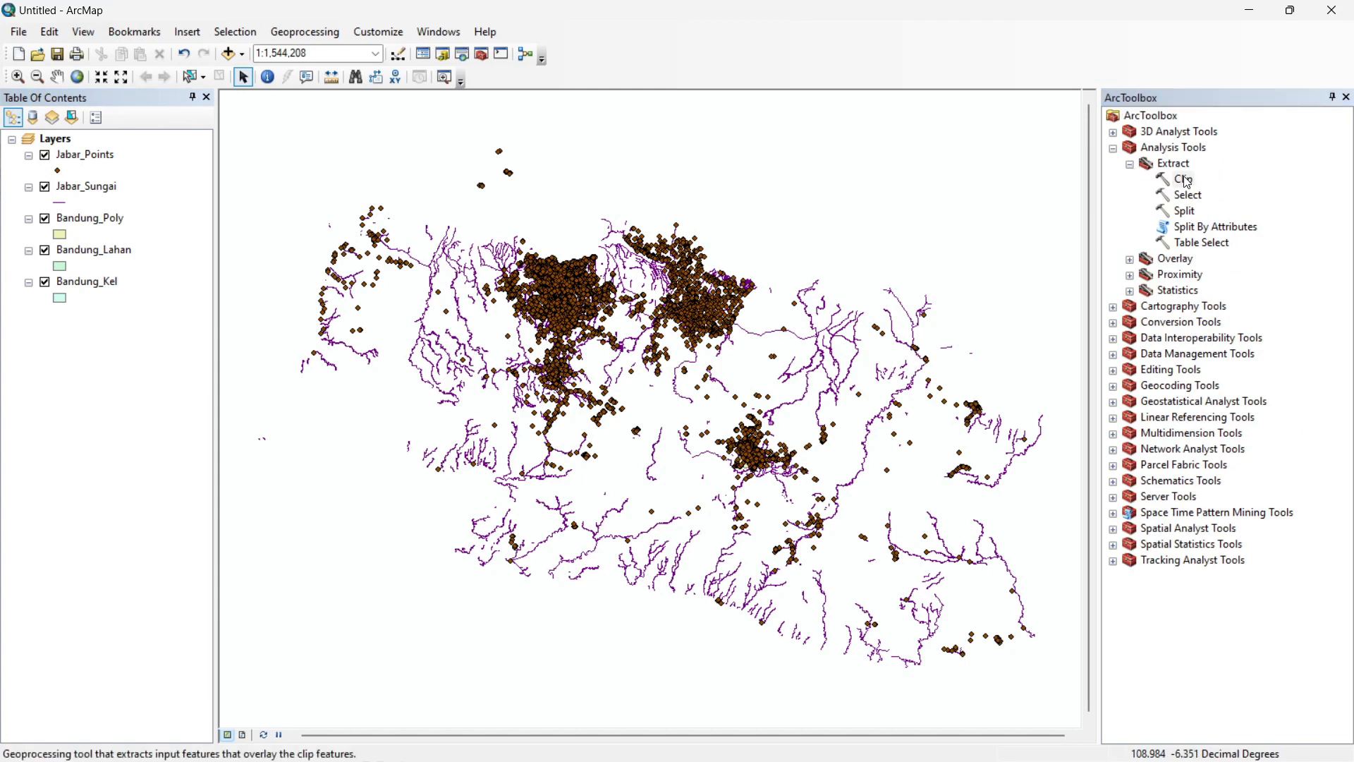
double_click(1188, 180)
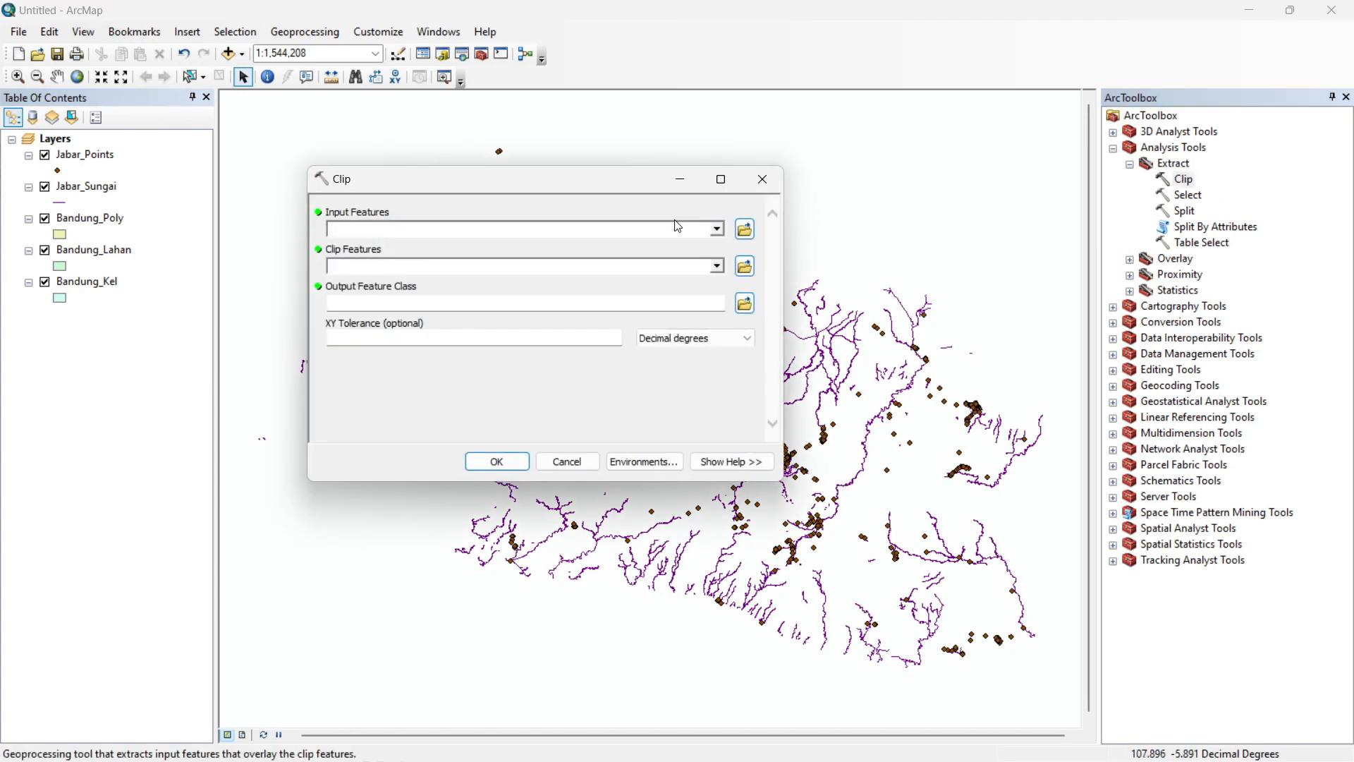
click(718, 229)
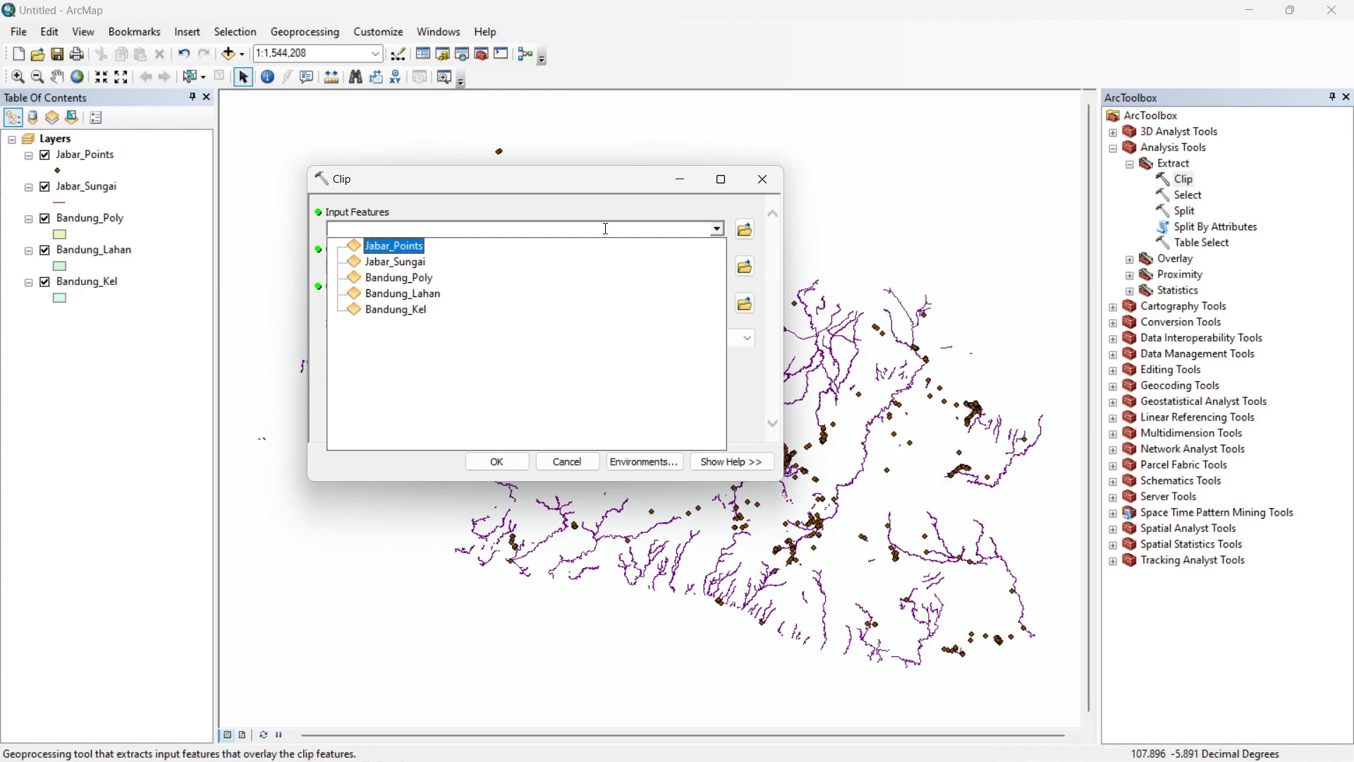
click(399, 248)
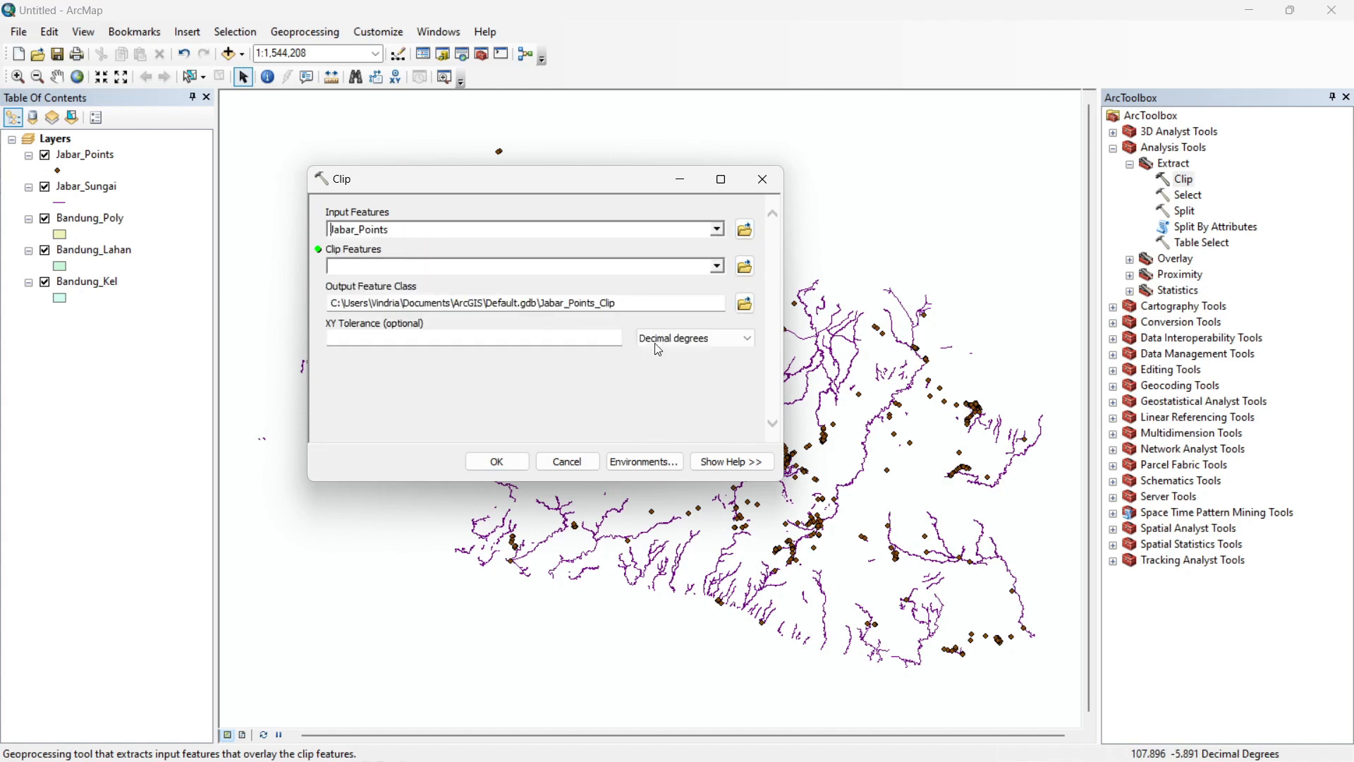
click(719, 271)
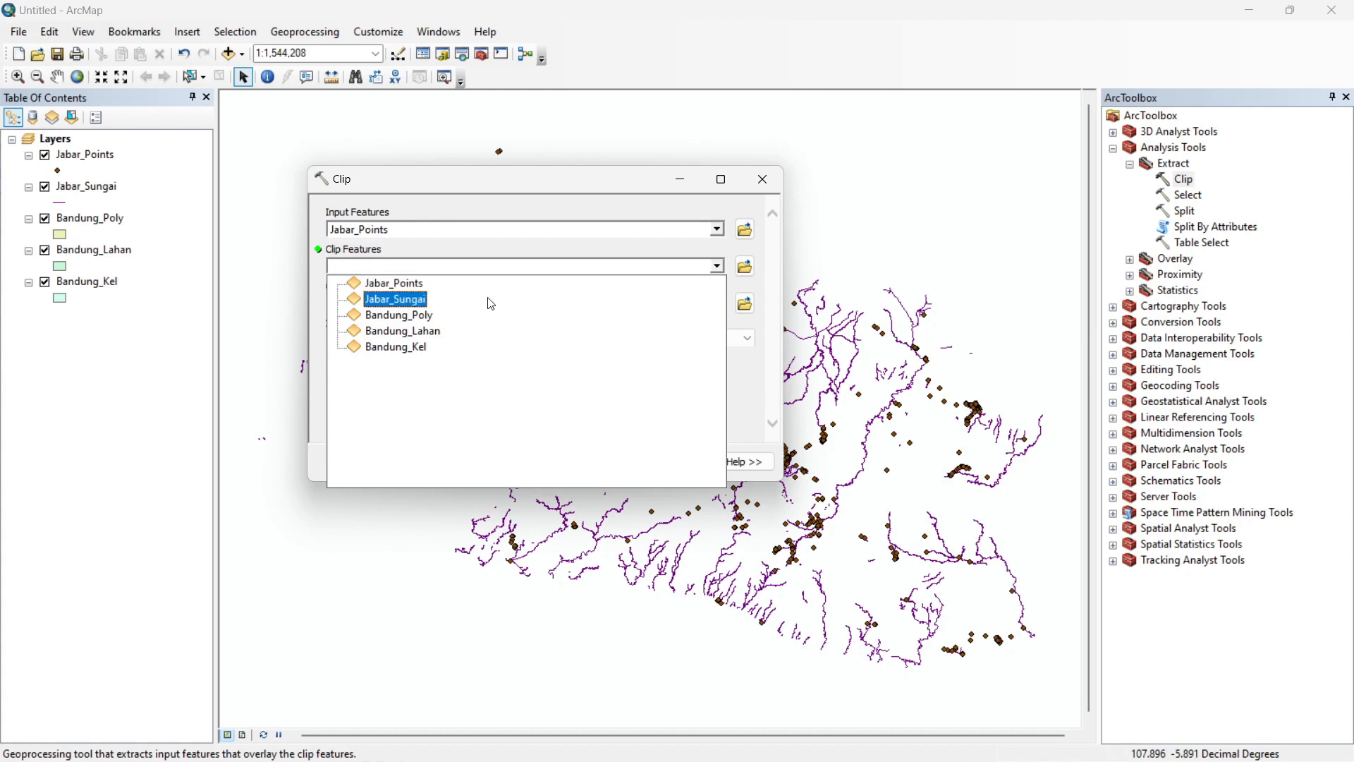
click(433, 323)
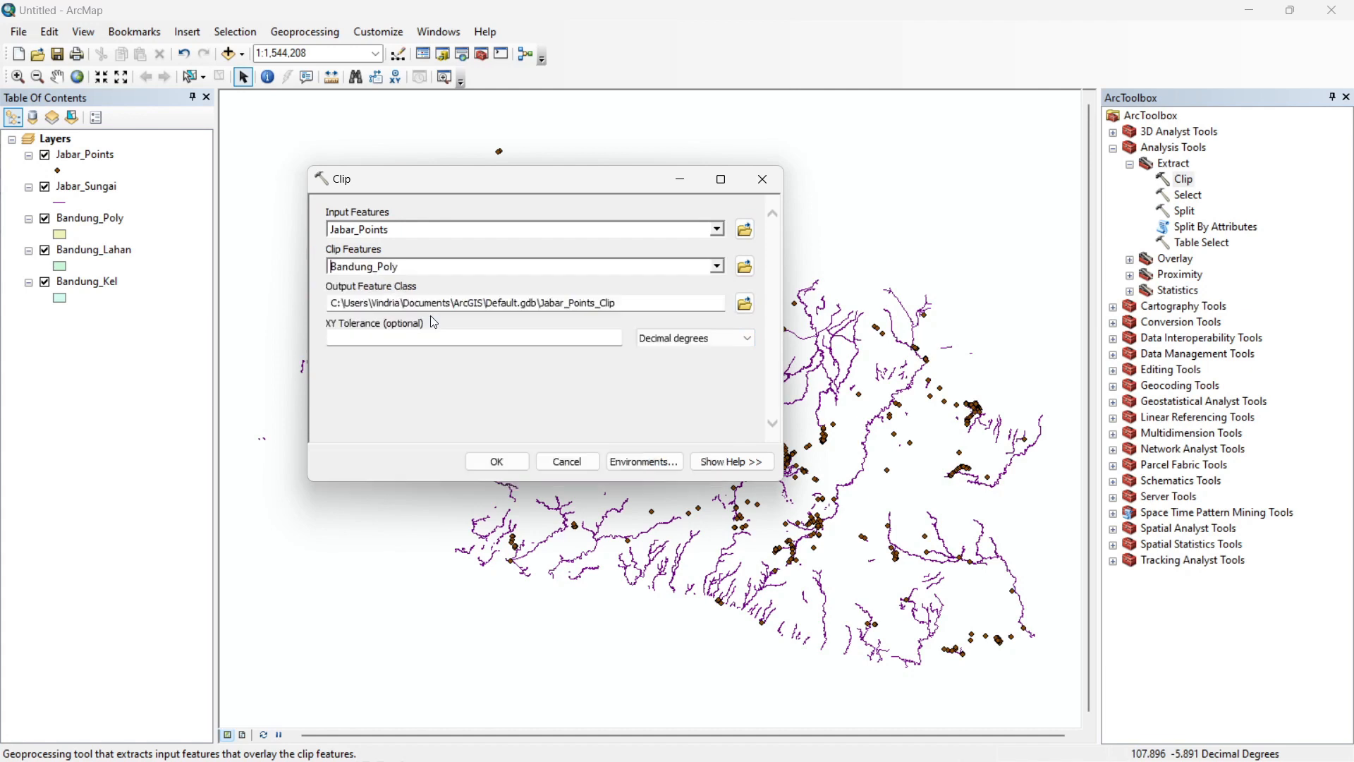
Set the output feature class to points_clip in the D:\Vector Overlay folder and run the clip
click(746, 304)
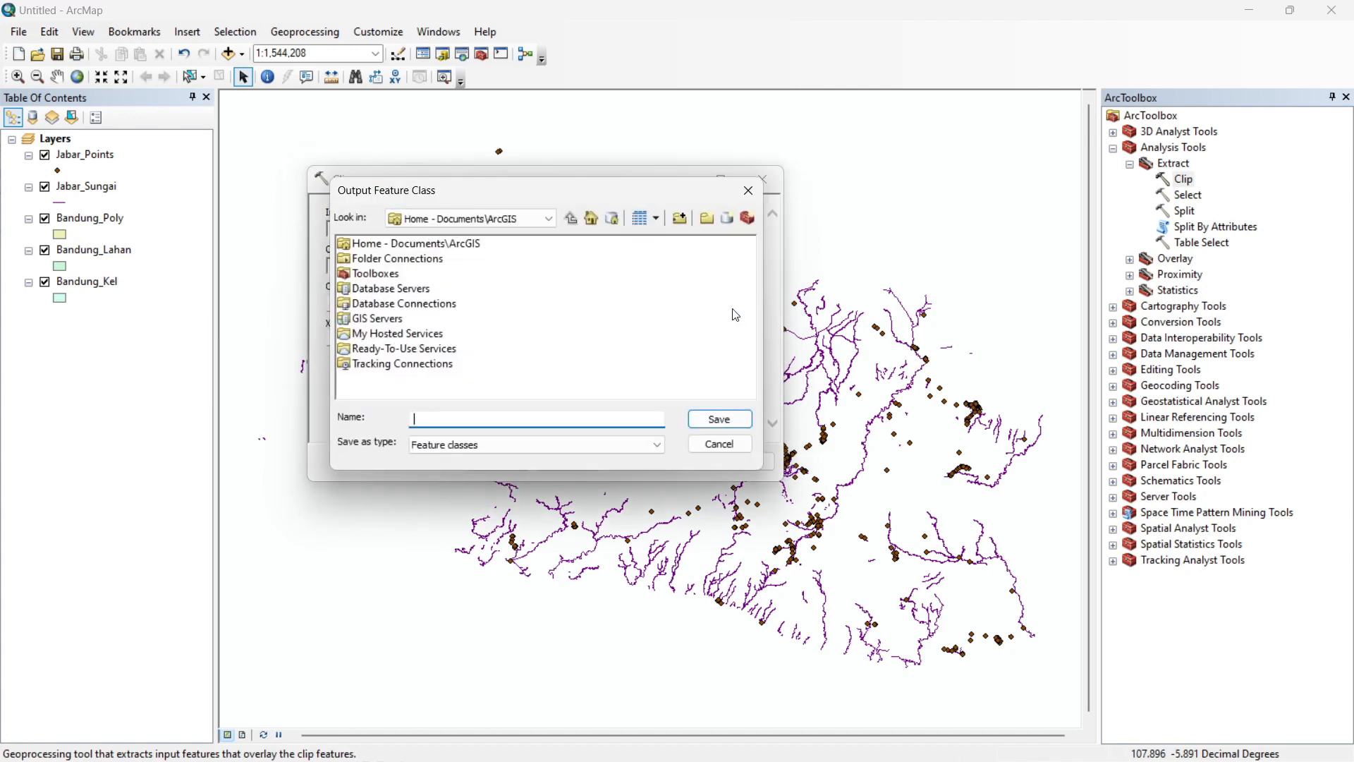
double_click(425, 260)
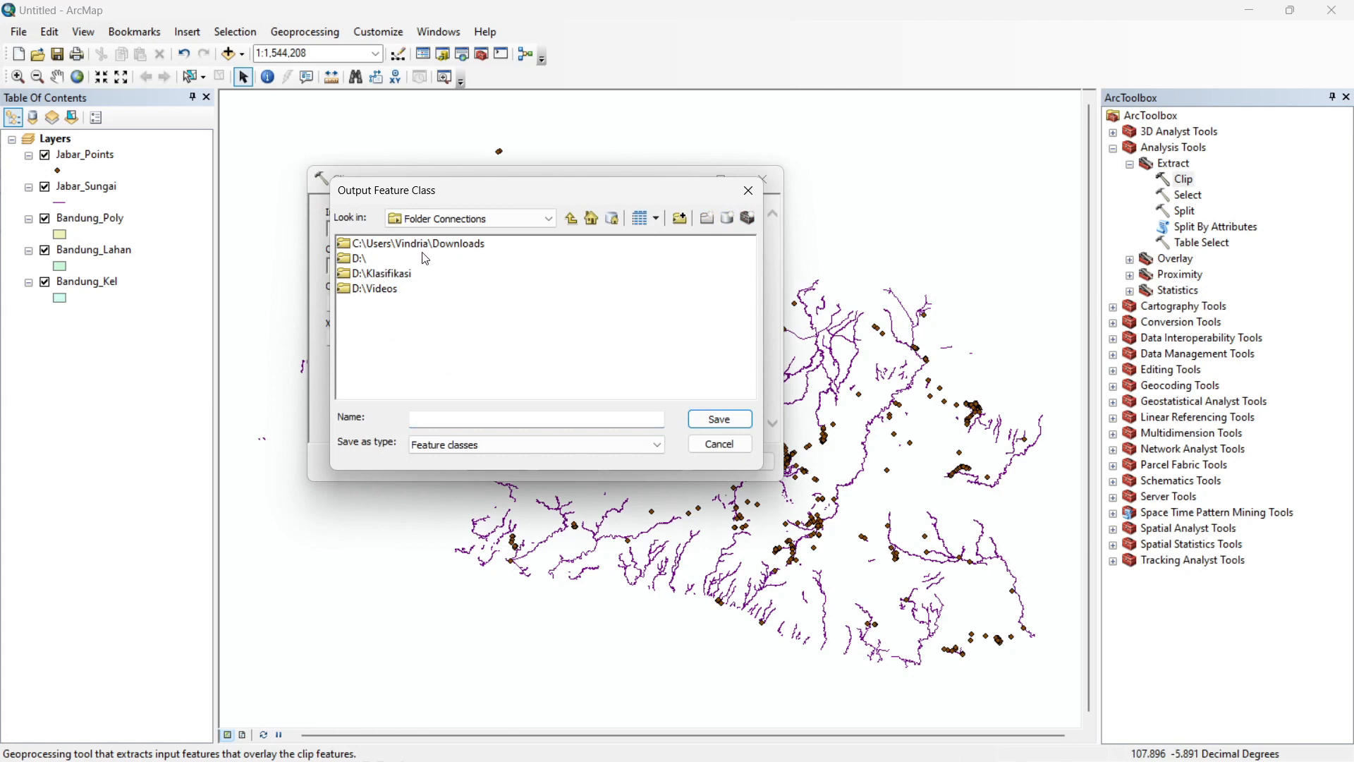
click(351, 259)
double_click(351, 260)
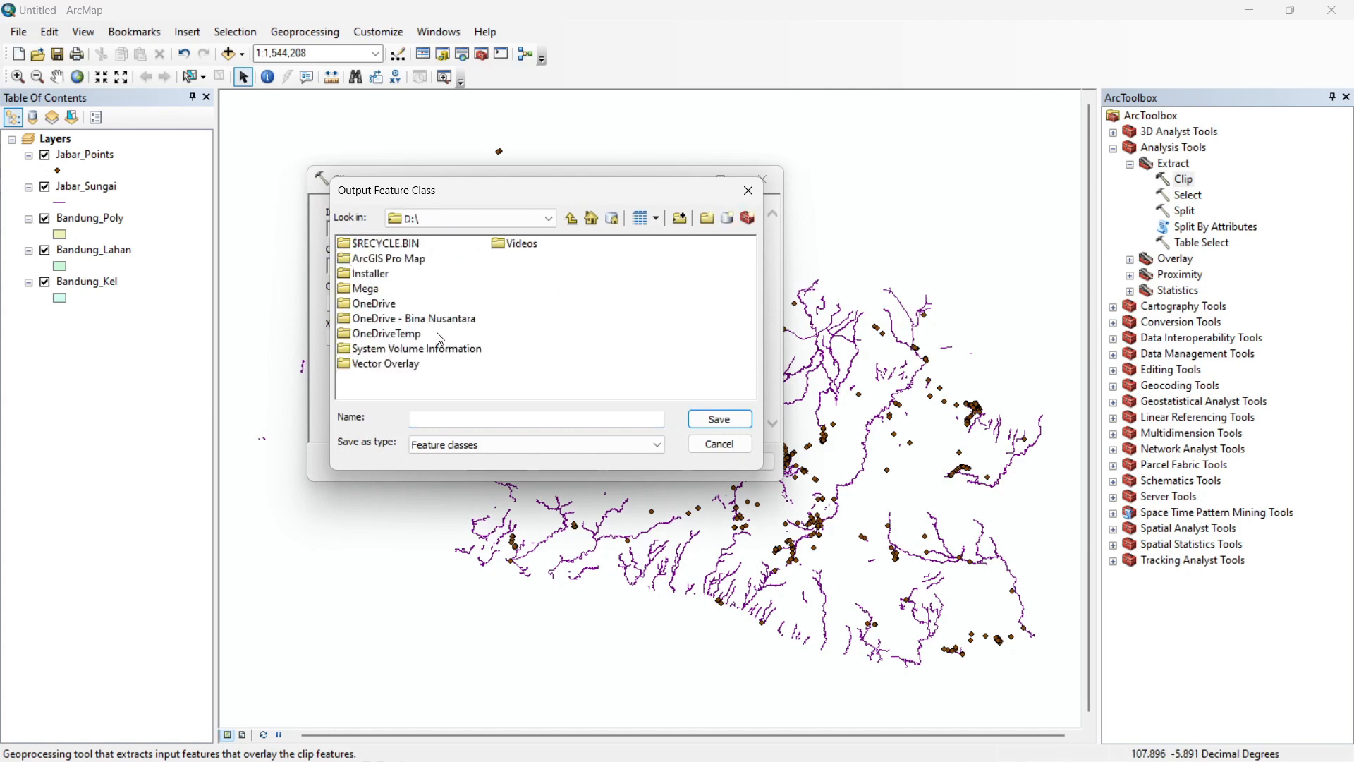
click(387, 364)
double_click(388, 364)
click(430, 419)
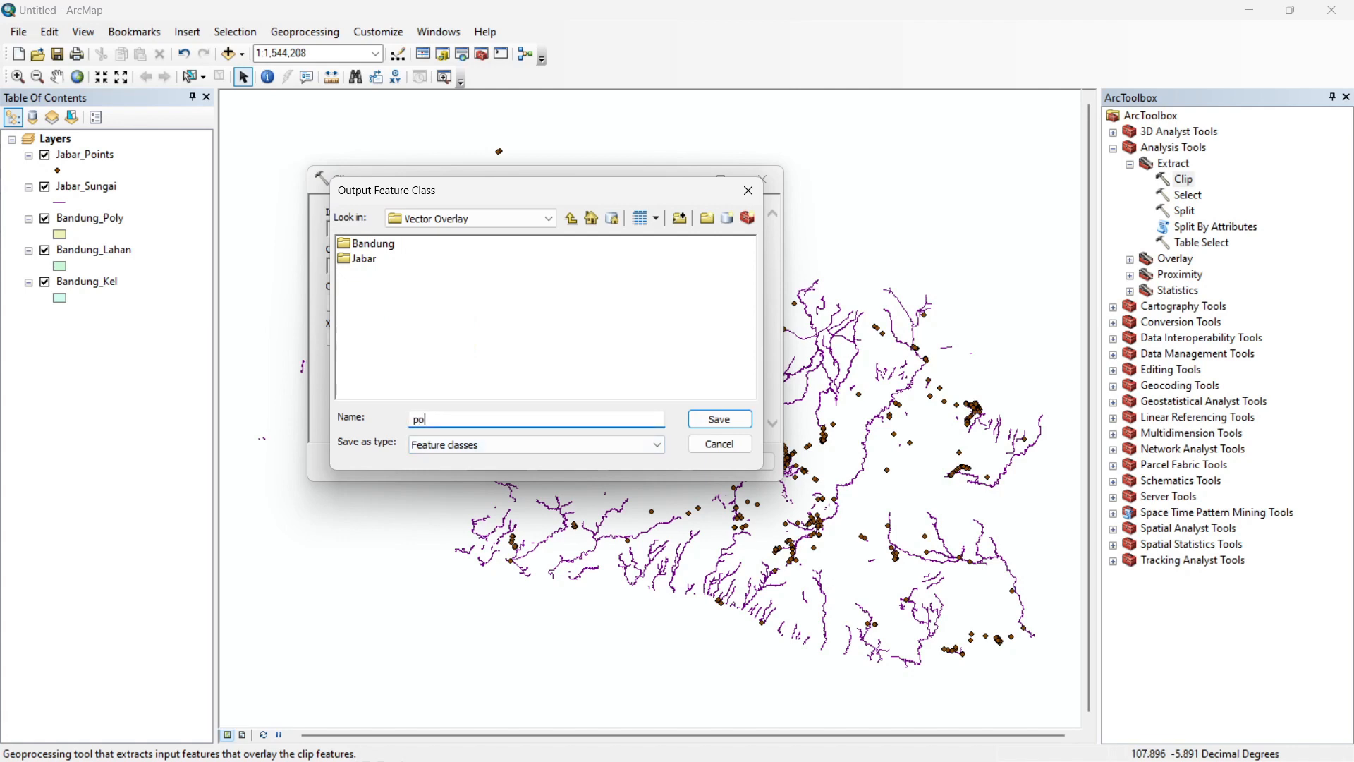
text(points_clip)
click(719, 421)
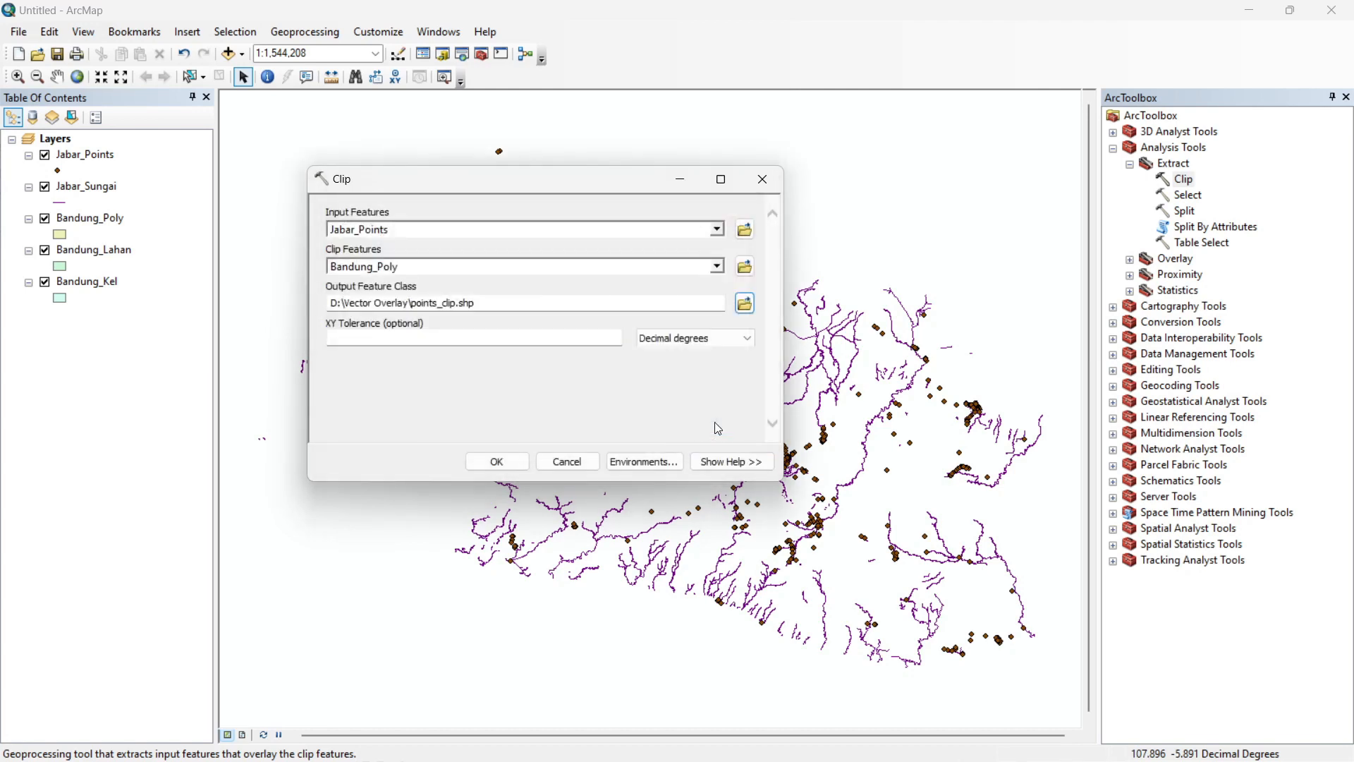
click(497, 462)
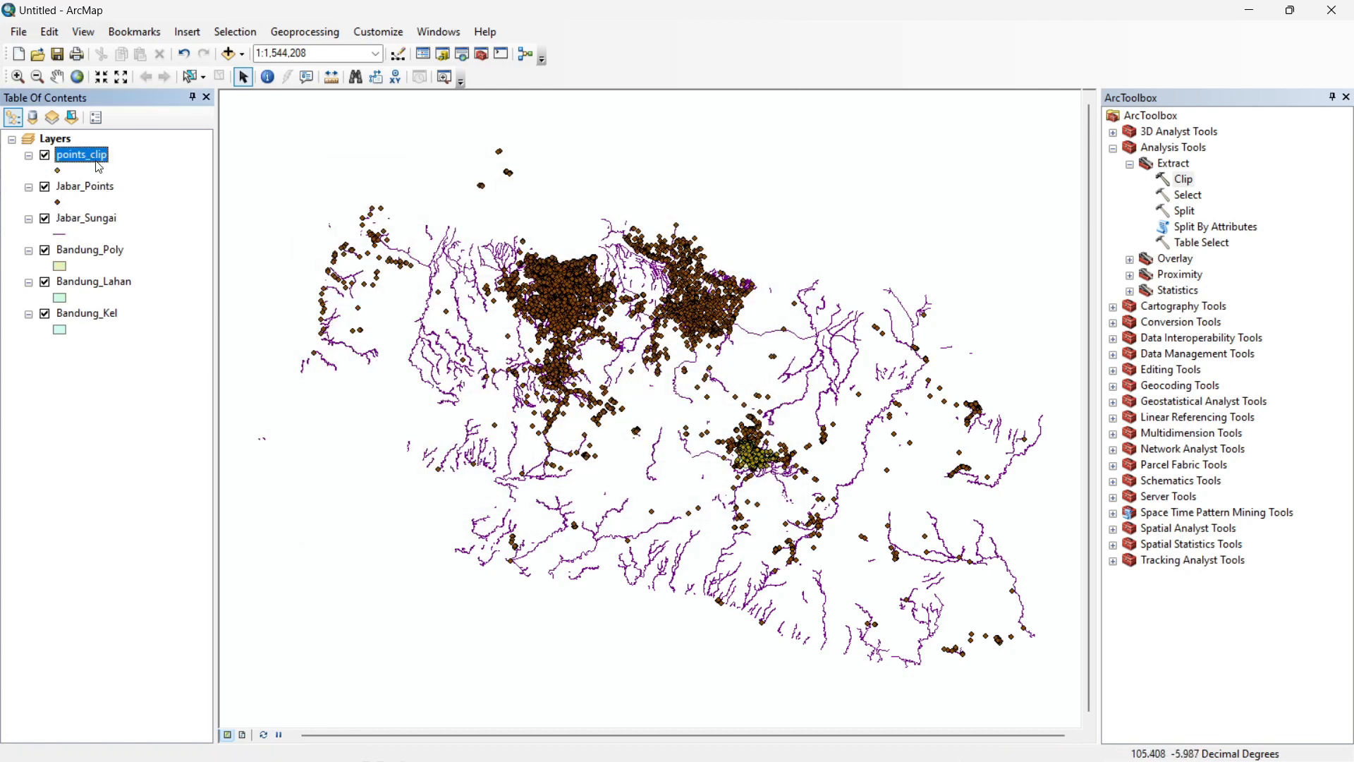
Zoom the map to the Bandung_Poly layer and hide the original Jabar_Points layer
click(97, 261)
right_click(97, 261)
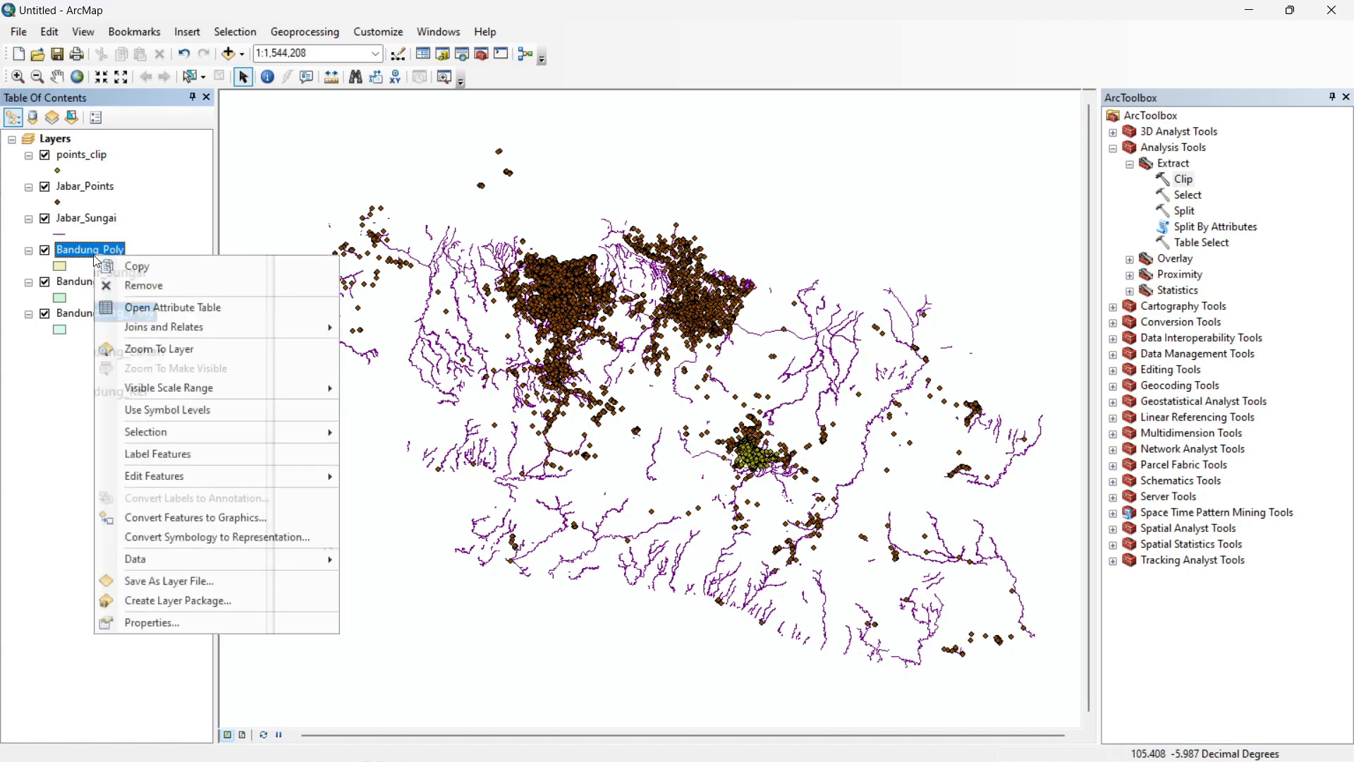
click(176, 352)
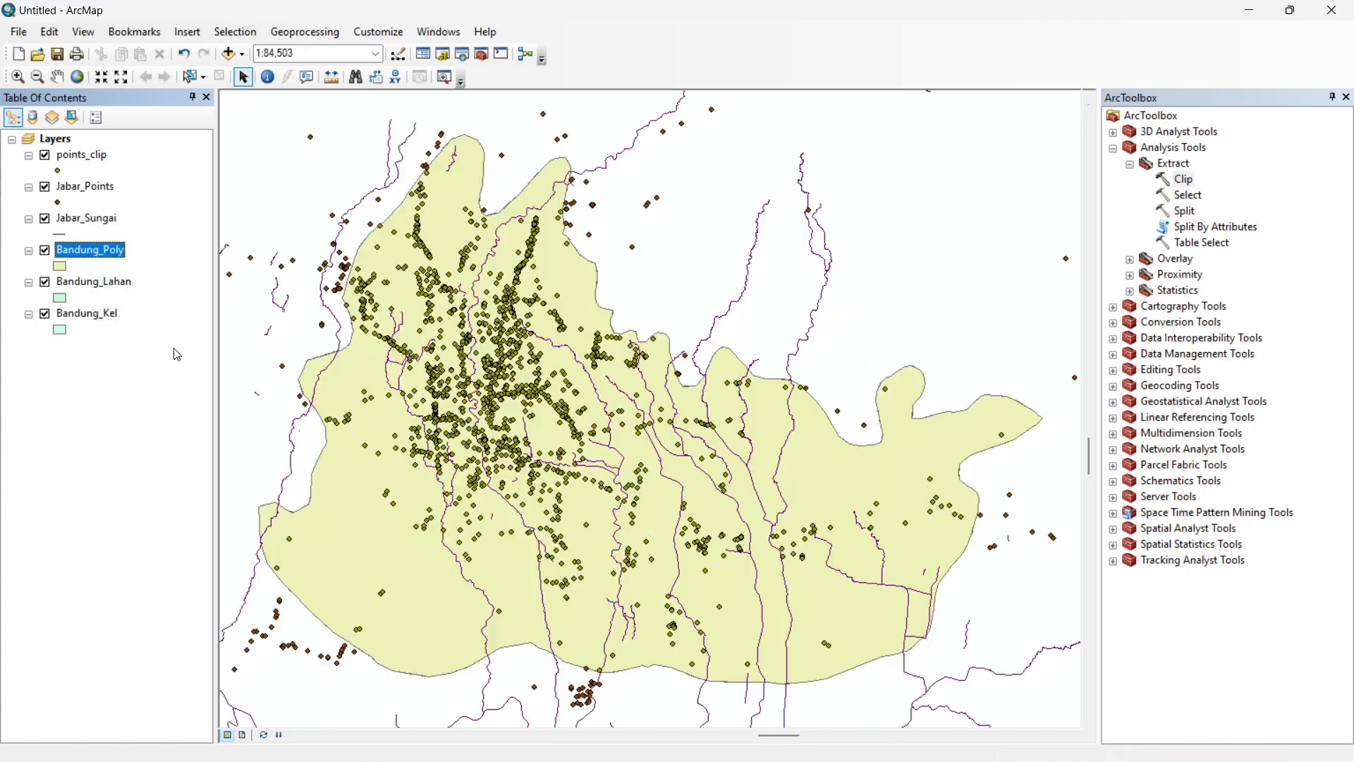
click(46, 189)
click(46, 188)
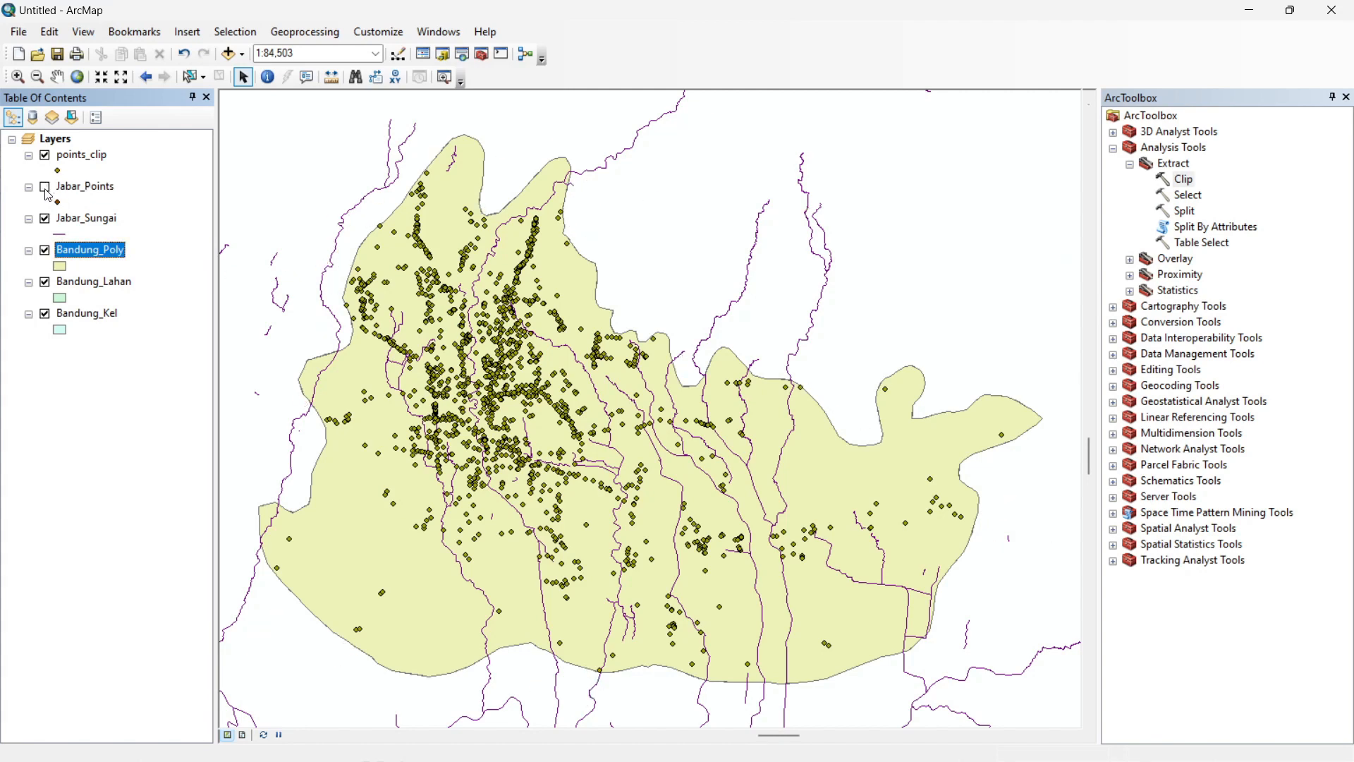
Toggle the points_clip layer's visibility off and on to check the extent of the clipped points
click(45, 158)
click(45, 158)
click(45, 158)
click(45, 158)
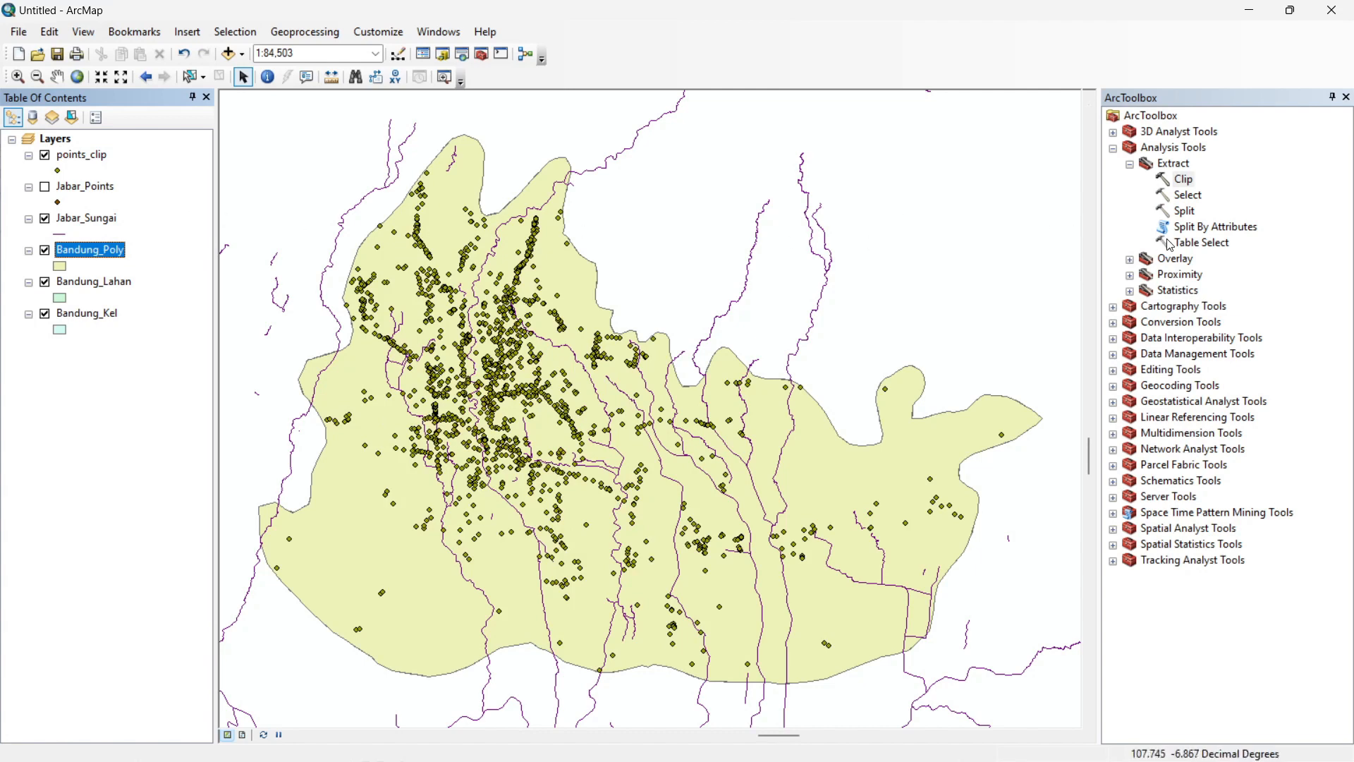
Set up another Clip operation with Jabar_Sungai as the input features and Bandung_Poly as the clip features
double_click(1185, 180)
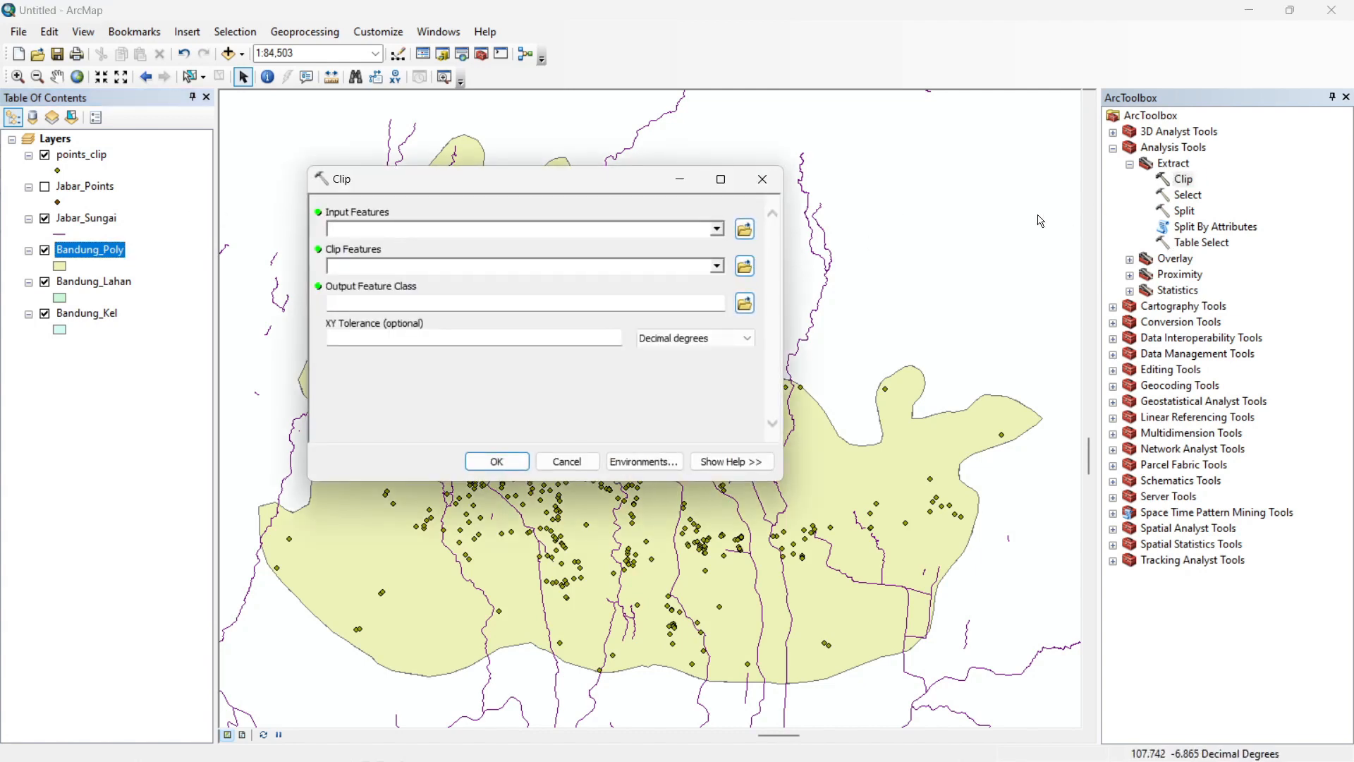
click(719, 229)
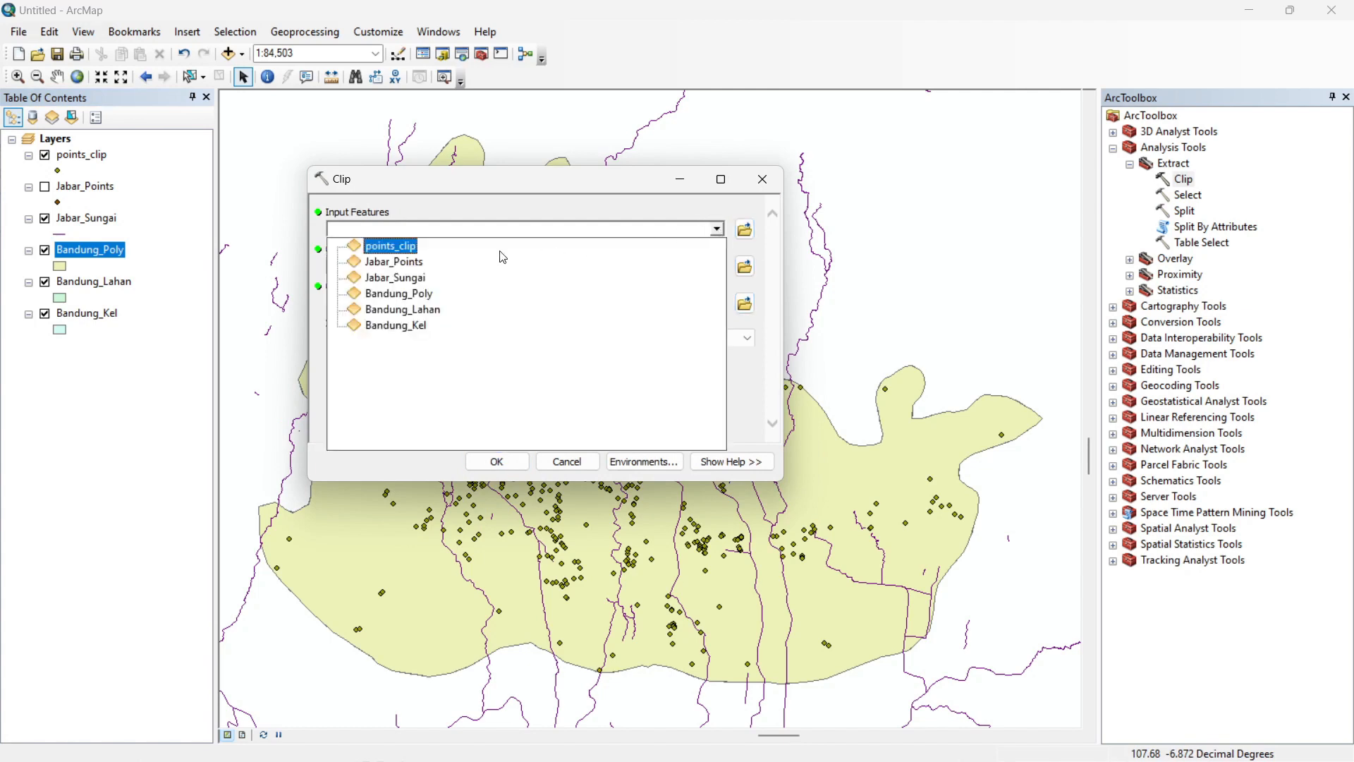
click(416, 276)
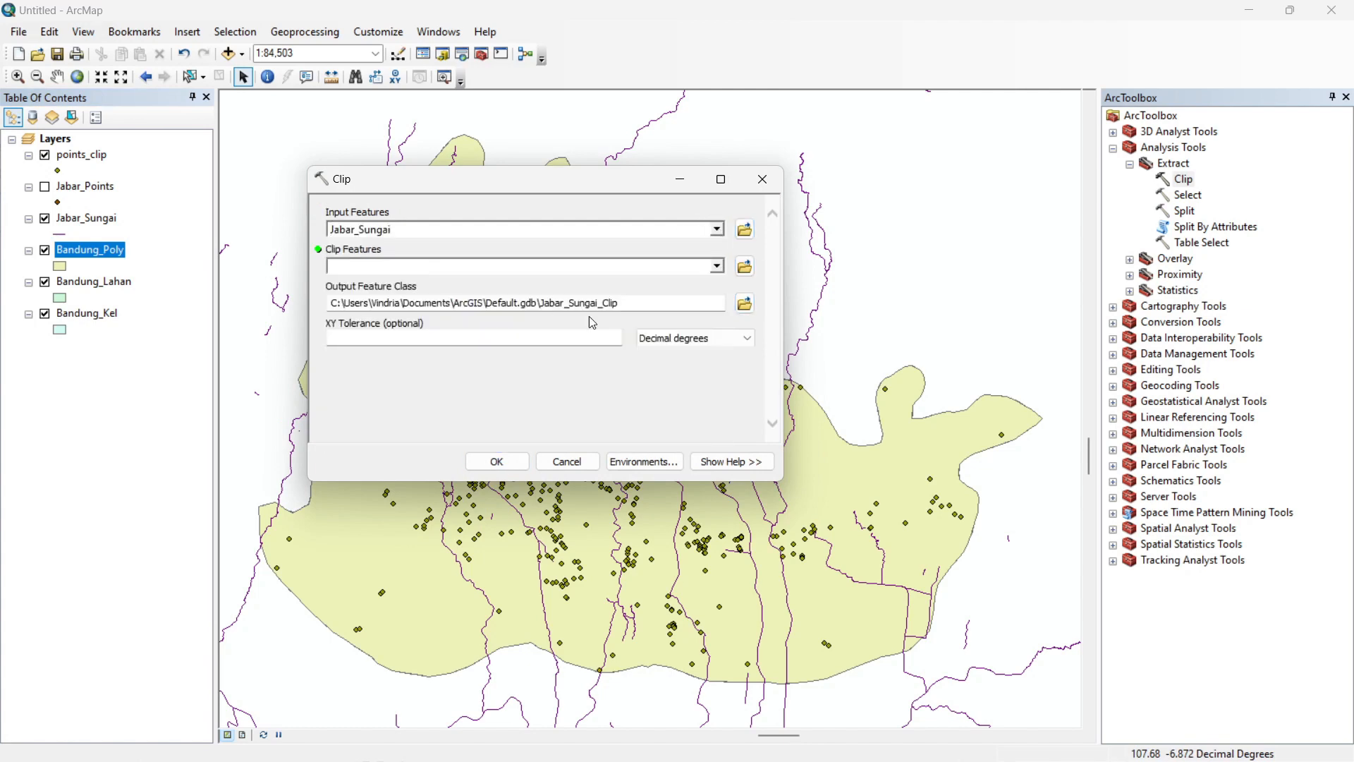
click(718, 266)
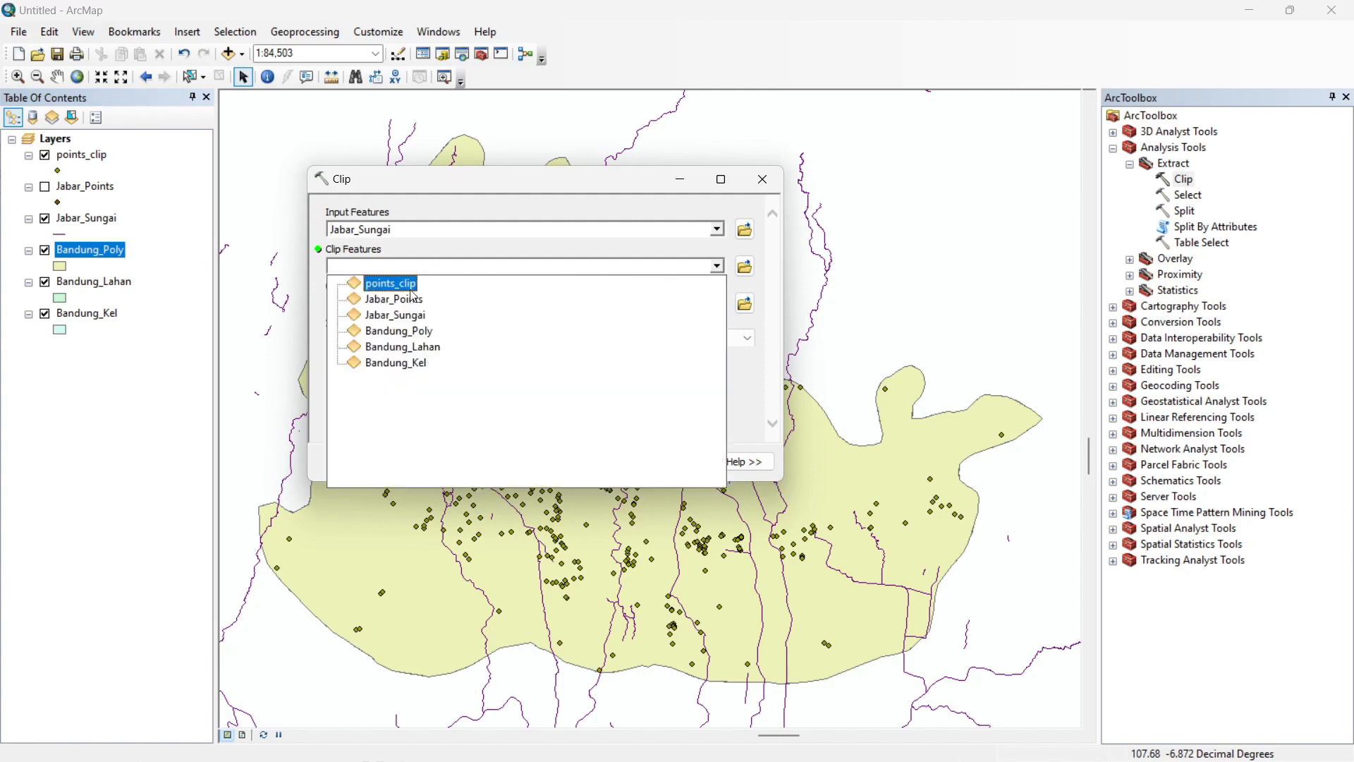
click(400, 331)
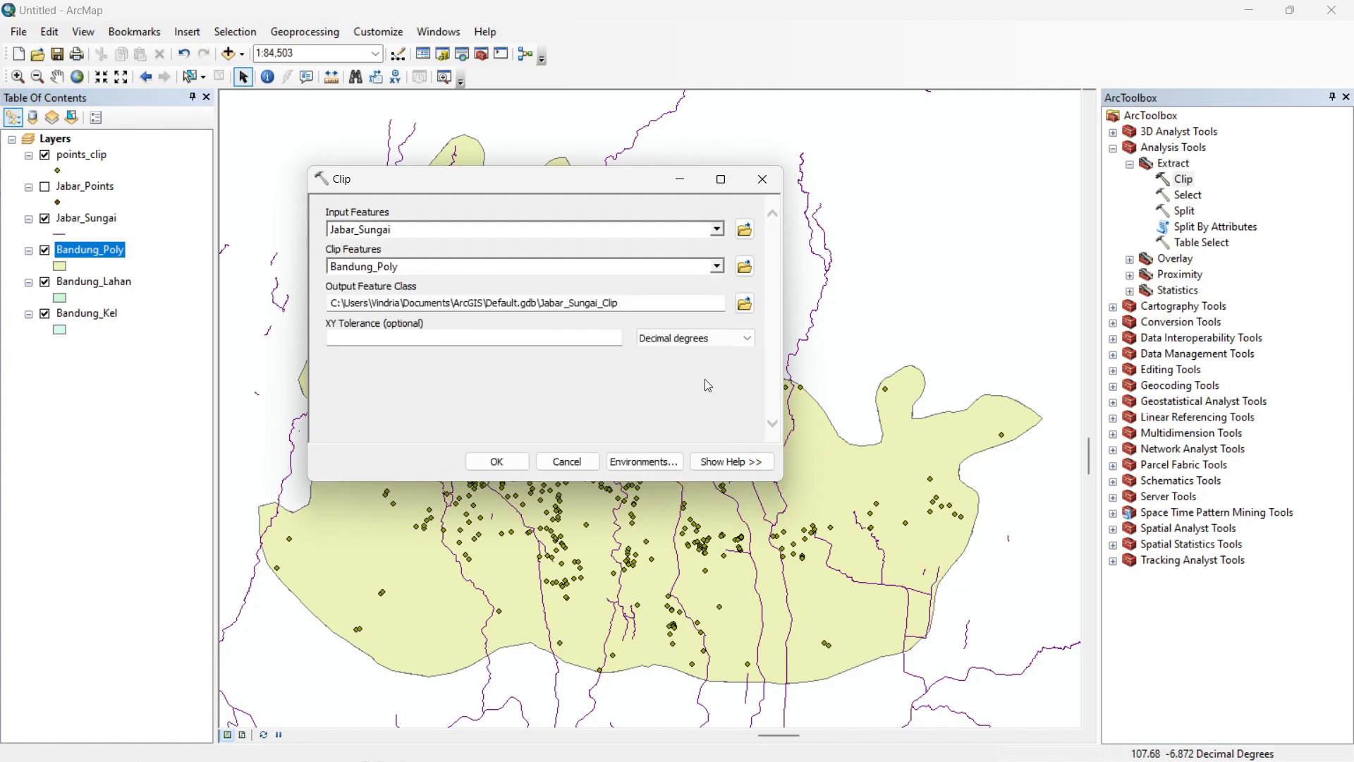
Save the river clip output as sungai_clip in the Vector Overlay folder and run the tool
click(745, 304)
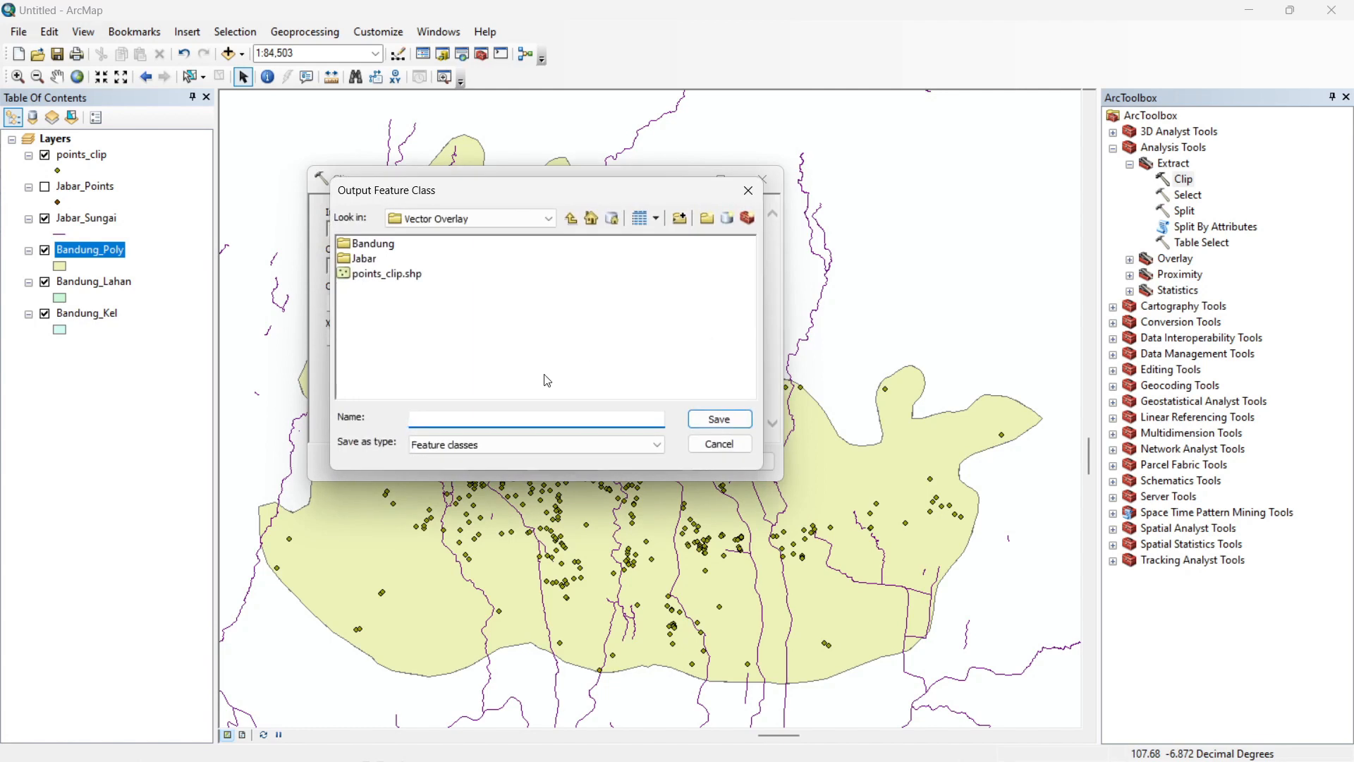
text(sungai_clip)
click(711, 424)
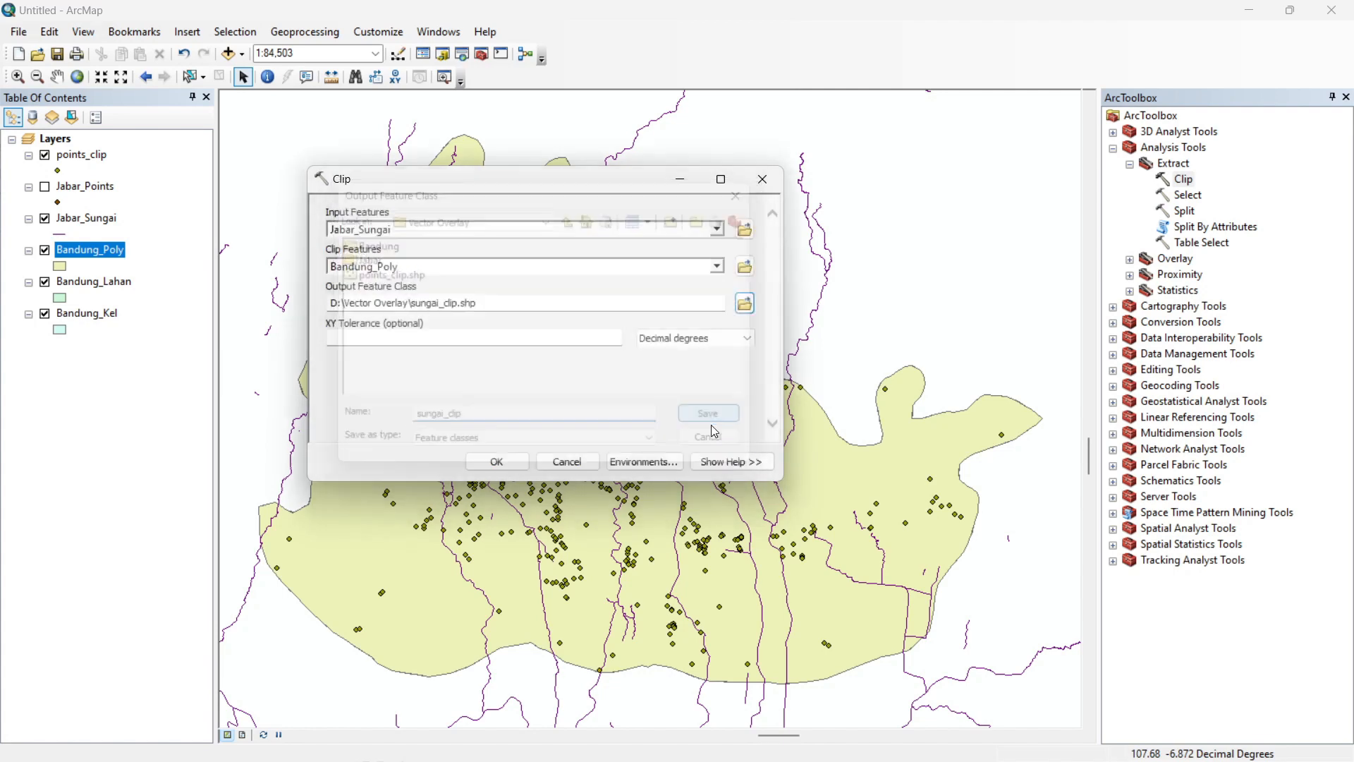
click(496, 462)
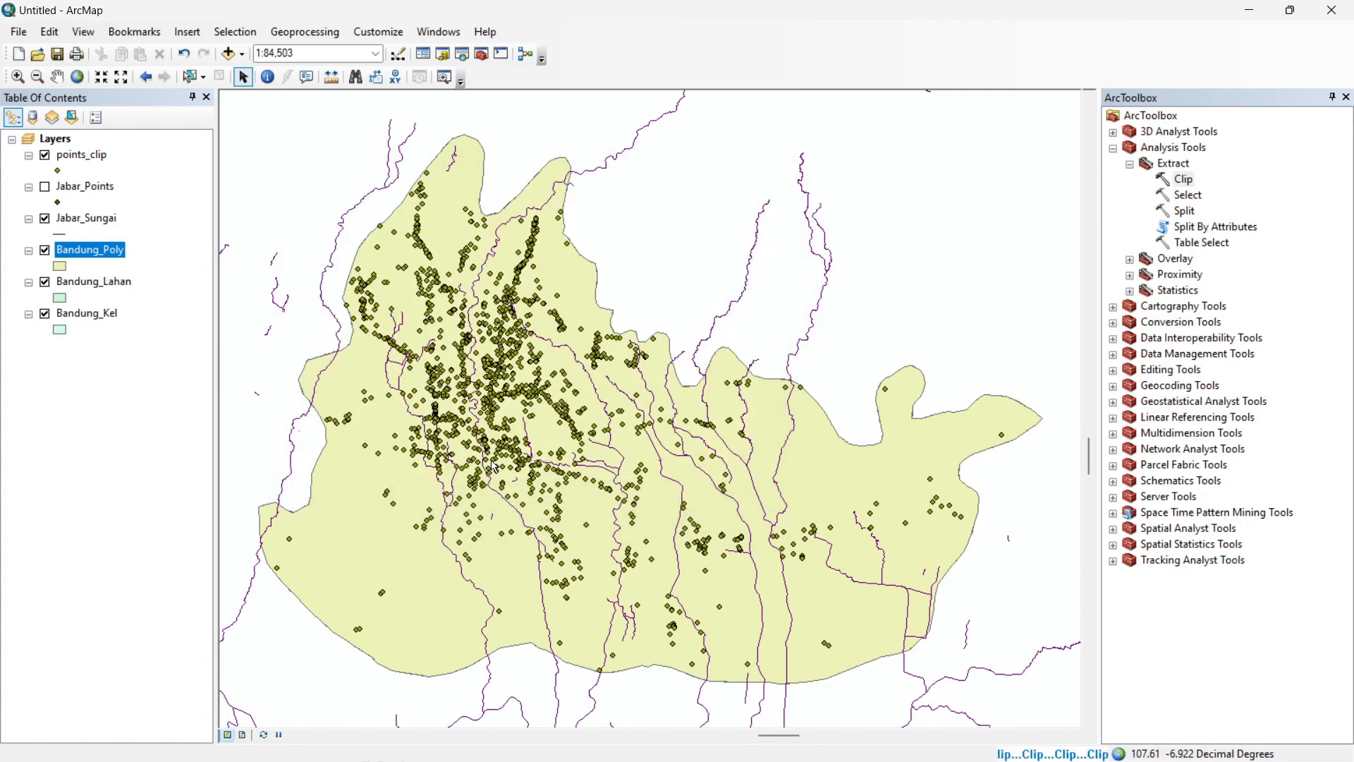
Hide the points_clip layer and the original Jabar_Sungai layer, comparing the full rivers with the clipped ones
click(44, 156)
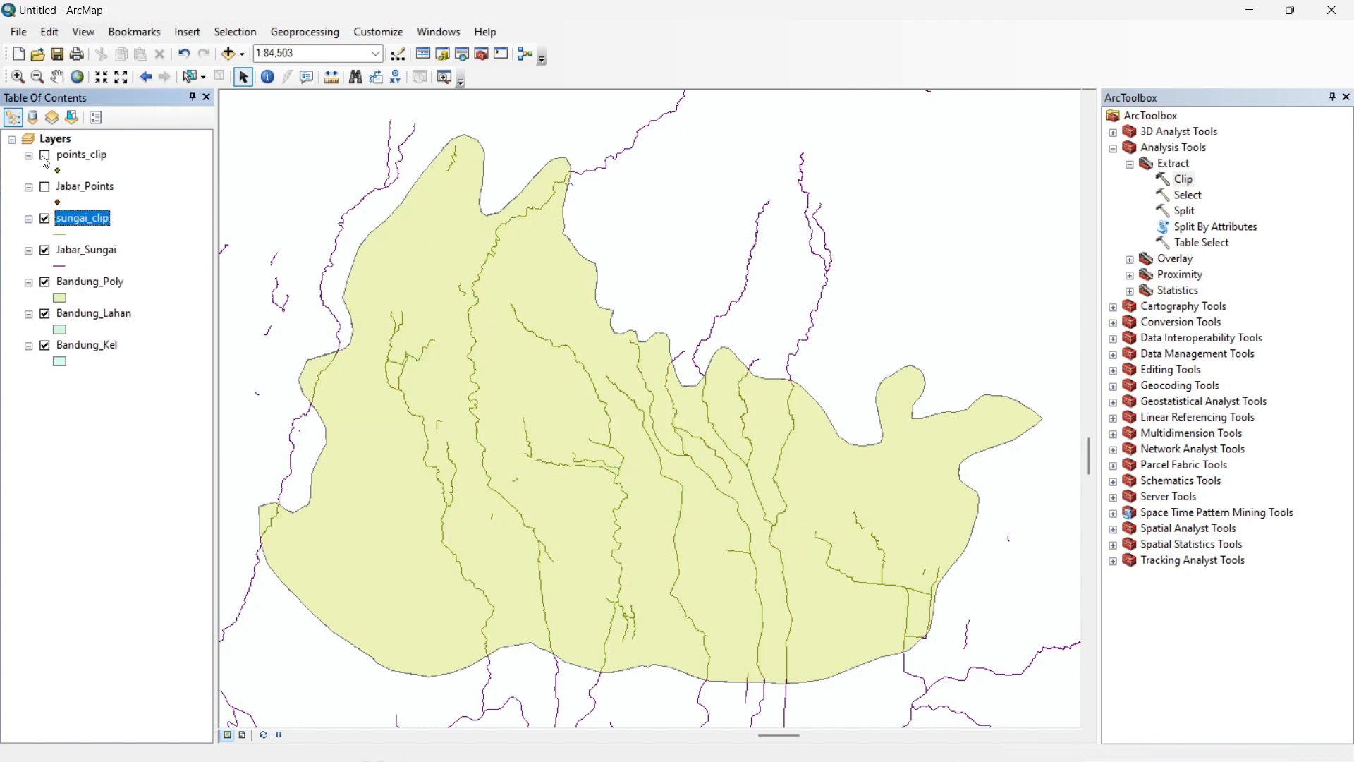
click(45, 250)
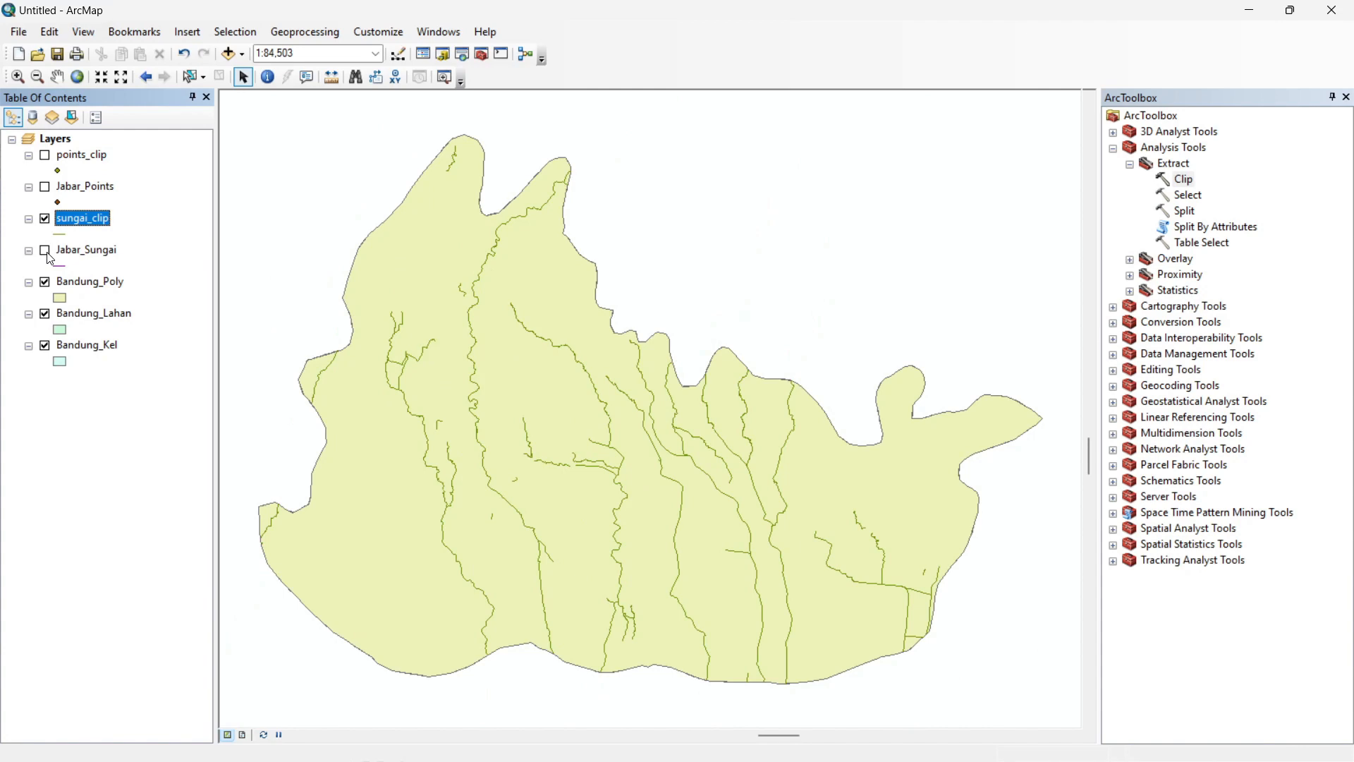
click(45, 251)
click(48, 255)
click(47, 255)
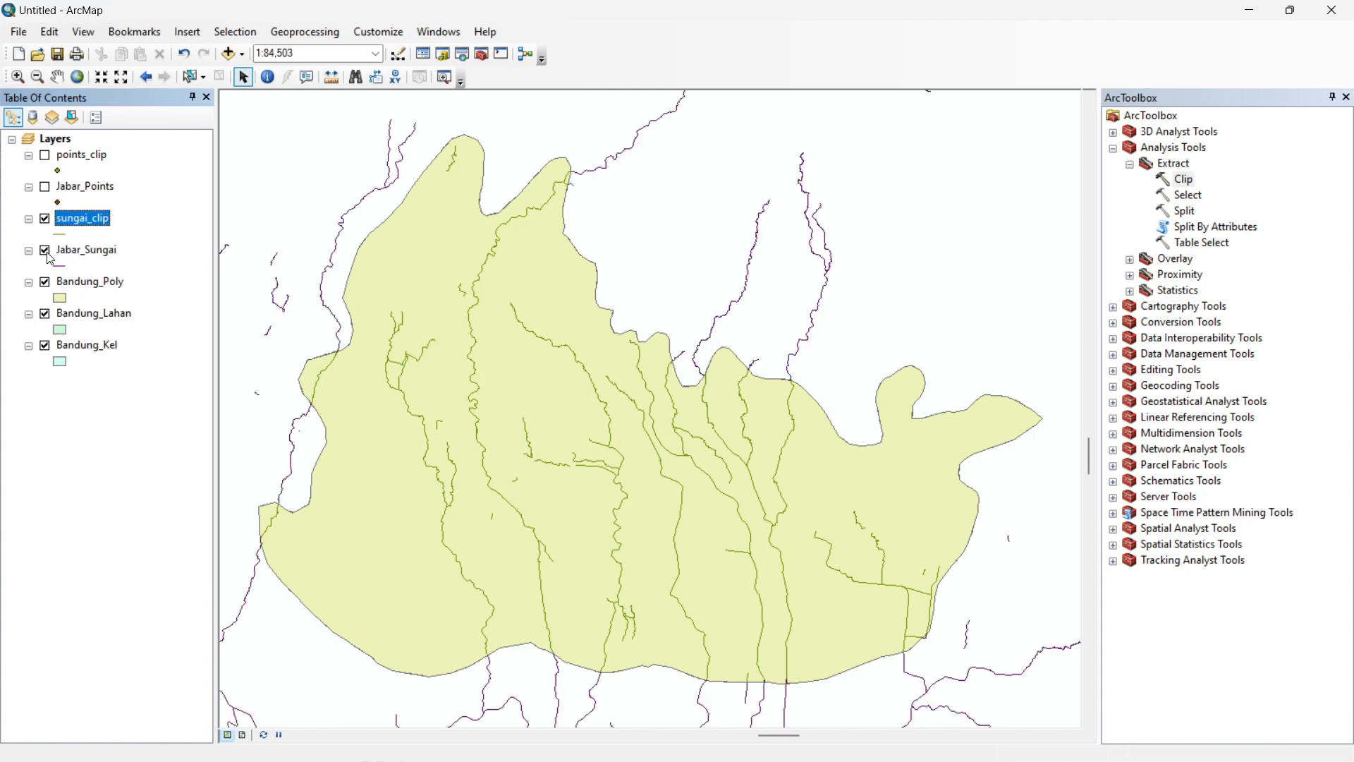
click(48, 255)
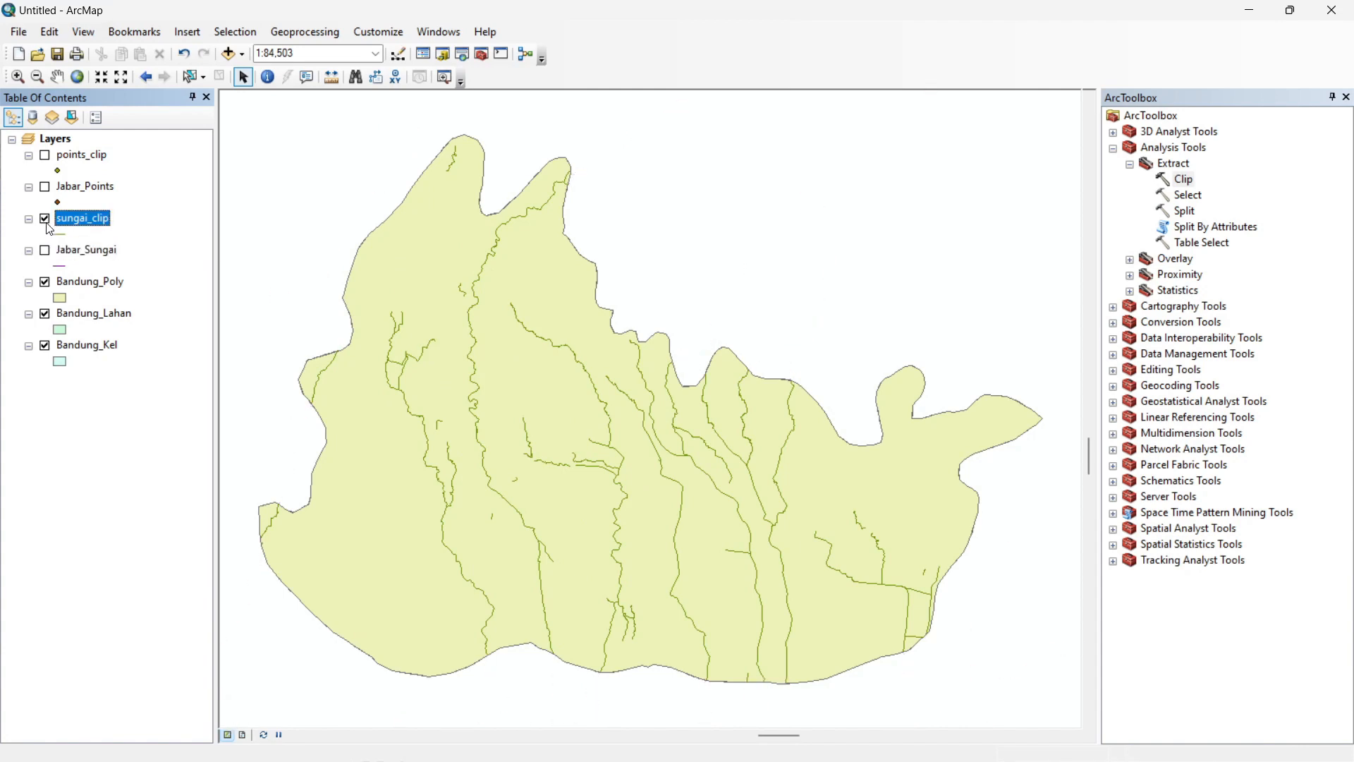
Toggle the sungai_clip layer's visibility off and on to check the clipped rivers inside Bandung_Poly
click(45, 219)
click(45, 220)
click(45, 220)
click(45, 220)
click(108, 189)
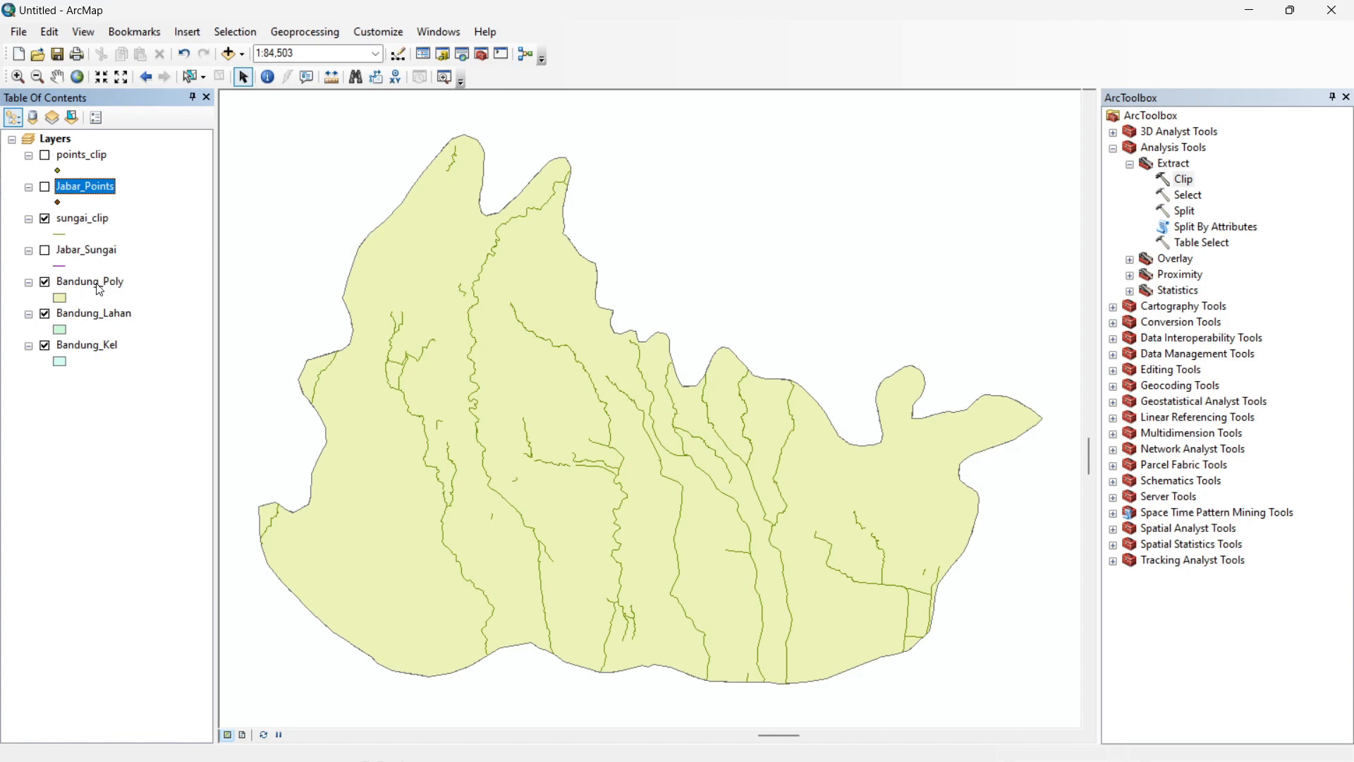
Remove the original Jabar_Points and Jabar_Sungai layers from the map together
ctrl+click(106, 252)
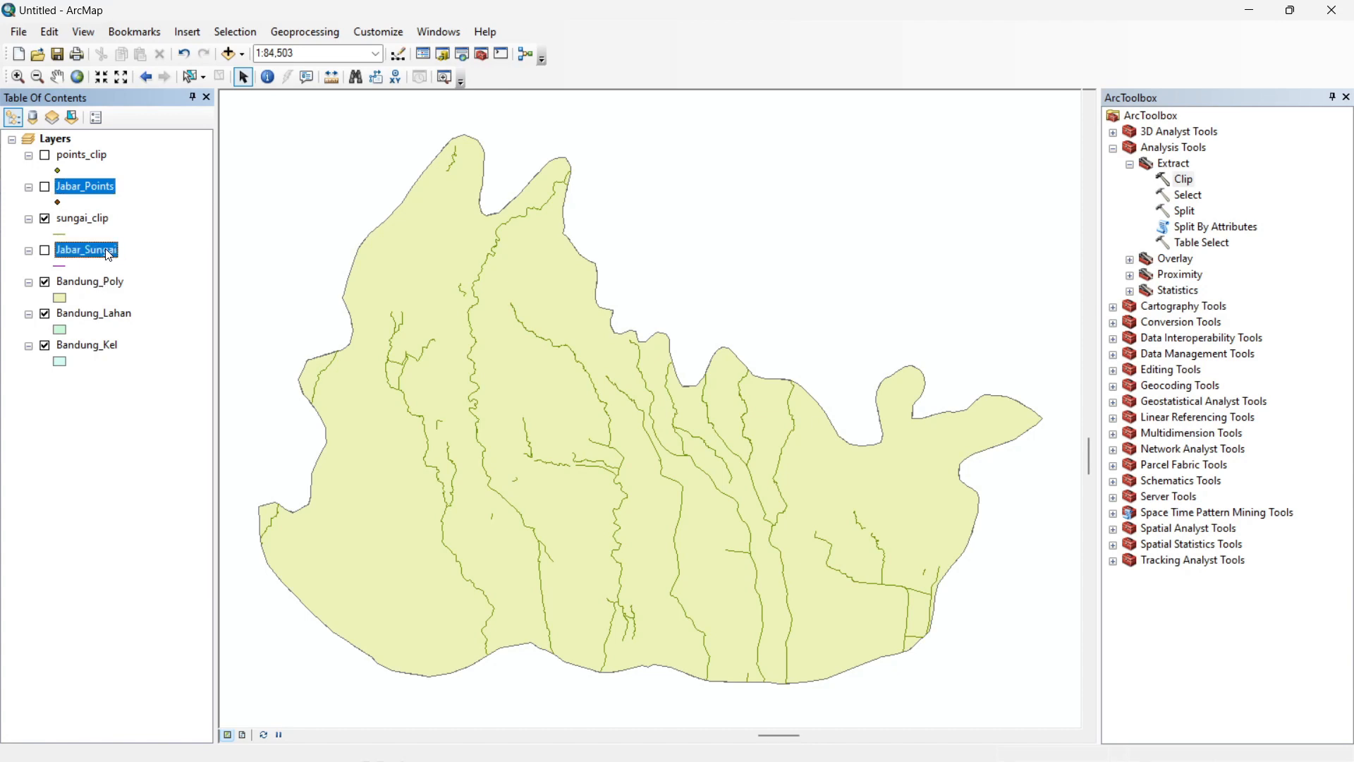
right_click(105, 248)
click(151, 278)
Examine the DESA and KECAMATAN fields in the Bandung_Kel attribute table, and close the table
click(89, 284)
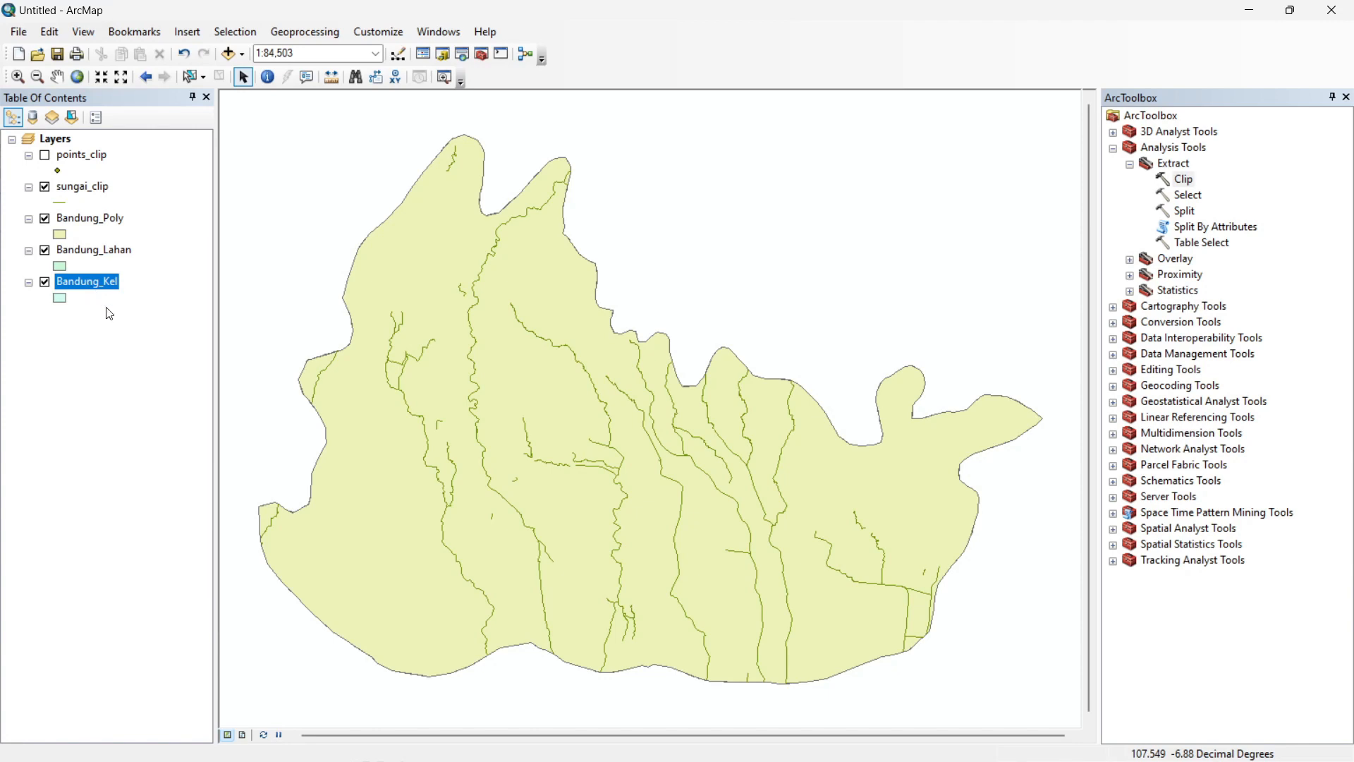
right_click(113, 291)
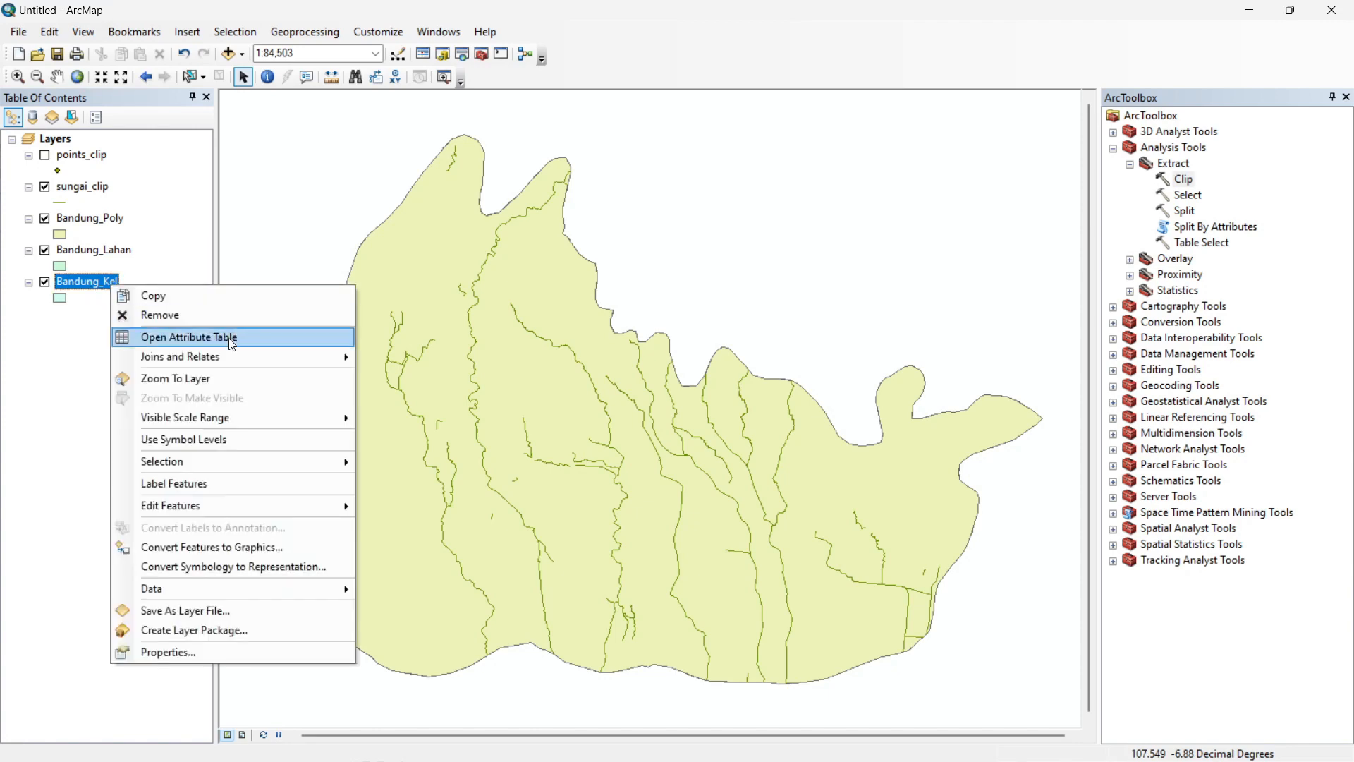
click(176, 337)
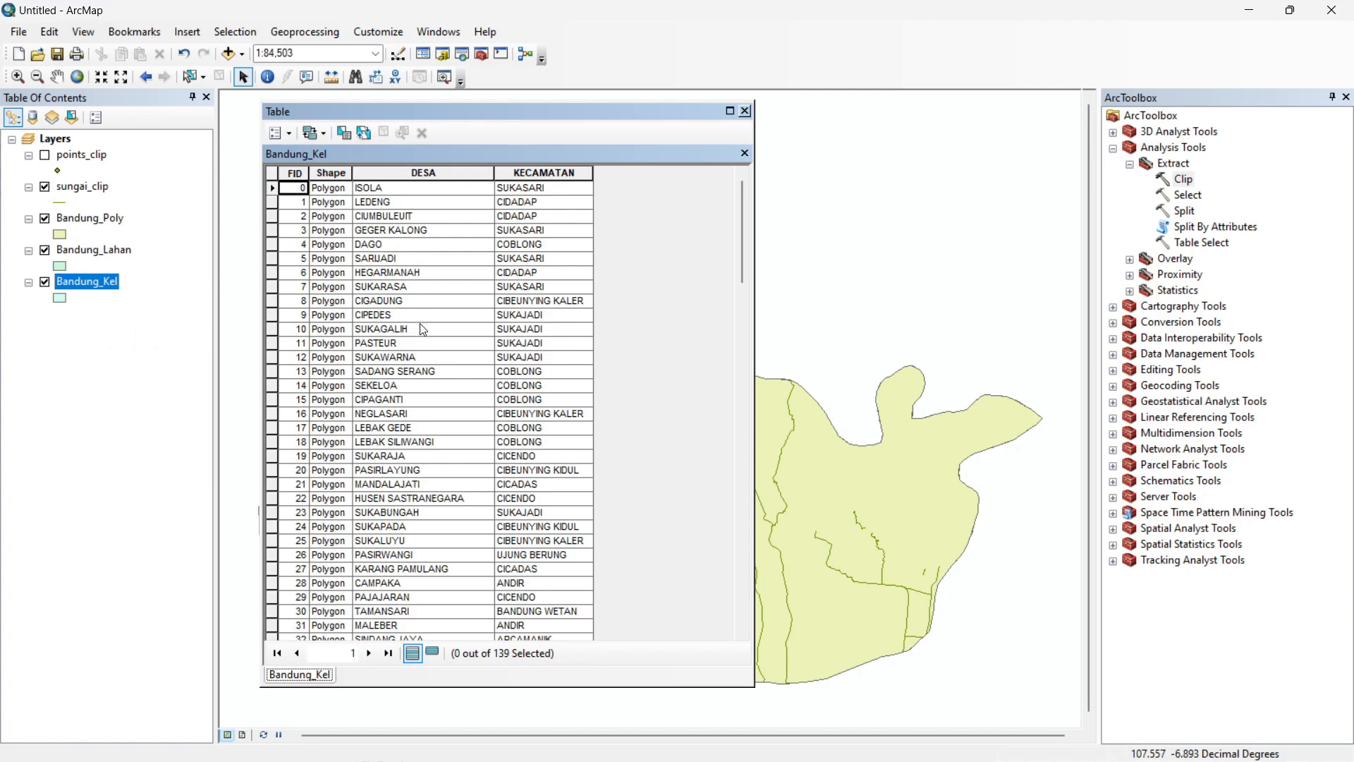
scroll(420, 323, down, 11)
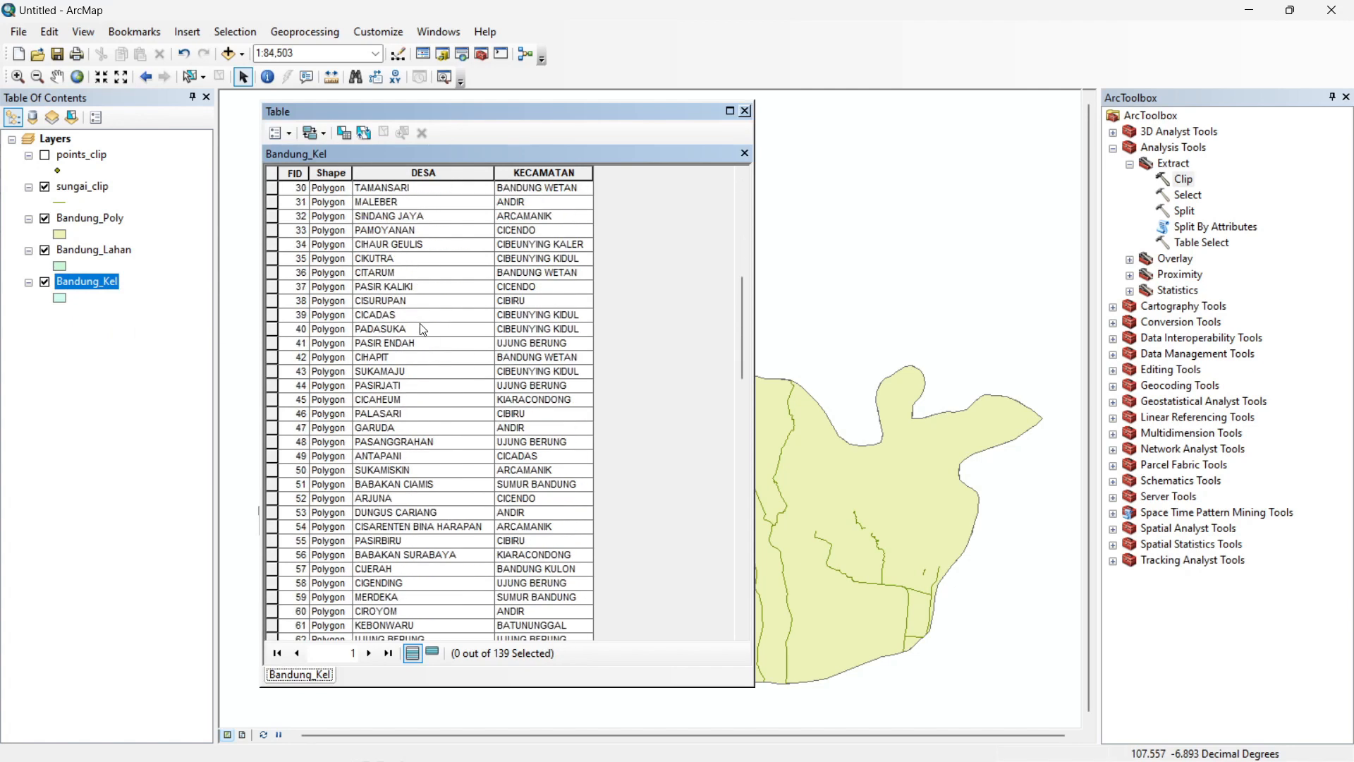
scroll(420, 323, up, 11)
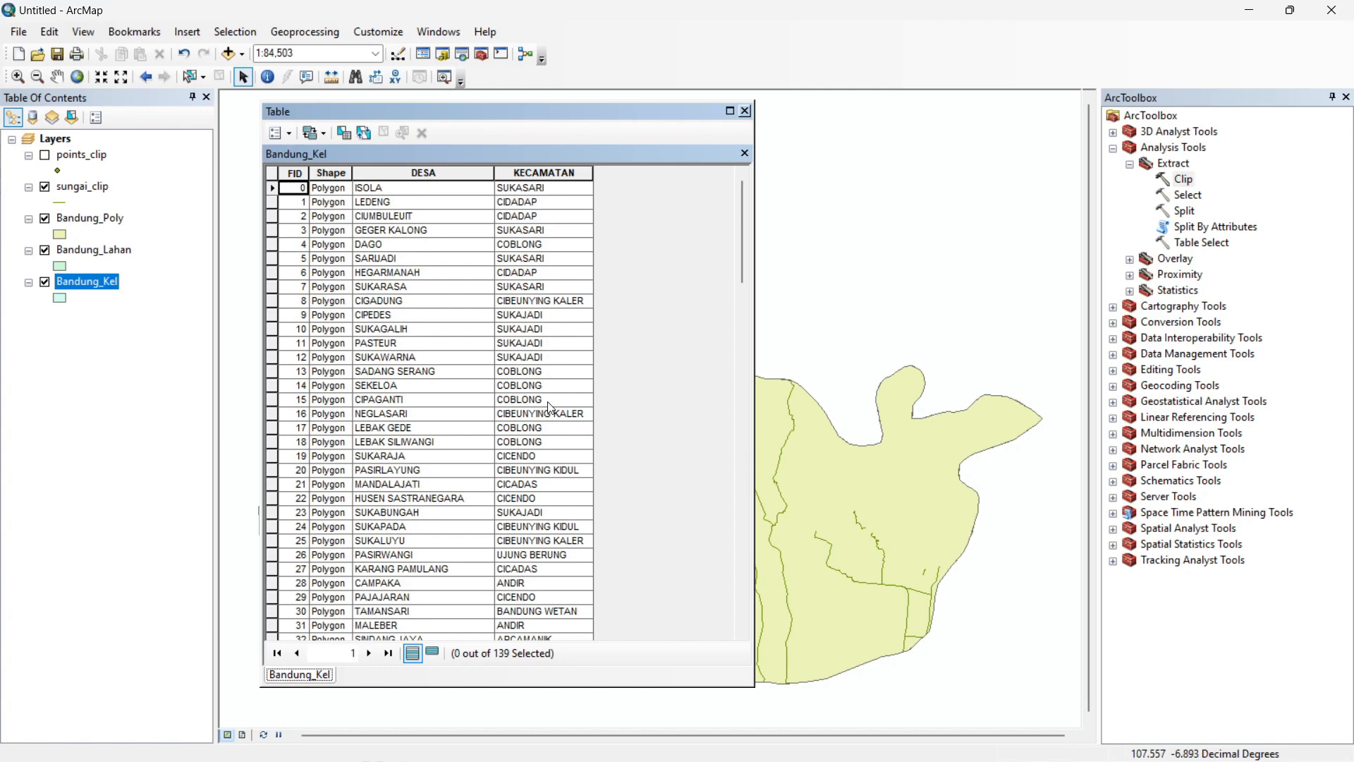
scroll(540, 402, down, 1)
click(745, 111)
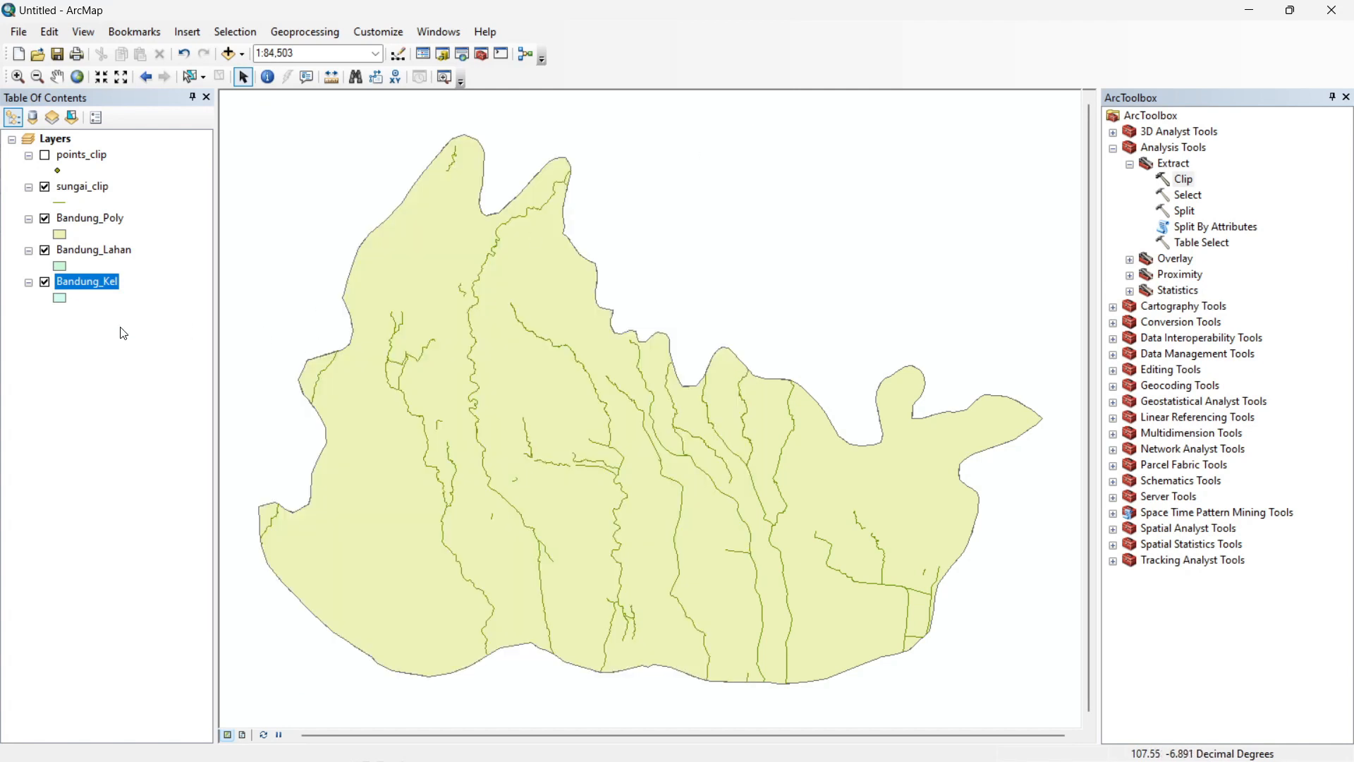
Symbolize Bandung_Kel by unique values of the KECAMATAN field with all values added
double_click(99, 281)
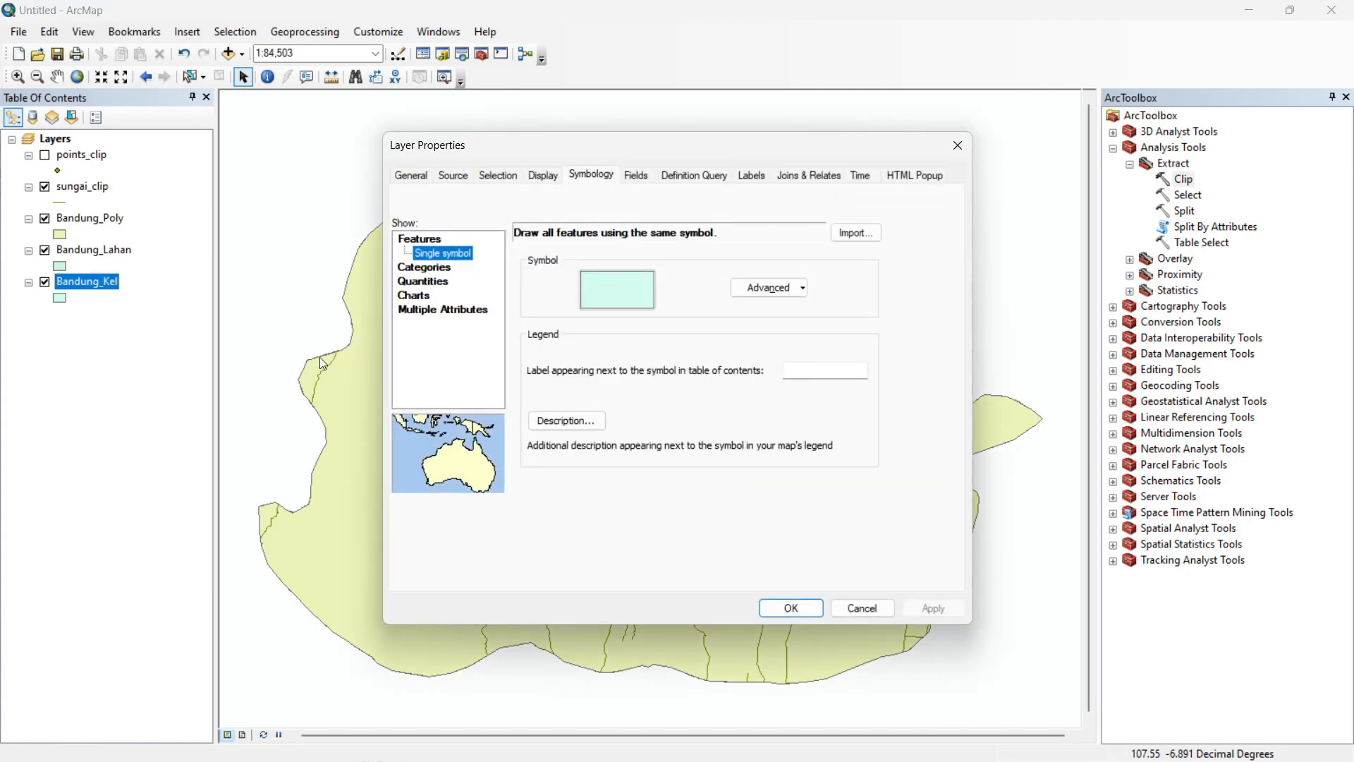
click(442, 270)
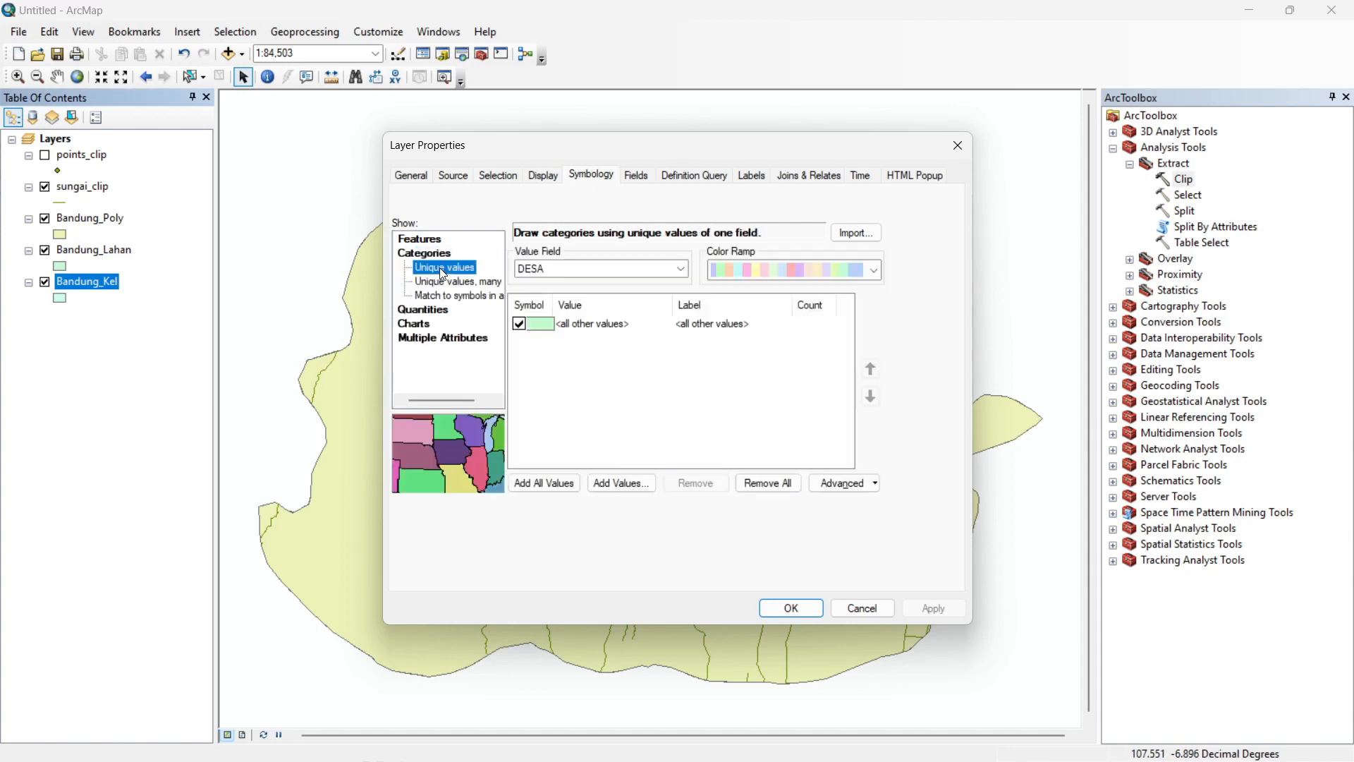
click(681, 269)
click(654, 298)
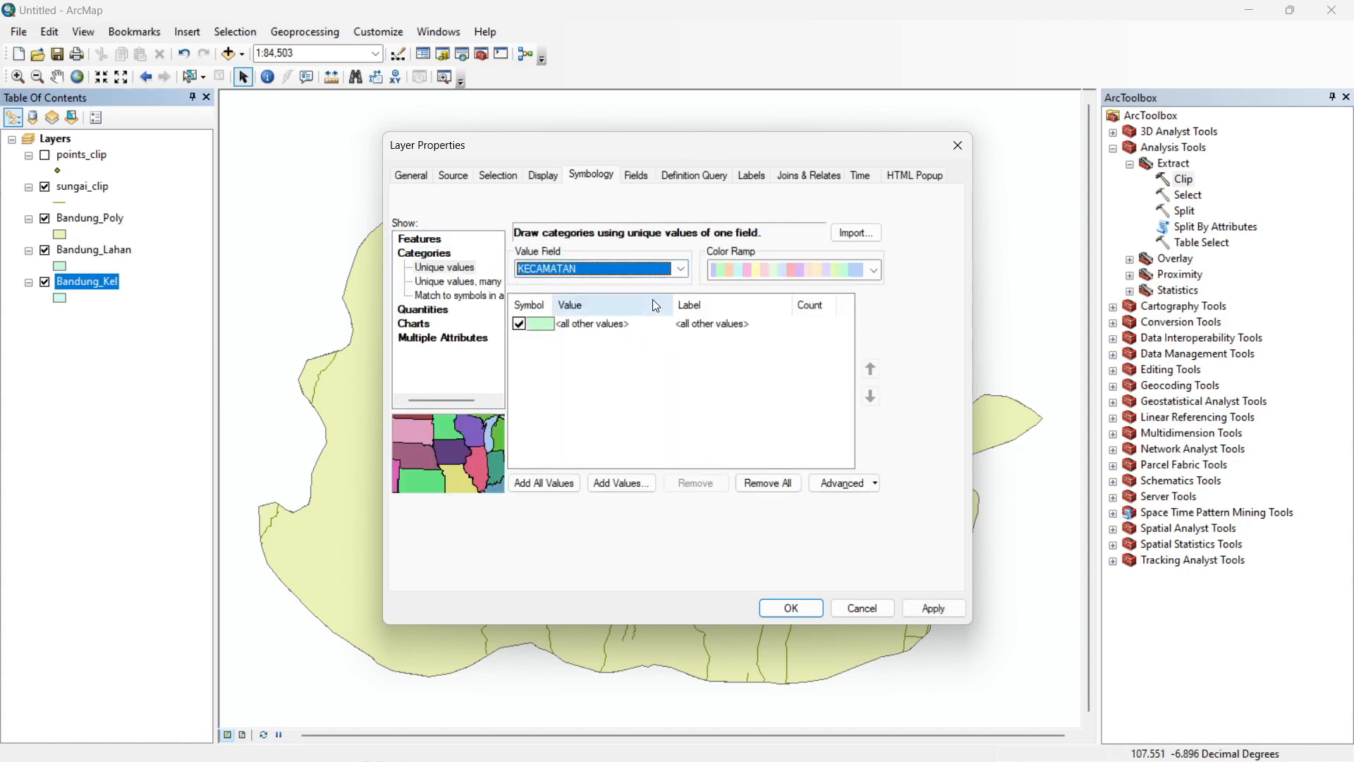
click(539, 485)
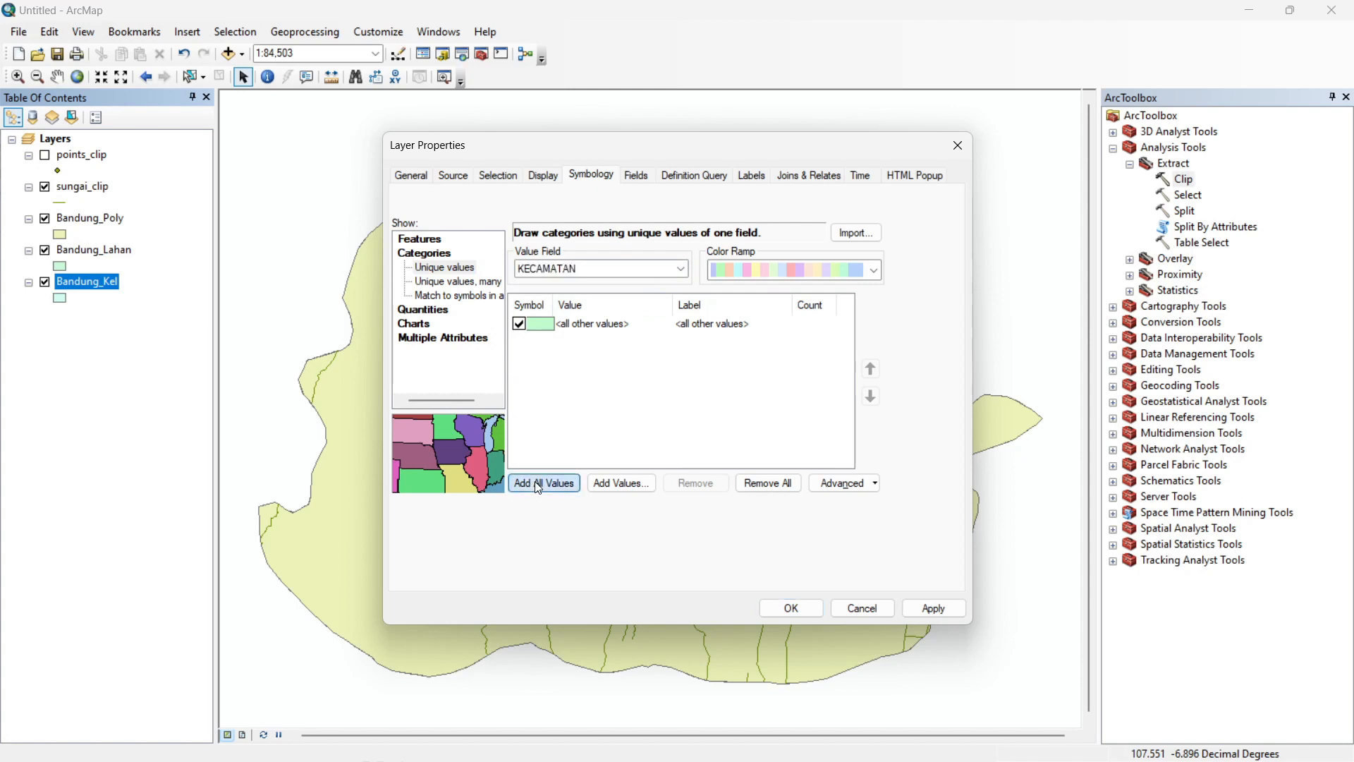
click(791, 608)
Hide the Bandung_Poly and Bandung_Lahan layers to expose the coloured districts of Bandung_Kel
click(44, 219)
click(45, 250)
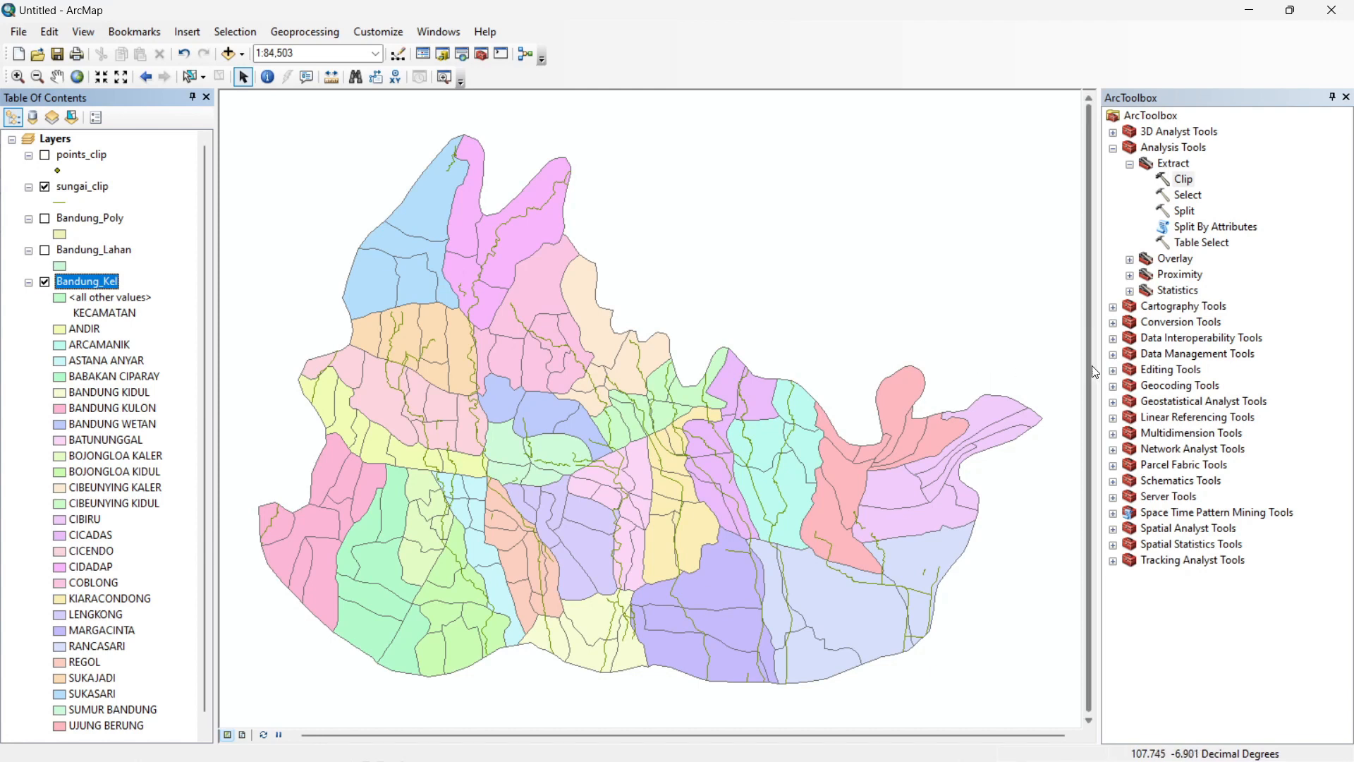
Start the Dissolve tool from the Generalization tools with Bandung_Kel as the input features
click(1114, 354)
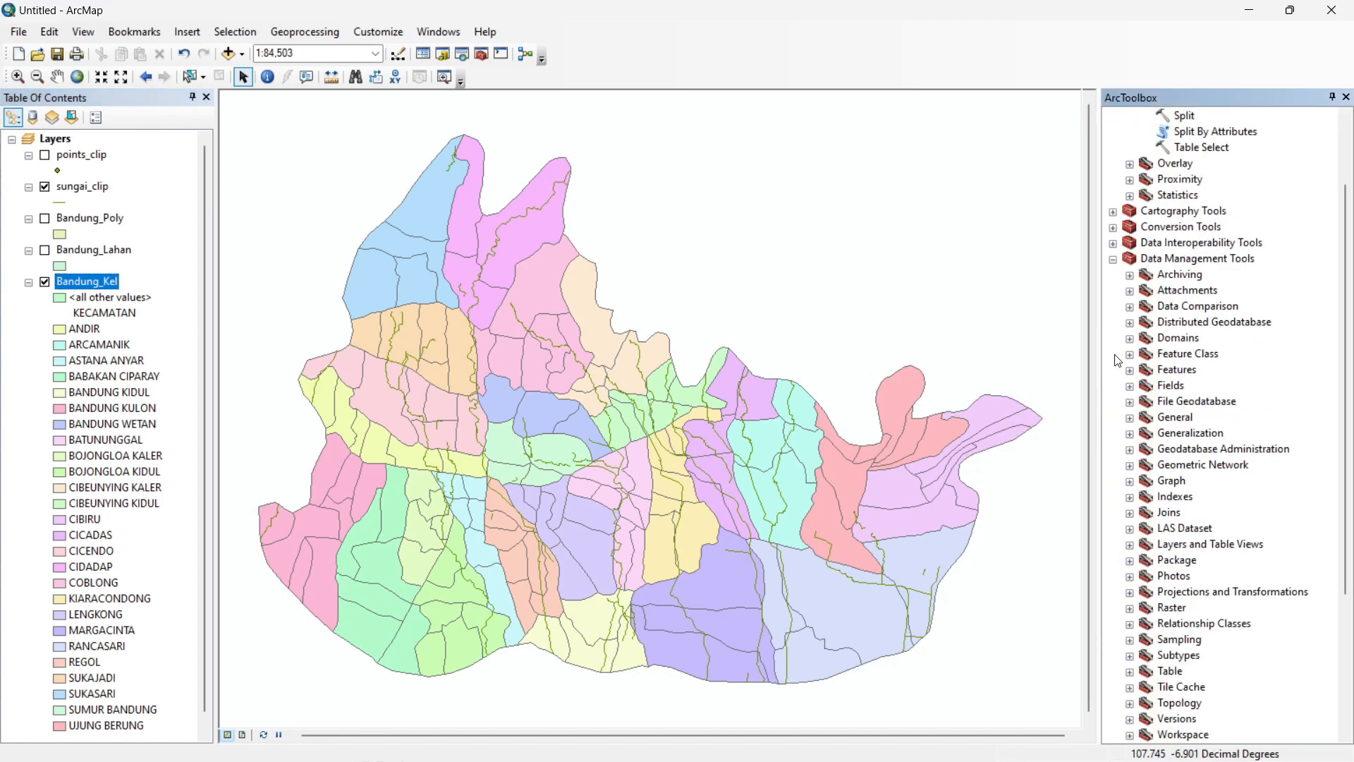
scroll(1122, 356, down, 2)
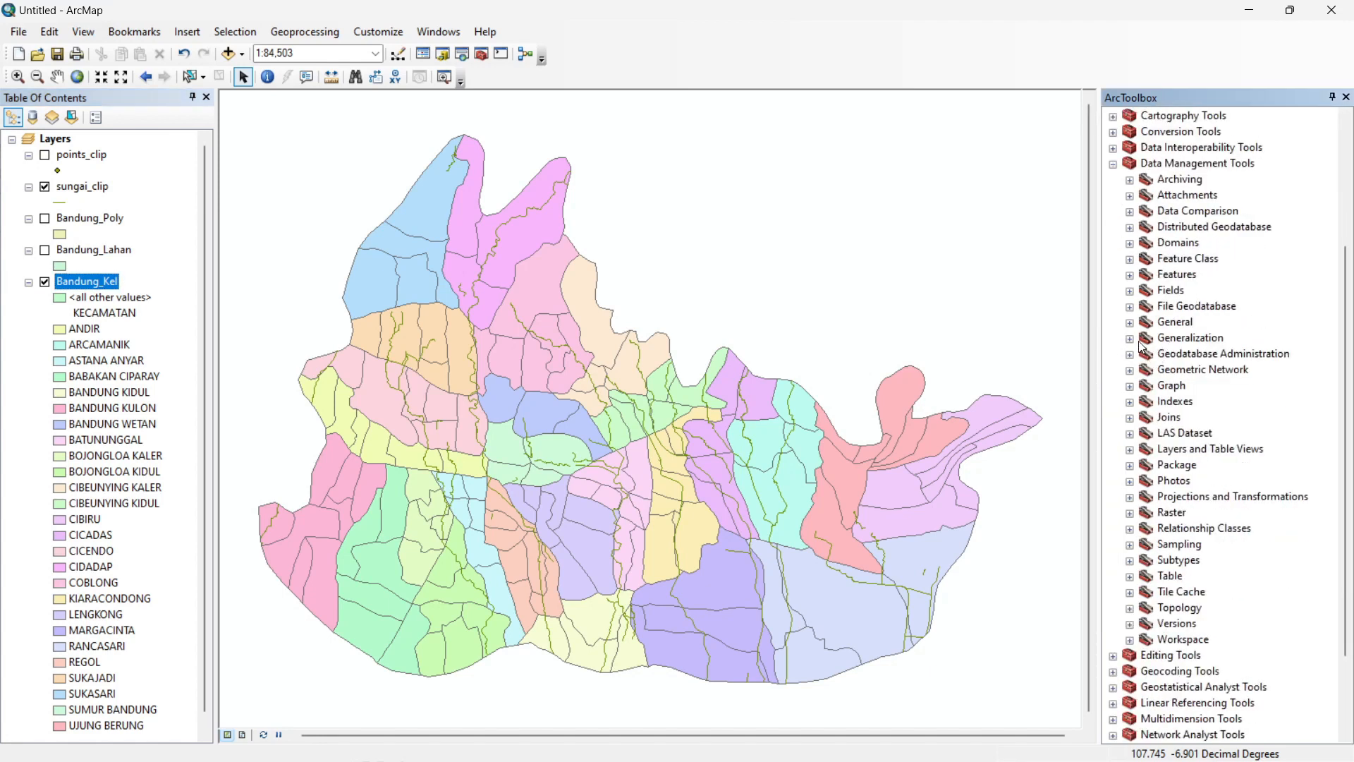
click(1130, 339)
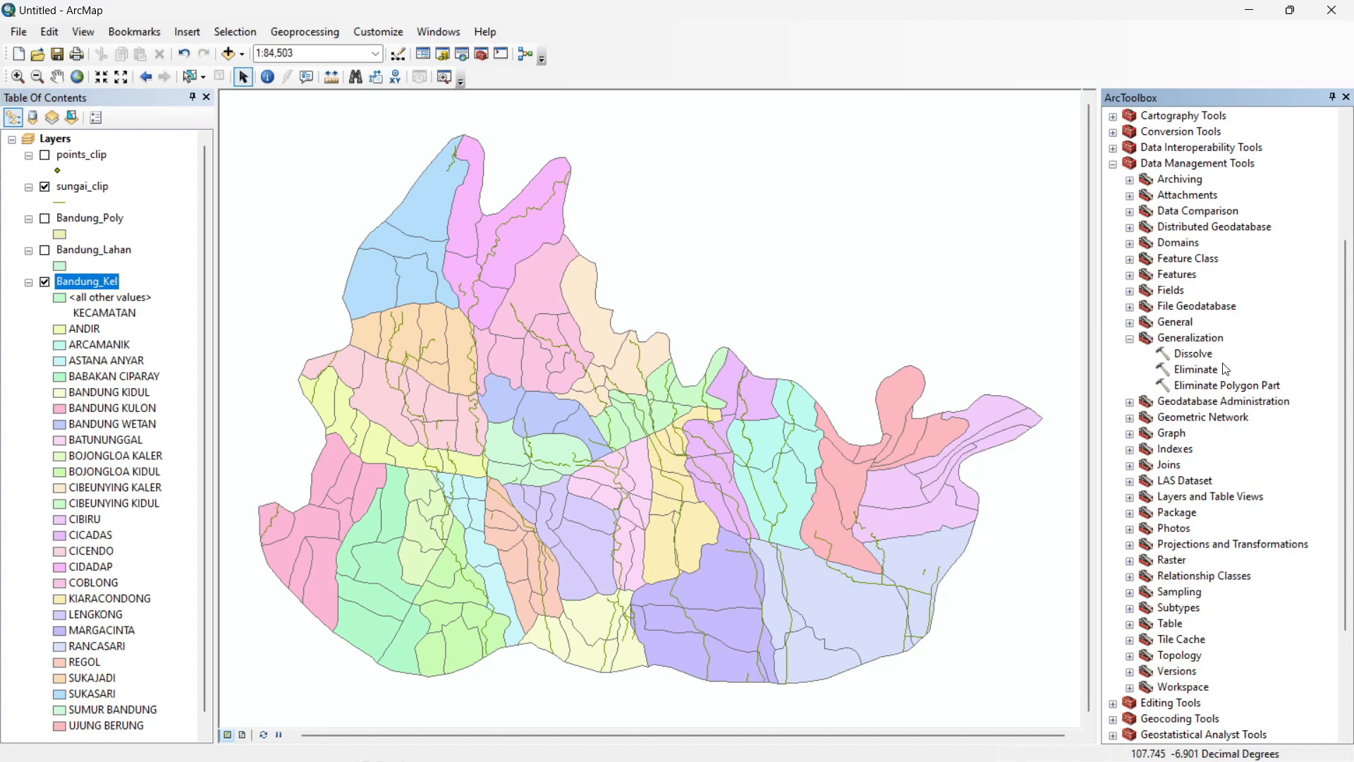
double_click(1202, 356)
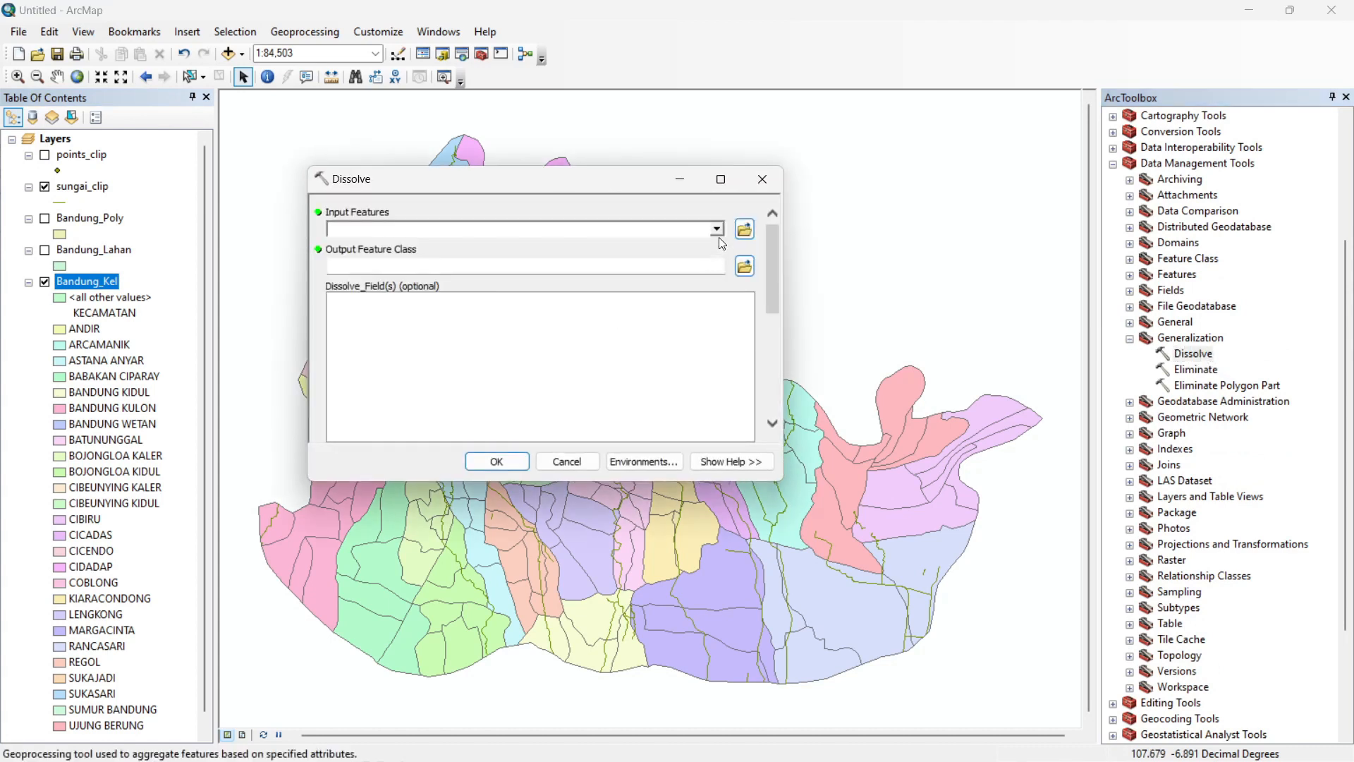
click(717, 229)
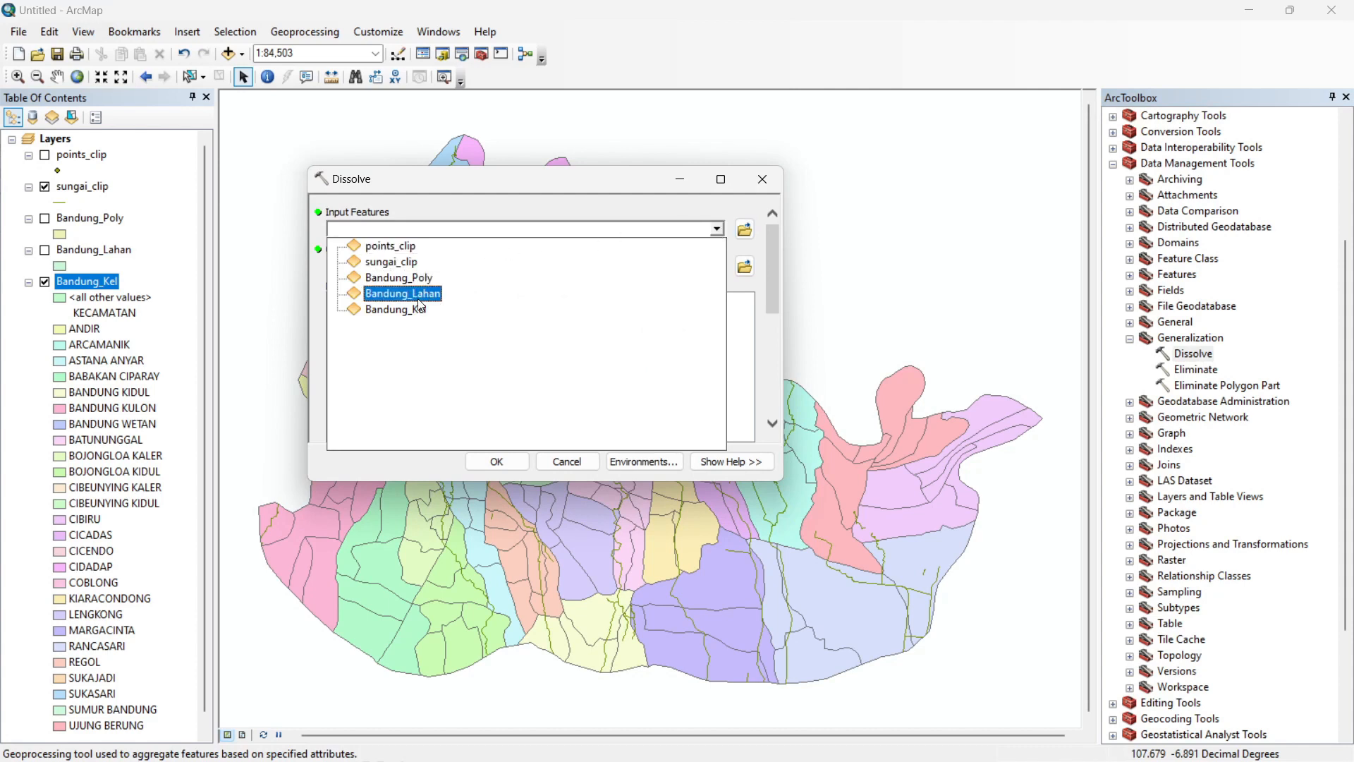
click(419, 311)
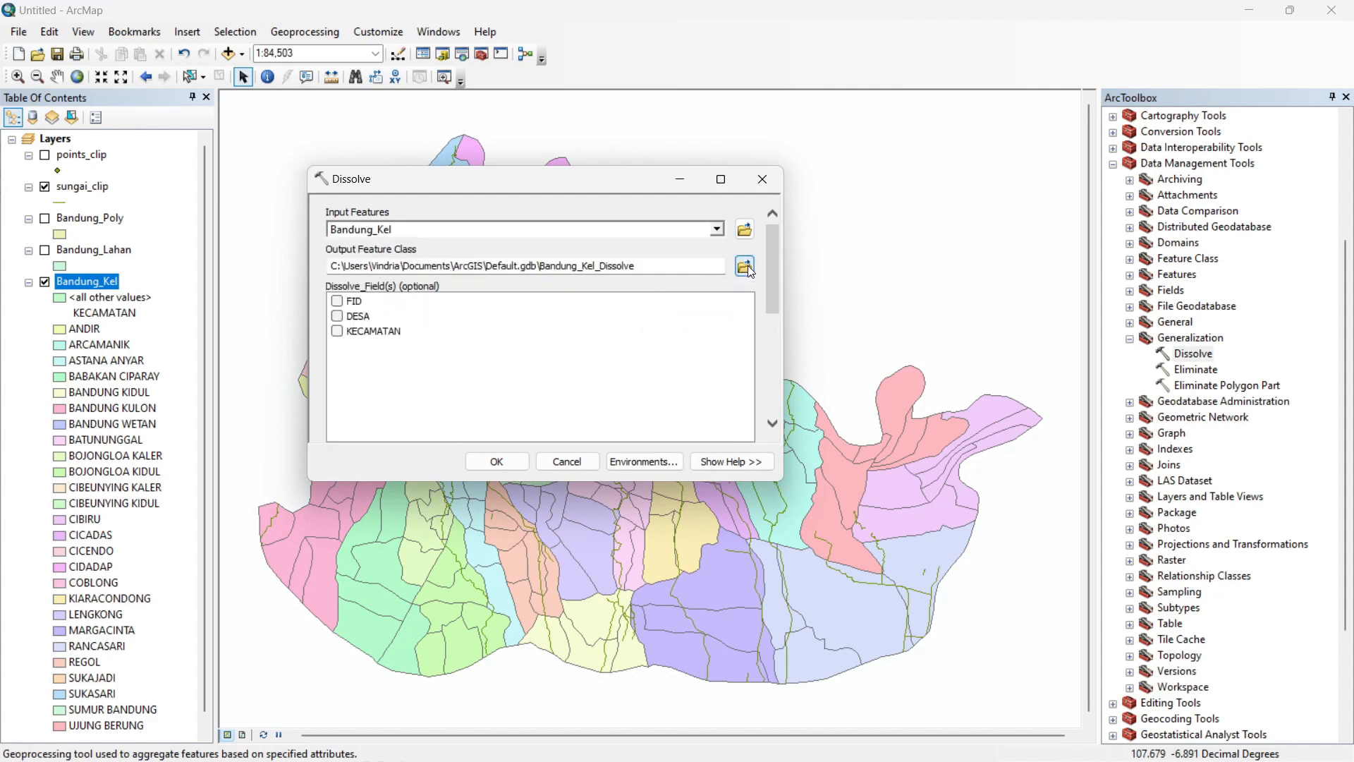
Save the dissolve output as Bandung_Kec in the Vector Overlay folder, dissolve on KECAMATAN, and run the tool
click(745, 267)
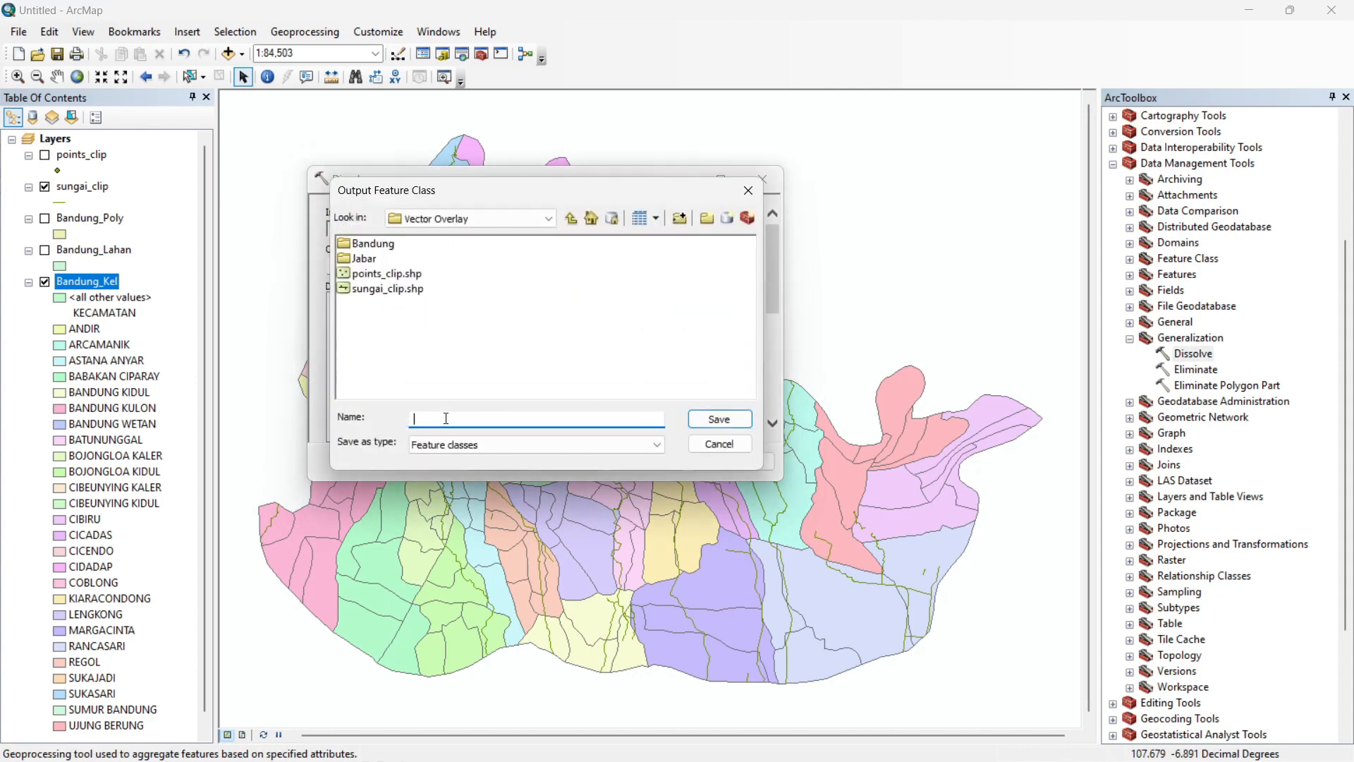
text(Bandung_Kec)
click(719, 419)
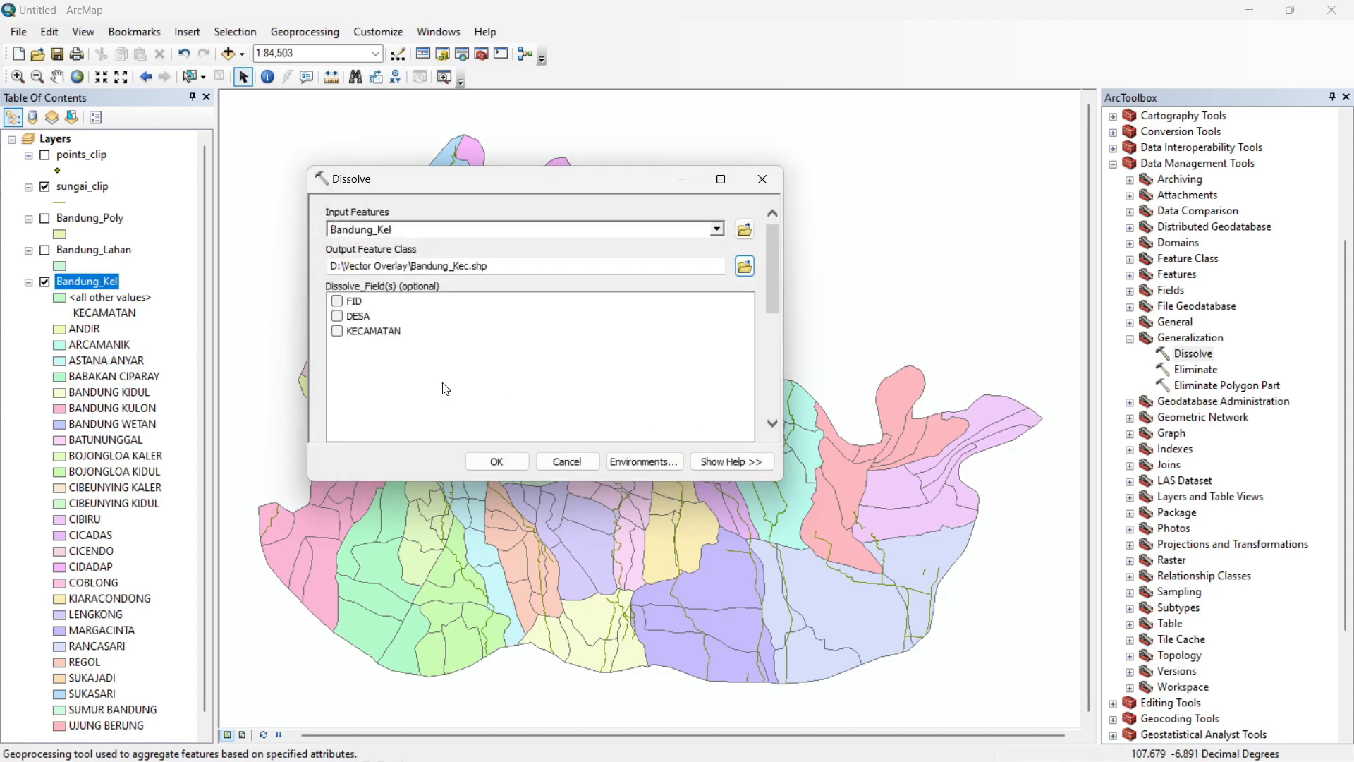
click(338, 332)
click(507, 464)
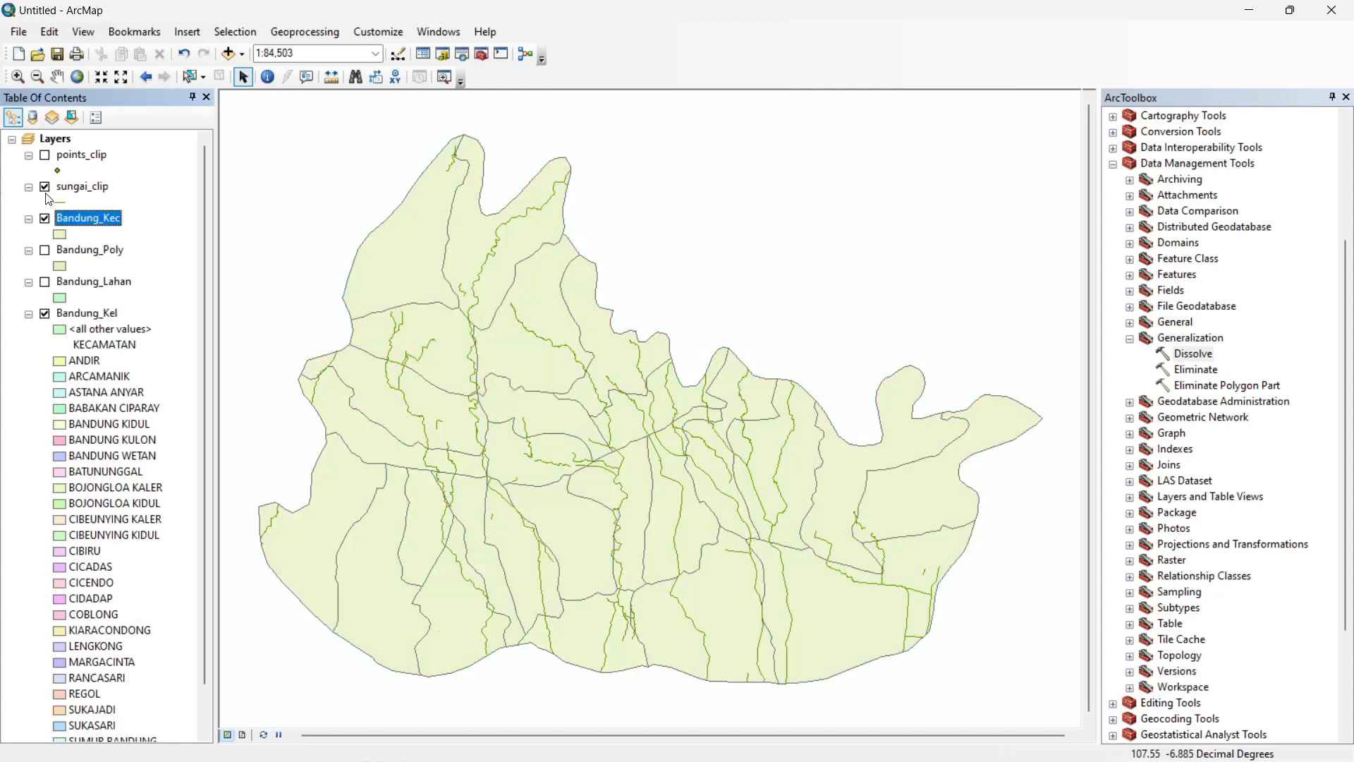
Hide sungai_clip and toggle Bandung_Kec off and on repeatedly to compare the dissolved districts with Bandung_Kel
click(46, 187)
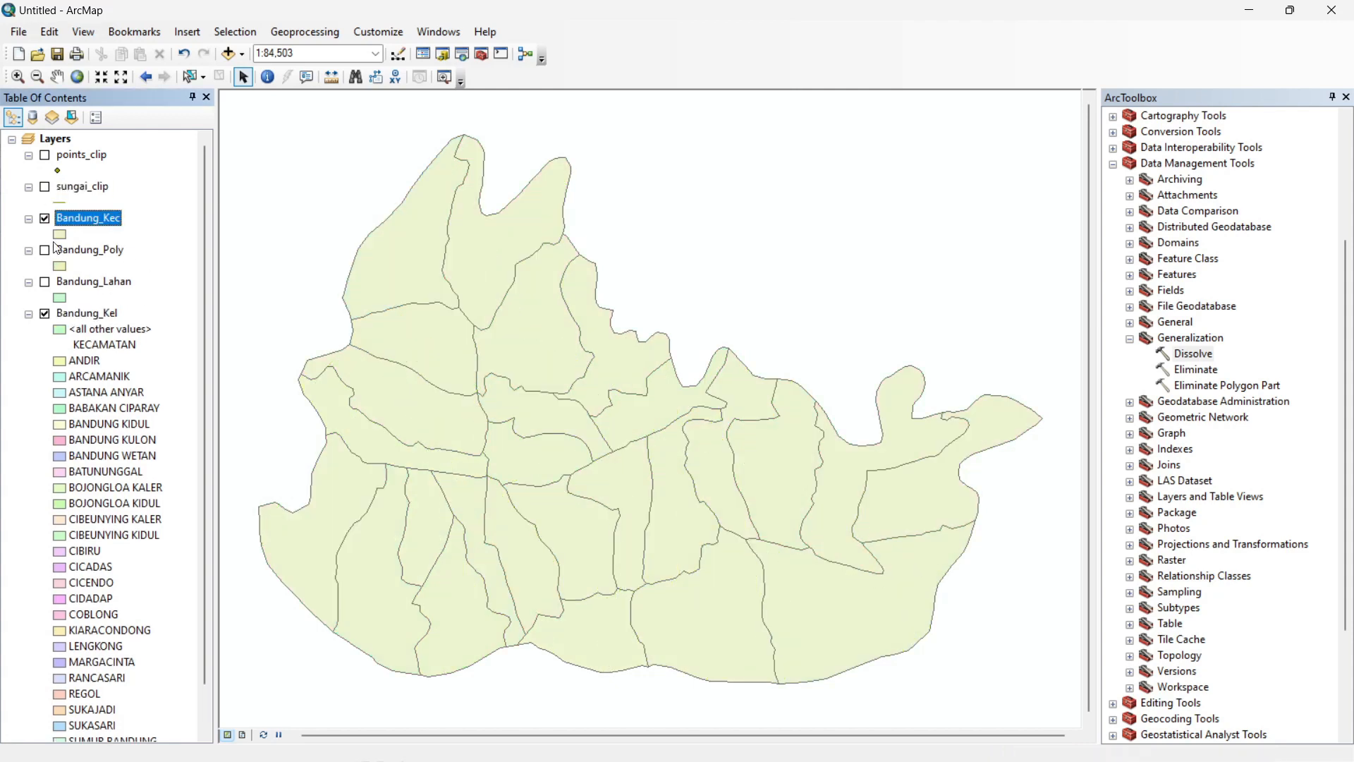
click(45, 219)
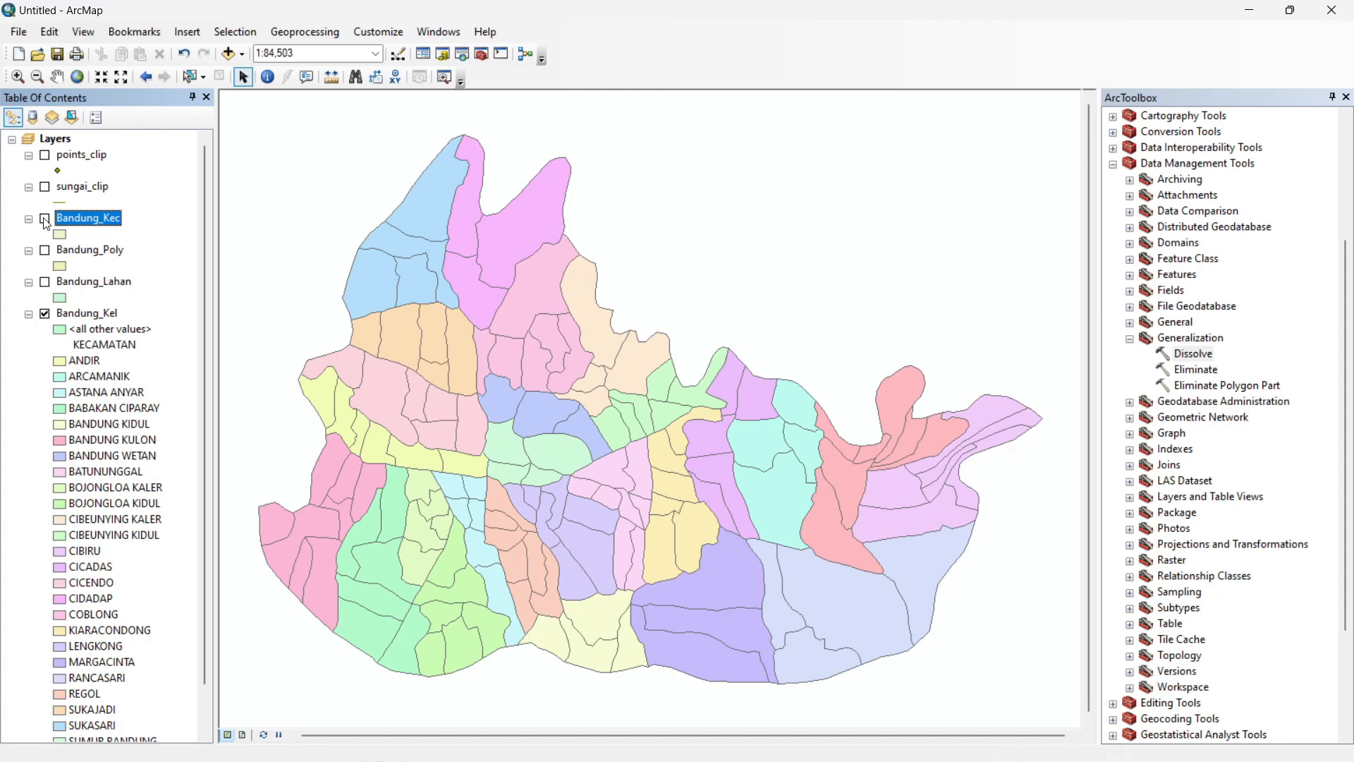
click(45, 219)
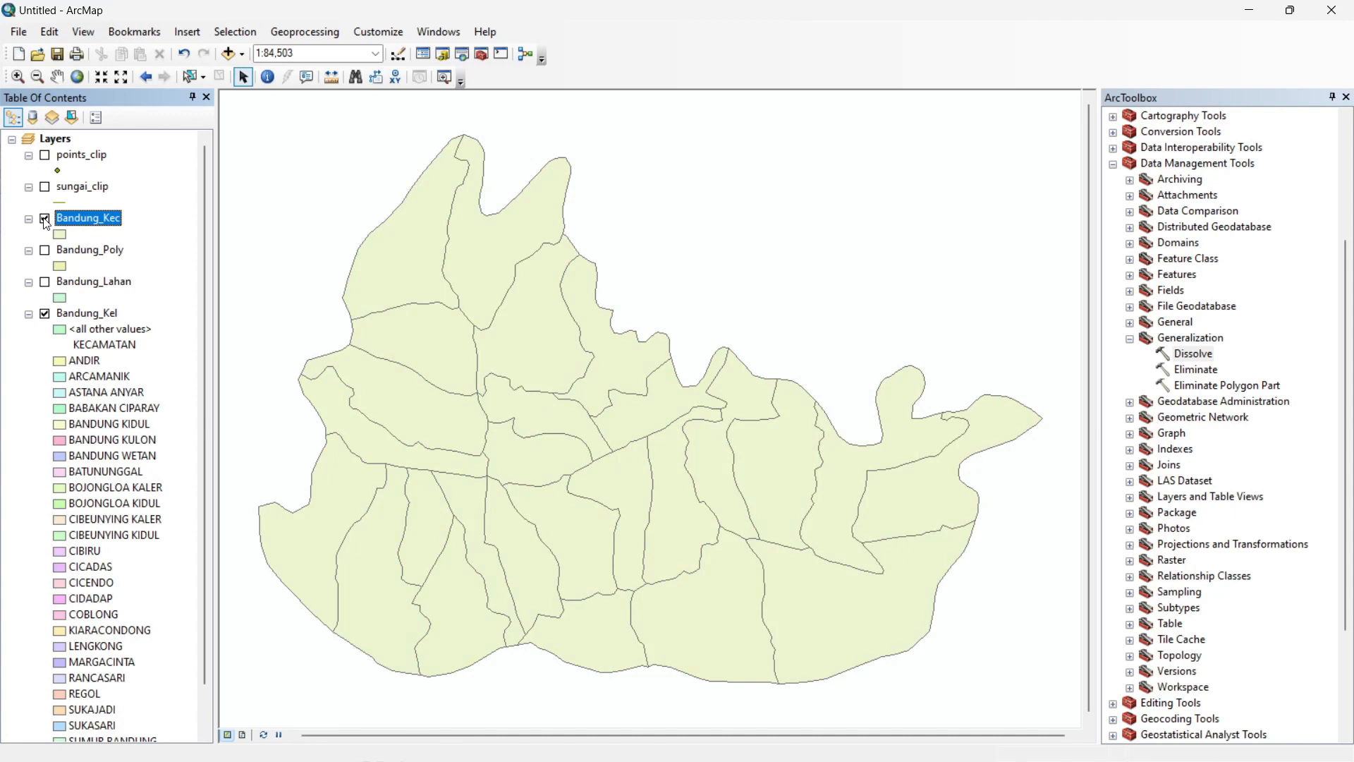
click(45, 220)
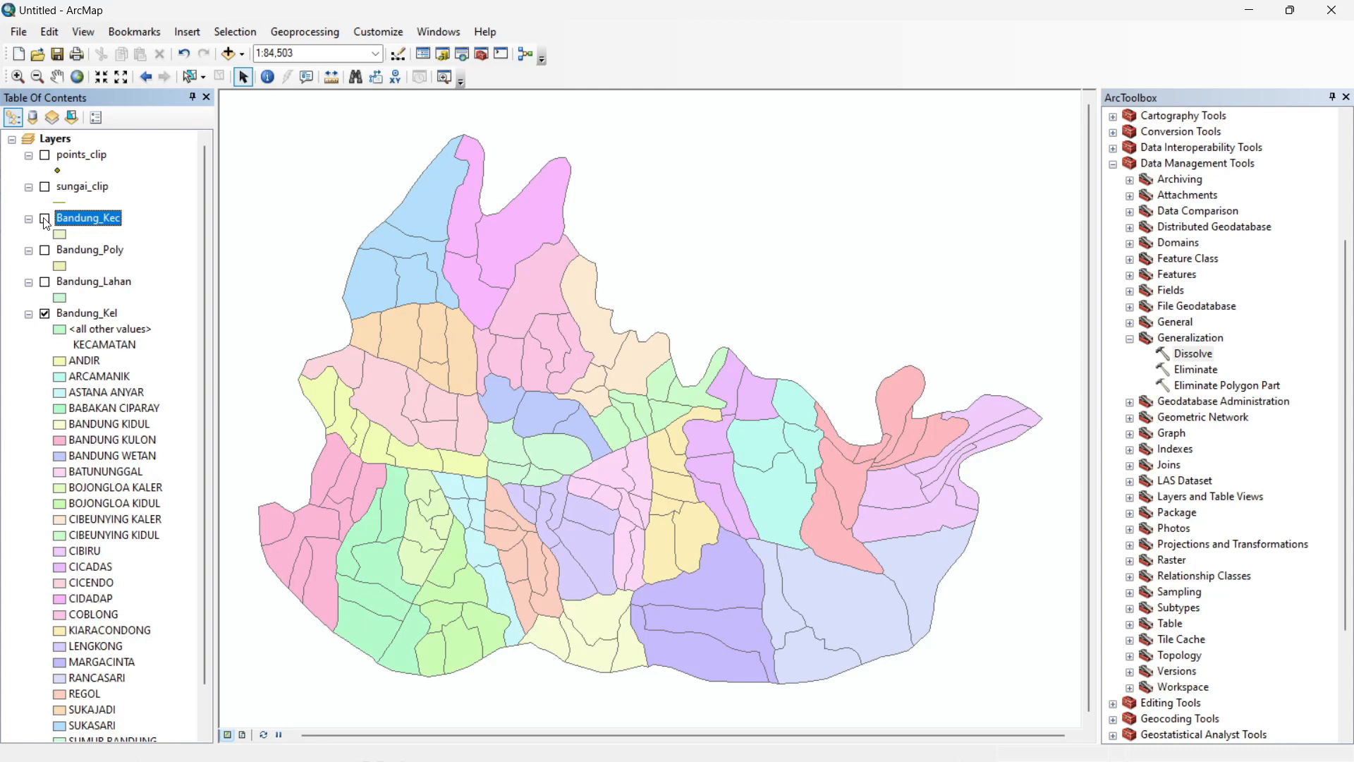
click(45, 219)
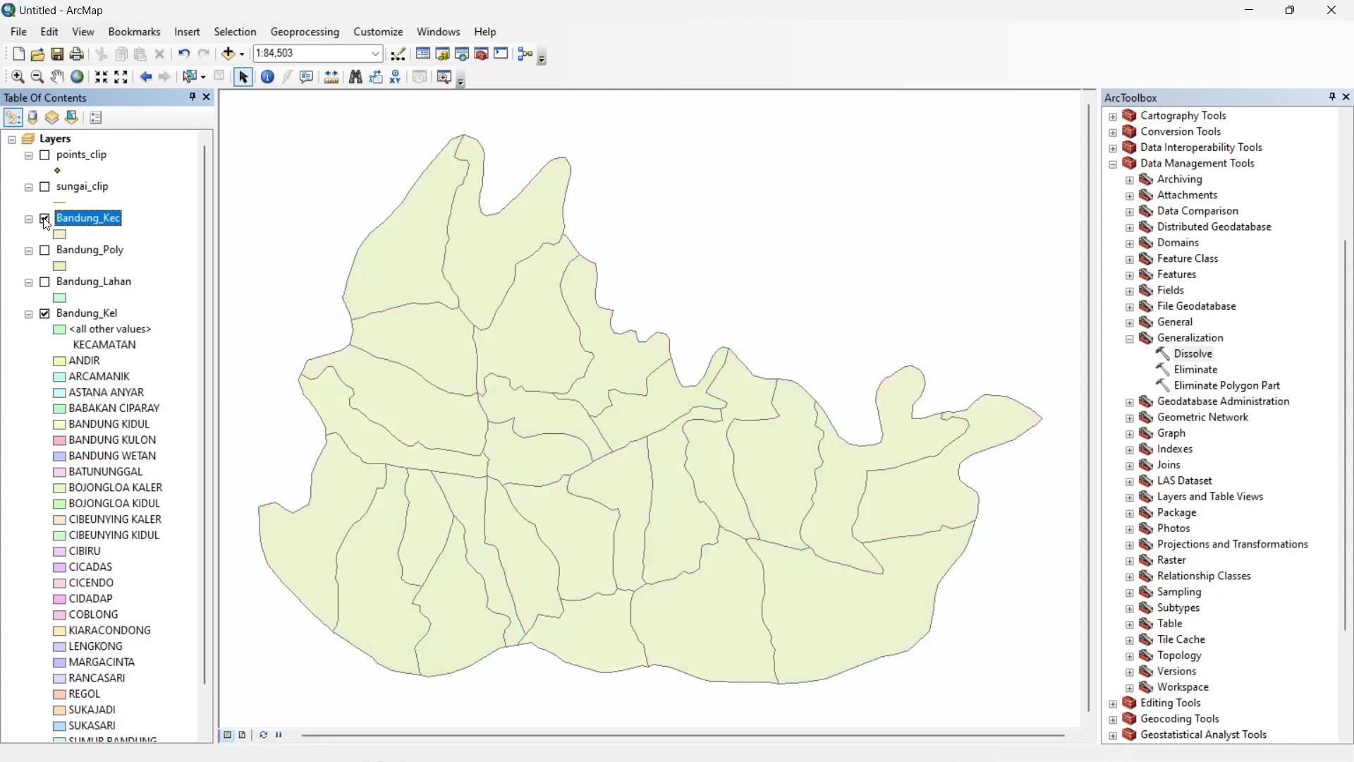
click(45, 220)
click(45, 219)
click(45, 219)
click(45, 220)
Show the points_clip layer and examine the fields of its attribute table, closing the table when done
click(45, 156)
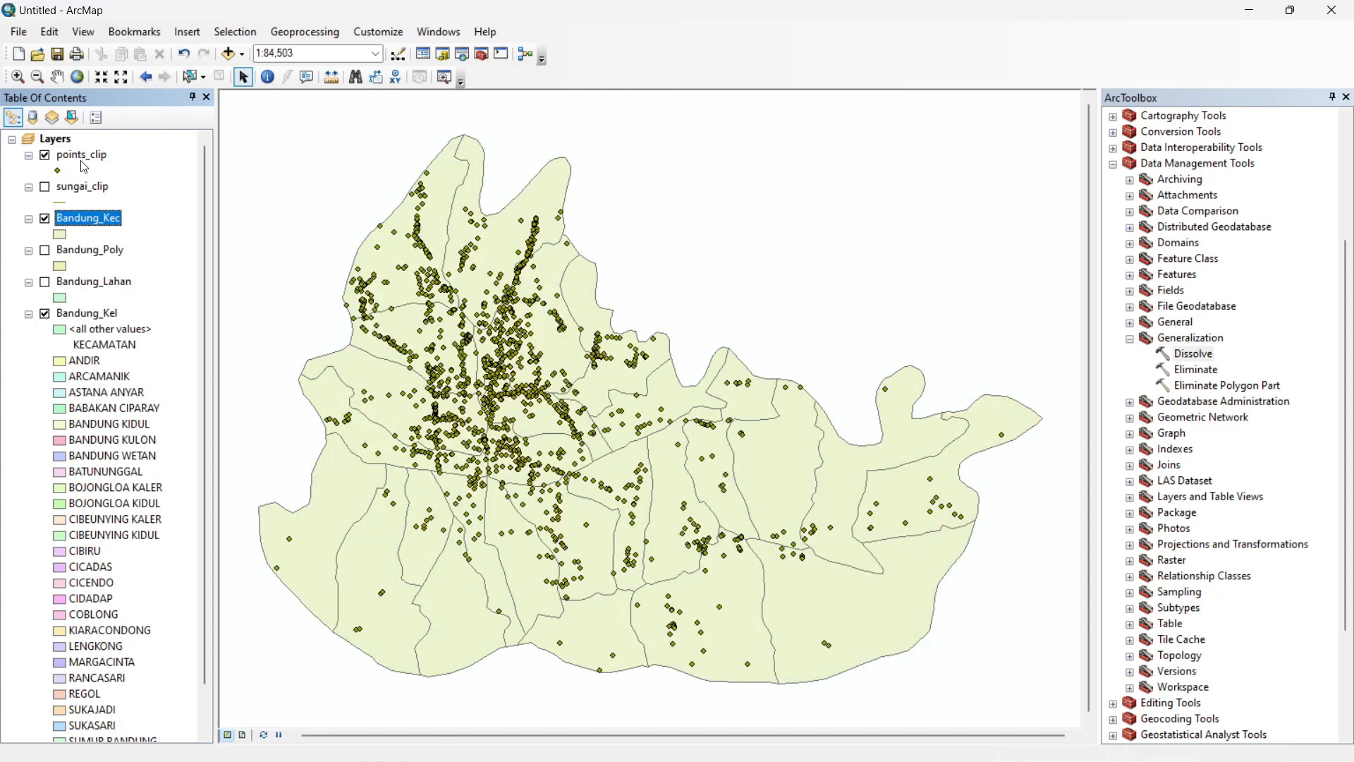
right_click(84, 157)
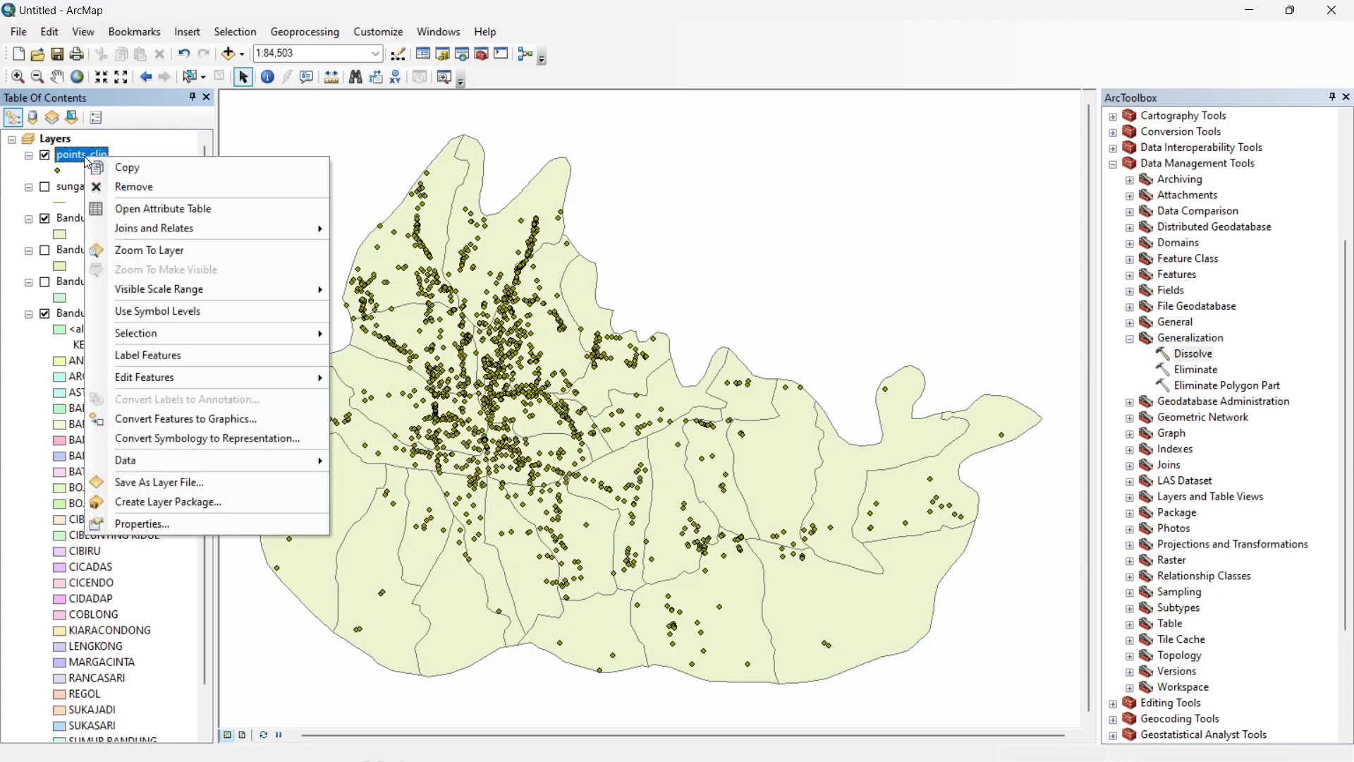
click(210, 208)
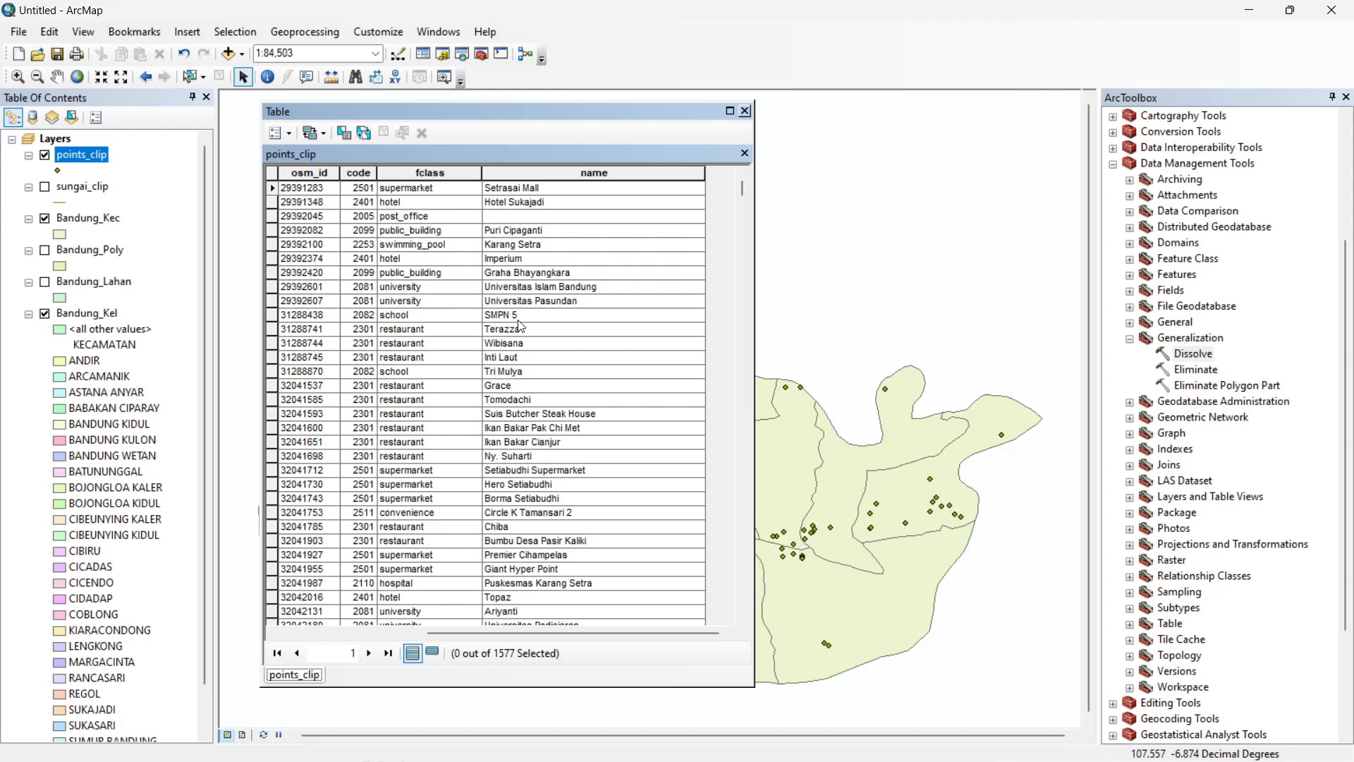
click(744, 111)
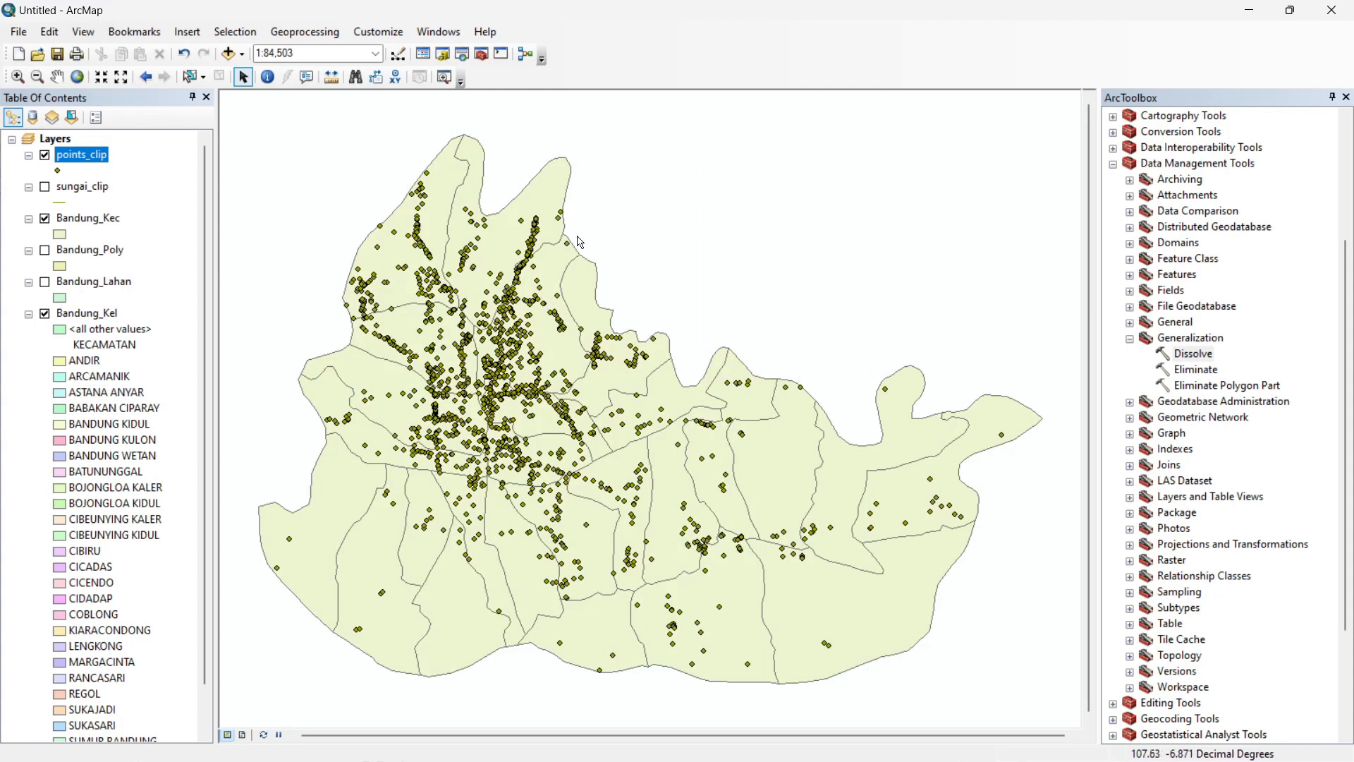
Start the Identity overlay tool with points_clip as the input features and Bandung_Kec as the identity features
scroll(1164, 151, up, 4)
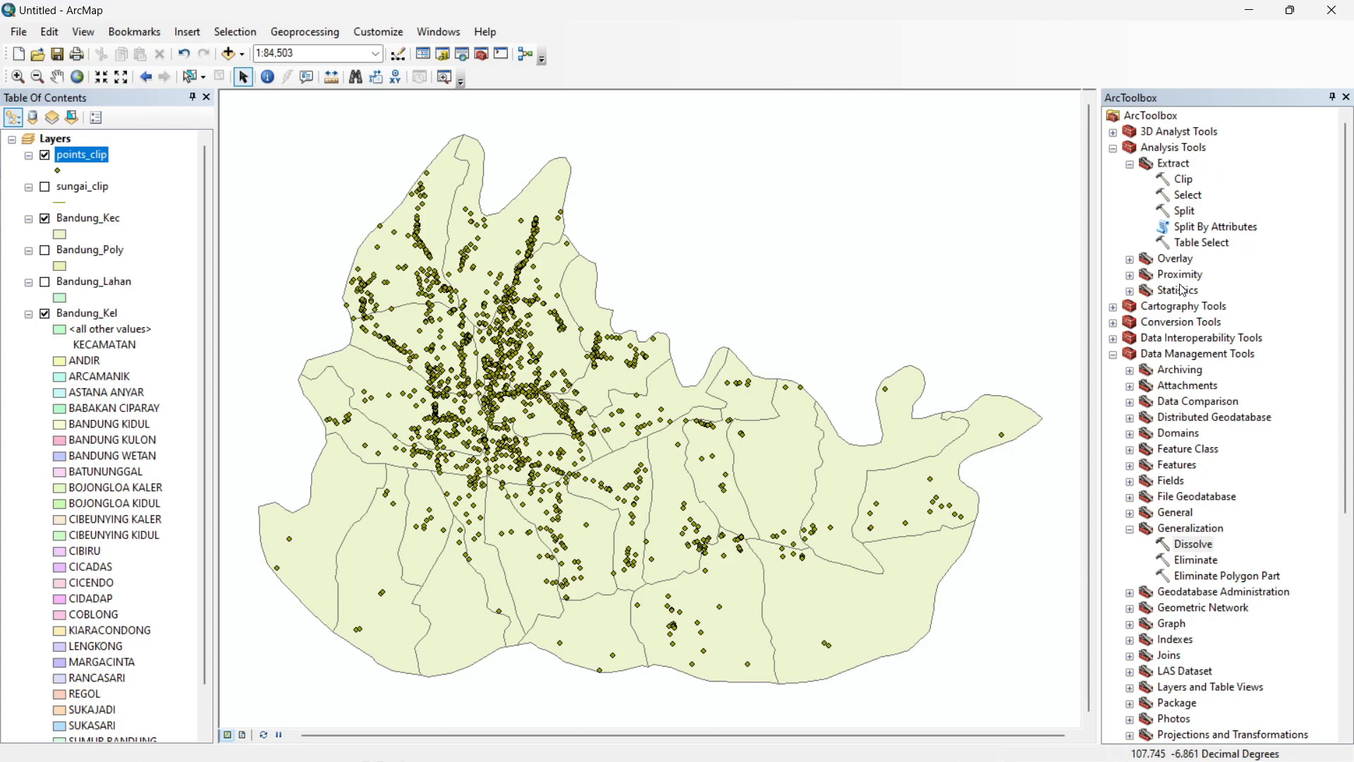
click(1131, 260)
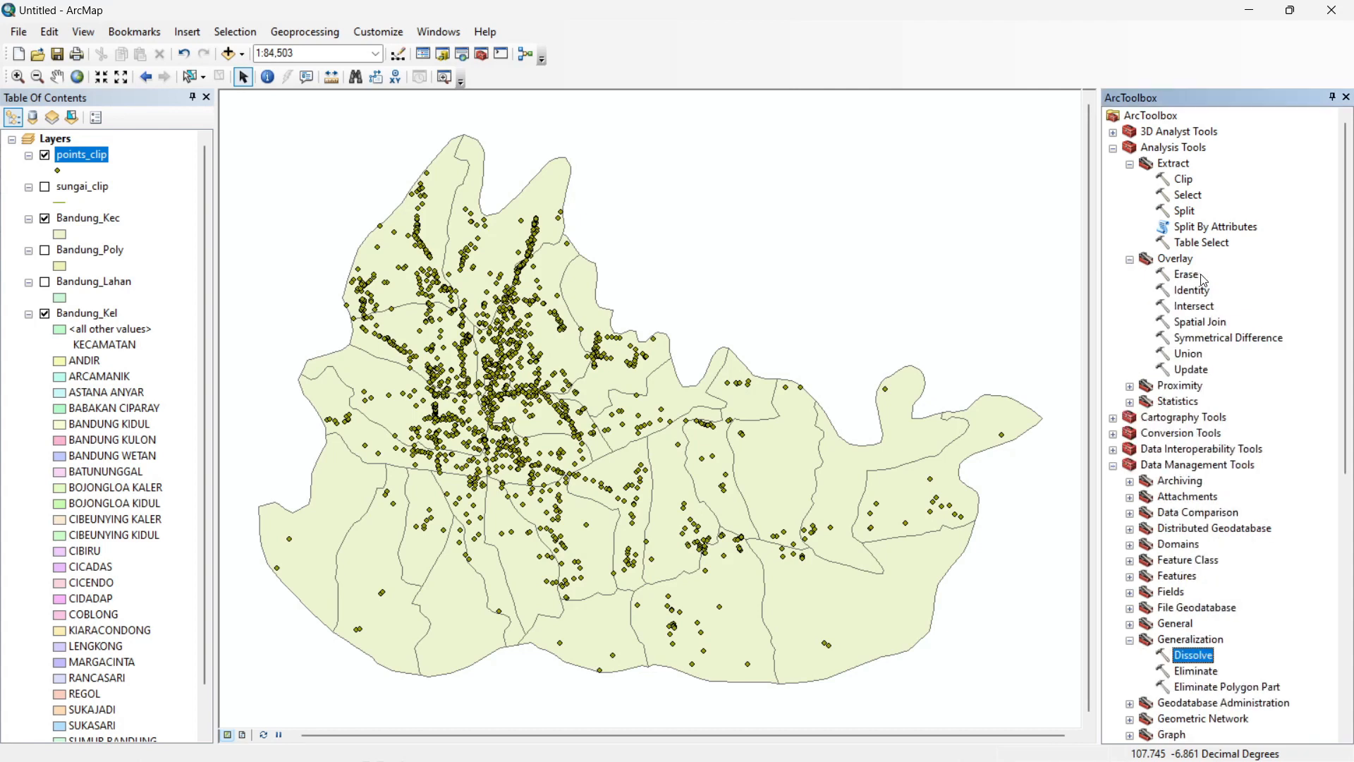
click(1204, 293)
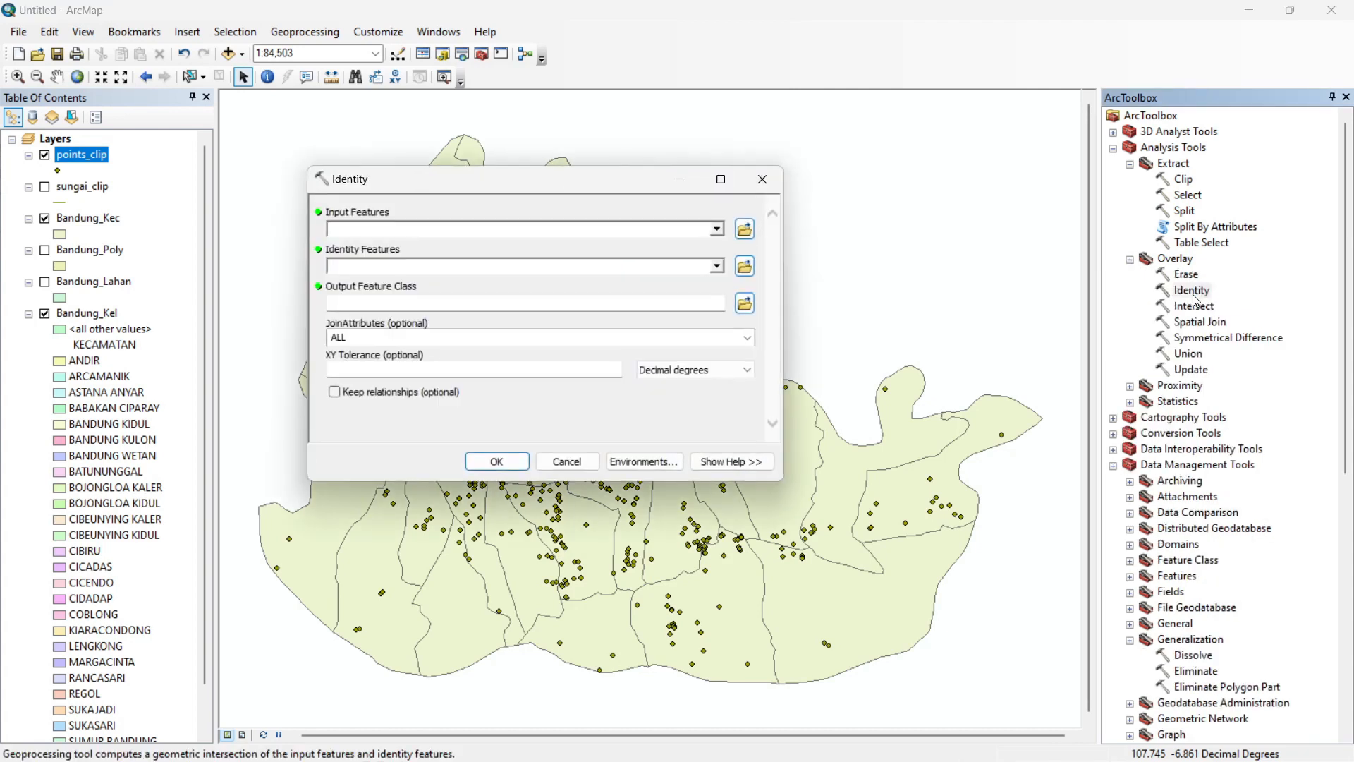
click(717, 229)
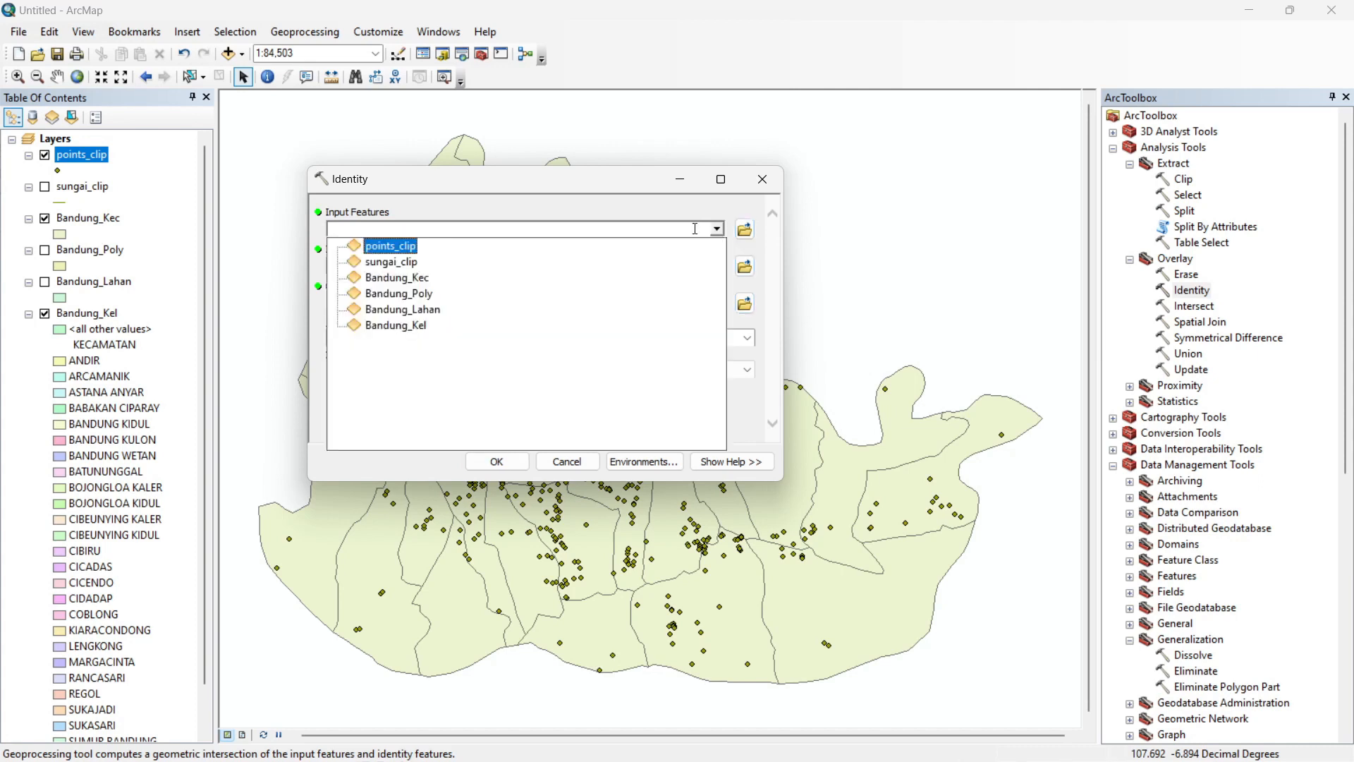
click(407, 246)
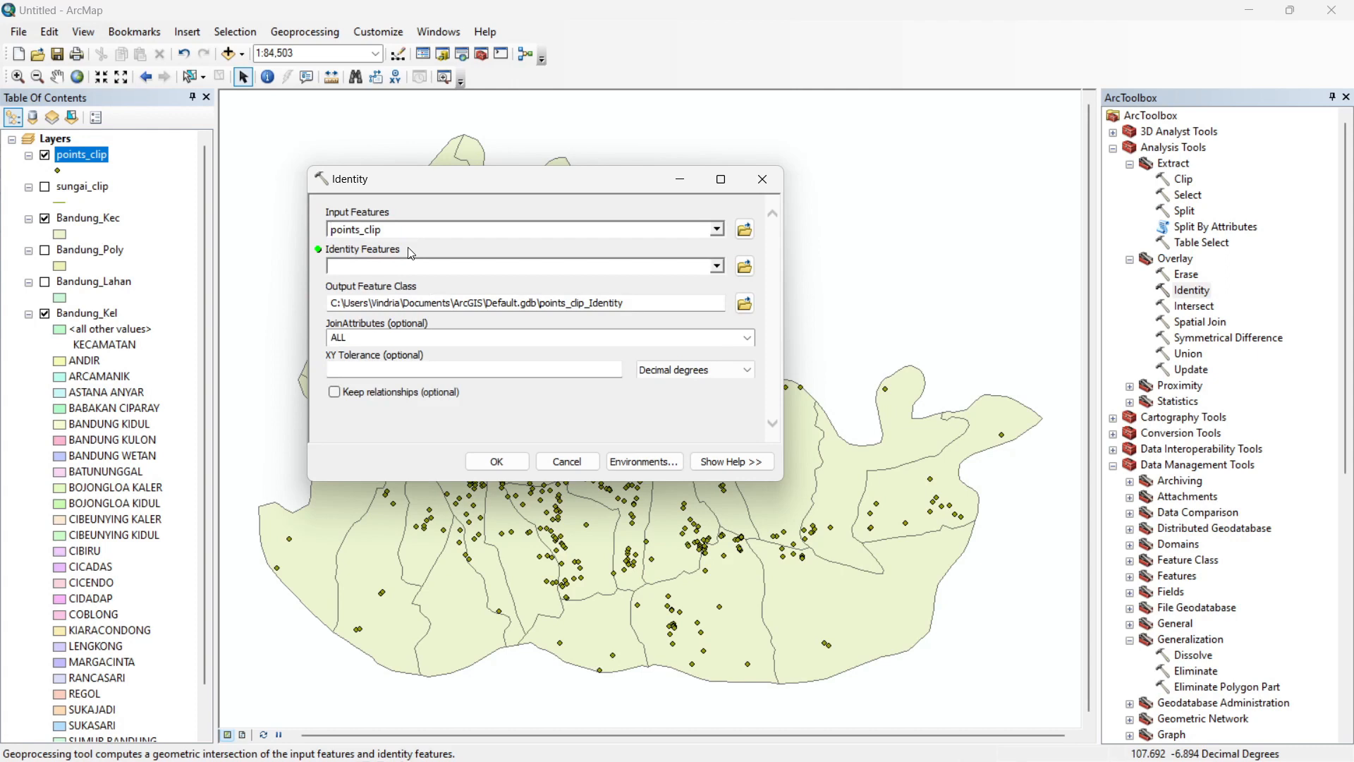
click(717, 266)
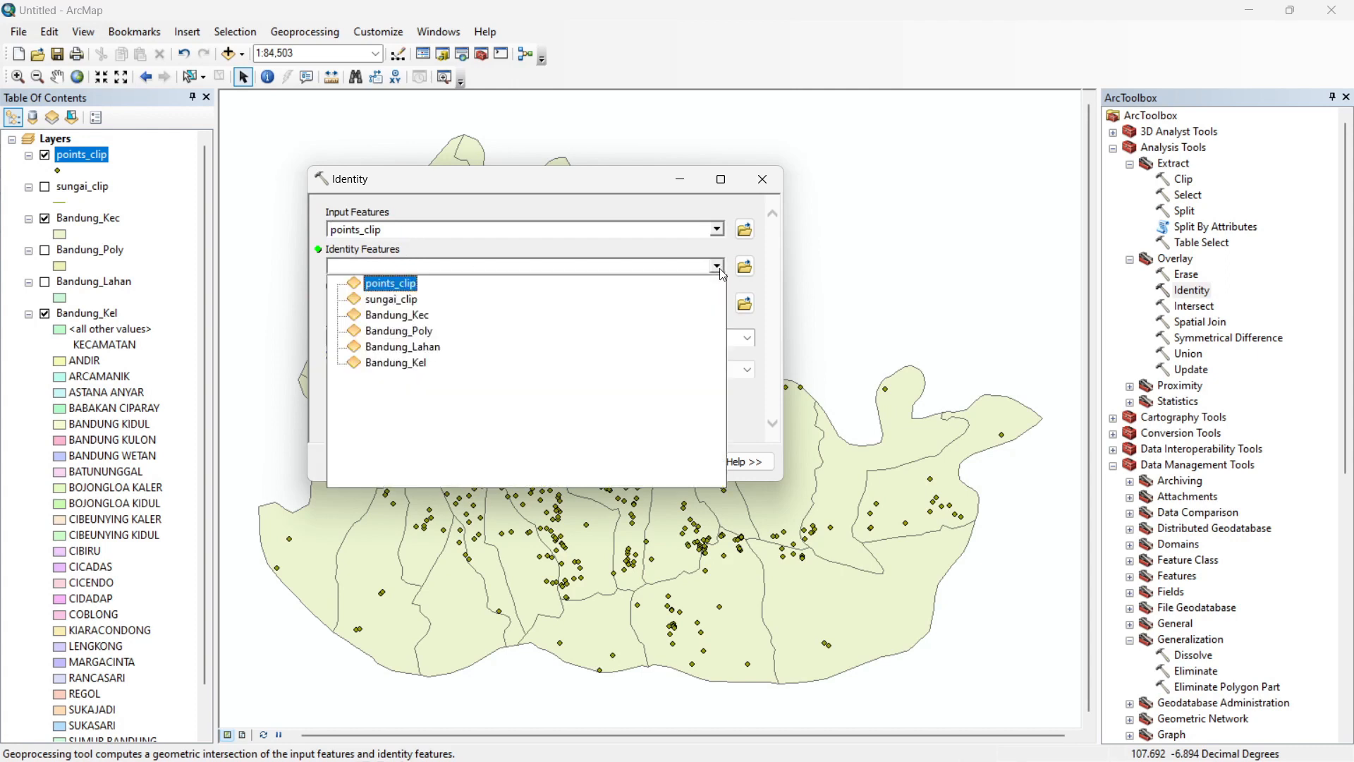
click(393, 316)
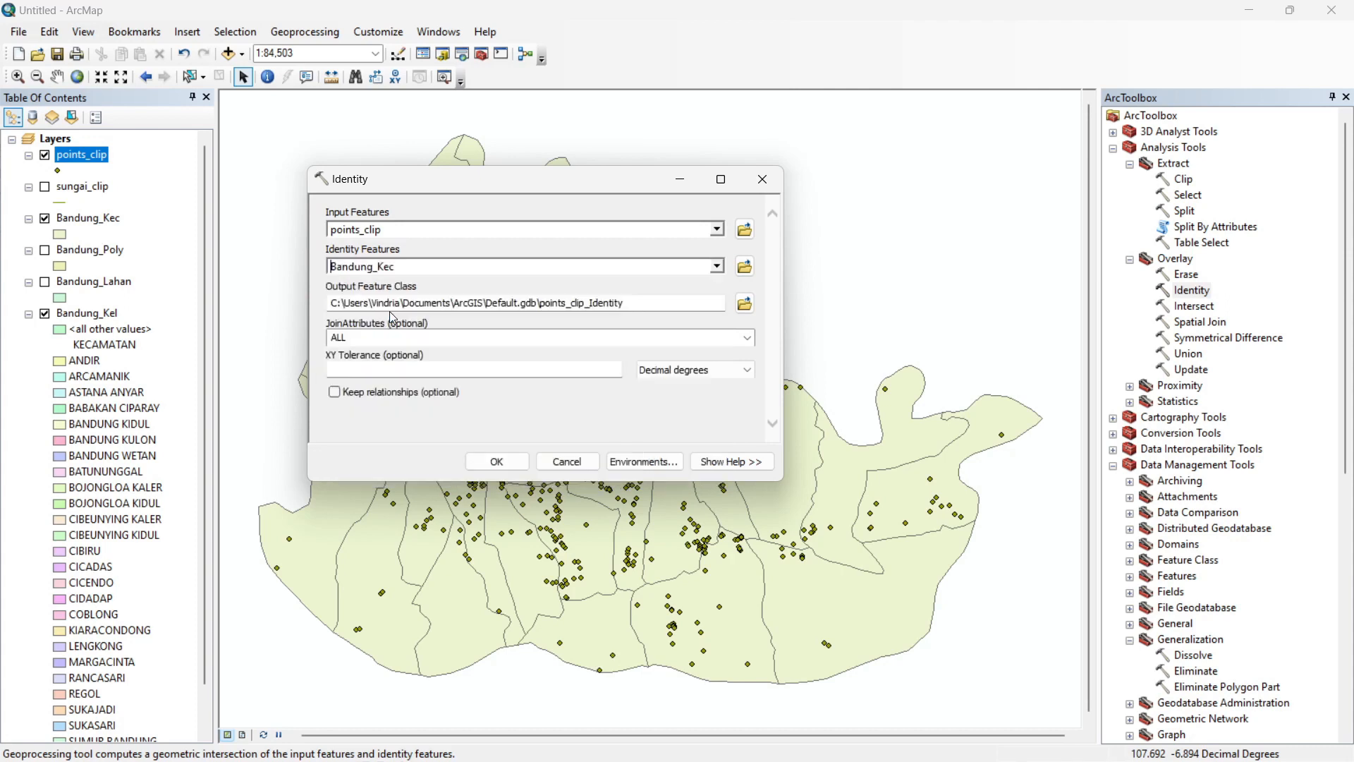
Save the identity output as points_kec in the Vector Overlay folder and run the tool
click(745, 304)
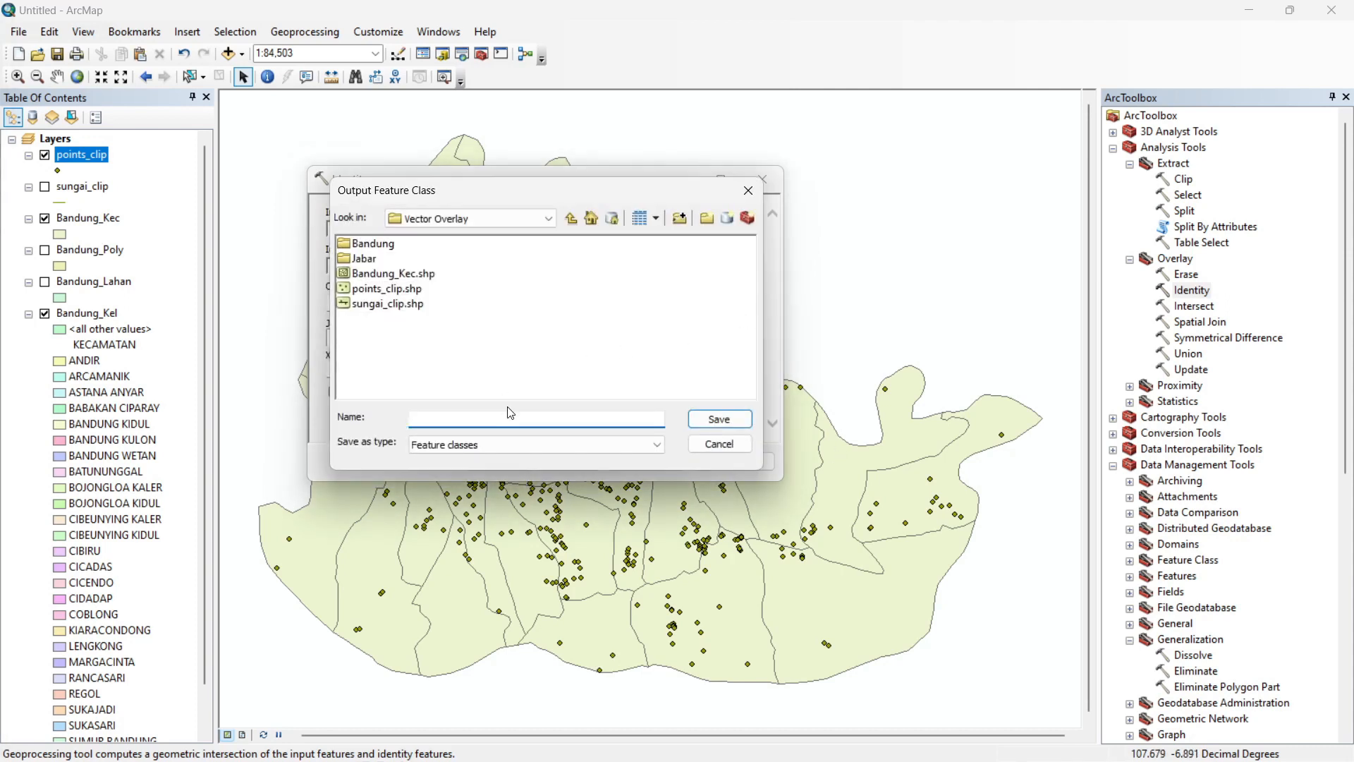
text(points_kec)
click(711, 423)
click(714, 421)
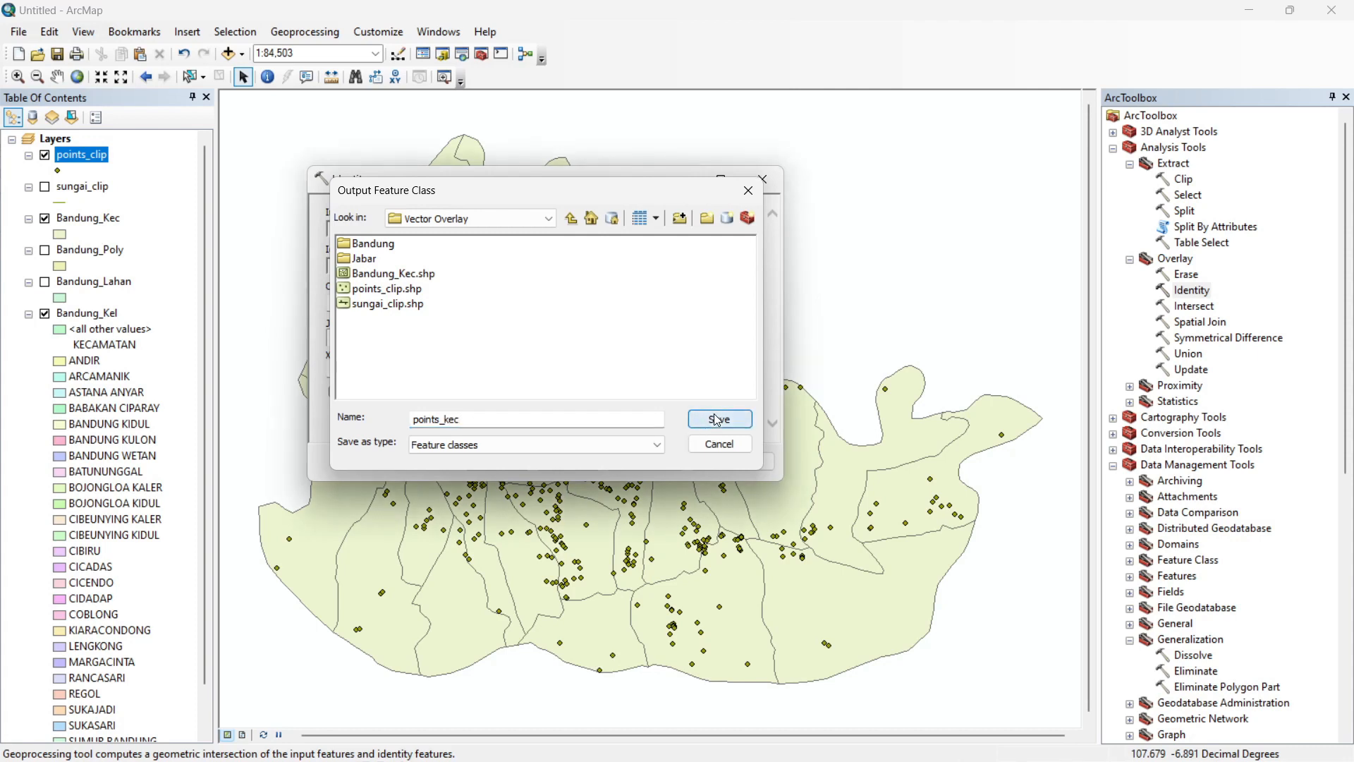
click(497, 462)
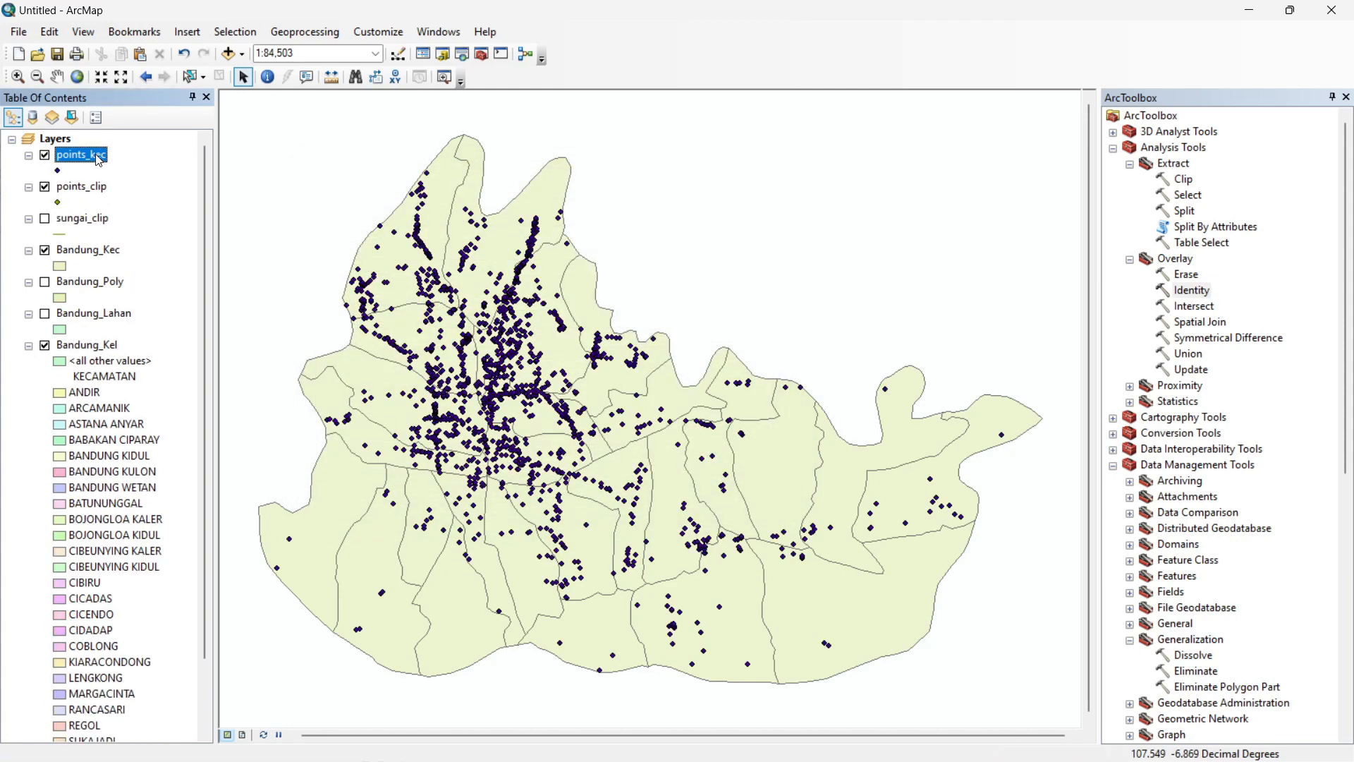
Examine the KECAMATAN field in the points_kec attribute table, closing the table when done
right_click(98, 160)
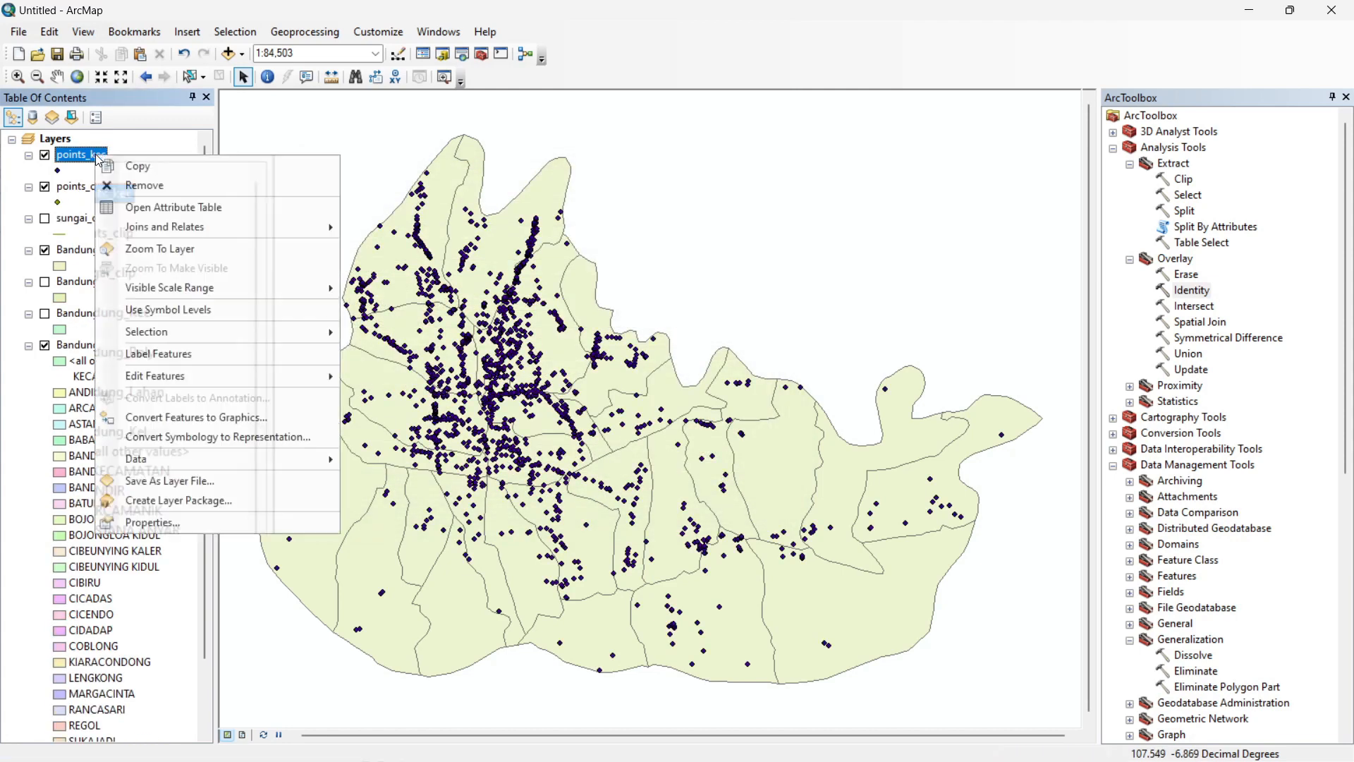
click(183, 207)
mouse_move(333, 628)
drag(356, 633, 676, 634)
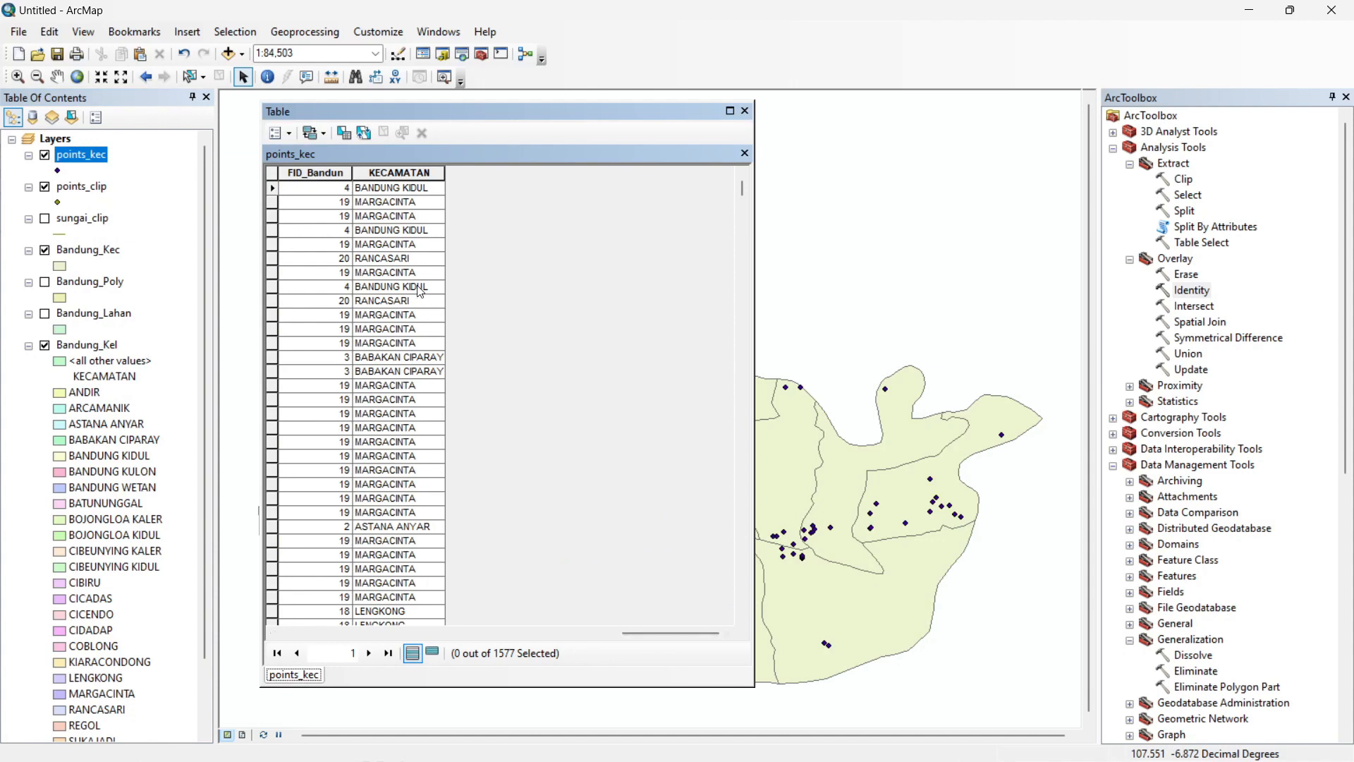
mouse_move(666, 632)
mouse_down()
mouse_move(646, 628)
mouse_move(658, 630)
mouse_up()
click(745, 112)
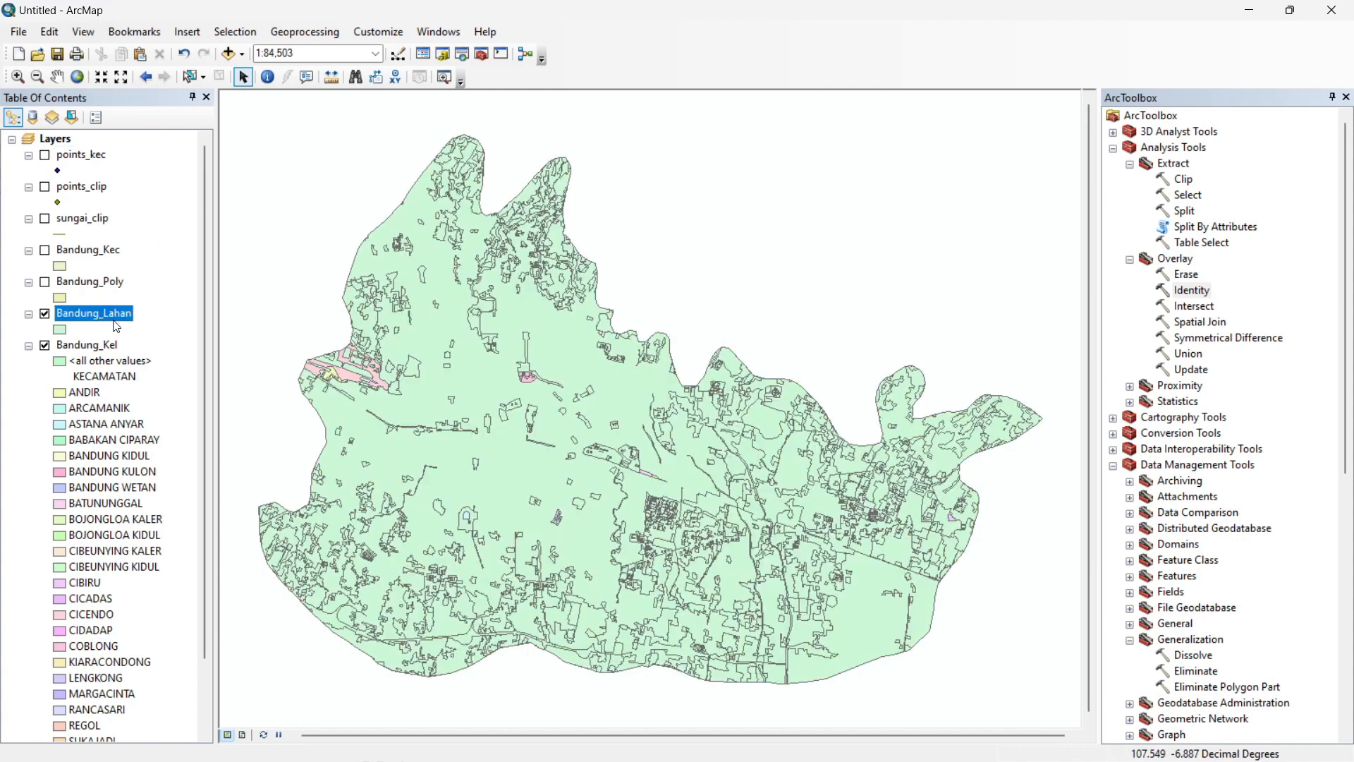
Examine the fields of the Bandung_Lahan attribute table, closing the table when done
right_click(120, 321)
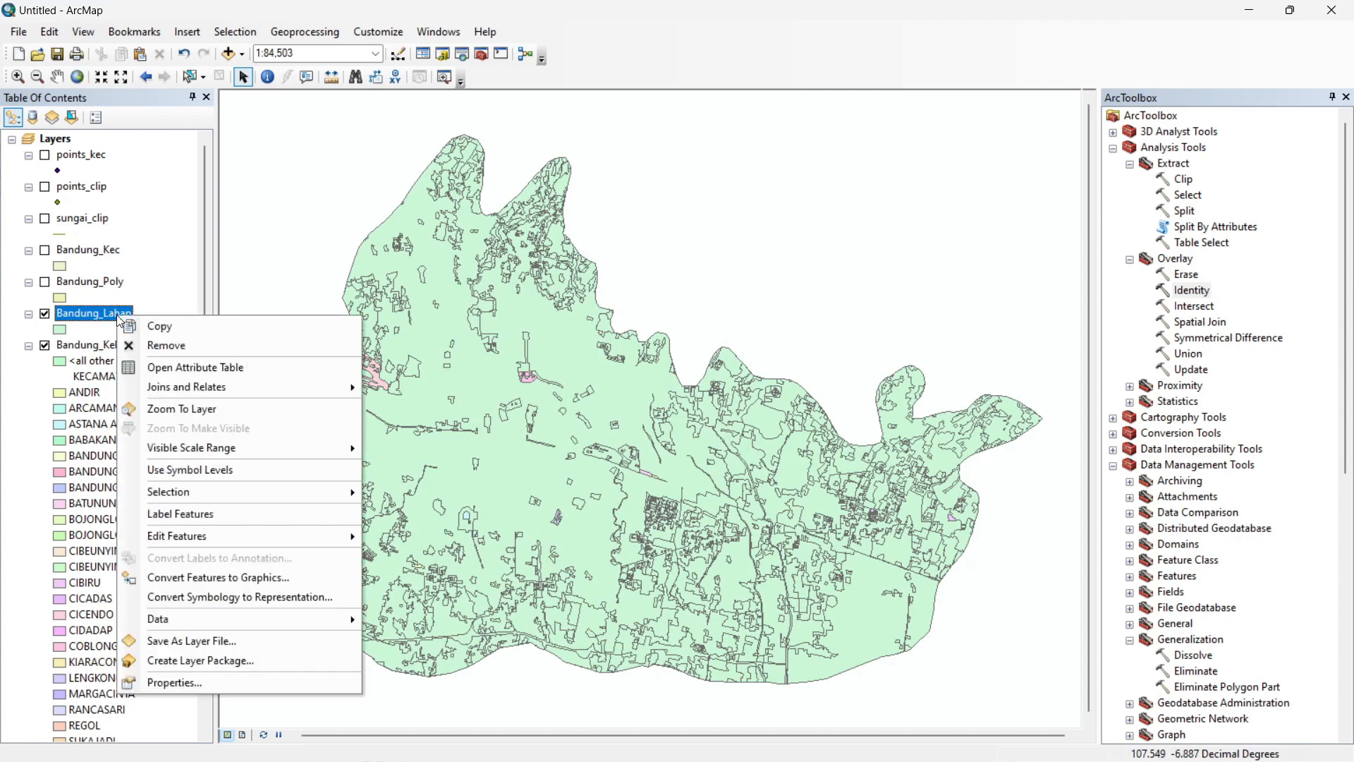
click(233, 366)
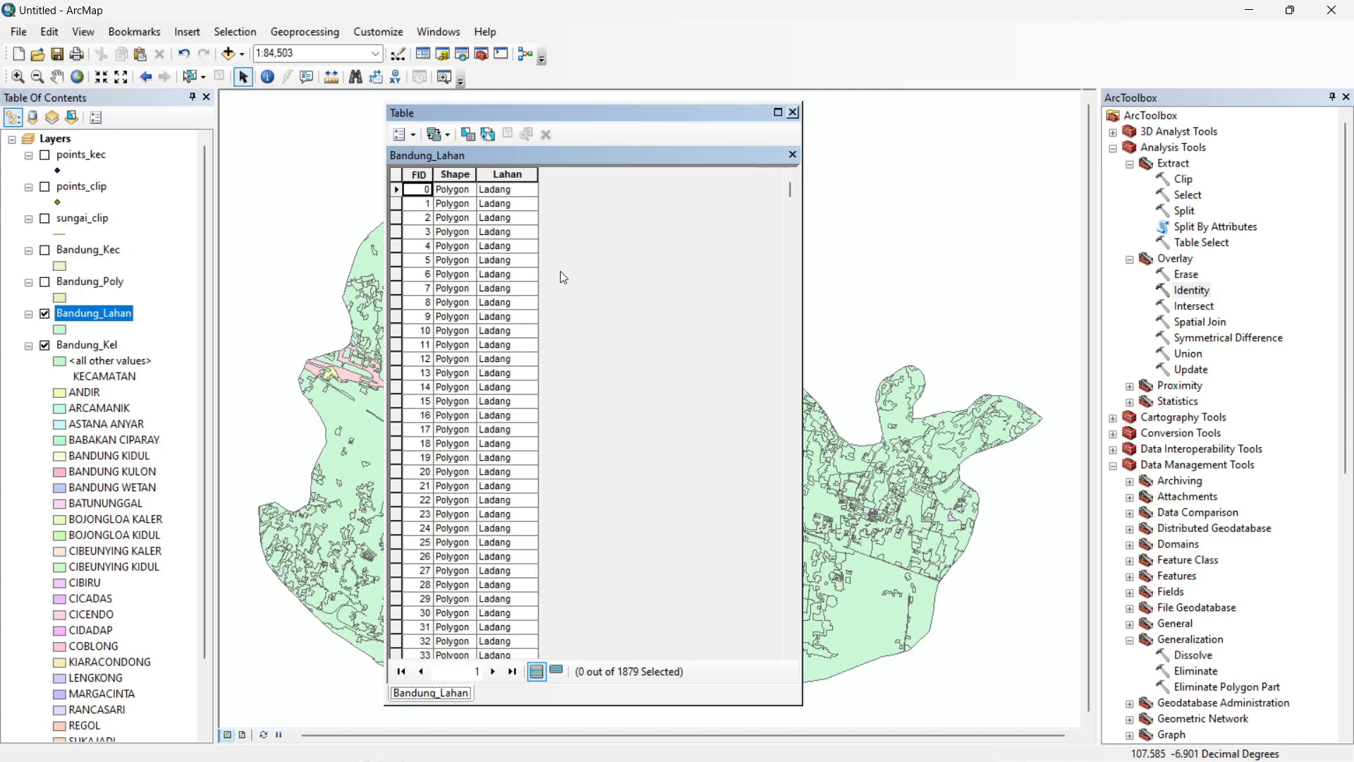
click(793, 112)
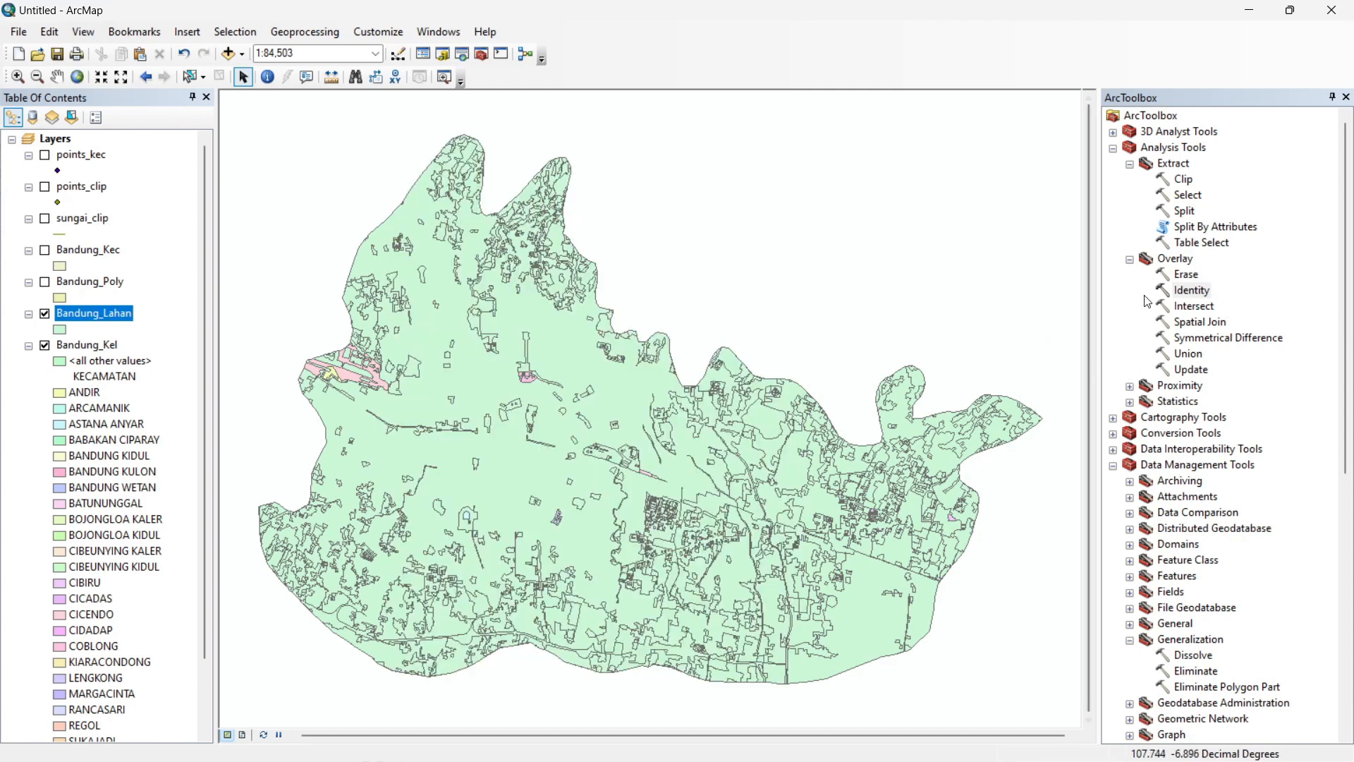
Start the Identity tool again with Bandung_Lahan as the input features and Bandung_Kec as the identity features
double_click(1200, 295)
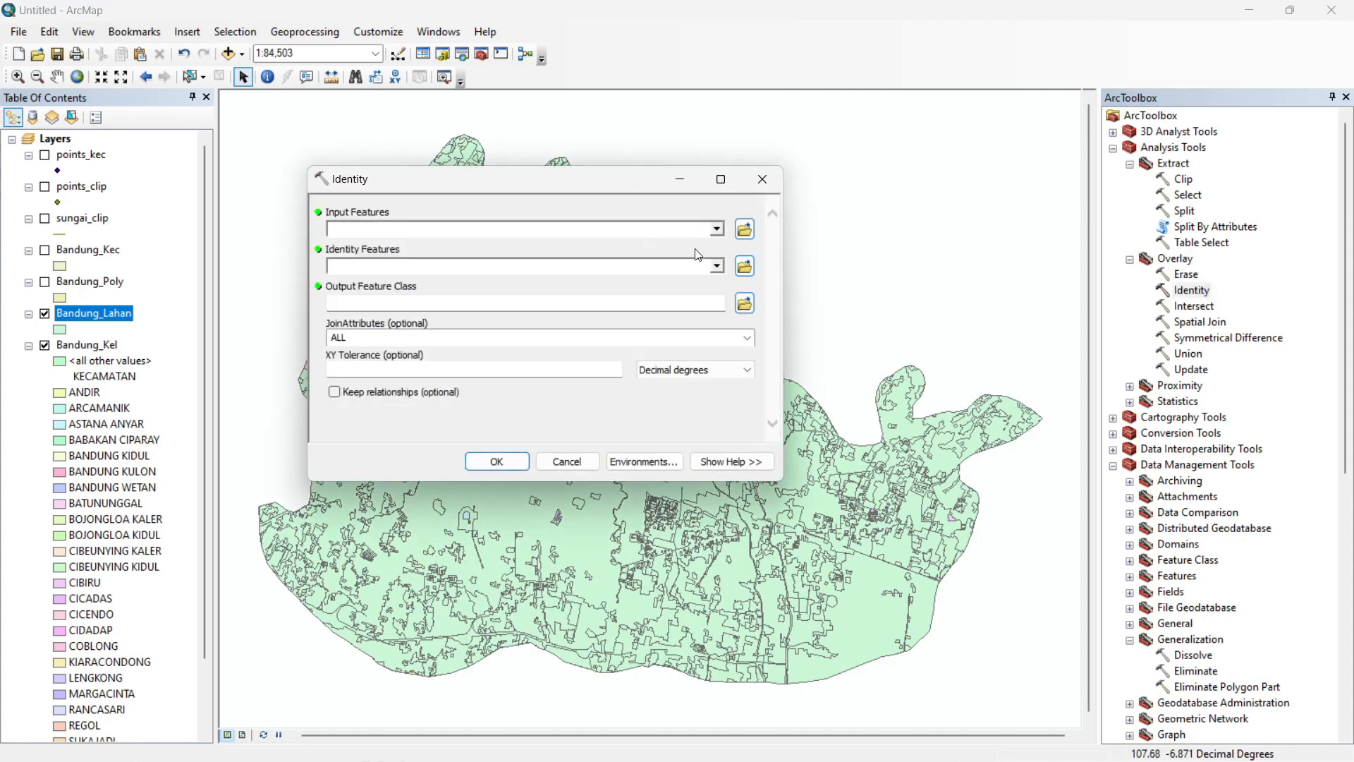
click(717, 230)
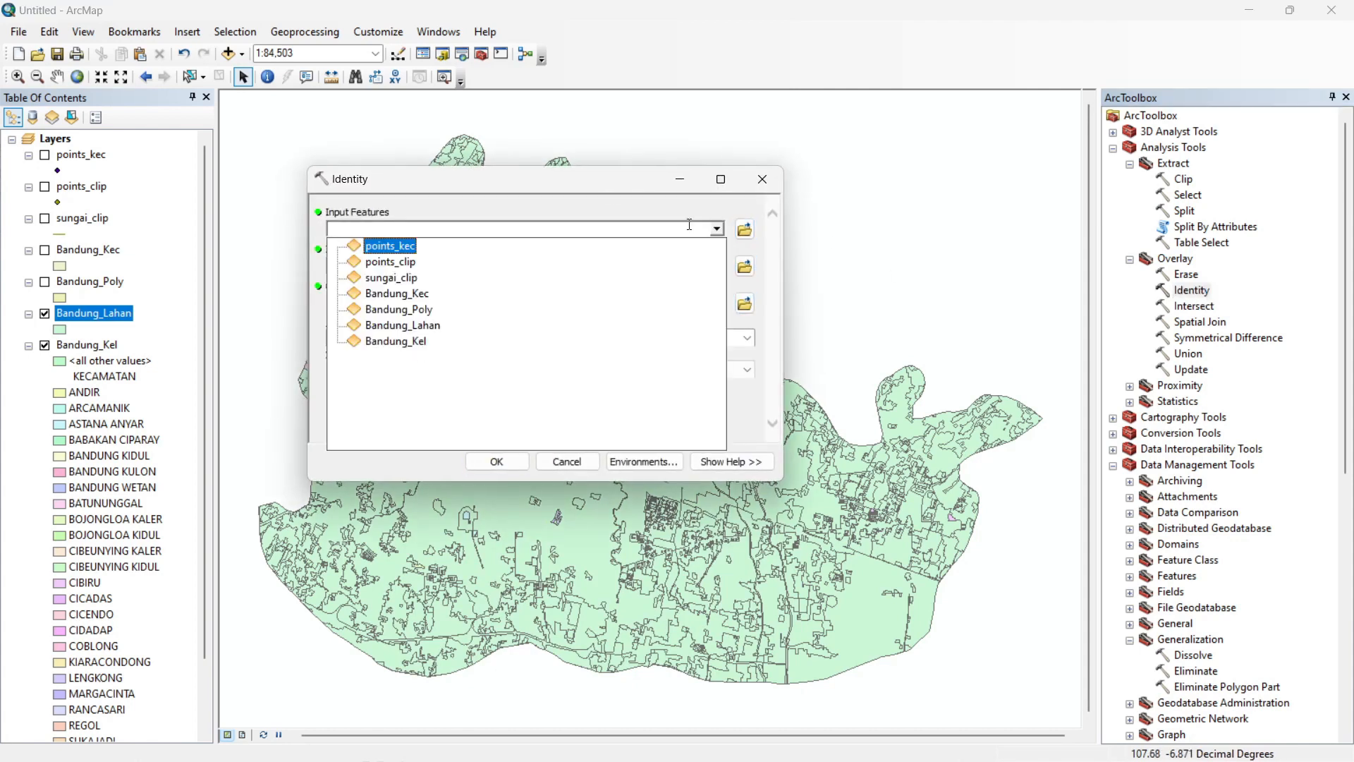
click(422, 327)
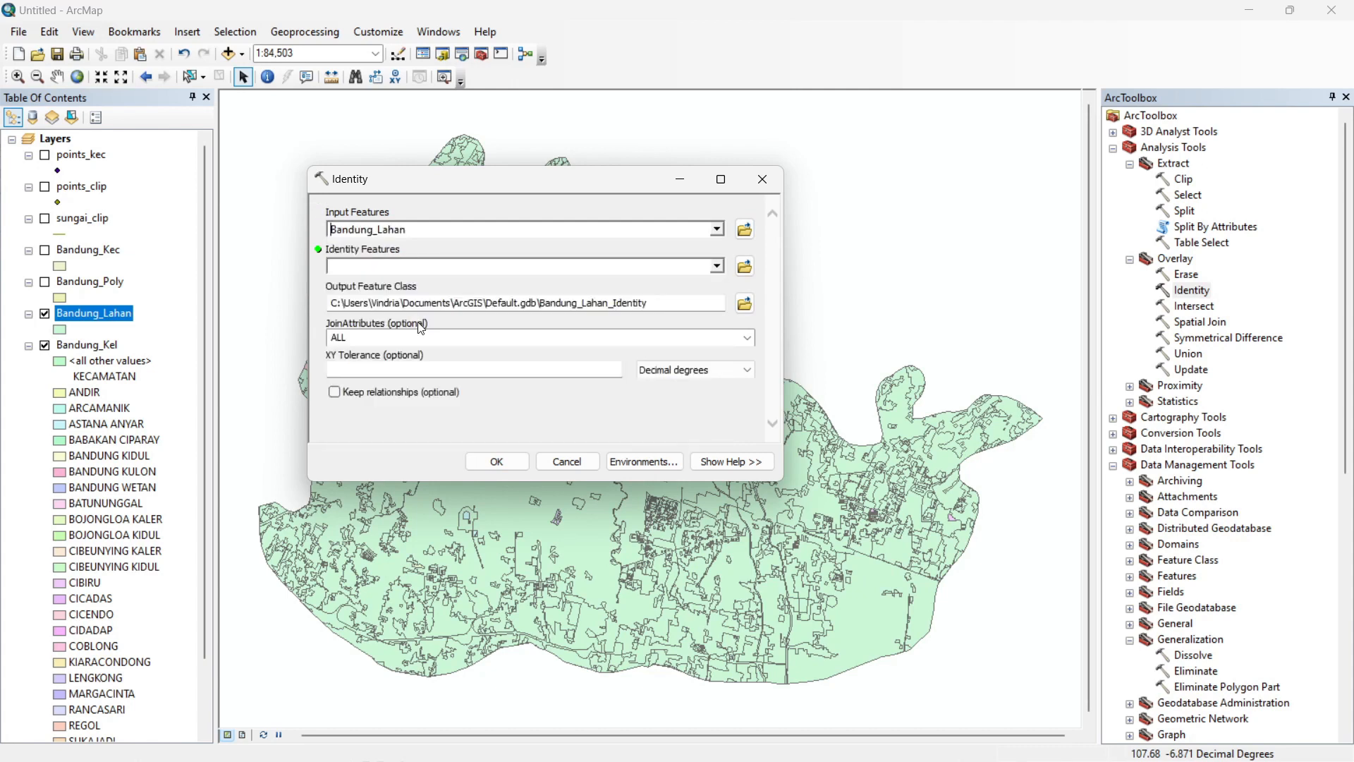
click(718, 268)
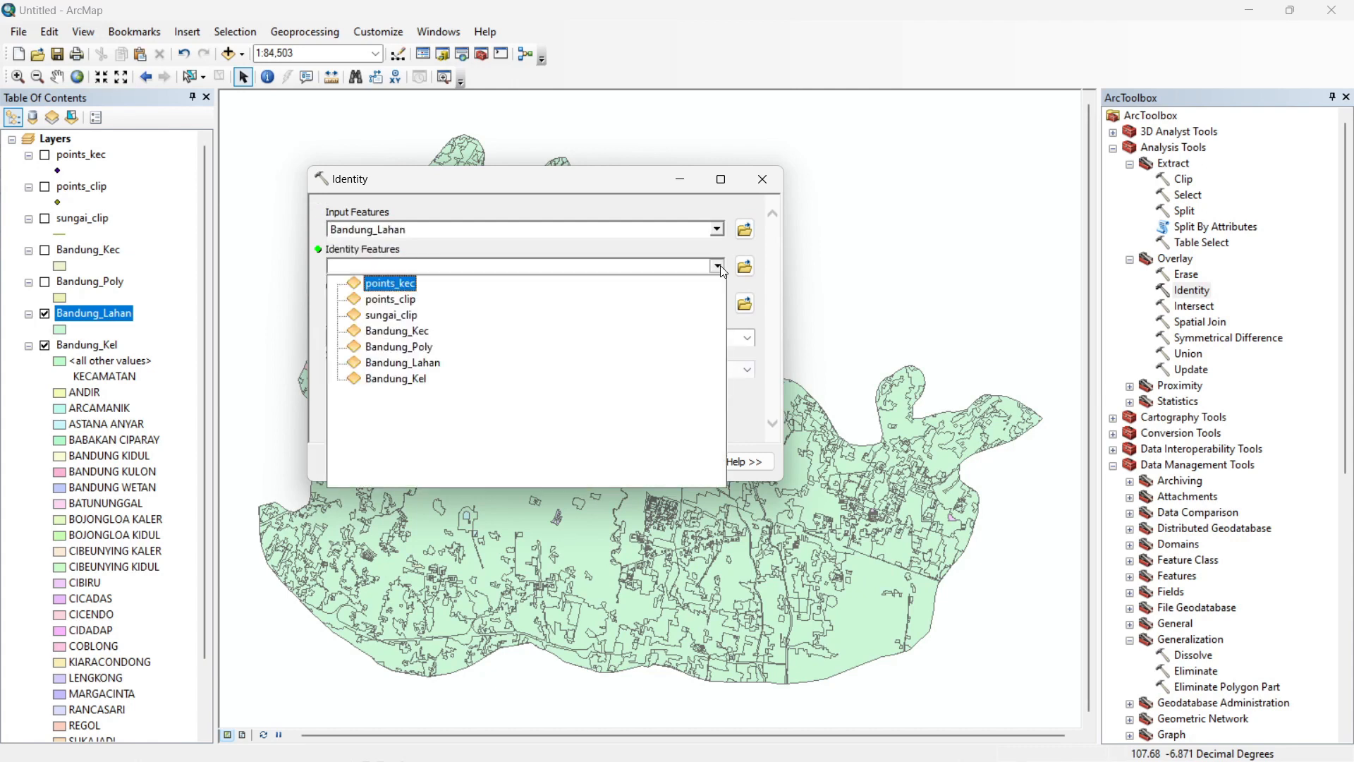
click(417, 331)
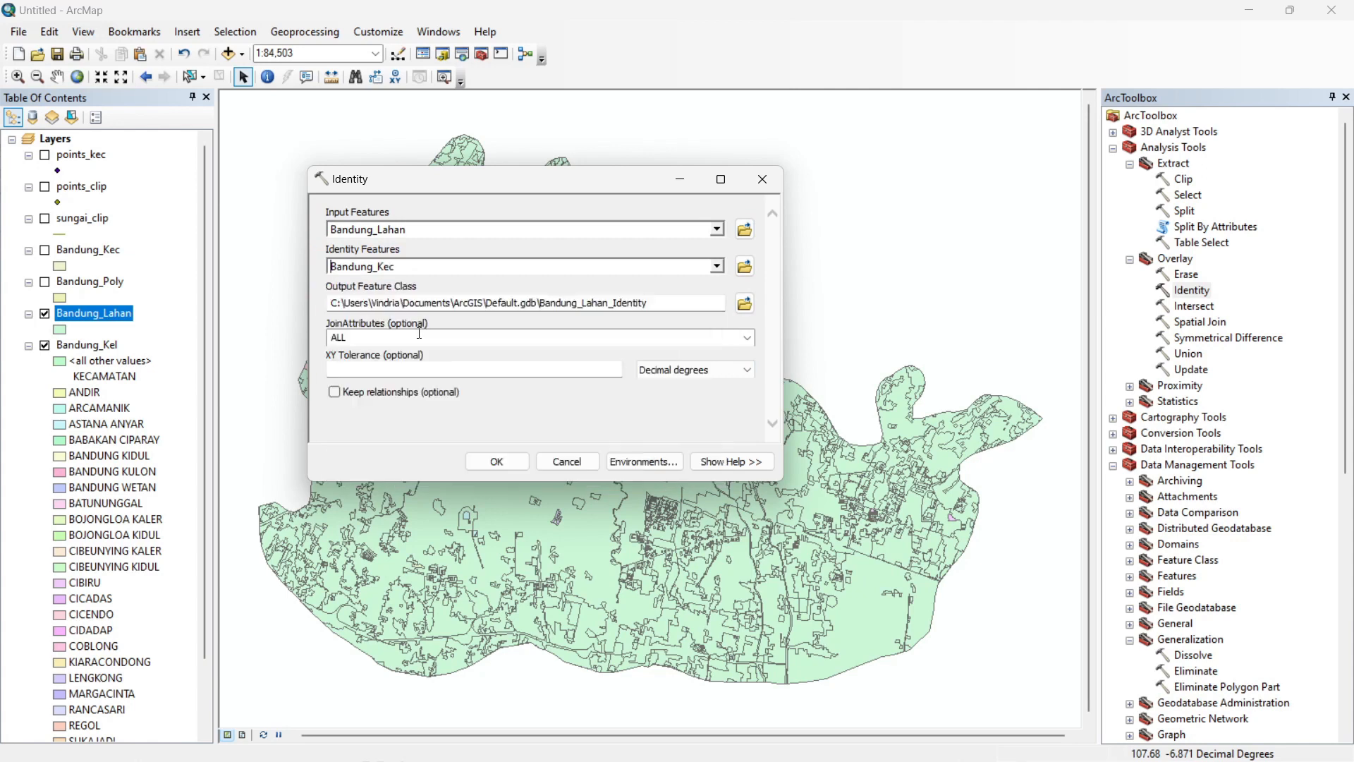
Save the land-use identity output as lahan_kec in the Vector Overlay folder and run the tool
click(745, 304)
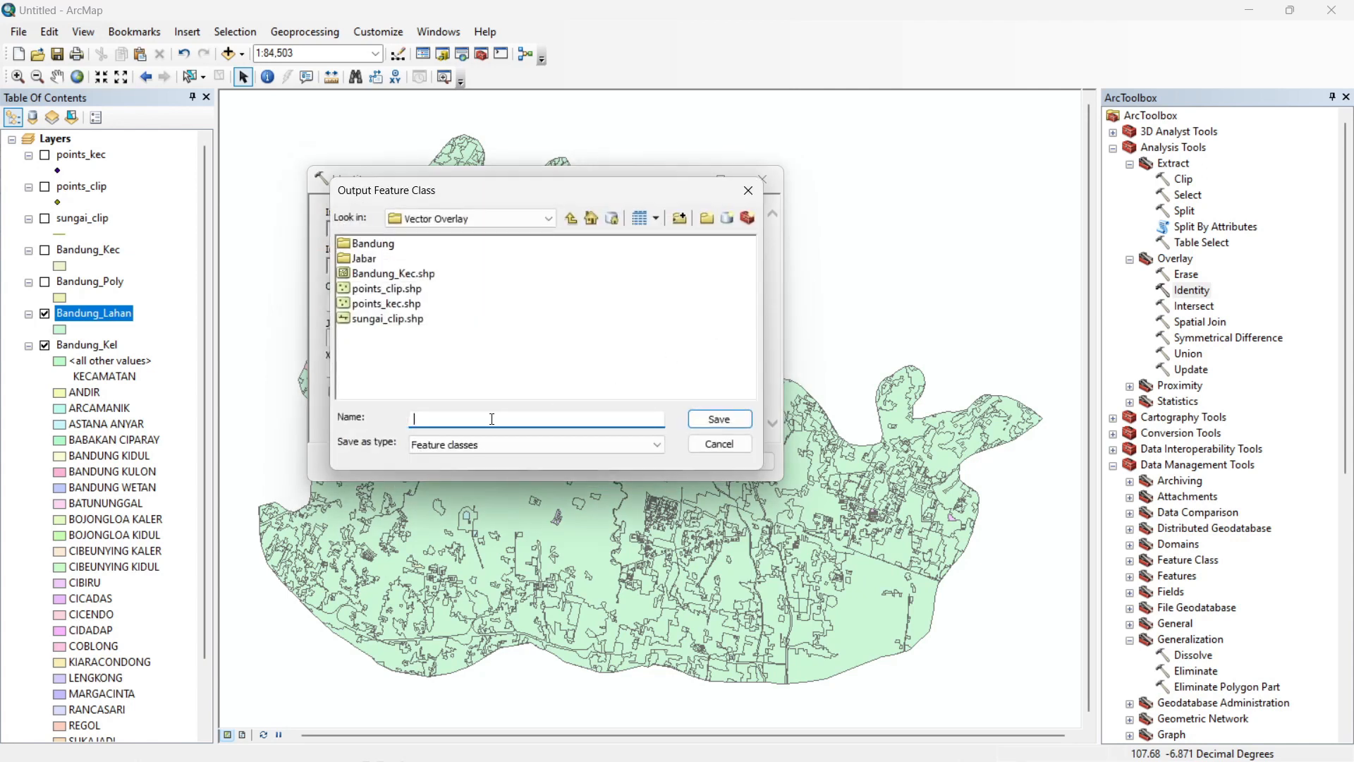
text(lahan_kec)
click(712, 422)
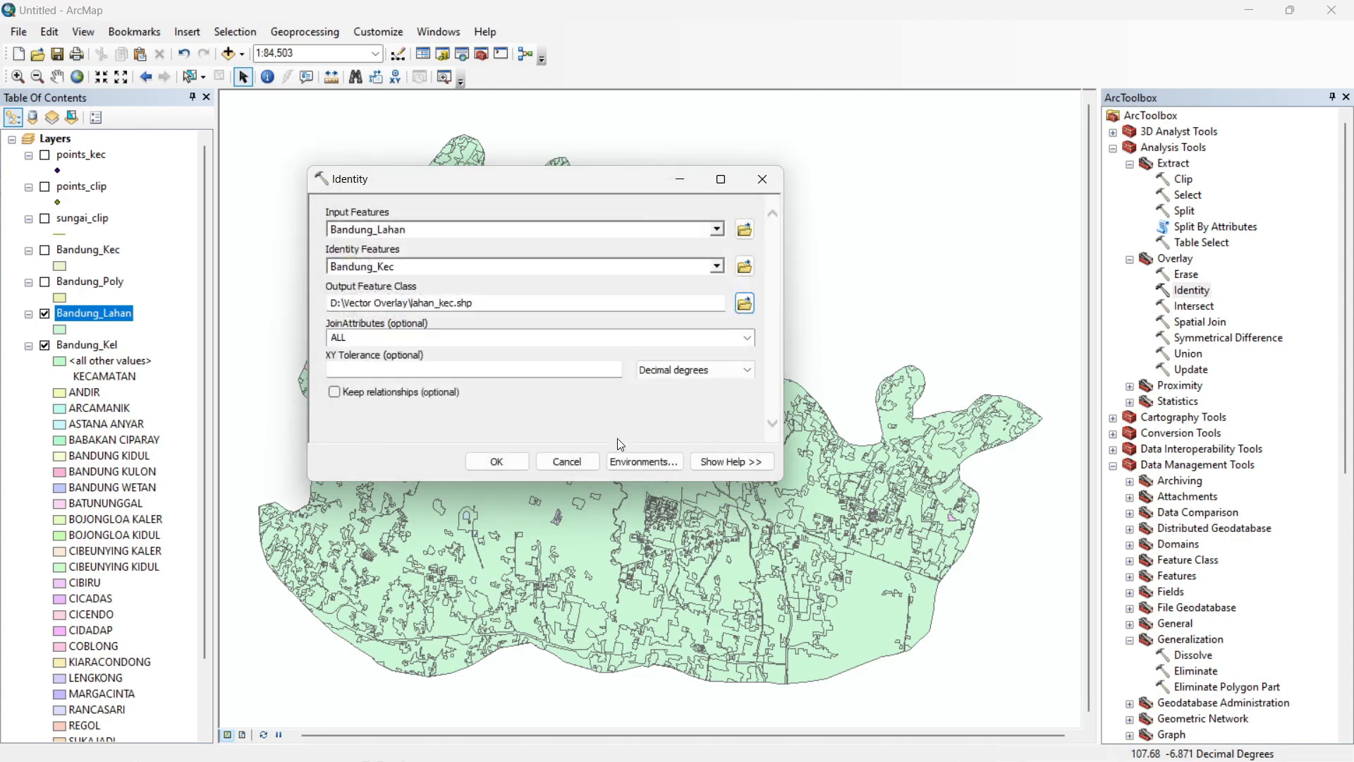
click(496, 462)
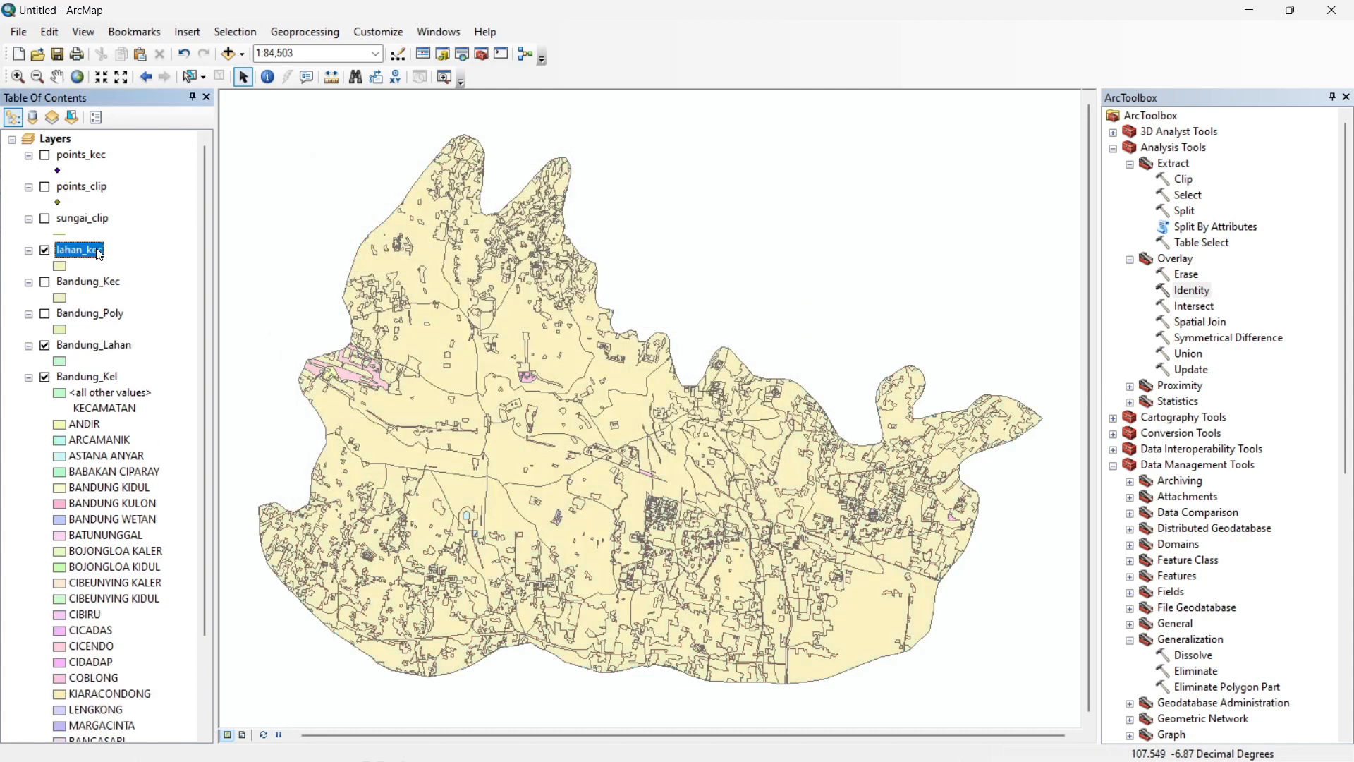
Examine the Lahan and KECAMATAN fields in the lahan_kec attribute table, closing the table when done
right_click(99, 254)
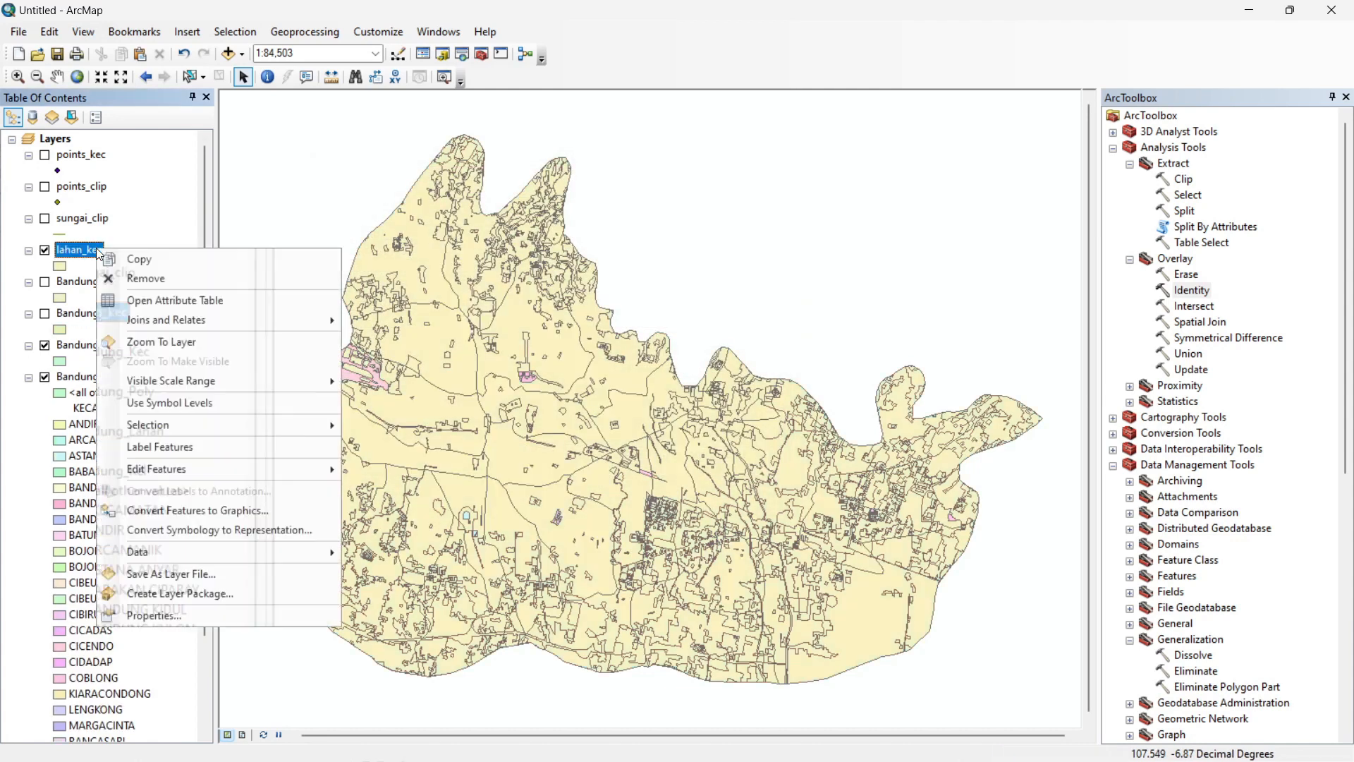
click(197, 308)
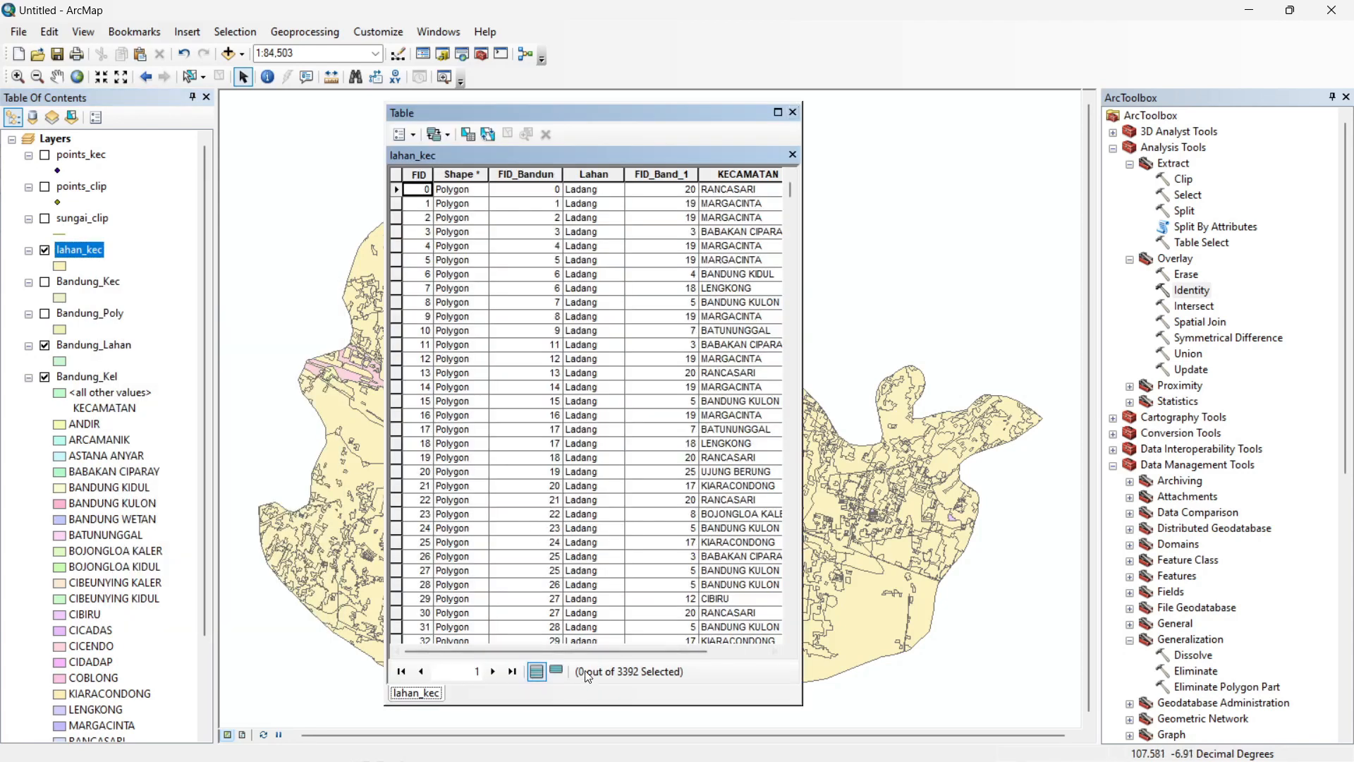
drag(608, 652, 658, 654)
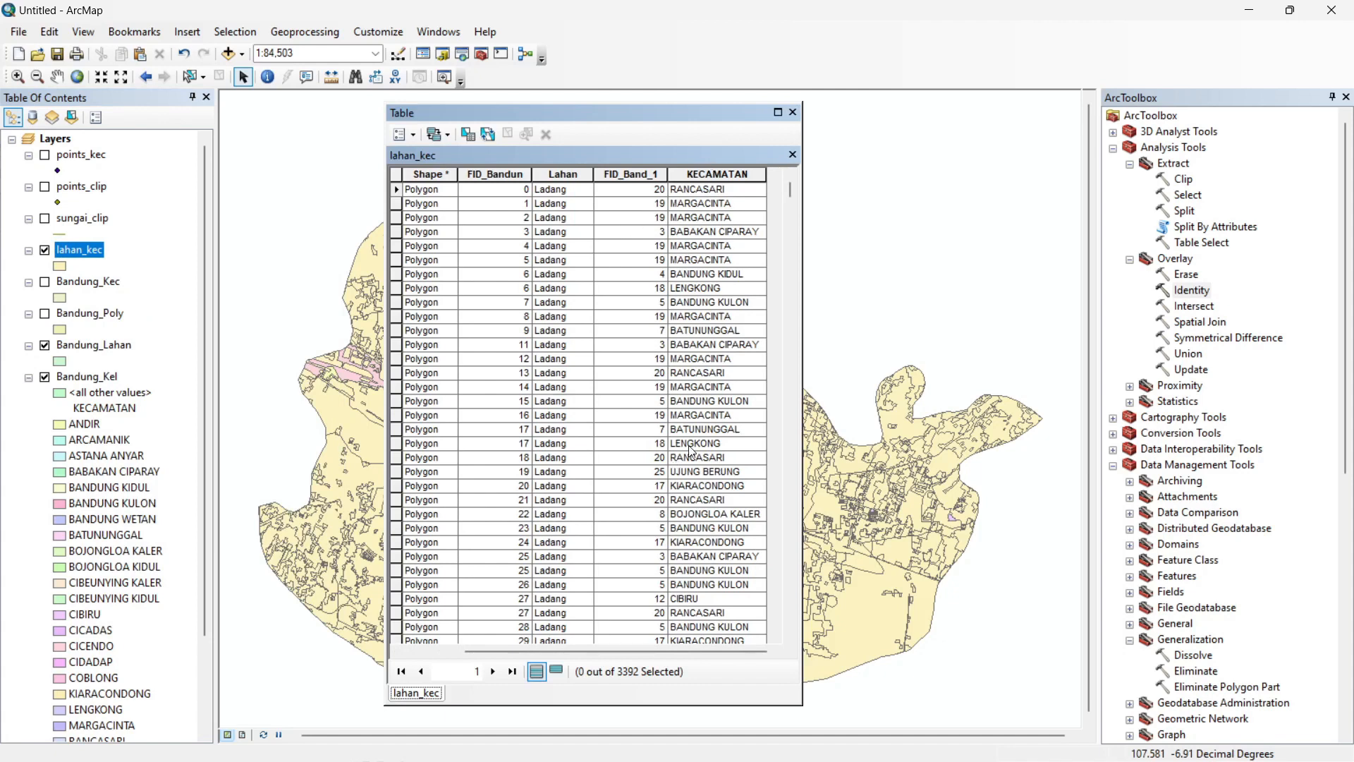
click(793, 113)
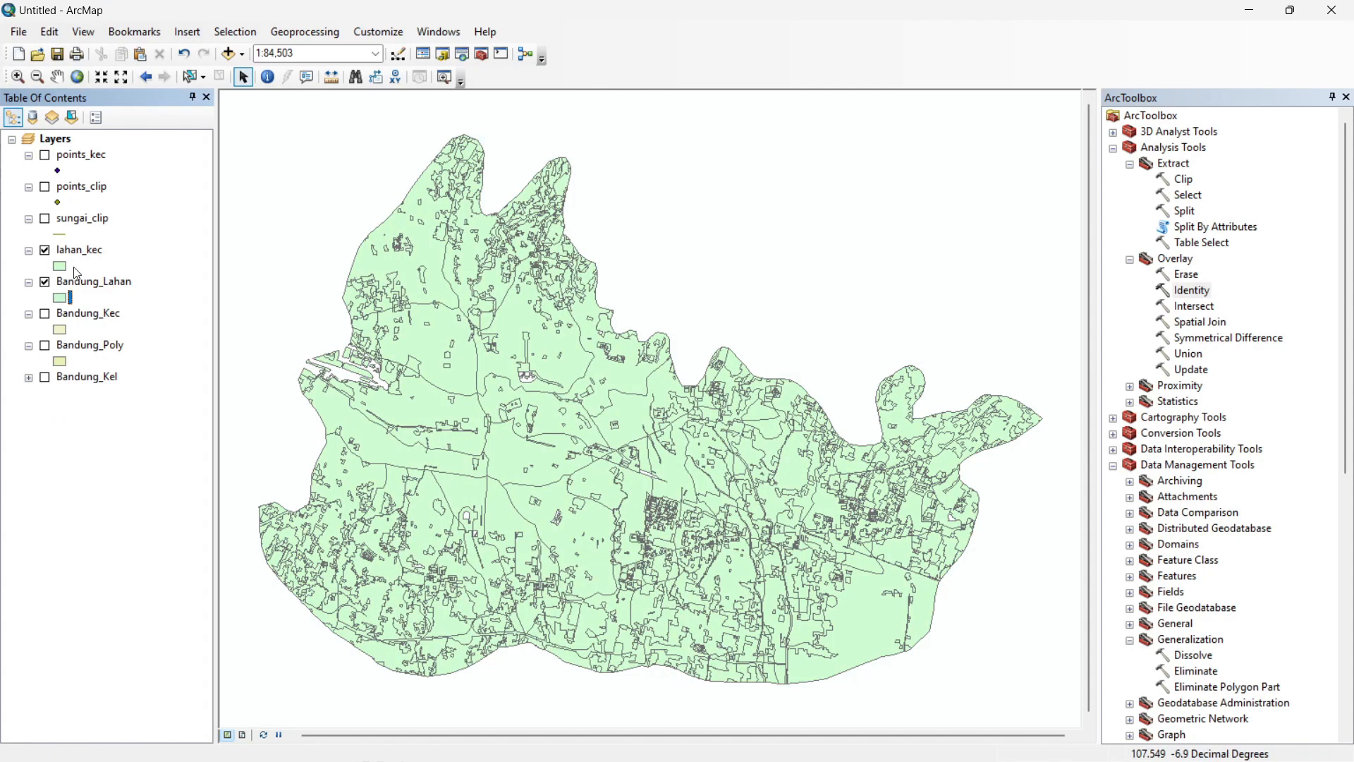
Open the attribute tables of Bandung_Lahan and lahan_kec together, compare their fields and records, and close the table window
right_click(110, 282)
click(201, 329)
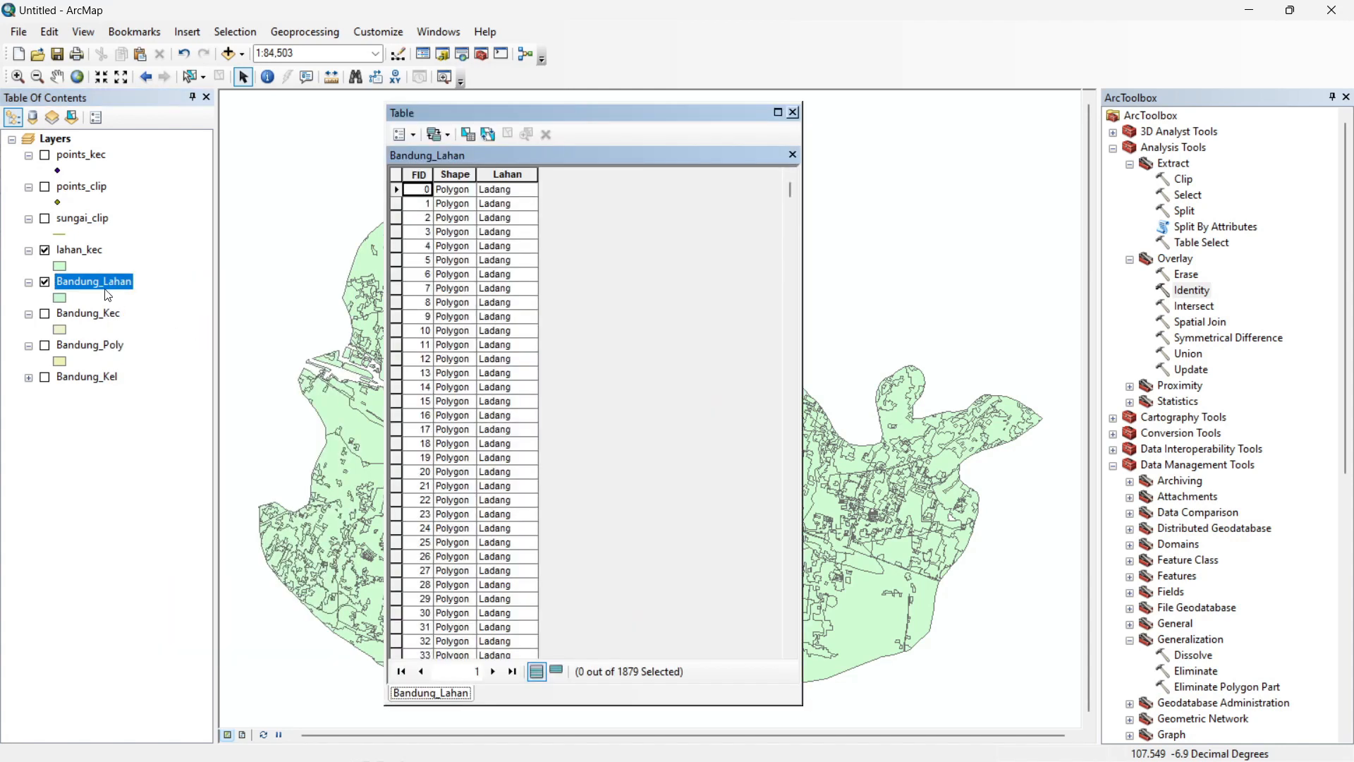
right_click(80, 251)
click(158, 302)
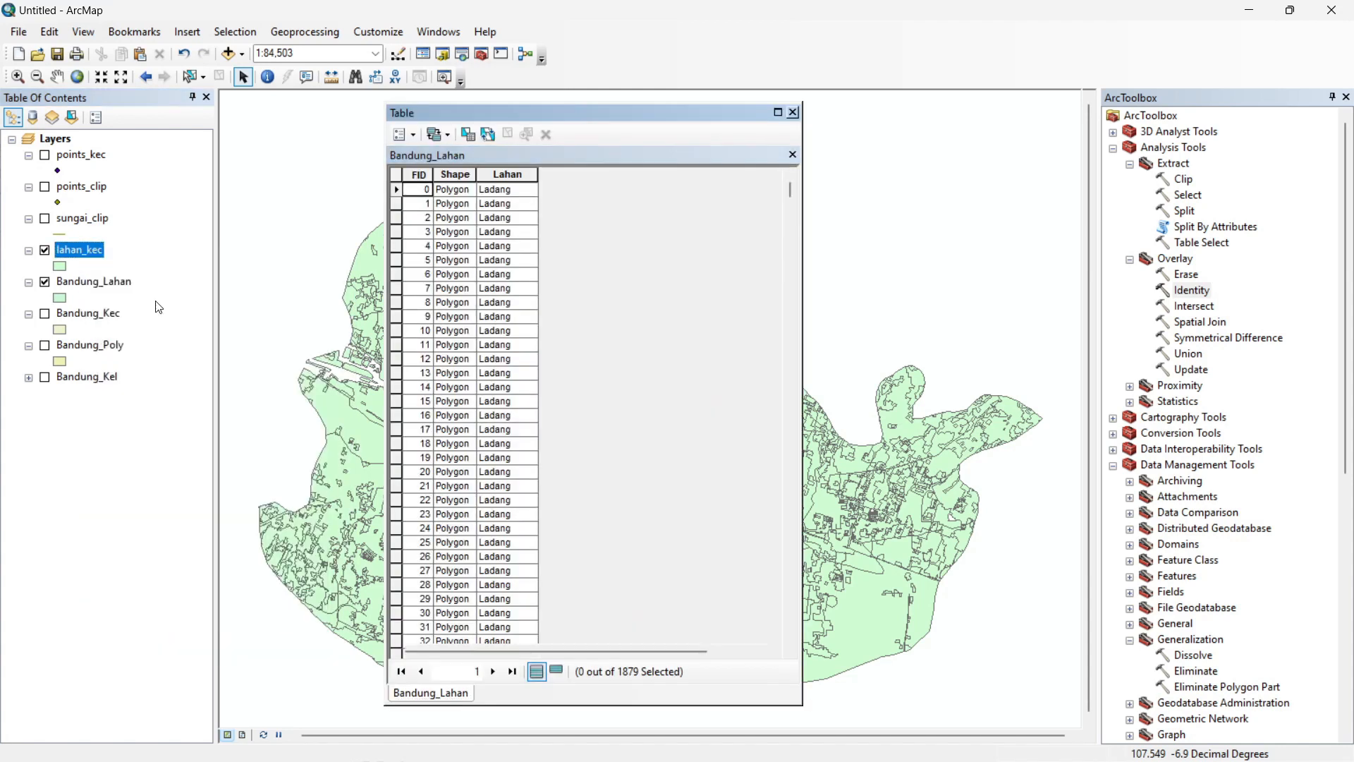
click(455, 692)
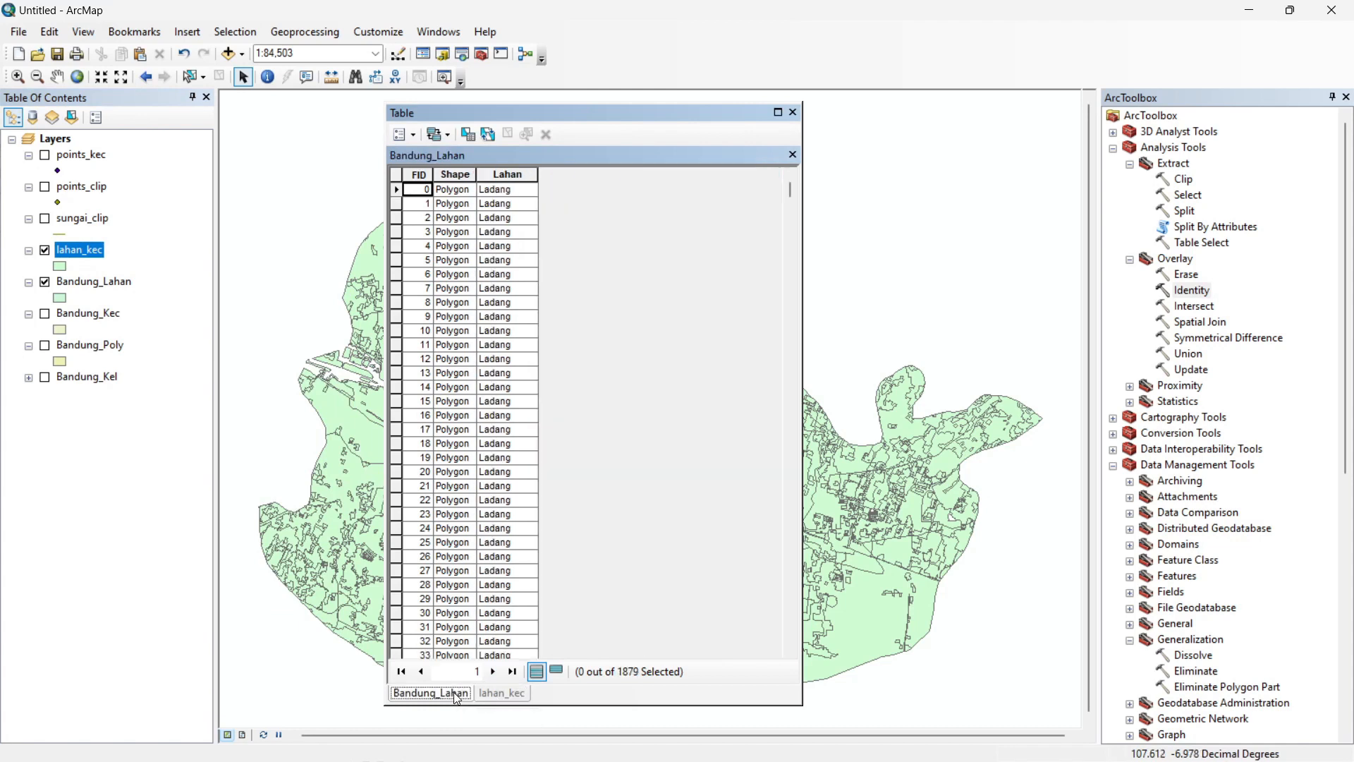
scroll(494, 557, down, 14)
click(501, 693)
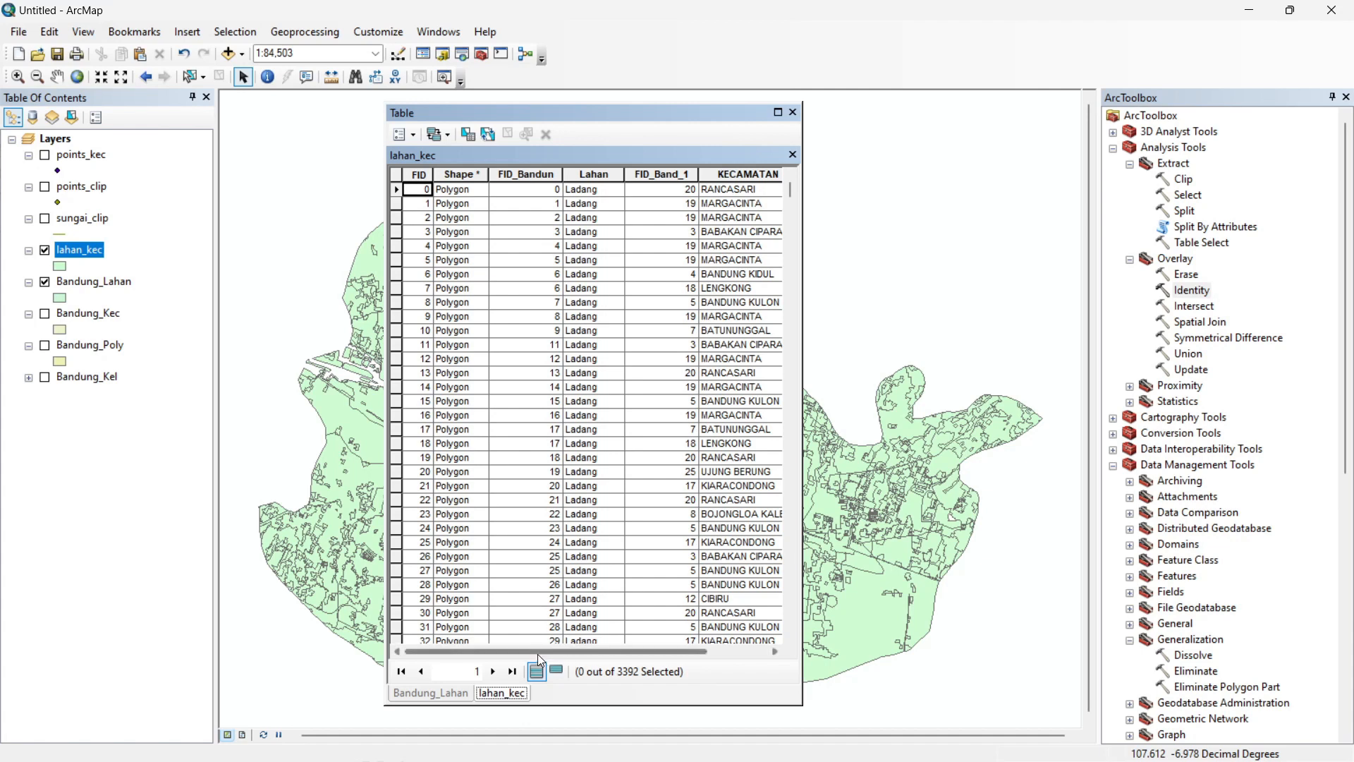
drag(553, 653, 623, 653)
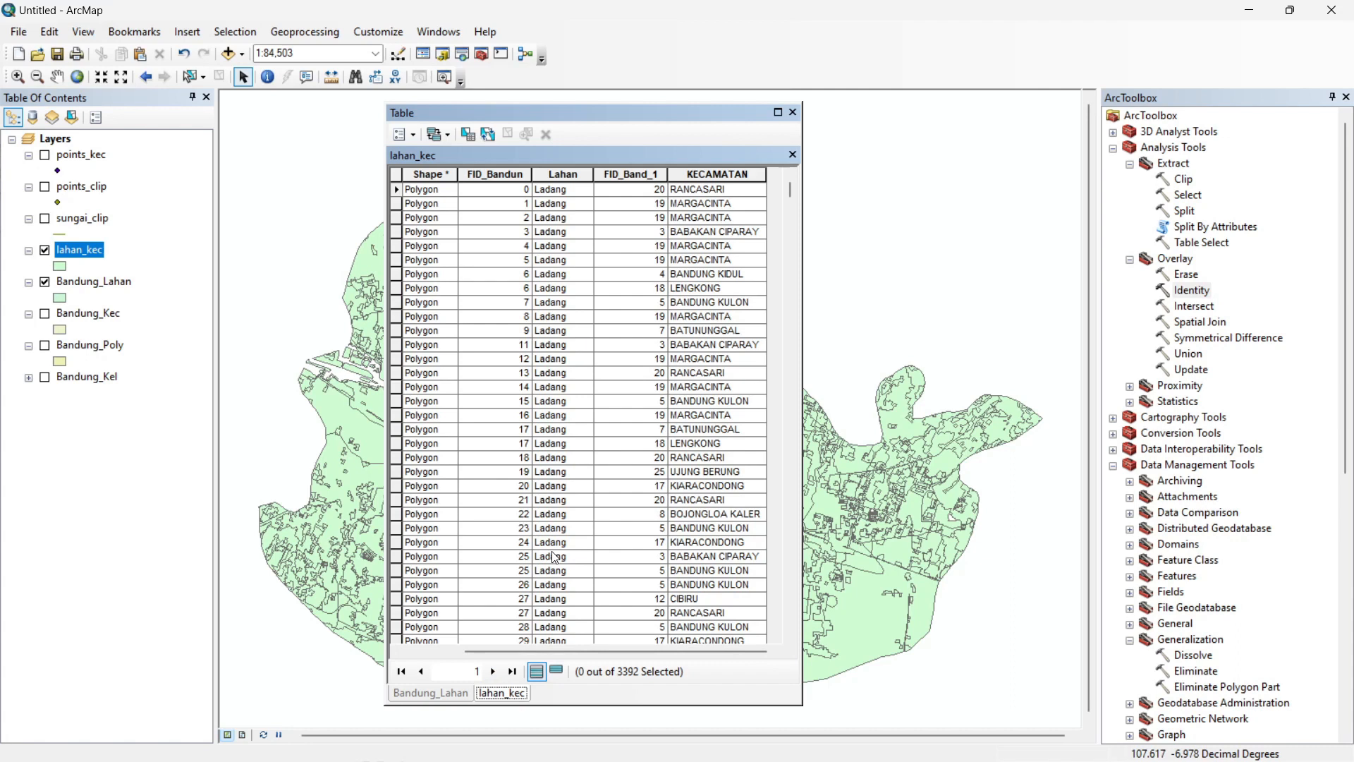
click(793, 112)
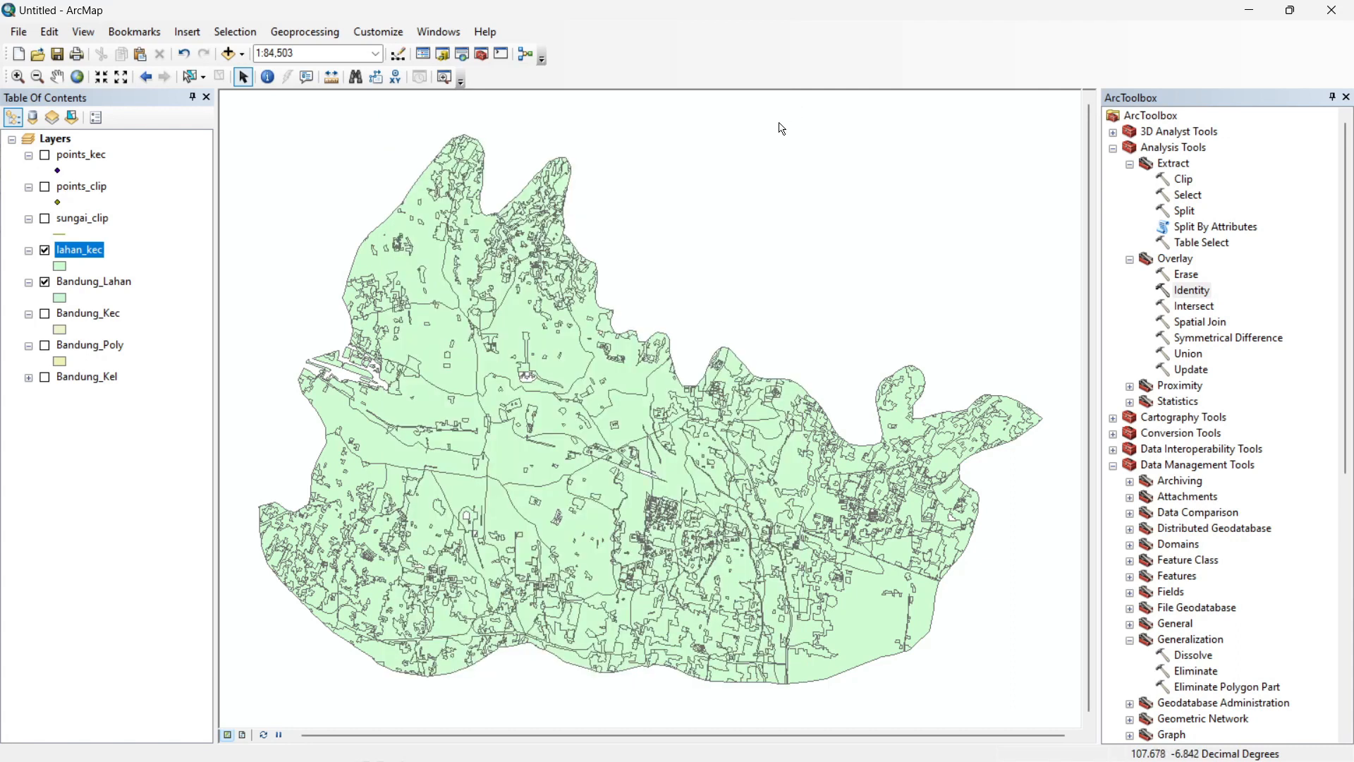
click(131, 274)
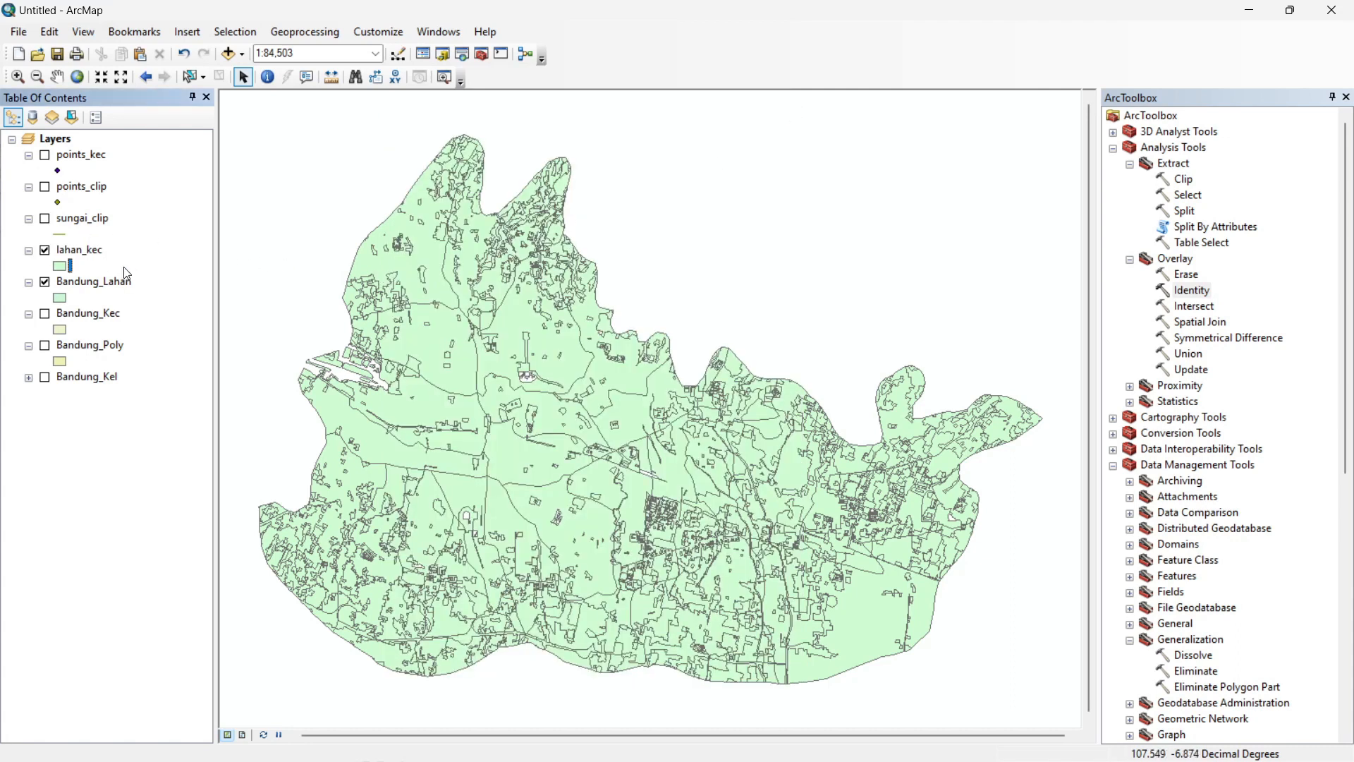
Symbolize the lahan_kec layer by unique values of the Lahan field, adding all values
click(92, 252)
double_click(87, 257)
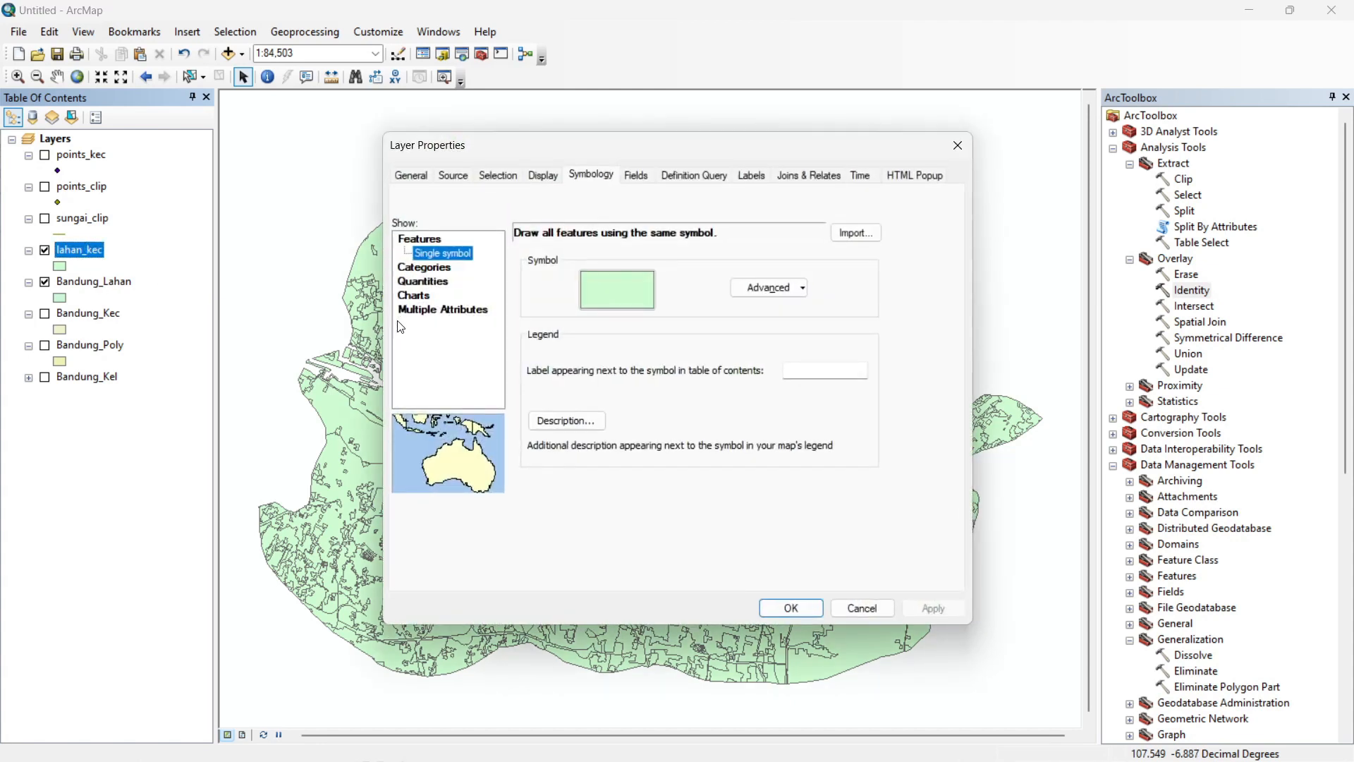
click(422, 268)
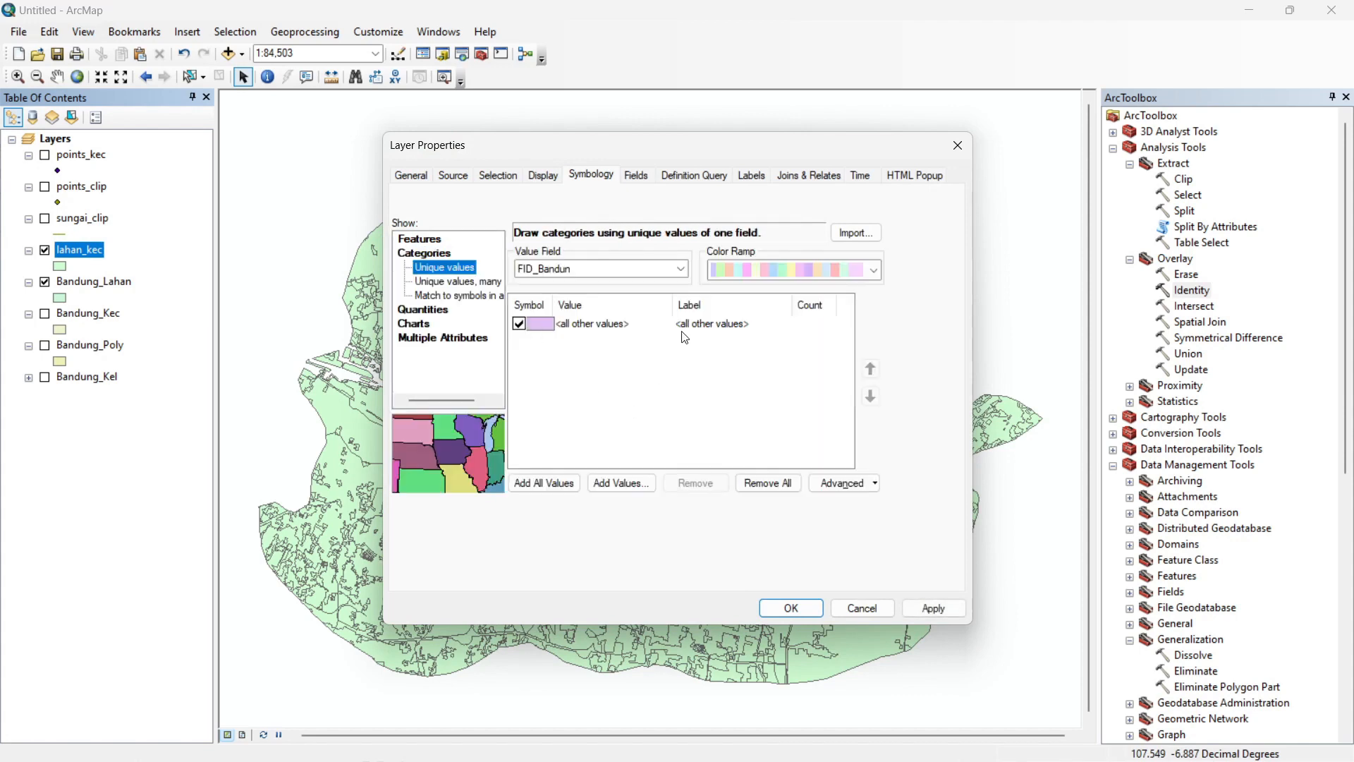
click(683, 268)
click(604, 297)
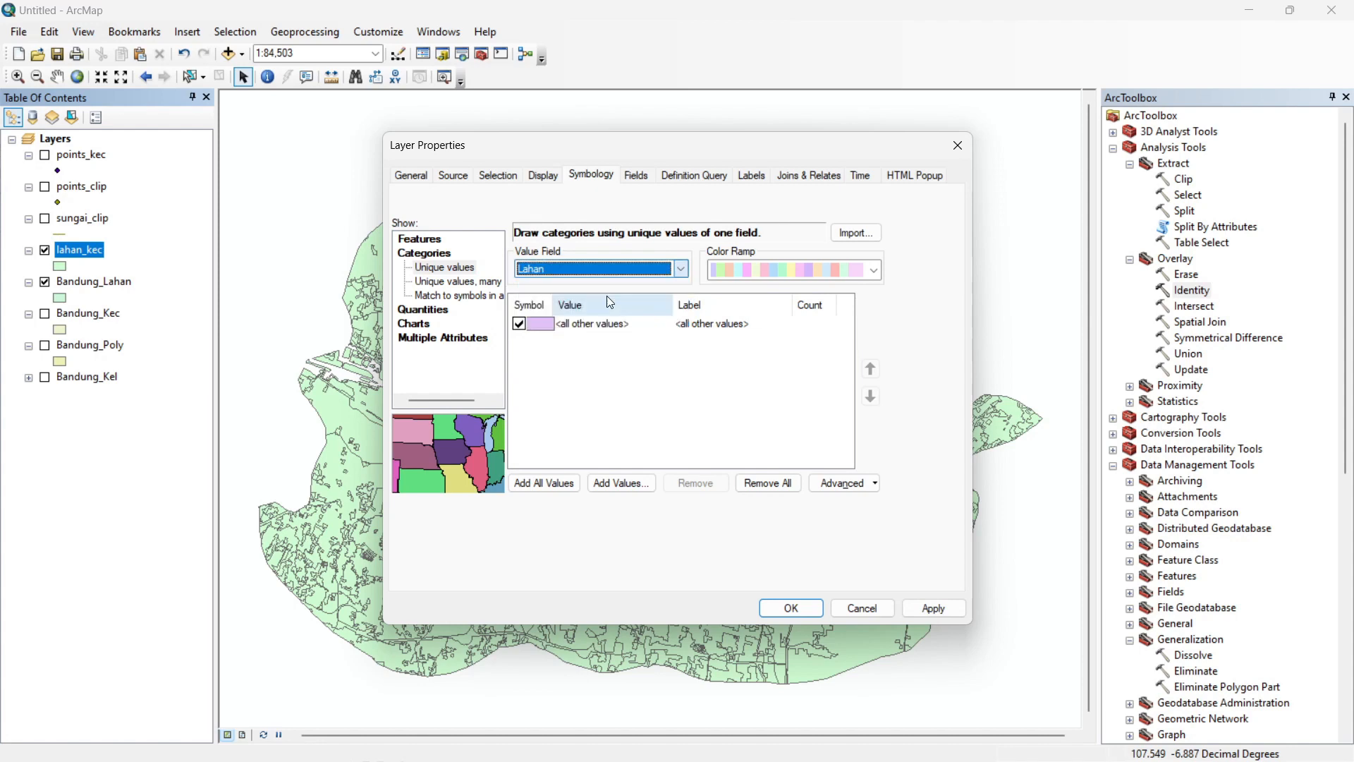
click(544, 482)
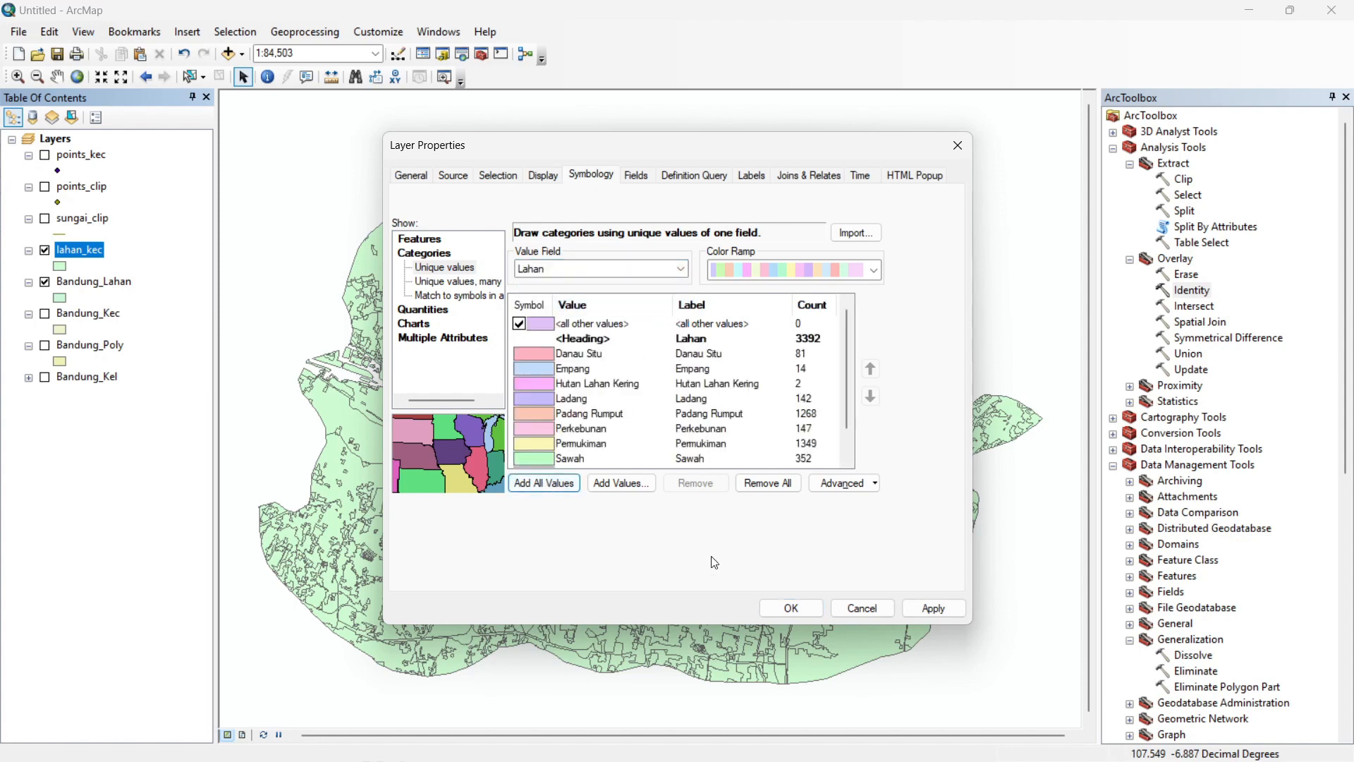
click(802, 612)
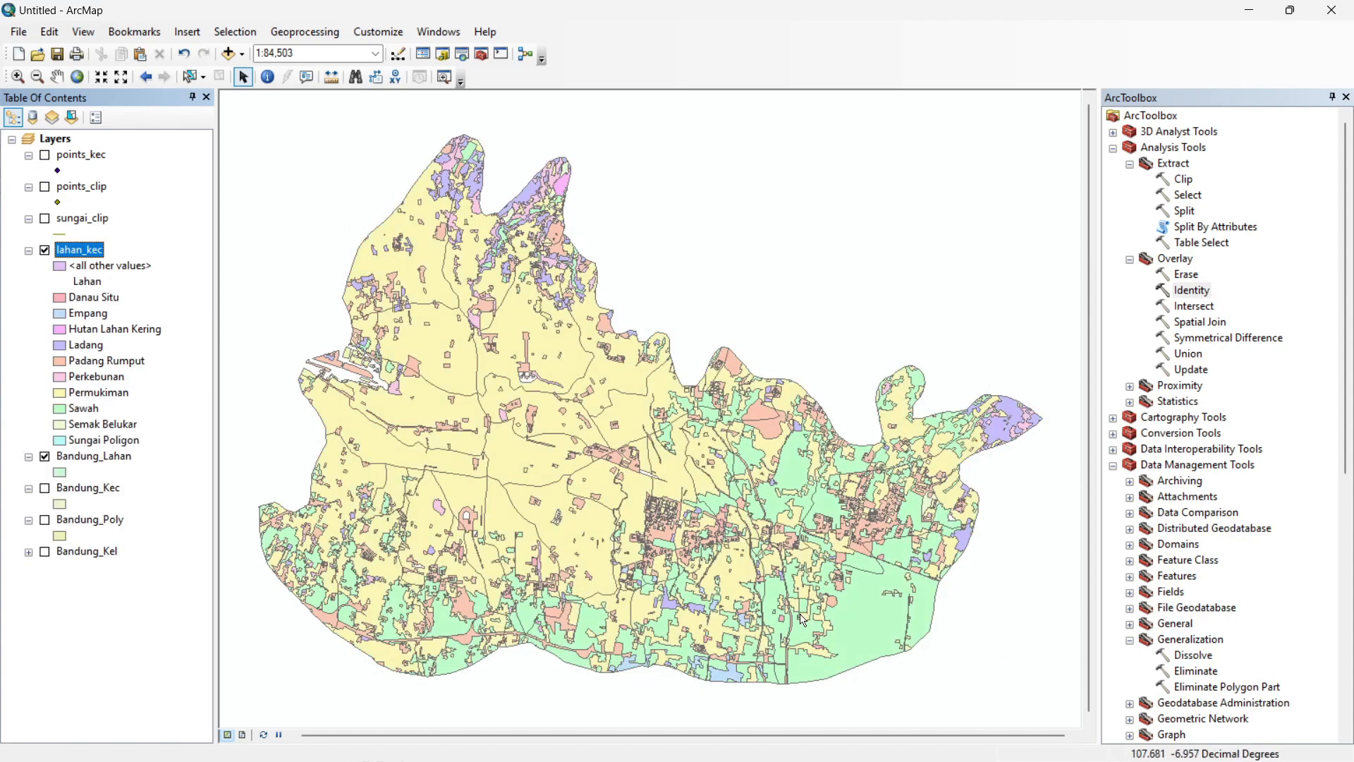
Duplicate the lahan_kec layer by copying it and pasting it into the Layers data frame
right_click(100, 254)
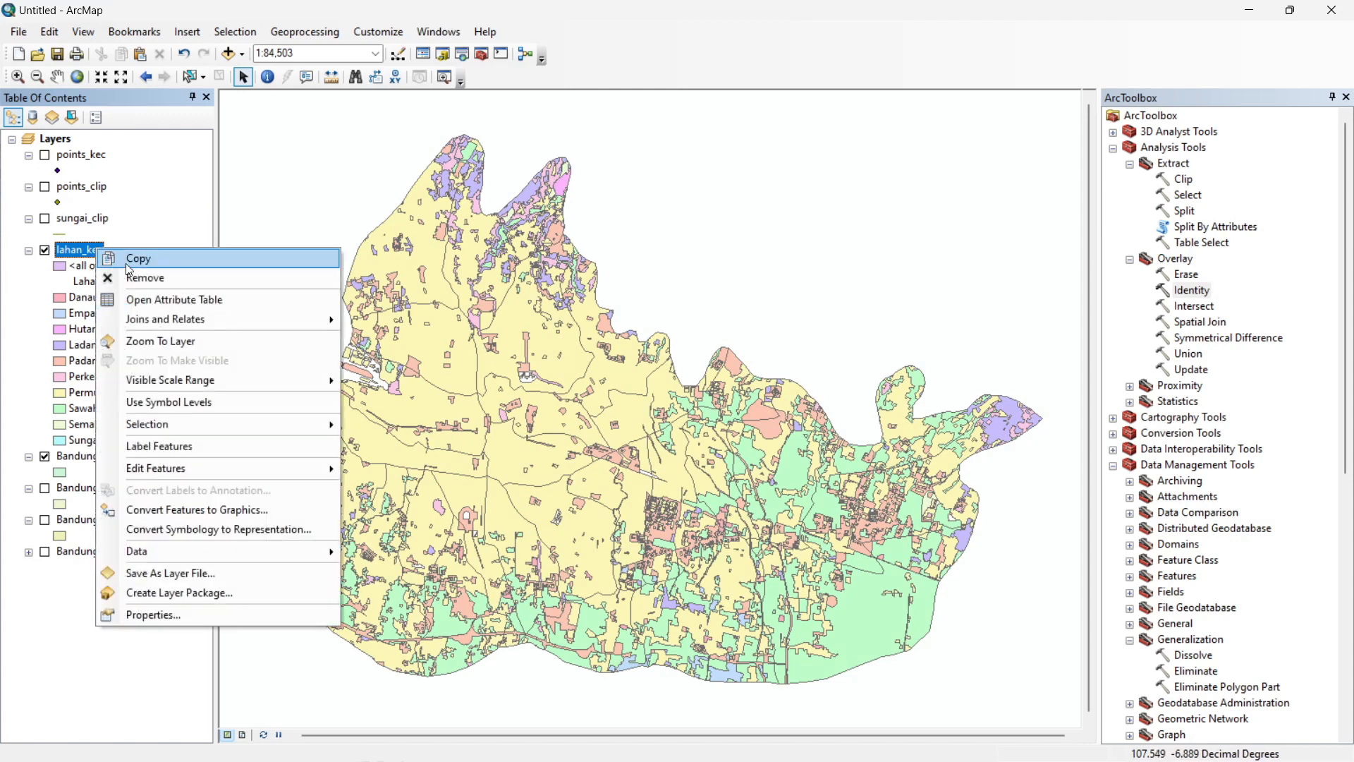
key(Escape)
right_click(56, 140)
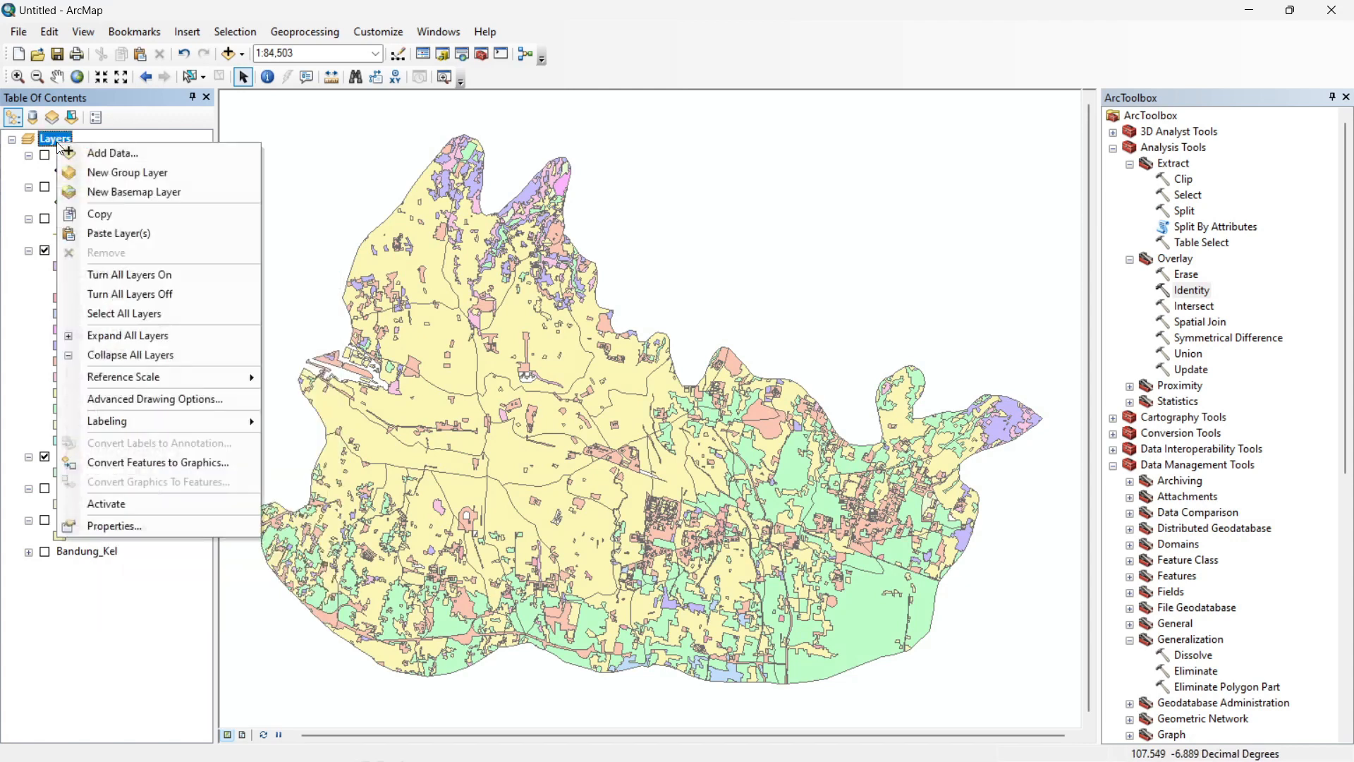
click(137, 239)
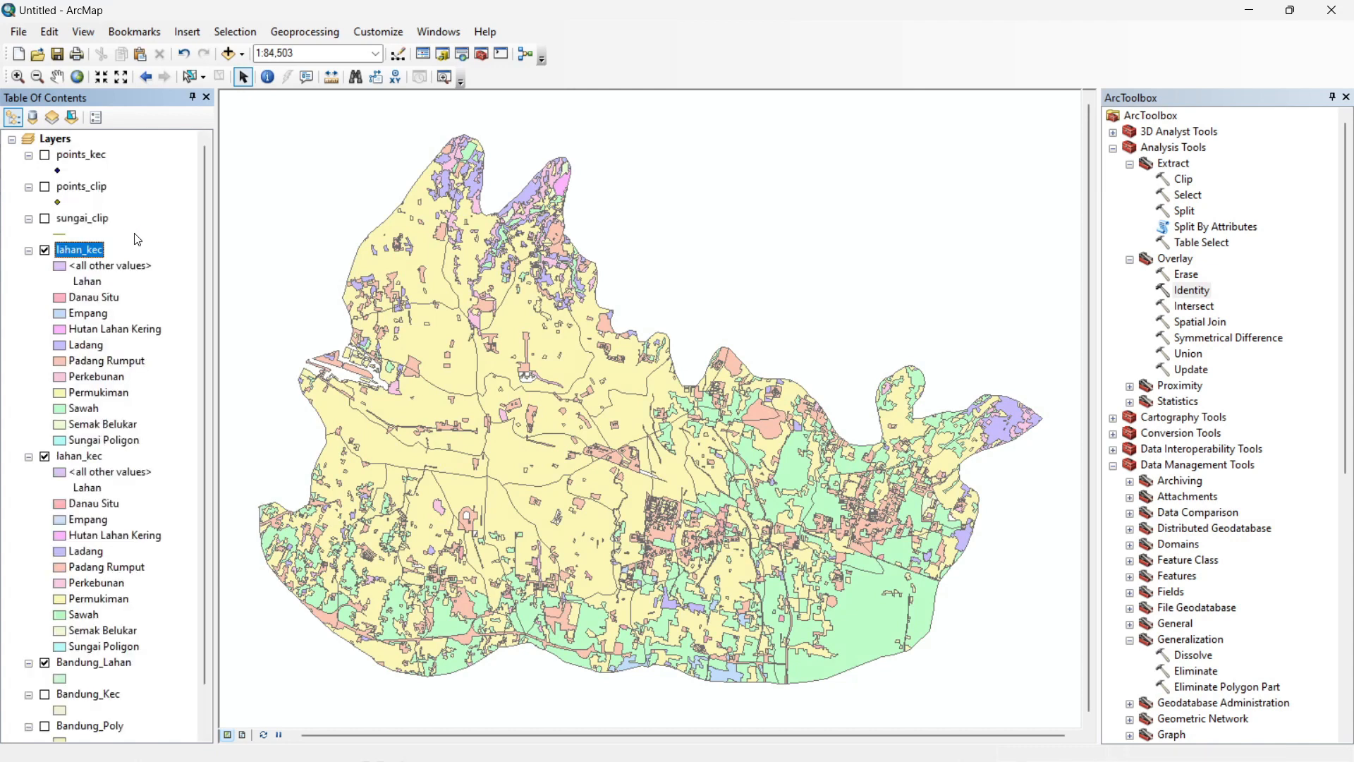
Symbolize the upper lahan_kec layer by unique values of the KECAMATAN field, adding all values
double_click(87, 250)
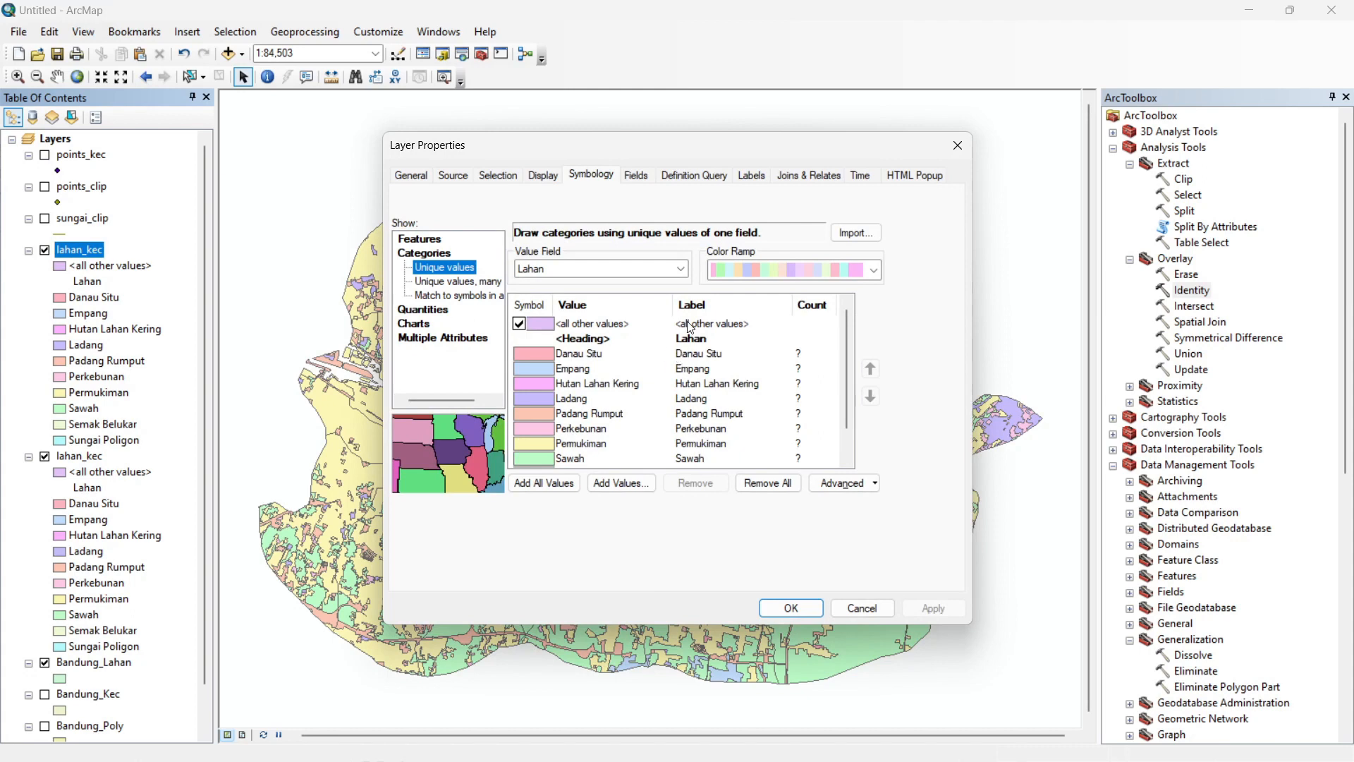
click(682, 269)
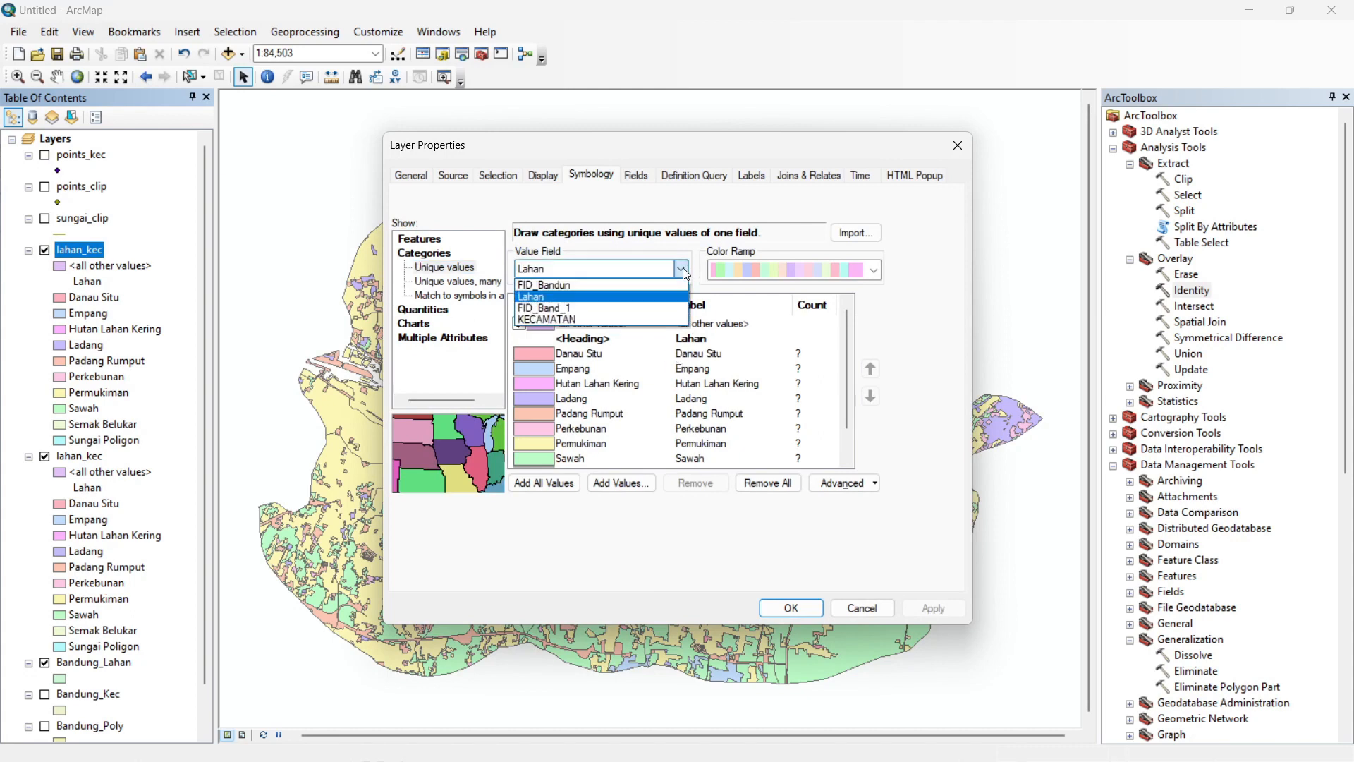
click(564, 320)
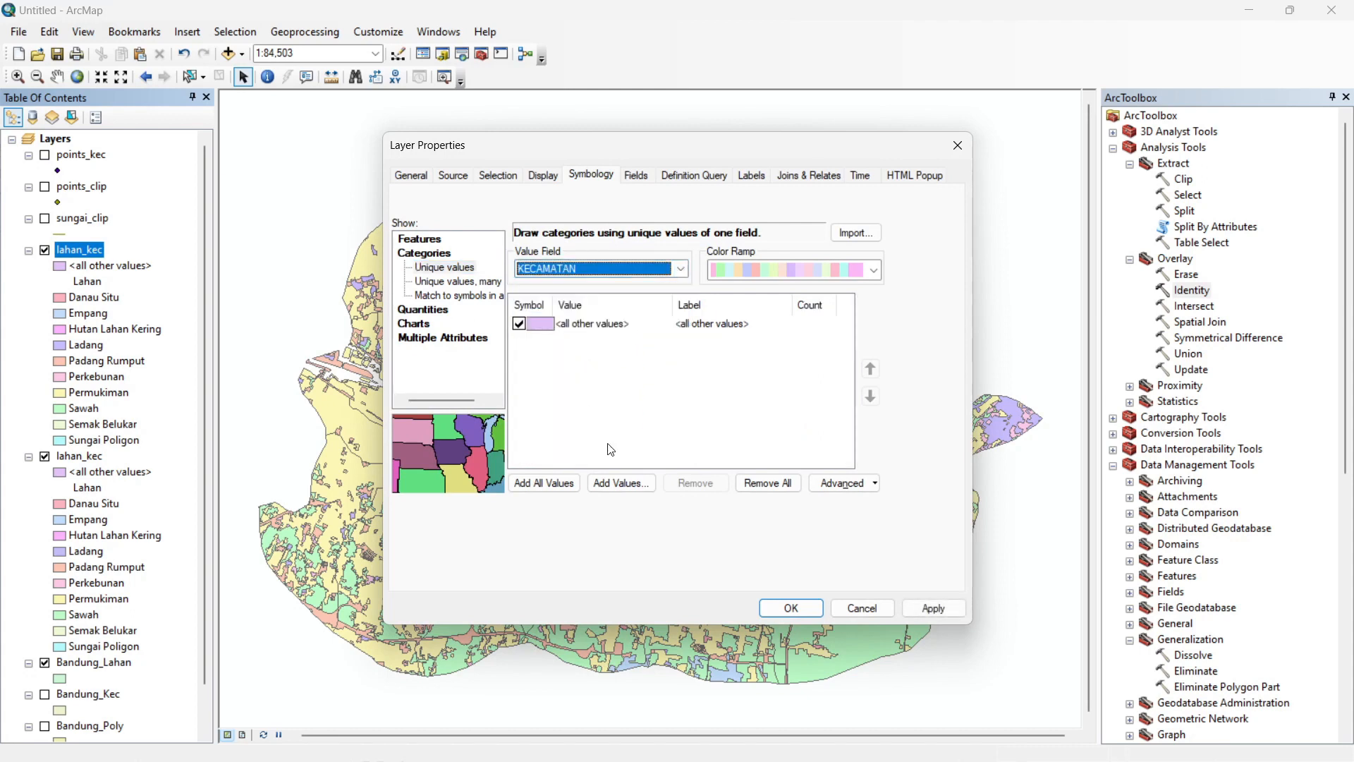
click(544, 483)
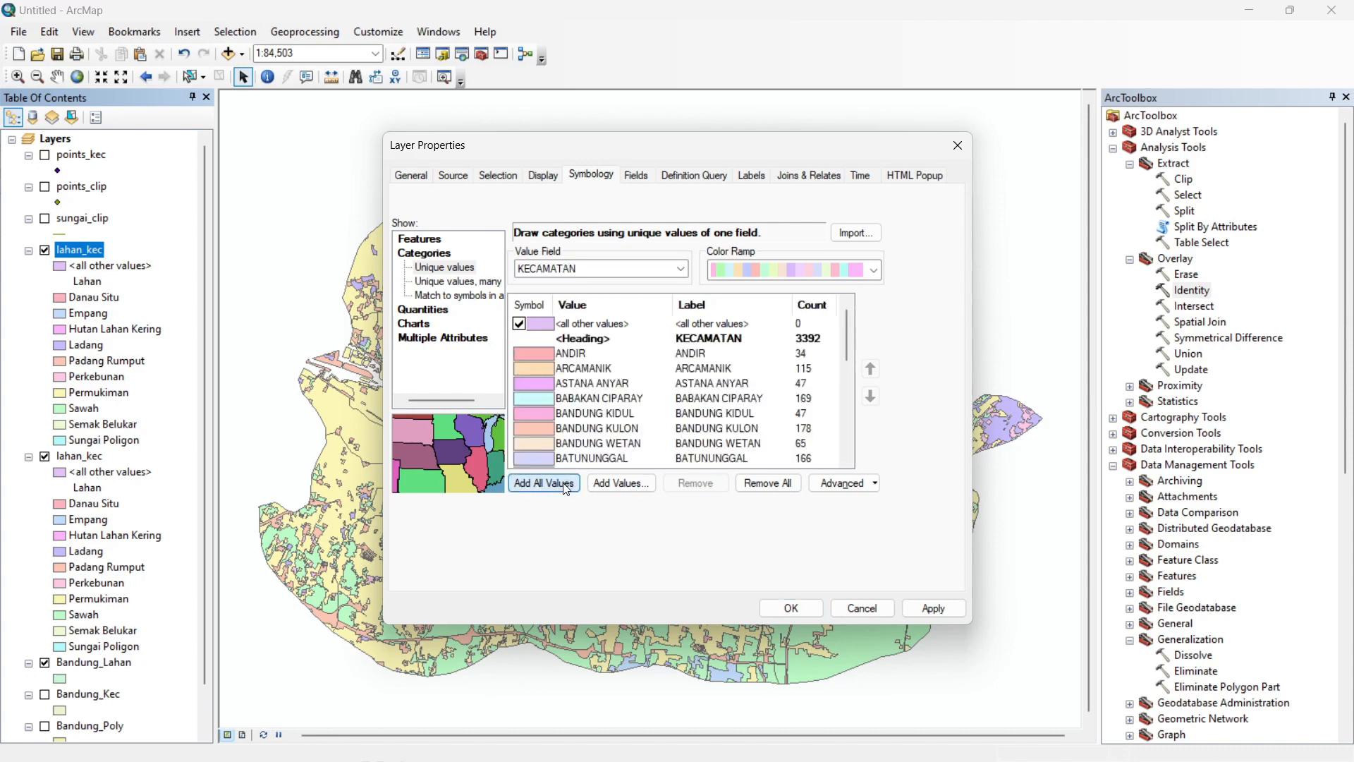
click(777, 611)
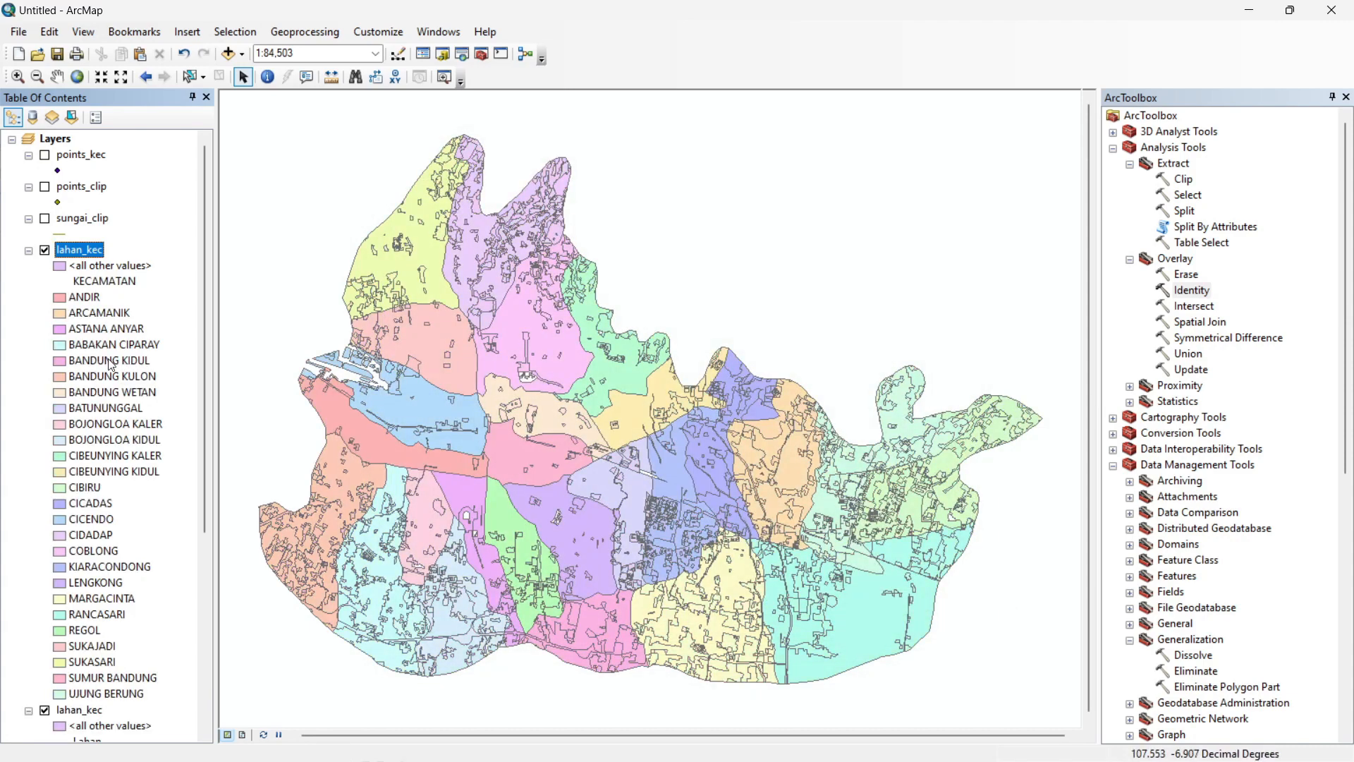
Hide the lahan_kec layer coloured by KECAMATAN and compare it with the copy coloured by Lahan
scroll(44, 263, down, 1)
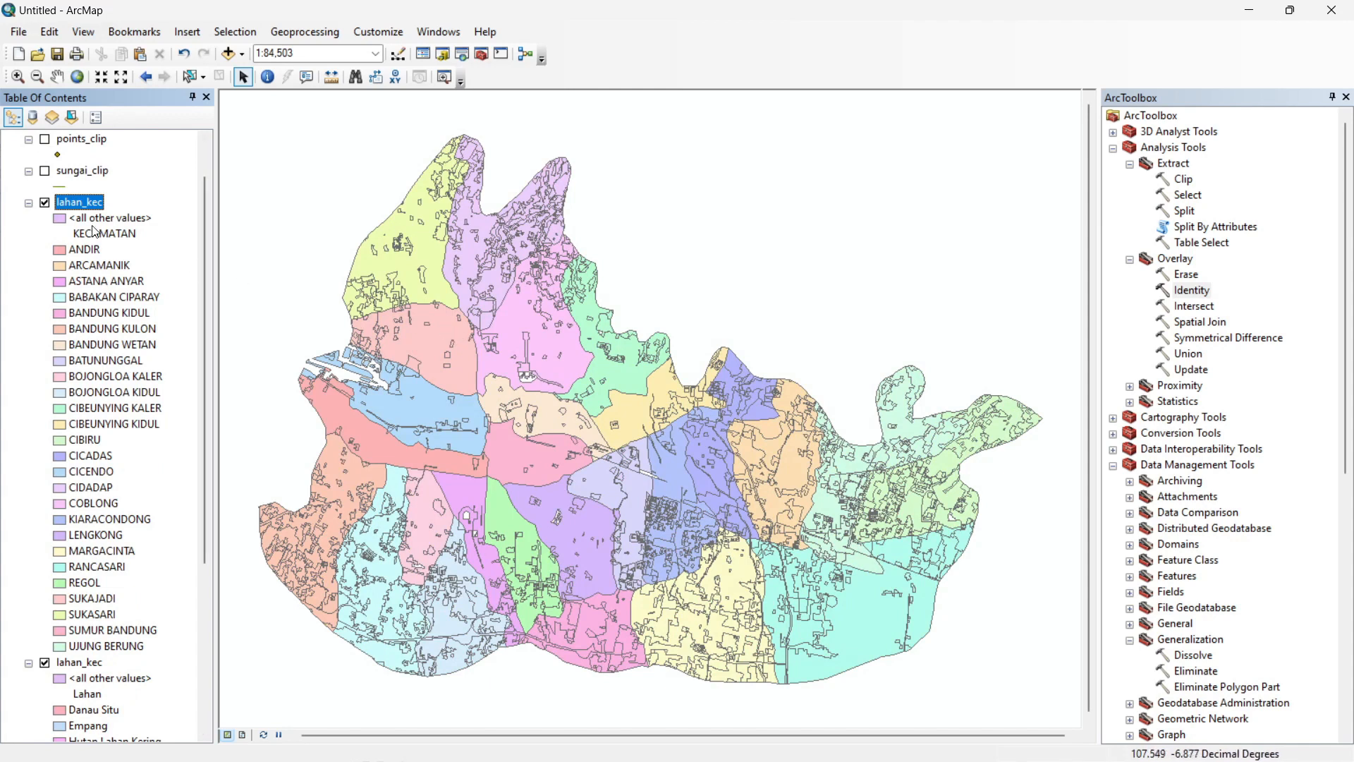
scroll(65, 271, down, 2)
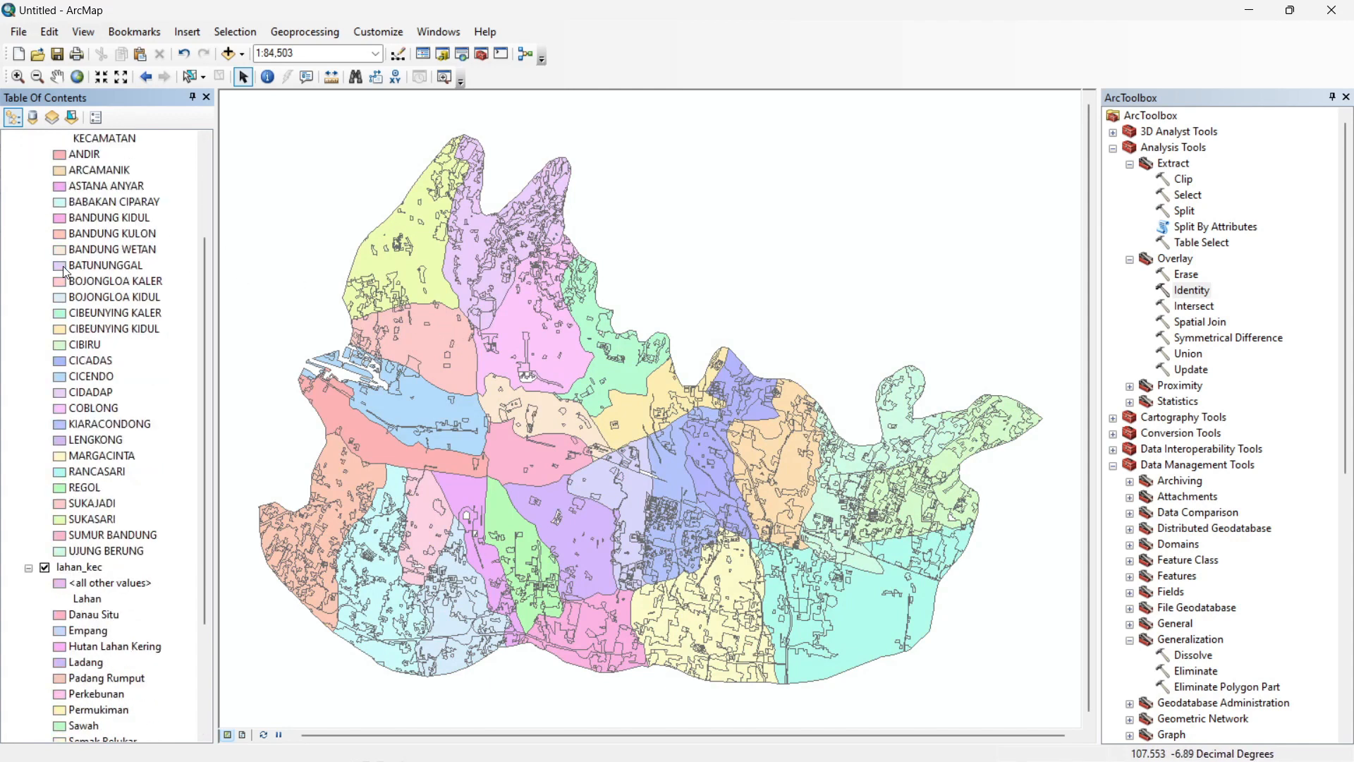
scroll(66, 271, up, 1)
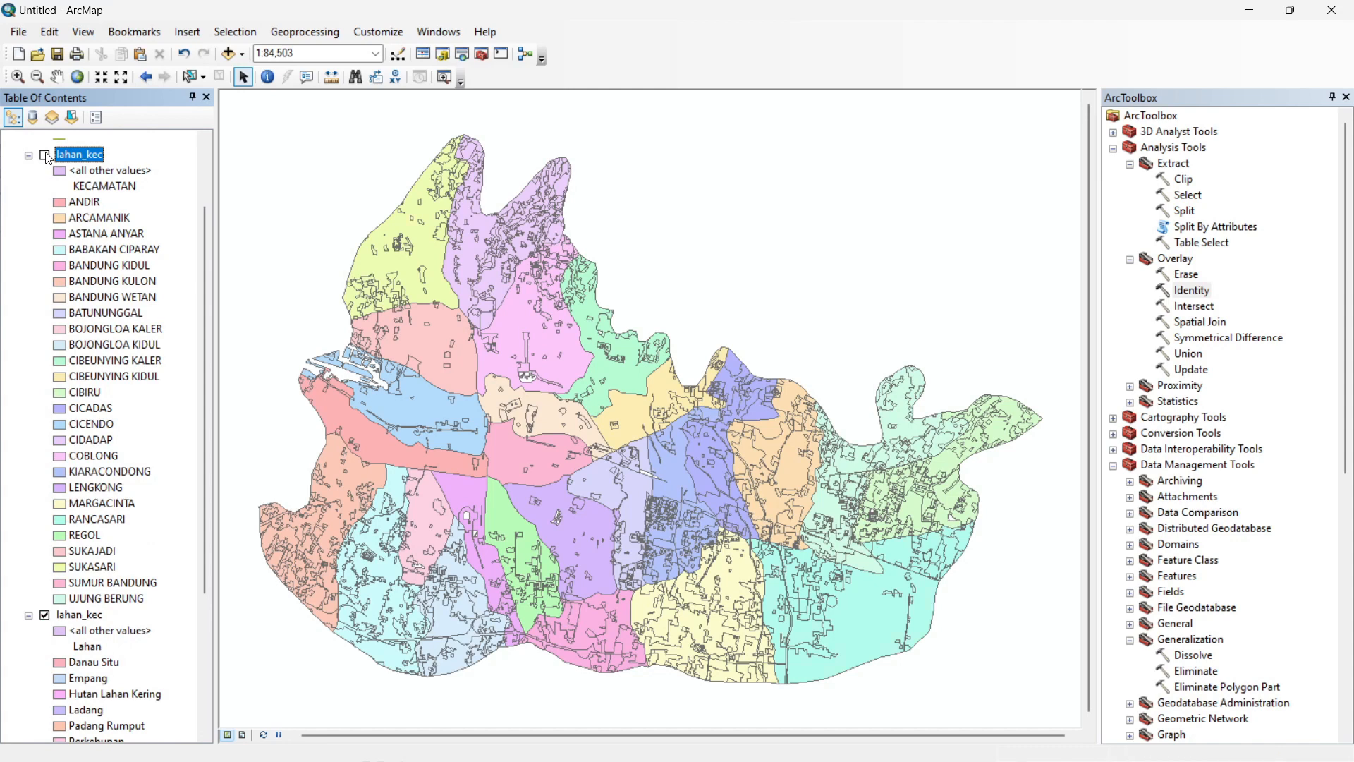
click(46, 156)
scroll(137, 427, down, 4)
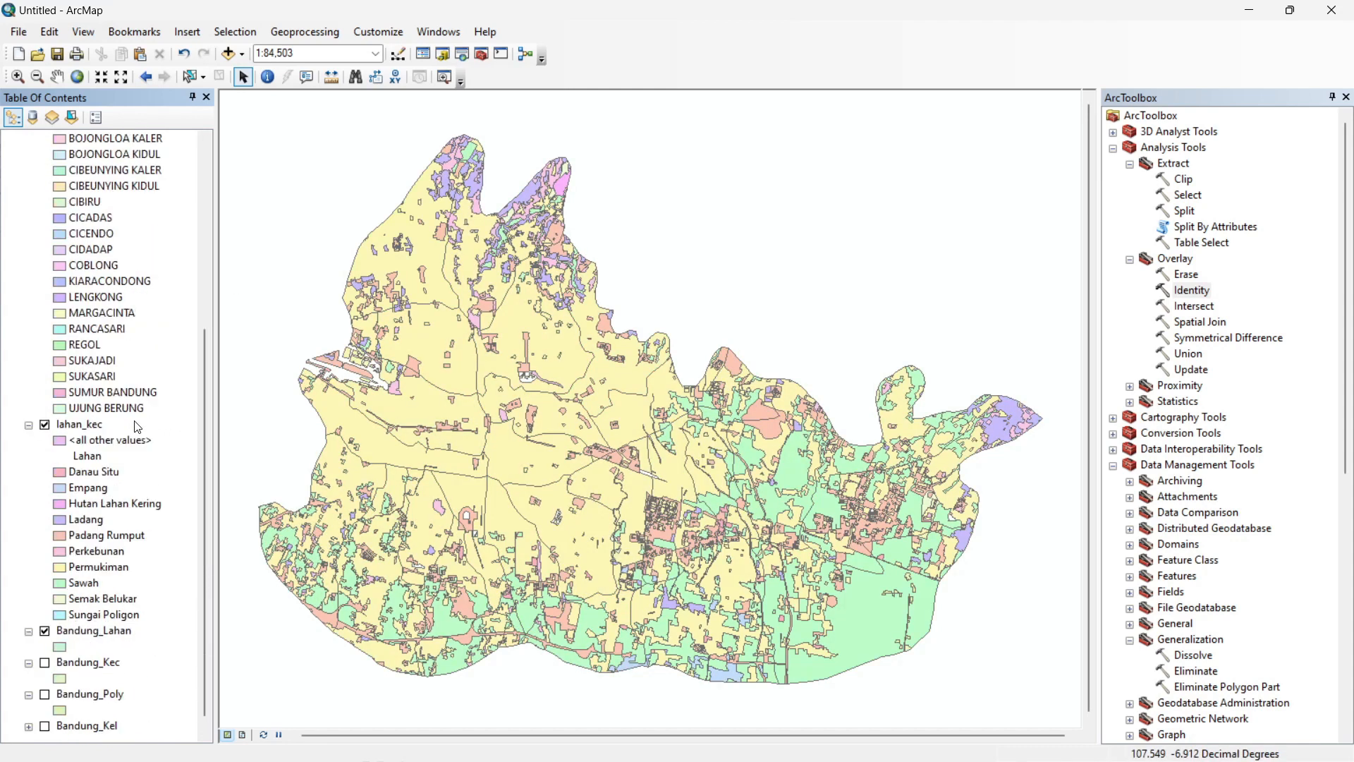
scroll(137, 427, down, 1)
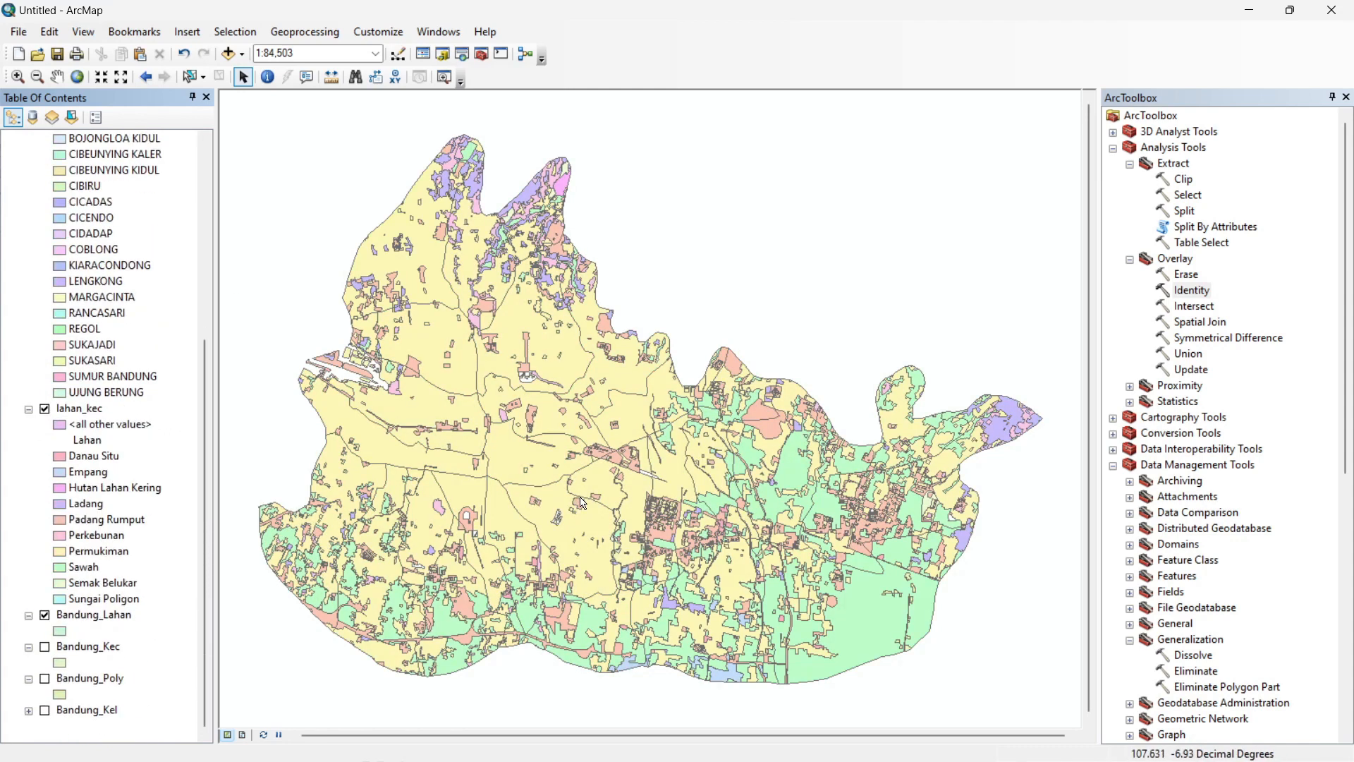
scroll(106, 283, up, 6)
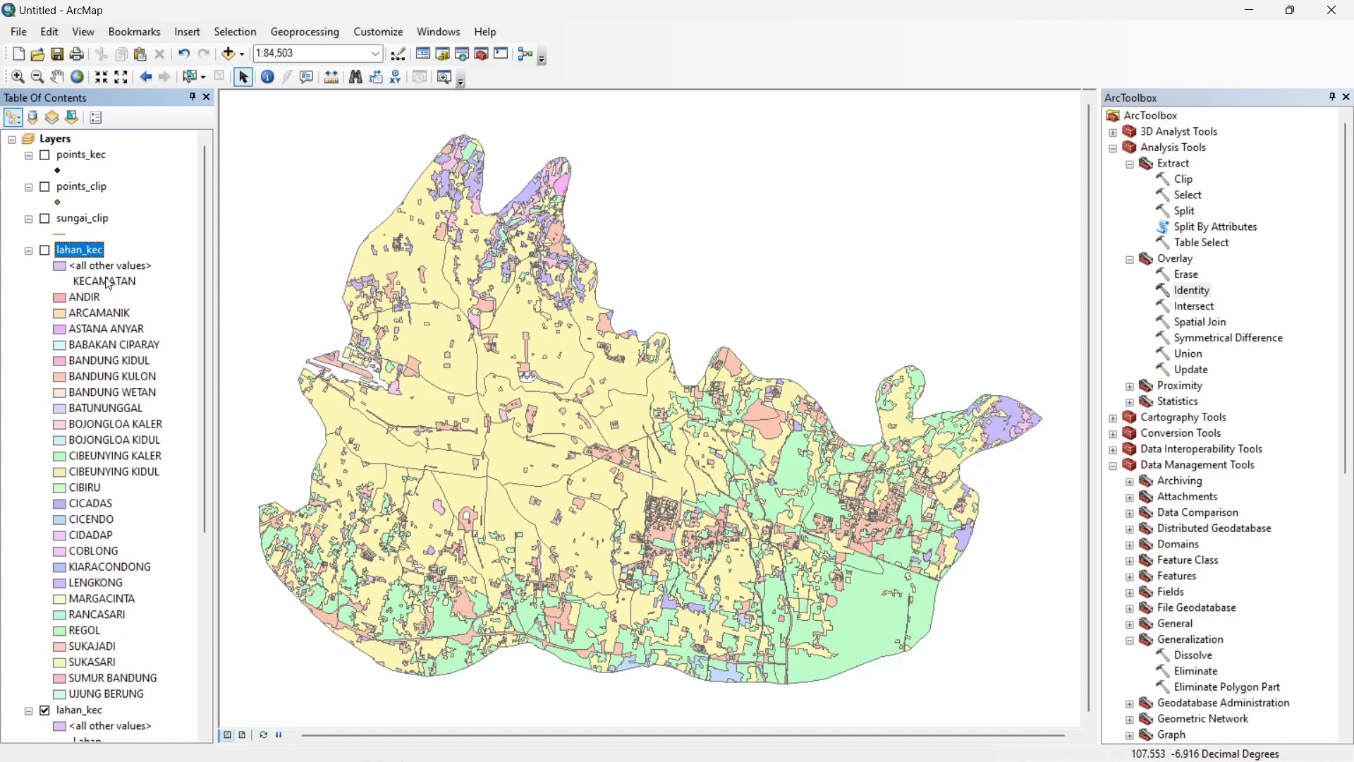
Hide the Lahan-coloured lahan_kec and Bandung_Lahan layers, and display only sungai_clip over Bandung_Poly
click(45, 711)
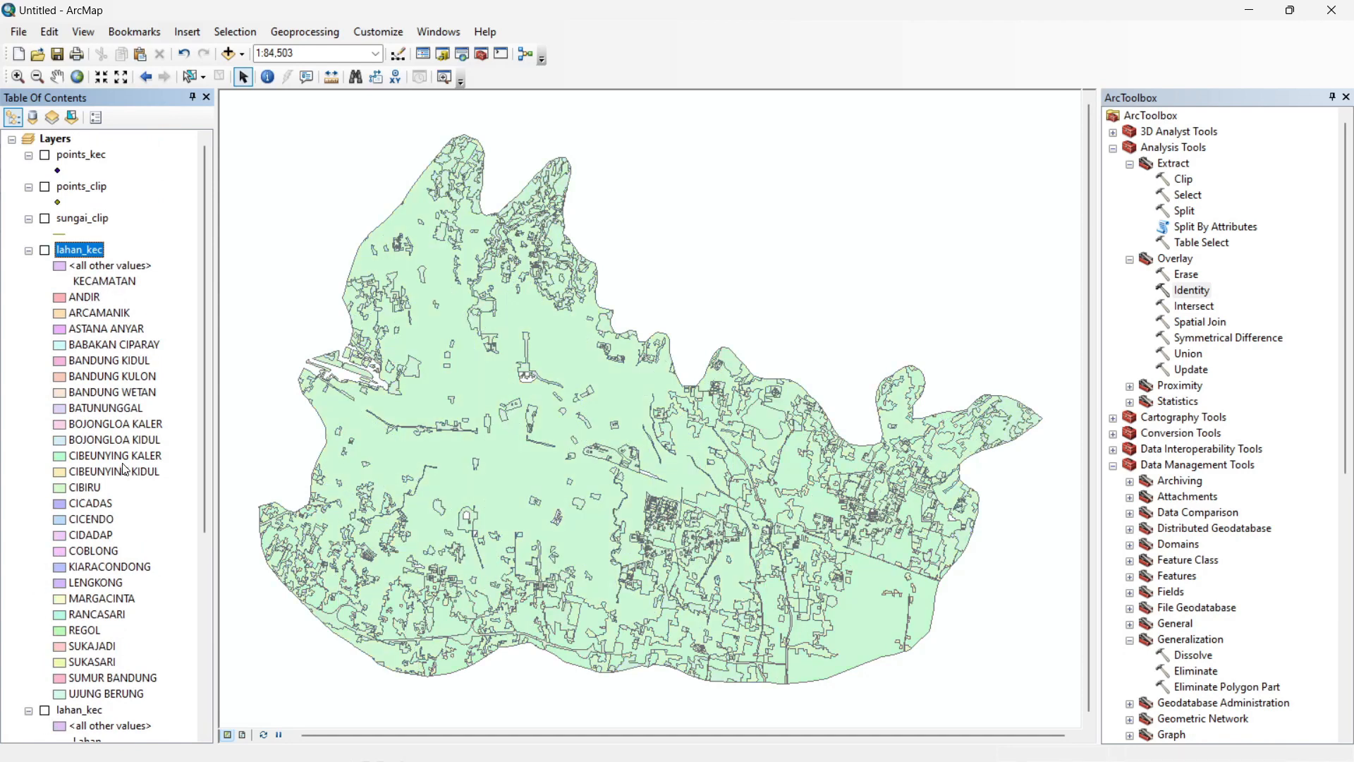
click(46, 220)
scroll(48, 226, down, 6)
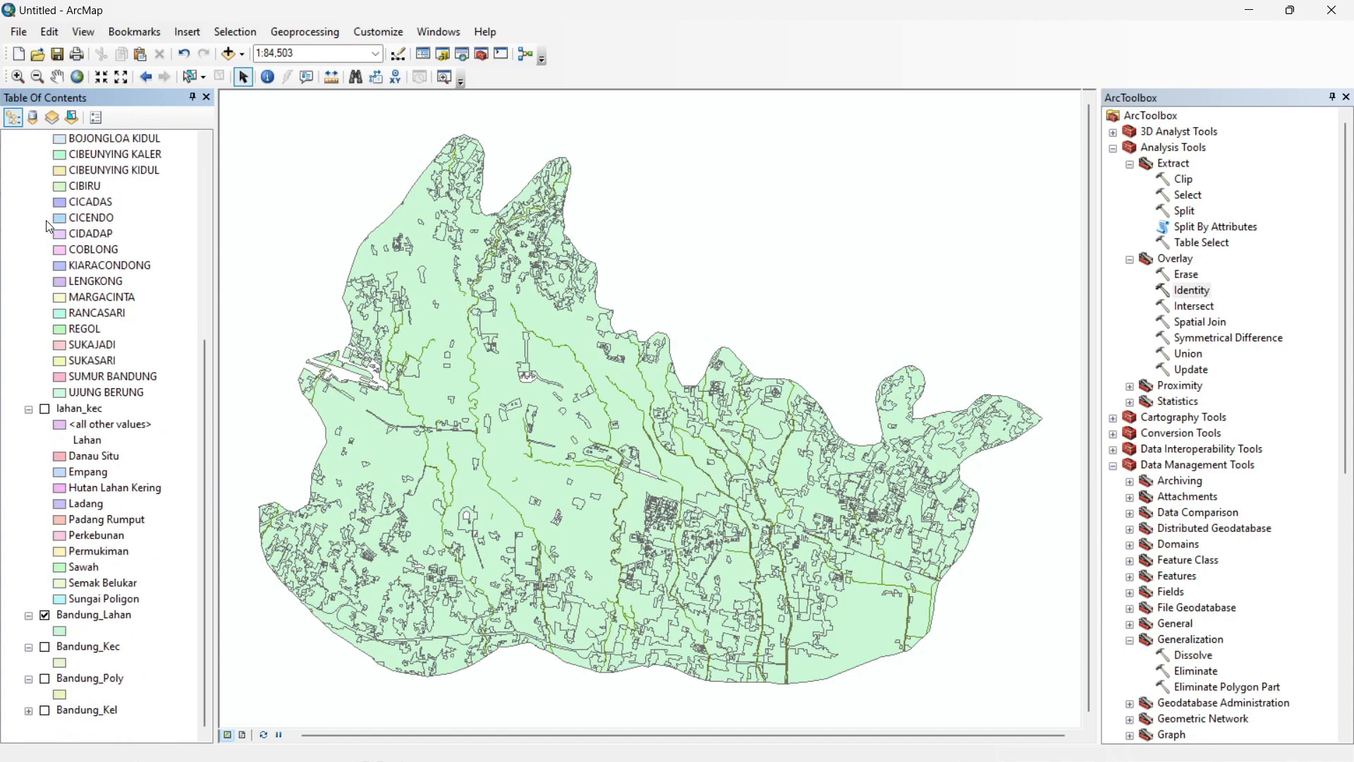
click(45, 615)
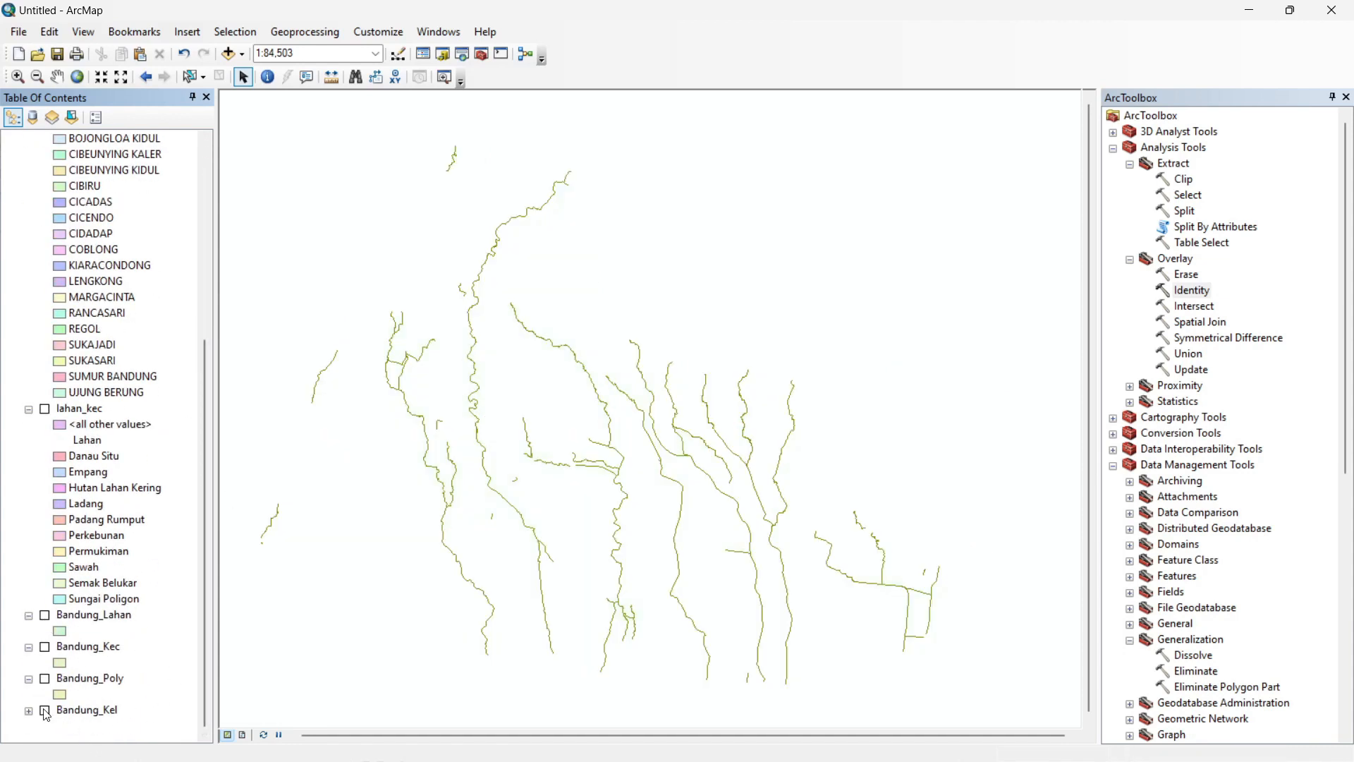
click(45, 678)
scroll(117, 517, up, 6)
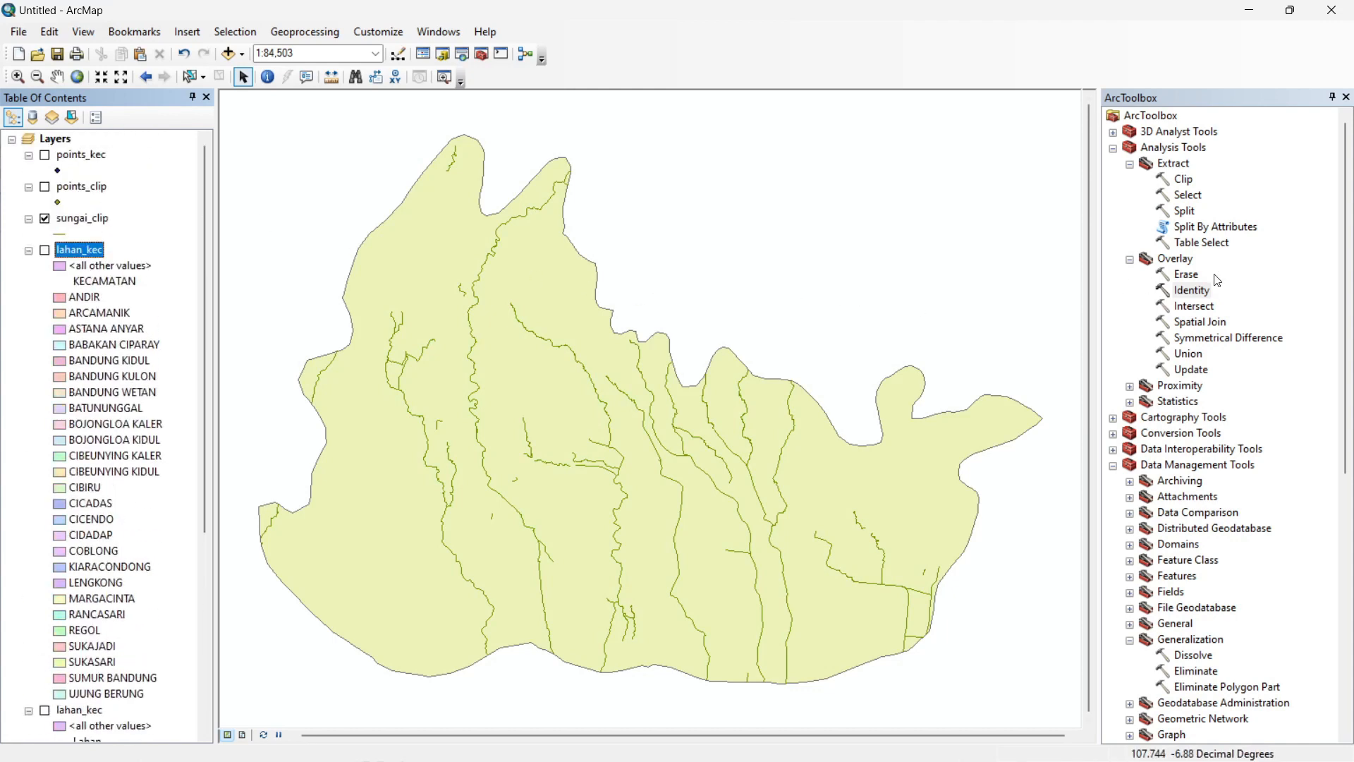
Start the Buffer tool from the Proximity toolset with sungai_clip as the input features
click(1131, 387)
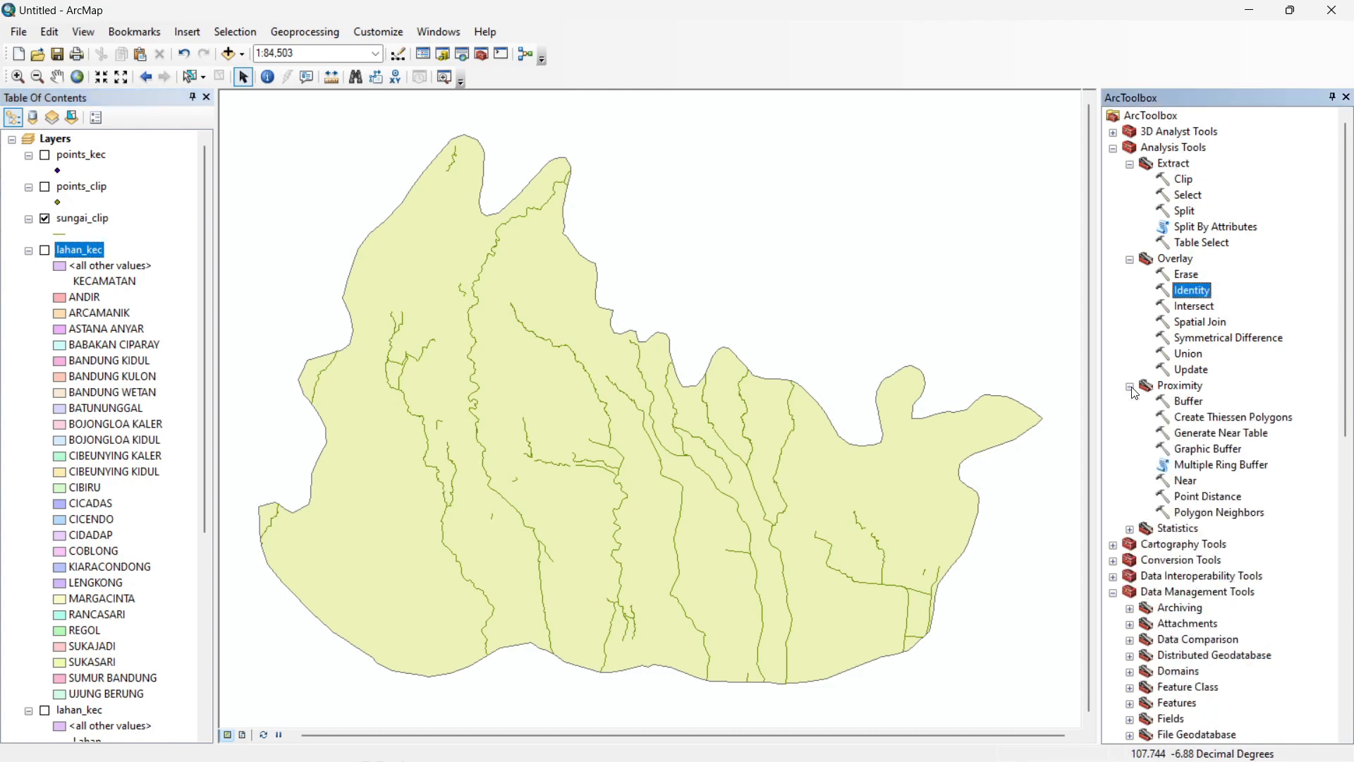
scroll(1135, 393, down, 1)
click(1191, 354)
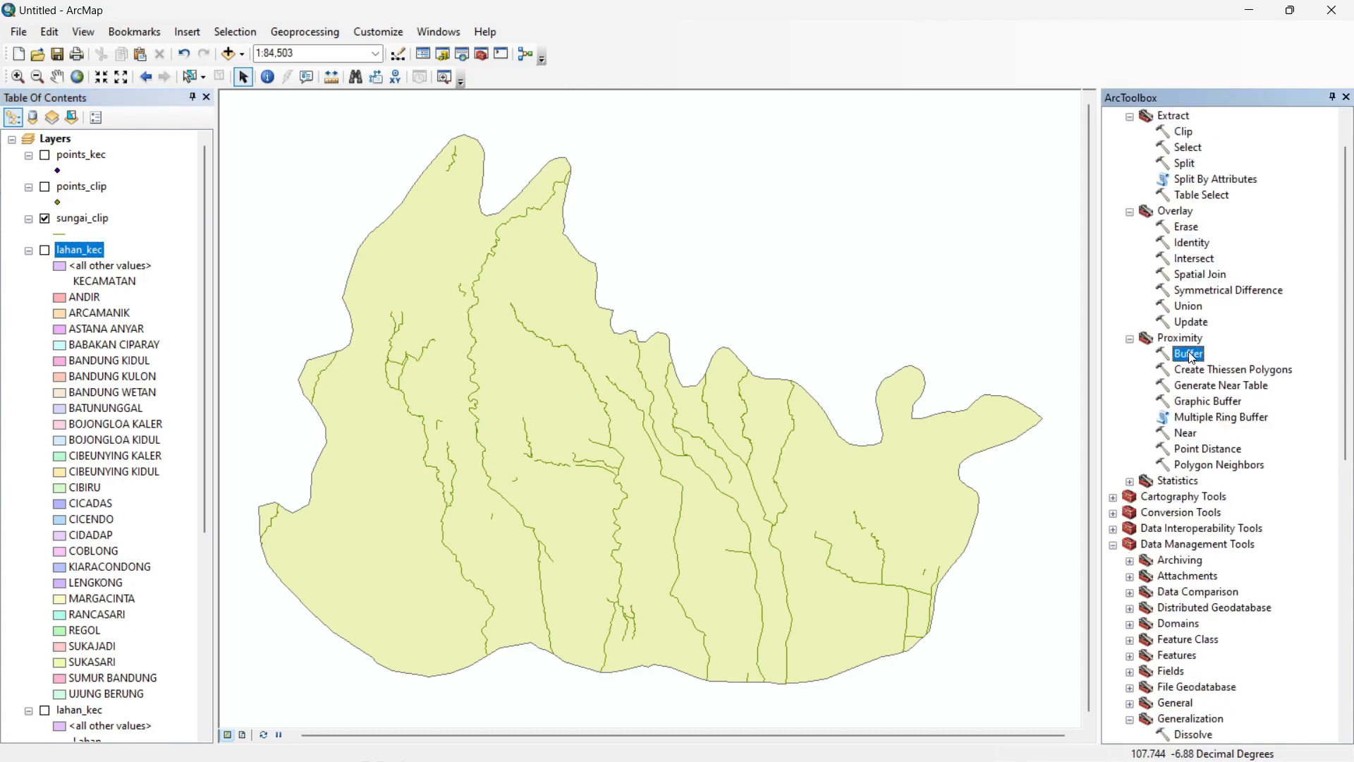
double_click(1192, 357)
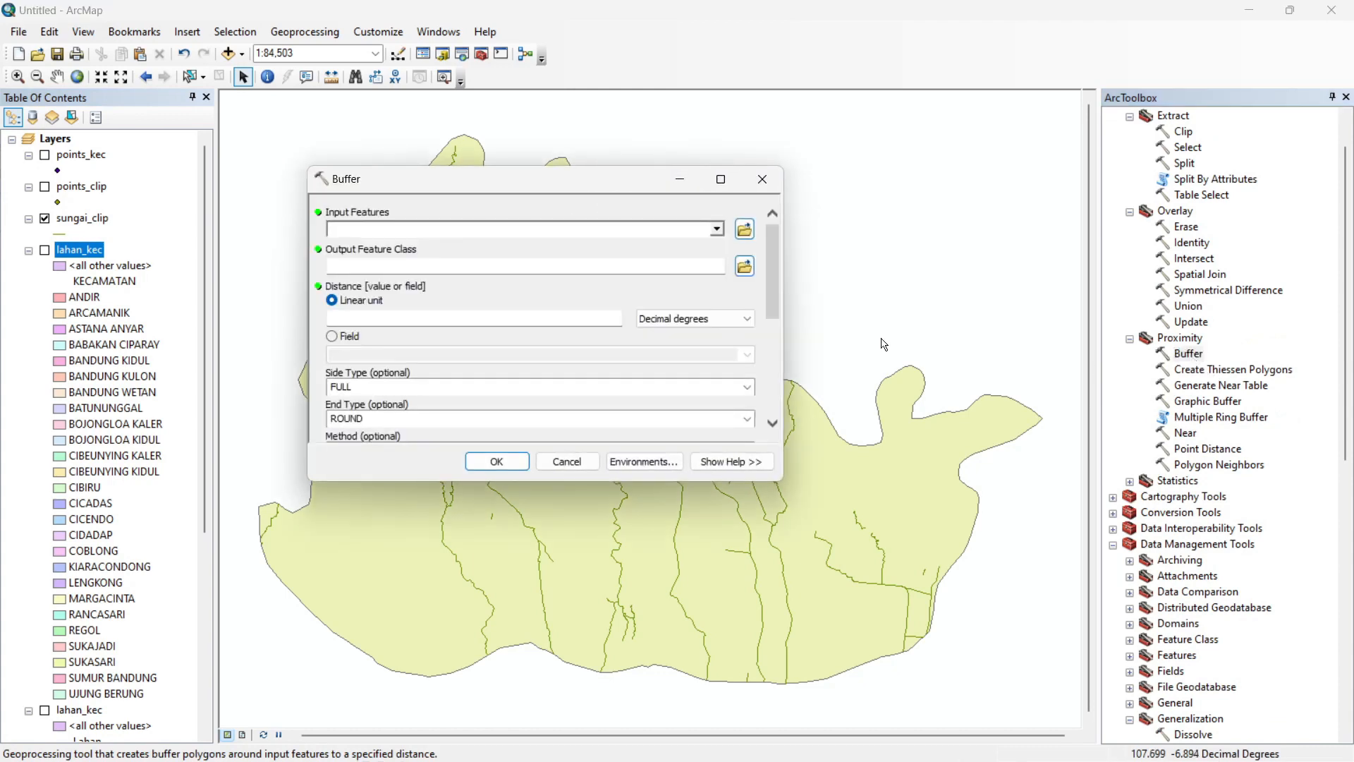
click(718, 229)
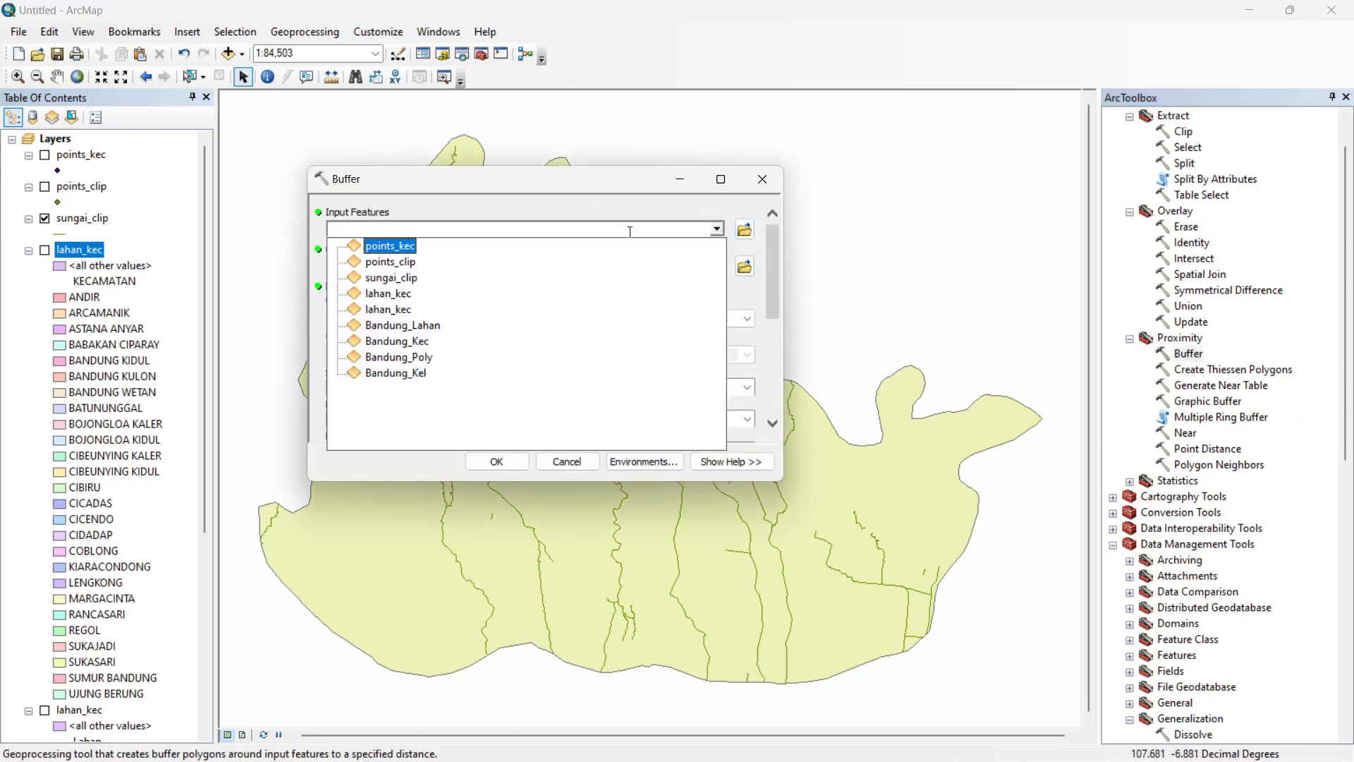
click(407, 280)
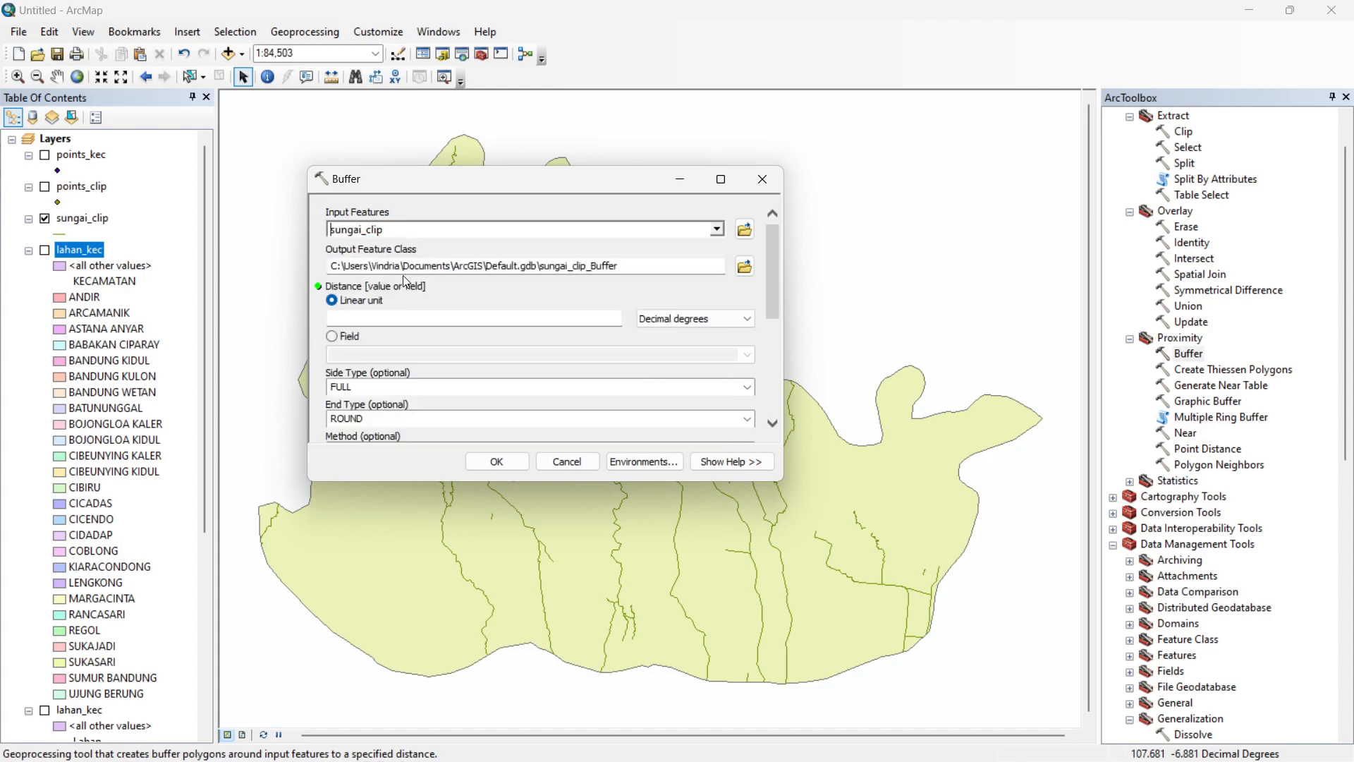
Set the buffer output feature class to sungai_buff in the Vector Overlay folder
click(745, 267)
text(sungai_)
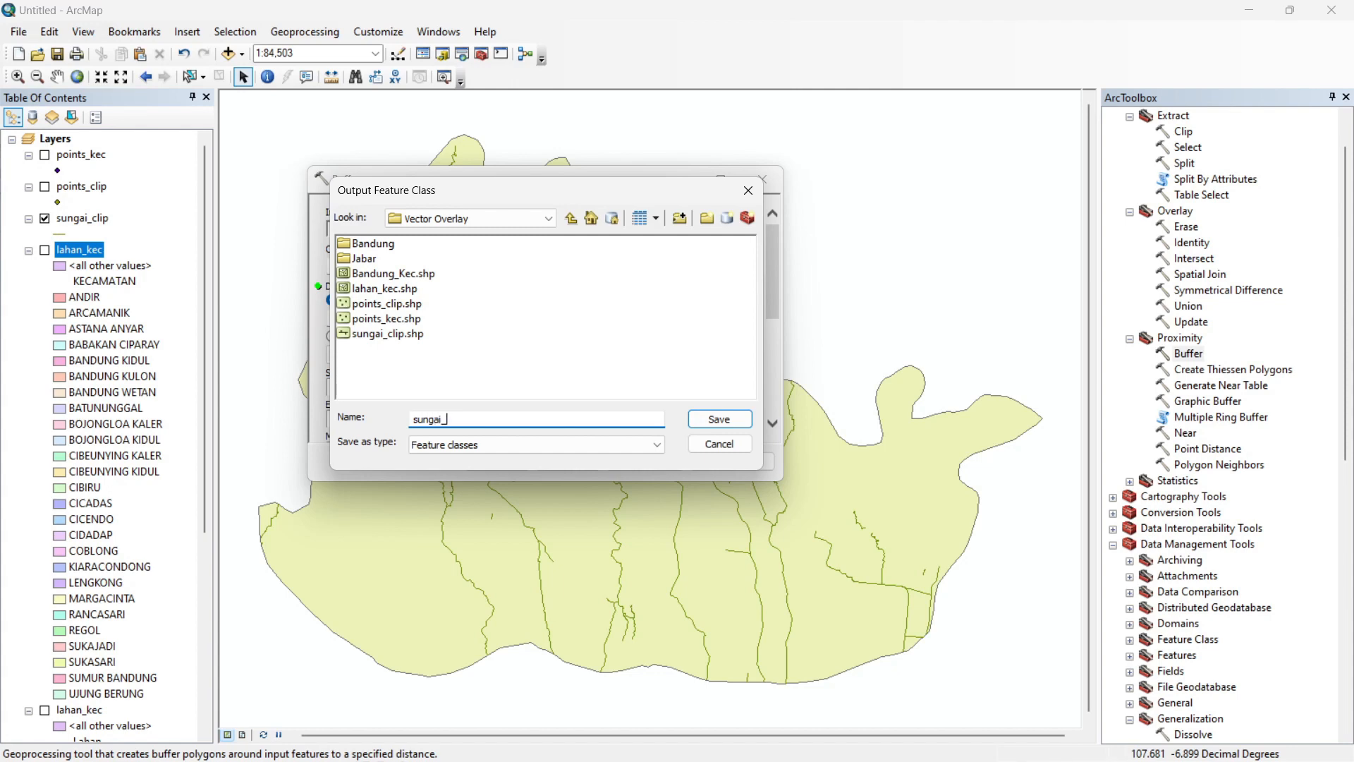
text(buff)
click(704, 419)
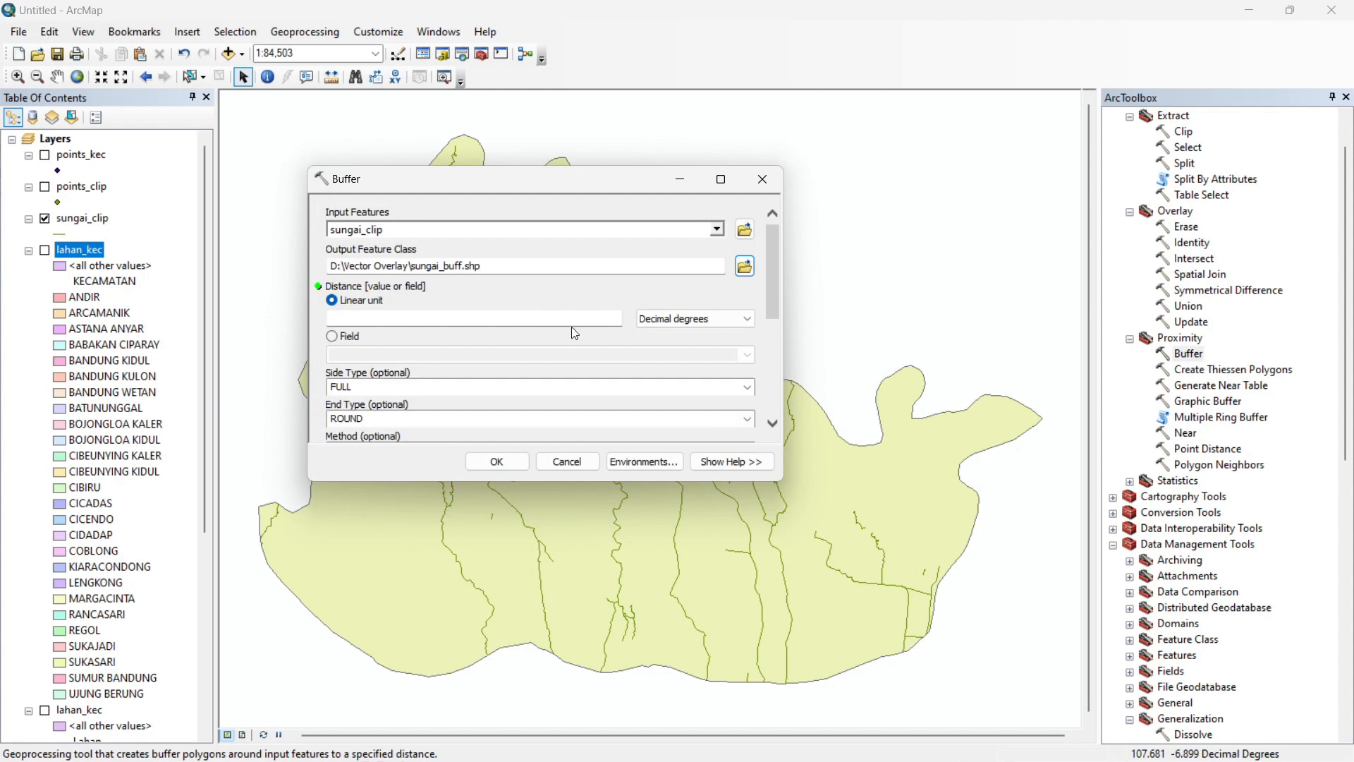
Run the river buffer with a linear distance of 200 Meters, and hide the resulting sungai_buff layer
click(591, 324)
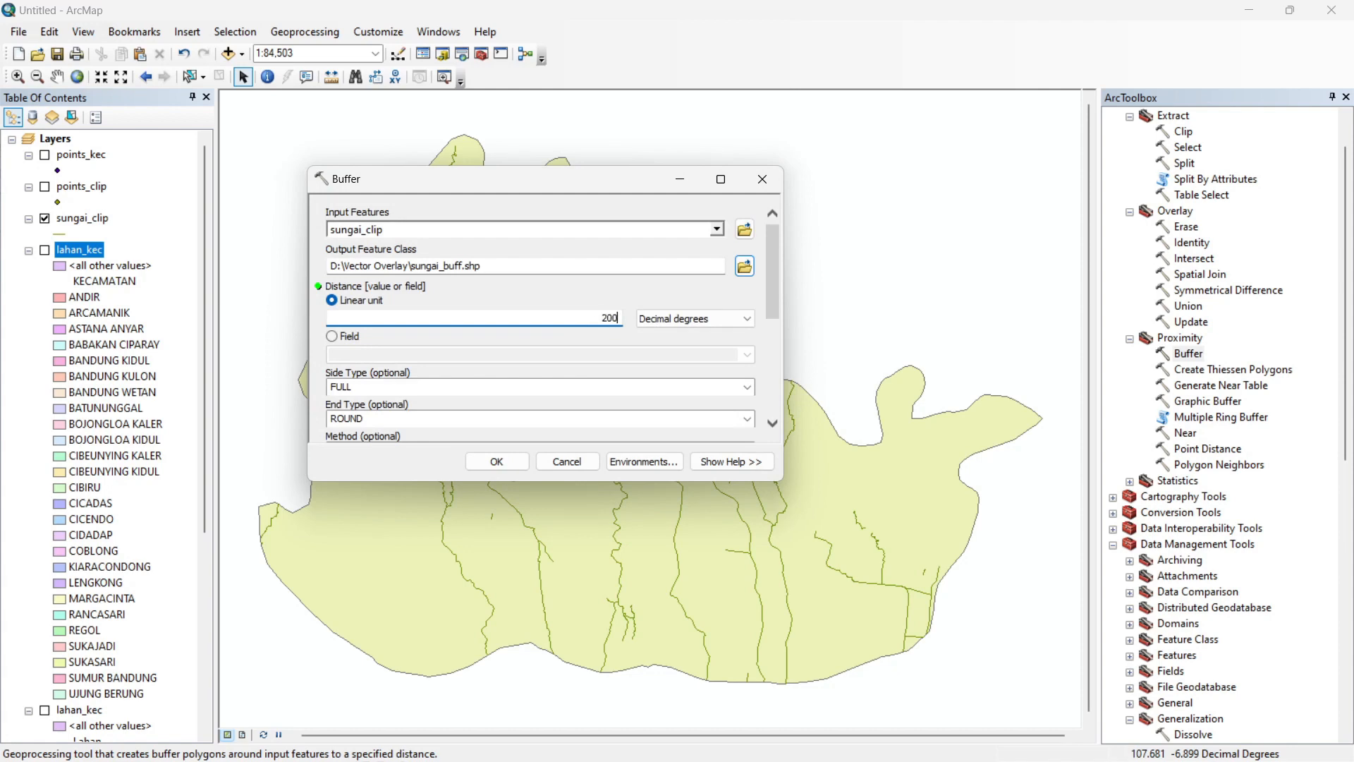
click(752, 323)
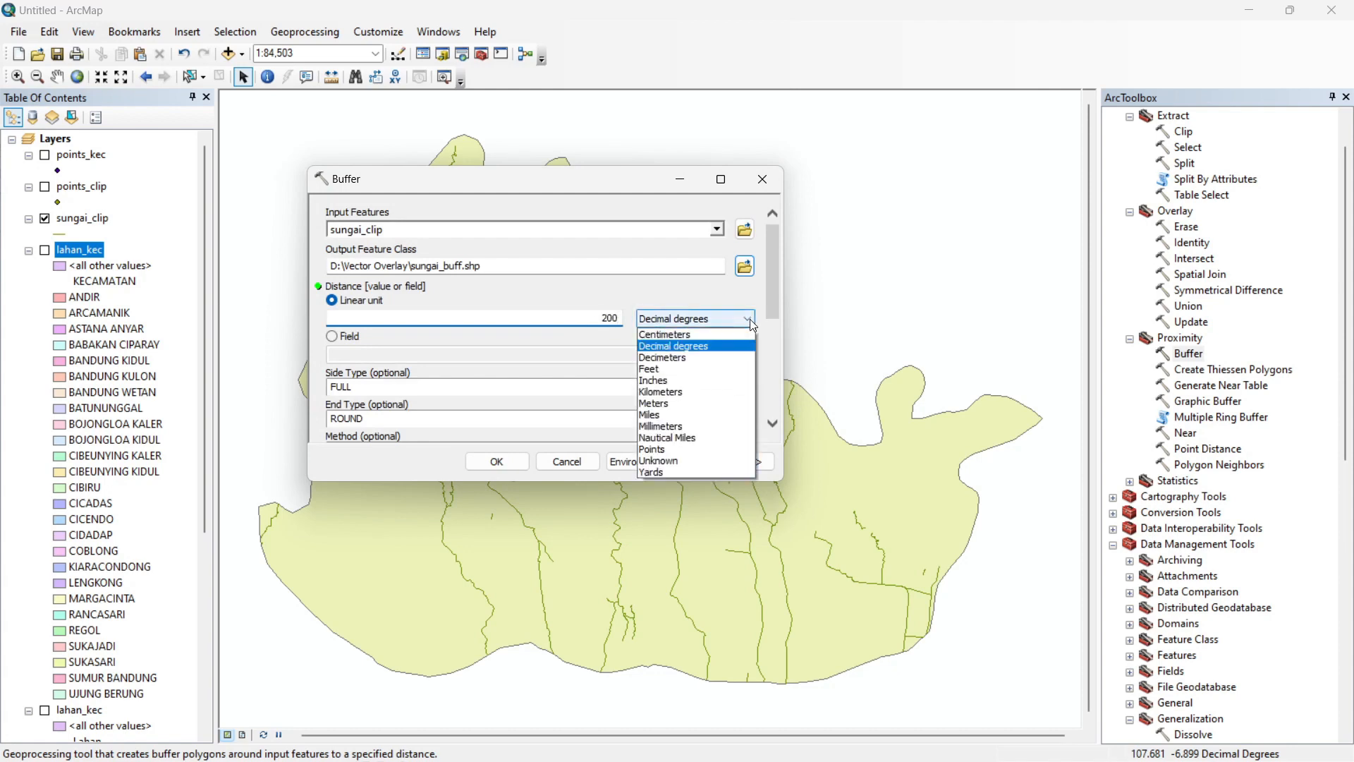
click(672, 405)
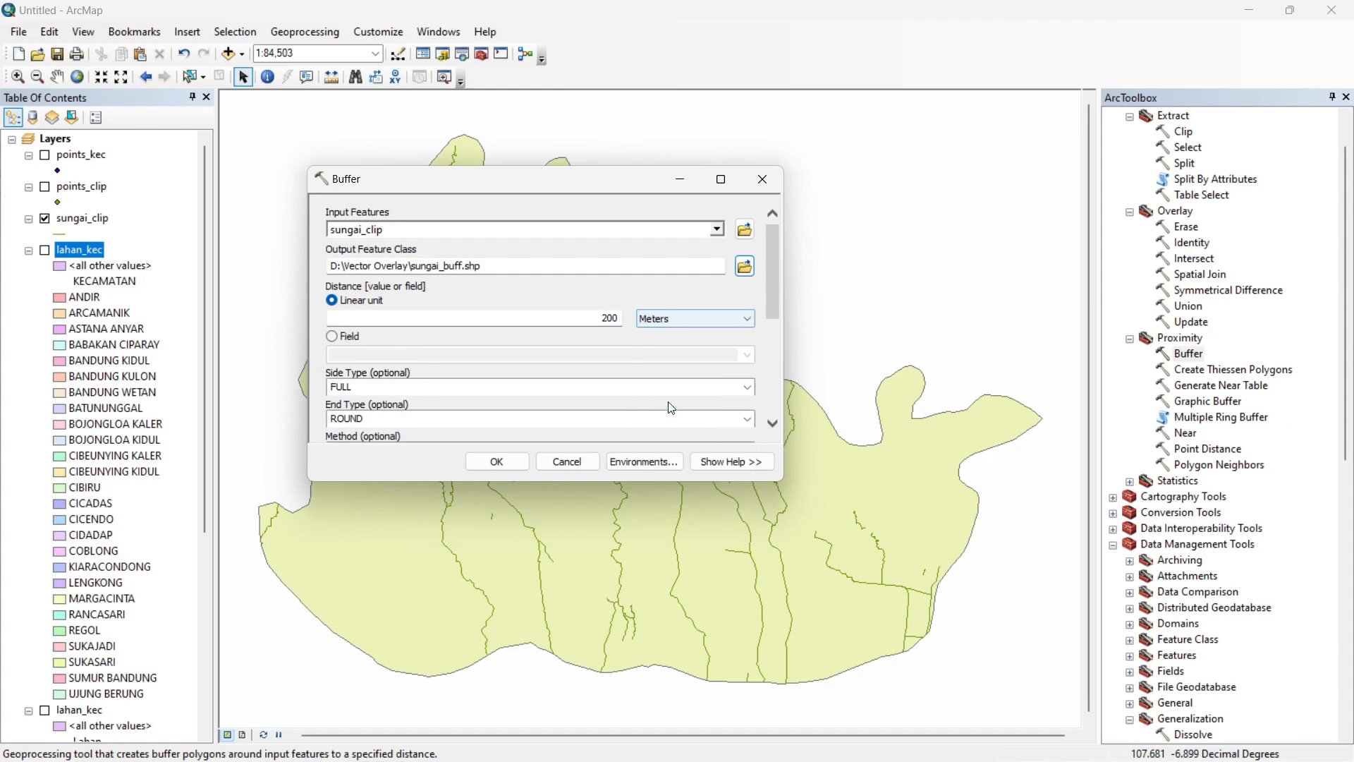
click(484, 466)
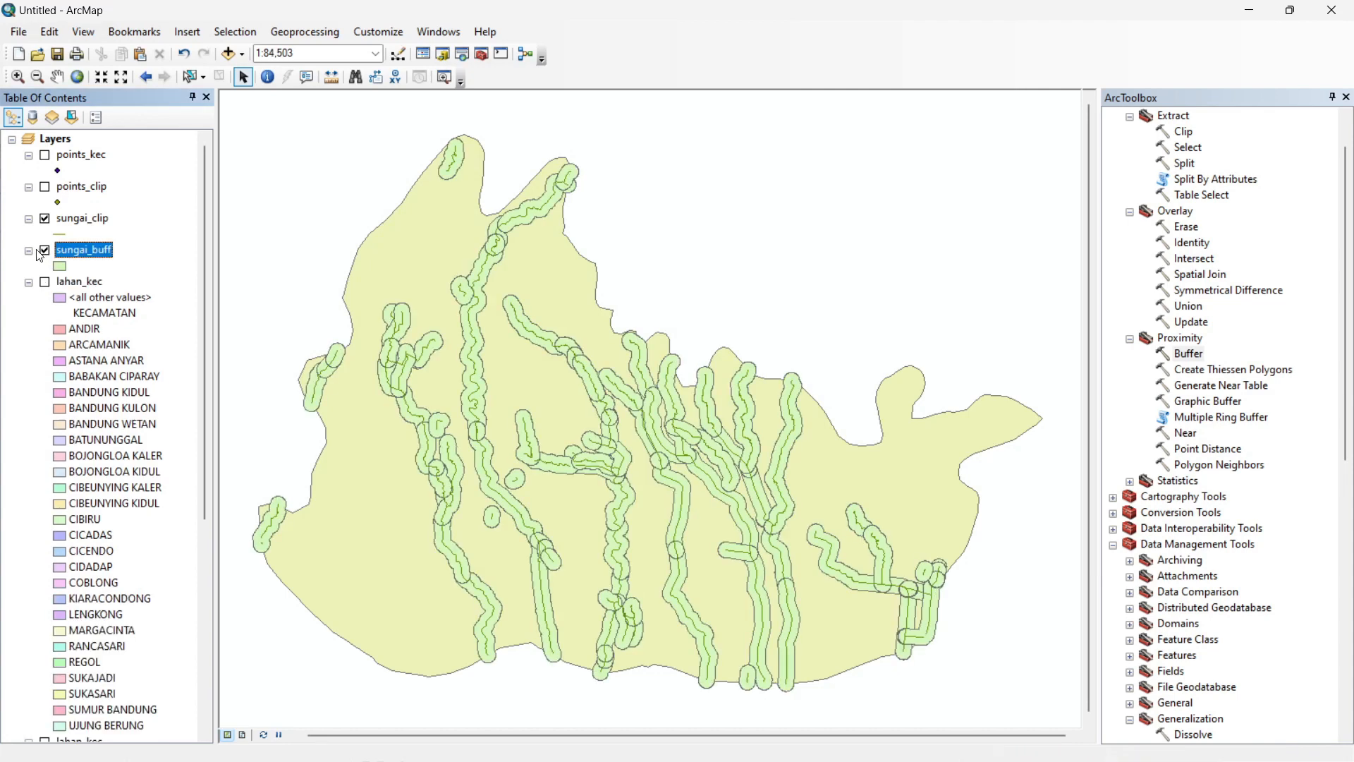
click(45, 251)
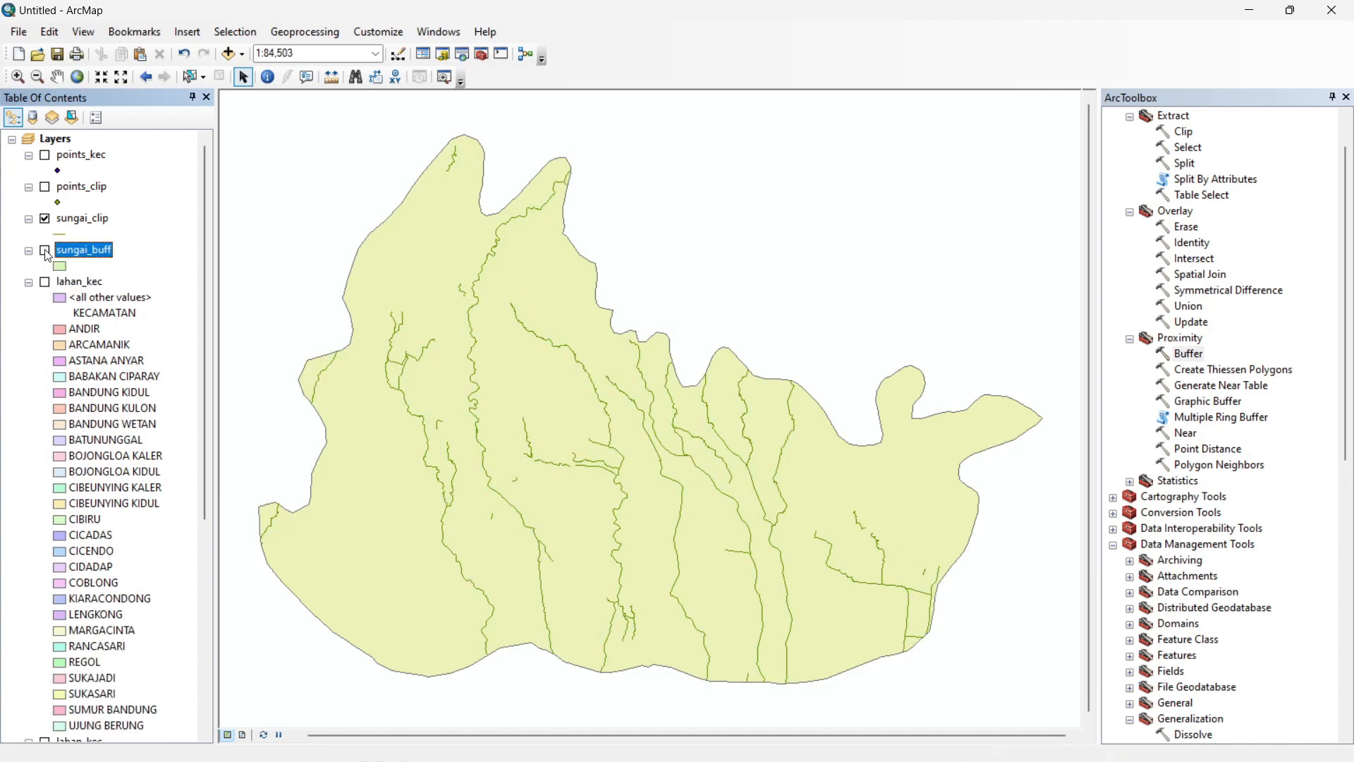
Collapse the upper lahan_kec legend and display sungai_buff over the land-use-coloured lahan_kec layer
click(45, 251)
click(45, 251)
click(45, 251)
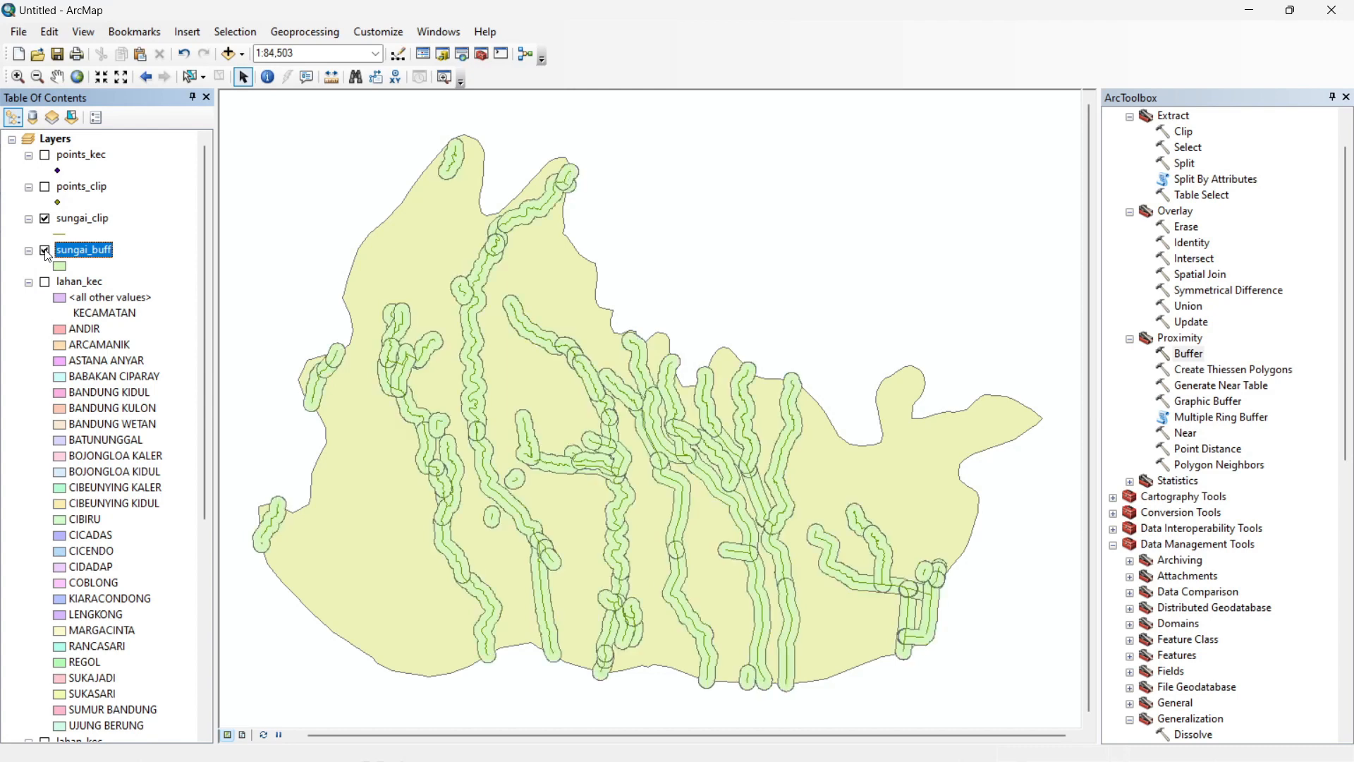
click(28, 282)
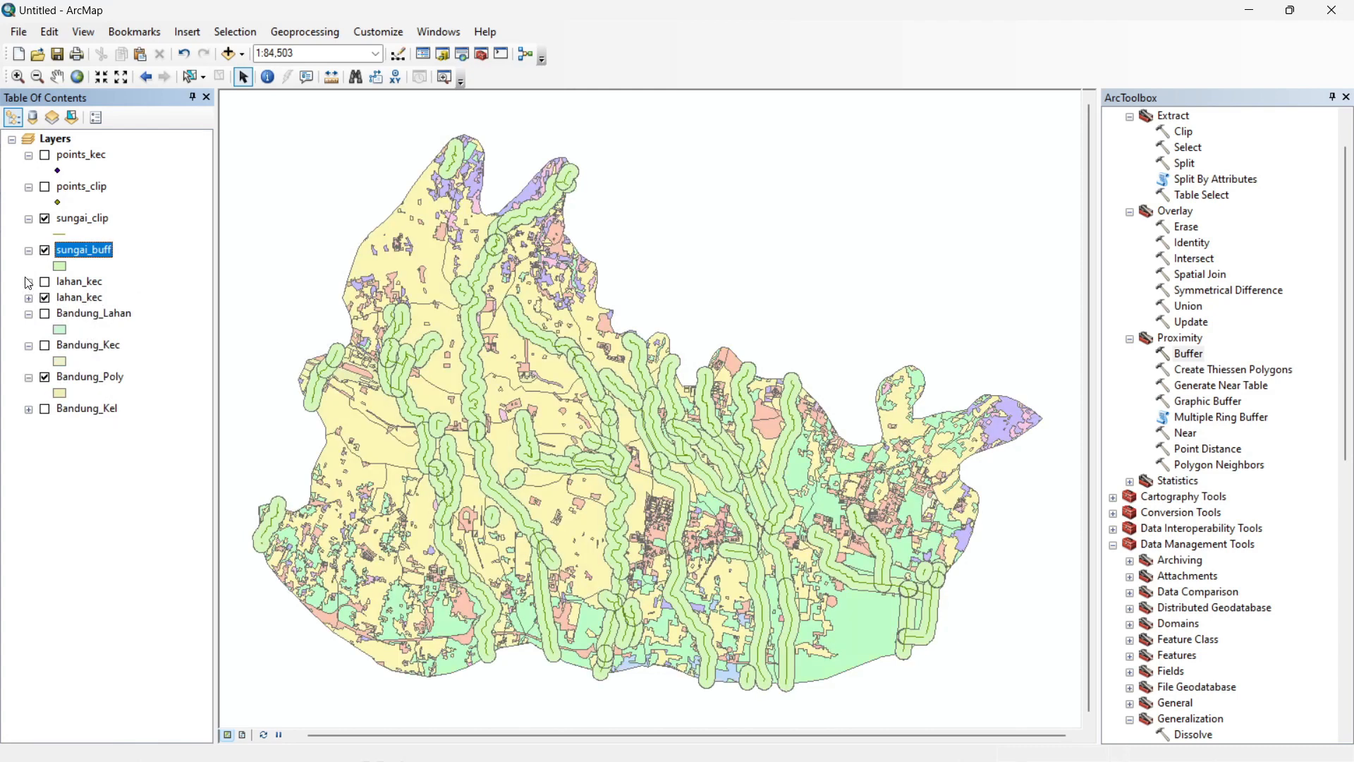
click(46, 251)
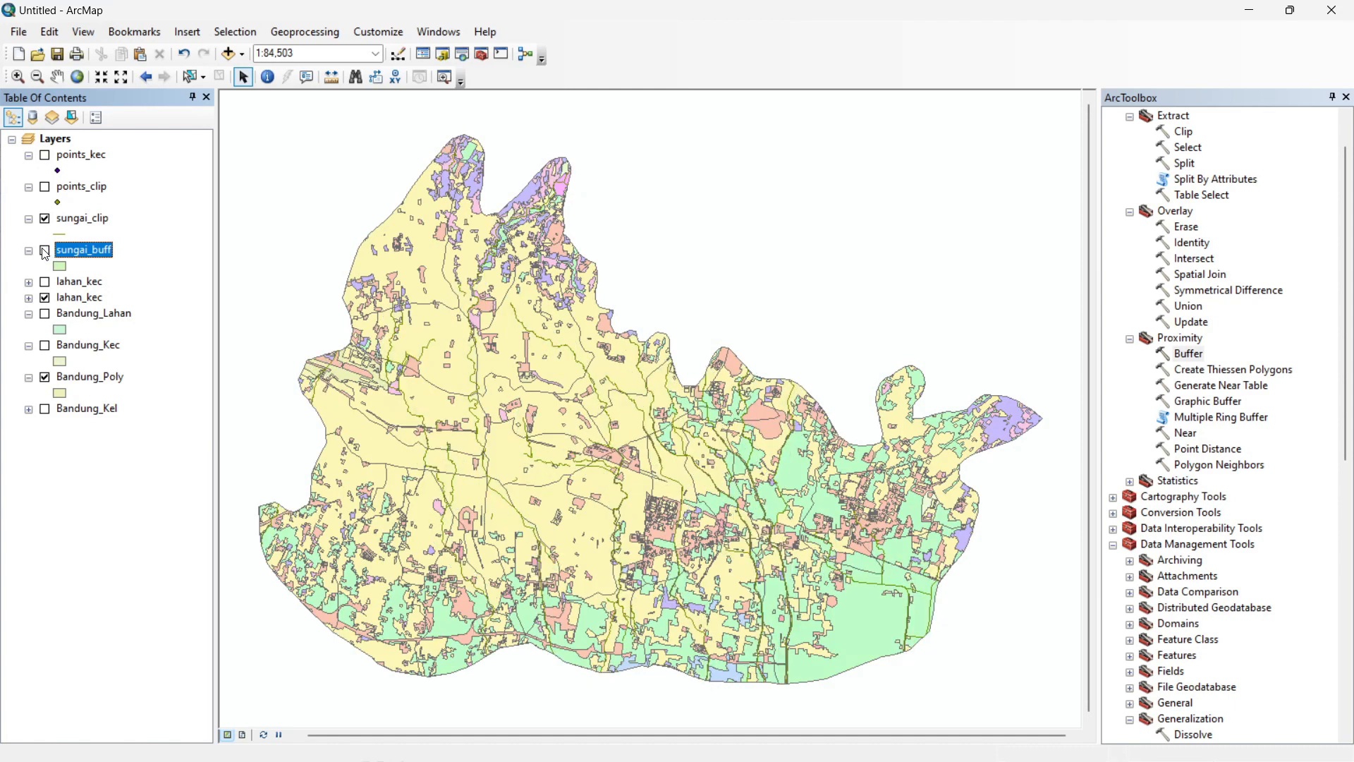
click(45, 251)
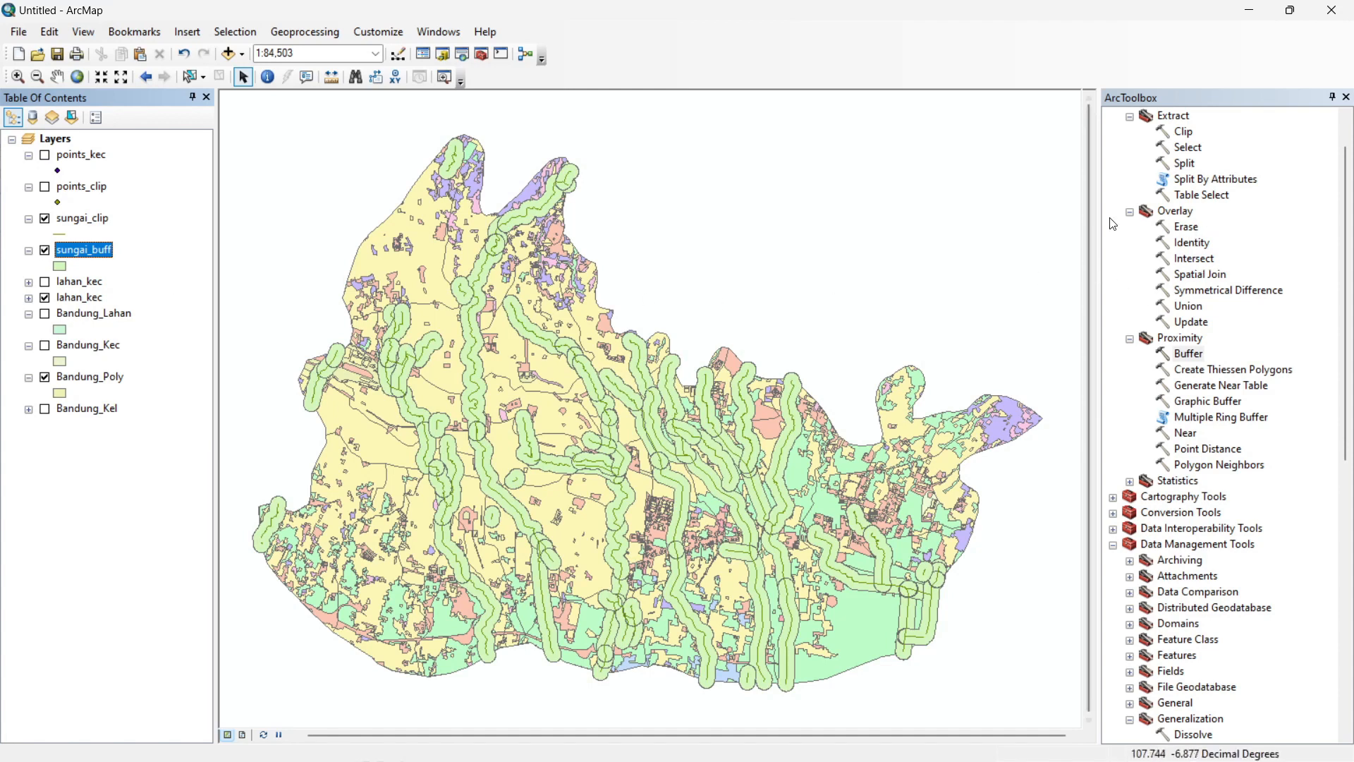
Start the Erase overlay tool with lahan_kec as the input features and sungai_buff as the erase features
scroll(1100, 268, up, 1)
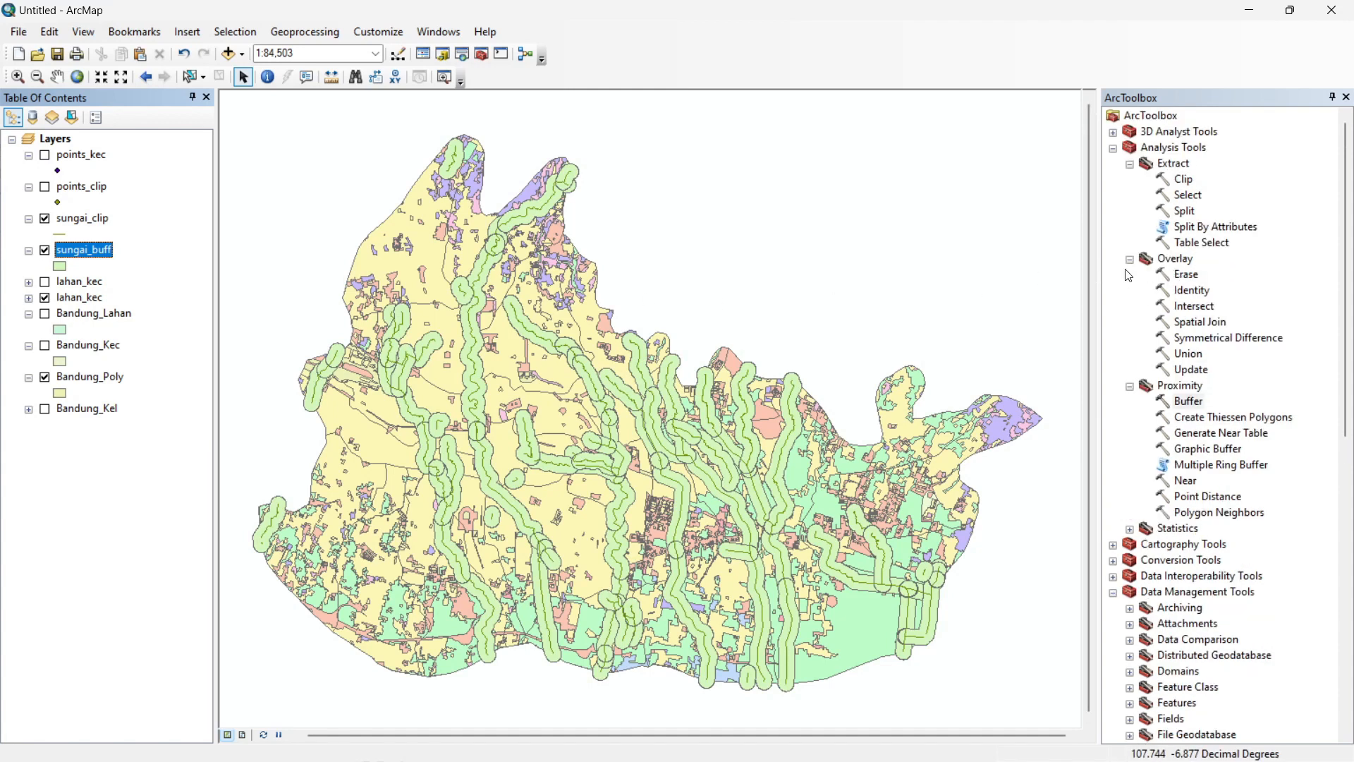
double_click(1187, 275)
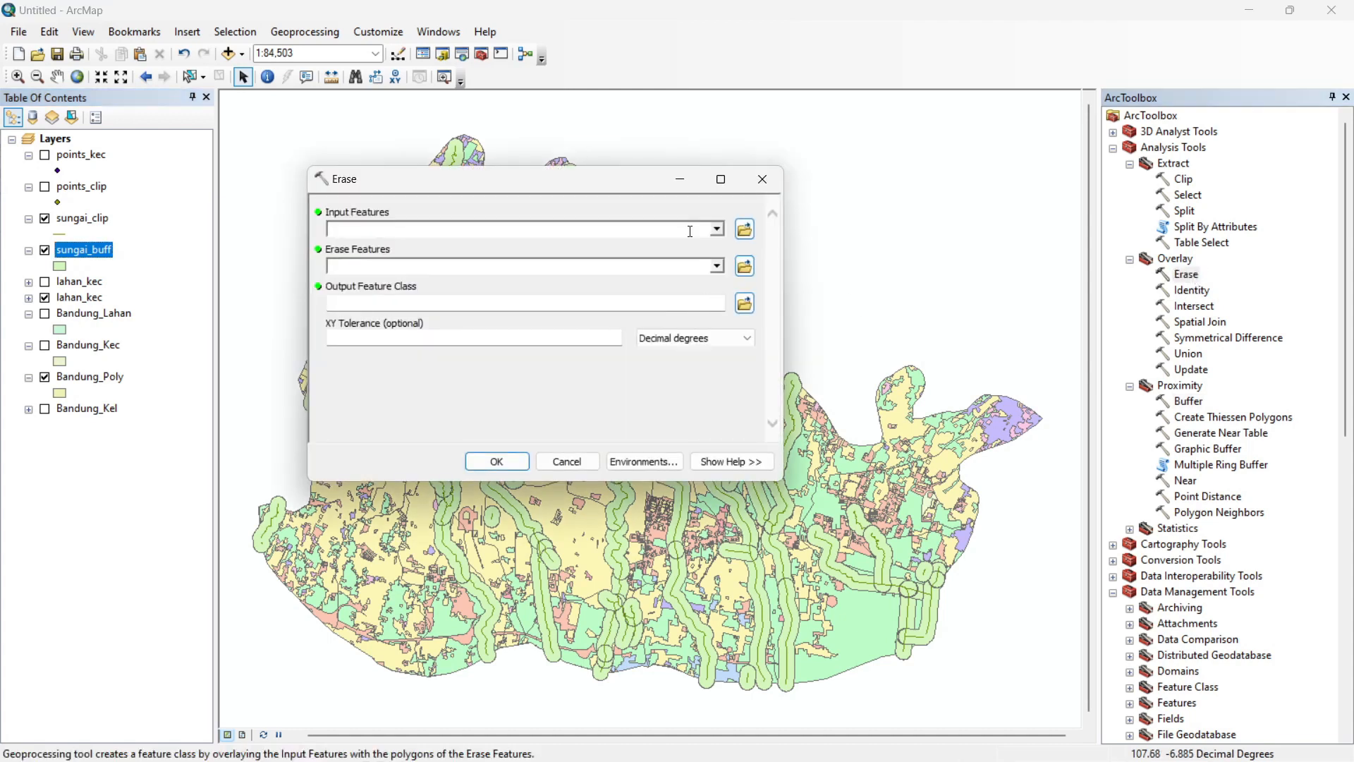
click(717, 233)
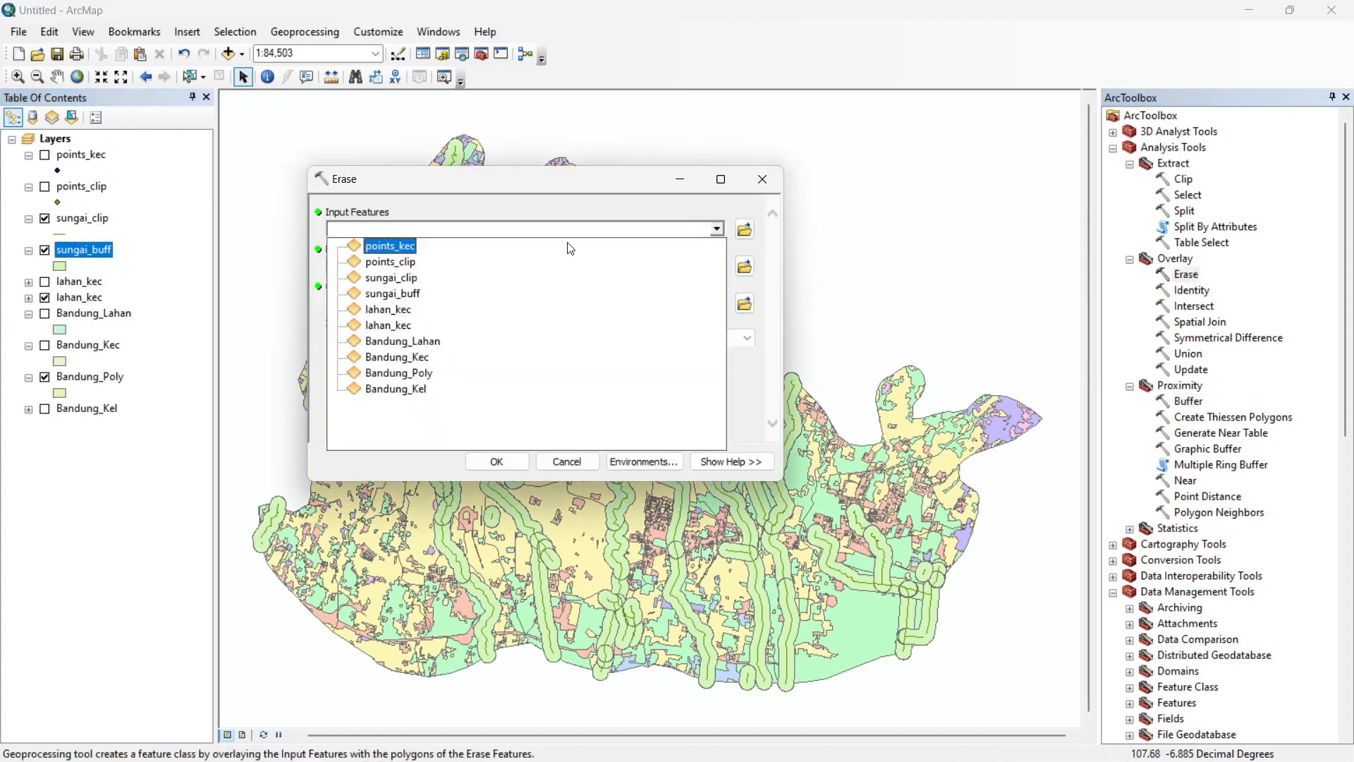
click(393, 311)
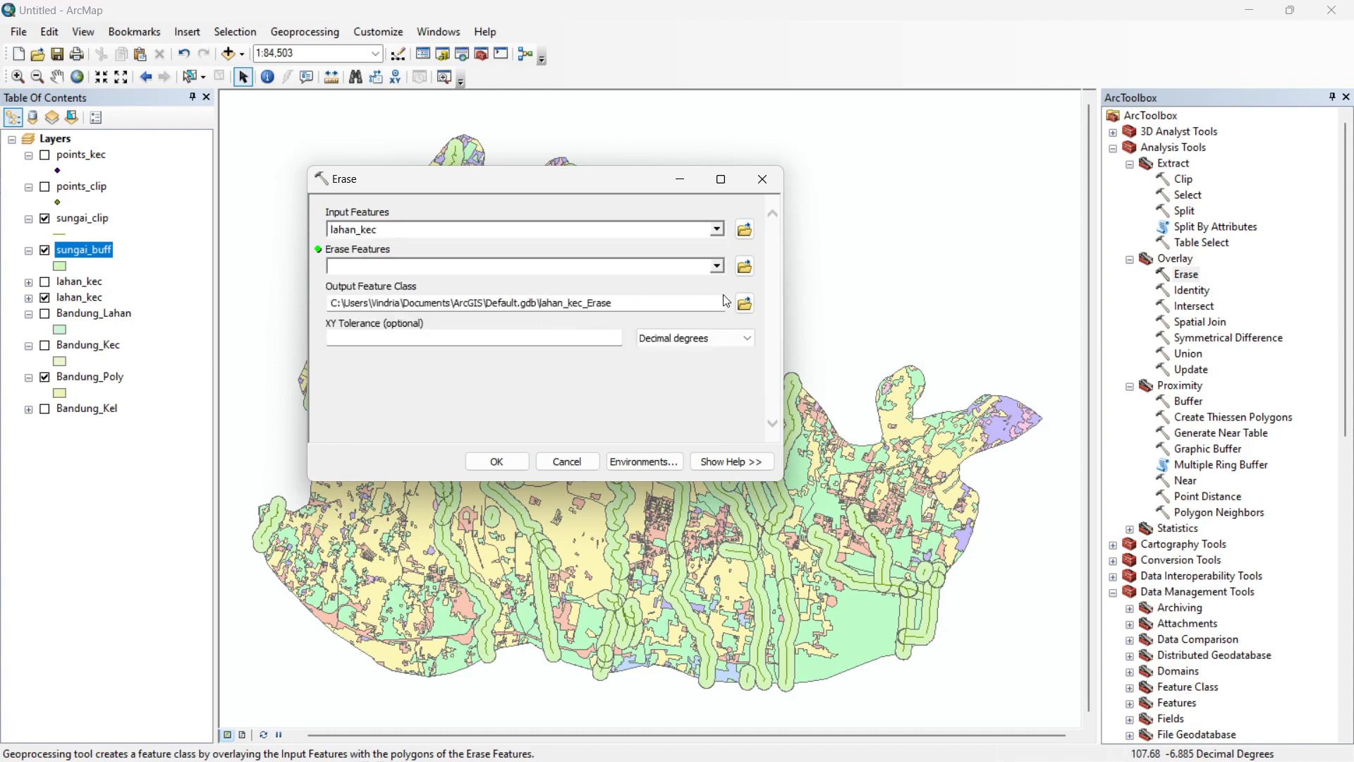
click(718, 267)
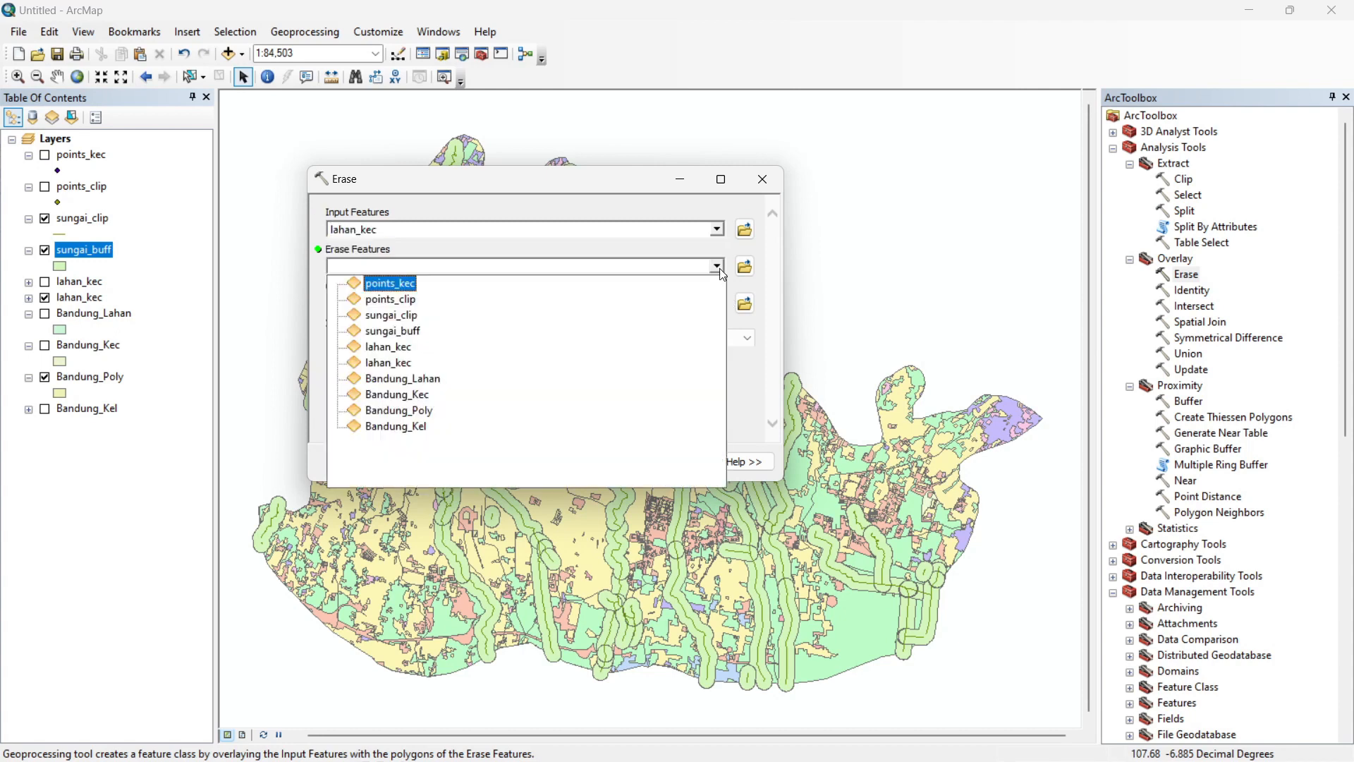
click(421, 334)
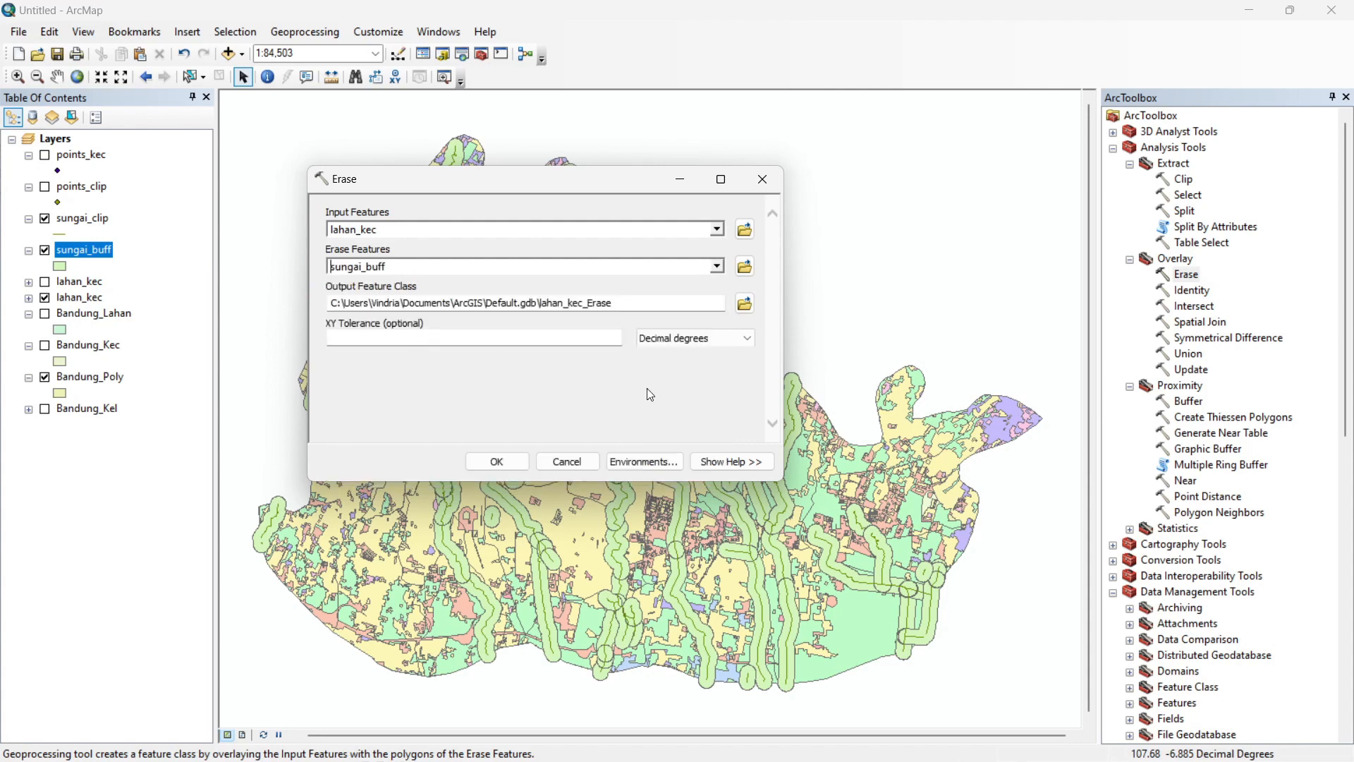
Set the output feature class to lahan_erase in the Vector Overlay folder and run the Erase
click(744, 303)
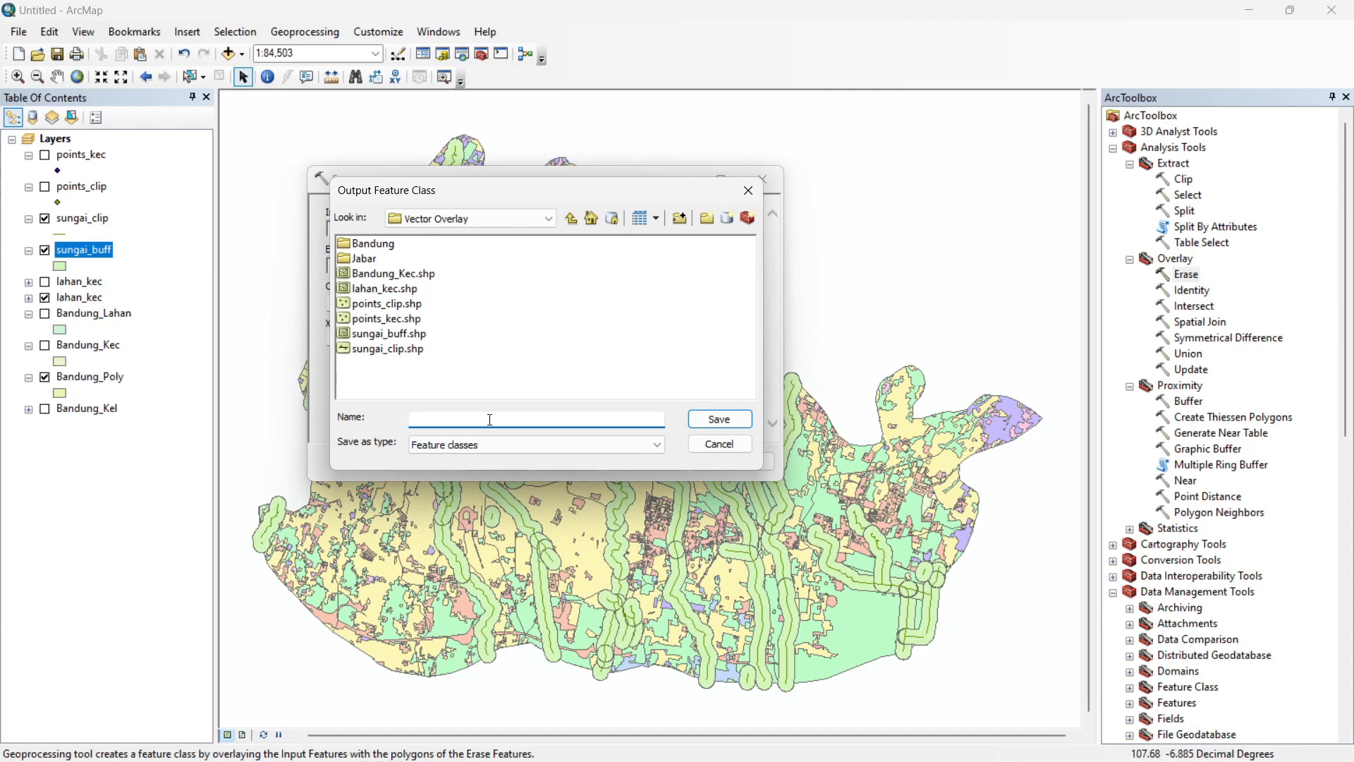
text(lahan_erase)
click(713, 421)
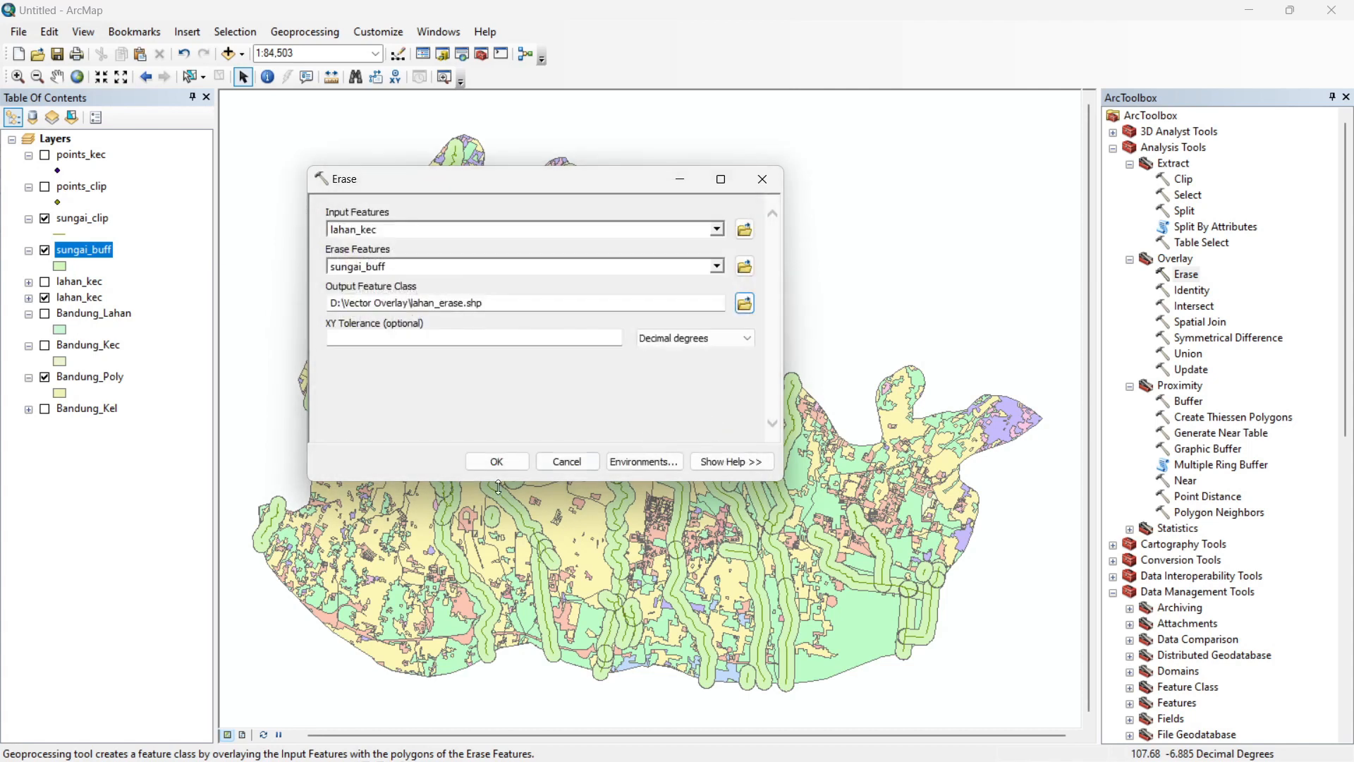
click(498, 462)
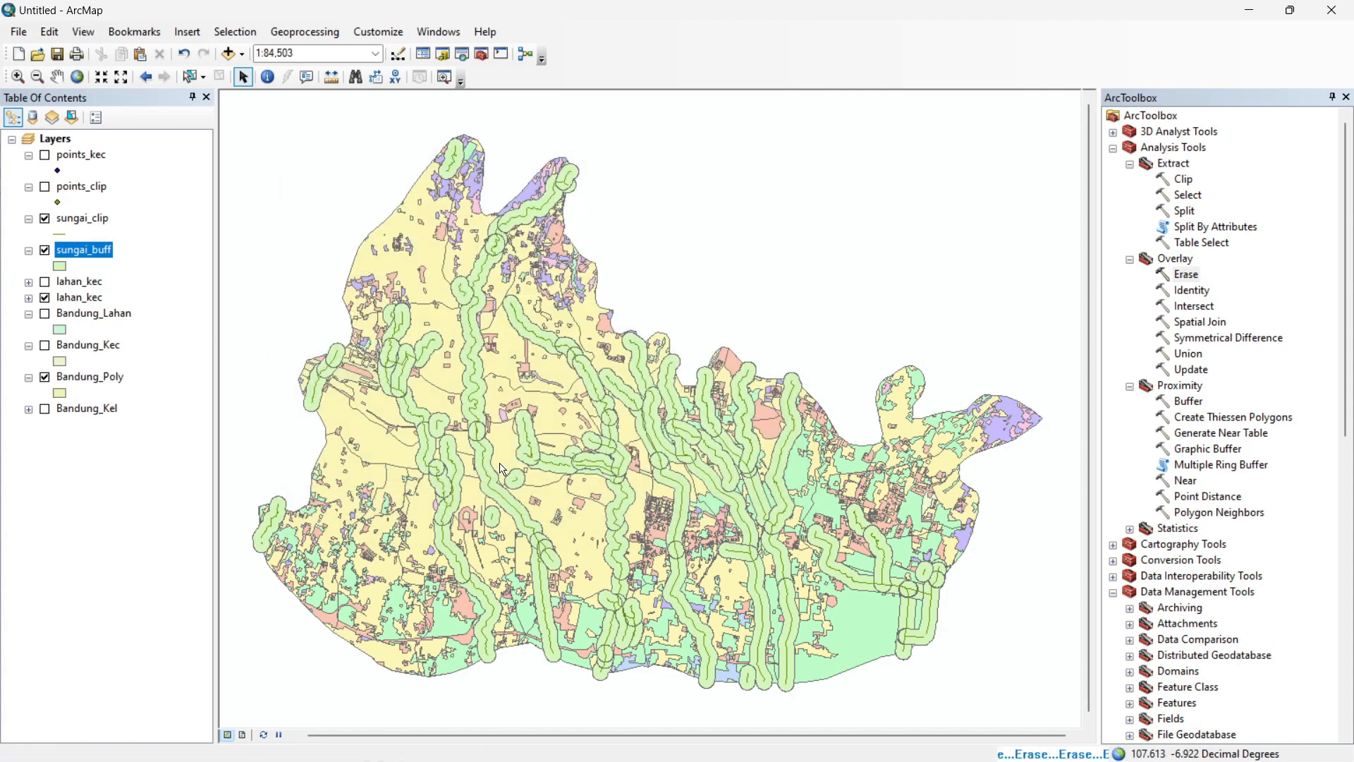
Hide the lahan_kec, Bandung_Poly and sungai_buff layers to inspect lahan_erase beneath the clipped rivers
click(45, 329)
click(45, 410)
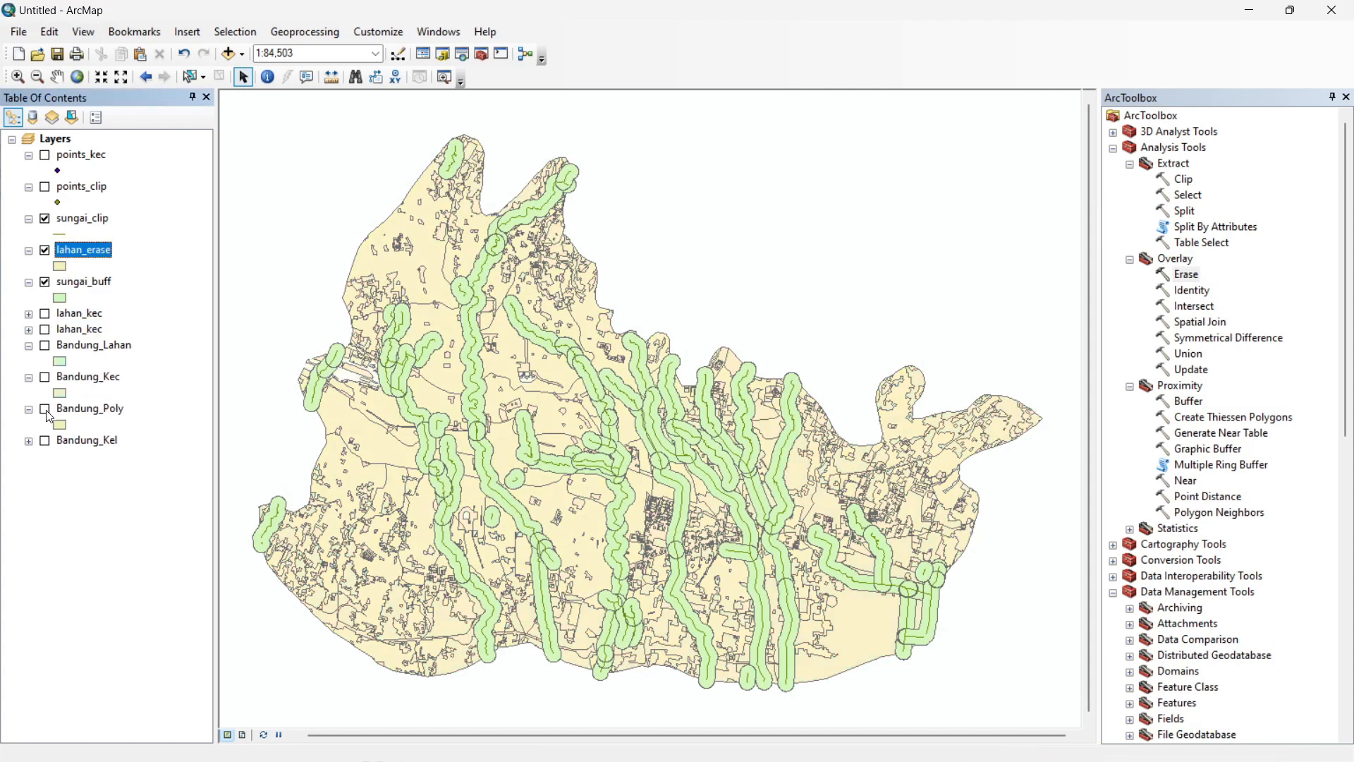
click(46, 283)
click(45, 252)
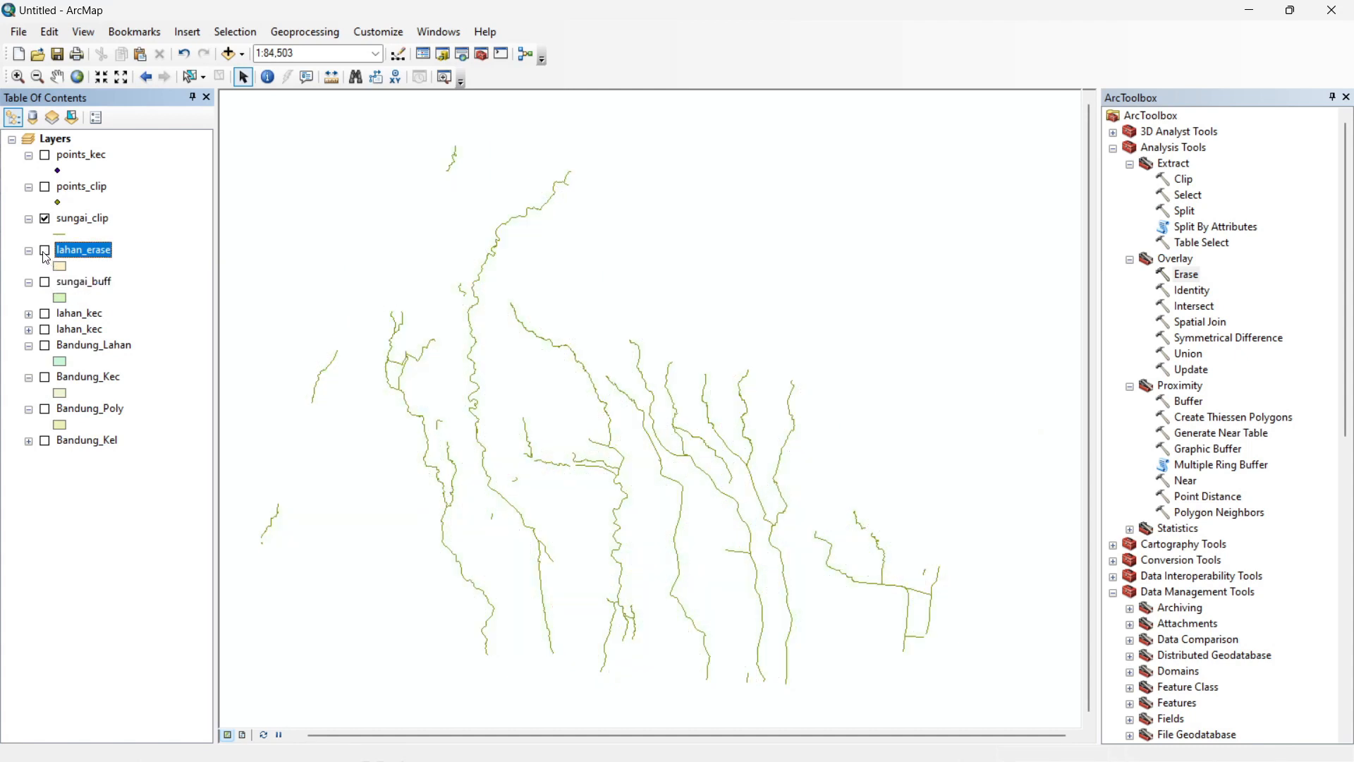
click(46, 252)
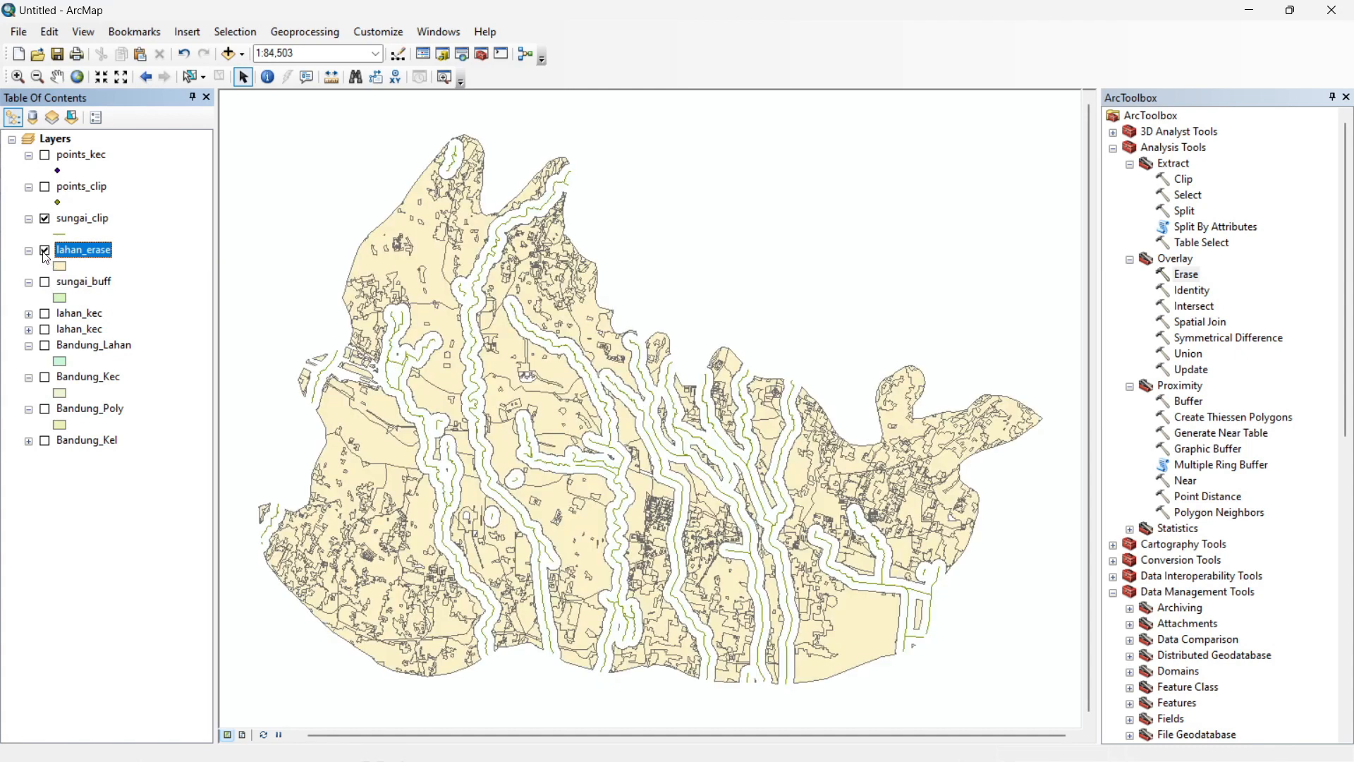
Compare lahan_erase with sungai_buff, hide both layers, and display the lahan_kec layer coloured by district
click(46, 252)
click(45, 285)
click(46, 285)
click(45, 252)
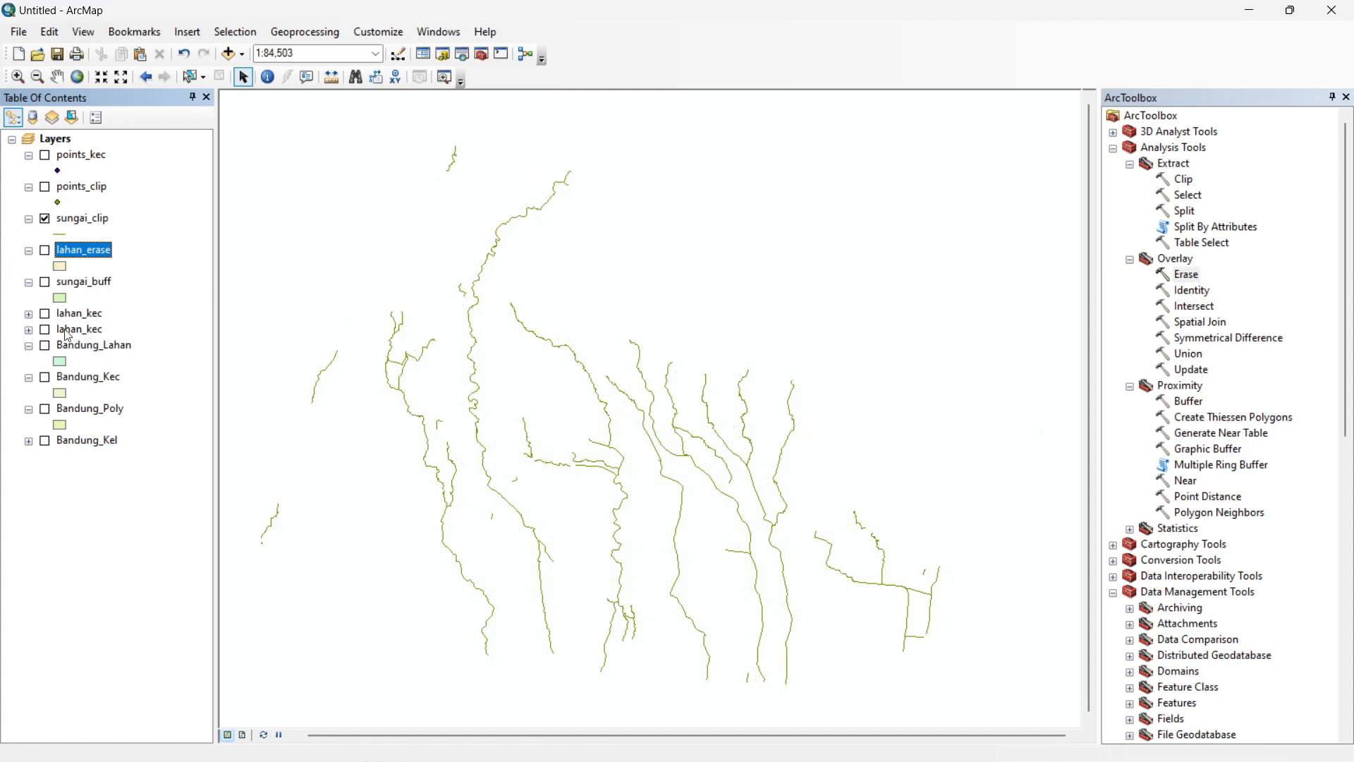
click(45, 314)
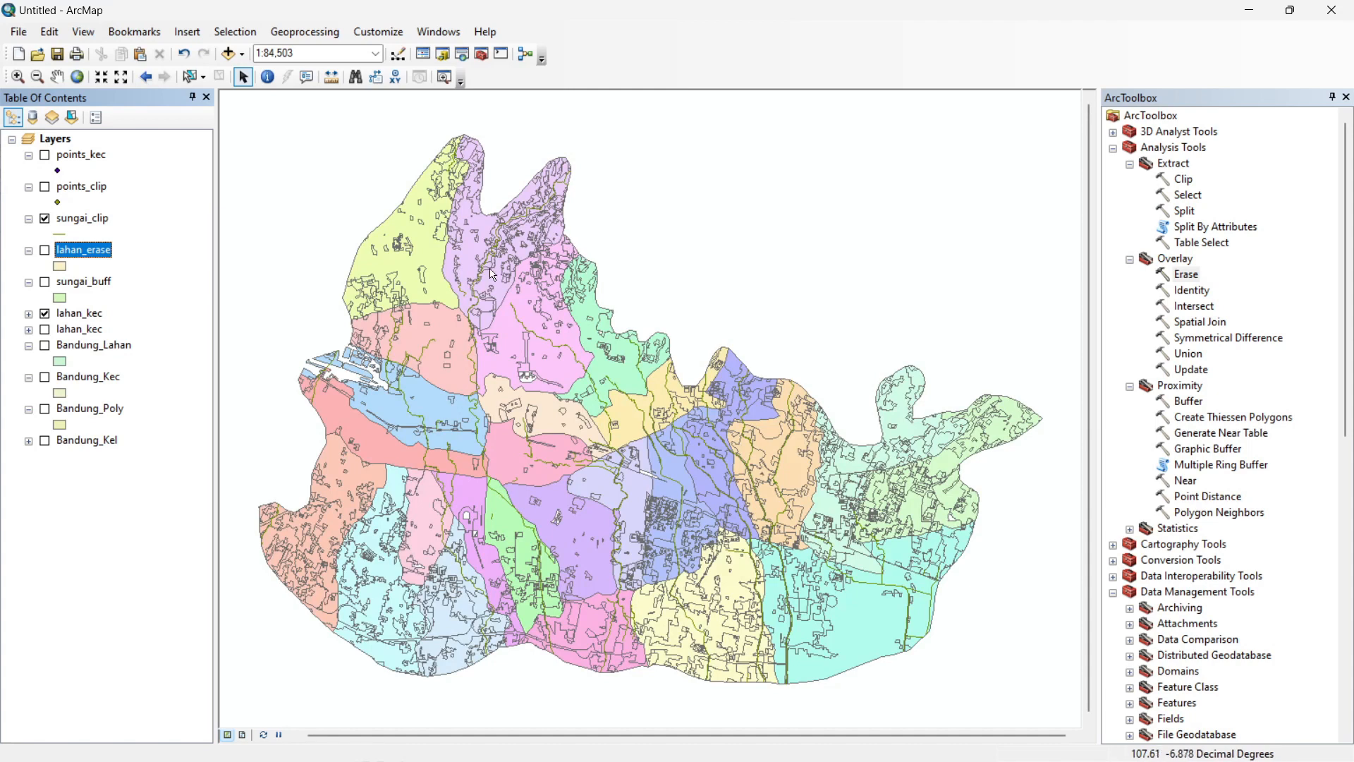
Add a Double field named Luas to the lahan_kec attribute table, and widen the table window
right_click(97, 319)
click(182, 371)
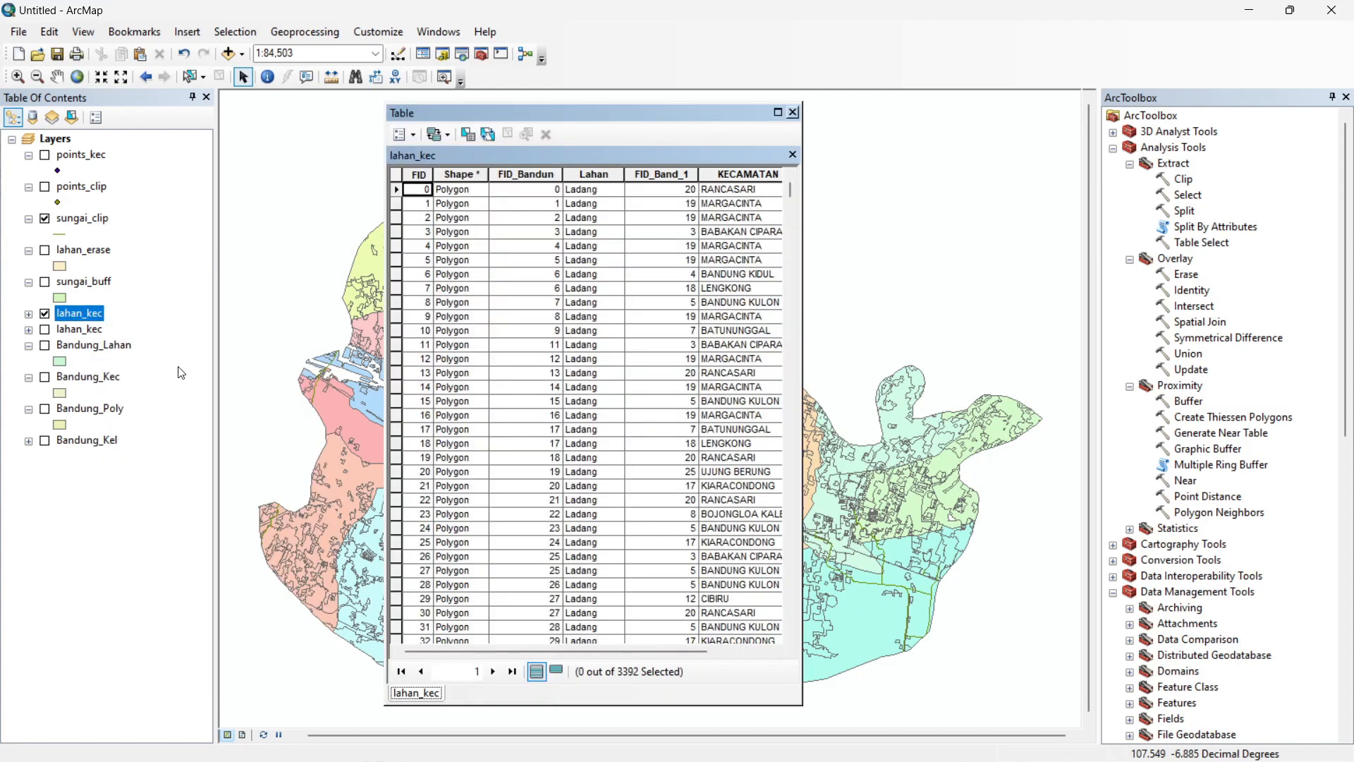
drag(536, 651, 606, 651)
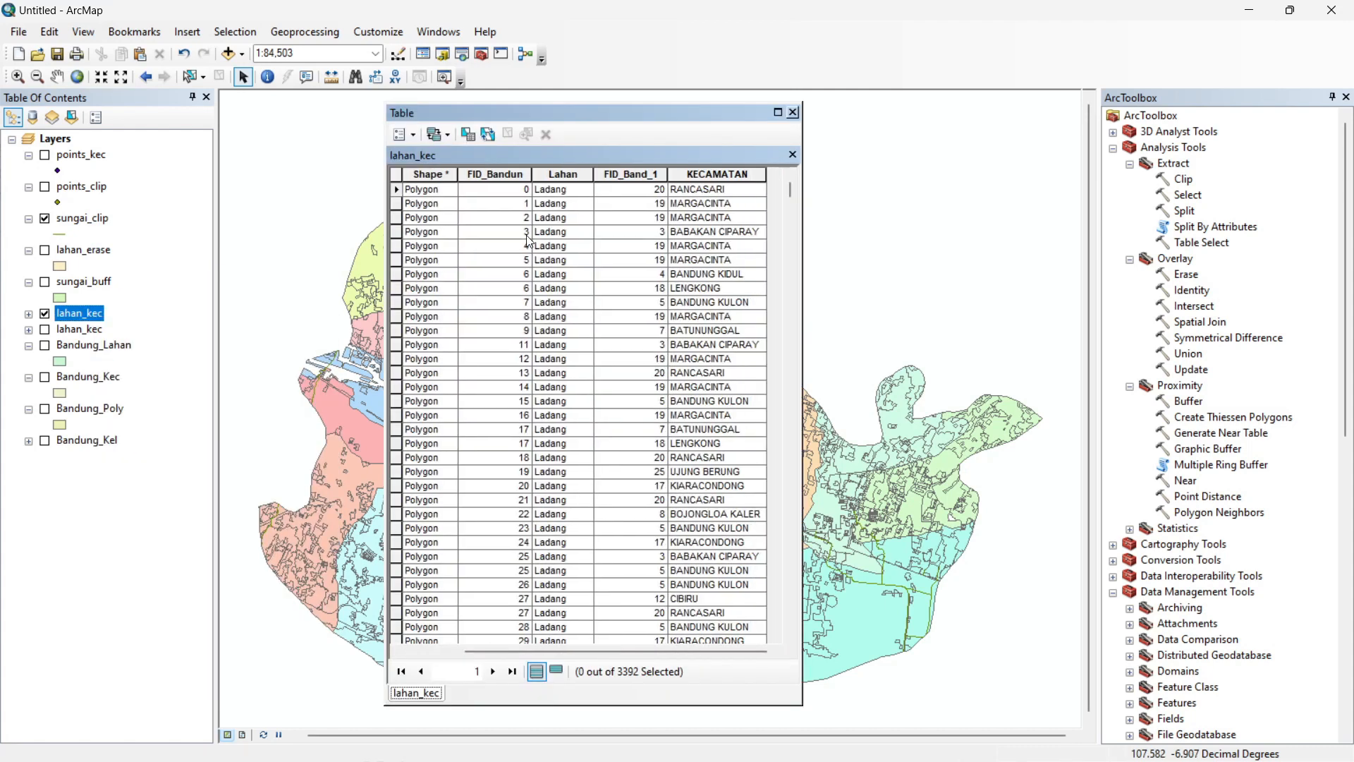
click(413, 135)
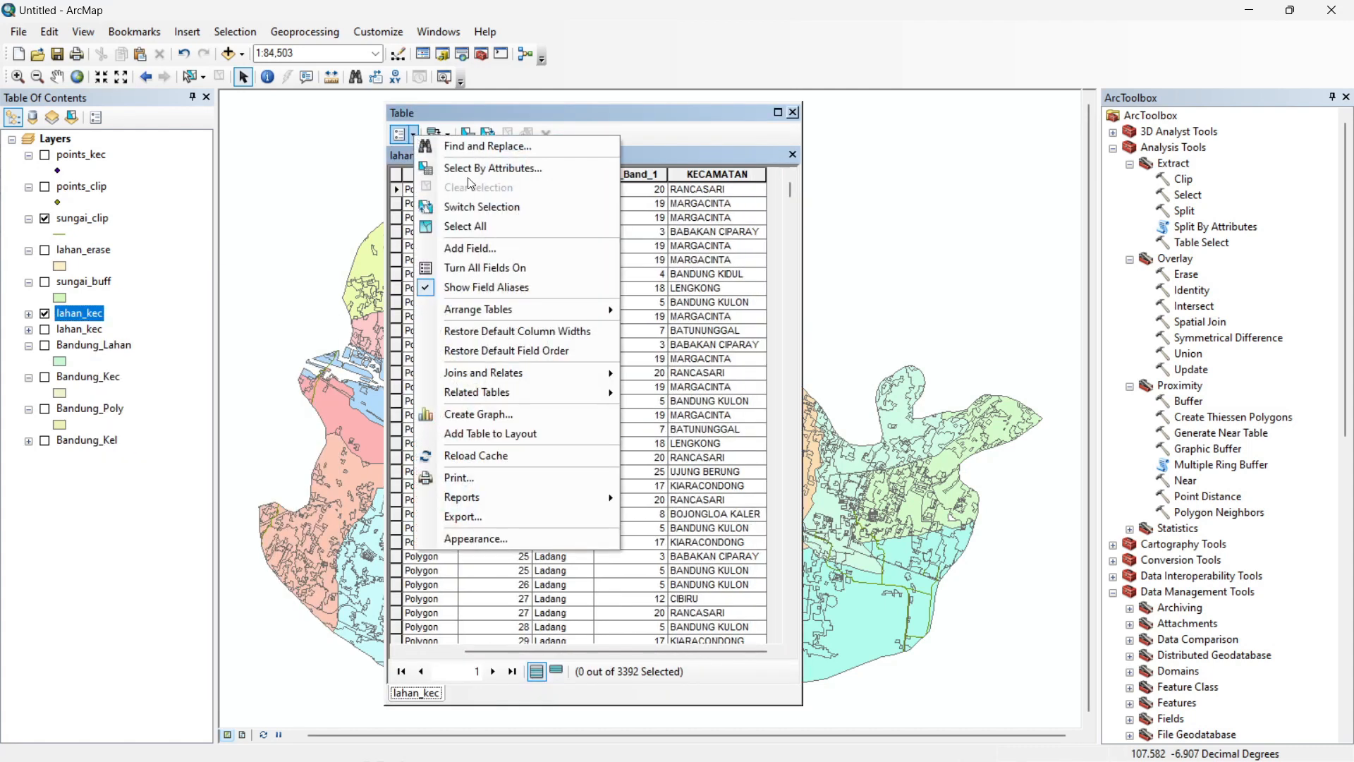
click(531, 250)
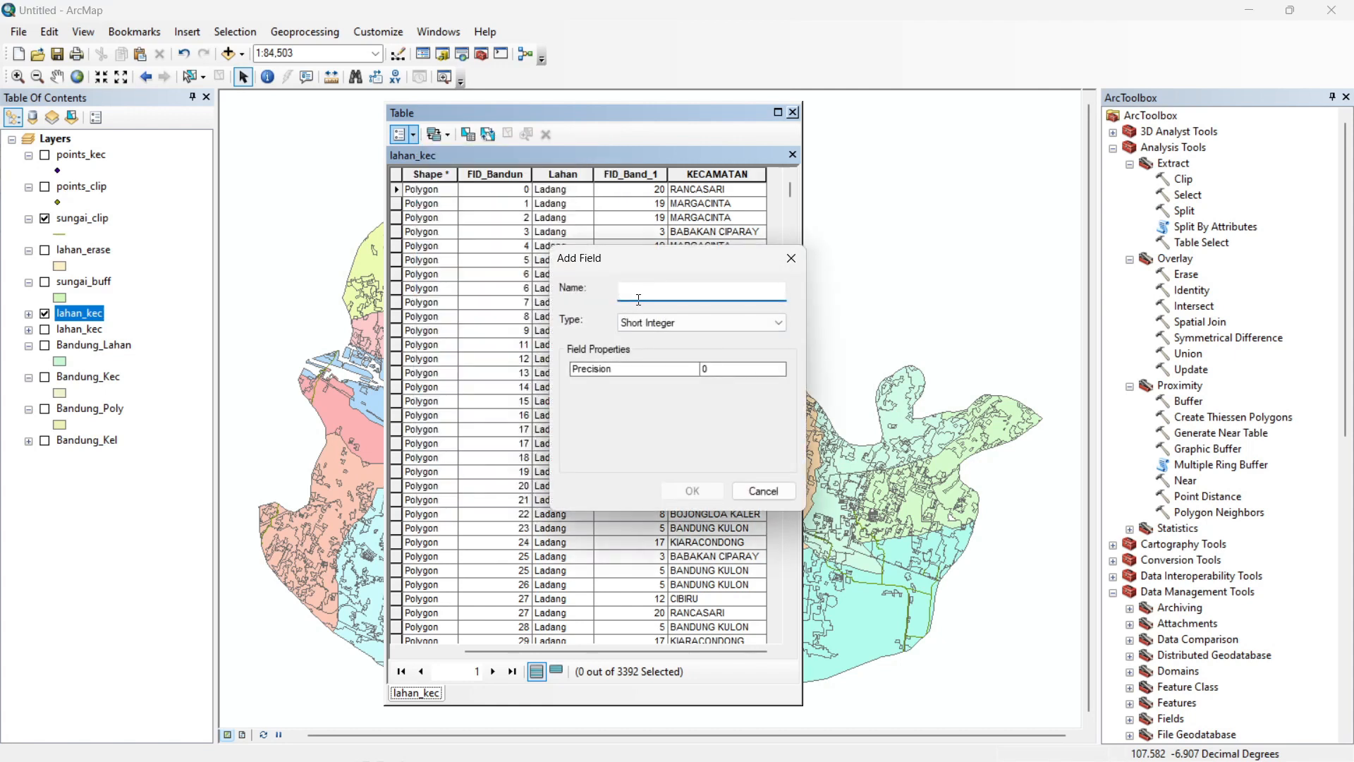
text(Luas)
click(769, 323)
click(673, 373)
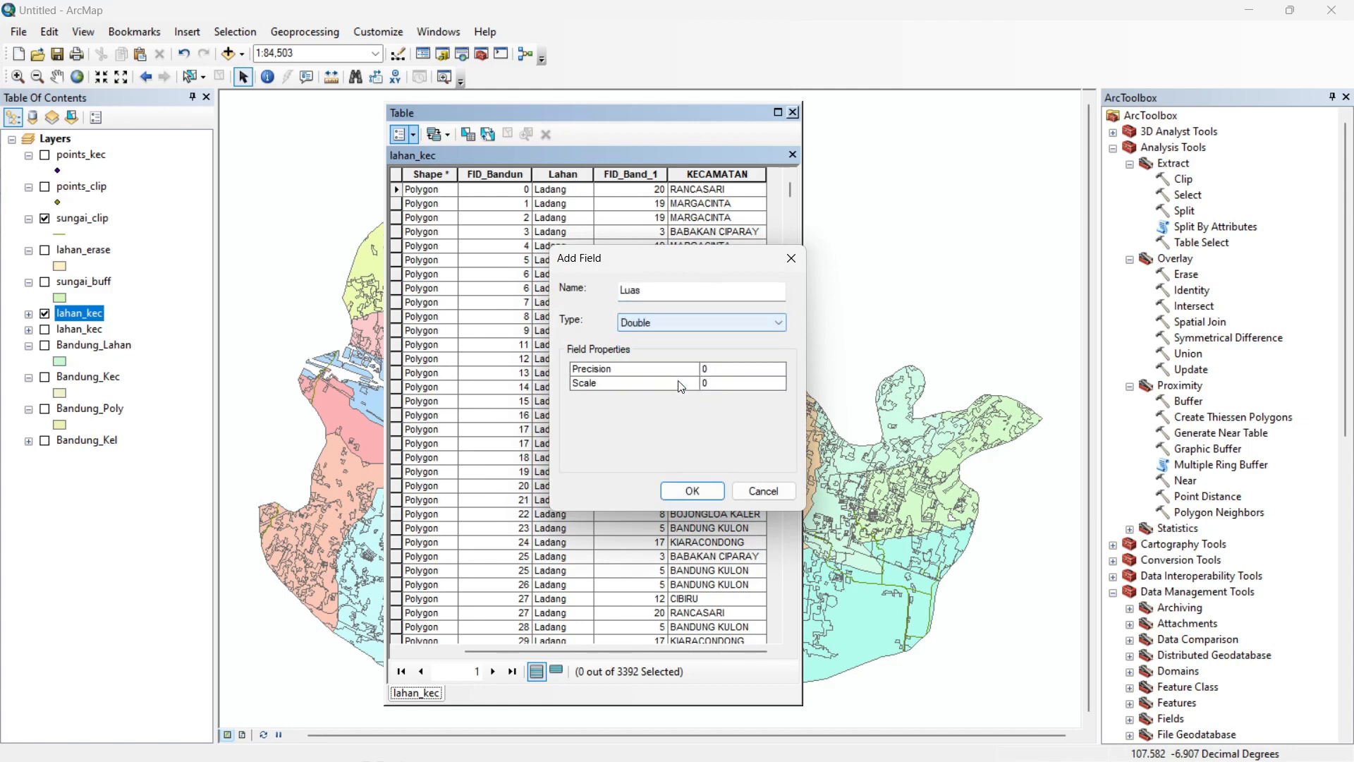
click(675, 490)
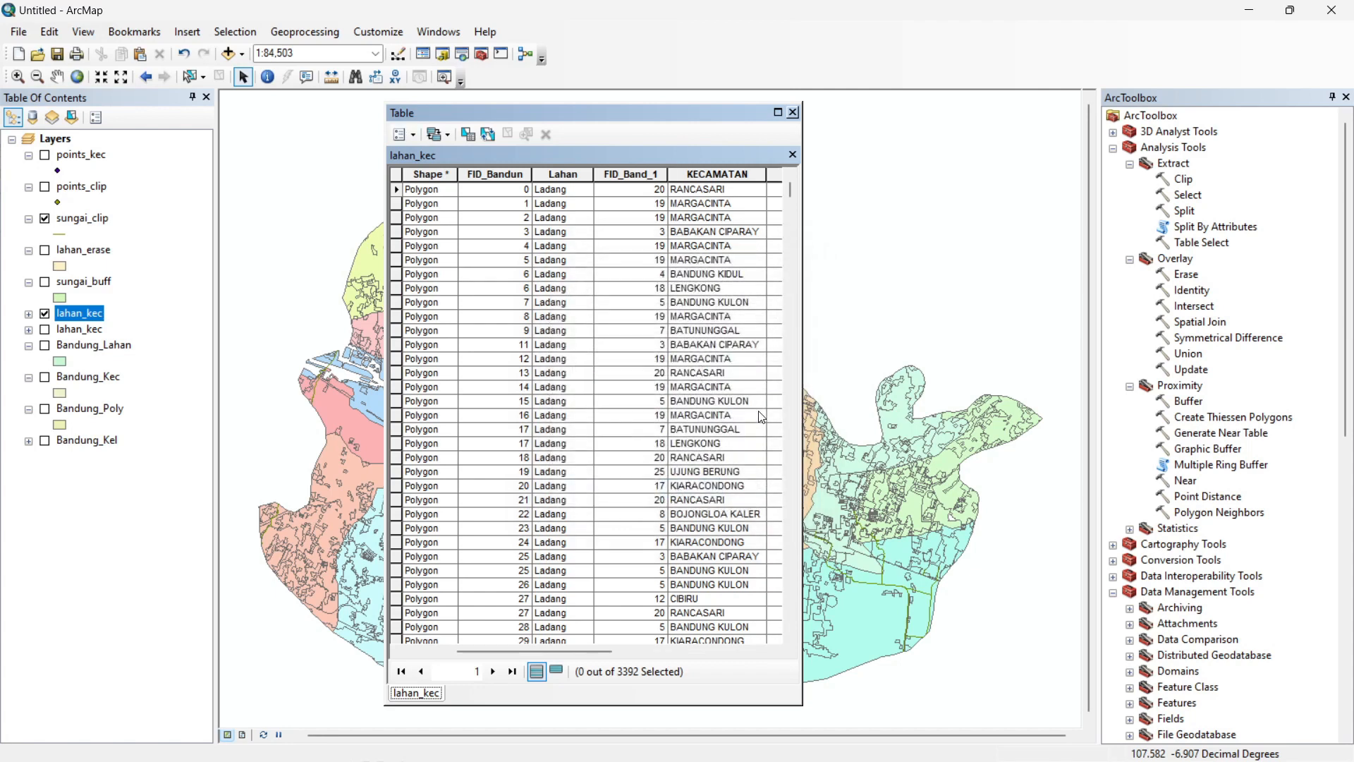
drag(802, 373, 1063, 373)
Try to calculate the polygon areas in the Luas field with Calculate Geometry
right_click(910, 175)
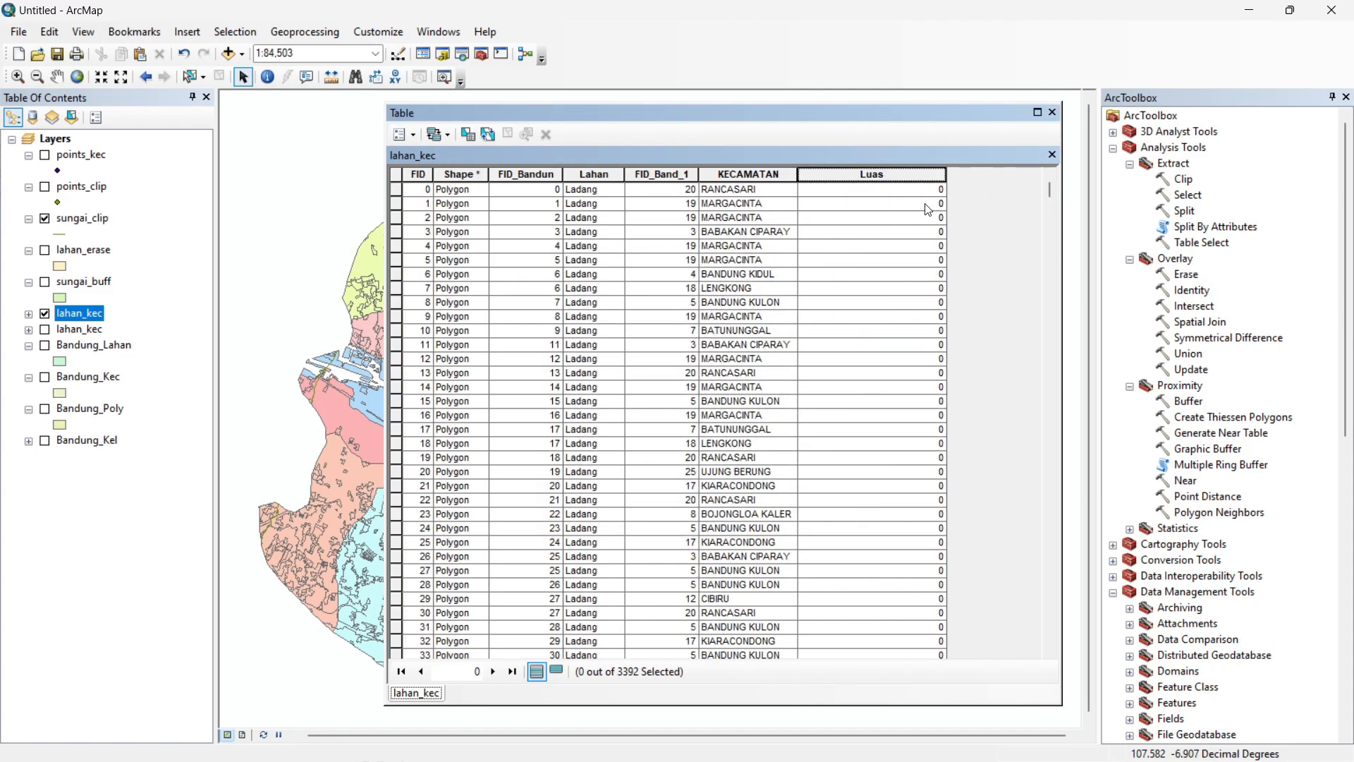
right_click(864, 173)
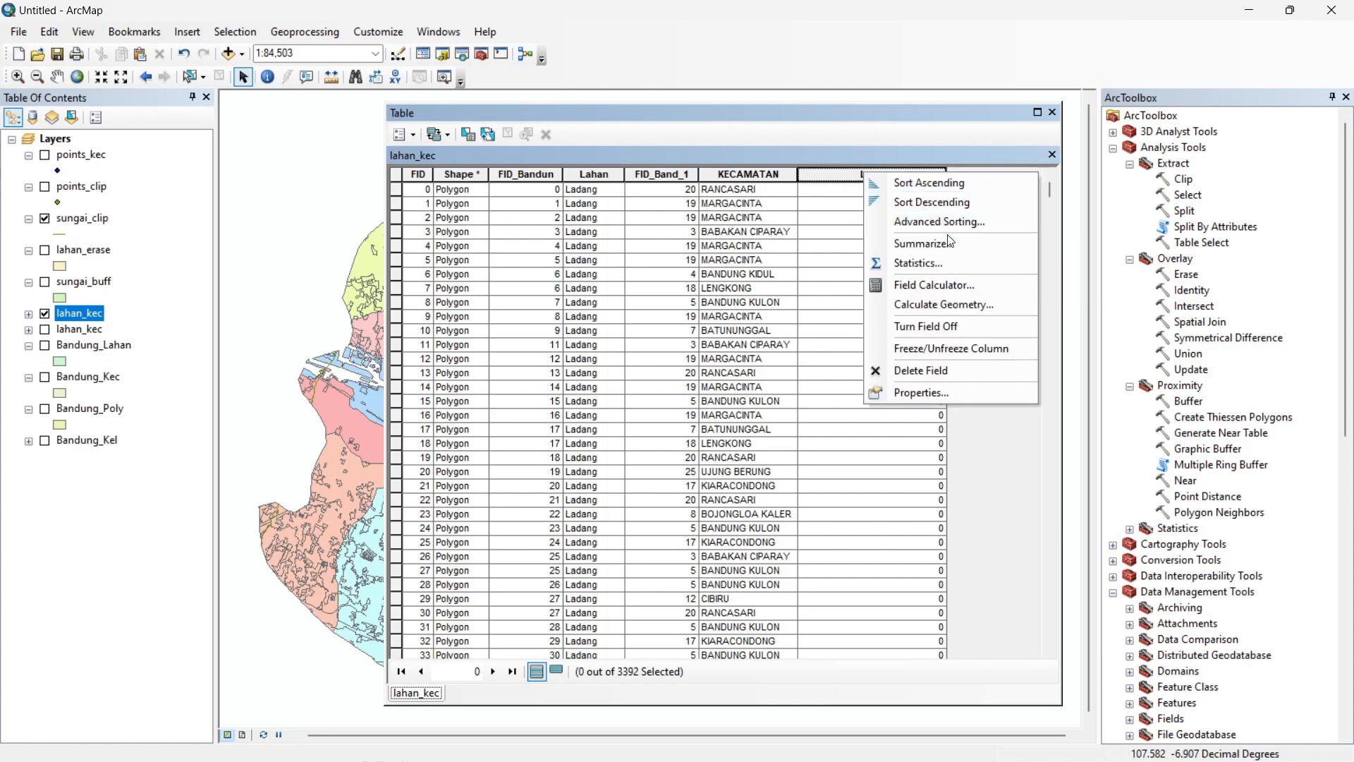
click(961, 304)
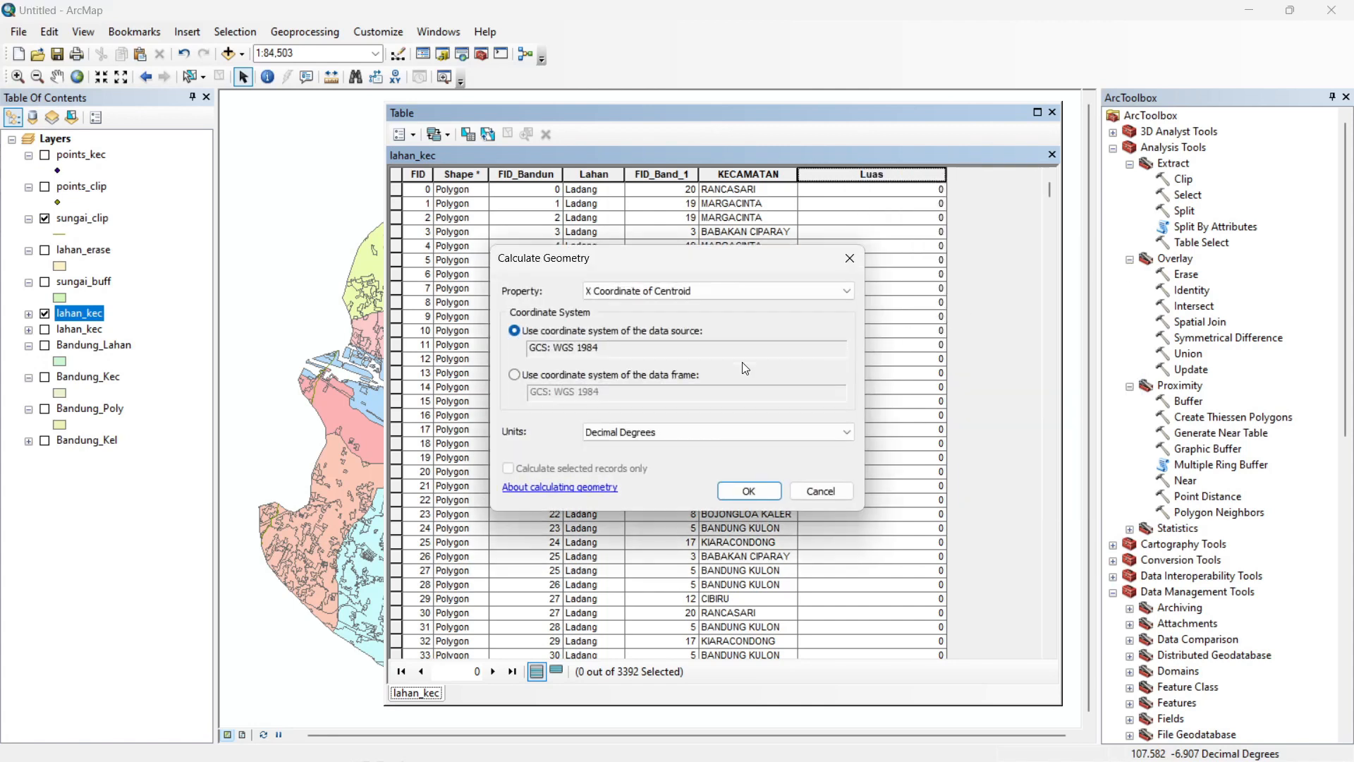
click(837, 294)
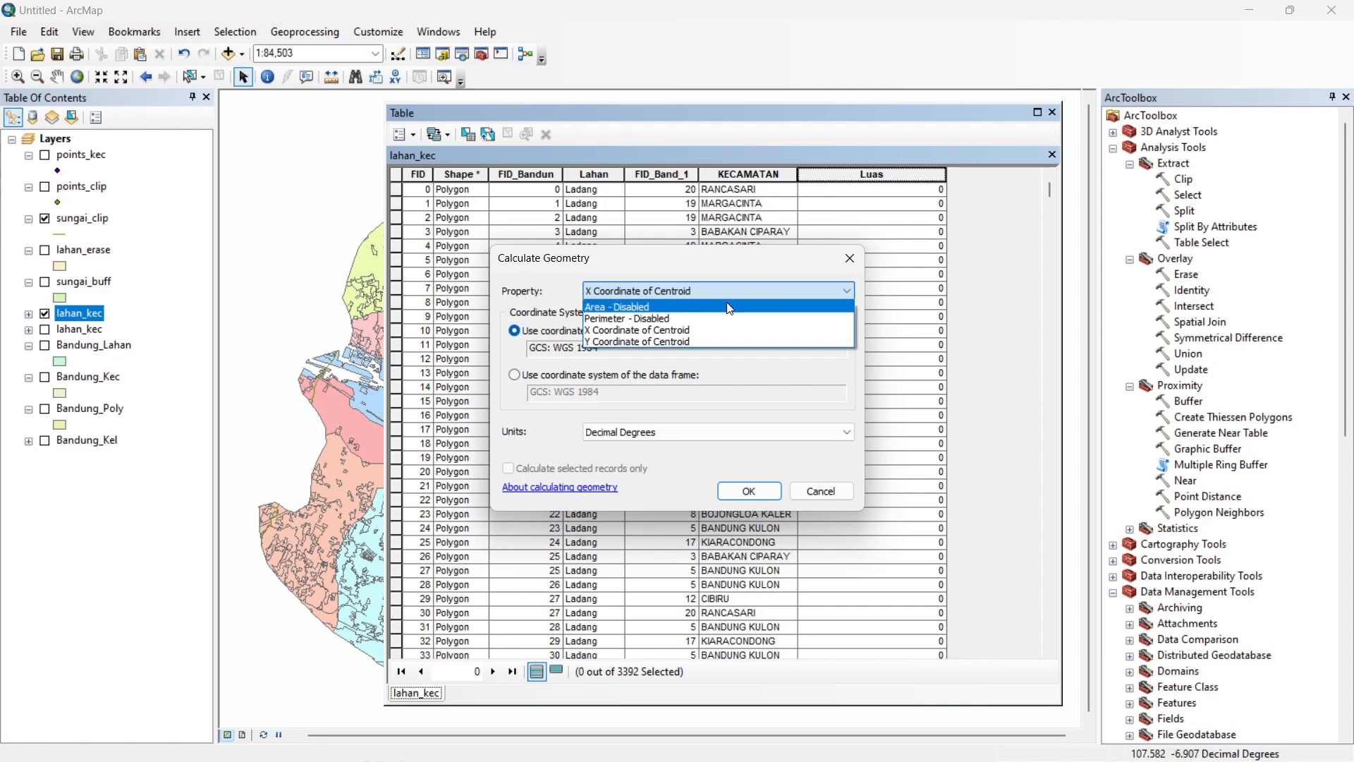
click(706, 268)
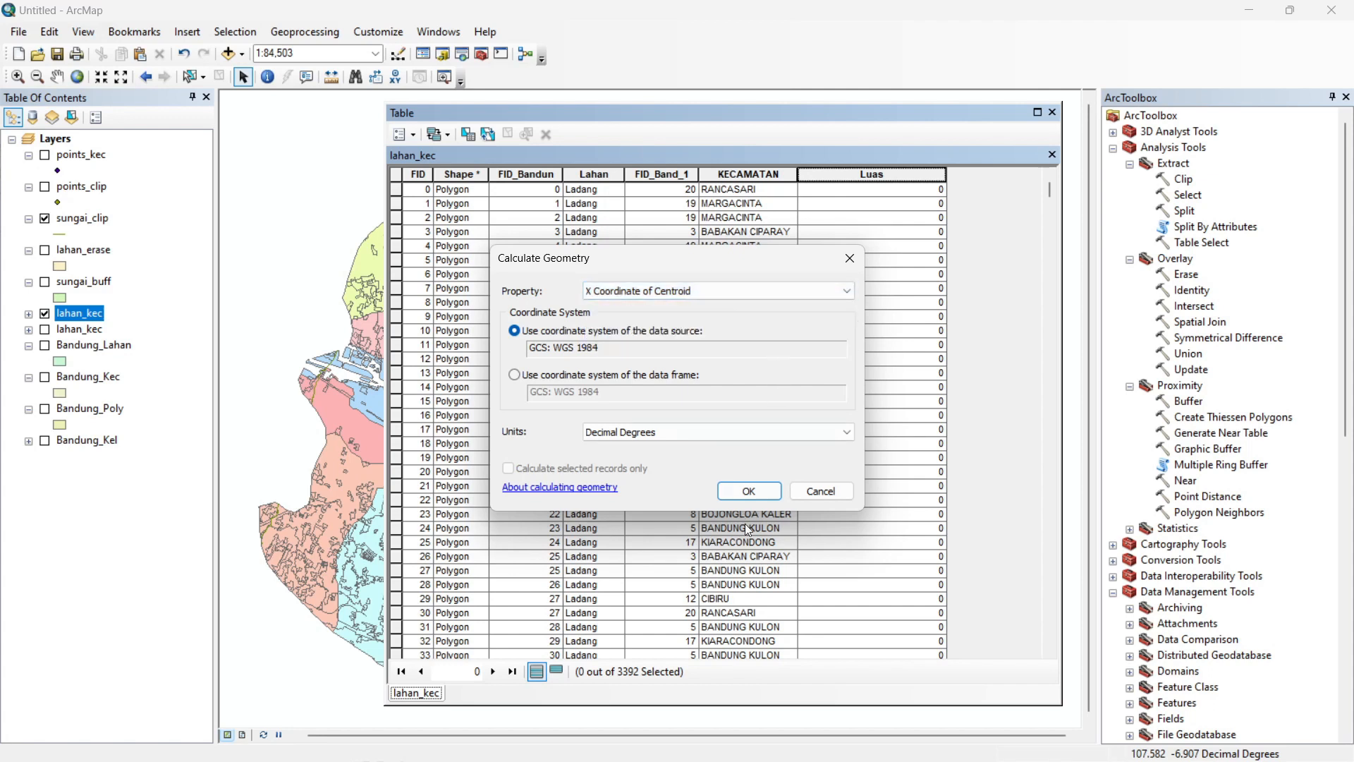
click(821, 491)
Set the Layers data frame's coordinate system to the projected world system Mercator (world)
click(56, 138)
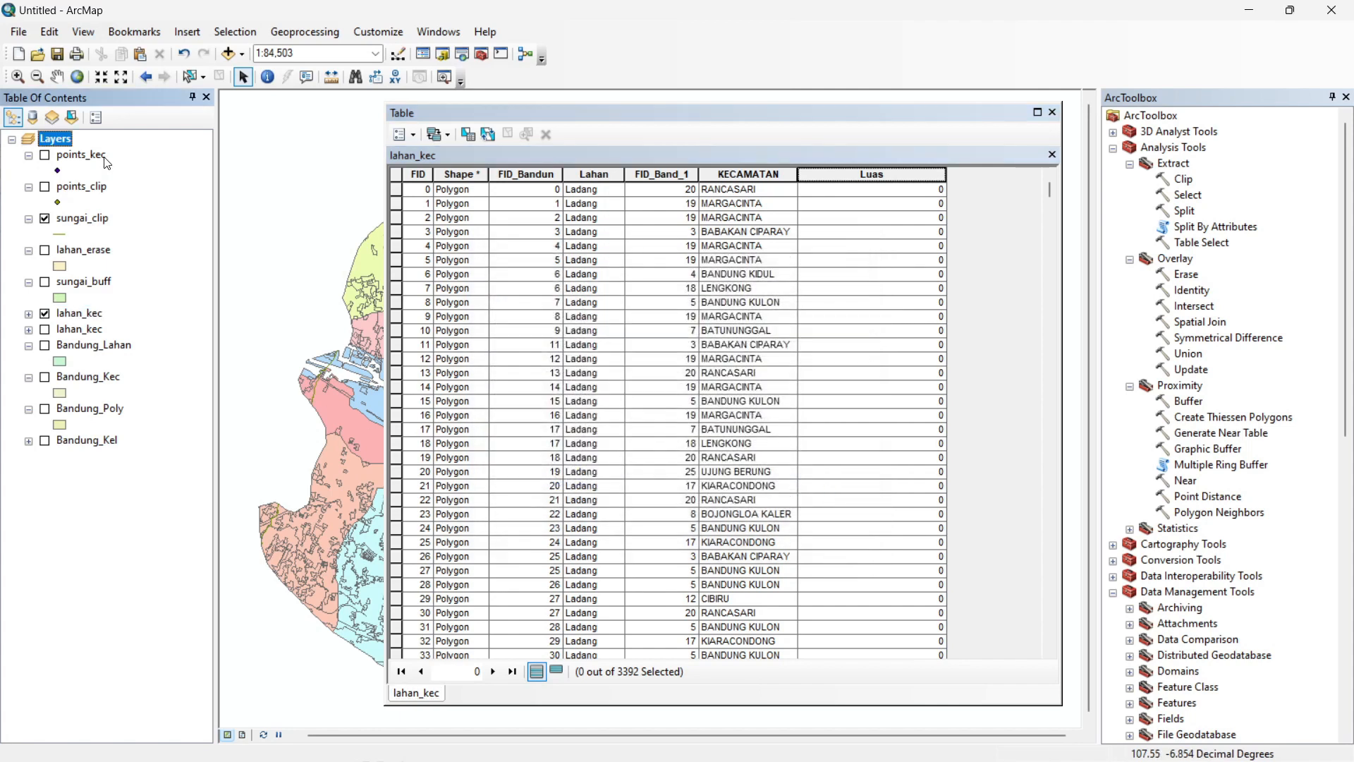
click(61, 138)
double_click(60, 139)
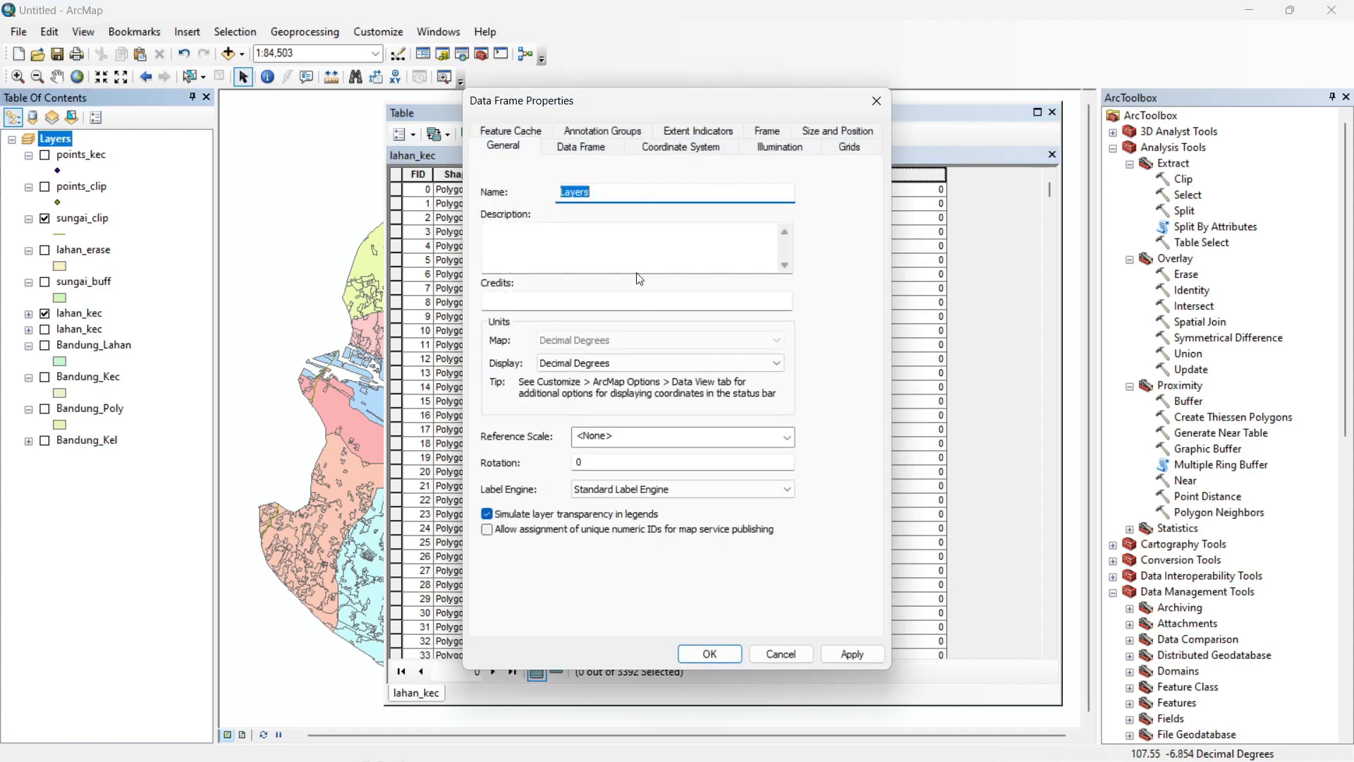
click(678, 148)
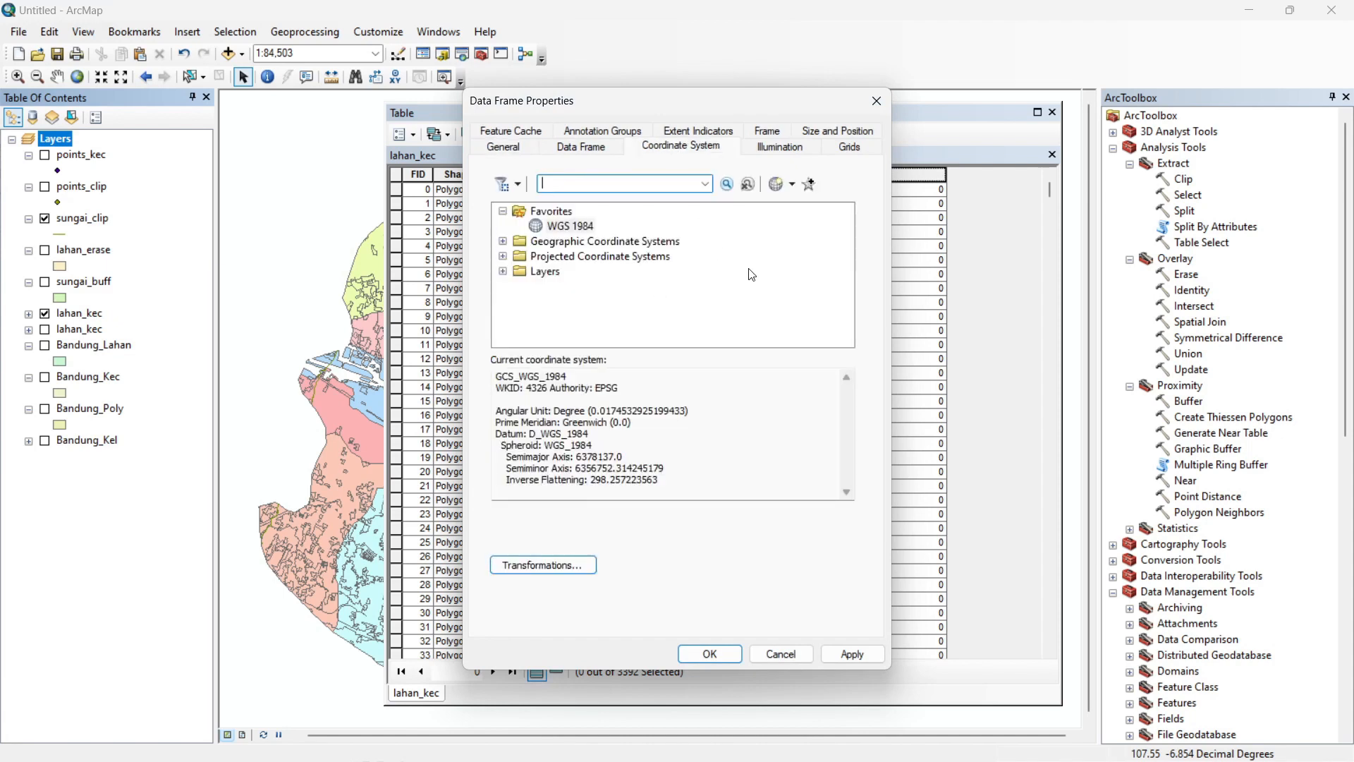
click(503, 256)
scroll(605, 281, down, 2)
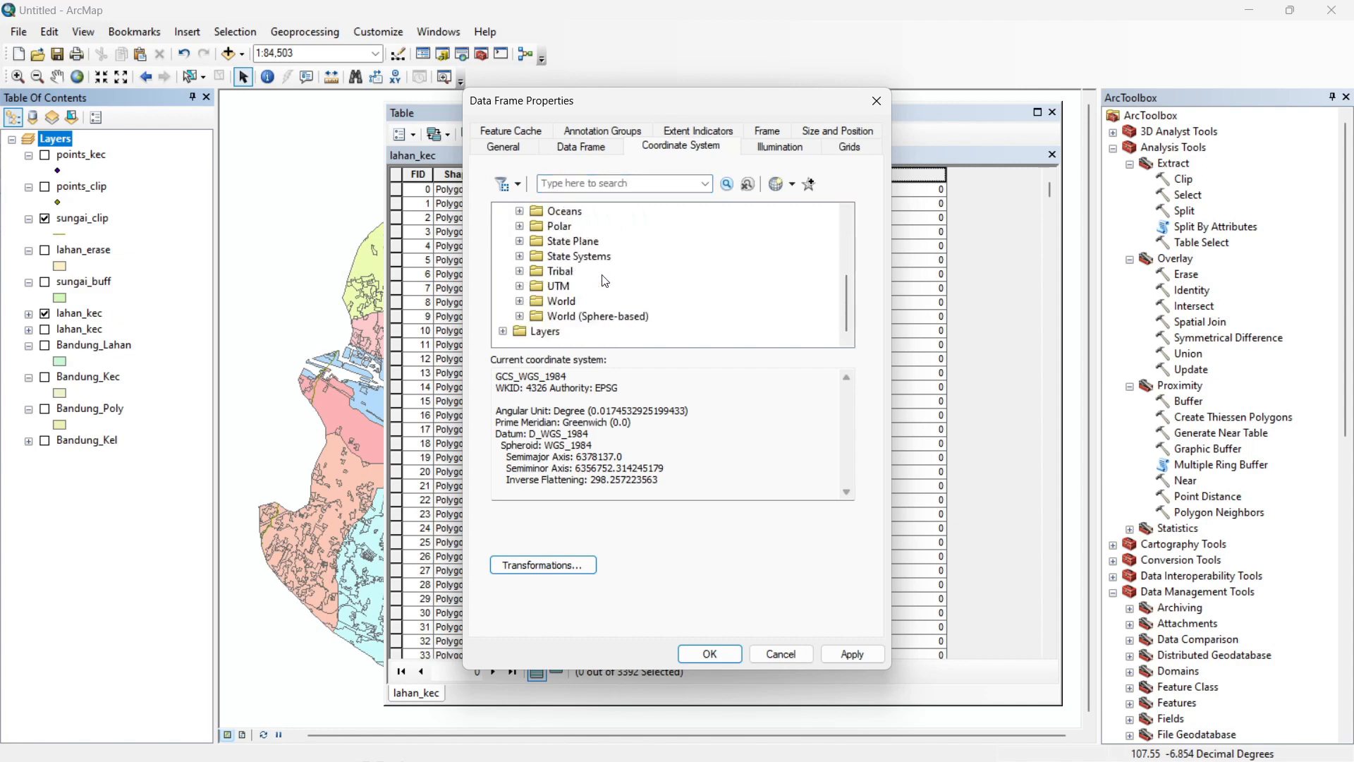
click(519, 302)
scroll(638, 288, down, 3)
scroll(639, 288, down, 4)
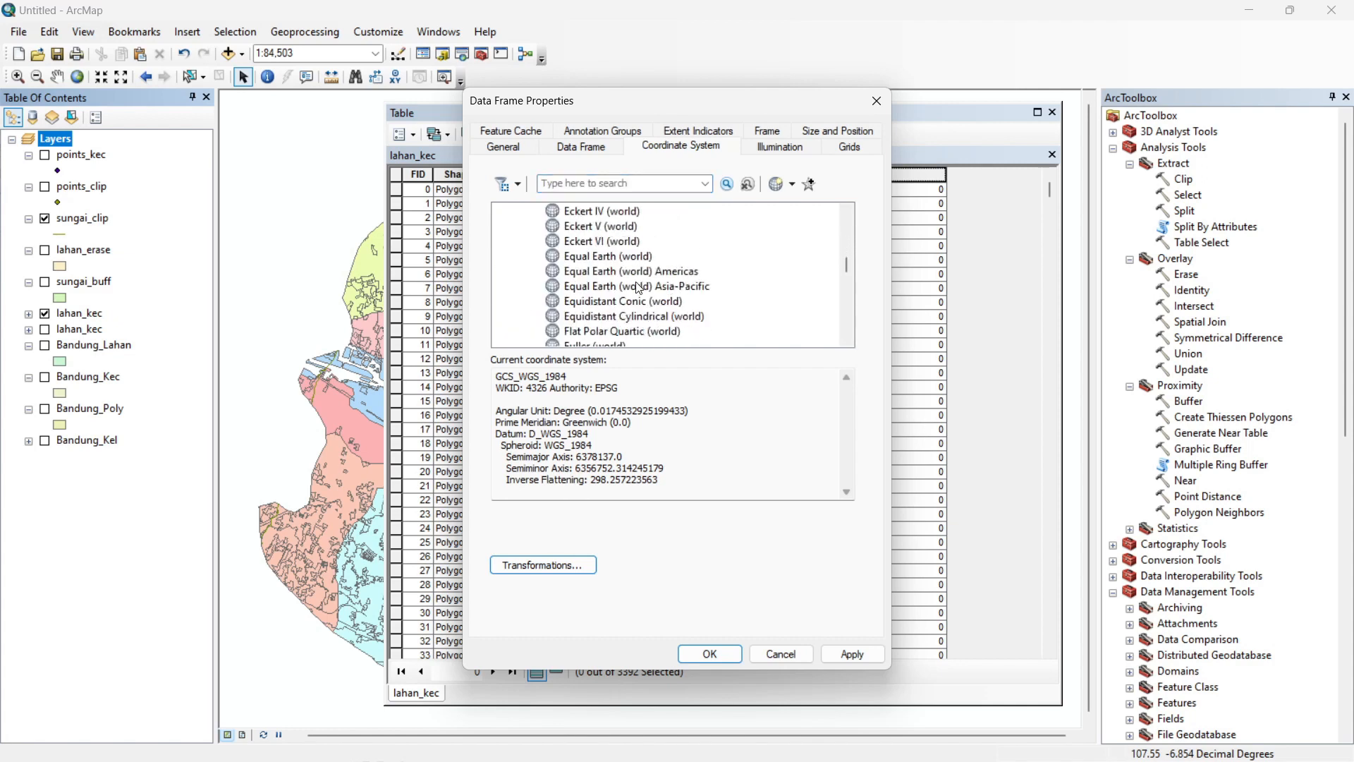
scroll(638, 288, down, 2)
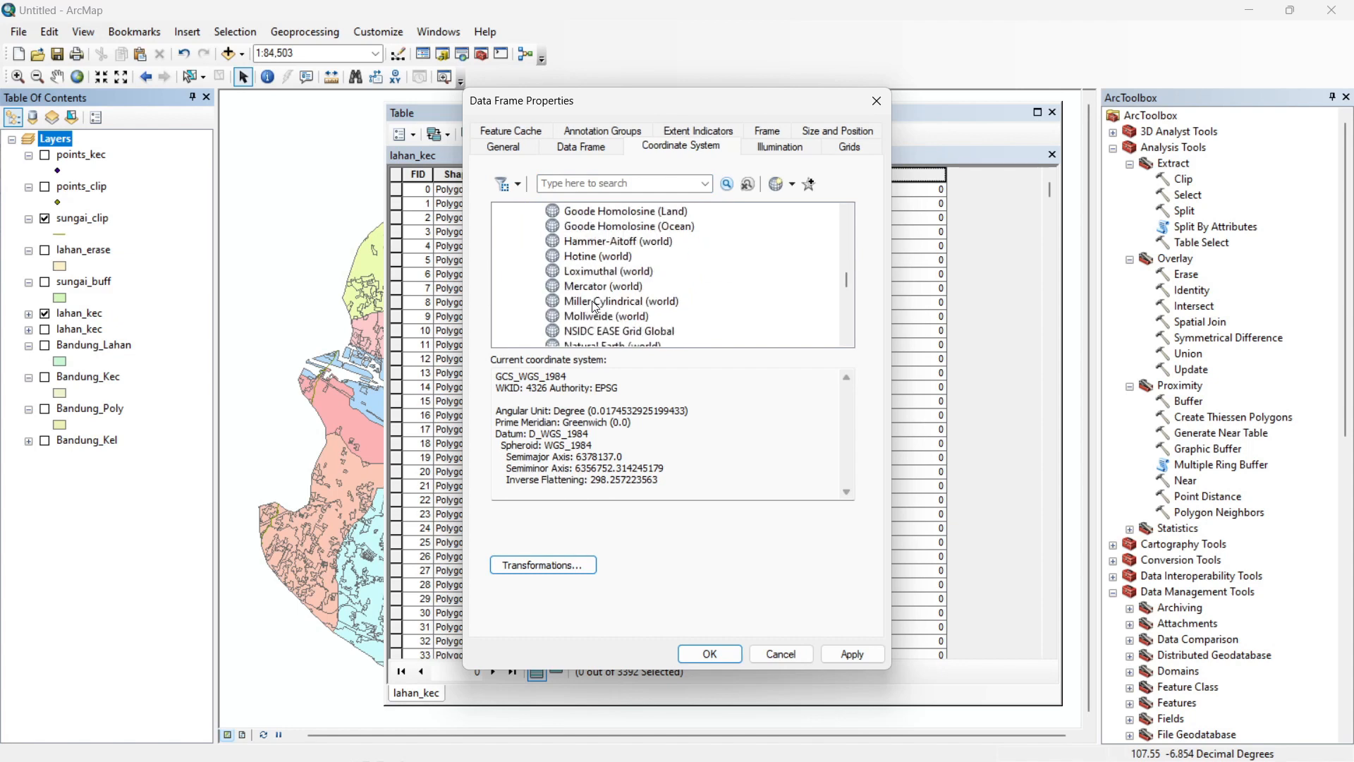
click(604, 287)
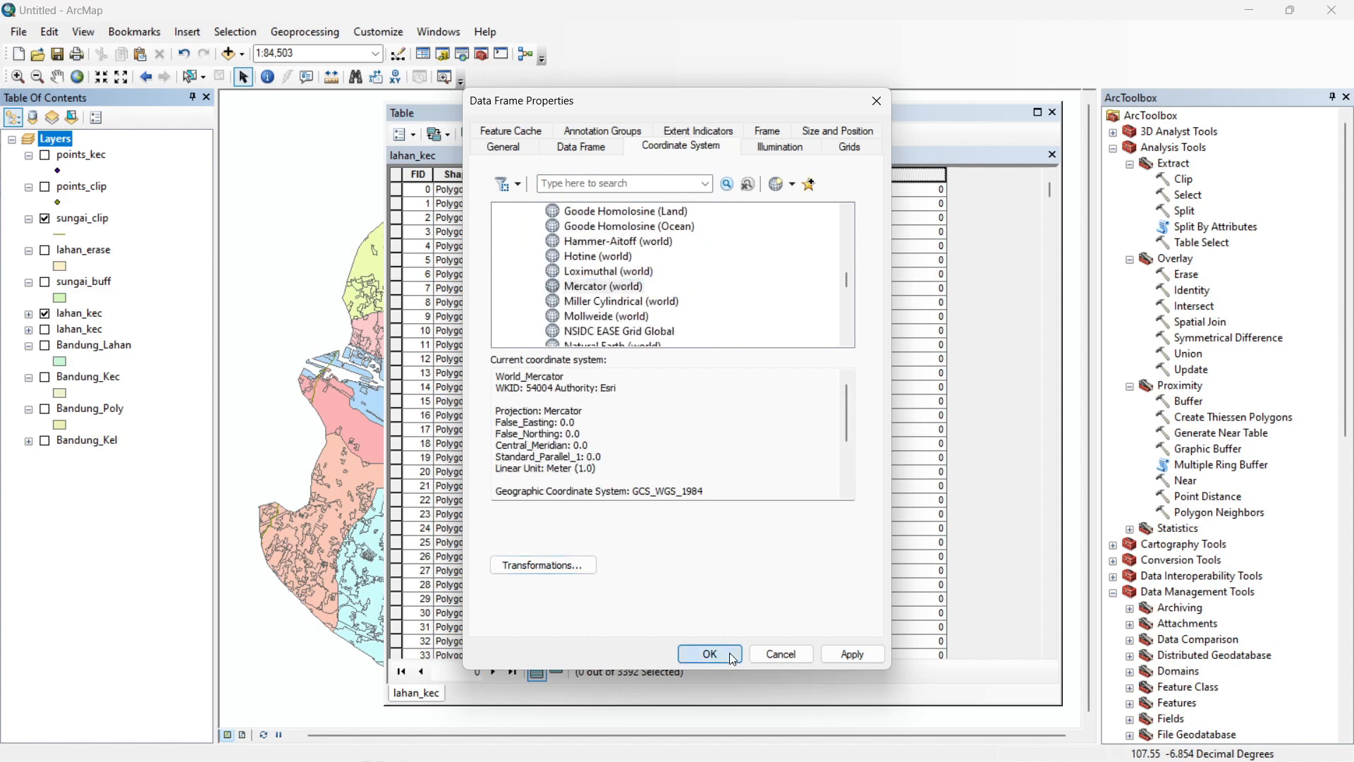
click(706, 654)
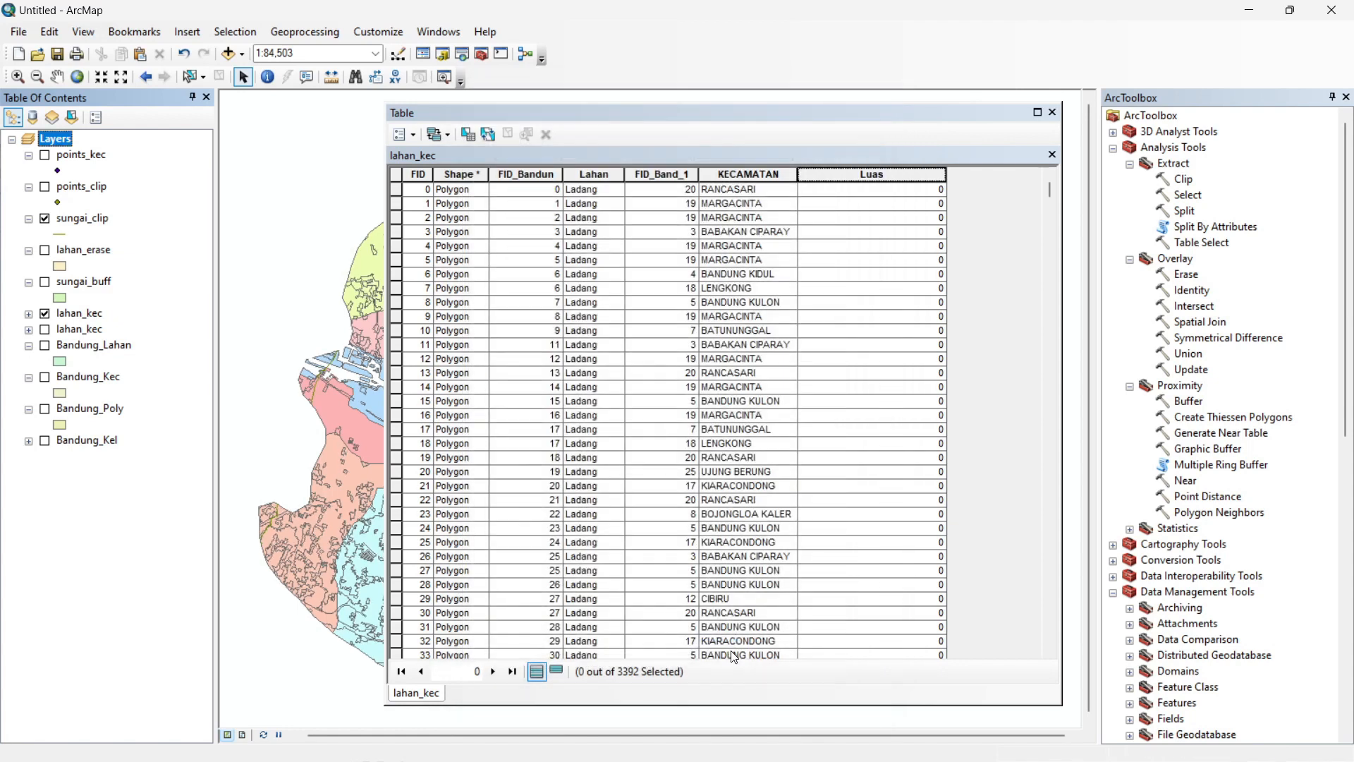
Calculate each polygon's area in hectares into the Luas field, using the data frame's World Mercator coordinate system
click(828, 112)
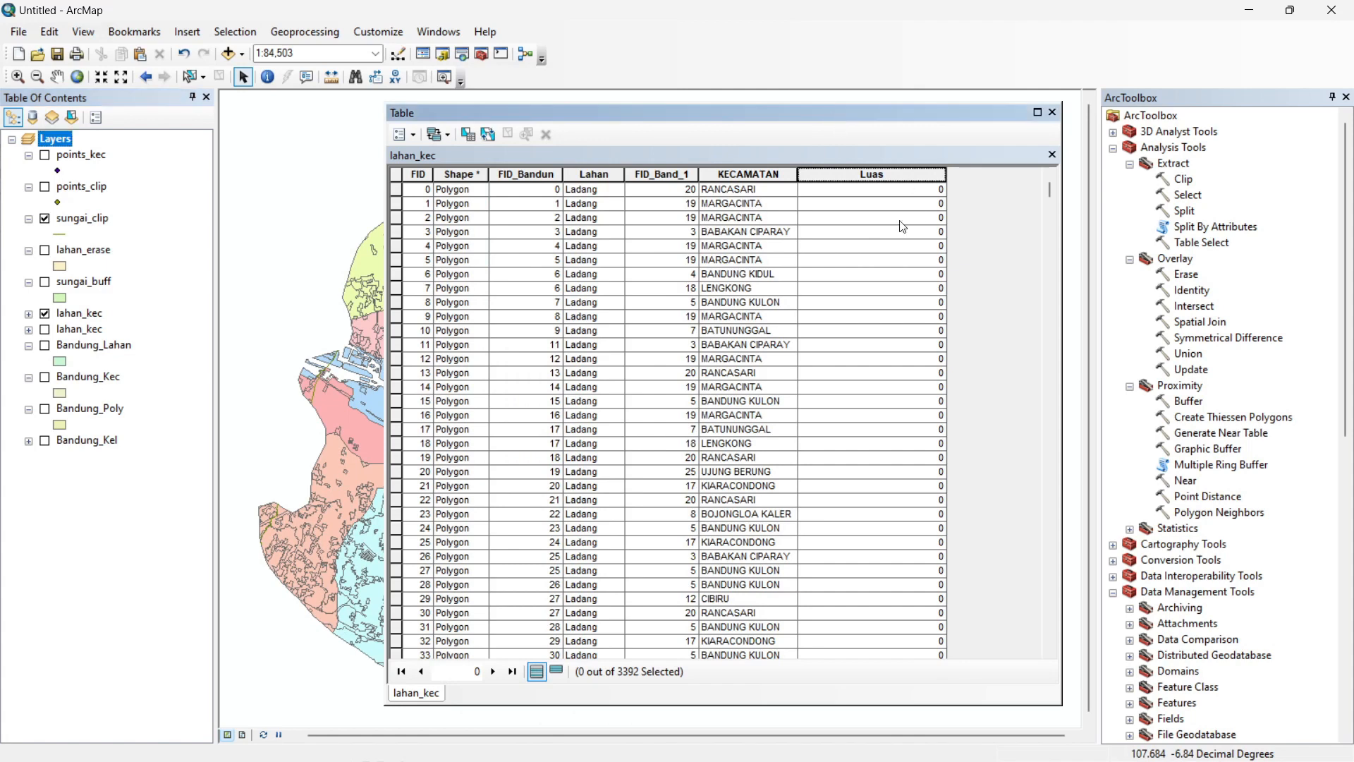
right_click(886, 173)
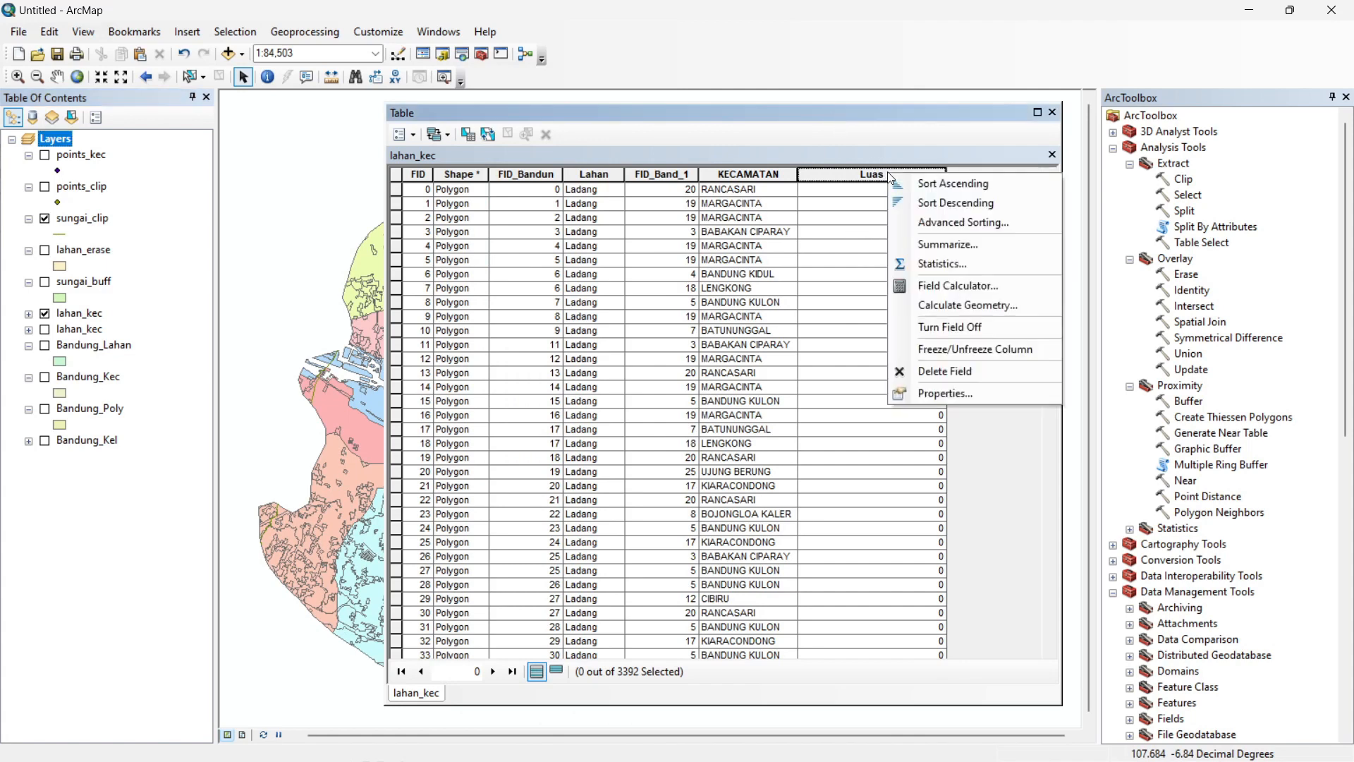
click(971, 306)
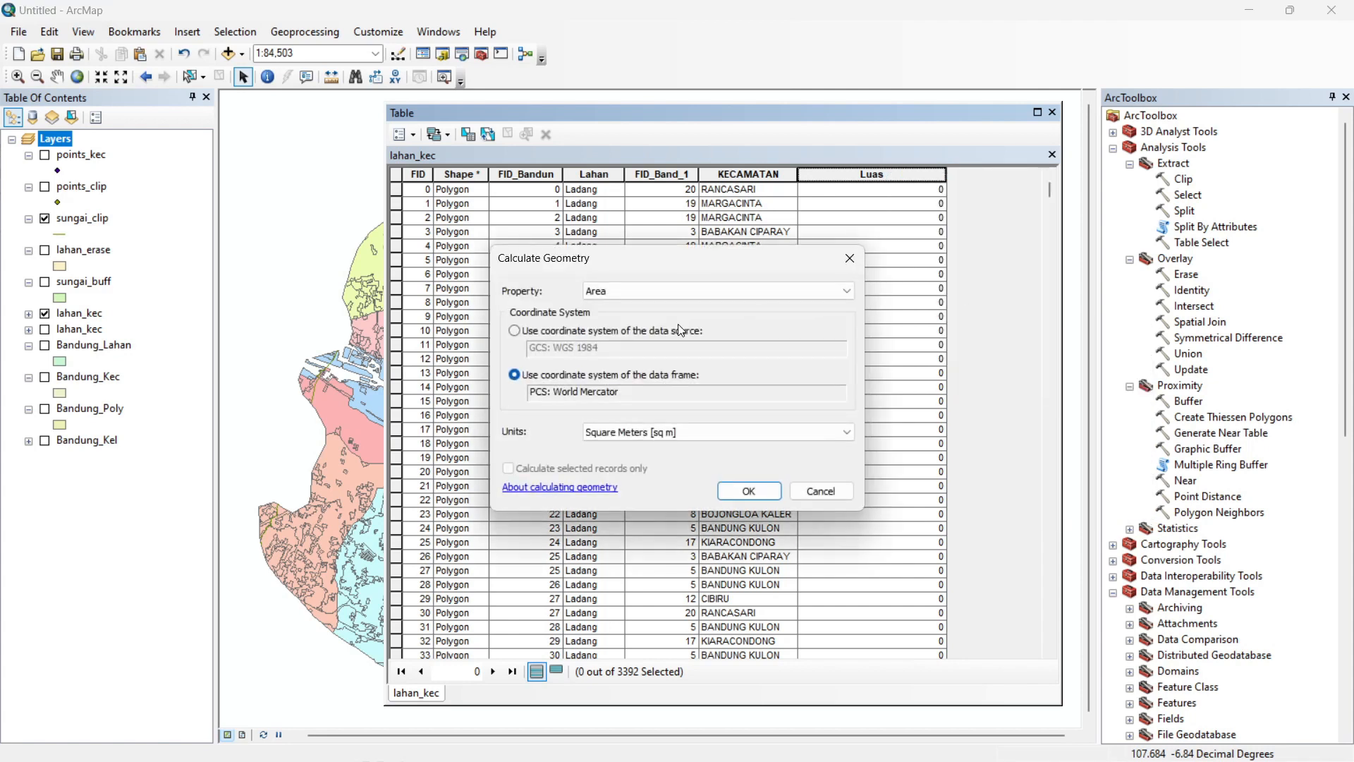
click(844, 296)
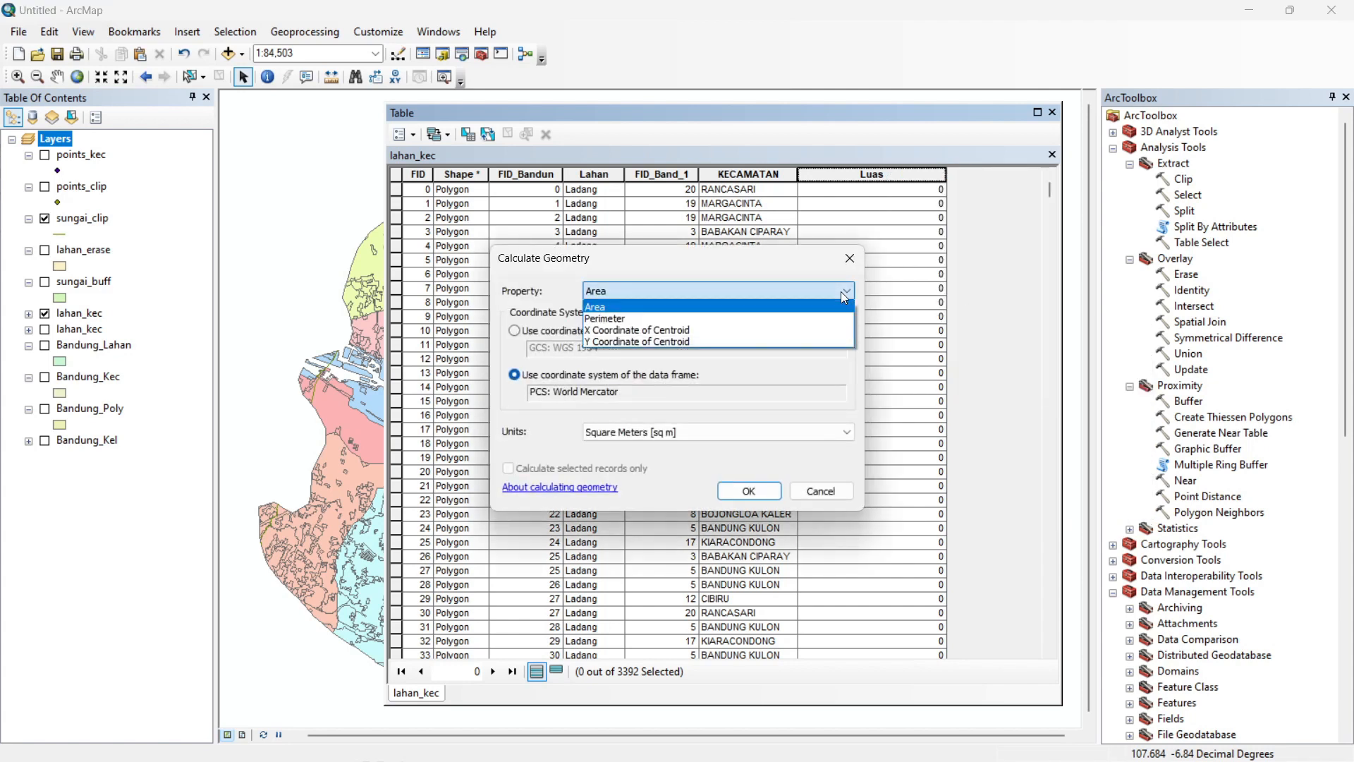
click(841, 291)
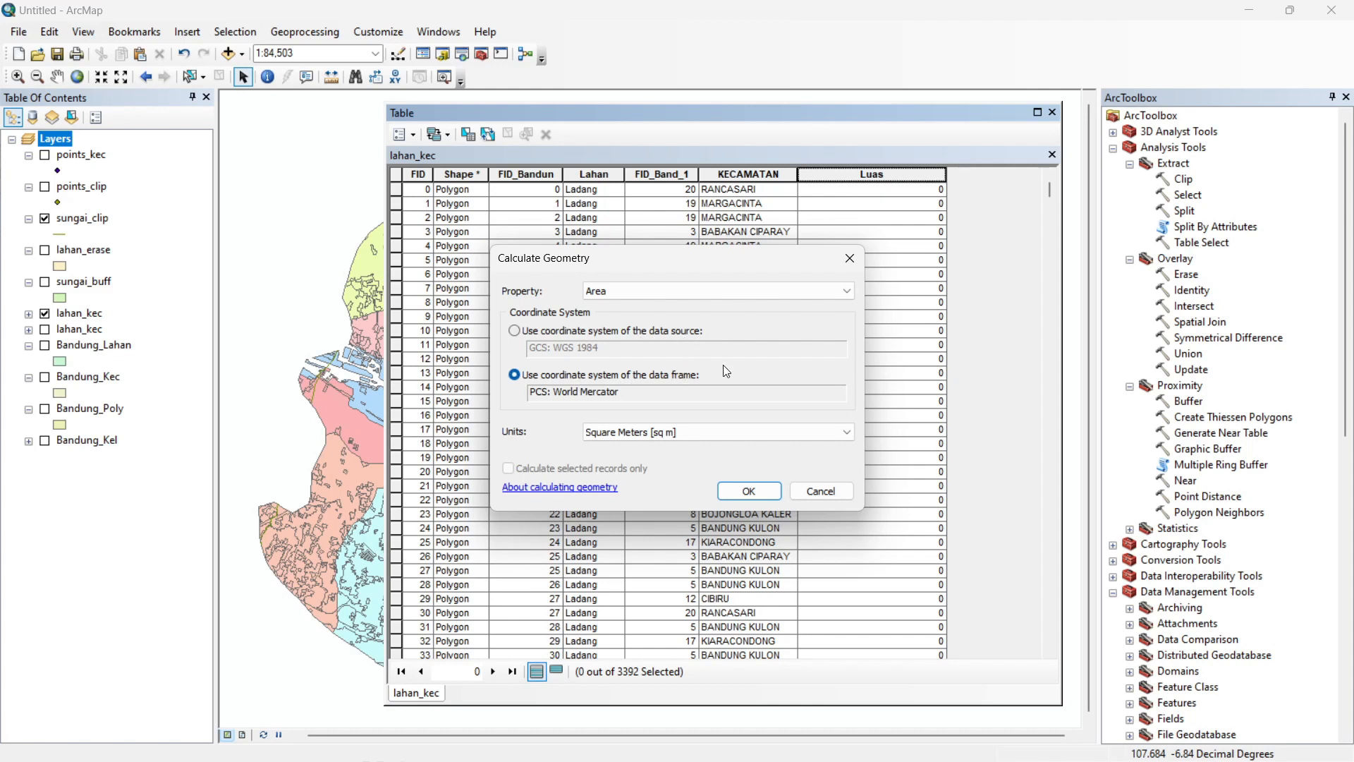
click(848, 433)
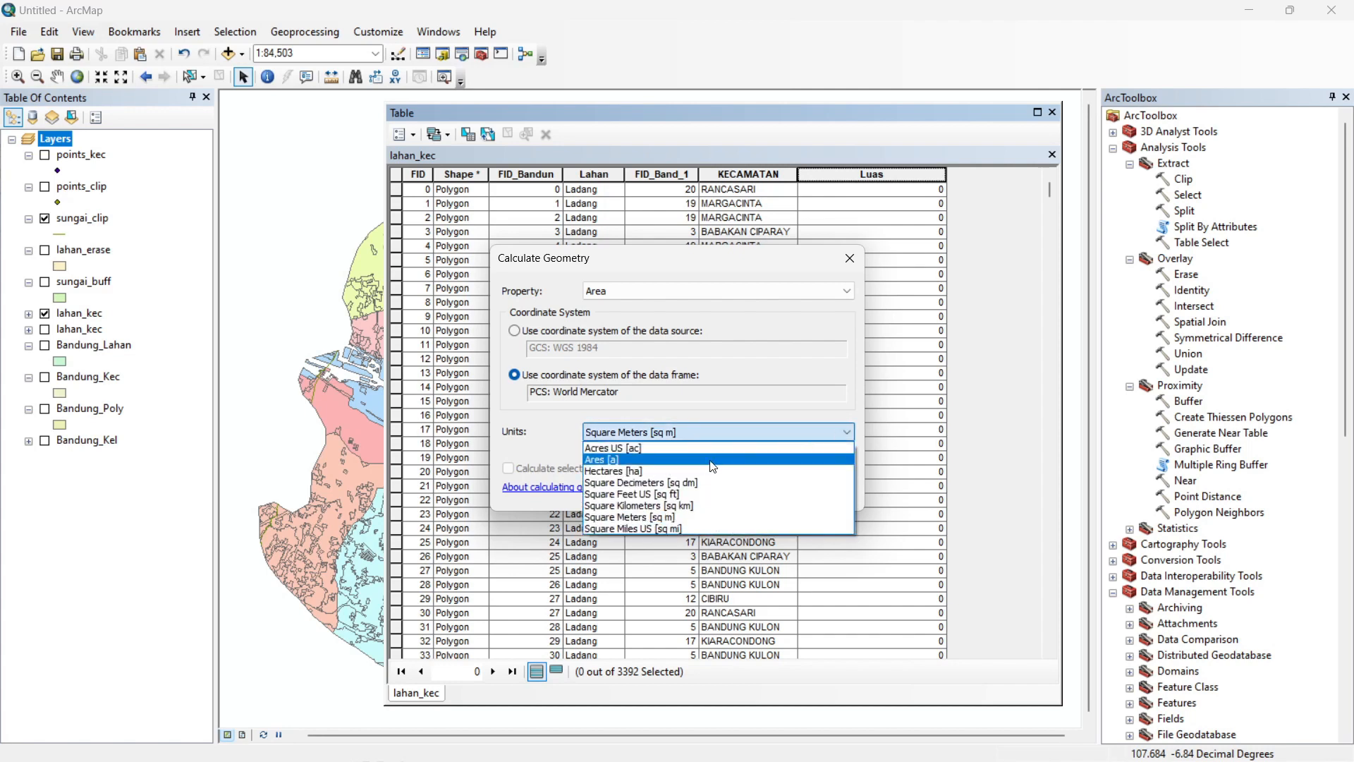
click(685, 471)
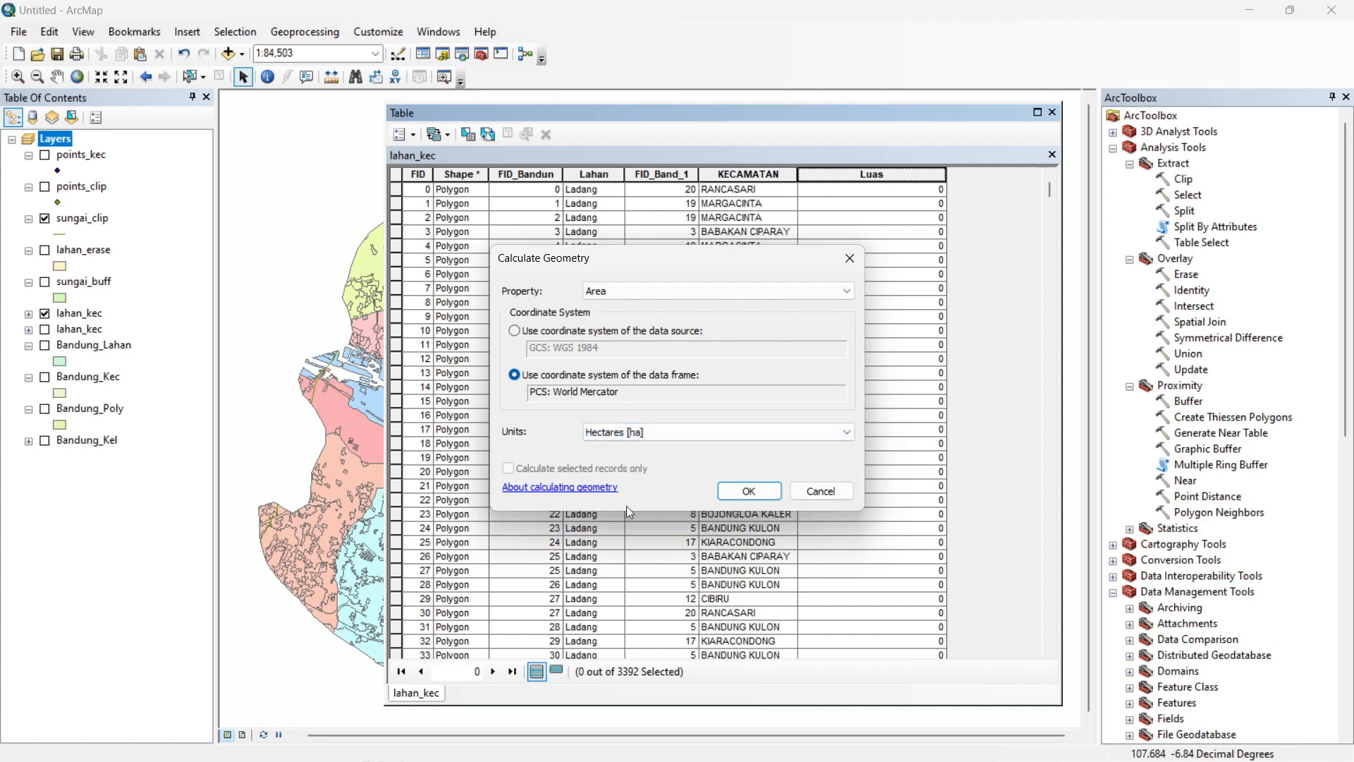
click(752, 488)
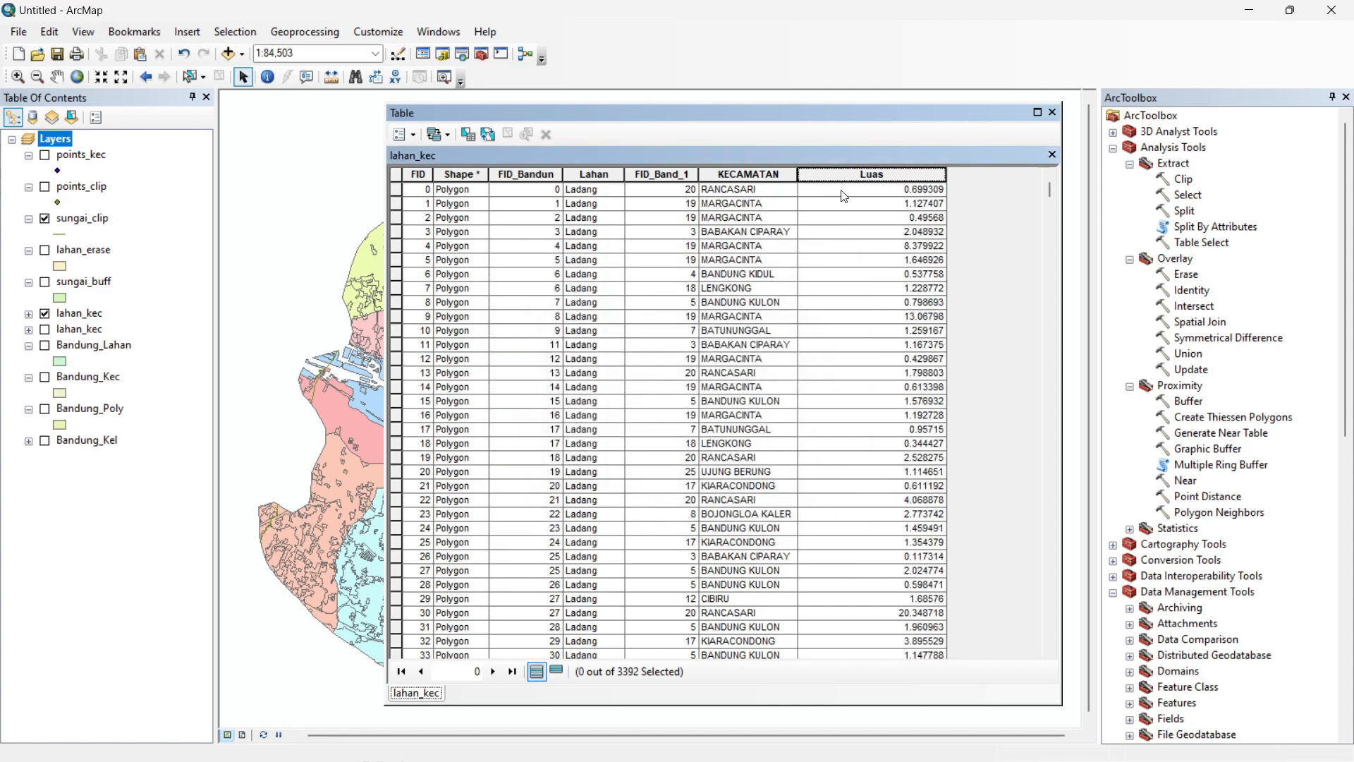
Sort the lahan_kec table by Luas in ascending order and look through the smallest polygon areas
right_click(871, 174)
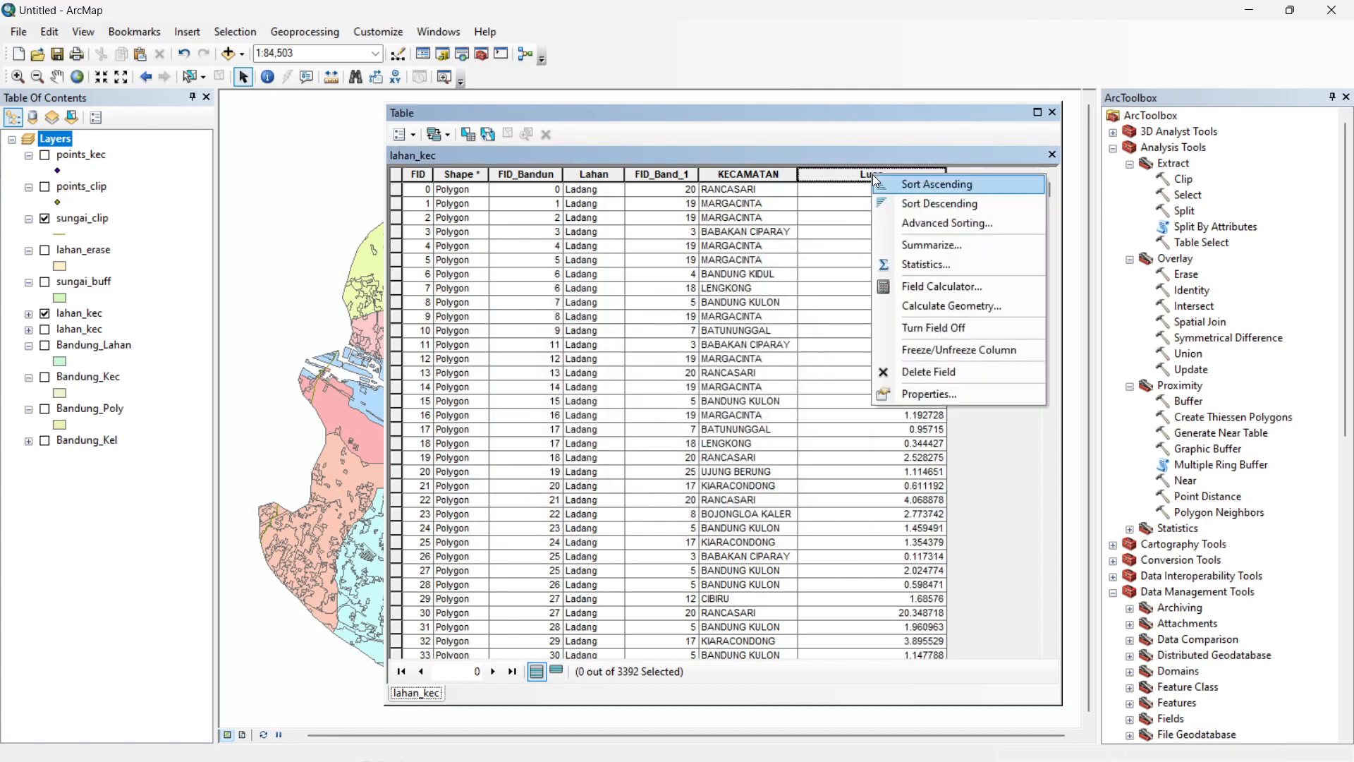
click(898, 181)
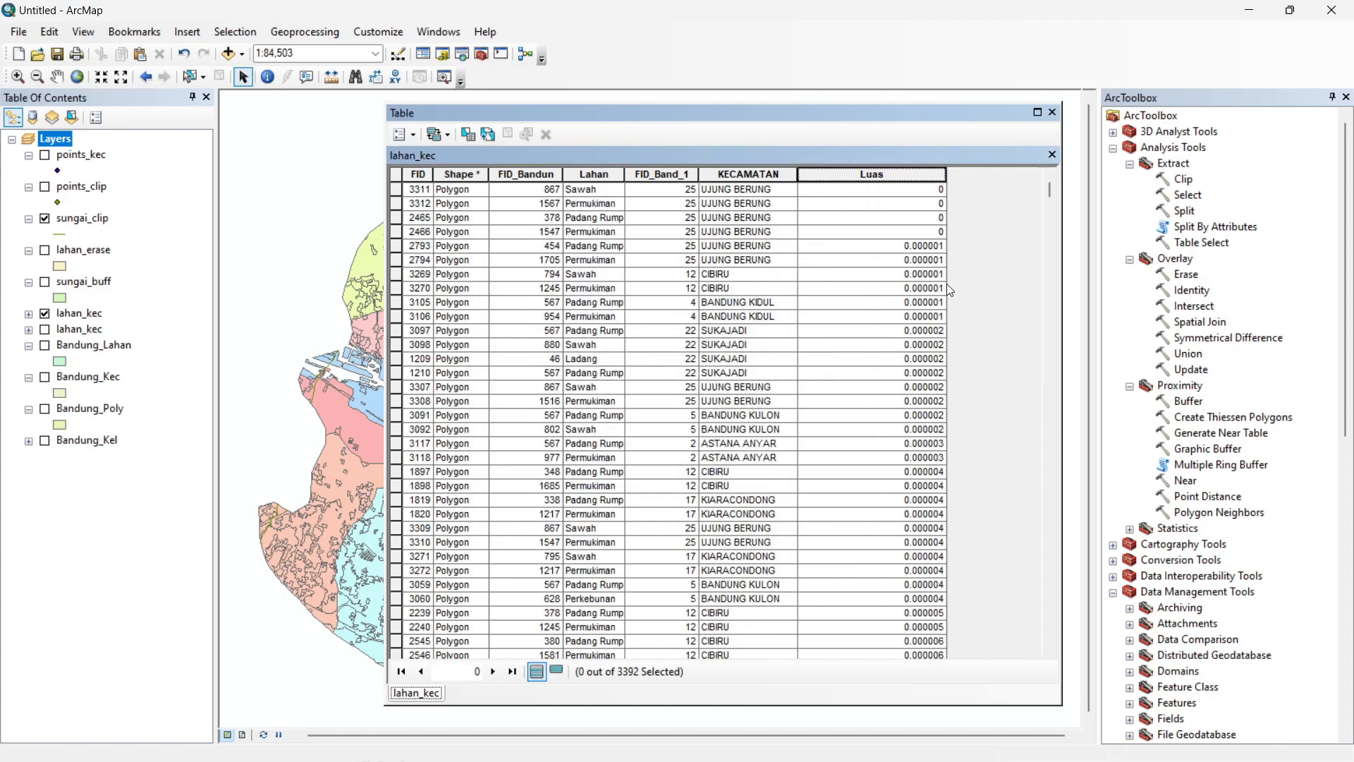
scroll(924, 292, down, 20)
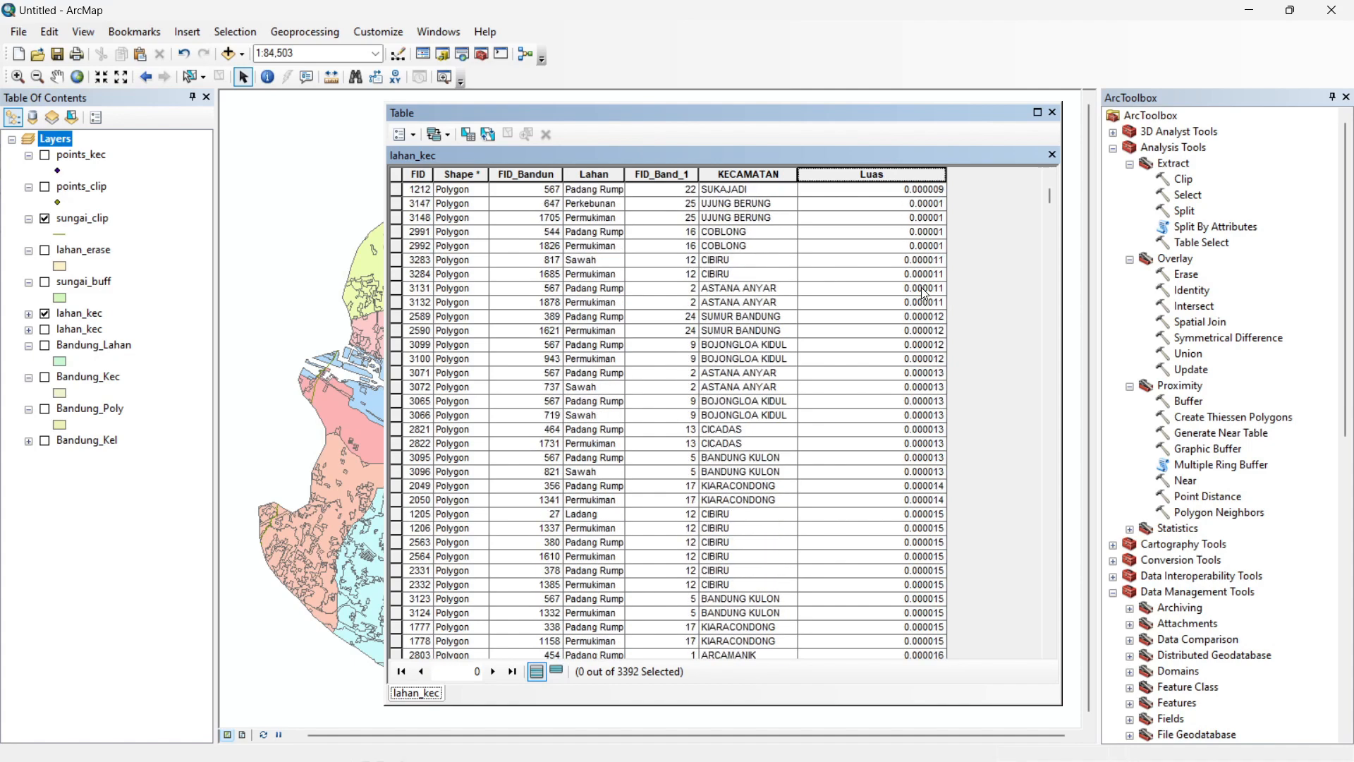
scroll(924, 292, down, 20)
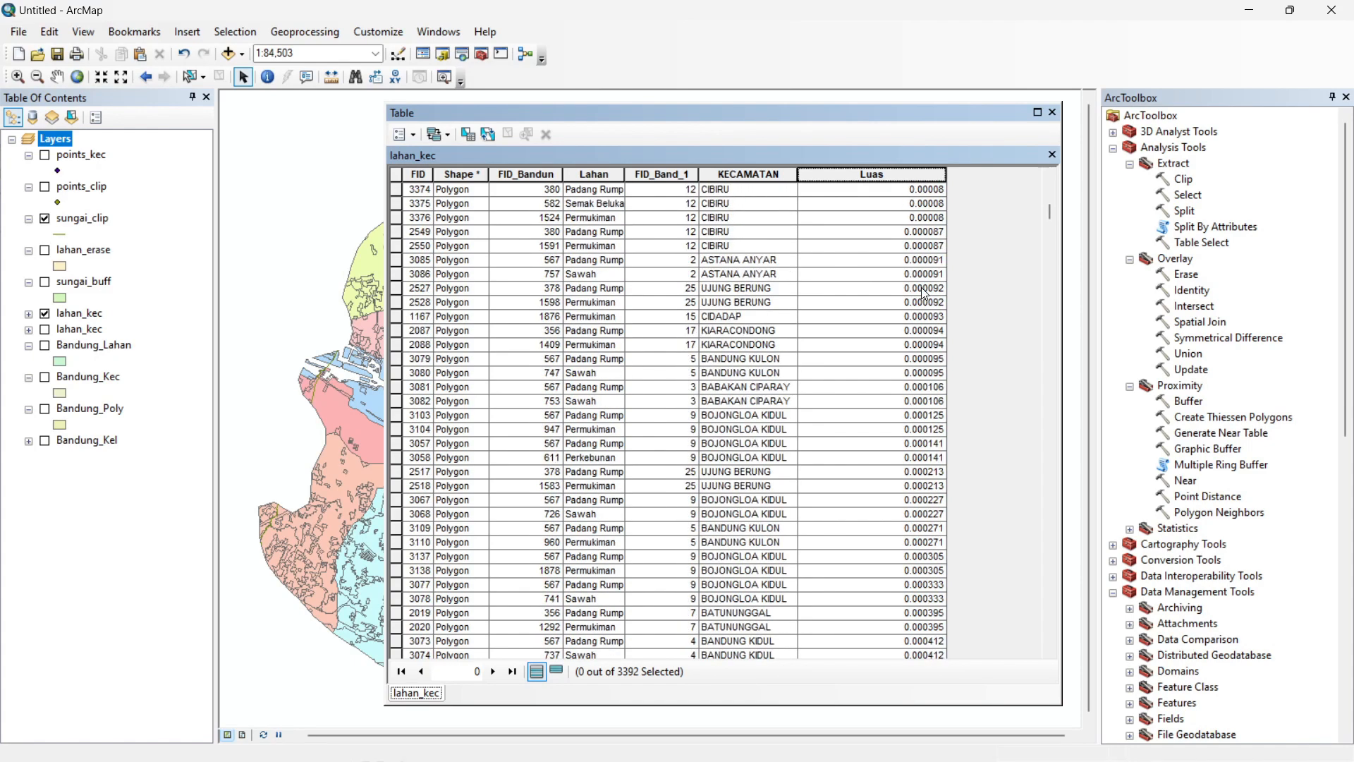
scroll(924, 293, down, 20)
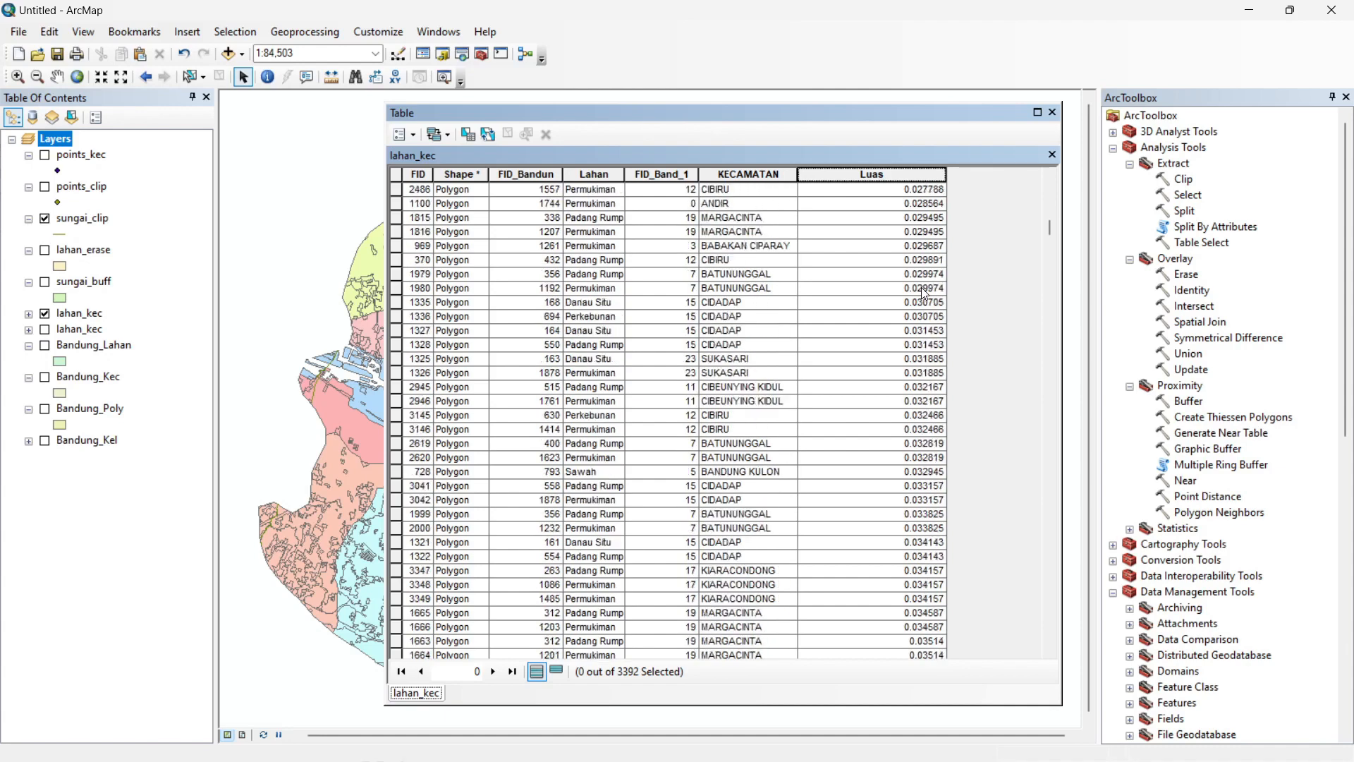
scroll(925, 292, down, 20)
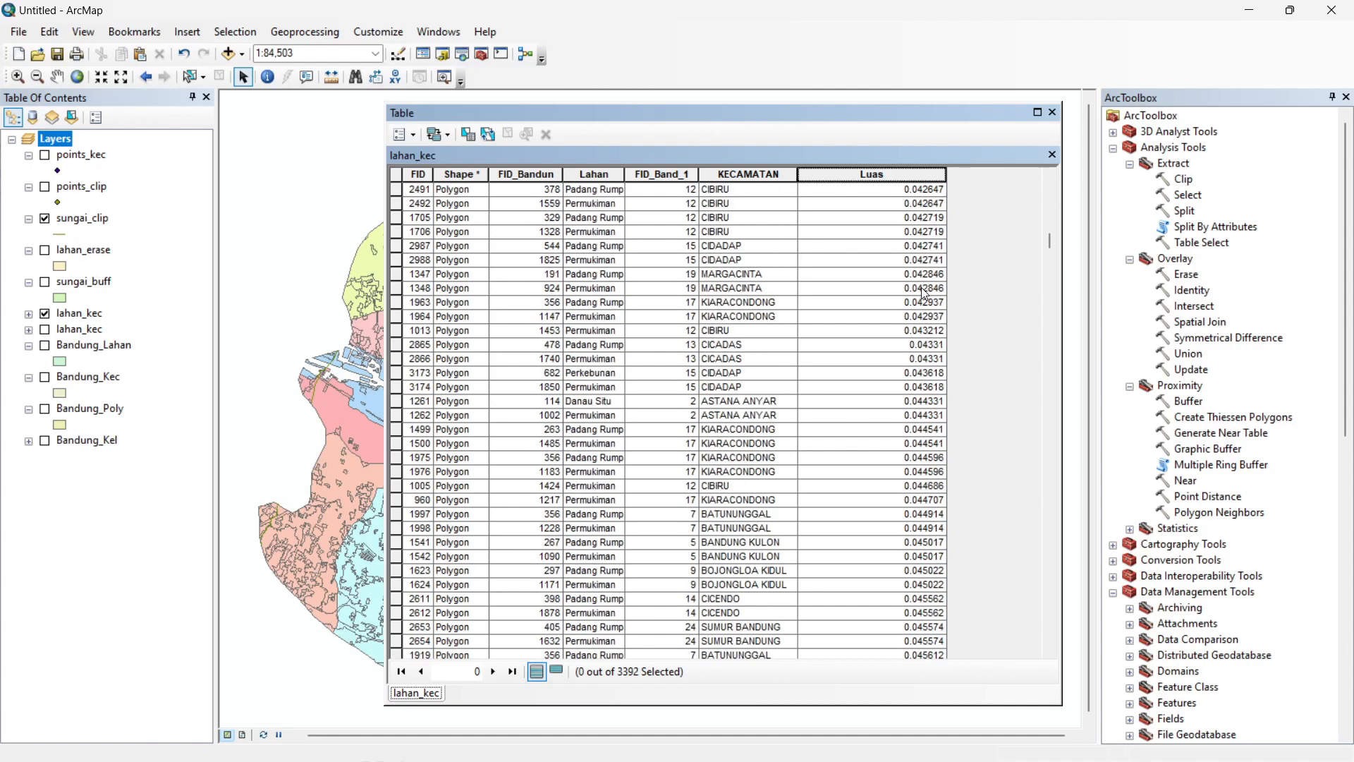
scroll(924, 292, down, 20)
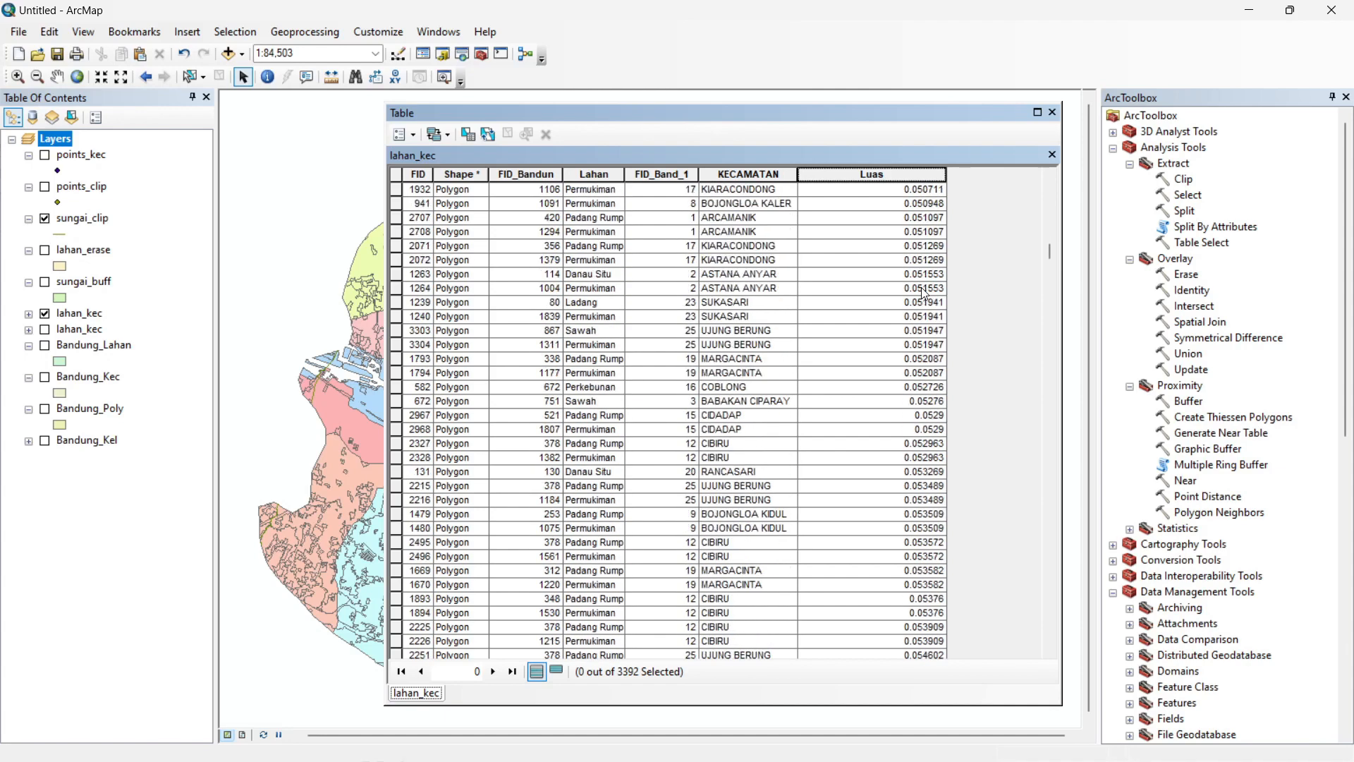
scroll(924, 293, down, 20)
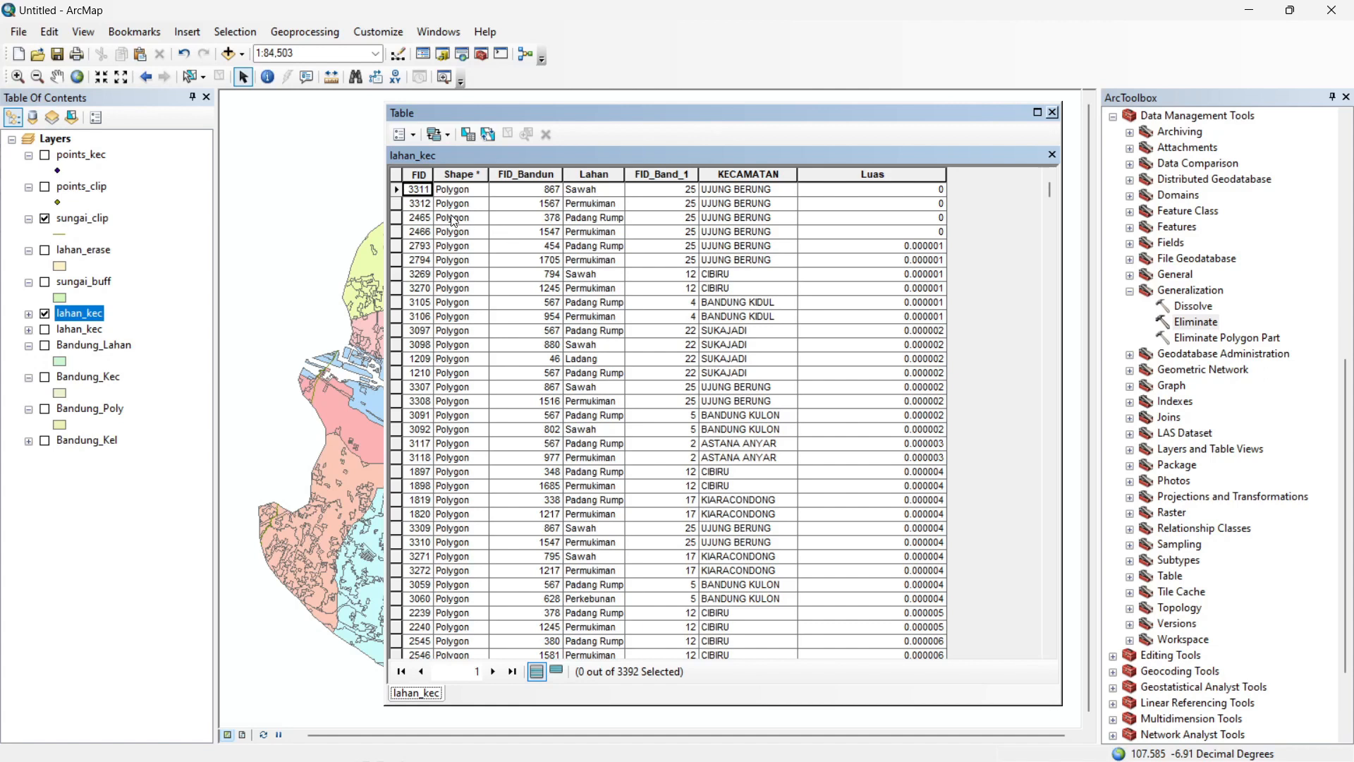
Select the lahan_kec records by attributes with the expression "Luas" < 1
click(415, 138)
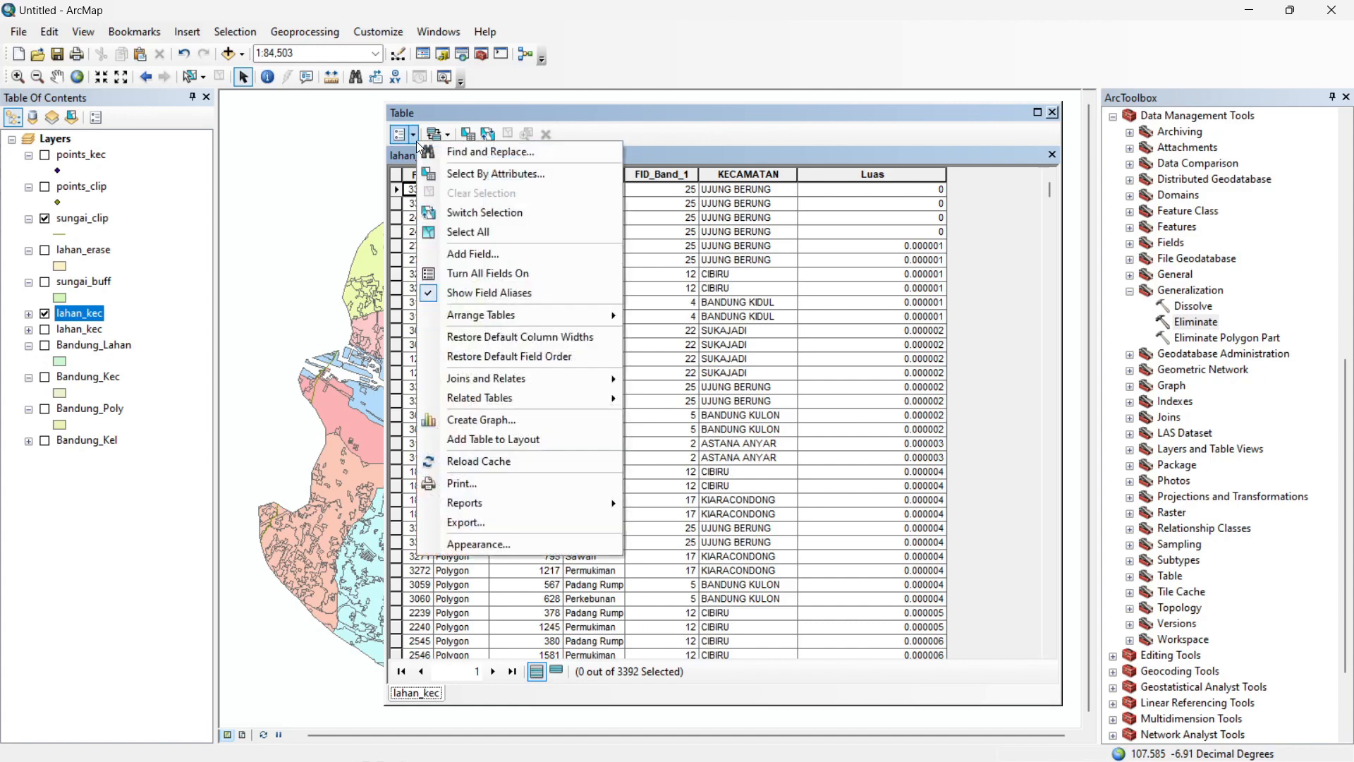
click(492, 178)
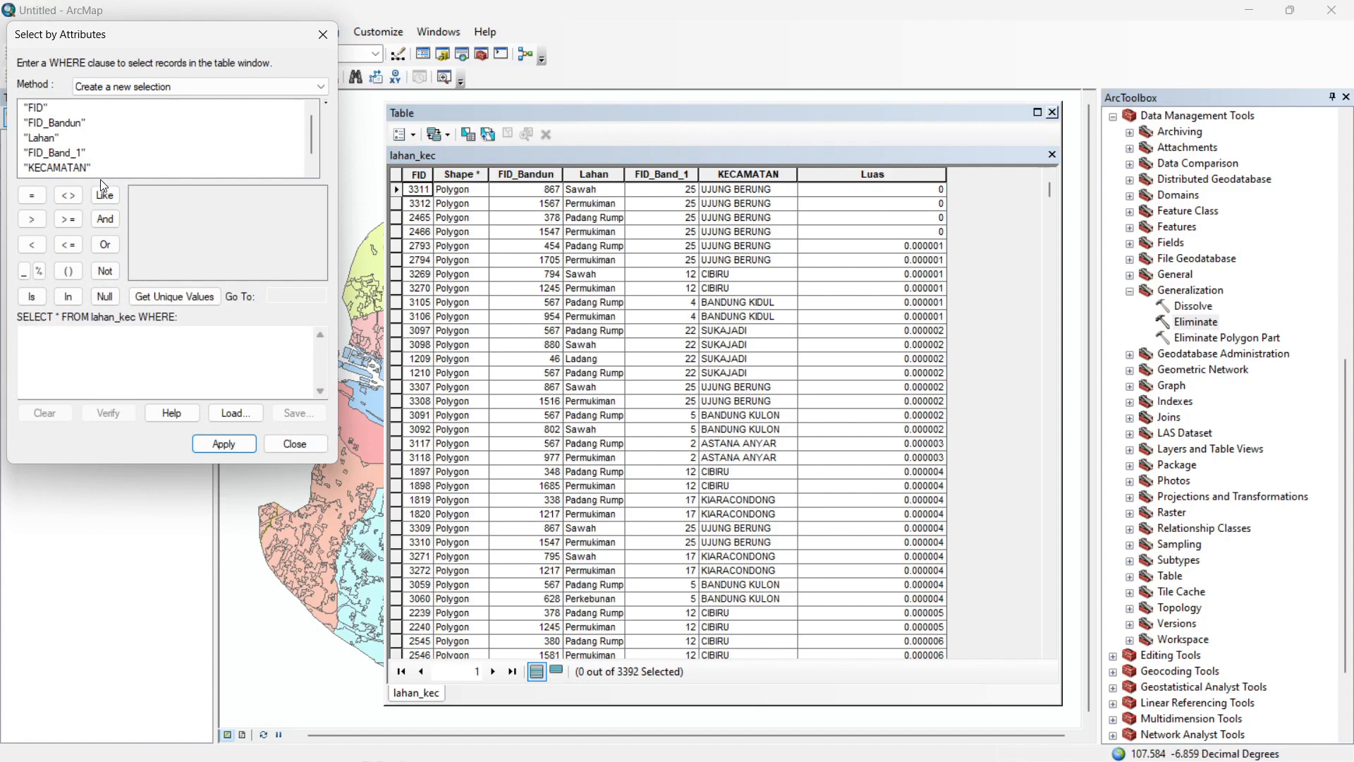
scroll(59, 152, down, 1)
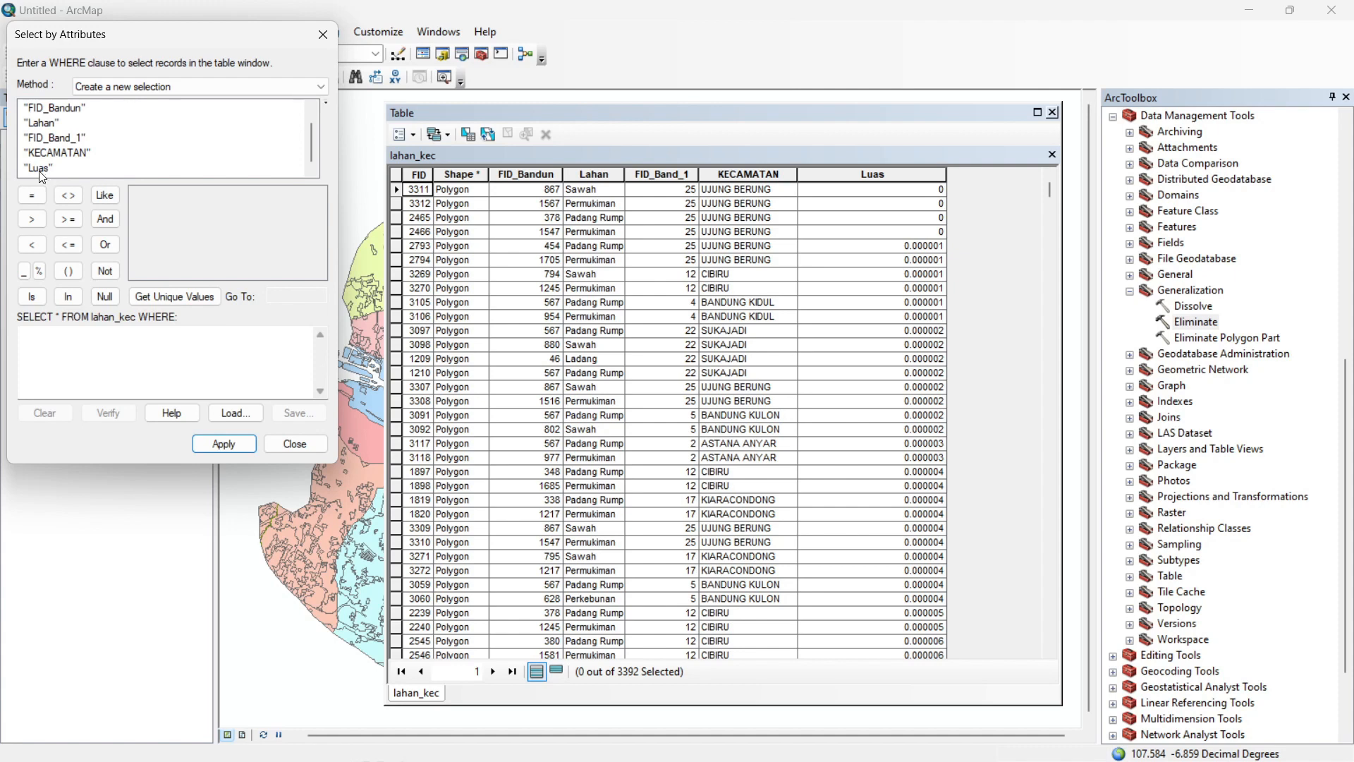
double_click(40, 168)
click(33, 247)
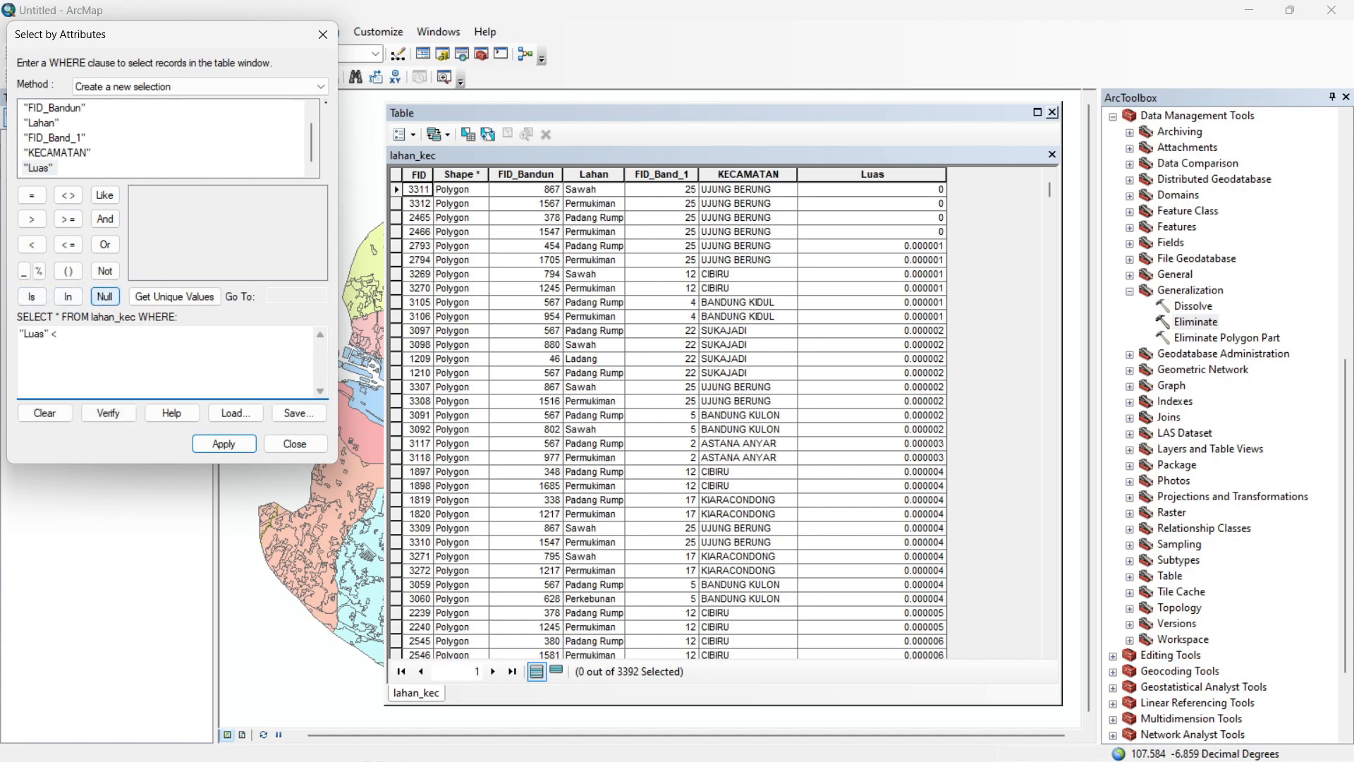
click(225, 450)
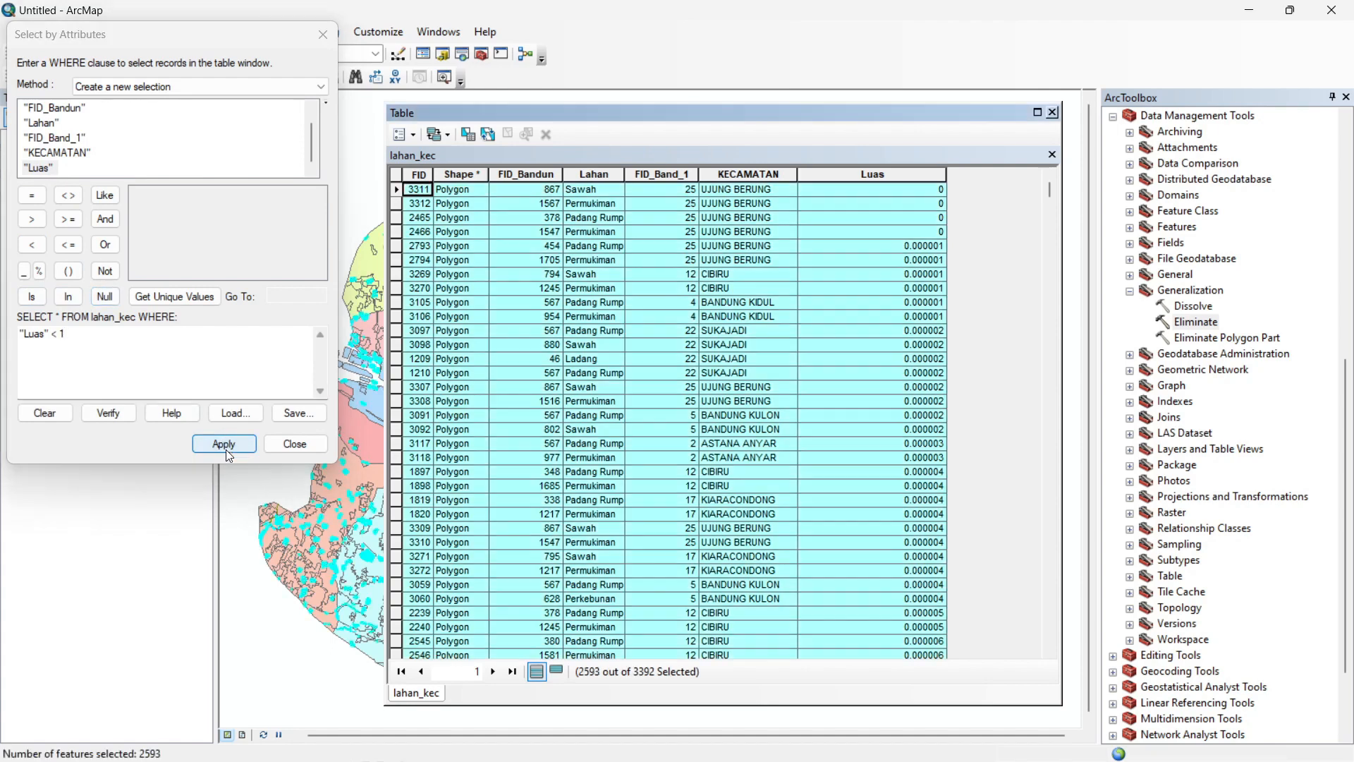
click(300, 445)
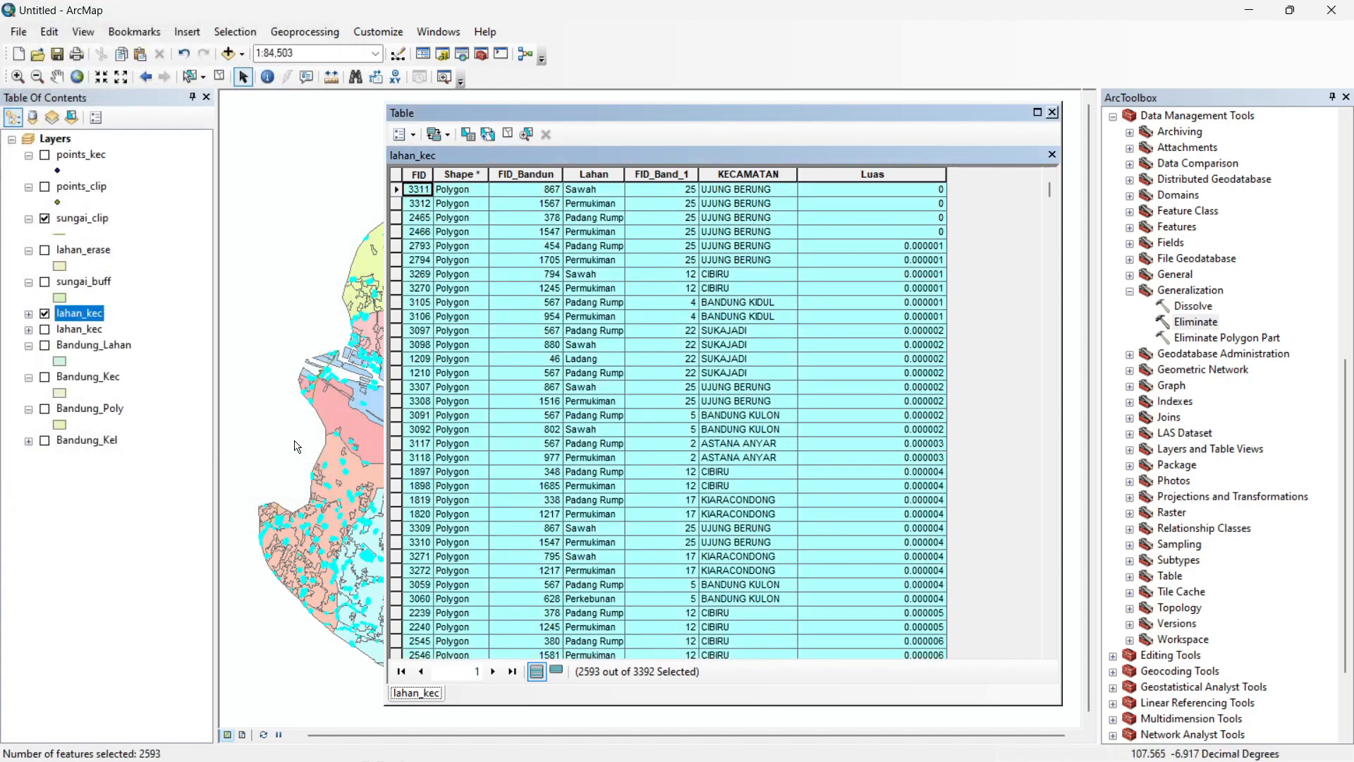
Show only the selected records in the lahan_kec table and look through them
click(562, 674)
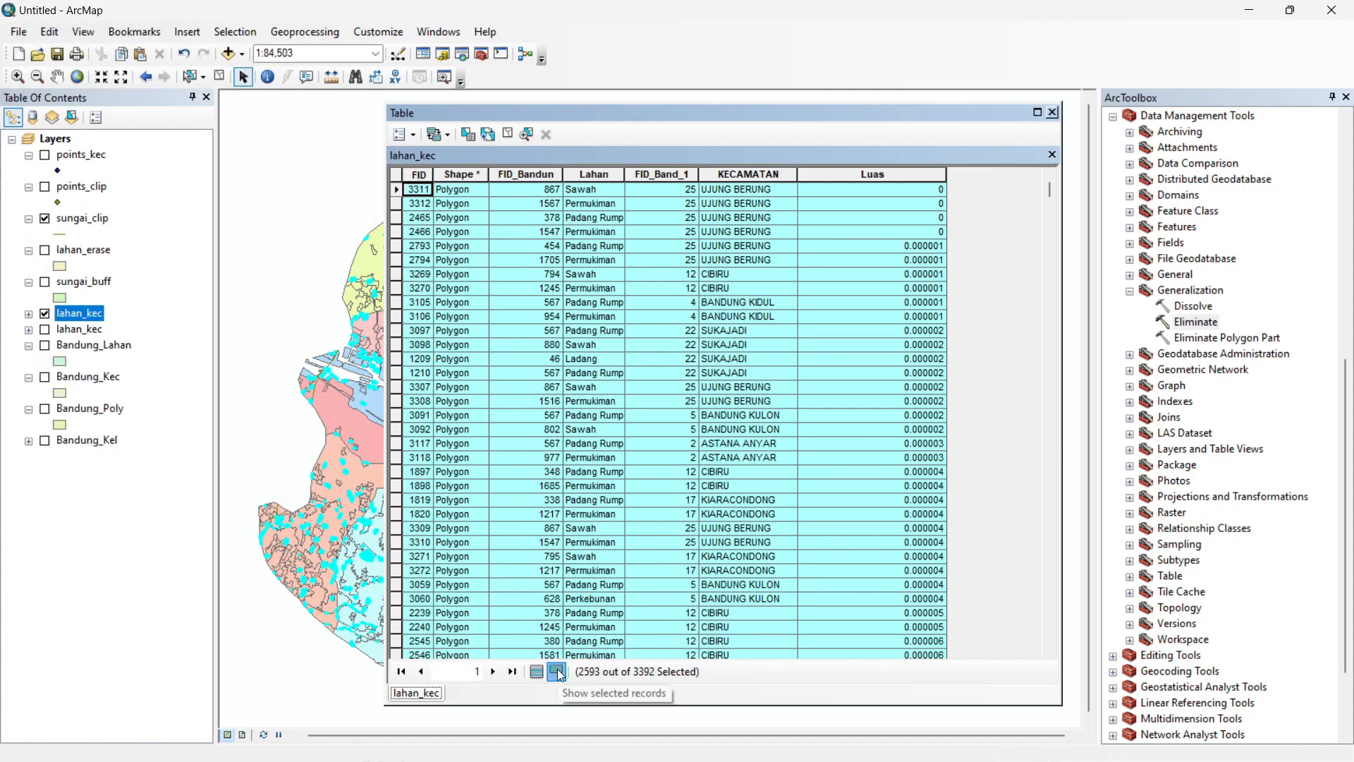
scroll(621, 530, down, 10)
scroll(621, 531, up, 10)
scroll(621, 530, up, 1)
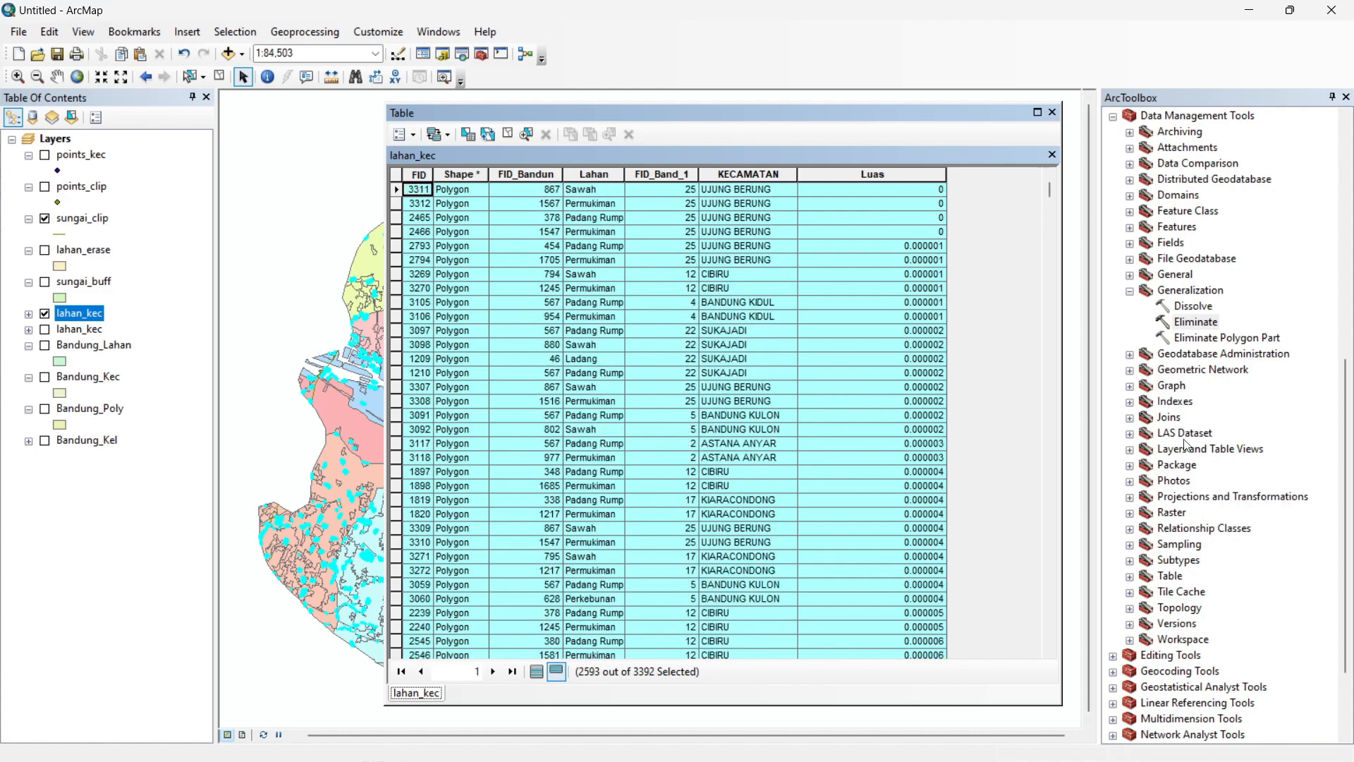
Run Eliminate on the selected lahan_kec polygons, merging them by border, and save the output as lahan_elim in the Vector Overlay folder
scroll(1205, 416, up, 10)
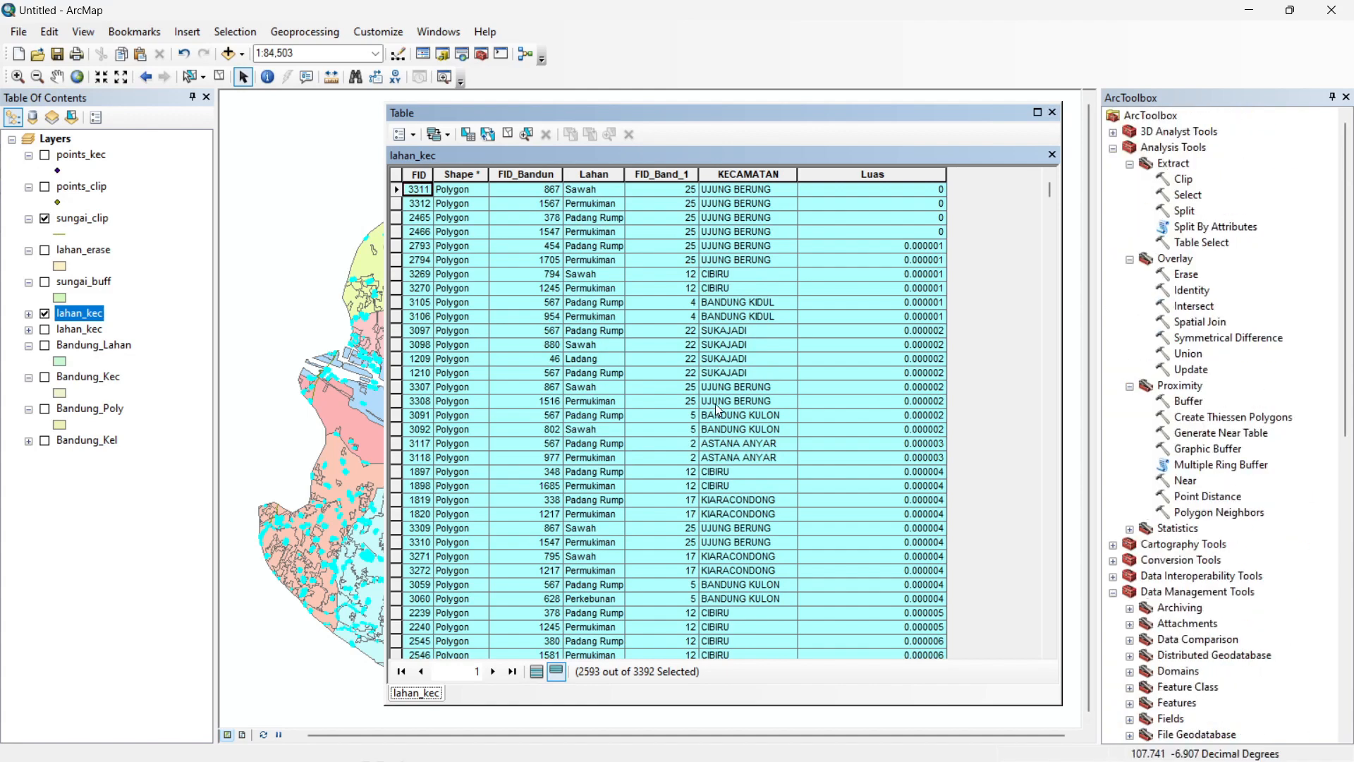
scroll(1192, 407, down, 8)
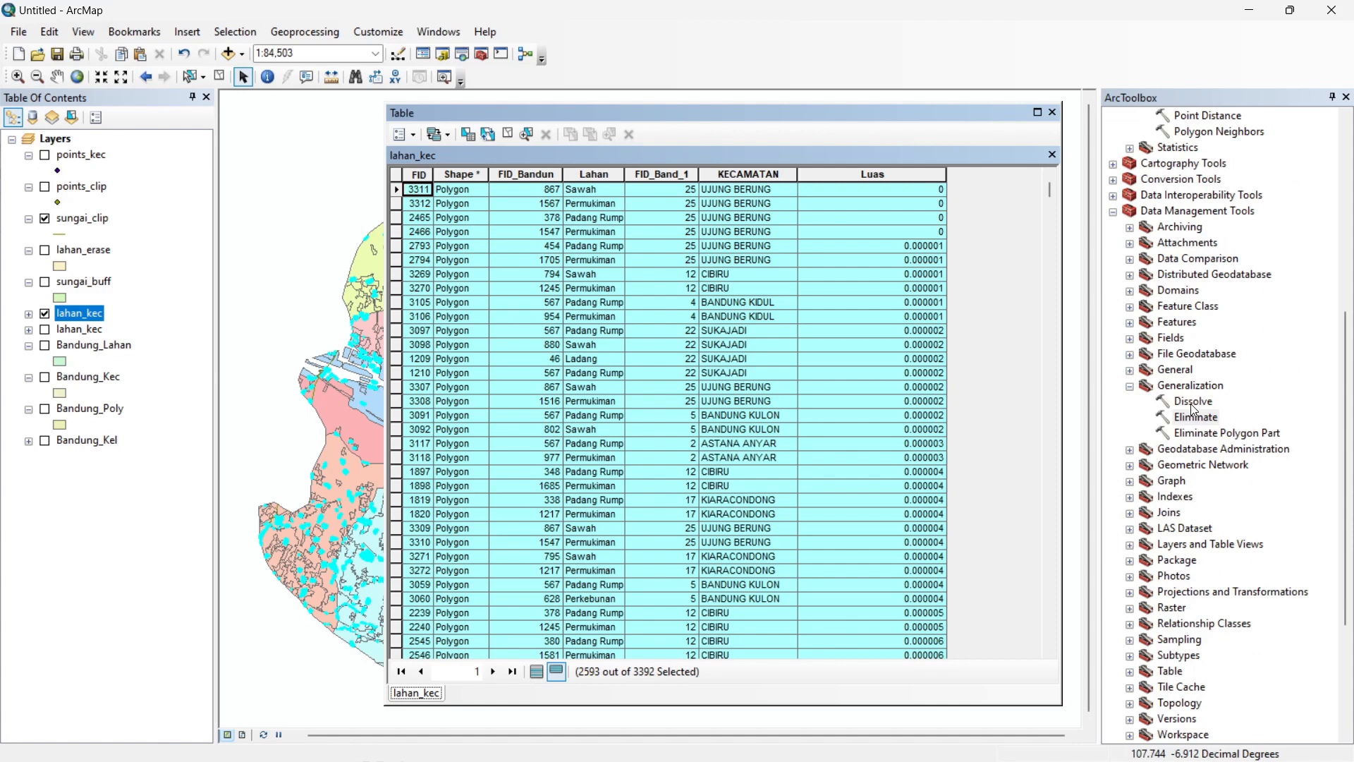
scroll(1222, 392, down, 1)
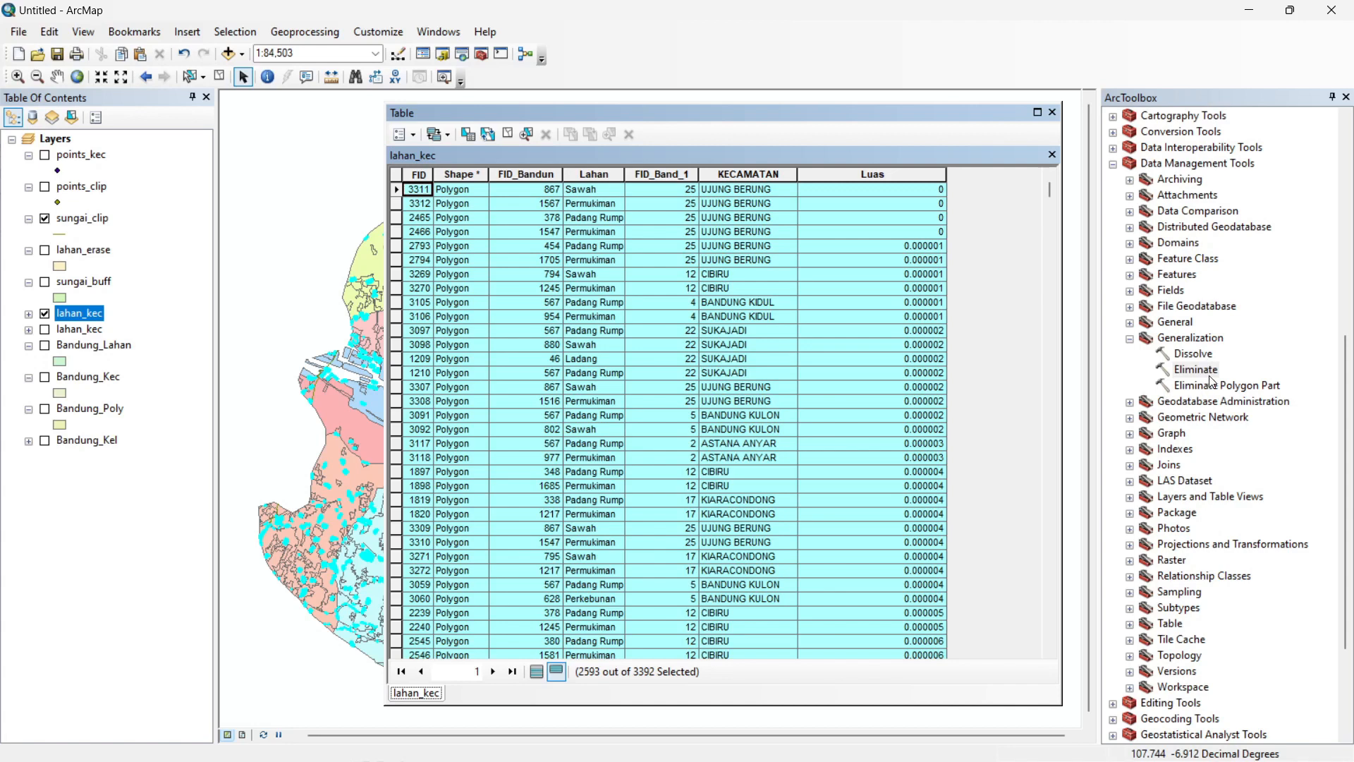
double_click(1210, 372)
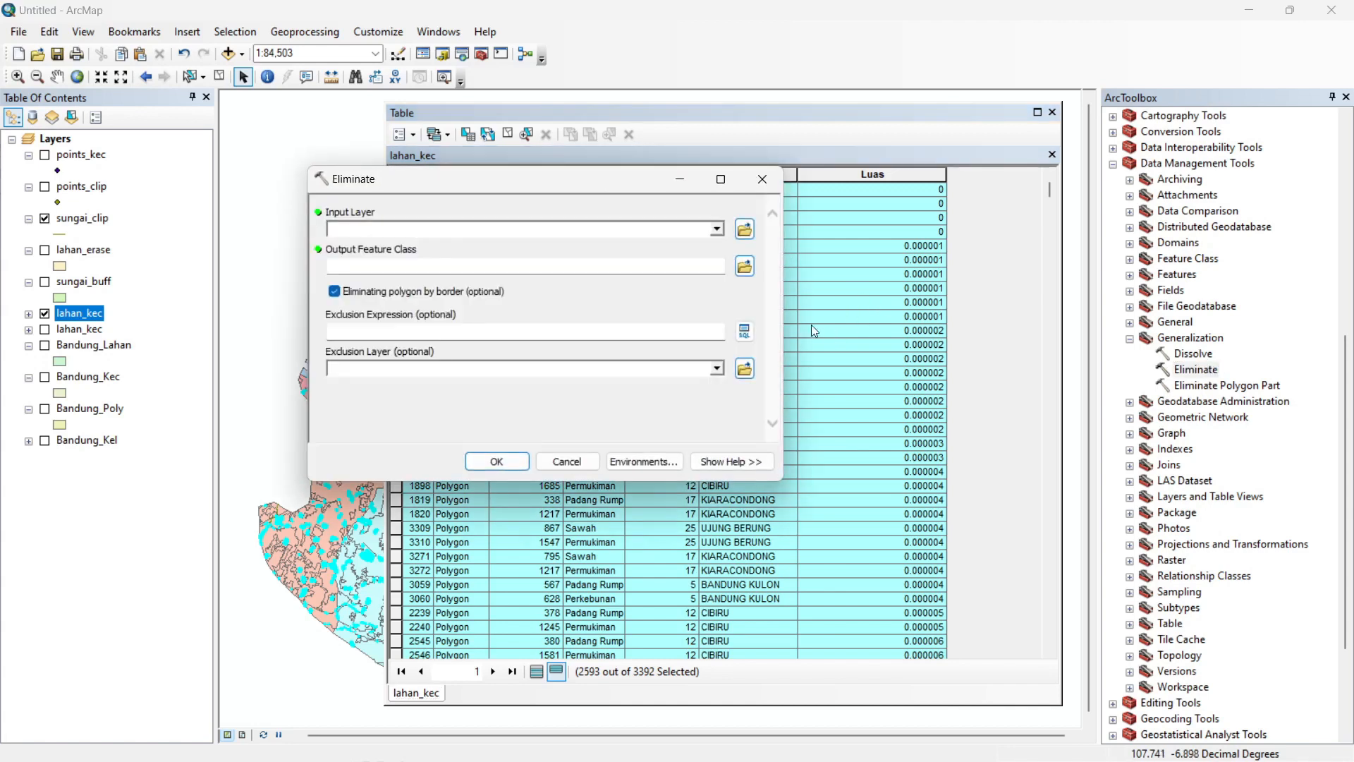
click(716, 230)
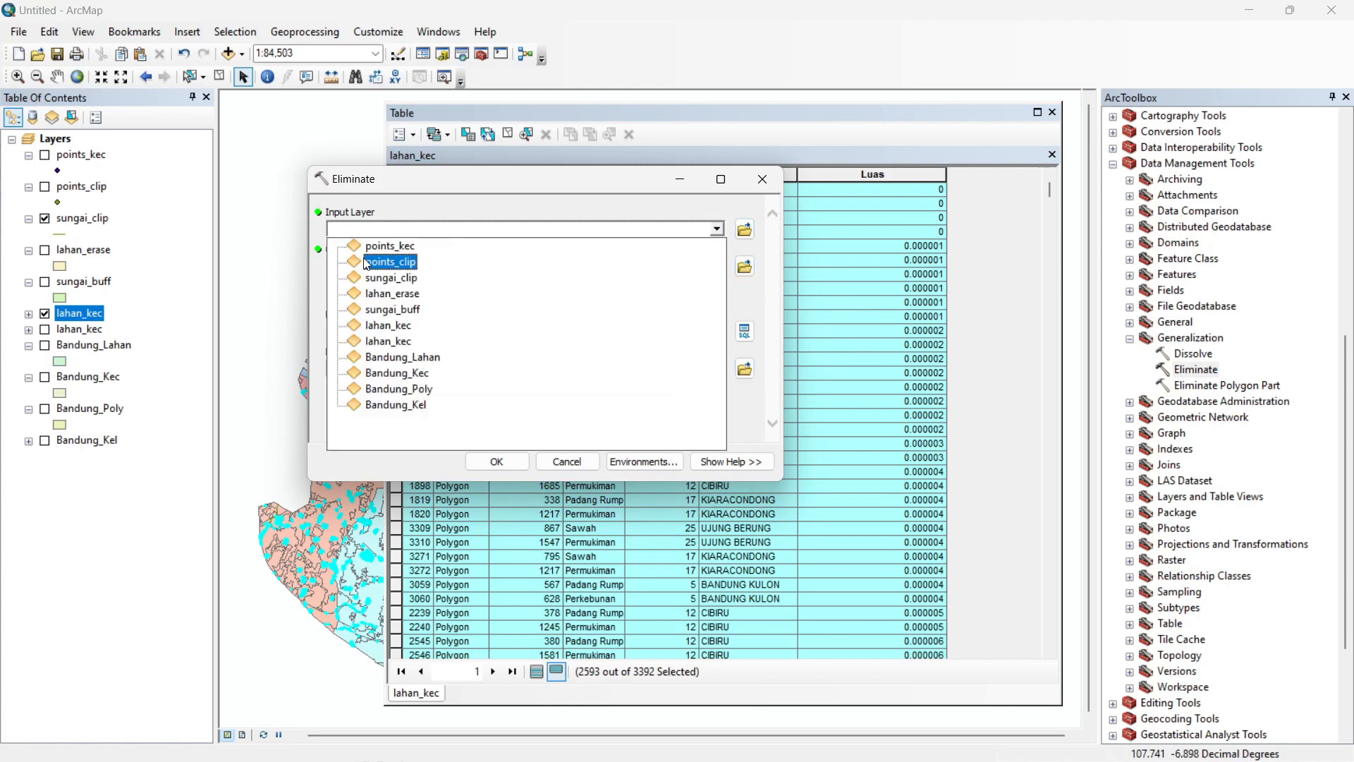
click(388, 325)
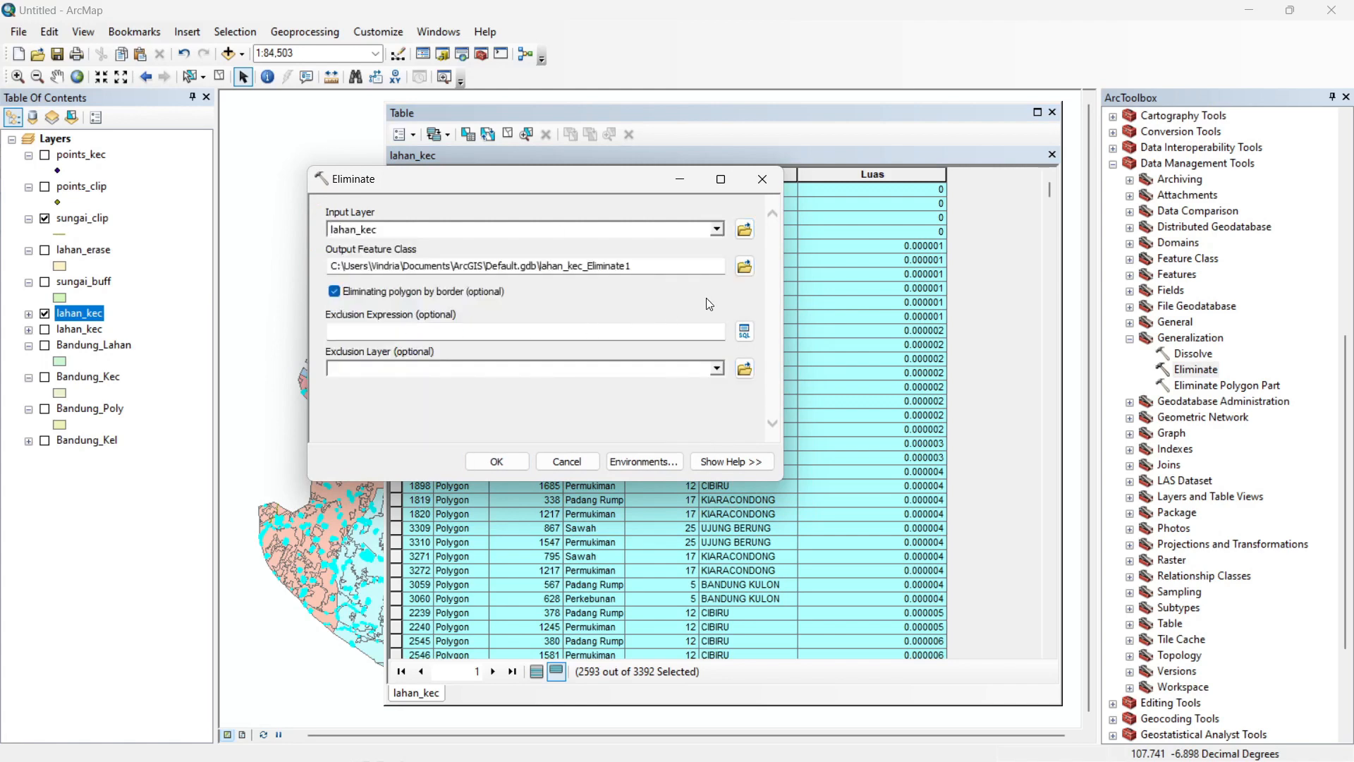
click(745, 266)
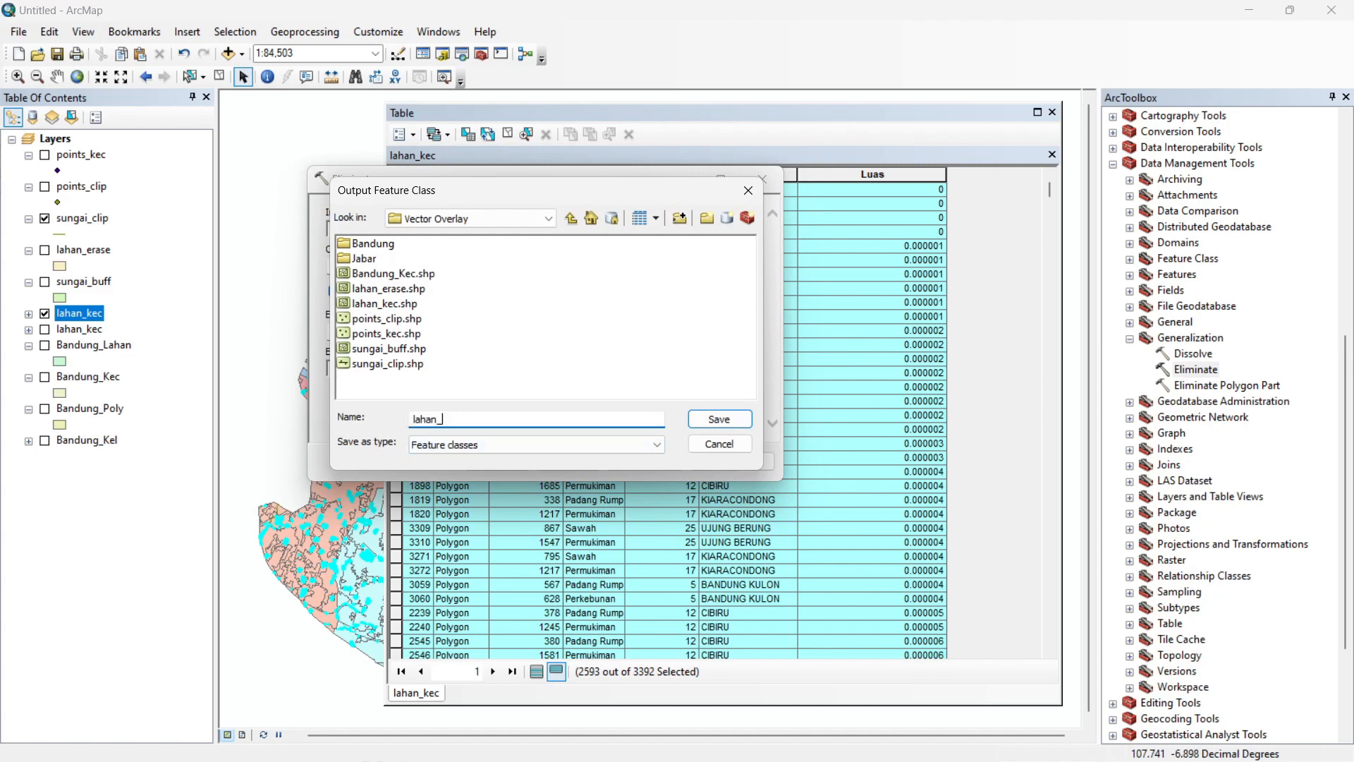
key(Return)
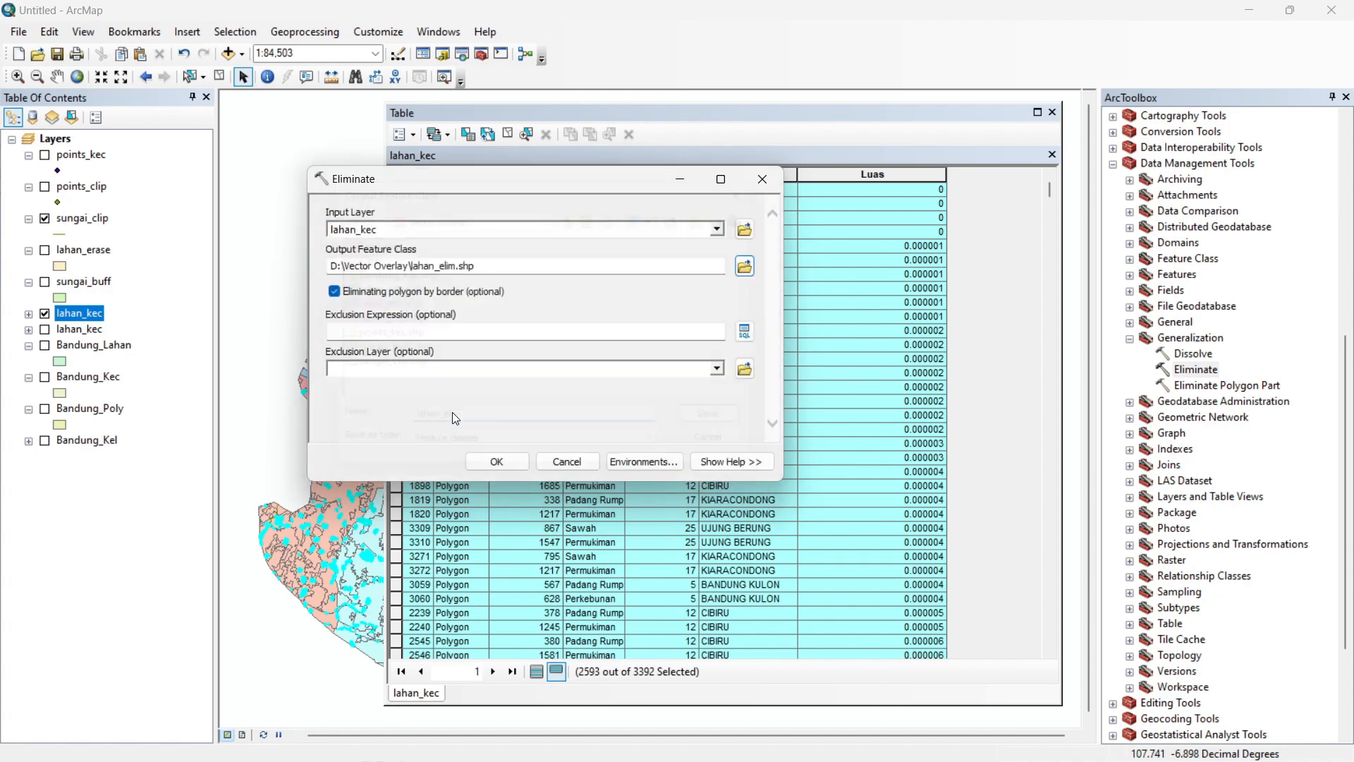
click(497, 462)
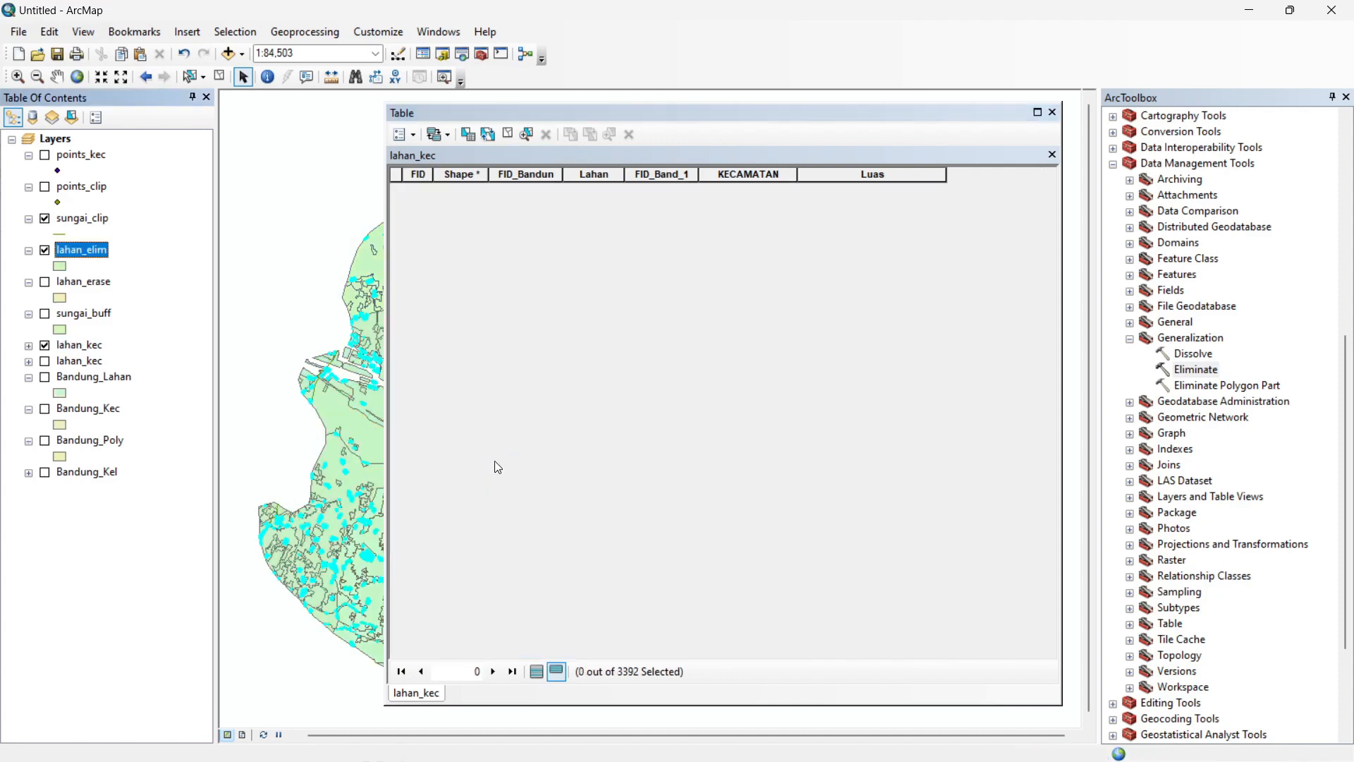
Switch the lahan_kec table back to showing all records, close it and clear the selected features
click(538, 671)
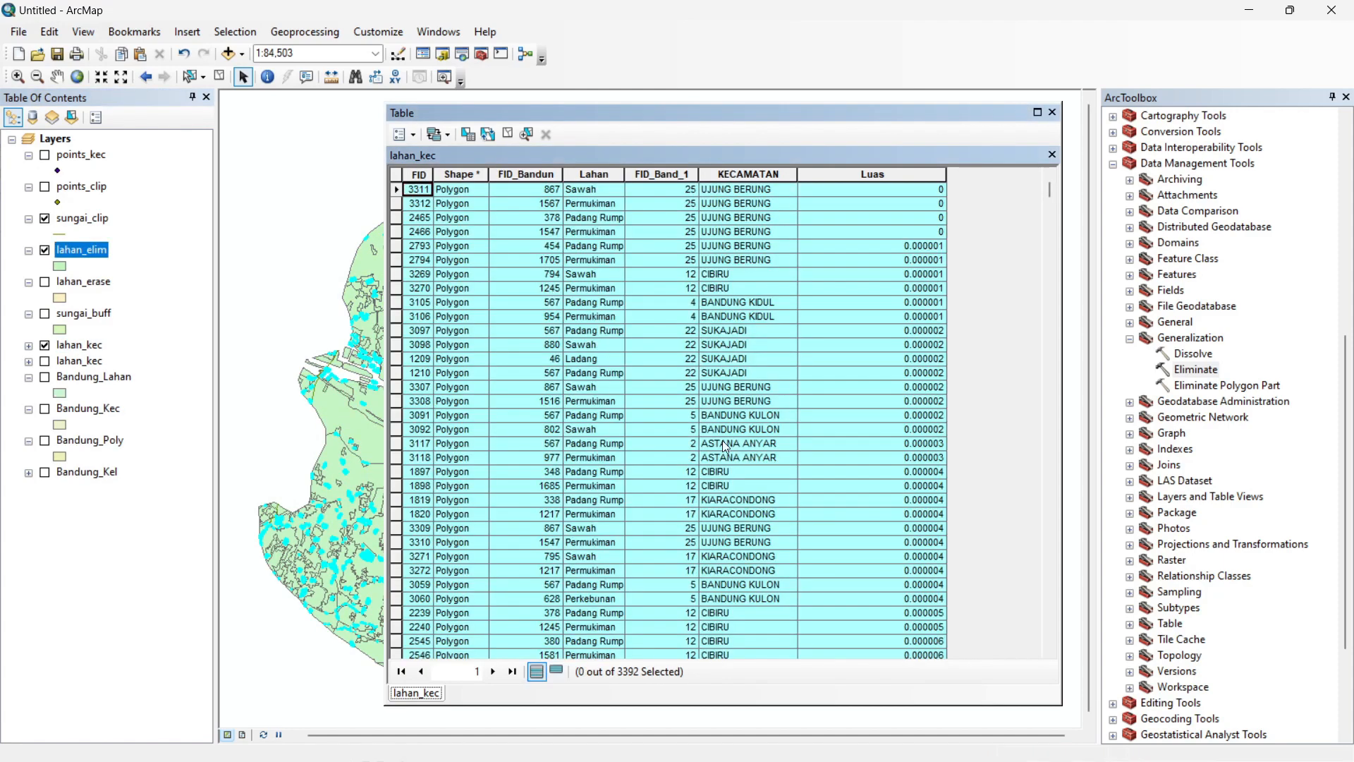
click(1052, 112)
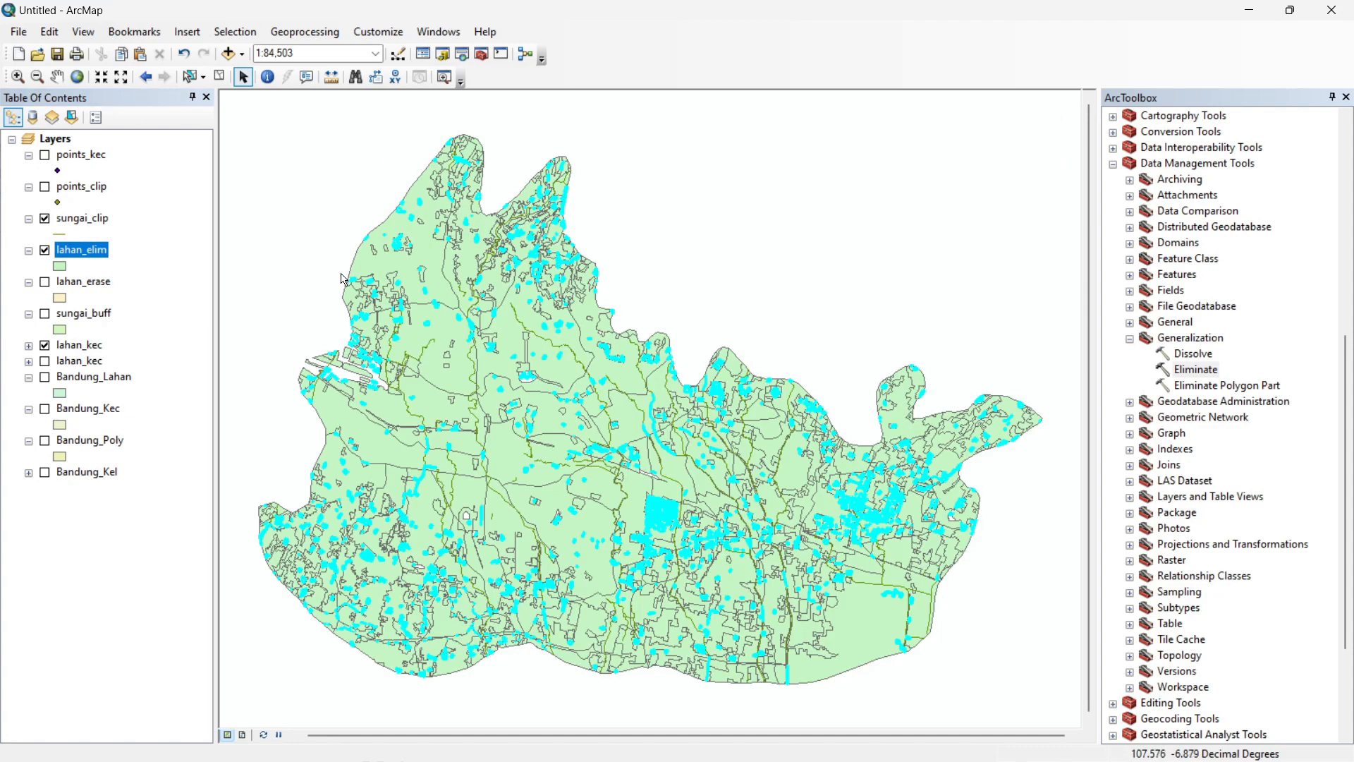
click(218, 78)
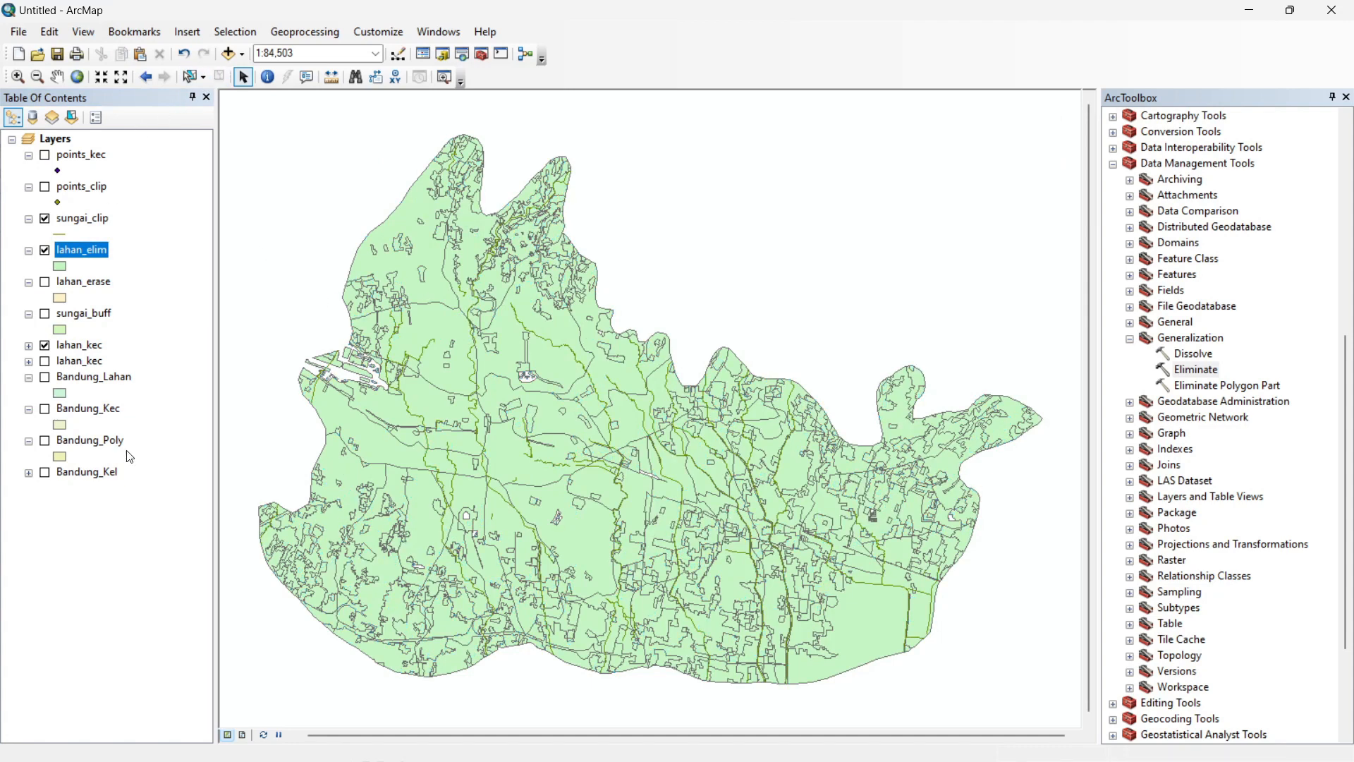
Compare the eliminated polygons with the original land-use polygons by toggling lahan_elim's visibility at full extent and zoomed in on the map
click(45, 251)
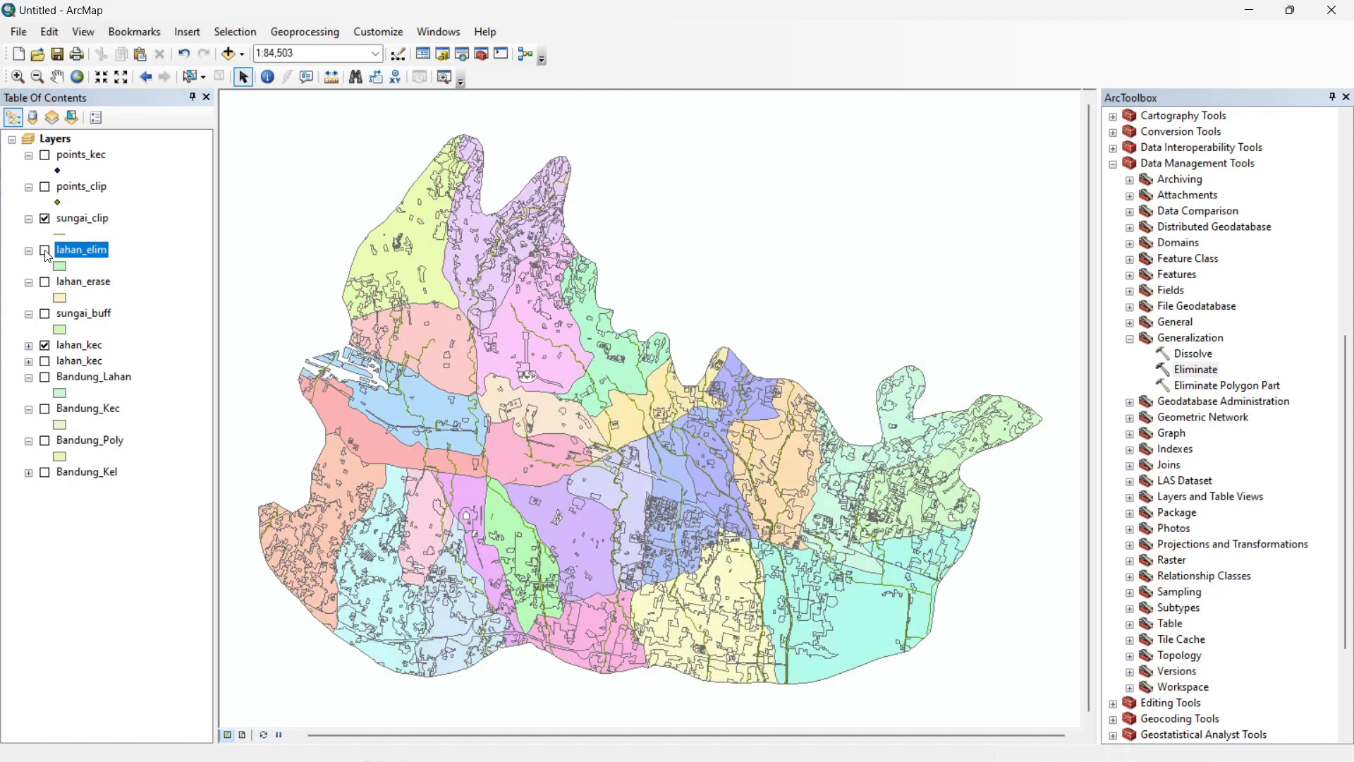
click(46, 251)
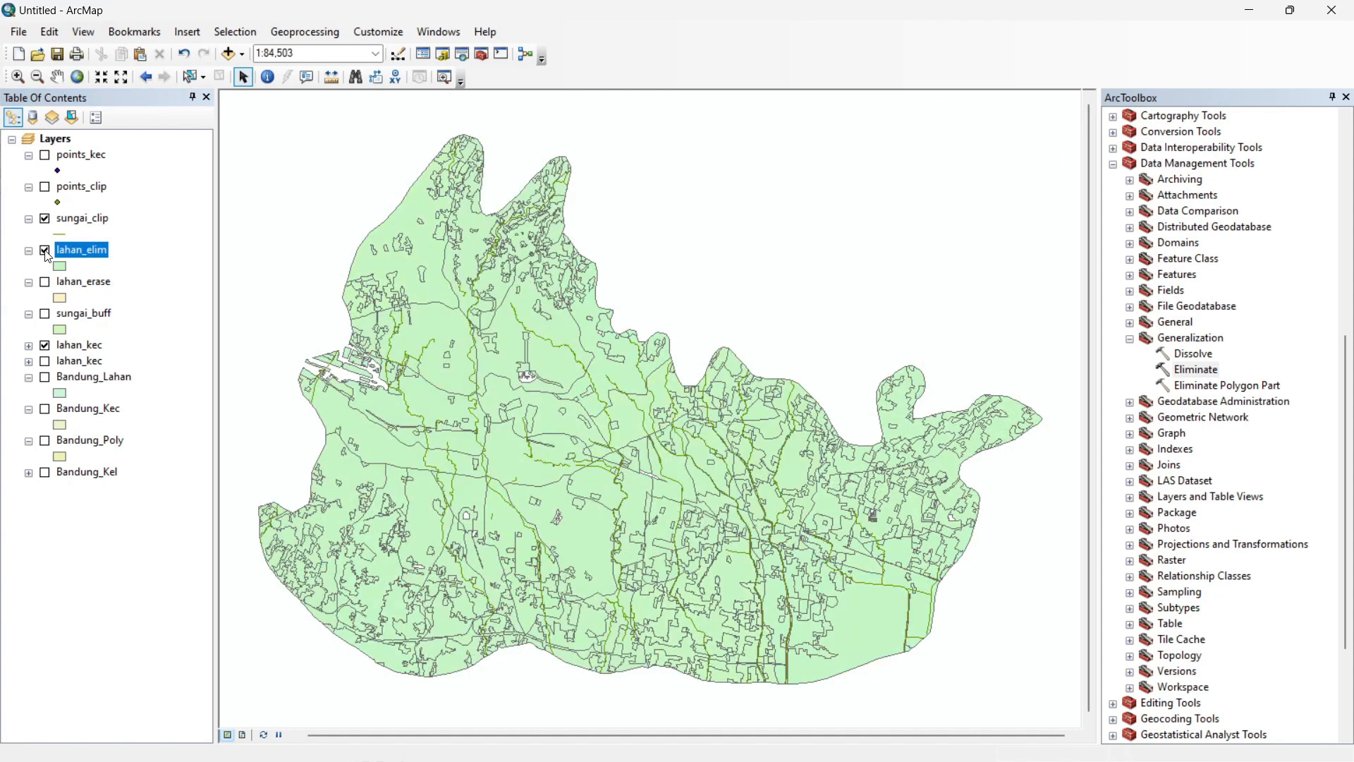
click(46, 251)
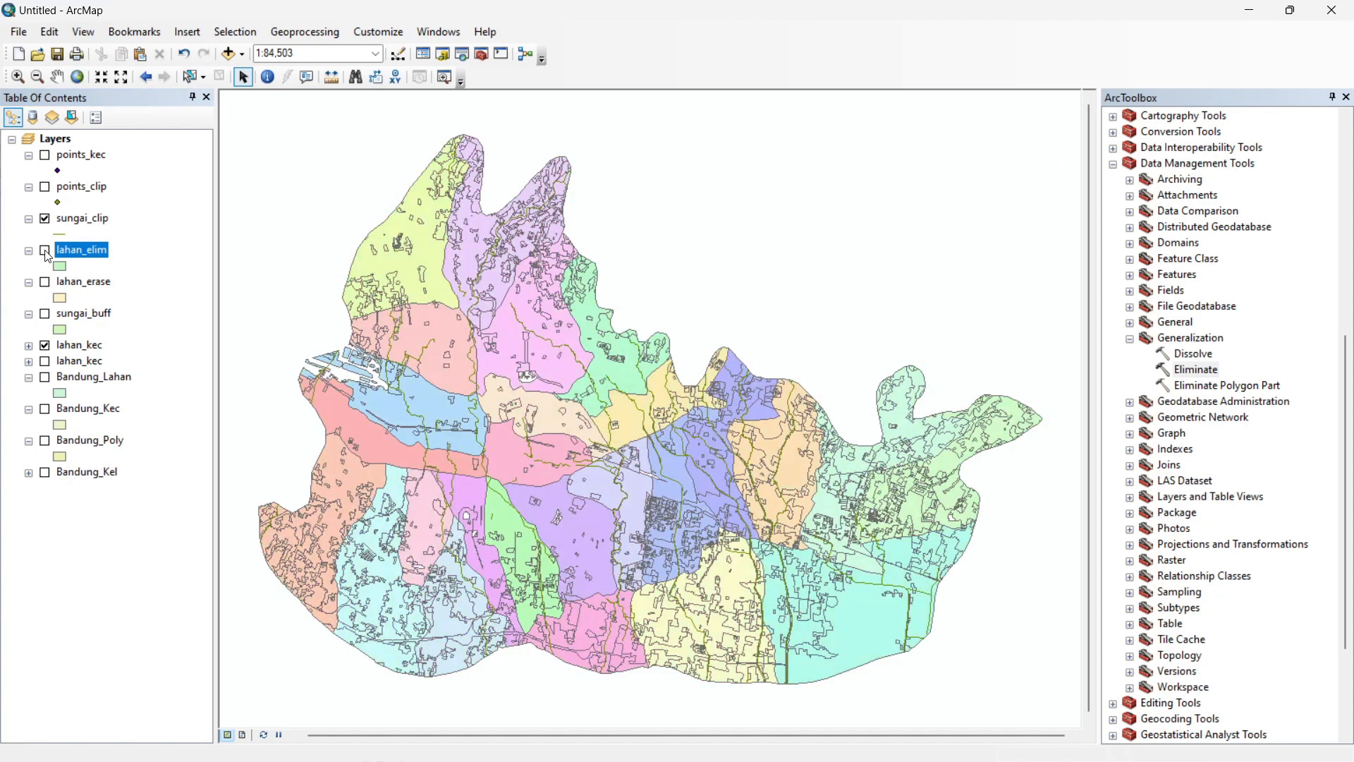
click(46, 251)
click(46, 251)
click(18, 76)
drag(413, 282, 663, 460)
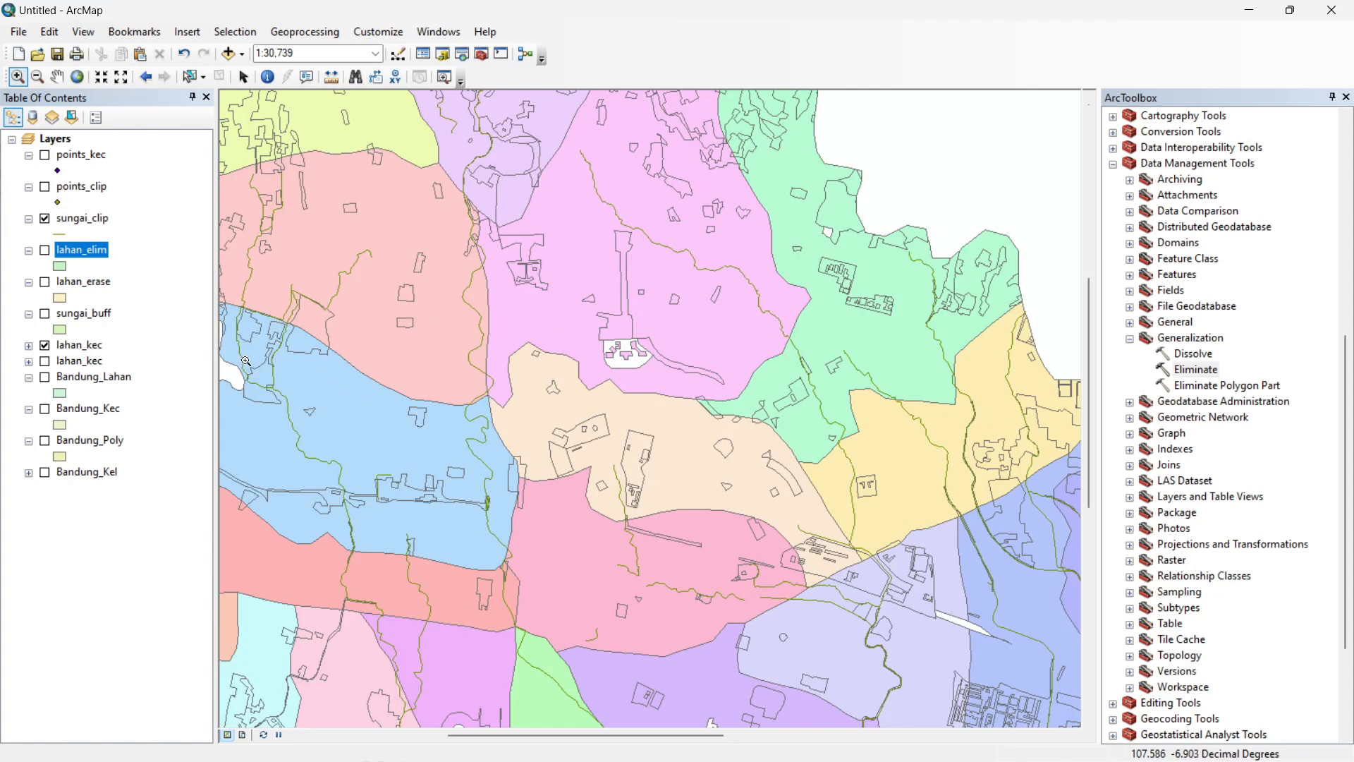
click(46, 252)
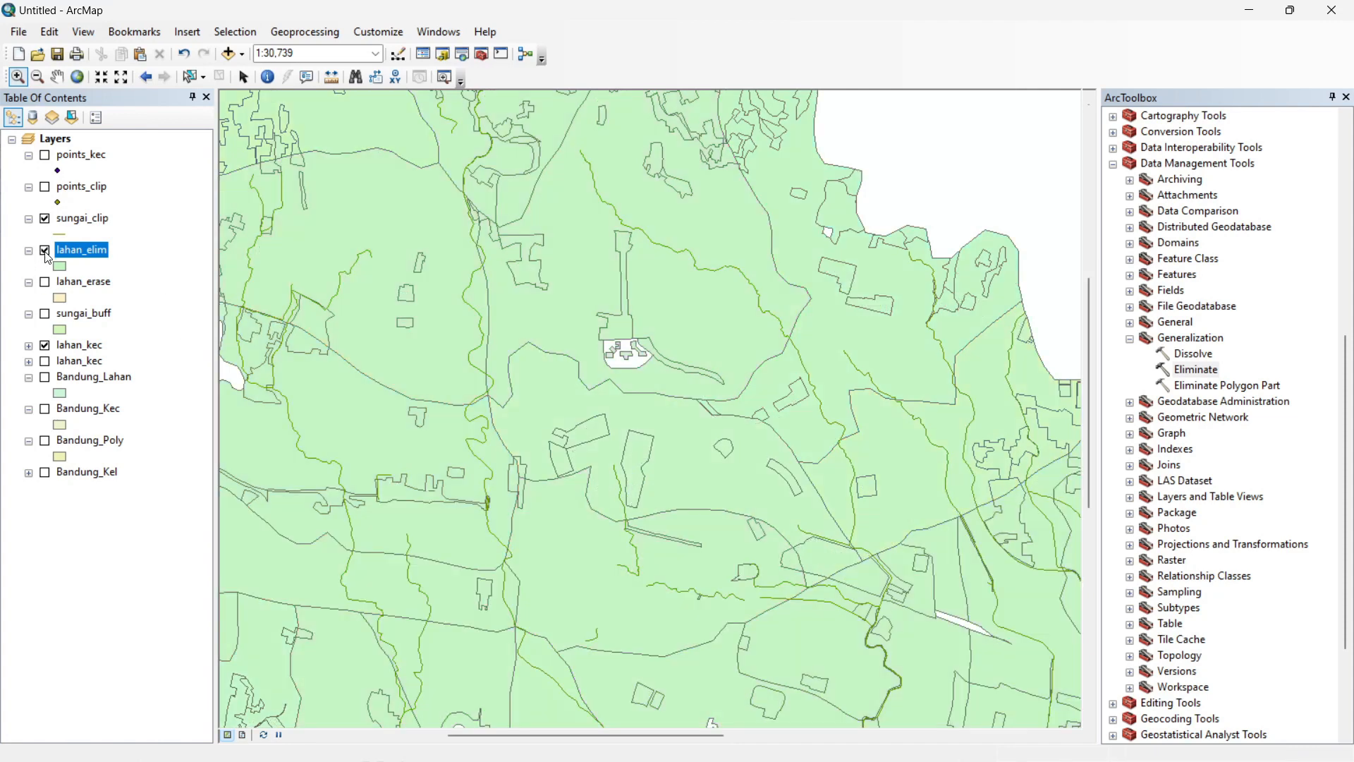
click(46, 252)
click(46, 252)
click(46, 251)
click(46, 252)
Recalculate the Luas field of lahan_elim as area in hectares, using the data frame's World Mercator coordinate system
right_click(90, 256)
click(234, 306)
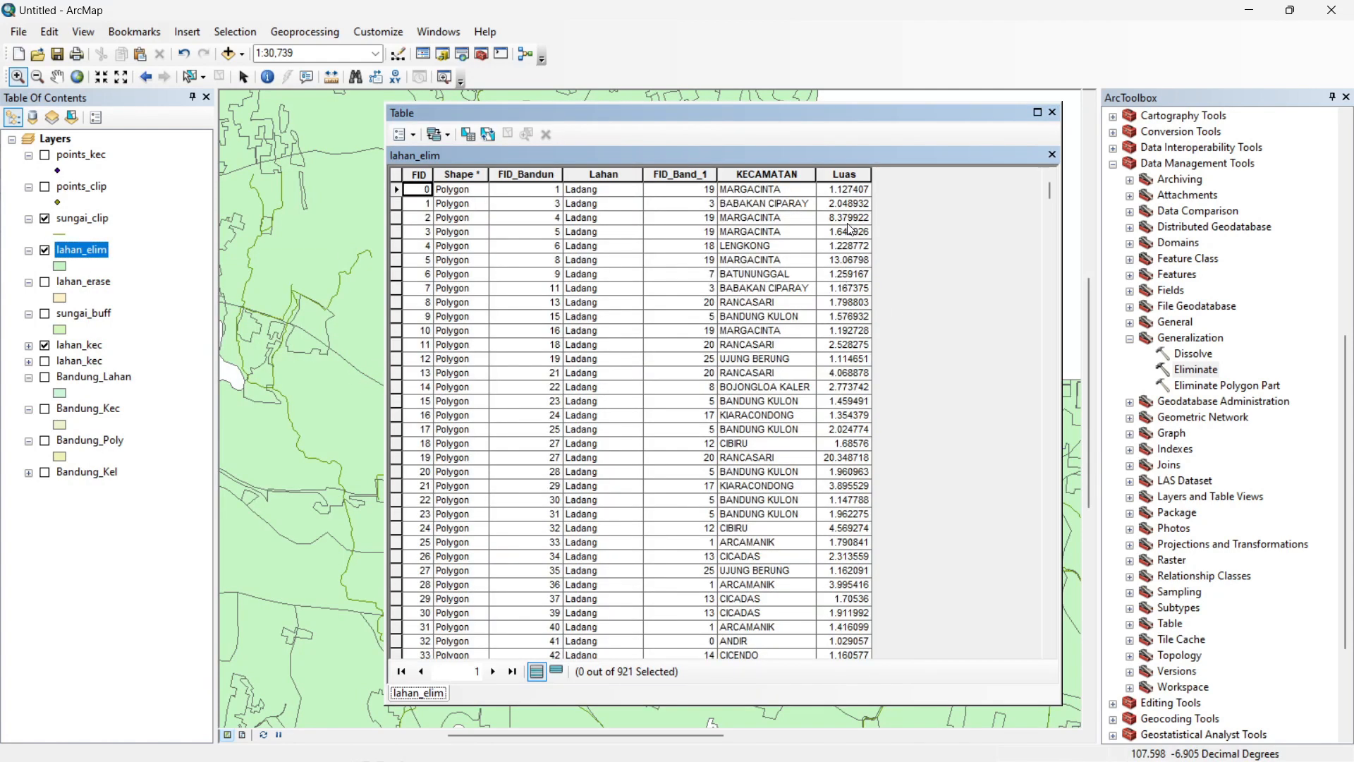
right_click(849, 173)
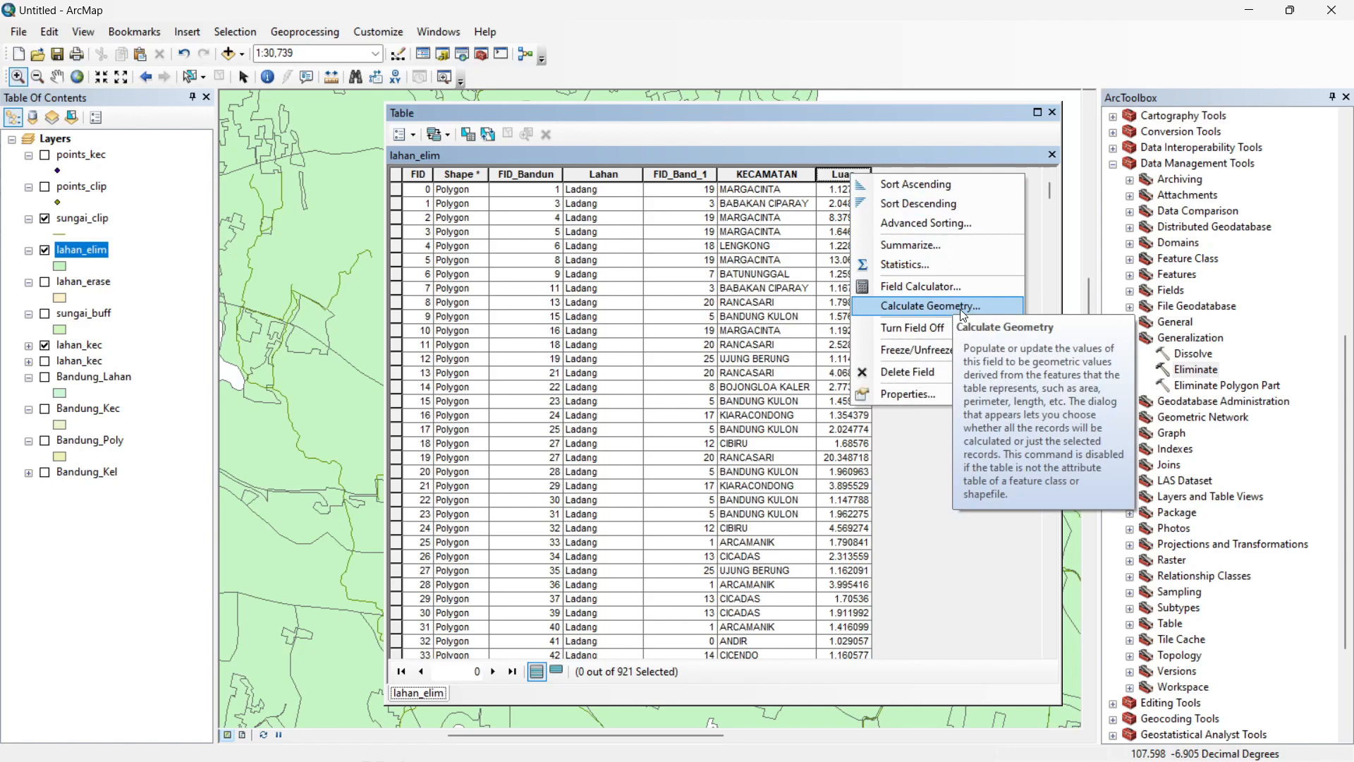
click(977, 307)
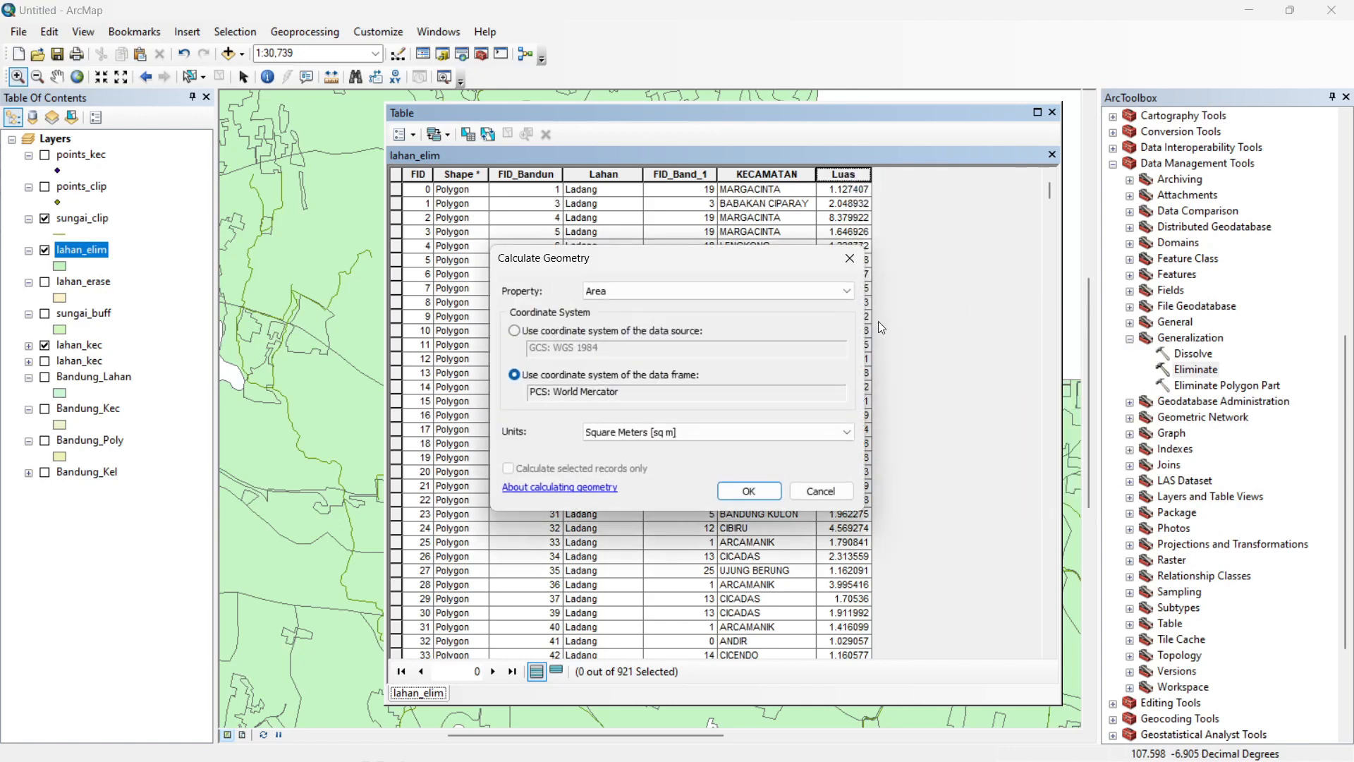
click(735, 436)
click(687, 474)
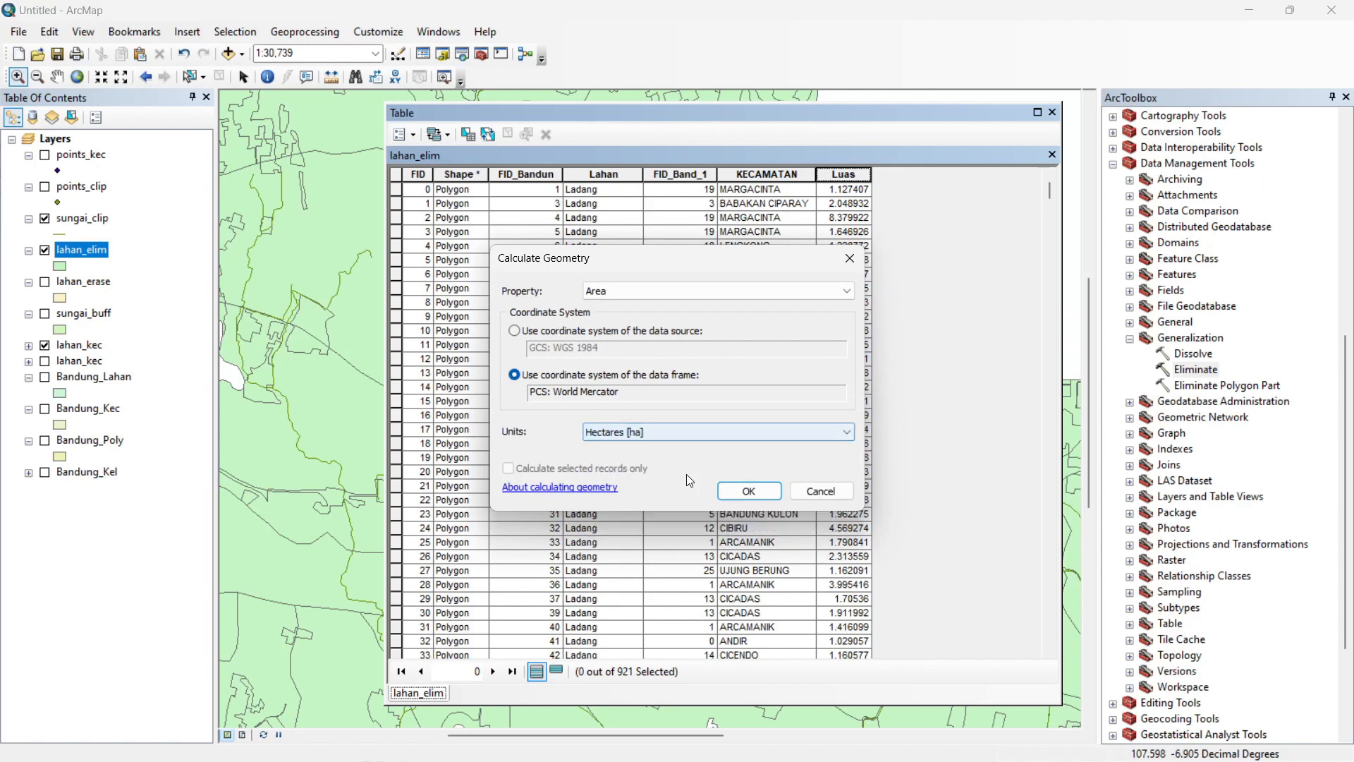
click(750, 492)
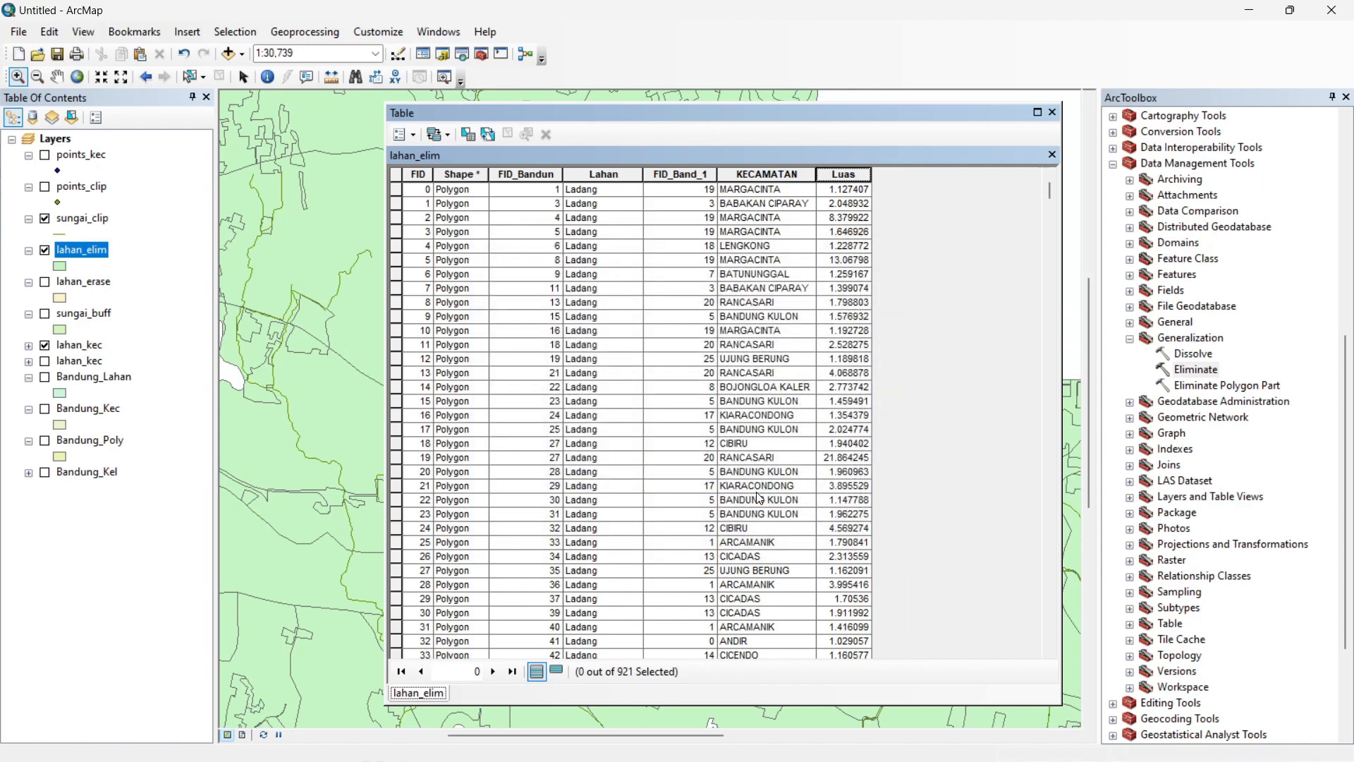
Sort the lahan_elim records by Luas in ascending order and review the smallest areas
right_click(850, 173)
click(878, 187)
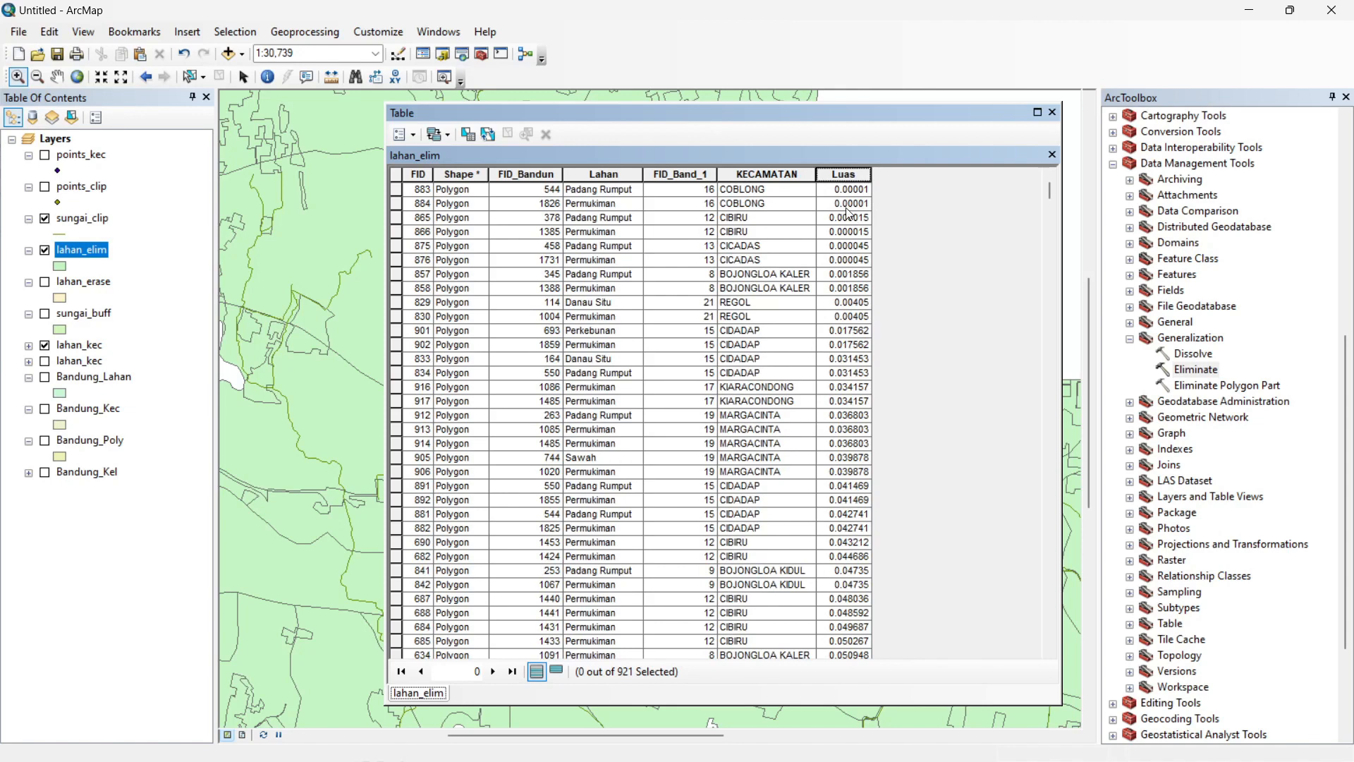
scroll(873, 322, down, 4)
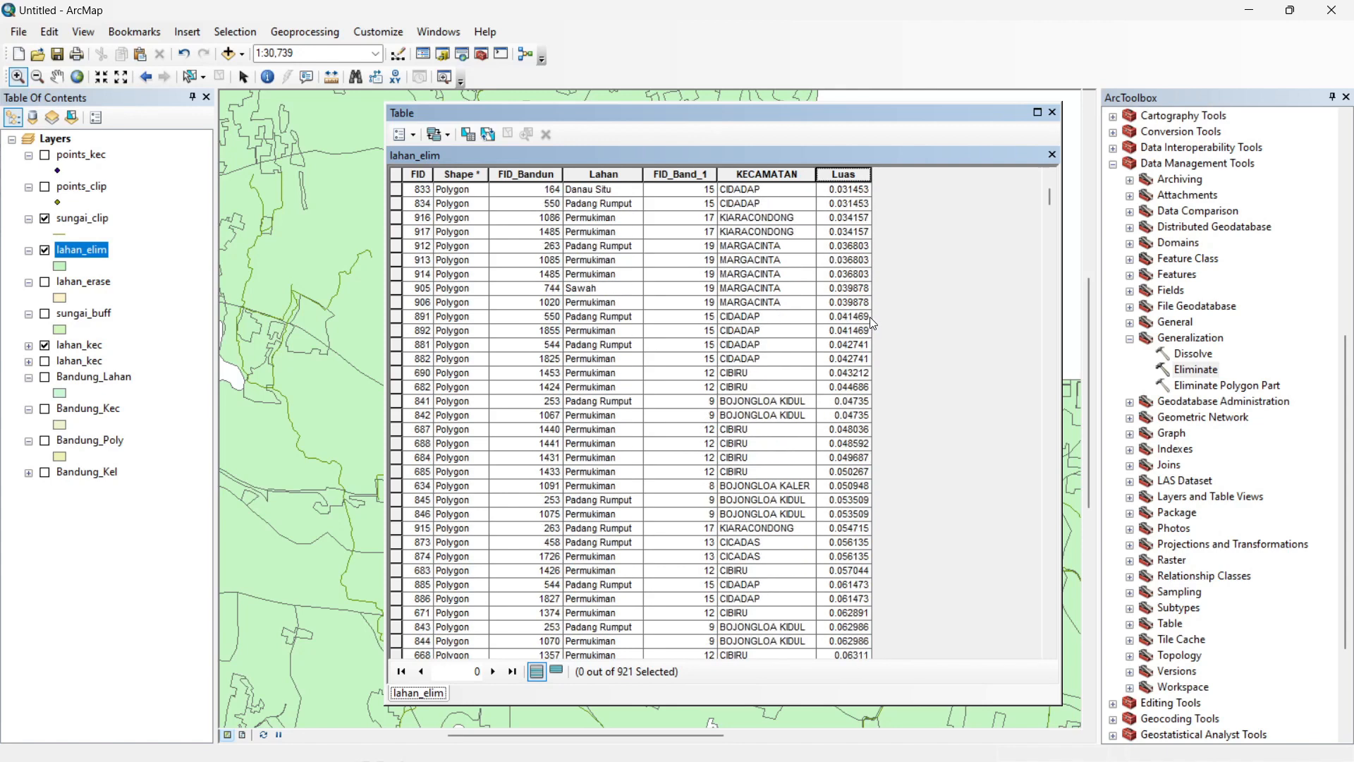
scroll(873, 322, up, 4)
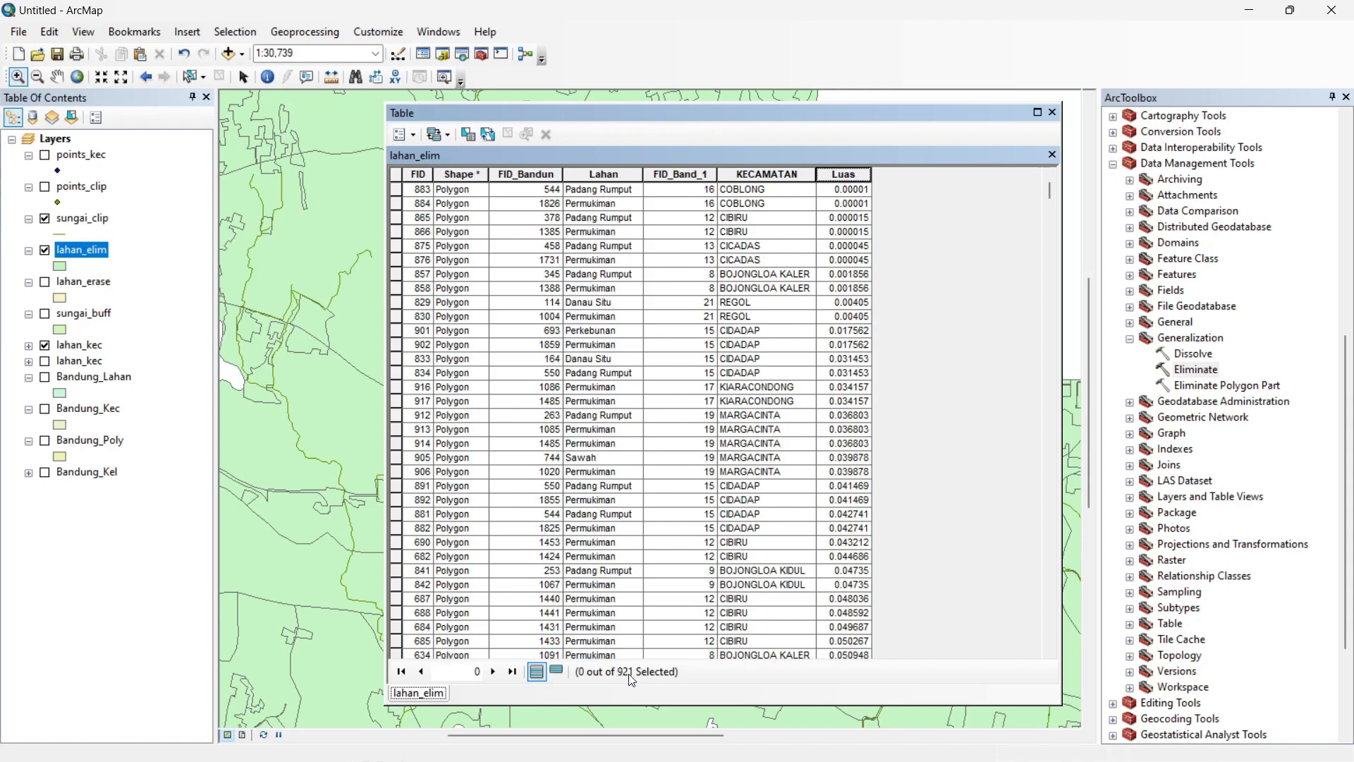
Open the visible lahan_kec layer's attribute table to compare record counts, and examine the small Luas values remaining in lahan_elim
right_click(87, 349)
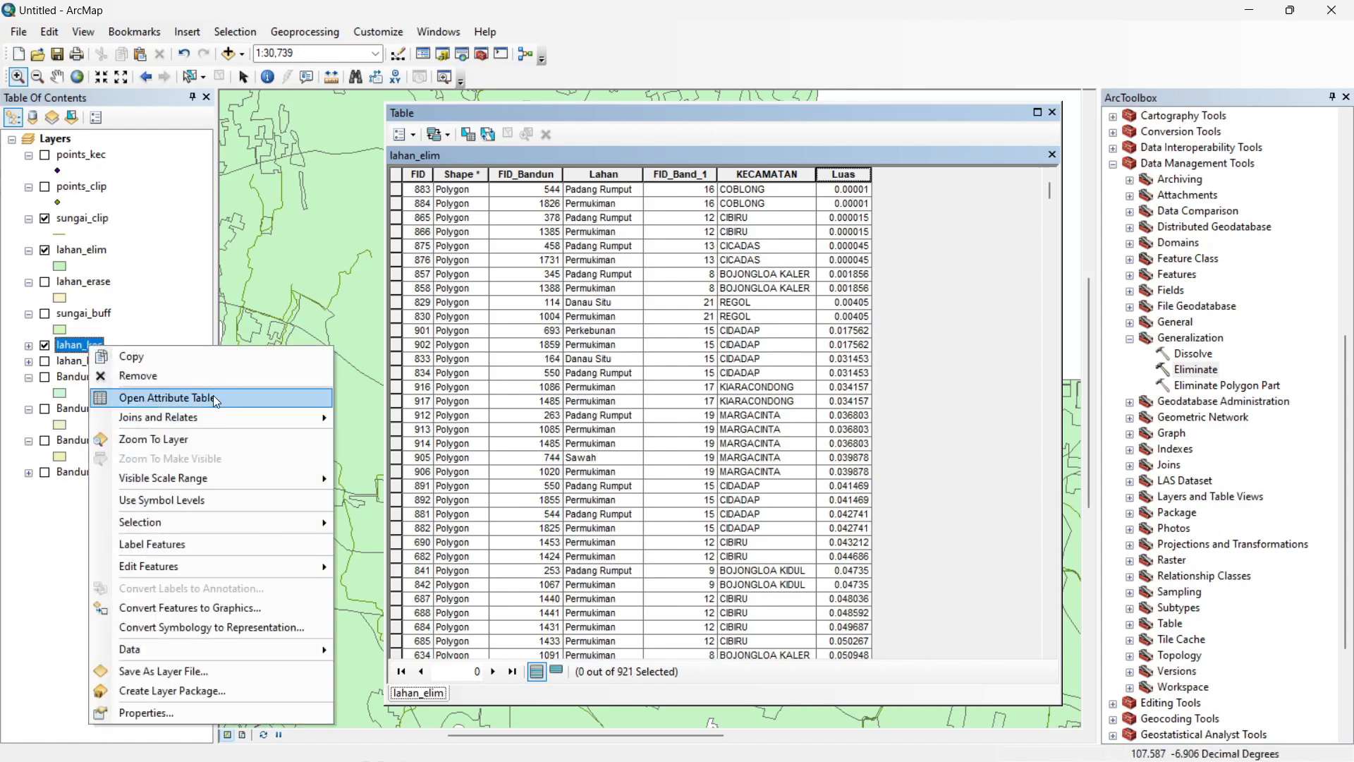
click(213, 395)
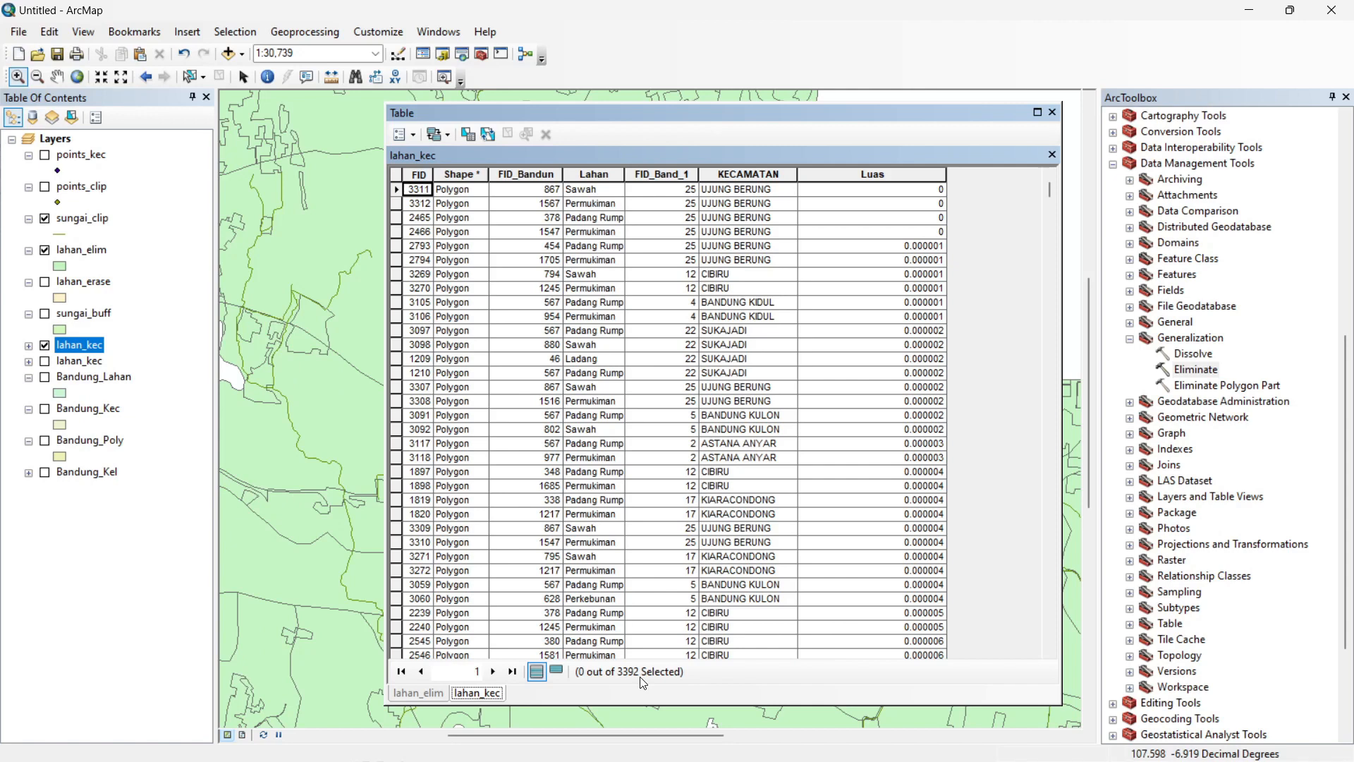
click(434, 693)
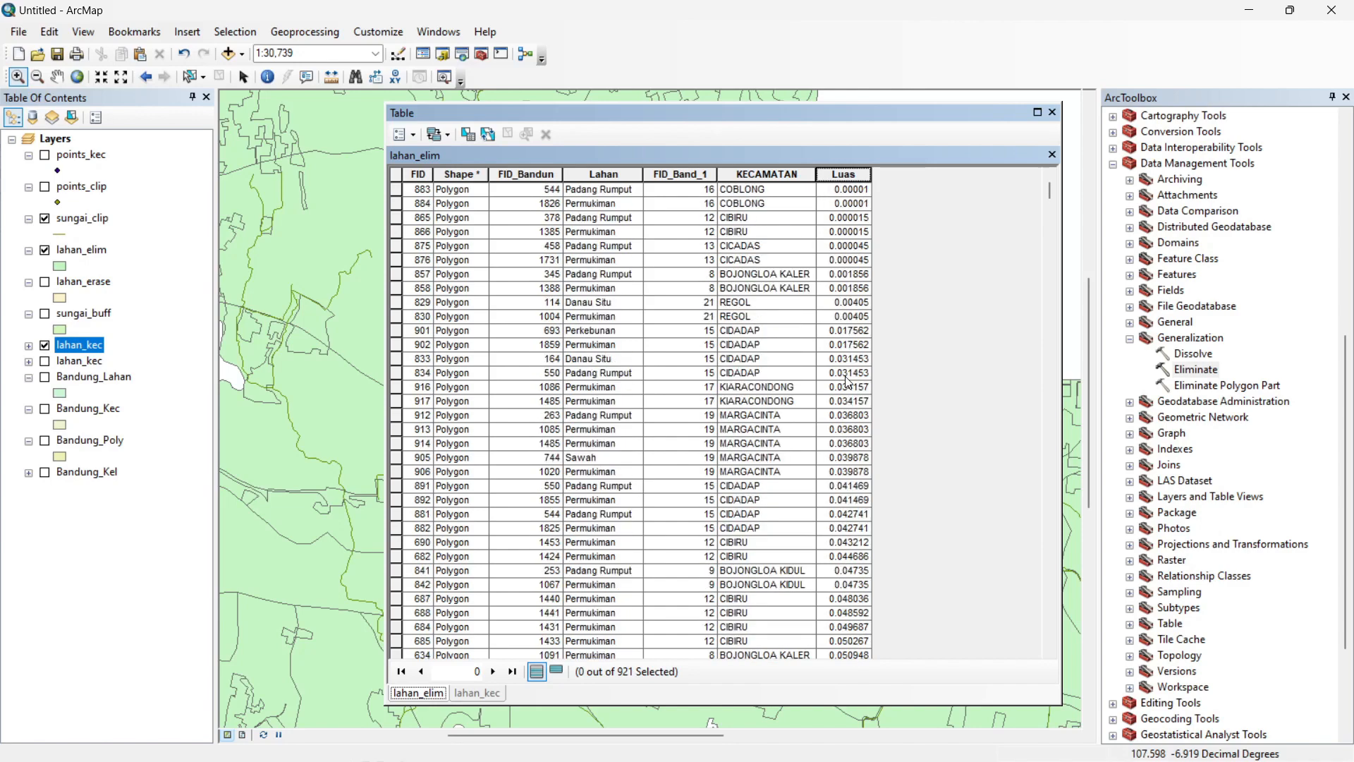
scroll(847, 382, down, 2)
scroll(847, 381, down, 5)
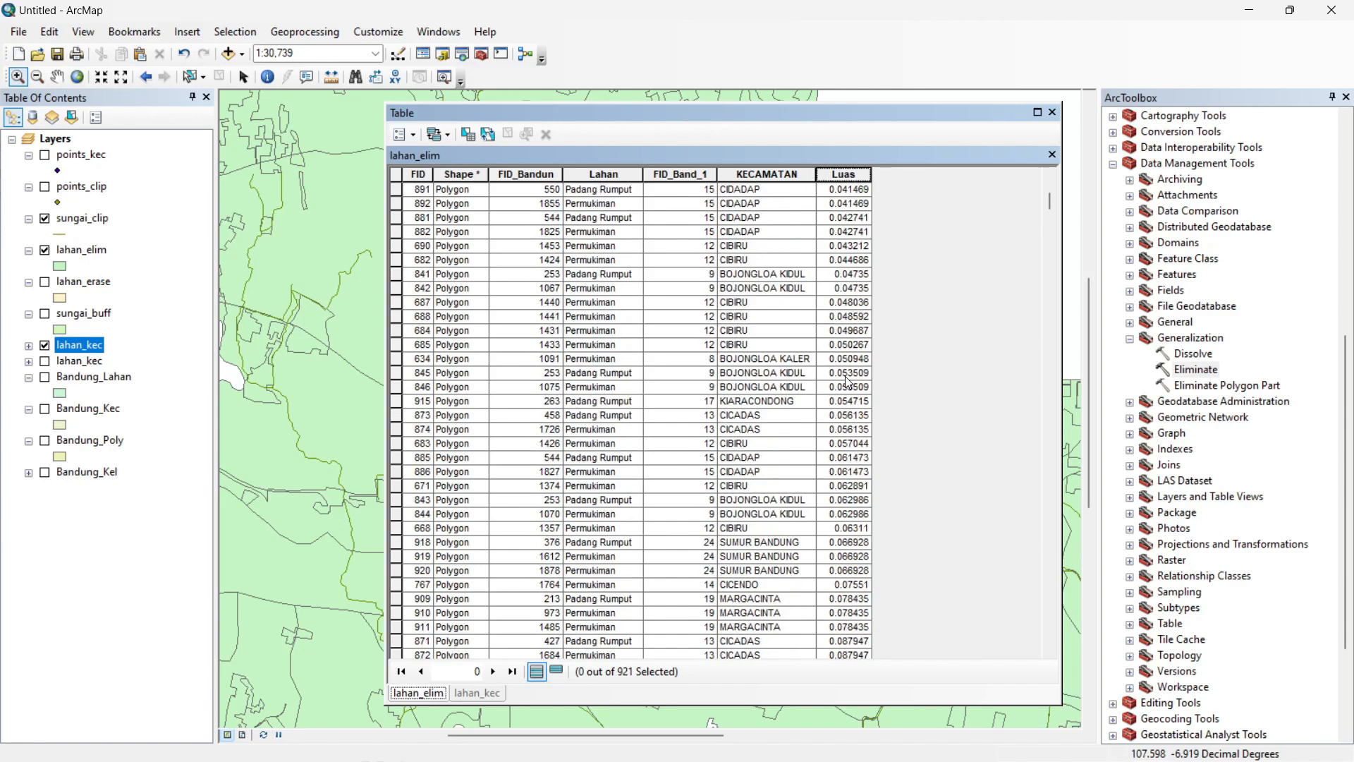
scroll(847, 381, down, 8)
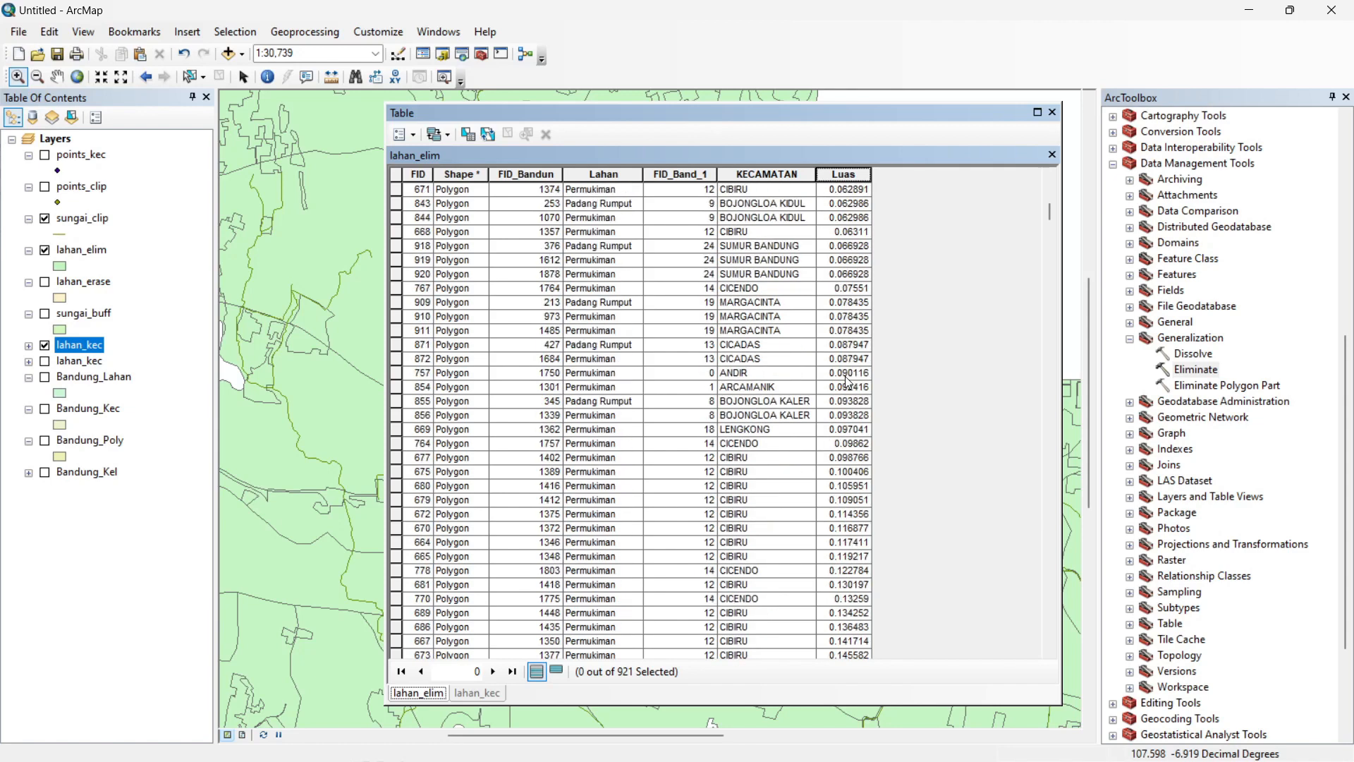
scroll(847, 382, down, 6)
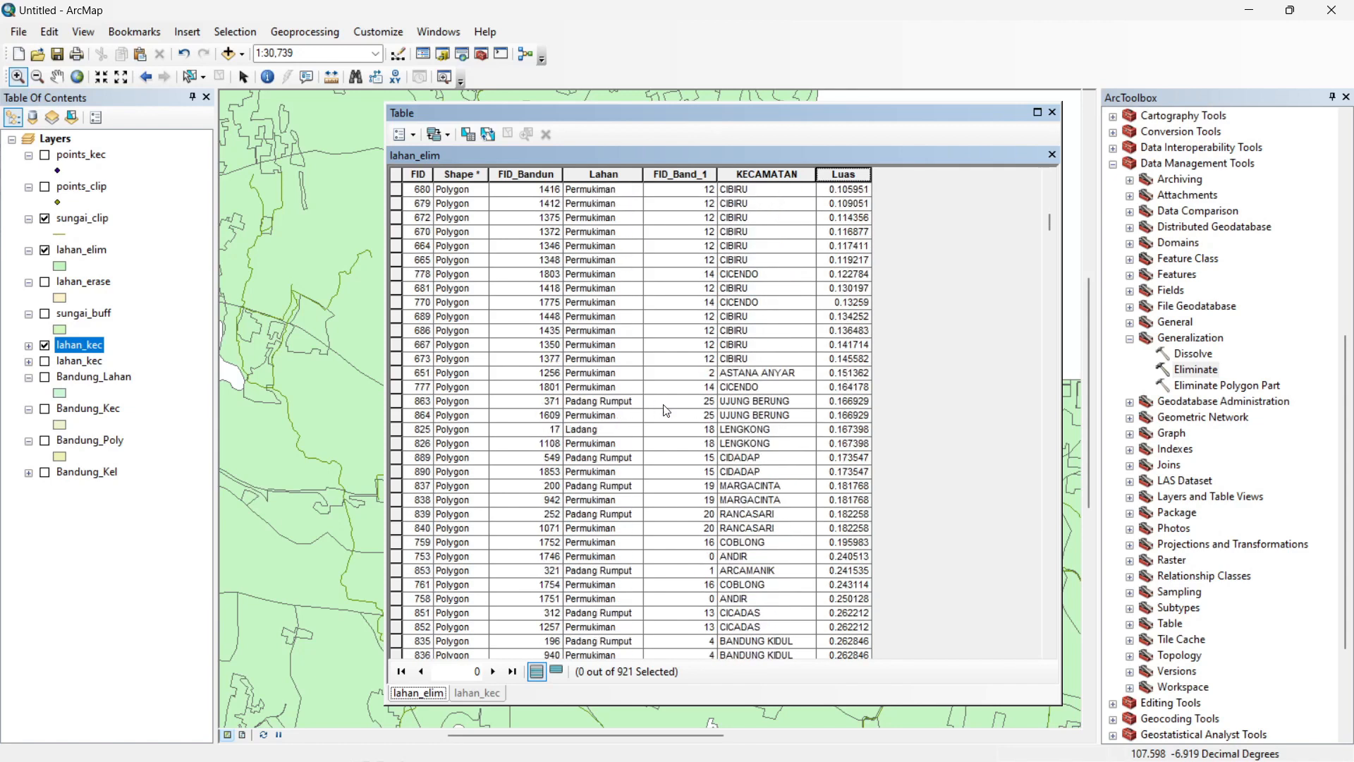
Select individual small-area records in lahan_elim, ending on the CIBIRU record with FID 686, and close the table
click(400, 416)
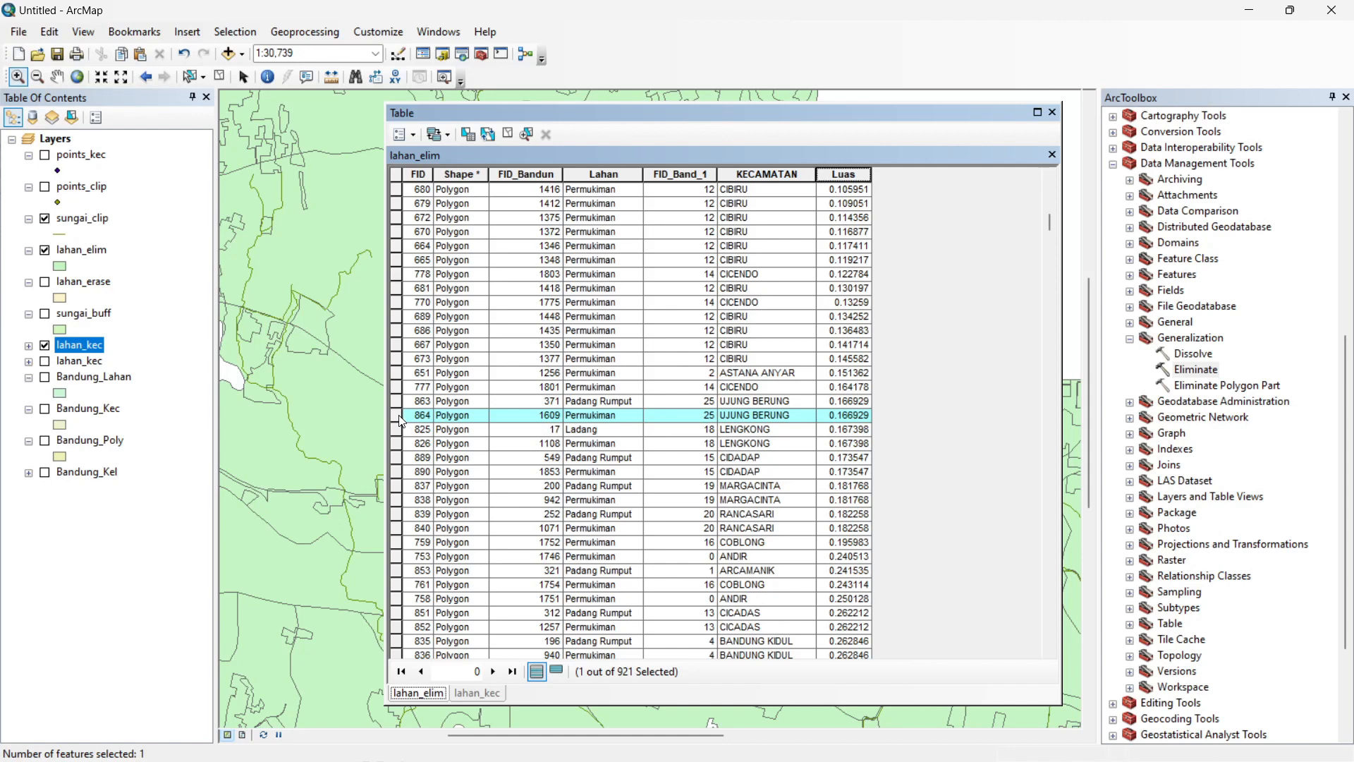
click(404, 400)
click(399, 372)
click(400, 345)
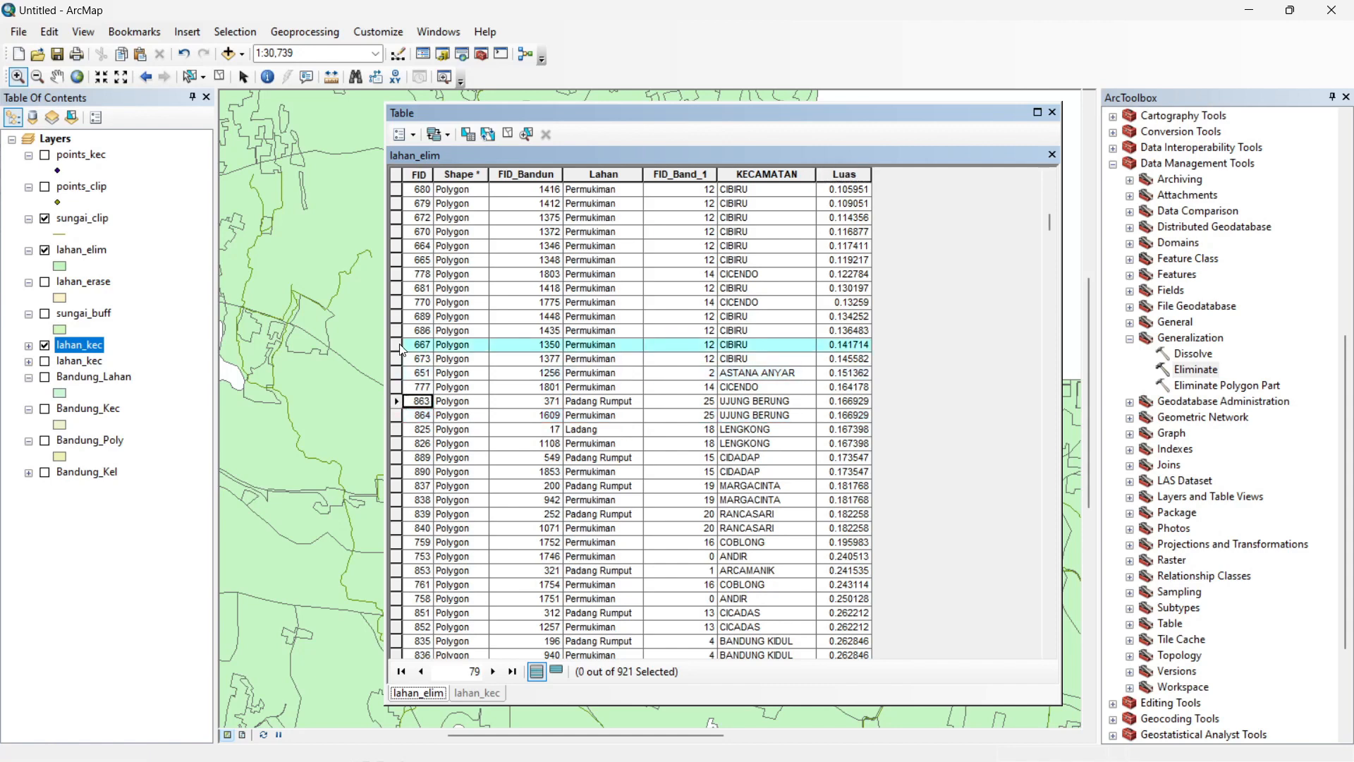
click(399, 330)
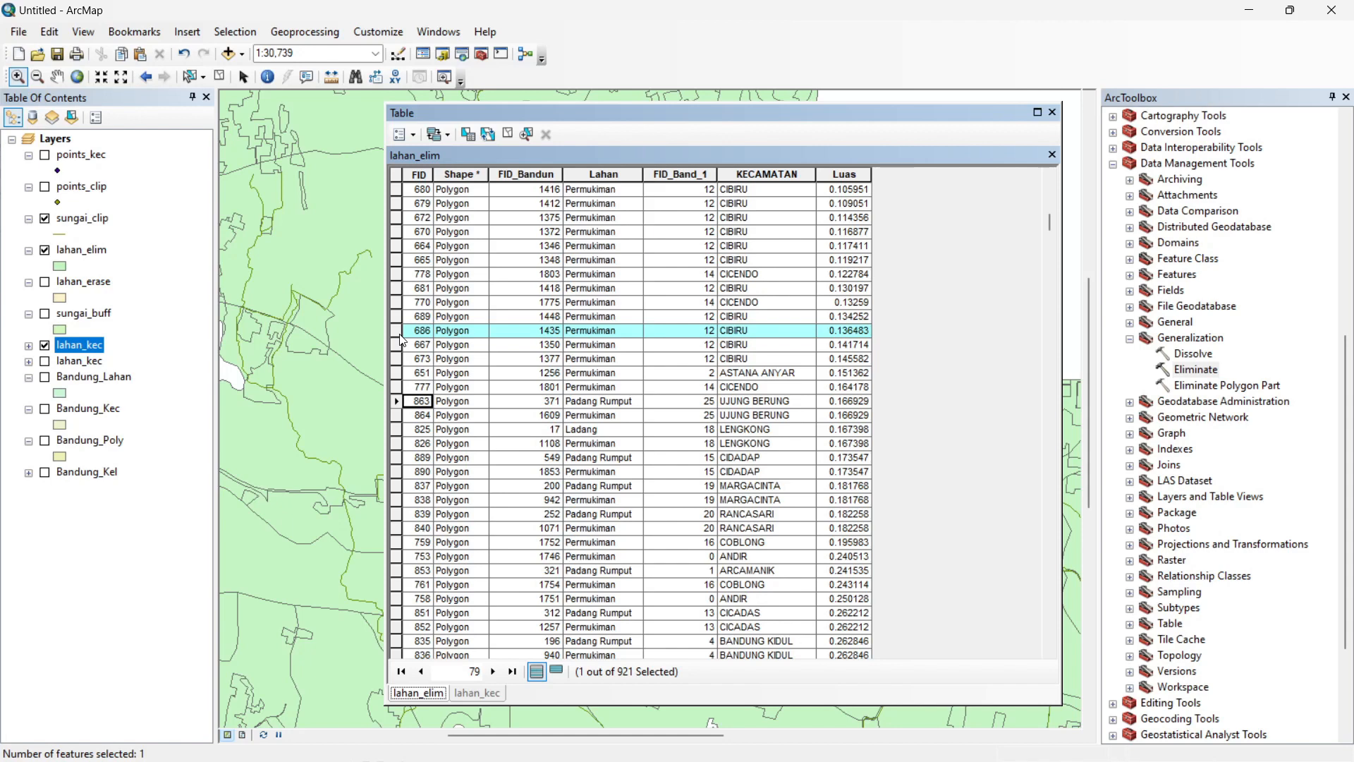
scroll(402, 340, up, 15)
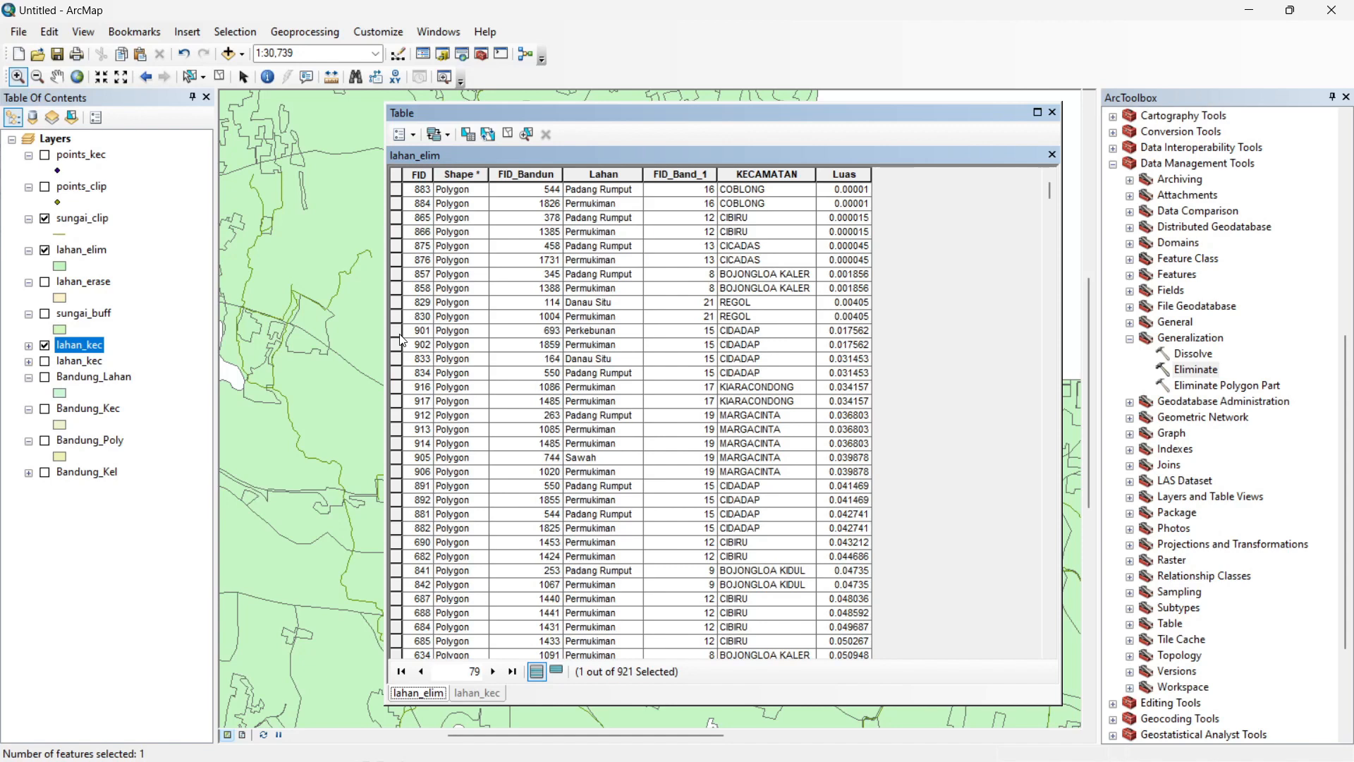
click(1052, 112)
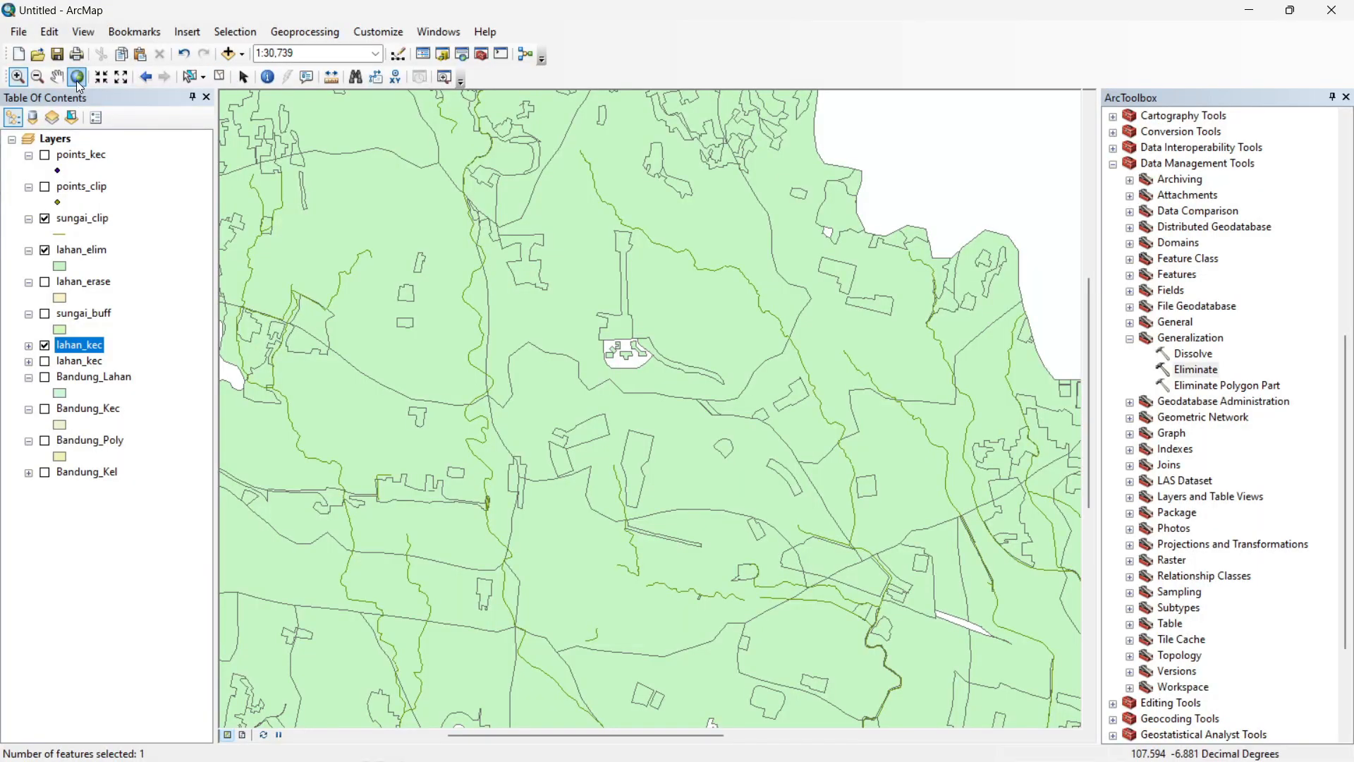
Show the full map extent and open the attribute table of the visible lahan_kec layer
click(77, 77)
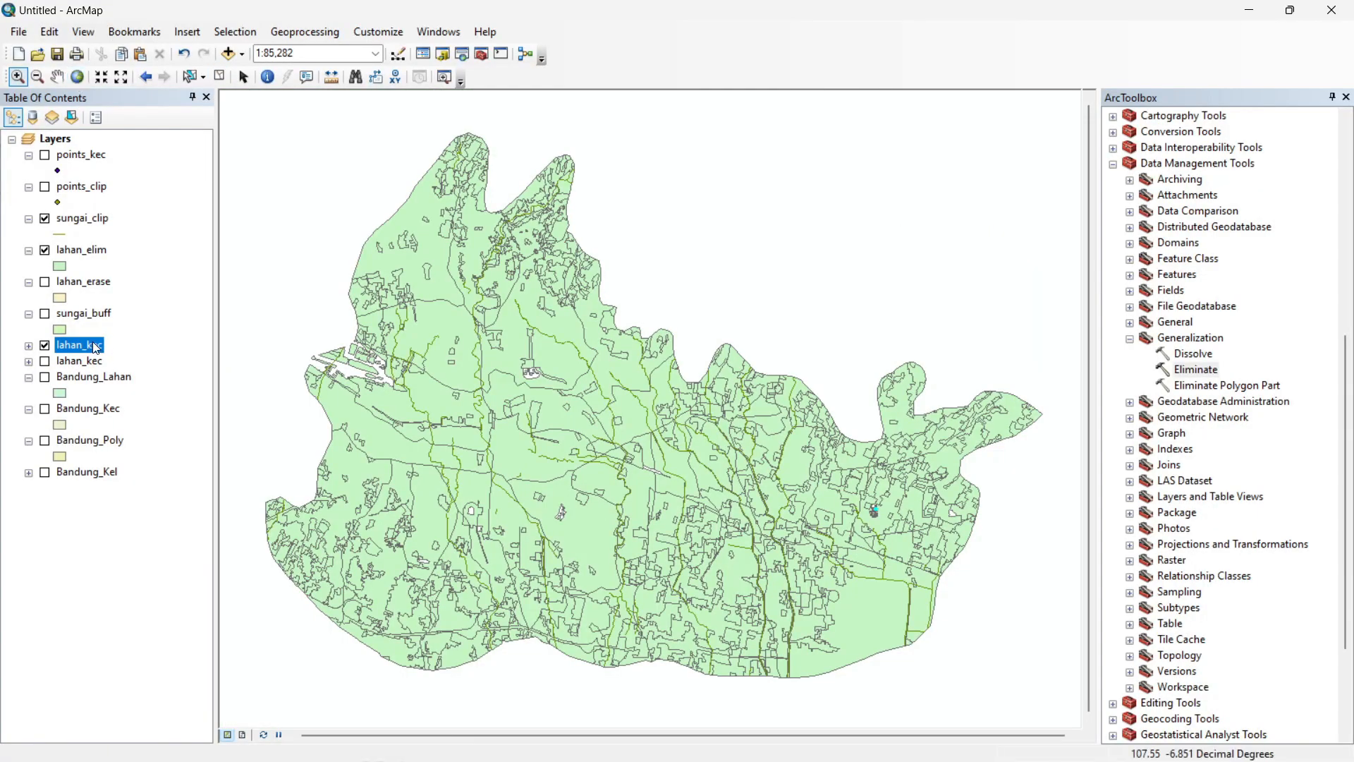
right_click(97, 347)
click(190, 392)
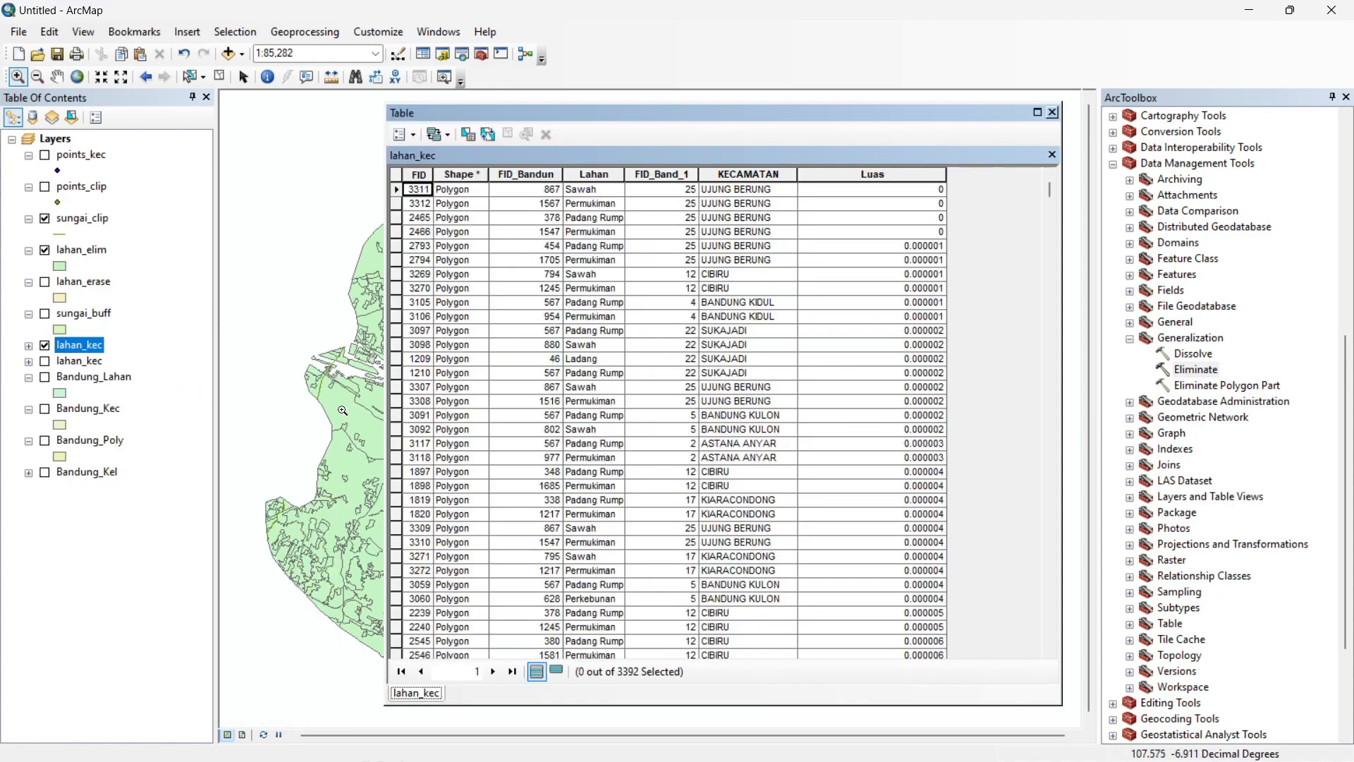
Select the lahan_kec records where "KECAMATAN" = 'CIBIRU' and show only the selected records in the table
click(413, 137)
click(471, 177)
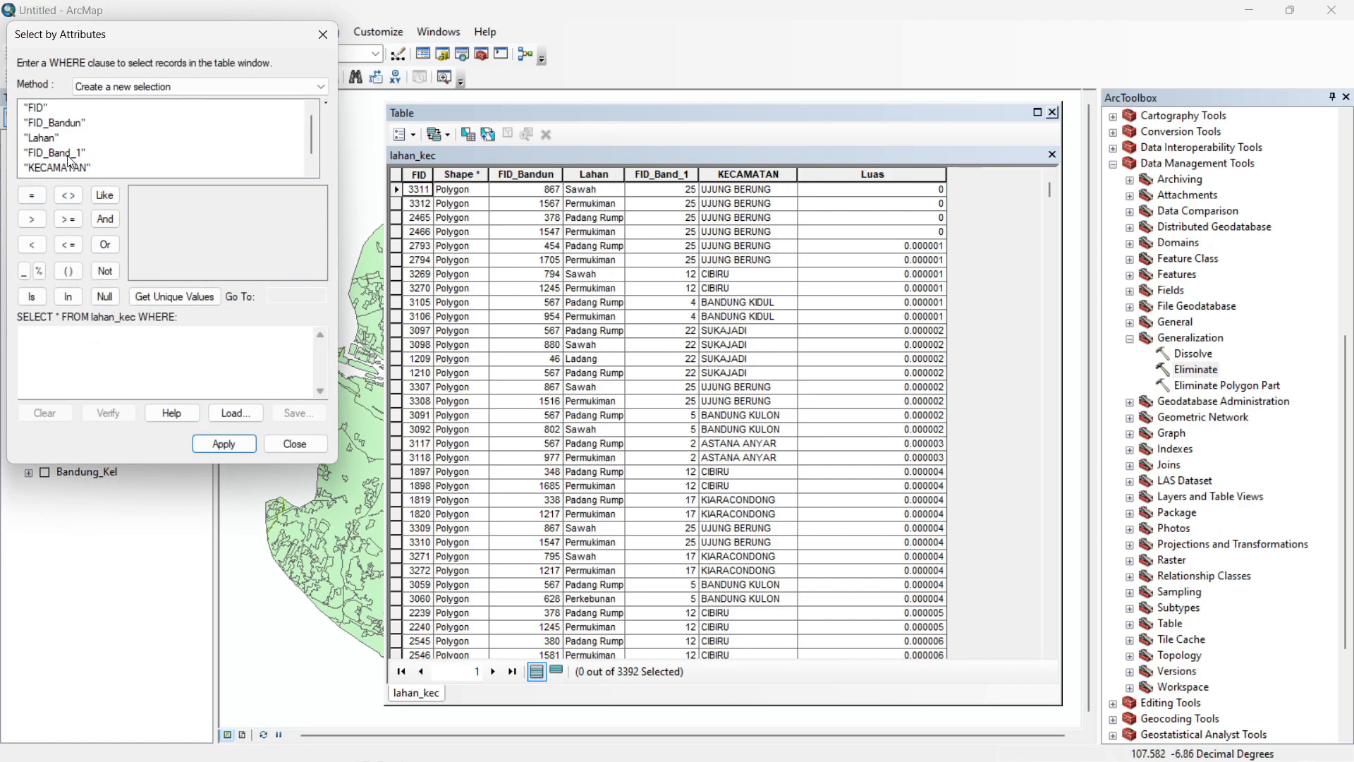
scroll(70, 161, down, 1)
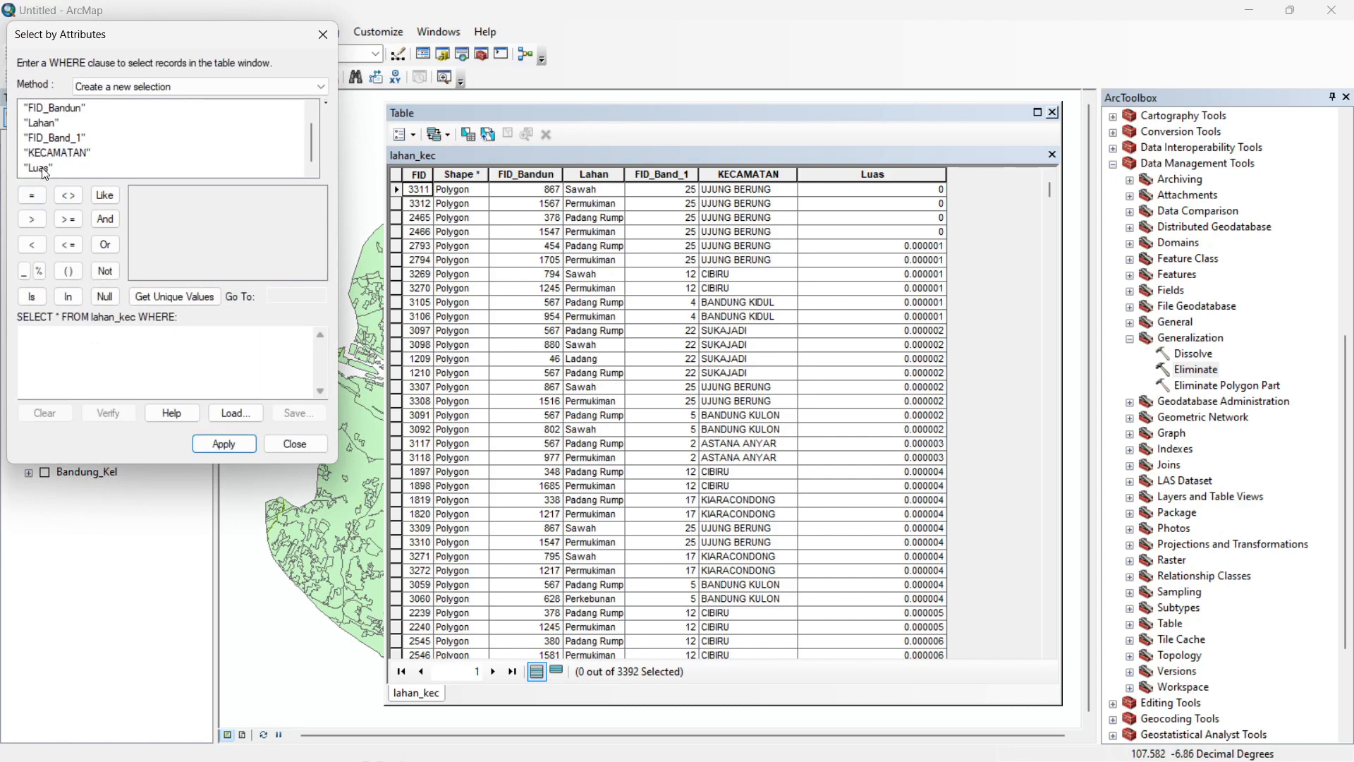
double_click(61, 155)
click(33, 196)
click(175, 296)
scroll(205, 221, down, 4)
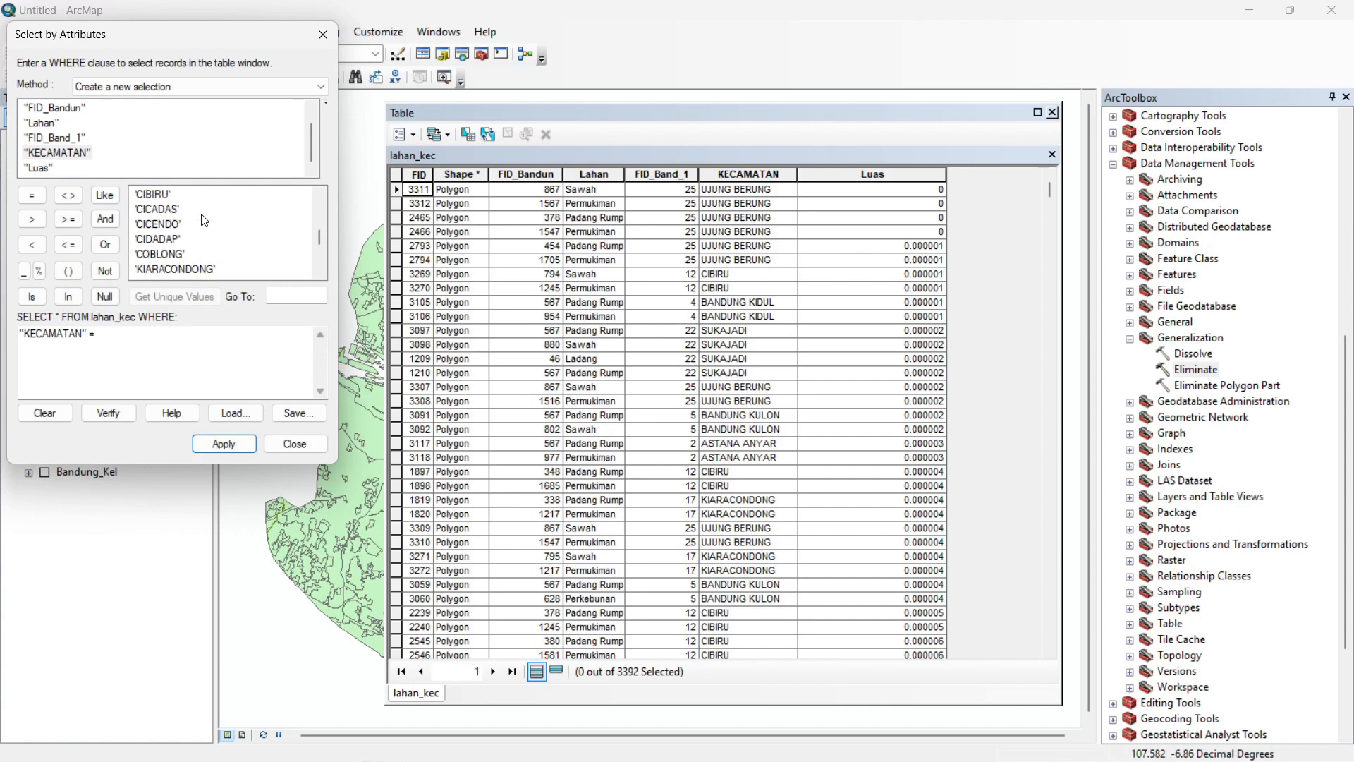
double_click(158, 197)
click(223, 444)
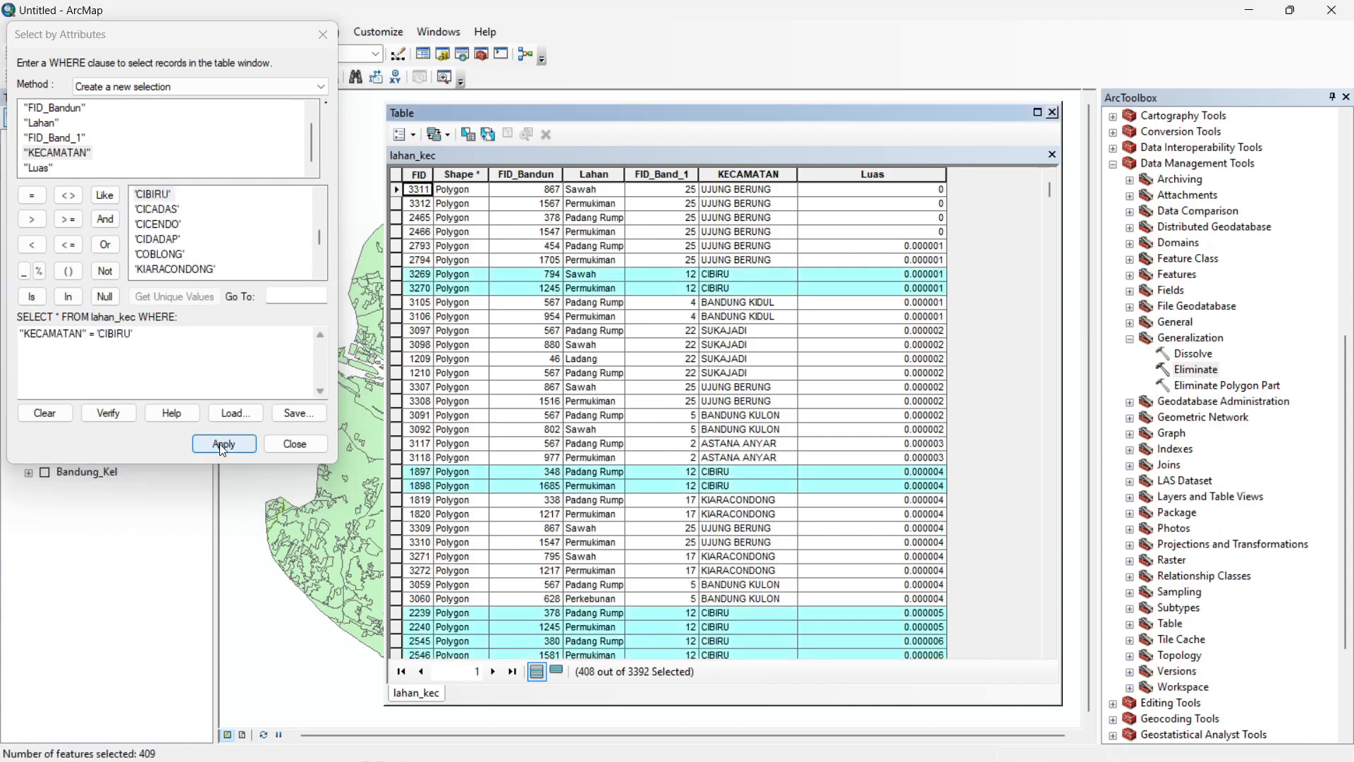
click(295, 444)
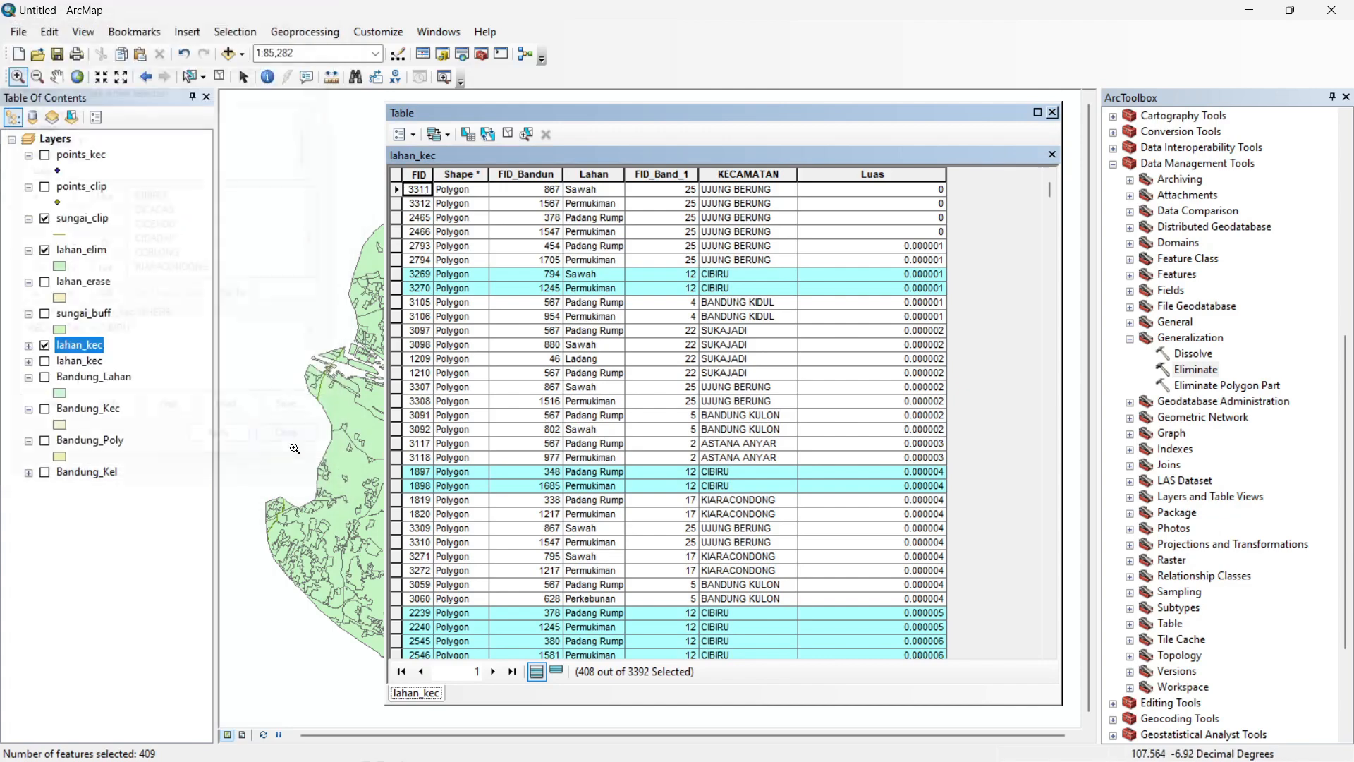
click(556, 672)
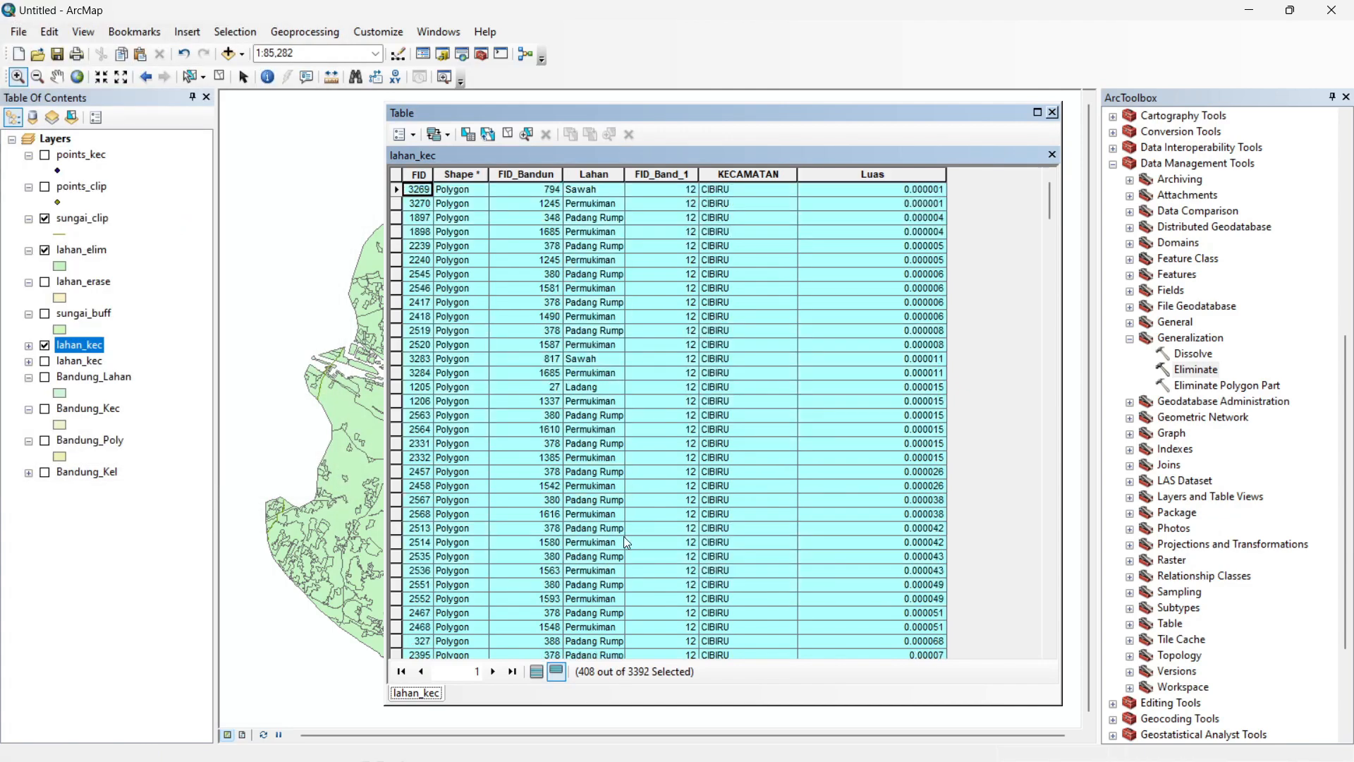
Examine the small Luas values of the selected CIBIRU records in lahan_kec, and close the table
scroll(660, 475, down, 20)
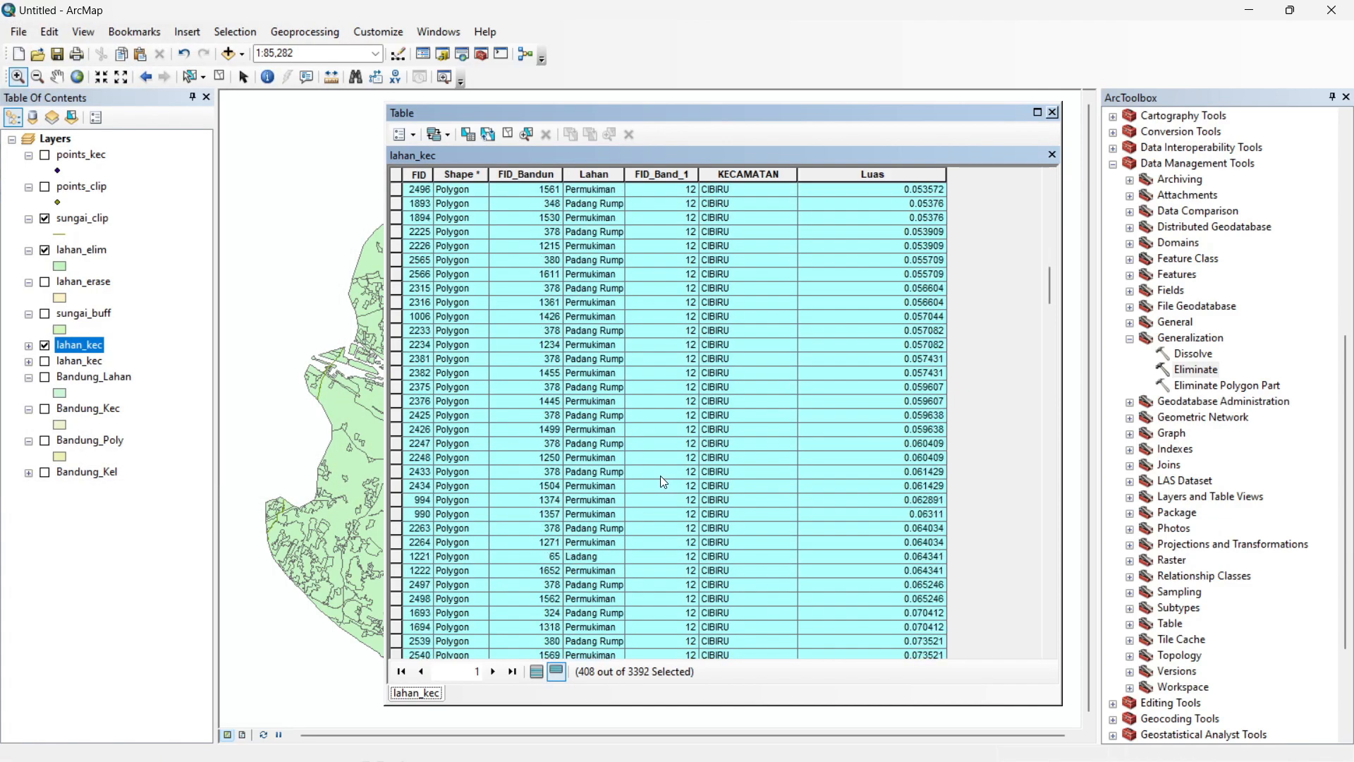
scroll(661, 475, down, 20)
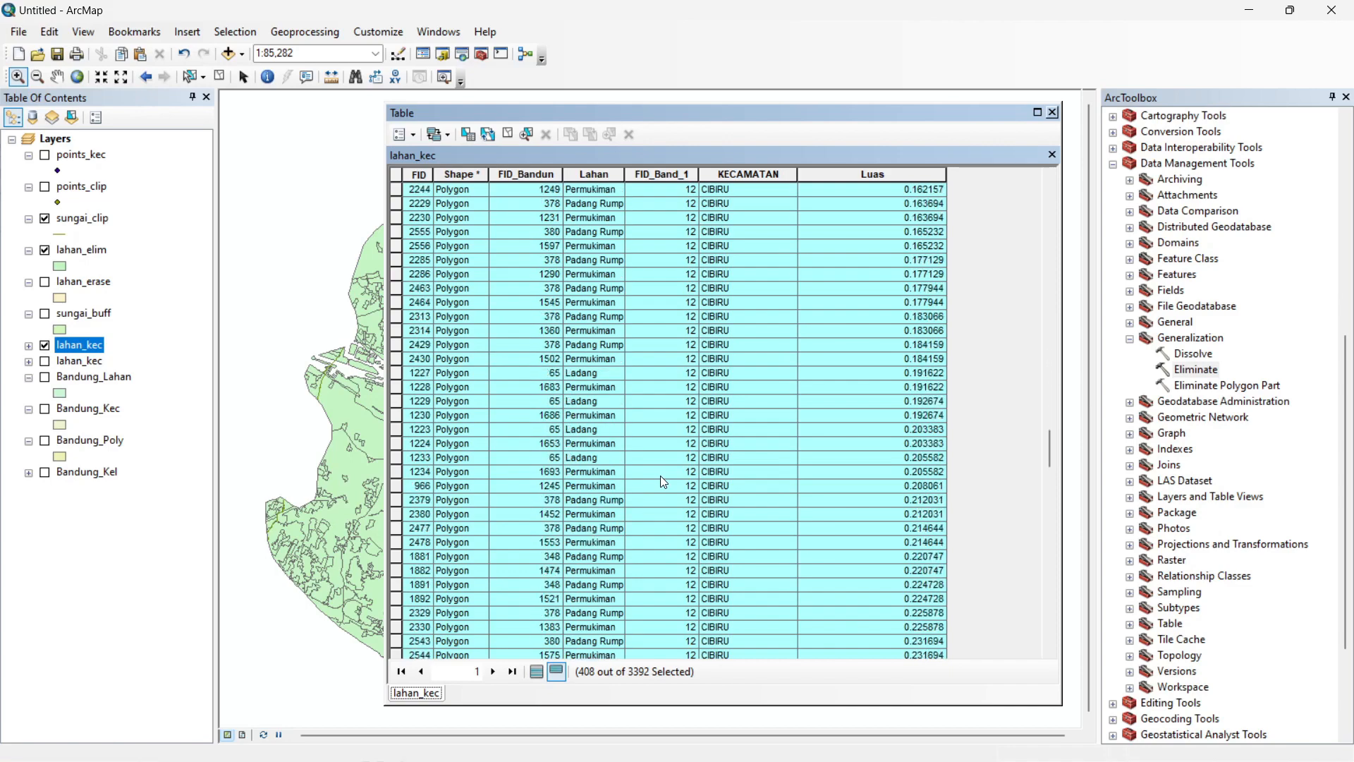
click(1052, 112)
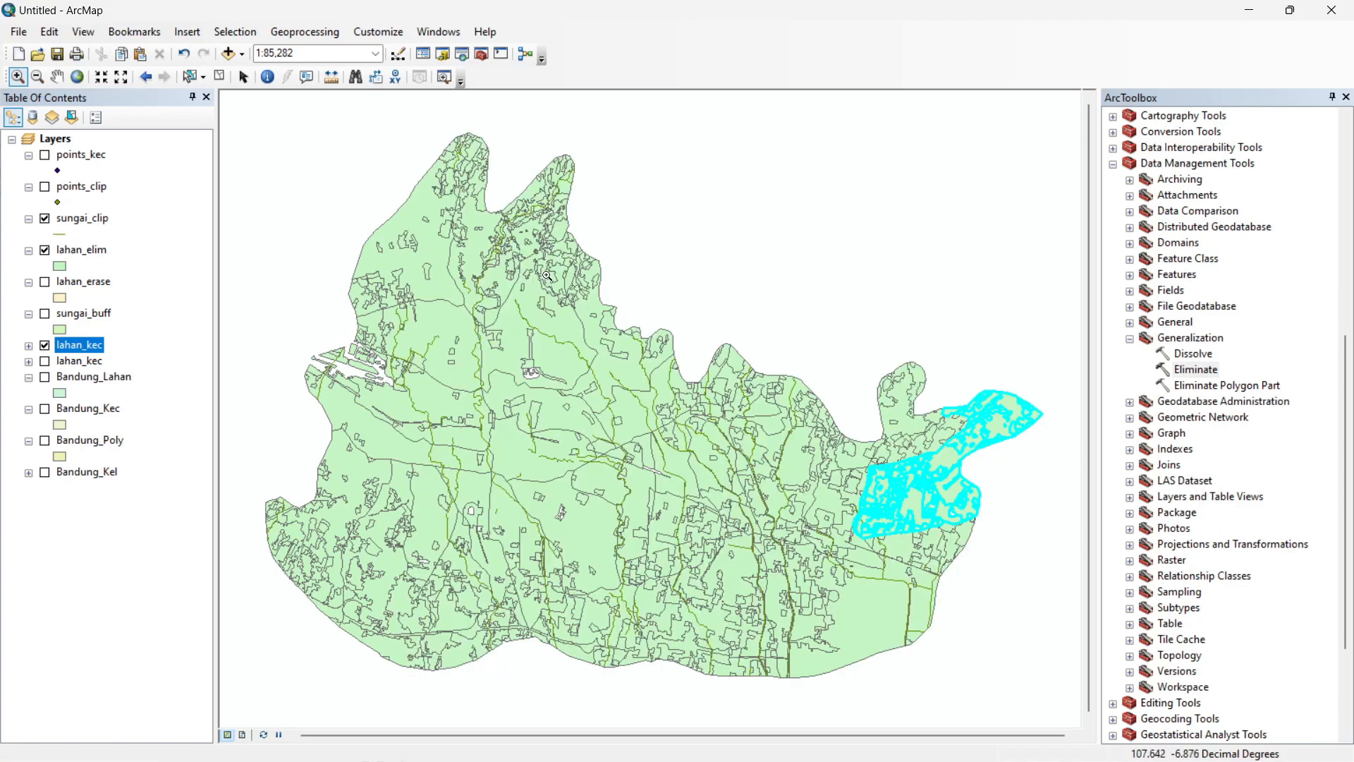
Export the selected lahan_kec features as the shapefile Cibiru_Lahan in the Vector Overlay folder and add it to the map
right_click(98, 346)
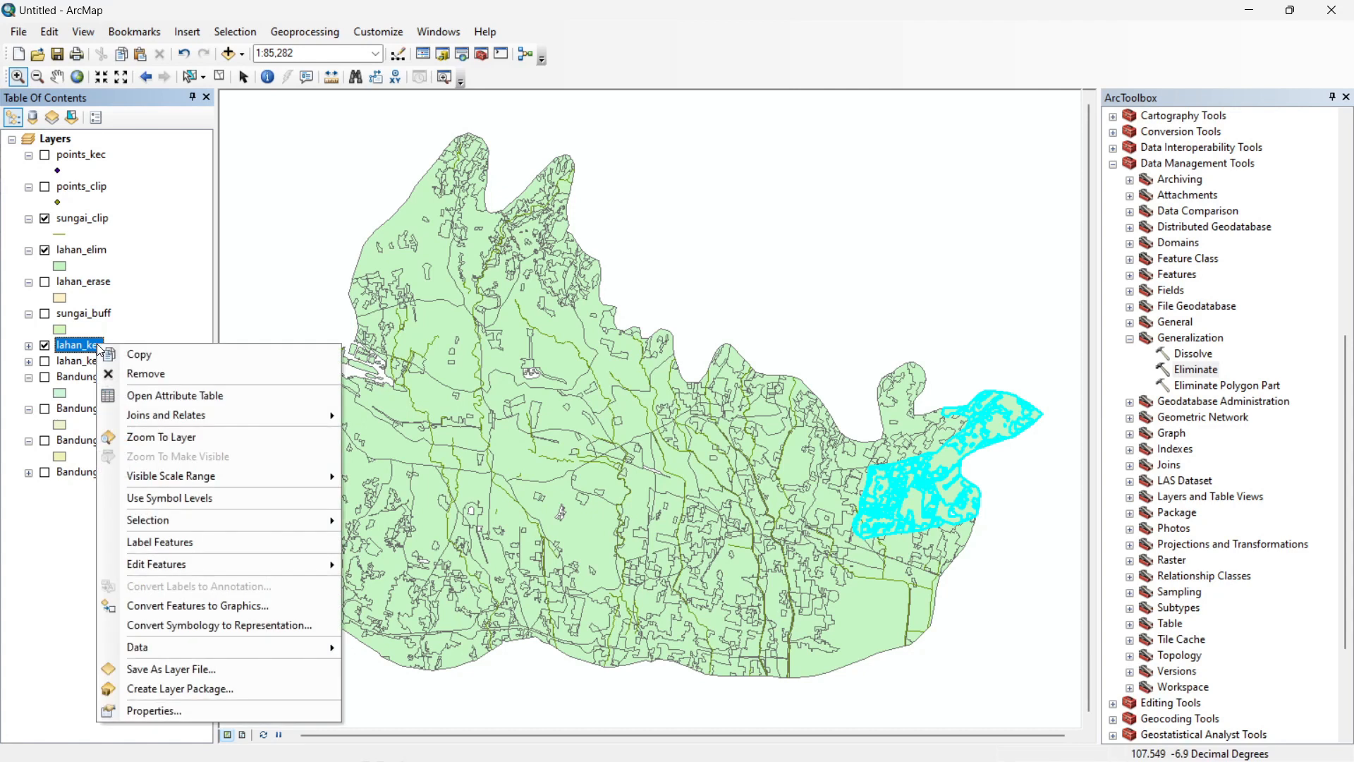
mouse_move(323, 642)
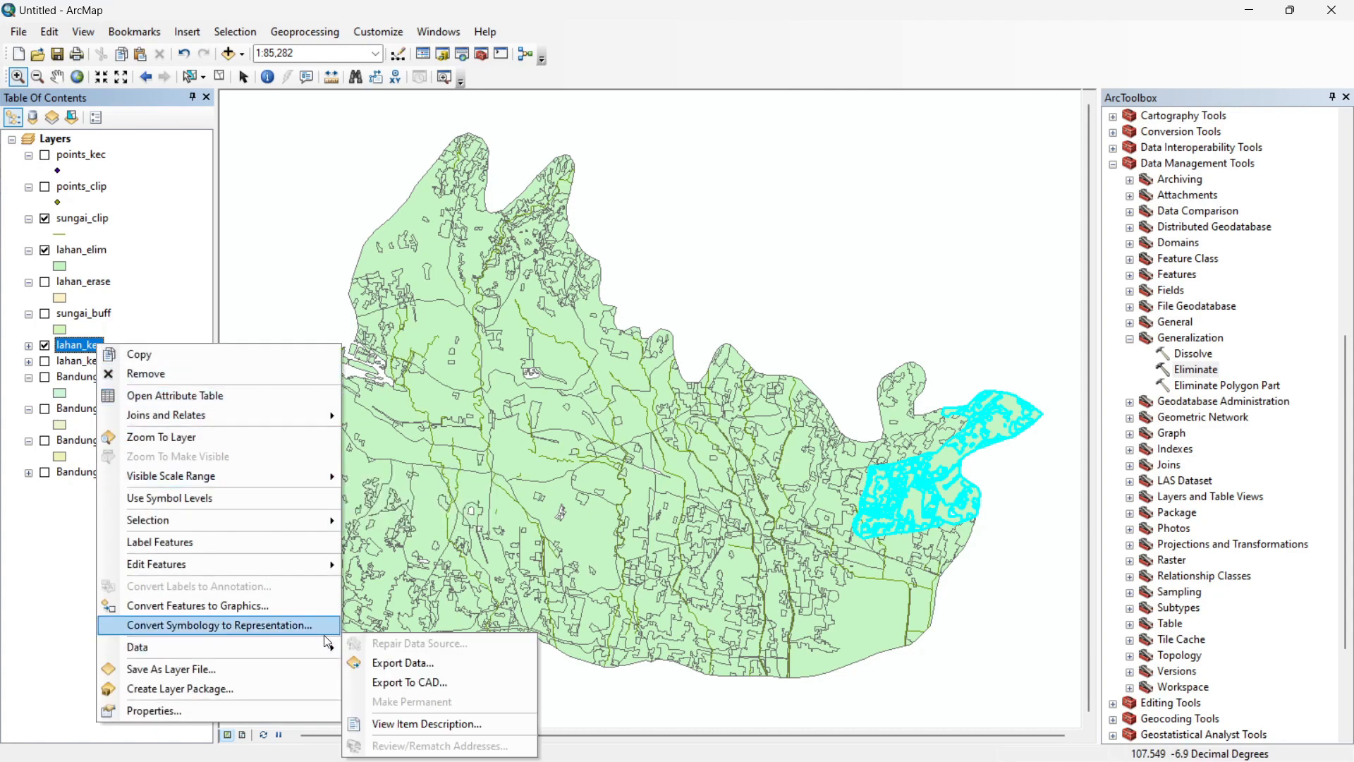
click(403, 664)
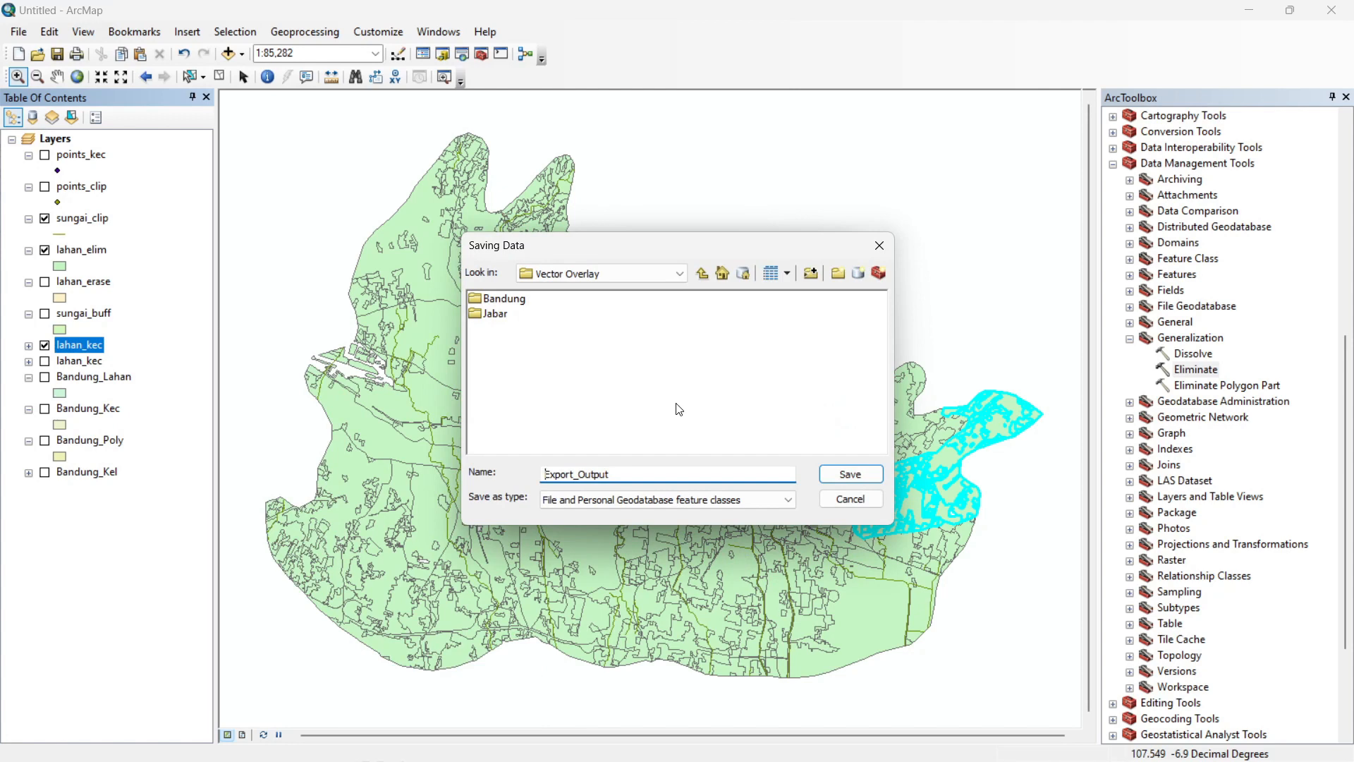
drag(611, 474, 513, 473)
text(Cibiru_Lahan)
click(685, 499)
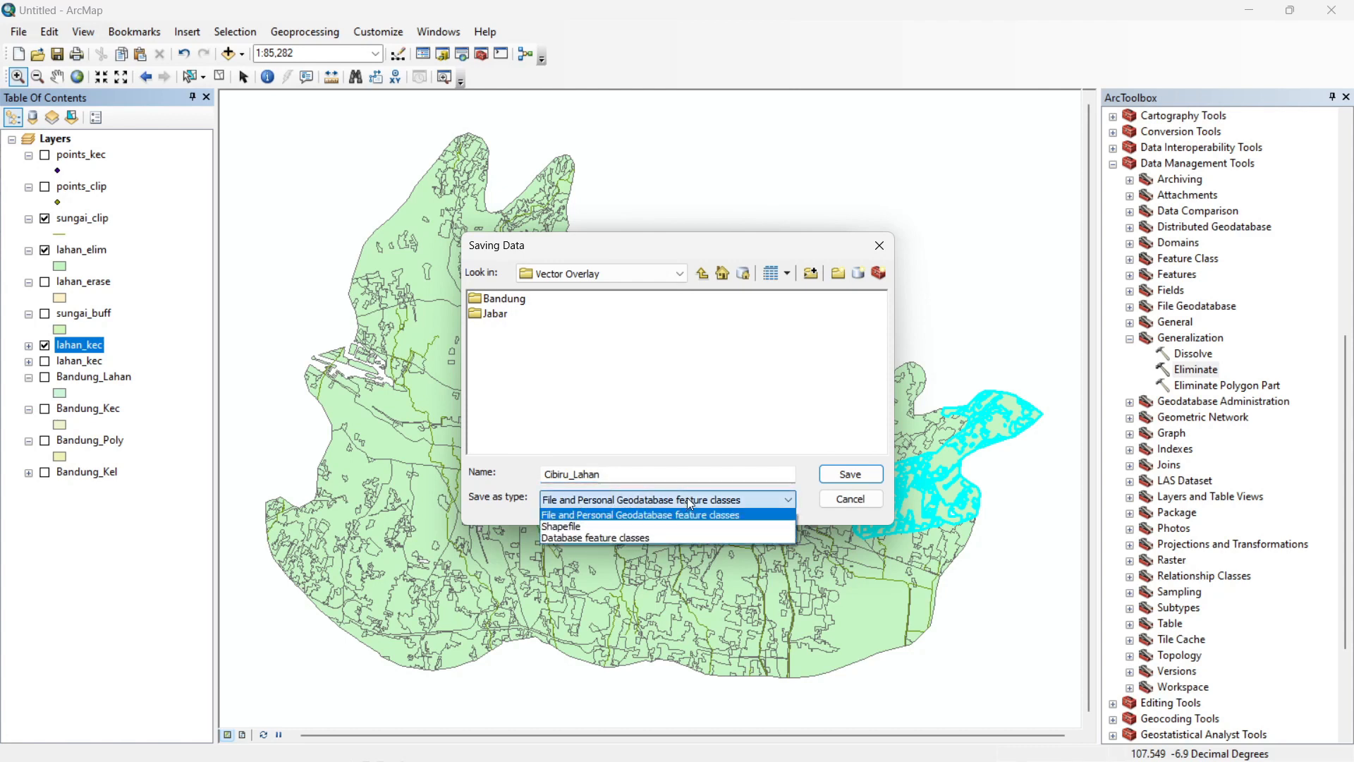
click(660, 527)
click(850, 474)
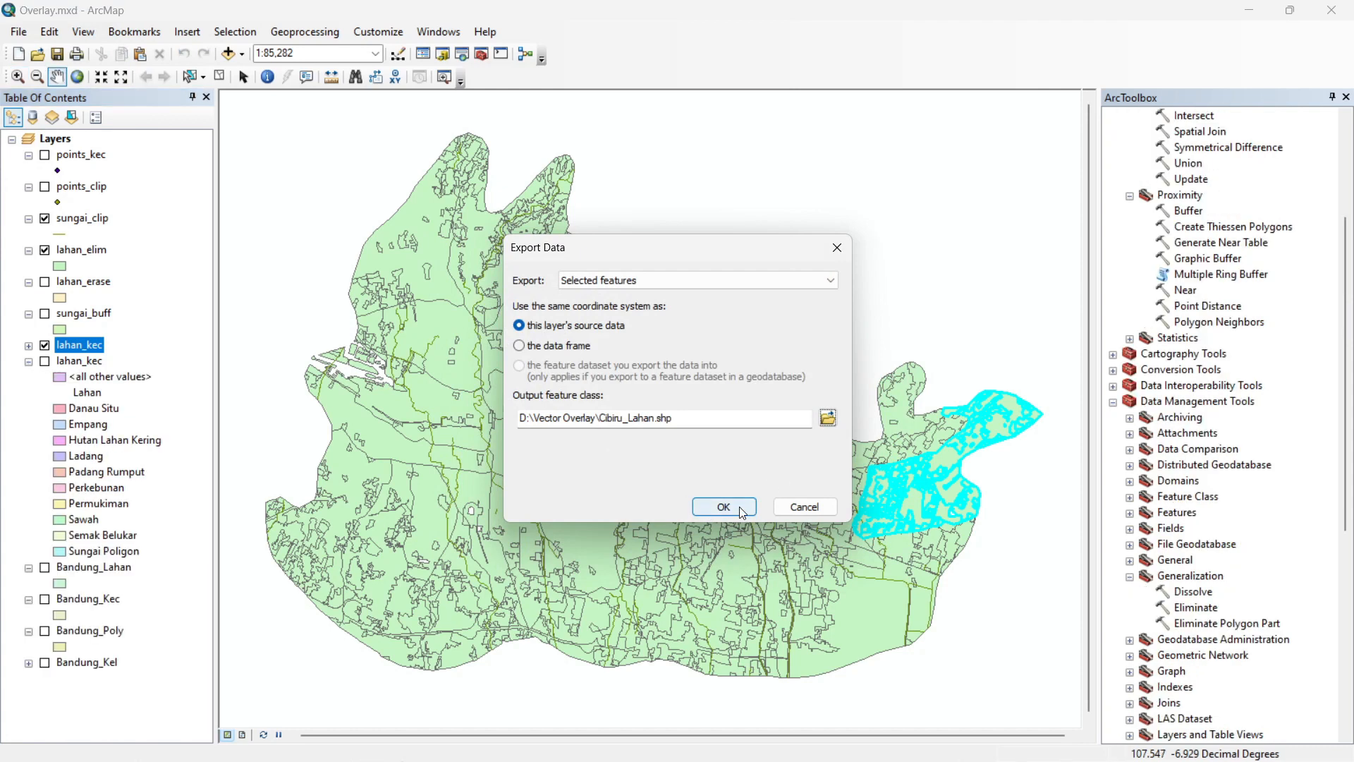
click(733, 507)
click(744, 455)
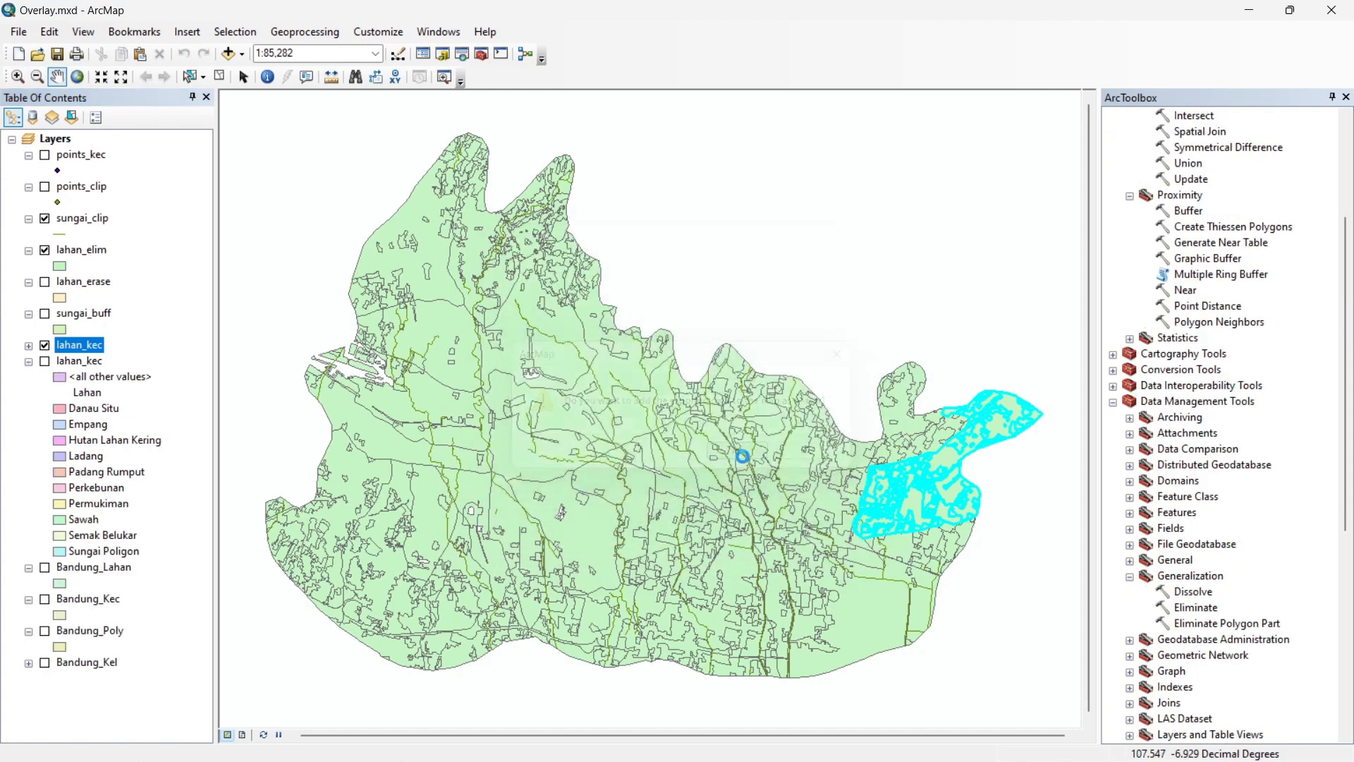
Clear the selection and hide lahan_elim and lahan_kec, leaving Cibiru_Lahan visible alongside sungai_clip
click(218, 77)
click(43, 285)
click(45, 377)
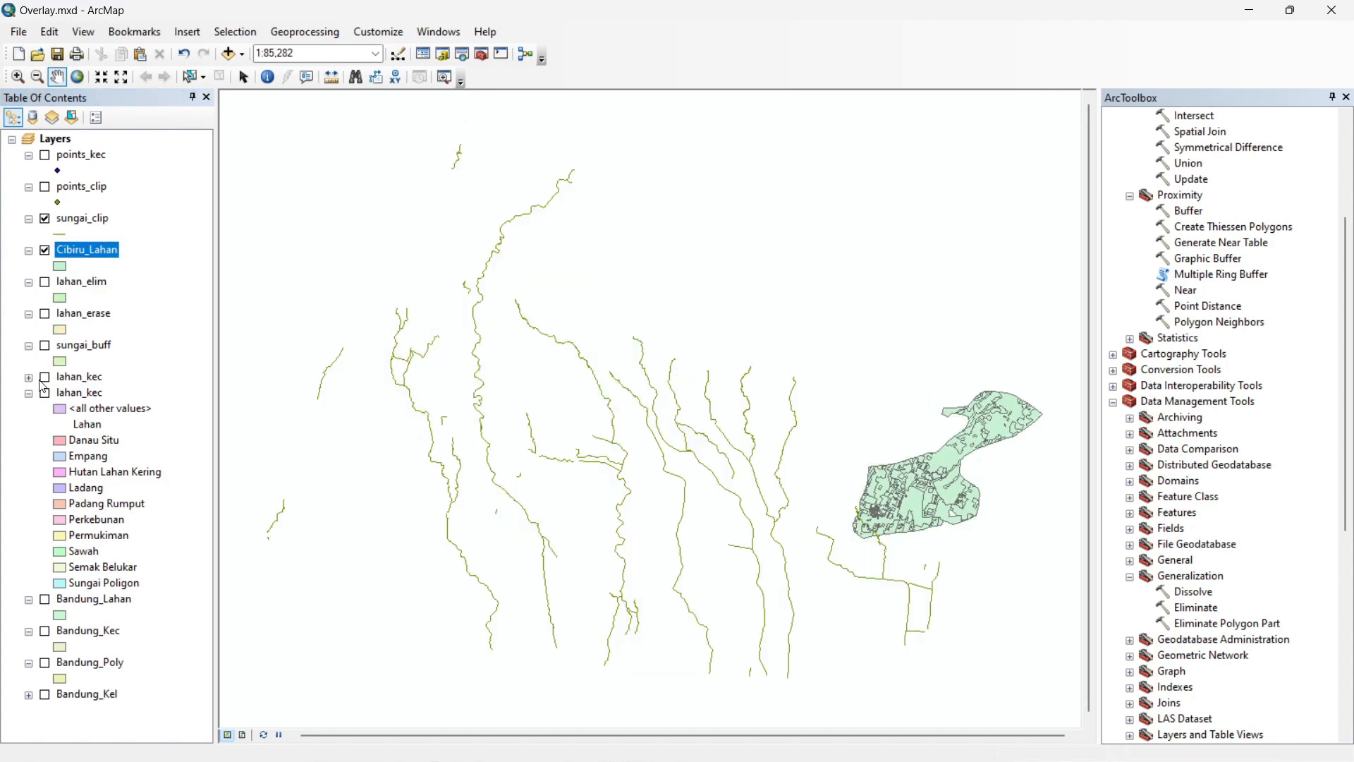
click(45, 252)
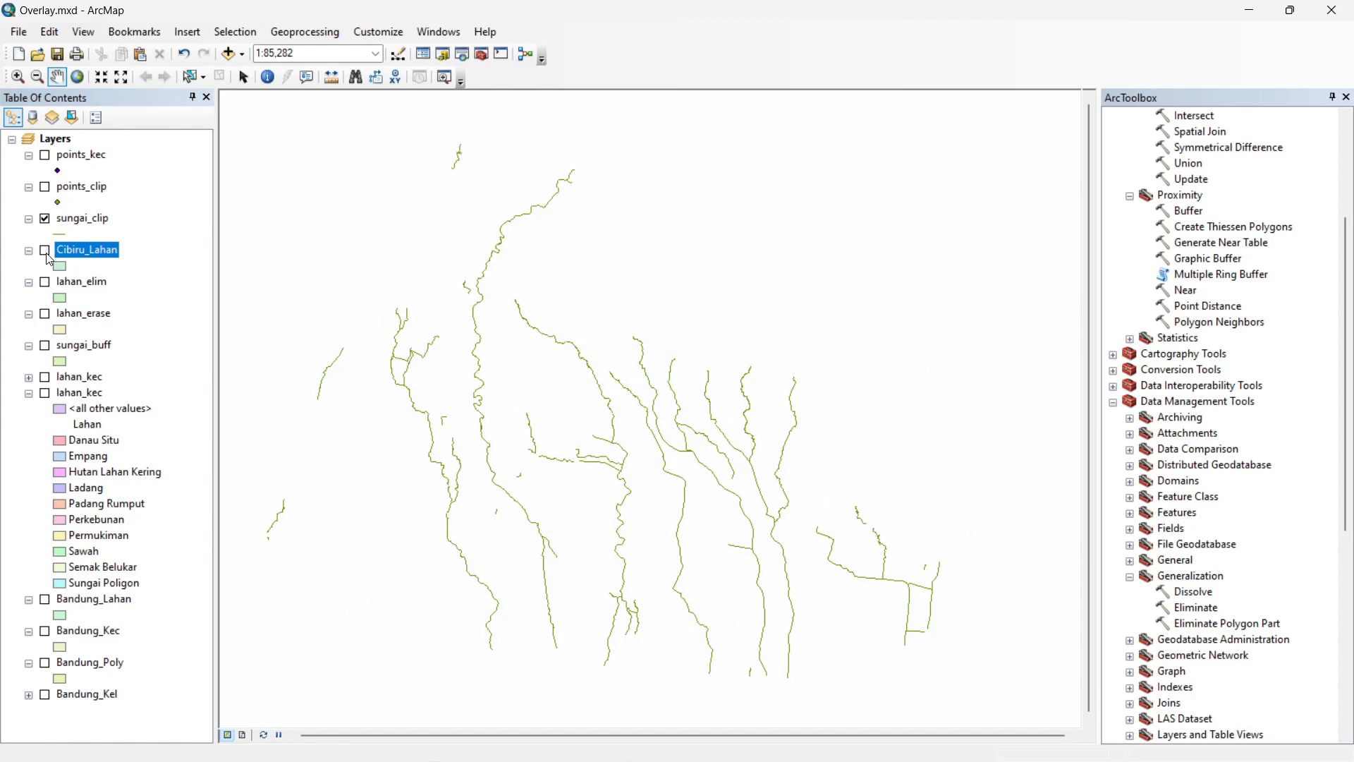
click(45, 251)
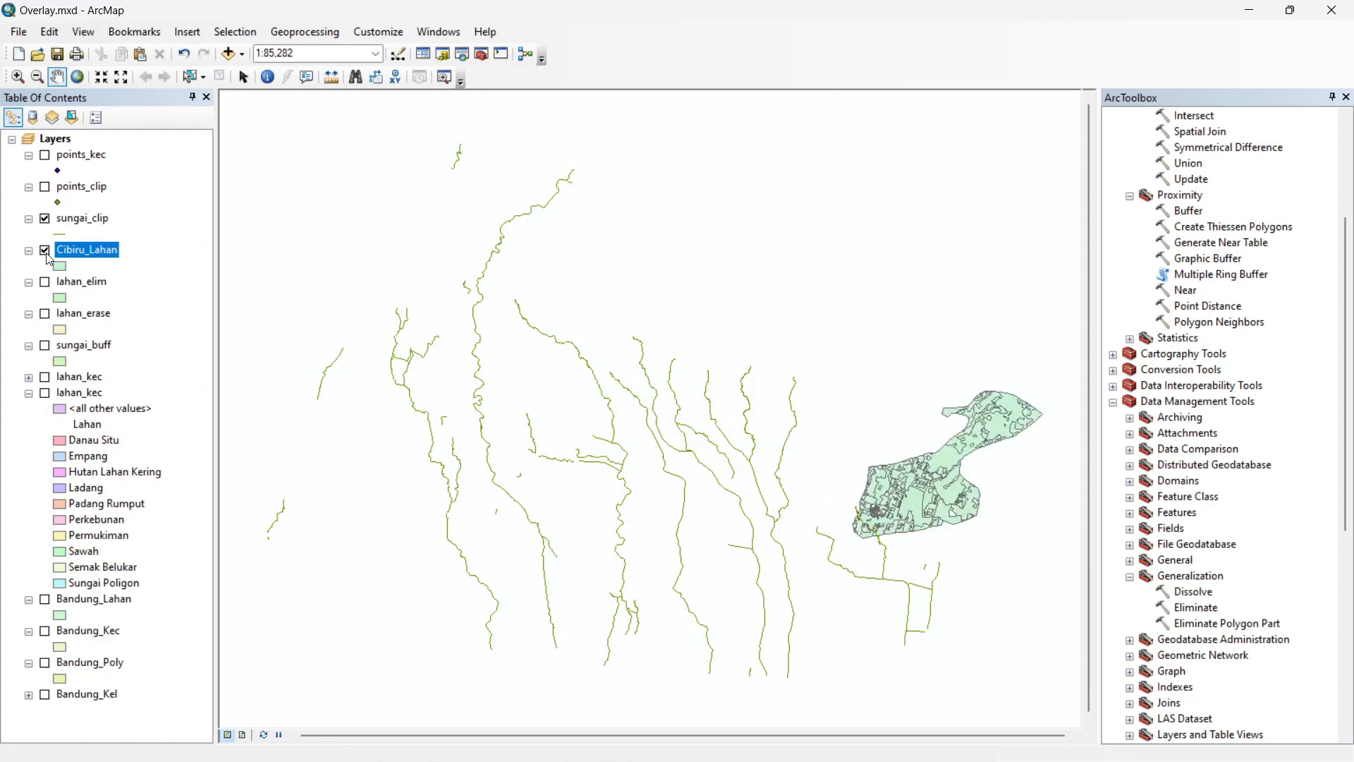
Open the Cibiru_Lahan attribute table and examine its Lahan classes and Luas values
right_click(118, 256)
click(193, 300)
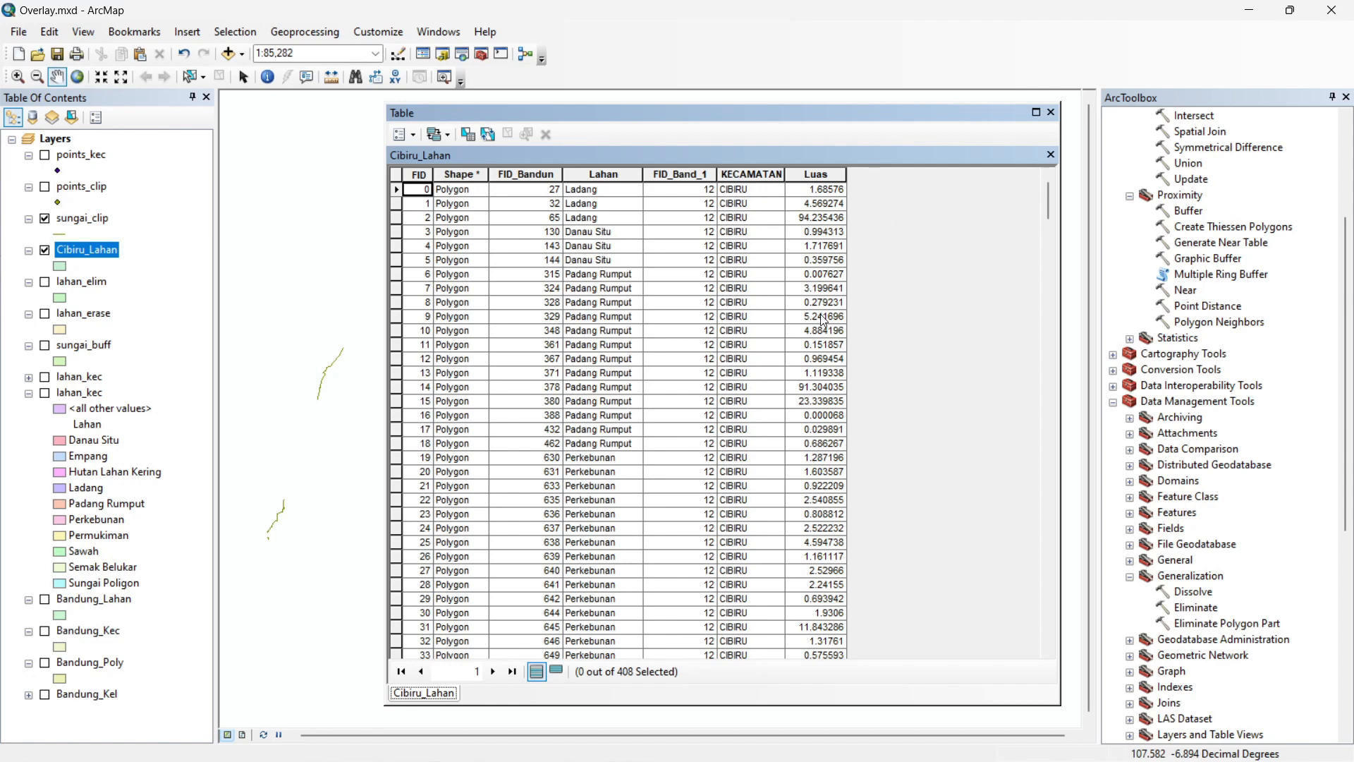
scroll(824, 320, down, 20)
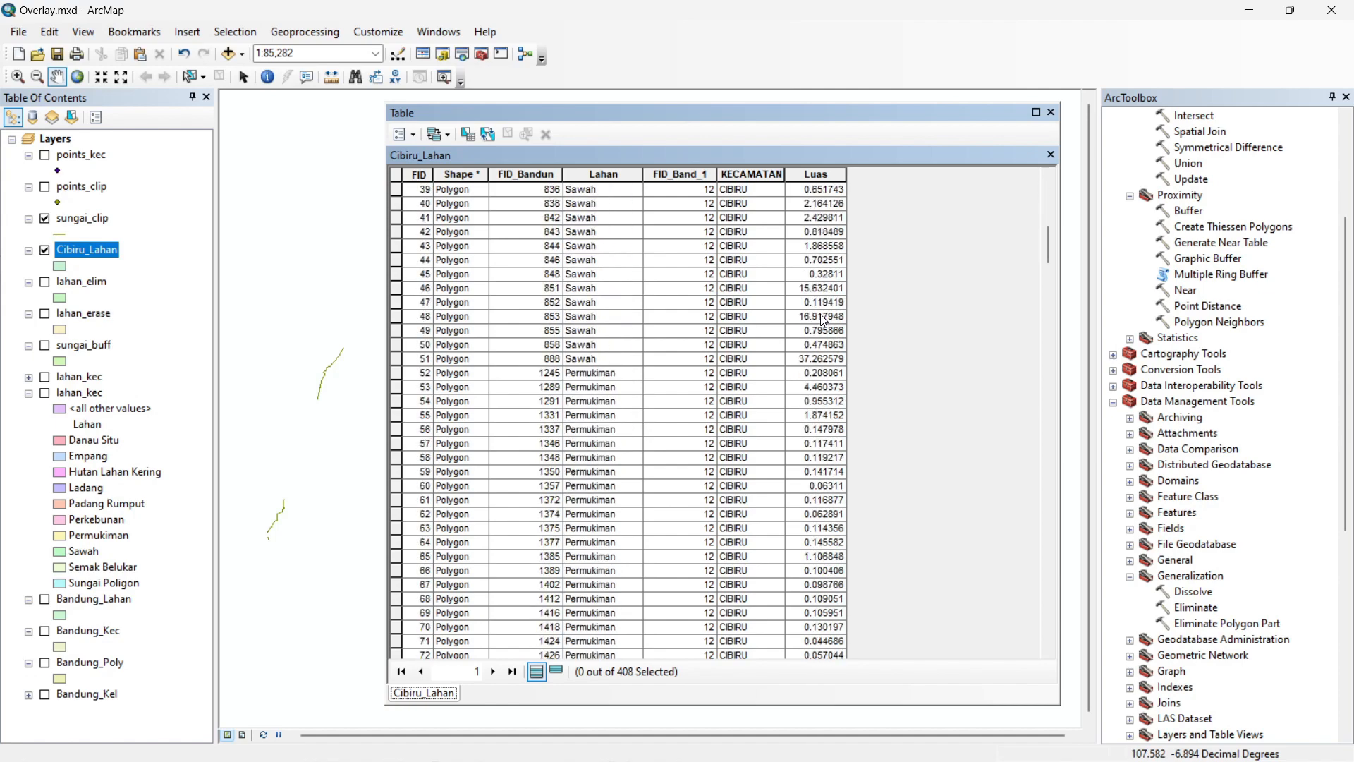
scroll(824, 320, down, 11)
scroll(824, 320, up, 17)
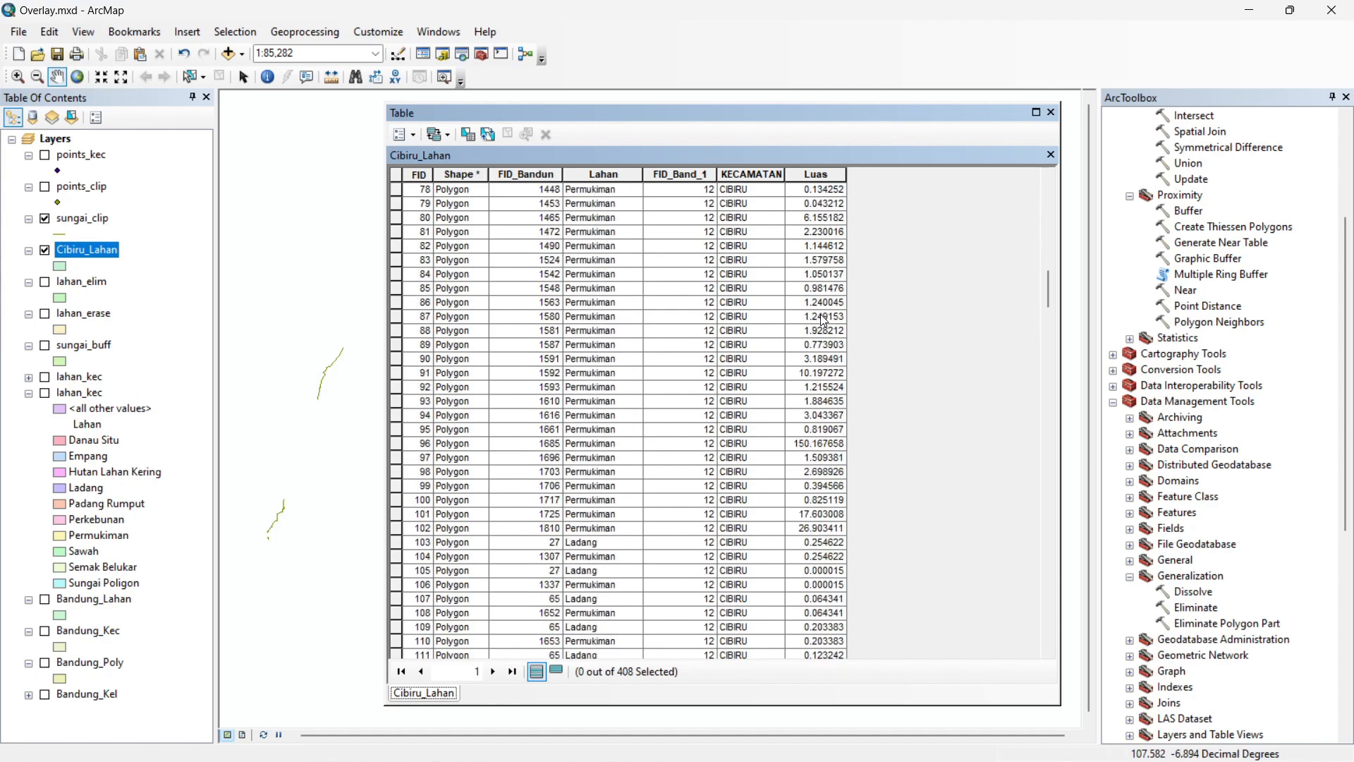
scroll(824, 320, up, 15)
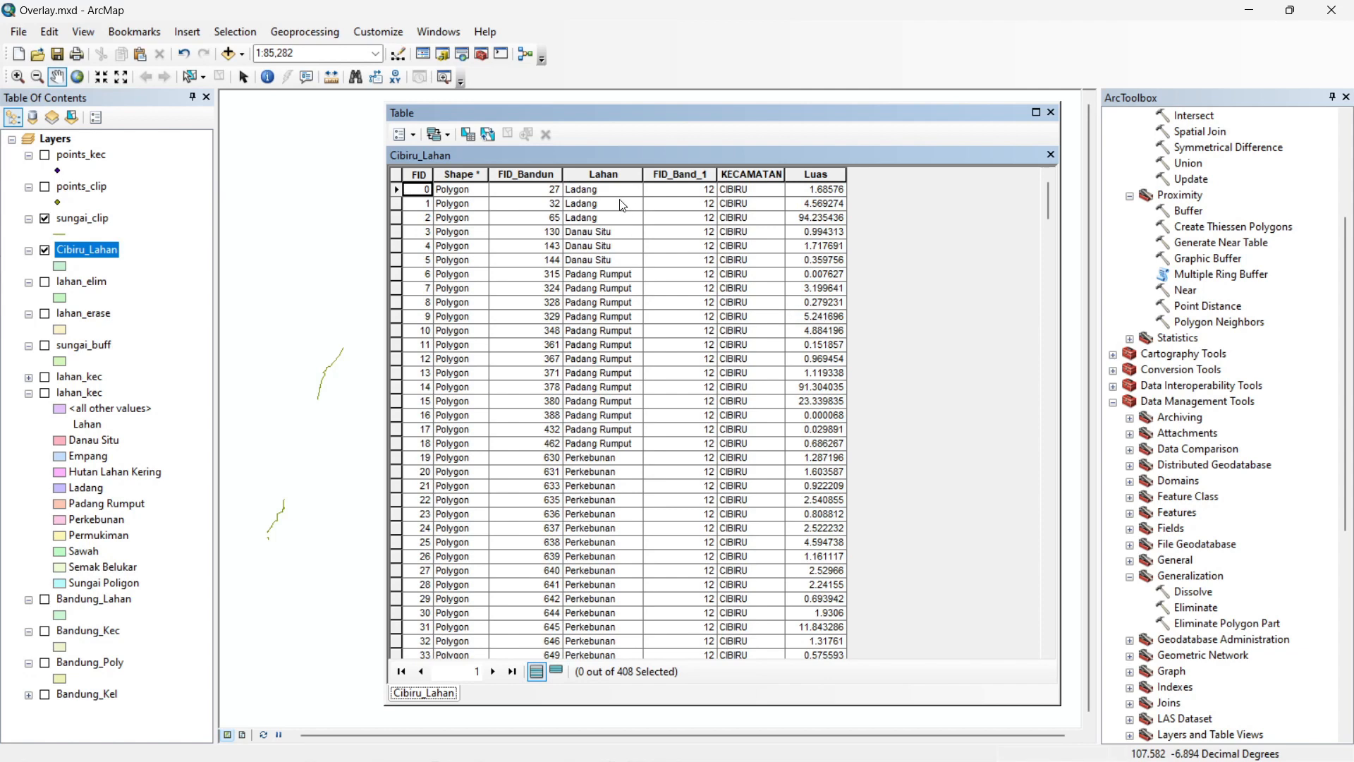
Set up a Summarize on the Lahan field of Cibiru_Lahan with the Sum of Luas as the statistic
right_click(608, 170)
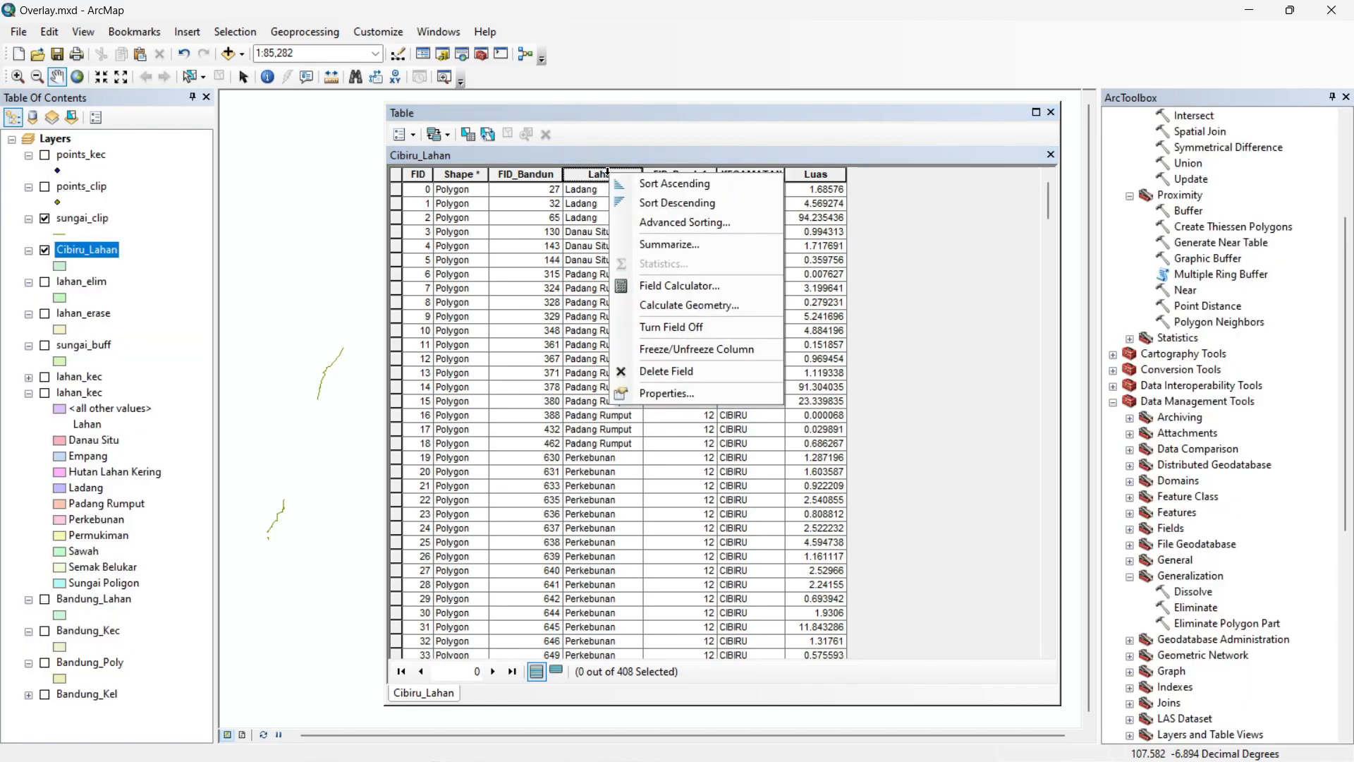
click(693, 244)
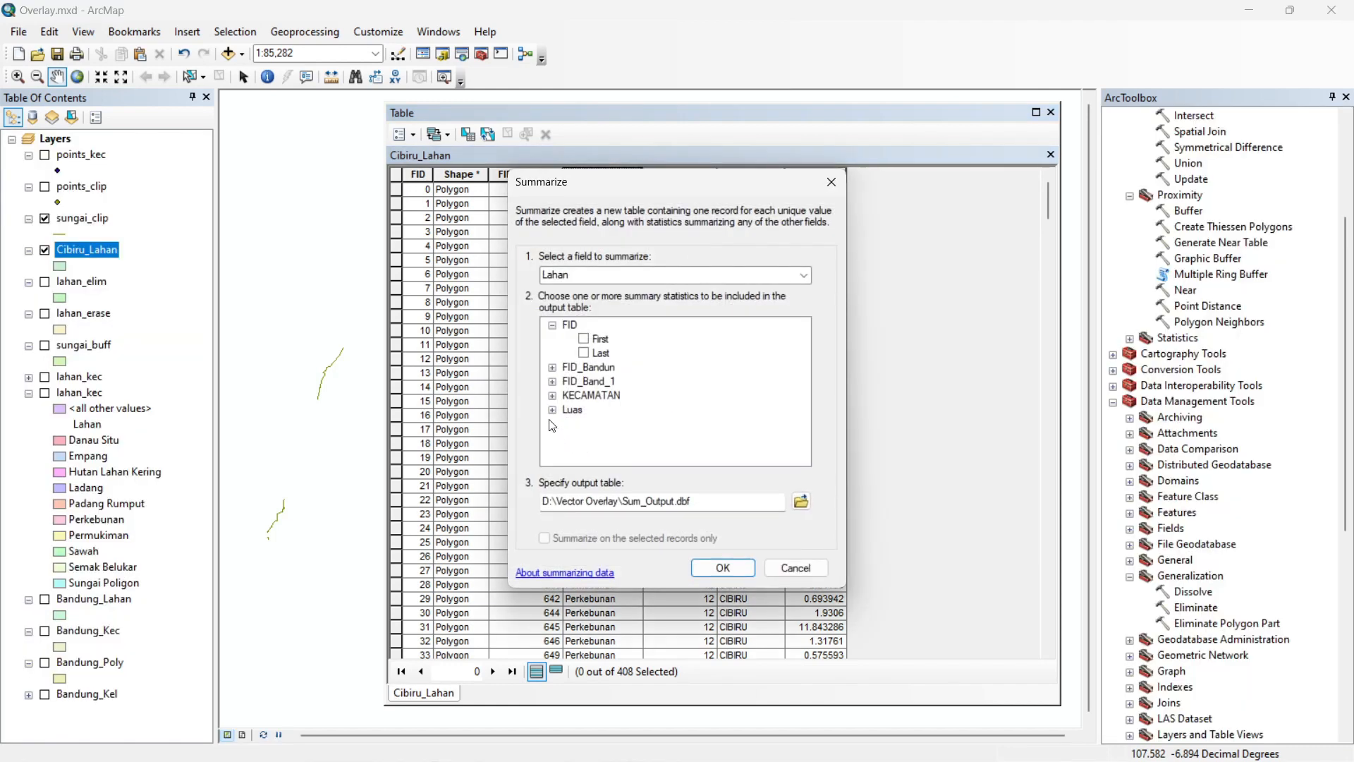
click(554, 412)
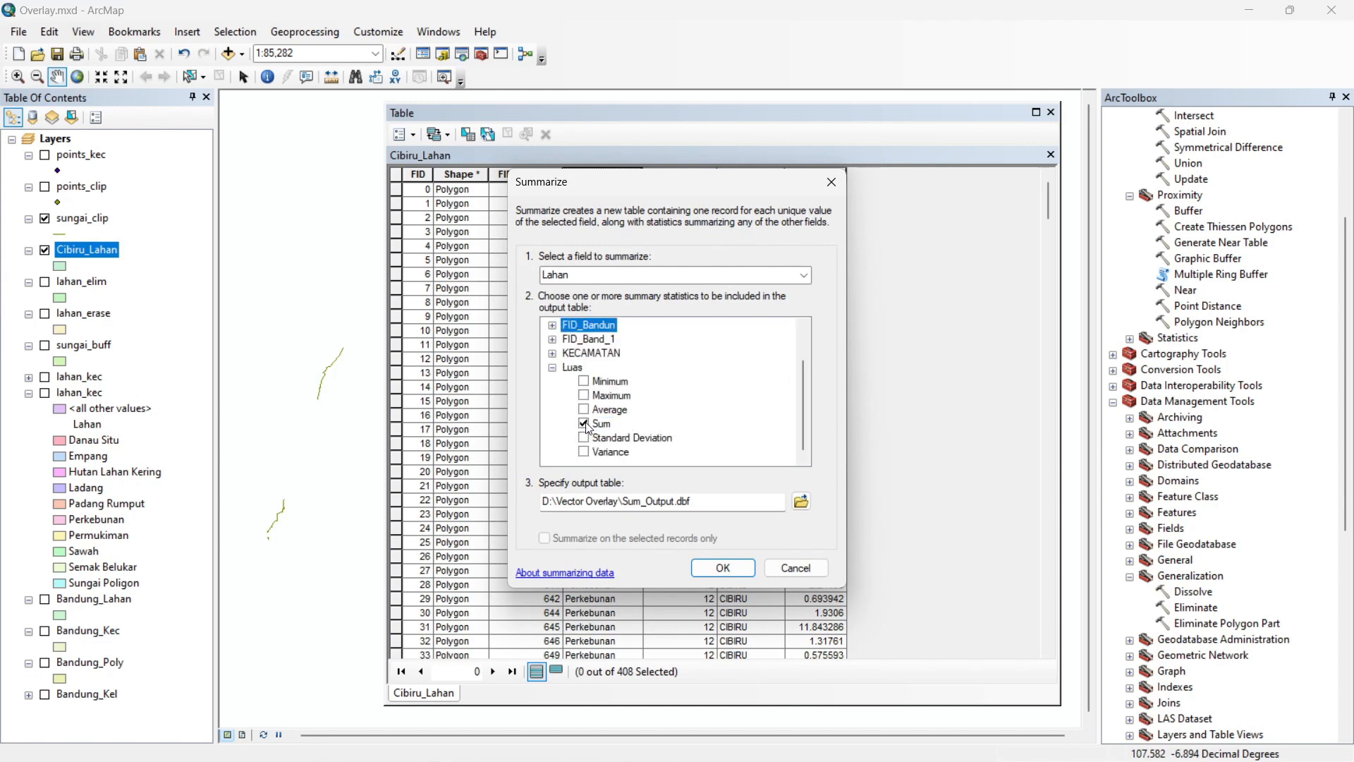
Set the summary output to a dBASE table named luas_lahan, run the summary and add the result table to the map
click(801, 501)
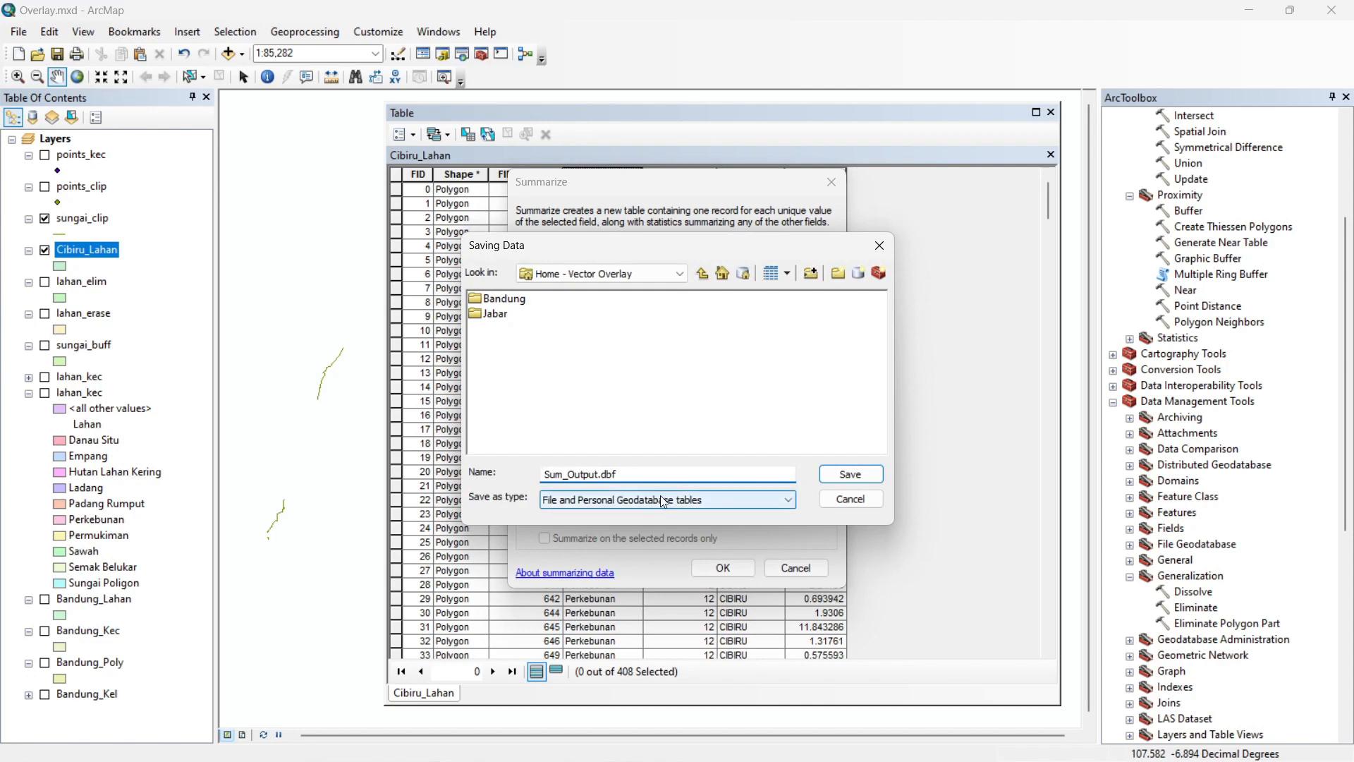
drag(668, 475, 486, 473)
text(lua)
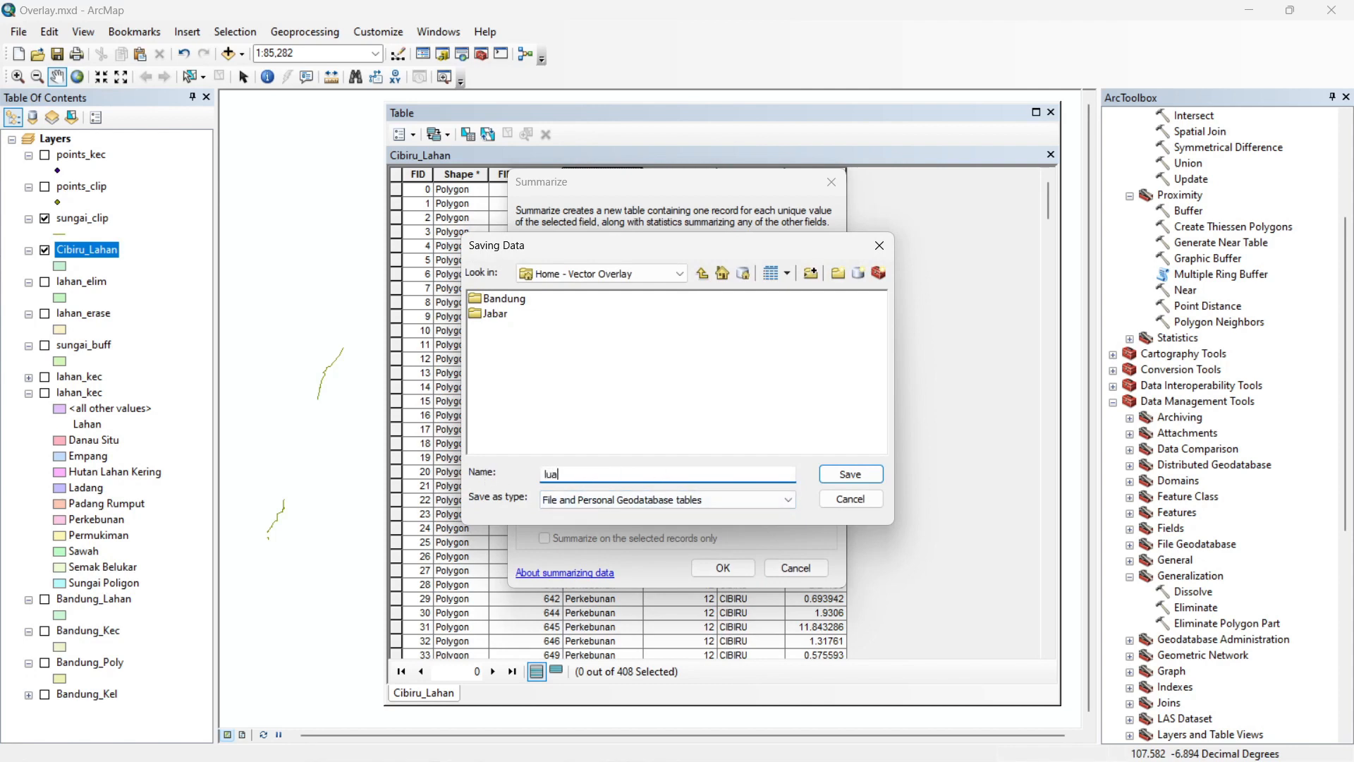
text(s_lahan)
click(777, 498)
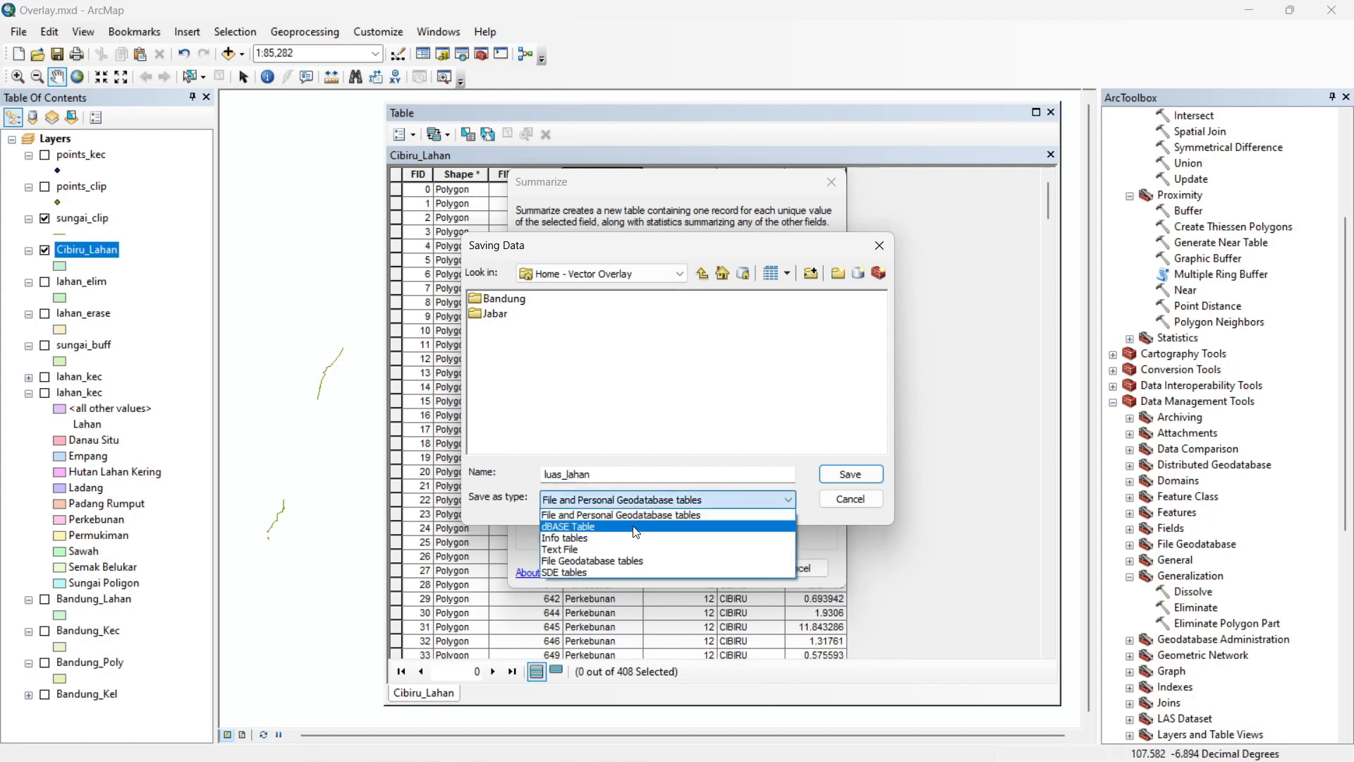
click(635, 529)
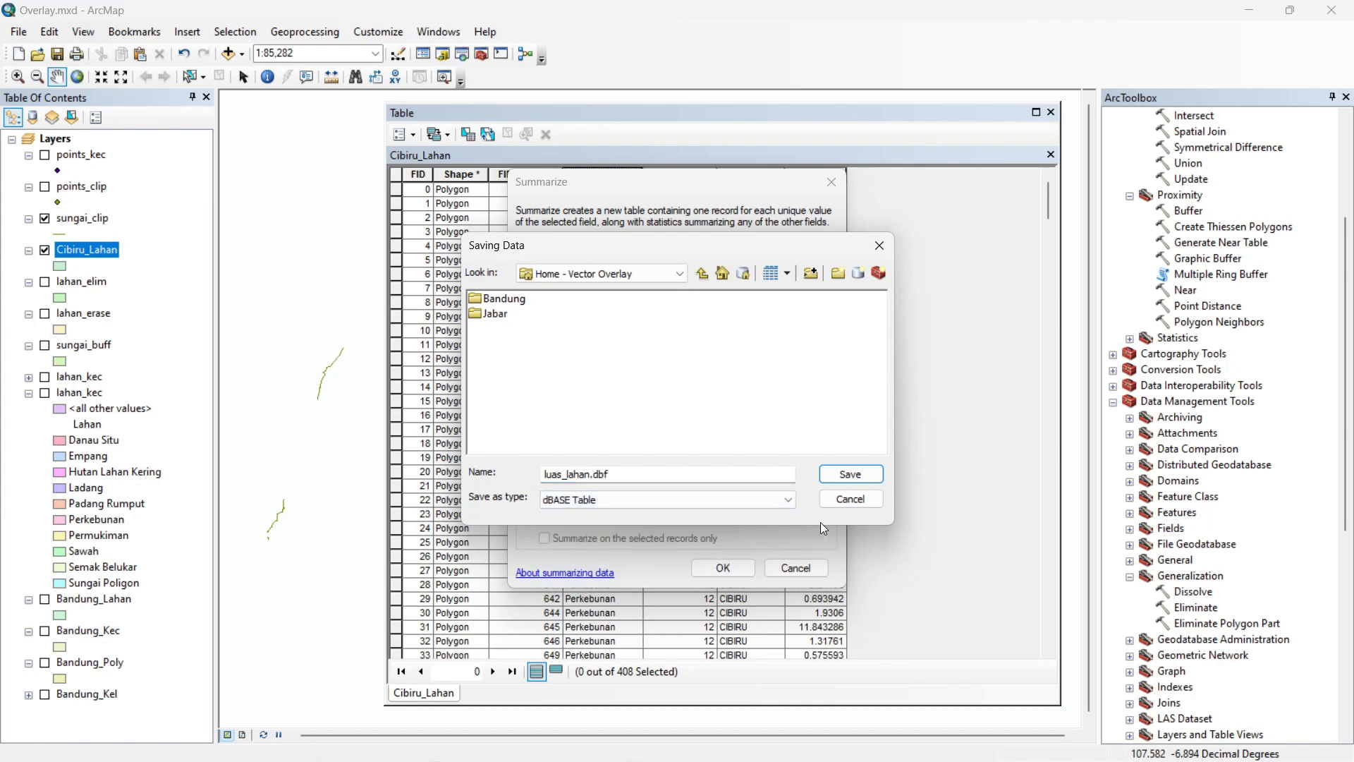
click(845, 475)
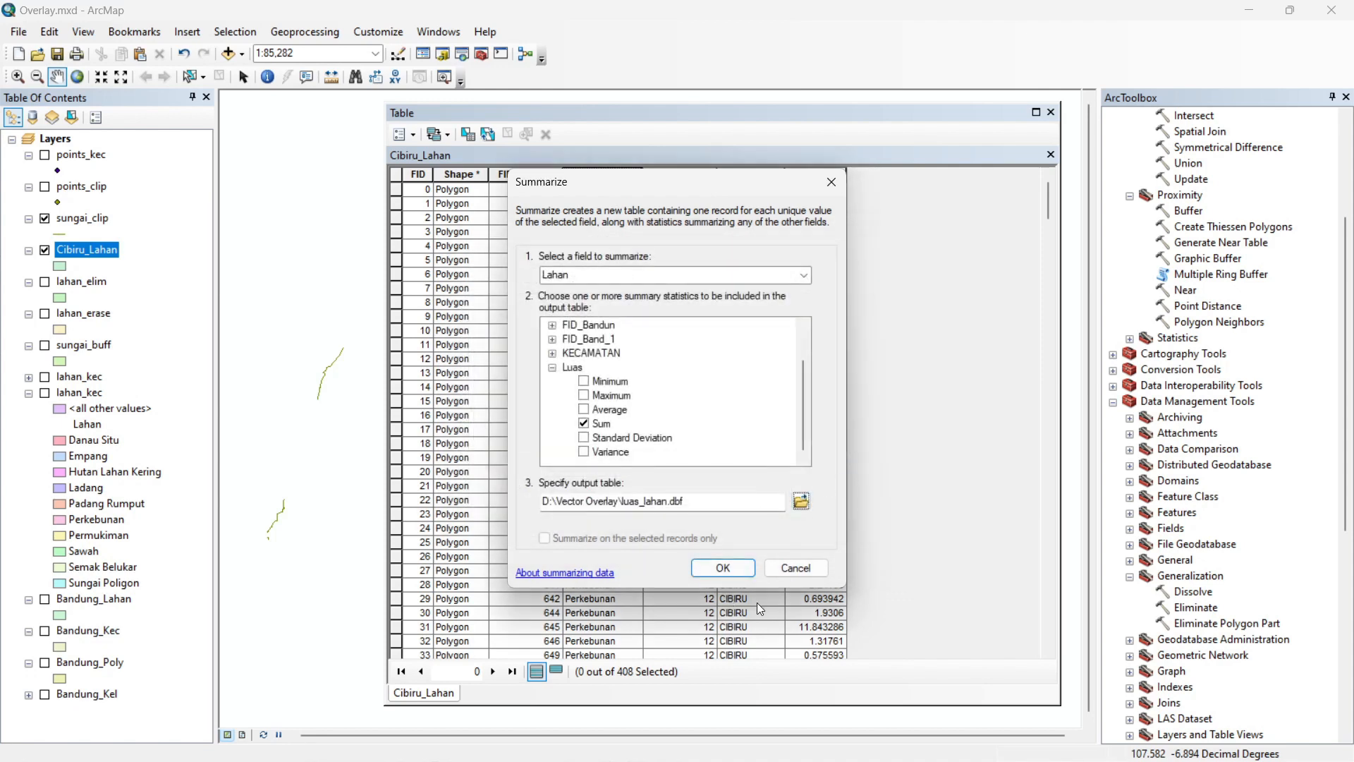
click(732, 570)
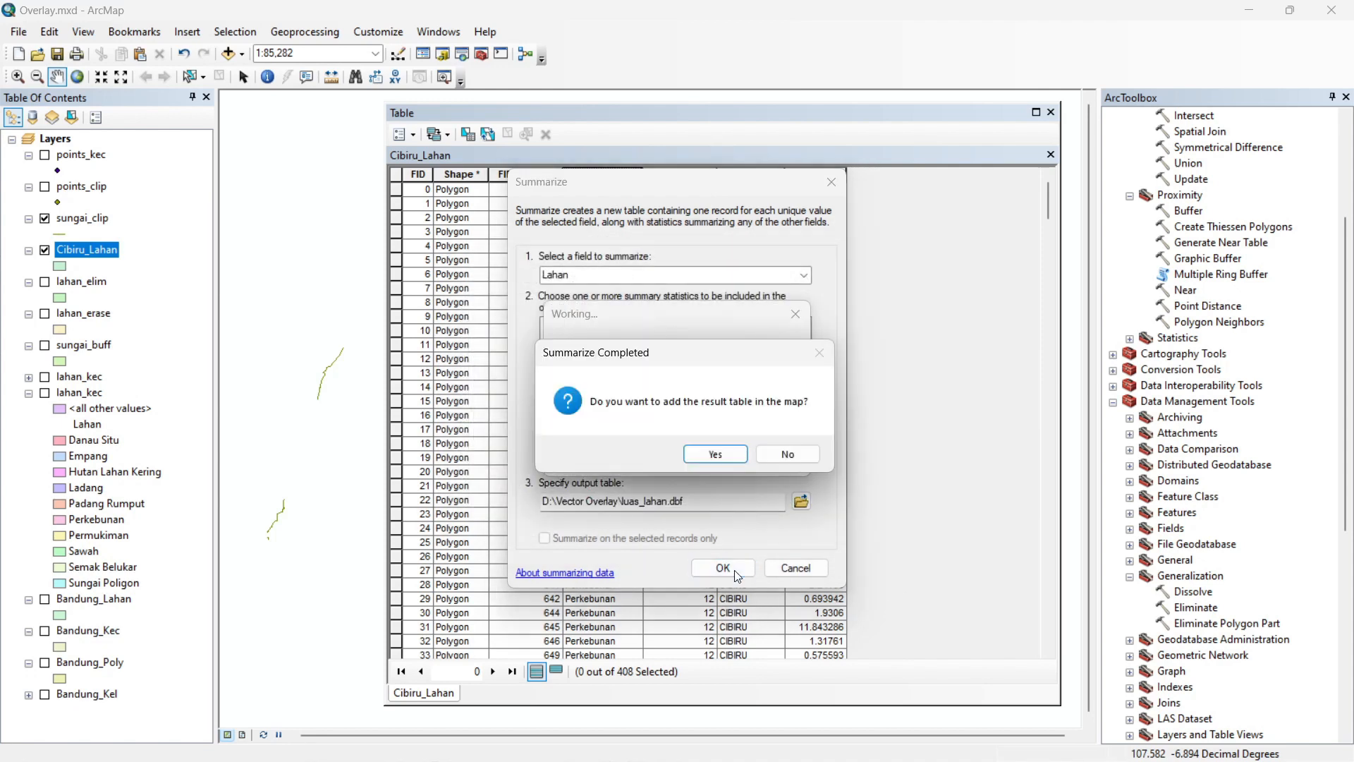
click(716, 455)
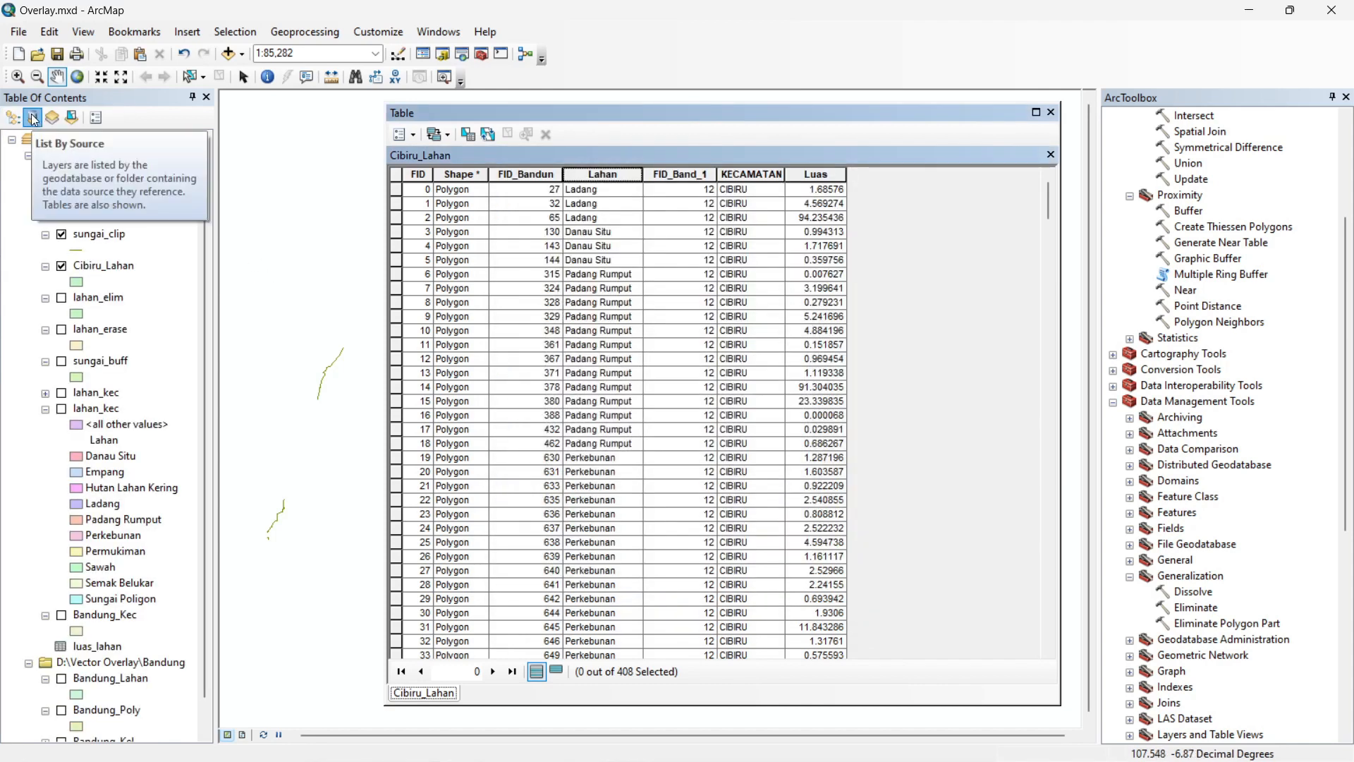
List the layers by source and open the luas_lahan summary table
scroll(77, 363, down, 1)
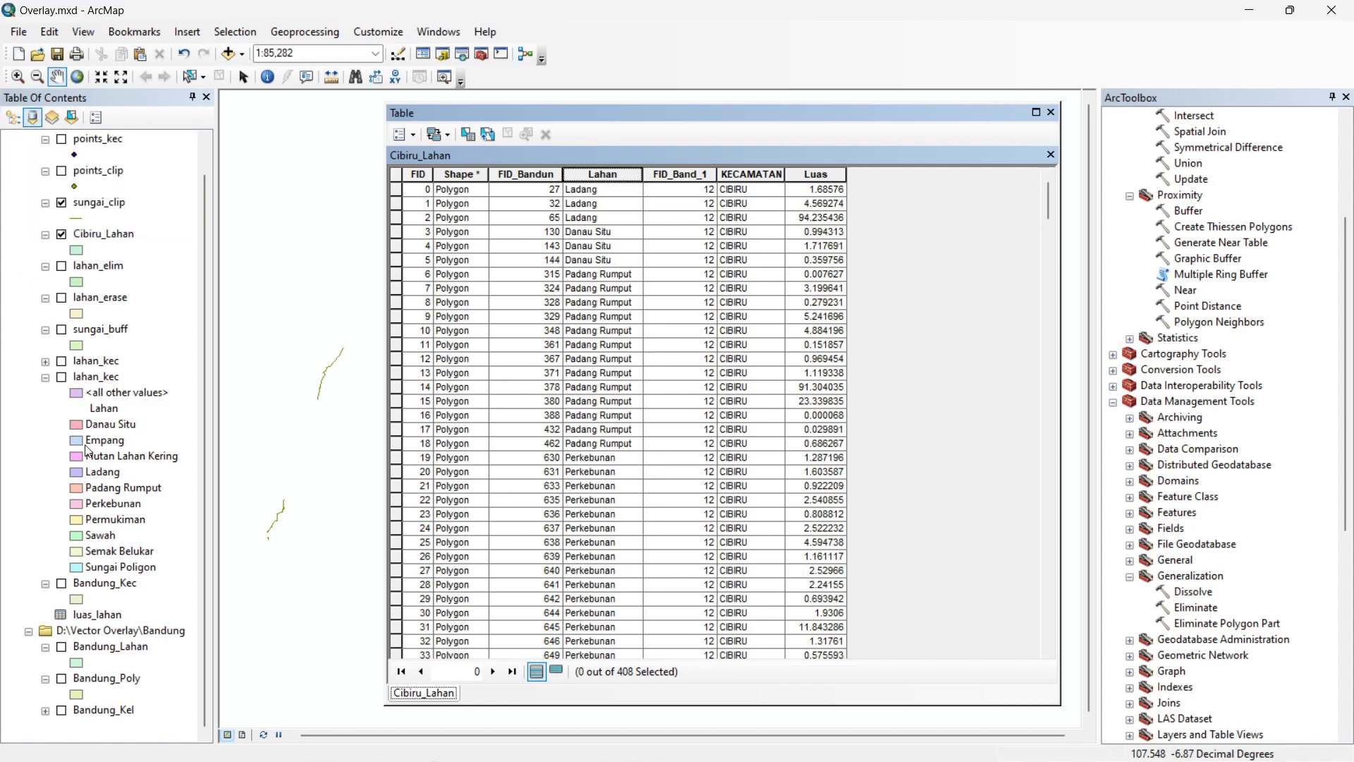
right_click(105, 615)
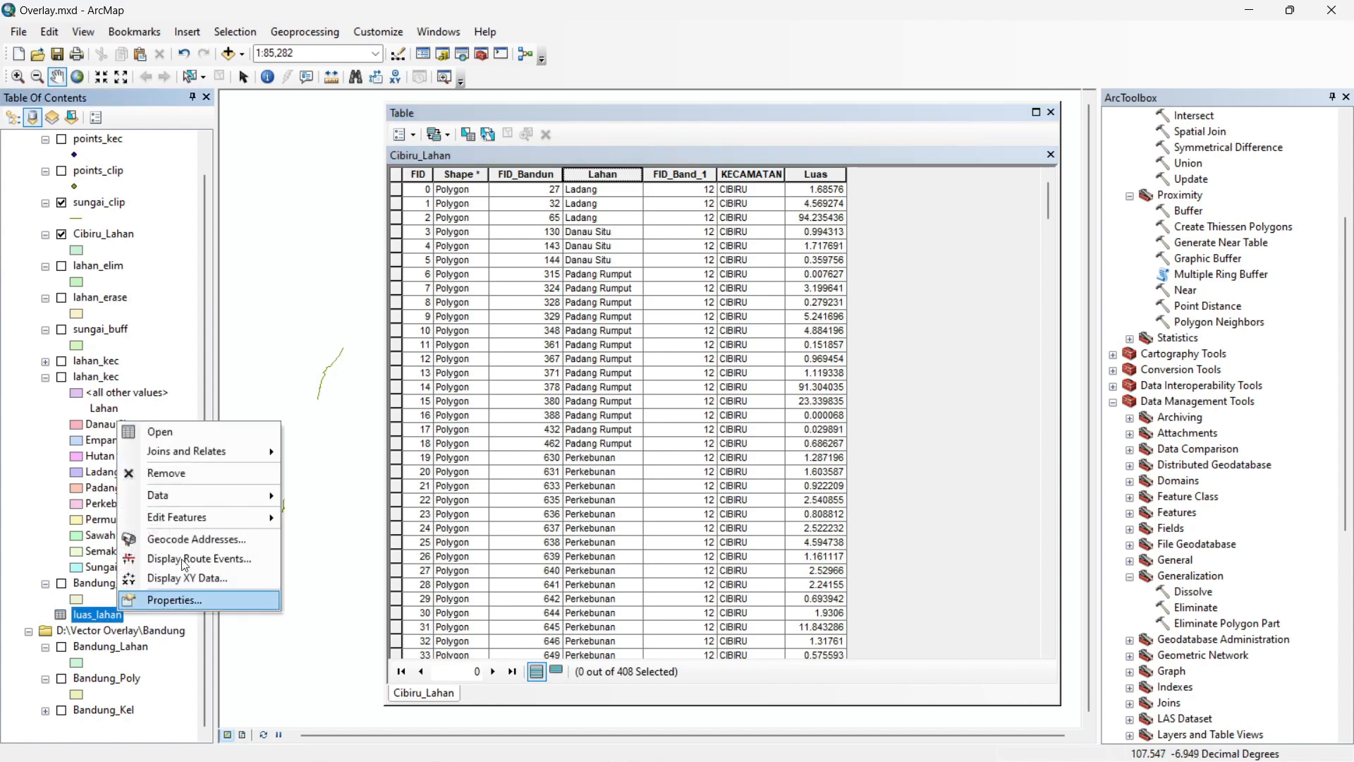
click(212, 435)
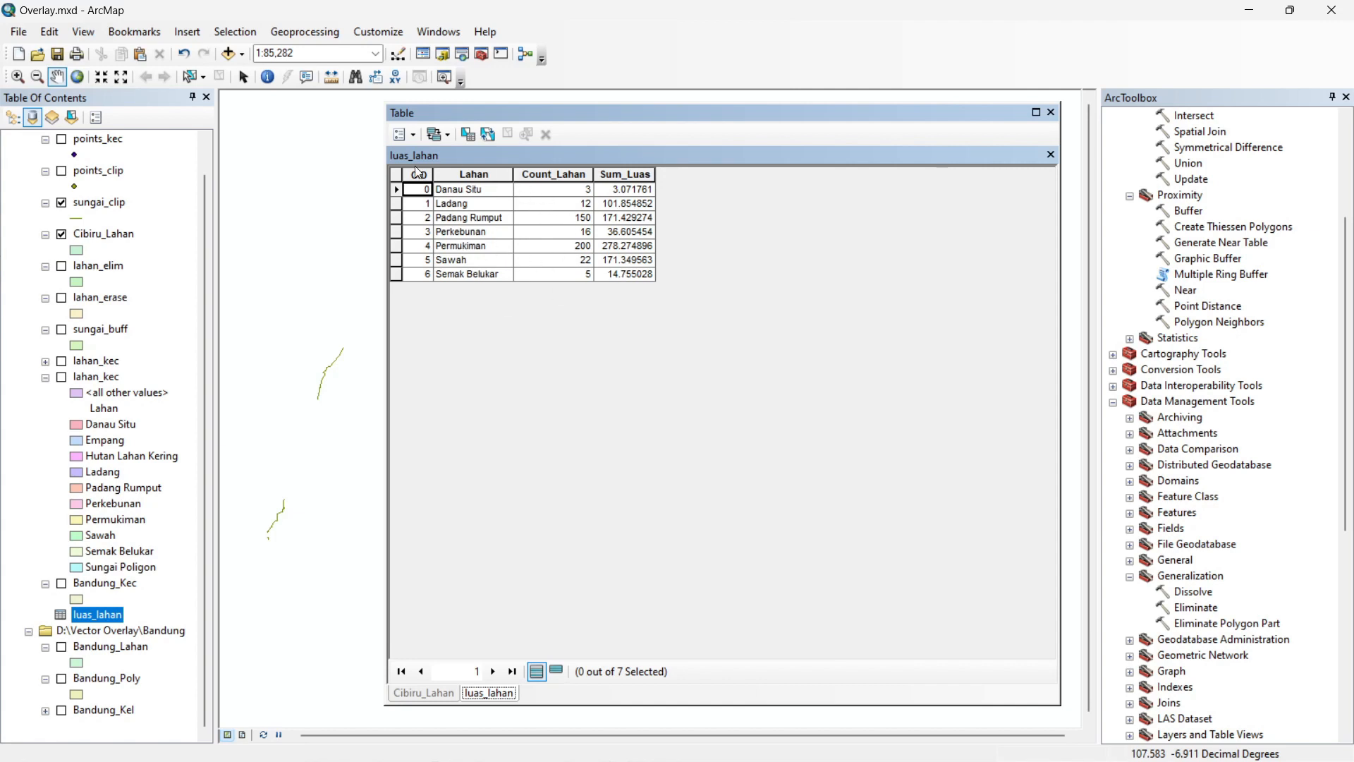
Start a graph from the luas_lahan table with graph type Pie and Sum_Luas as the value field
click(416, 133)
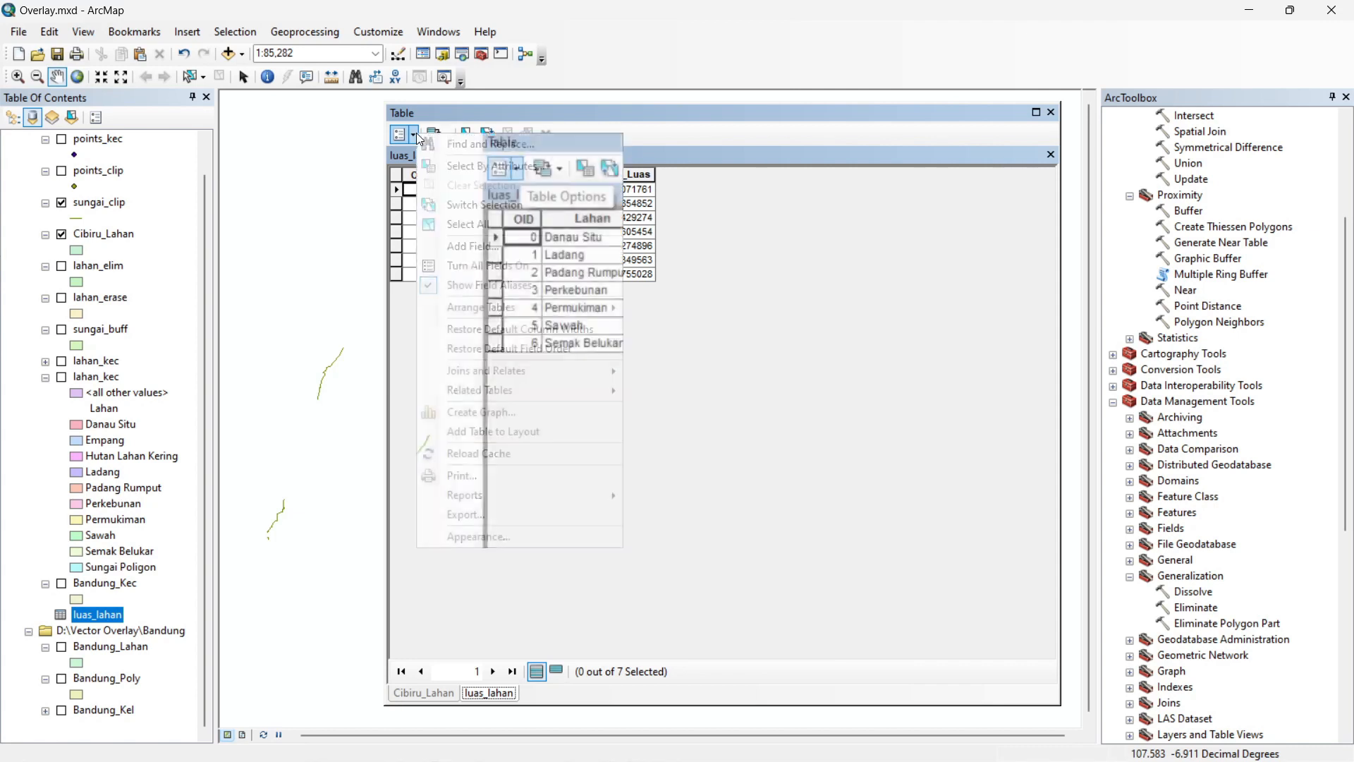
click(549, 412)
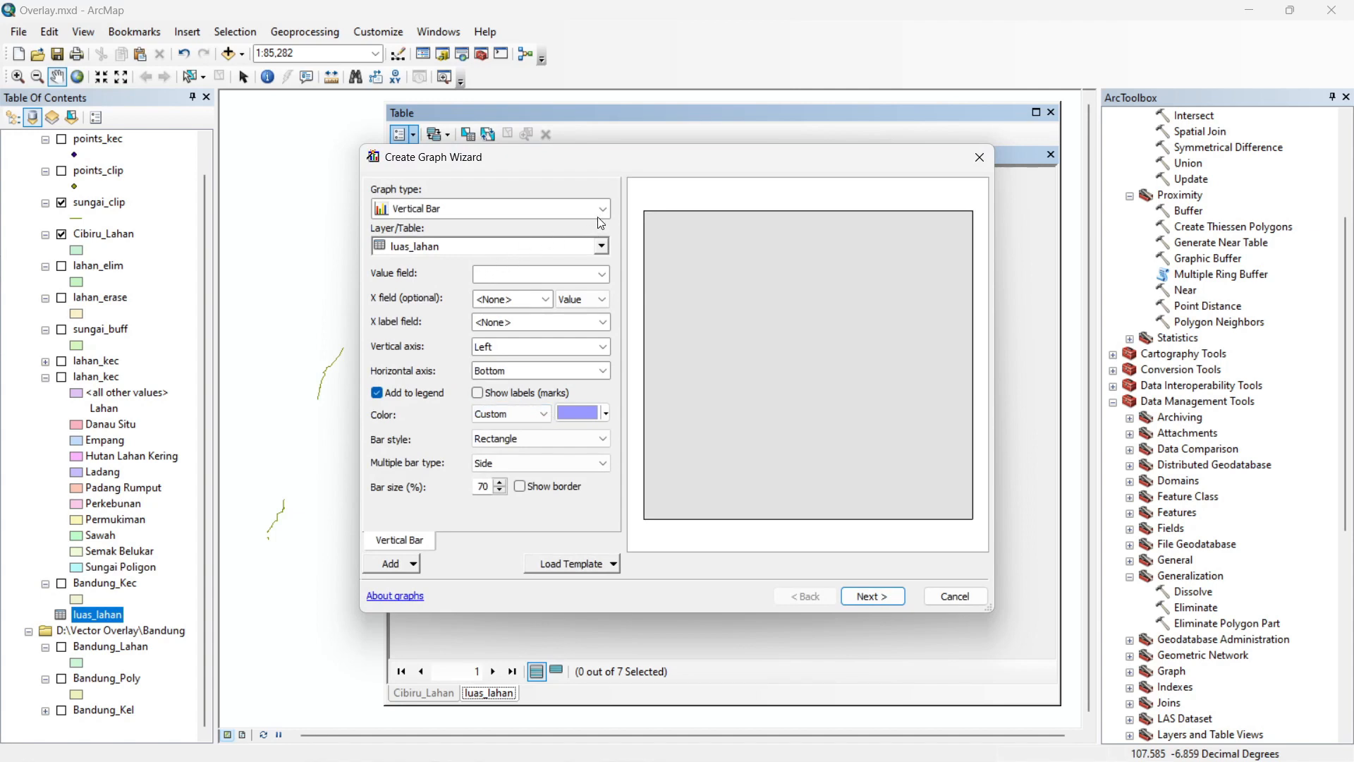
click(611, 209)
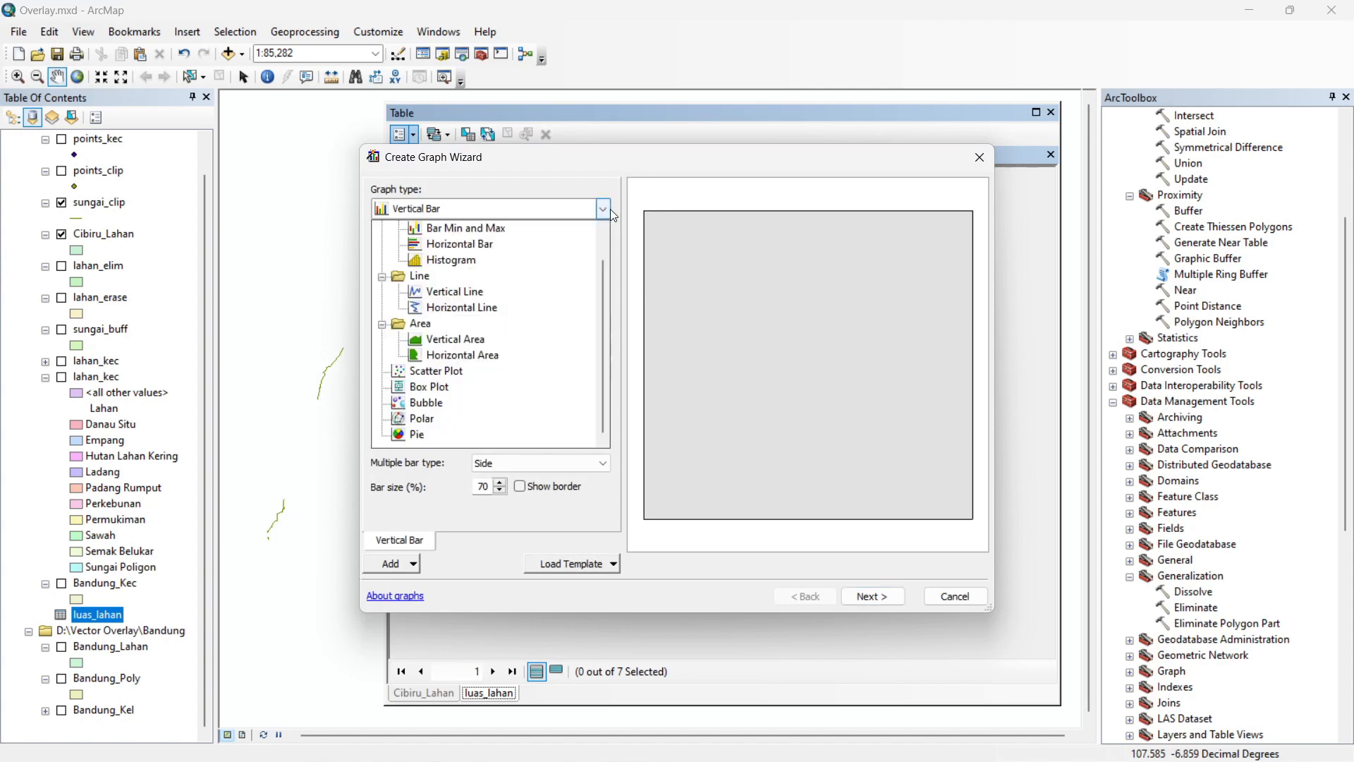
click(416, 434)
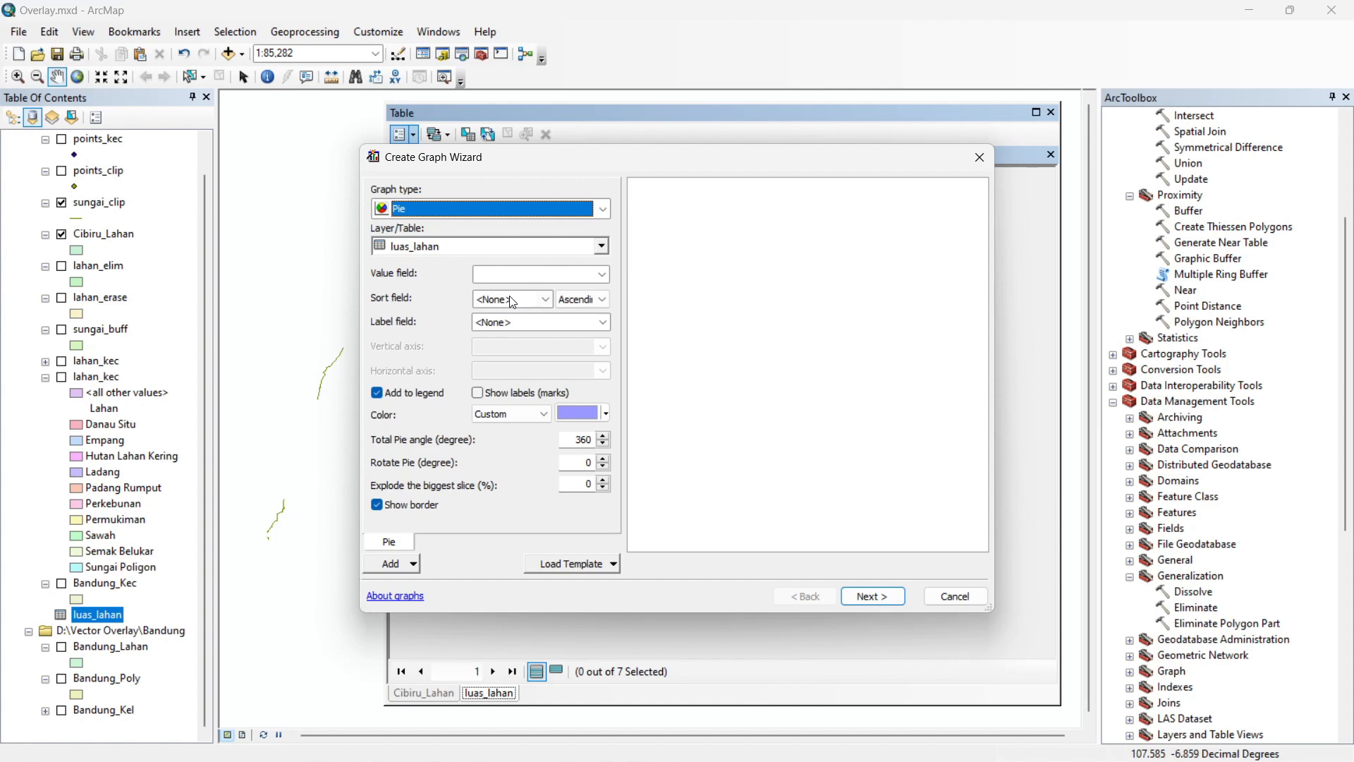
click(604, 274)
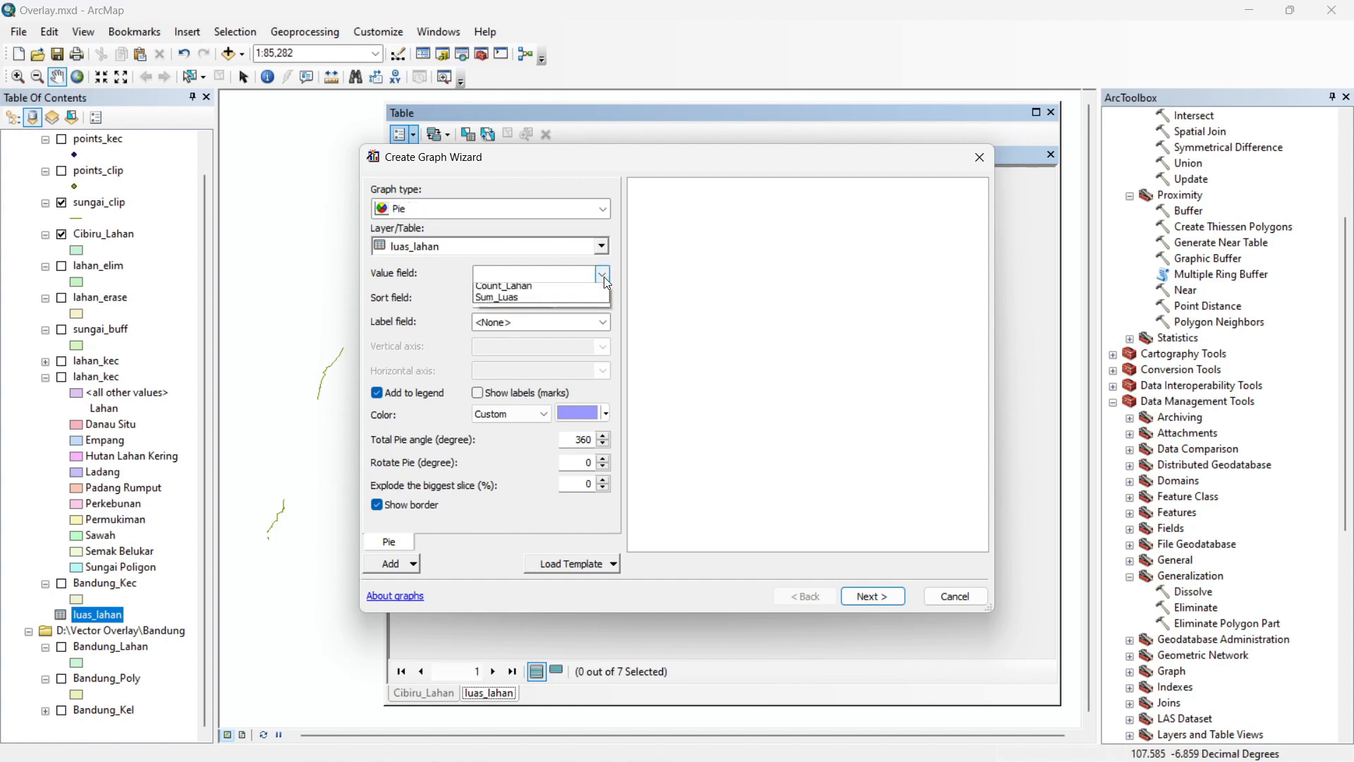
click(519, 314)
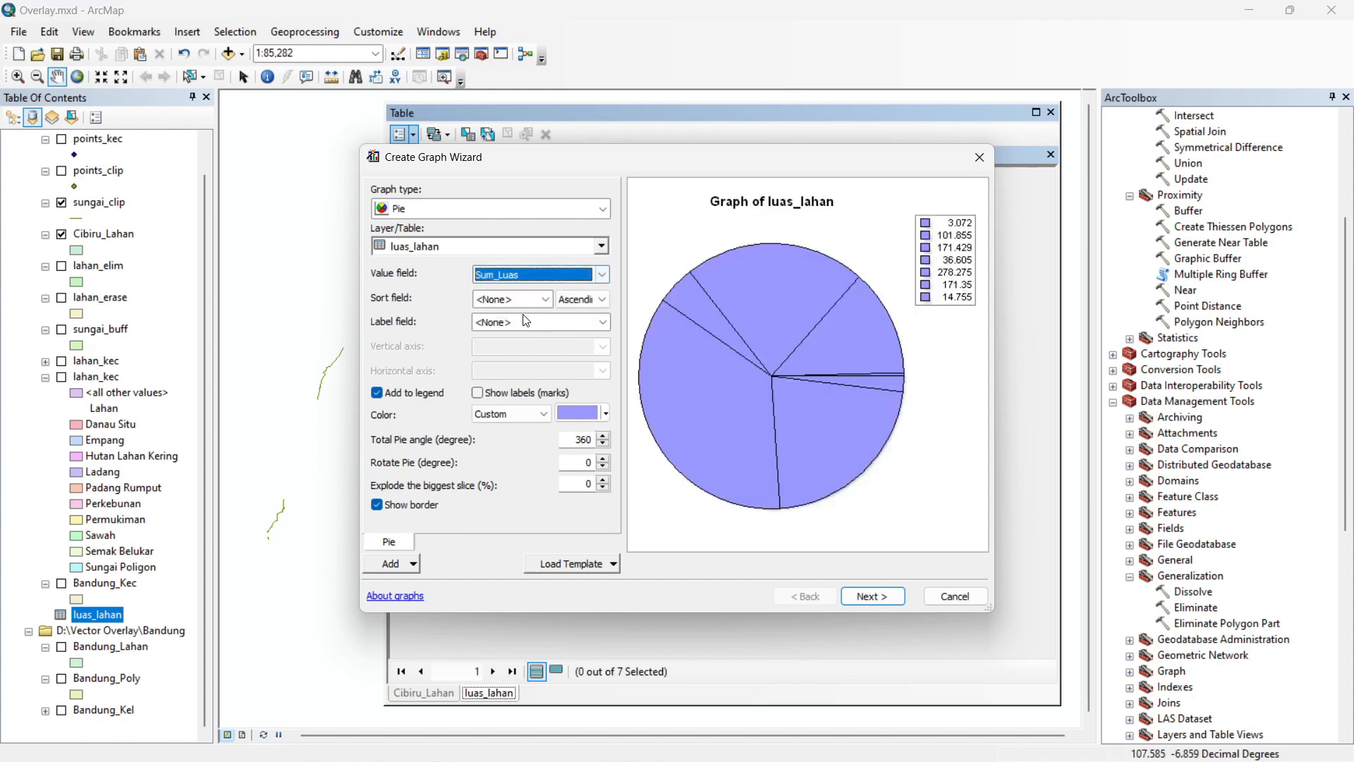
Set the pie graph's label field to Lahan and color the slices with the Modern palette
click(603, 322)
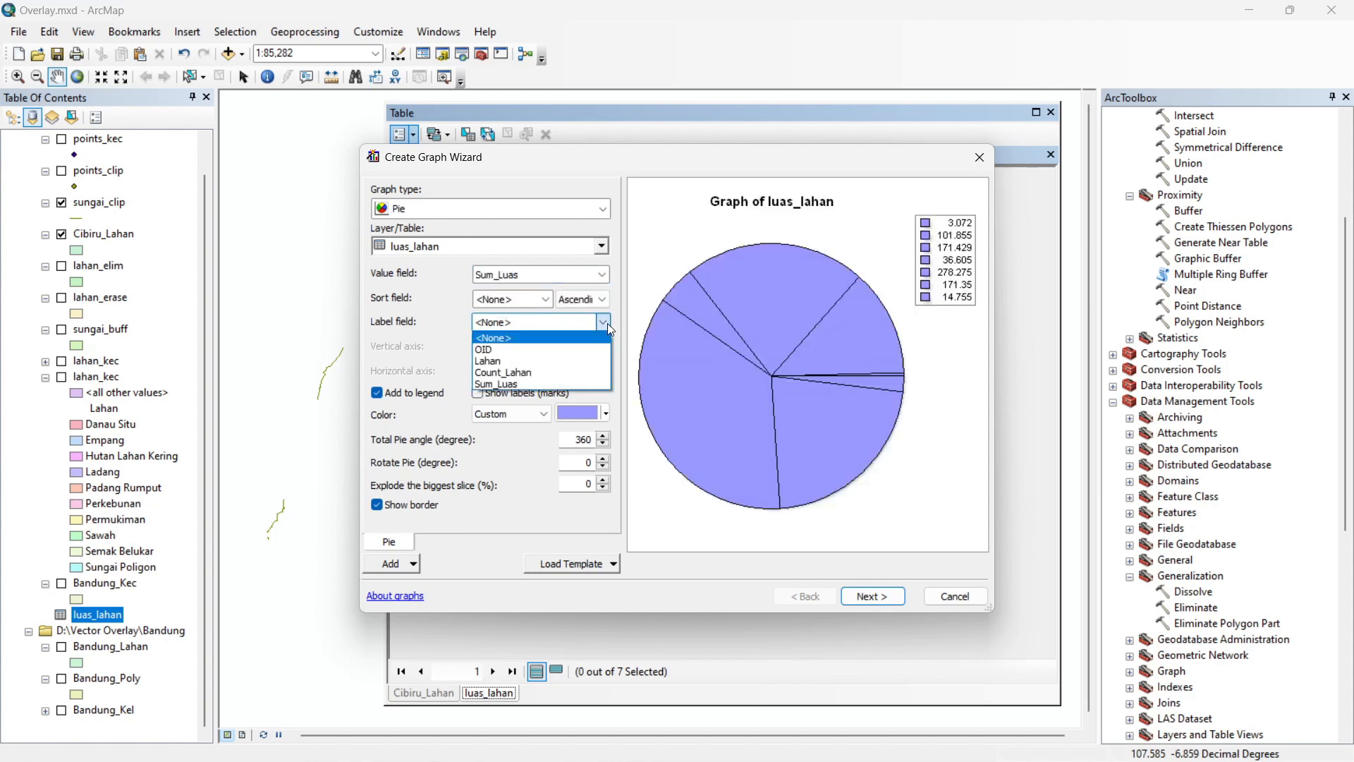
click(539, 361)
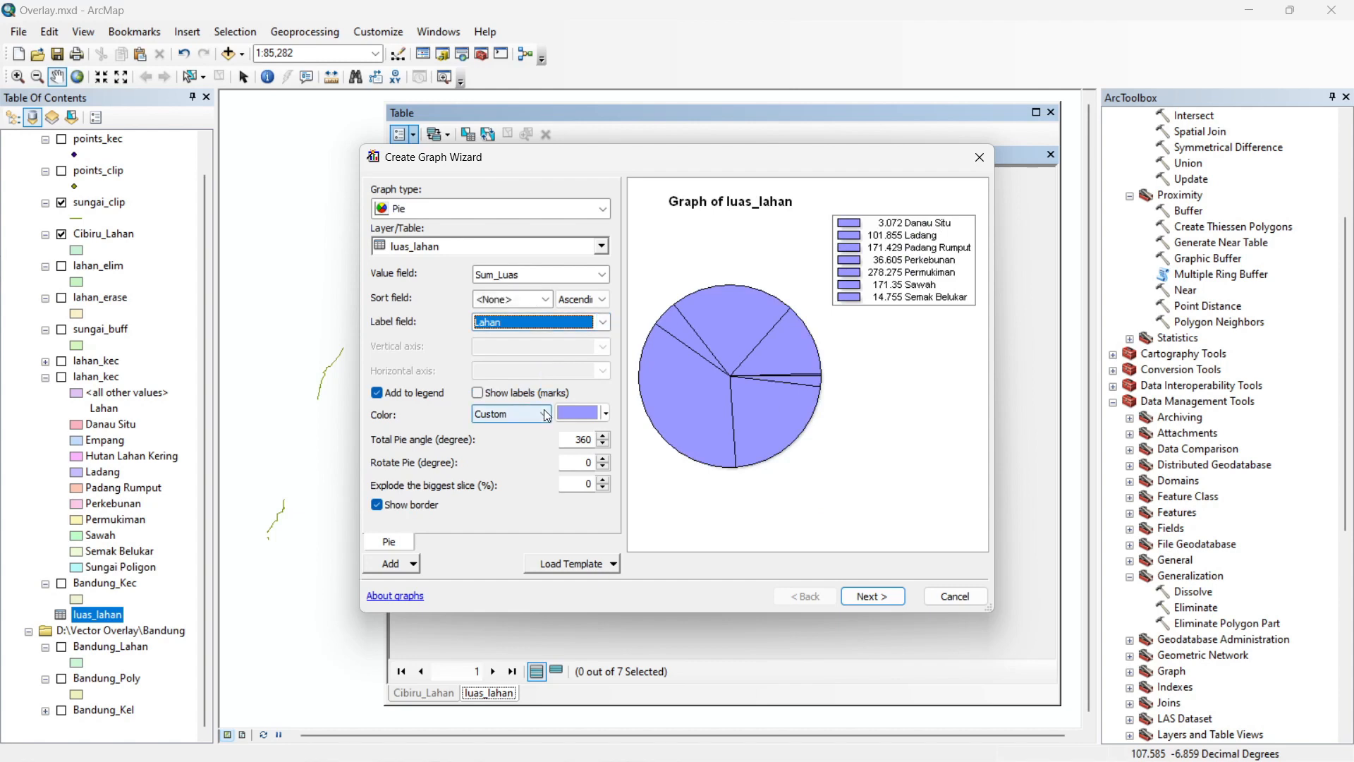
click(526, 417)
click(504, 430)
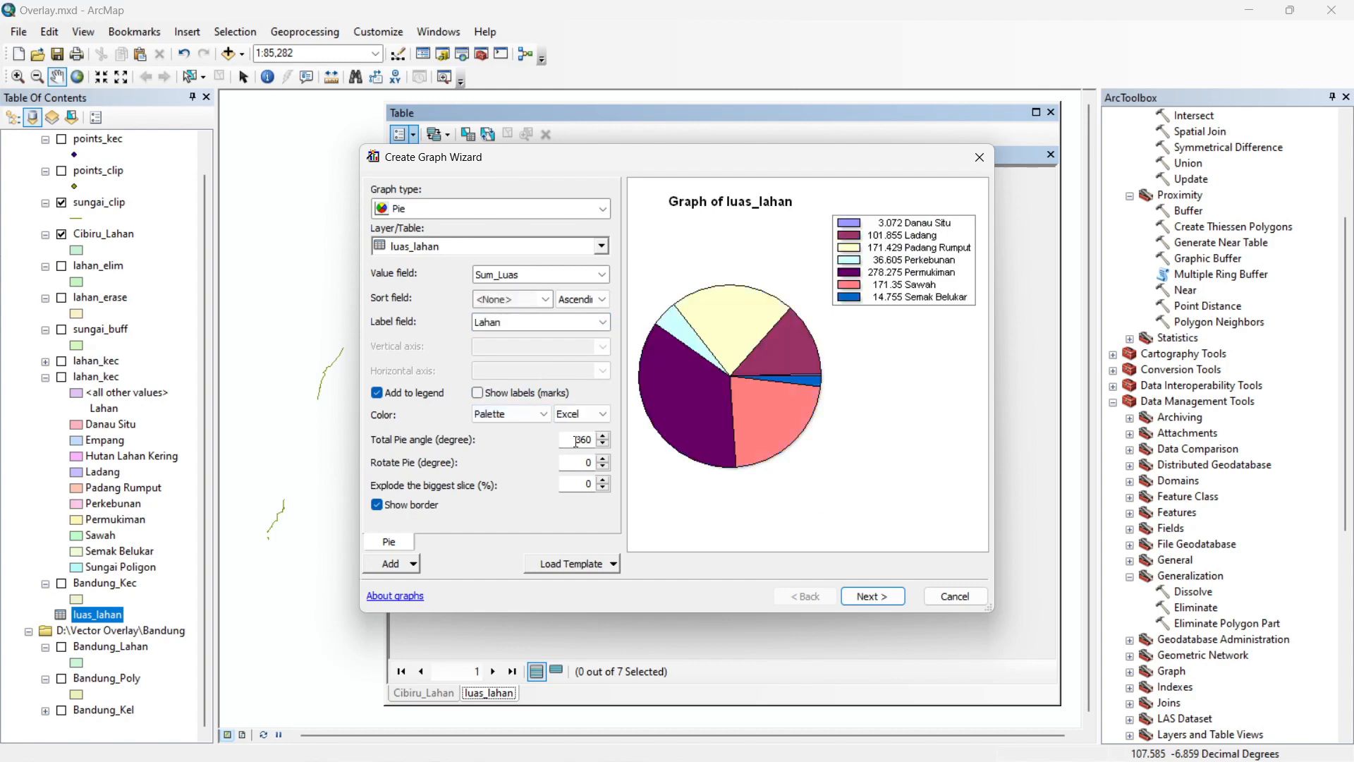
click(603, 415)
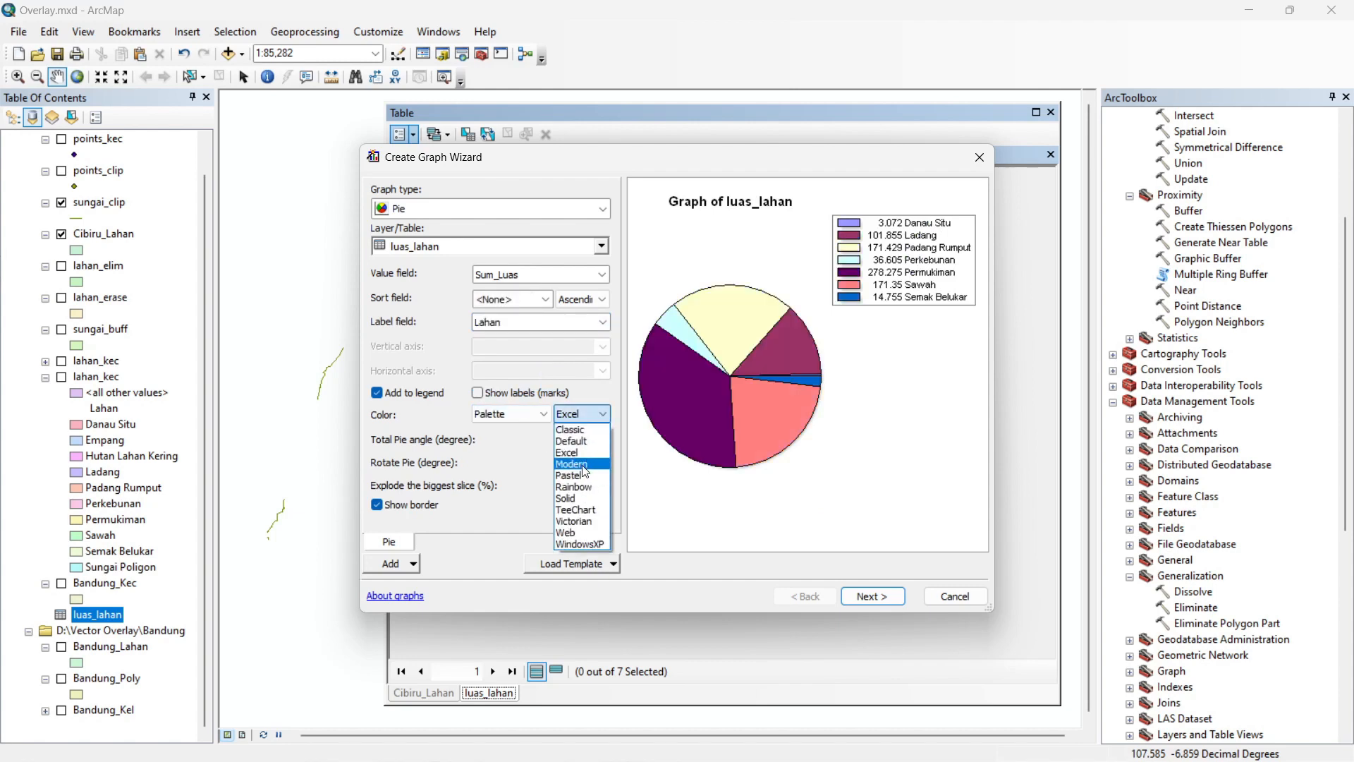
click(582, 468)
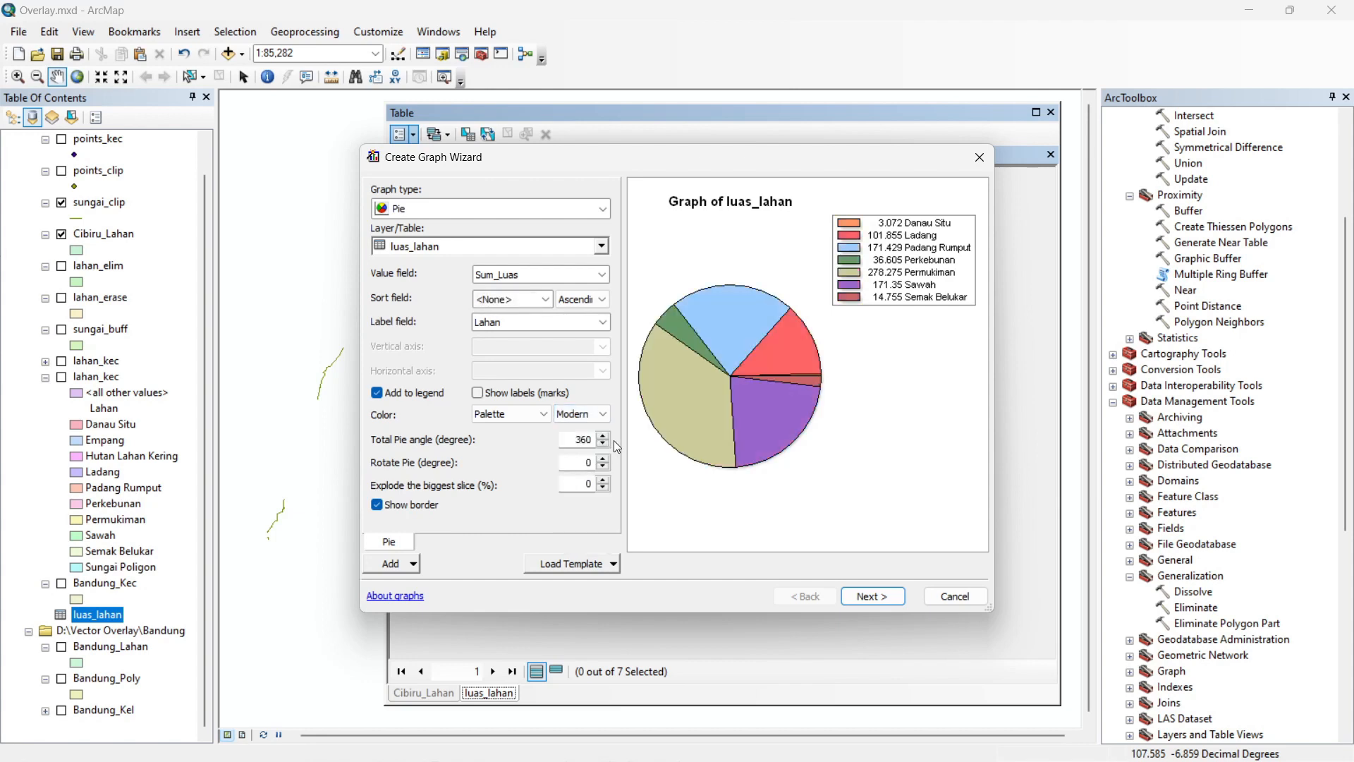
Show labels on the pie slices and enlarge the graph wizard, continuing to the general graph properties
click(477, 394)
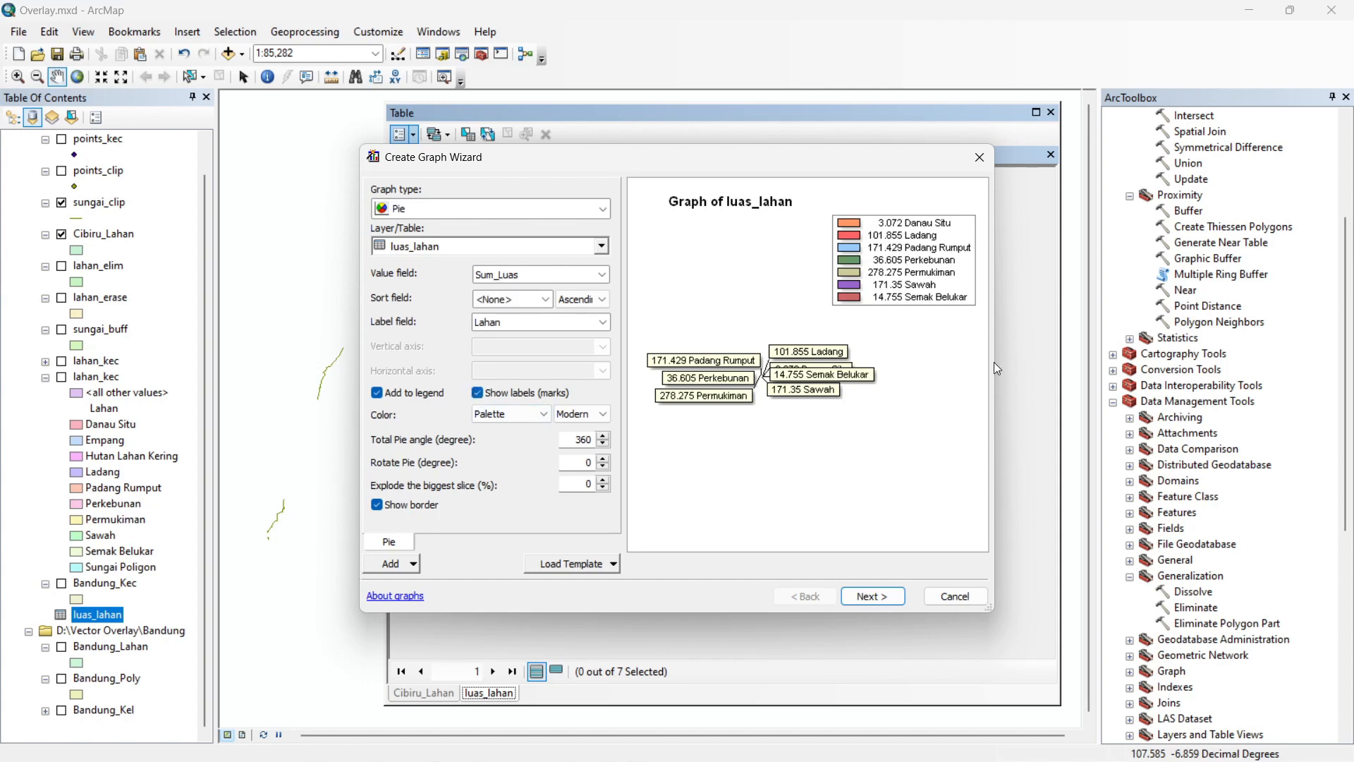
drag(997, 361, 1344, 362)
drag(867, 150, 646, 120)
click(1006, 561)
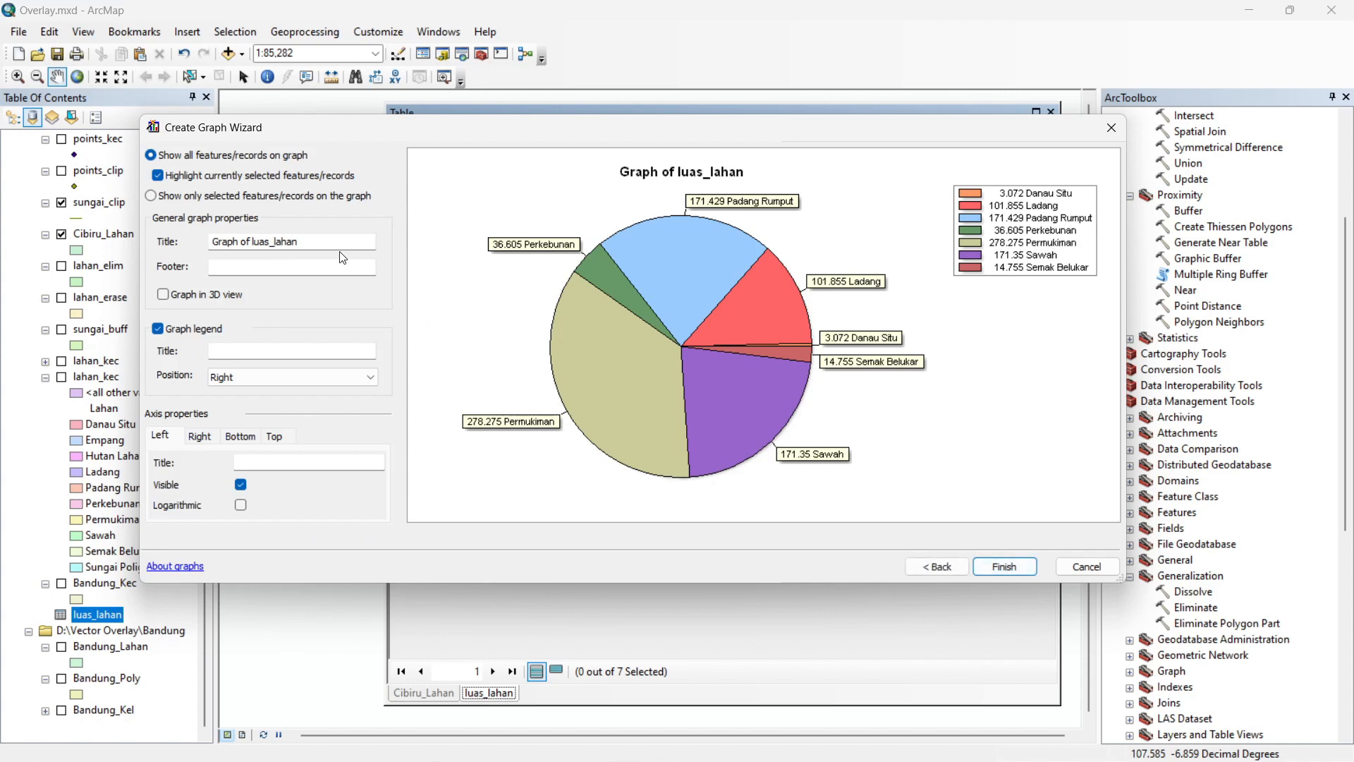
Title the graph "Luas Lahan di Kec. Cibiru" and finish creating it
click(308, 241)
drag(308, 241, 206, 245)
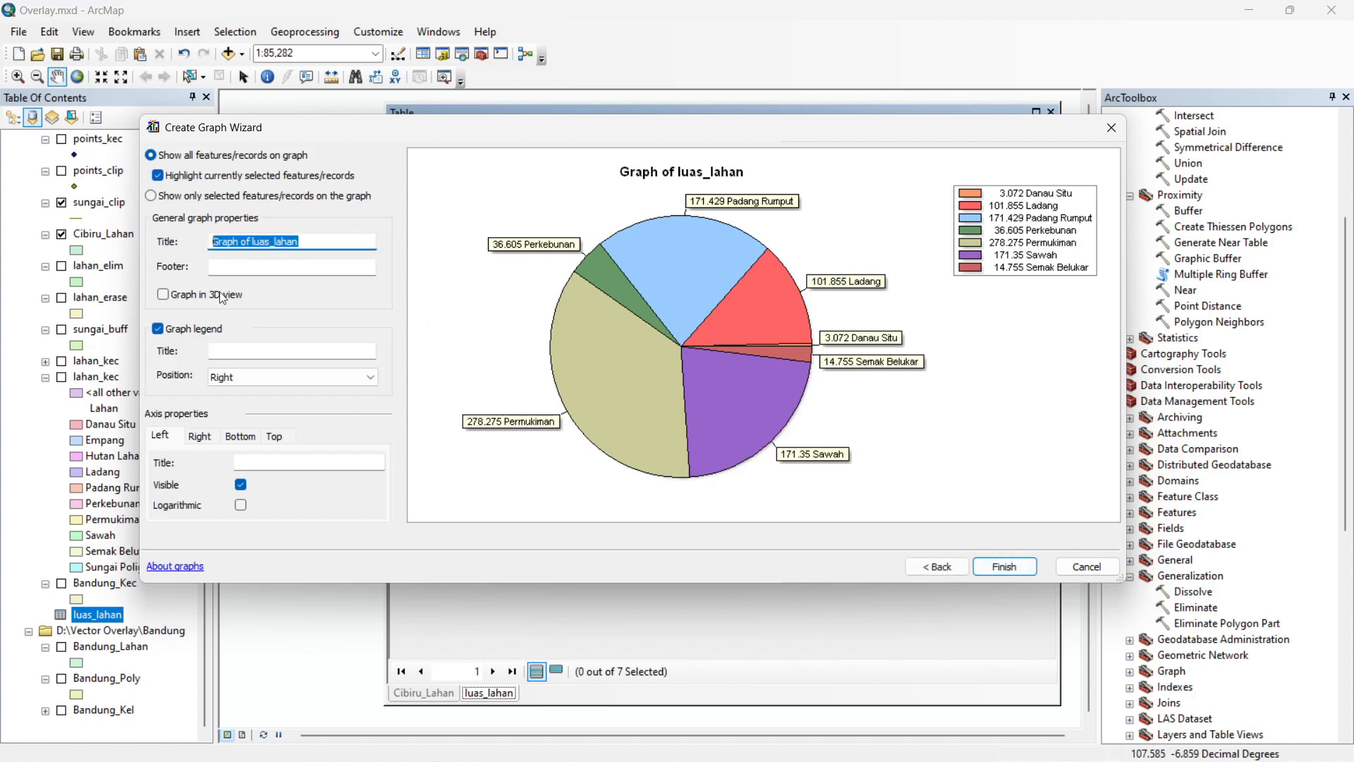
text(L)
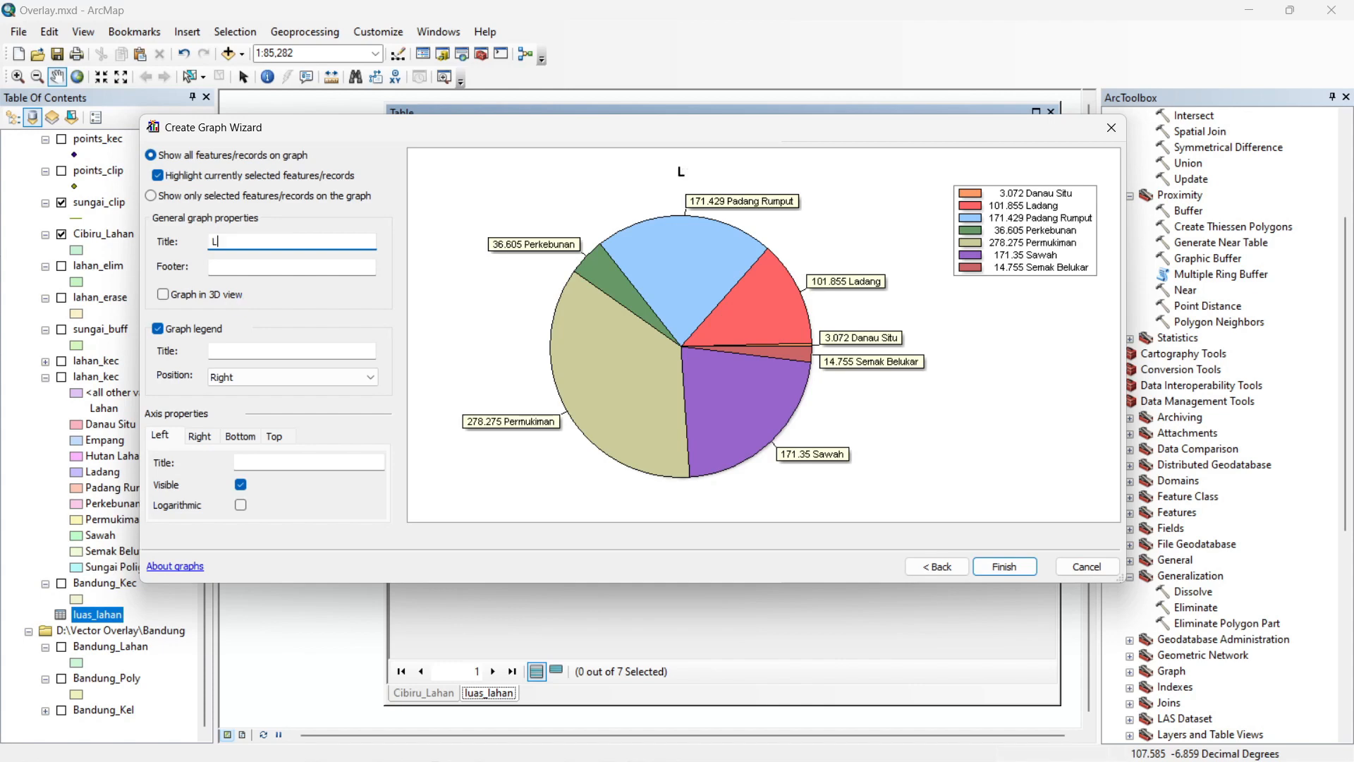
text(uas Lahan di K)
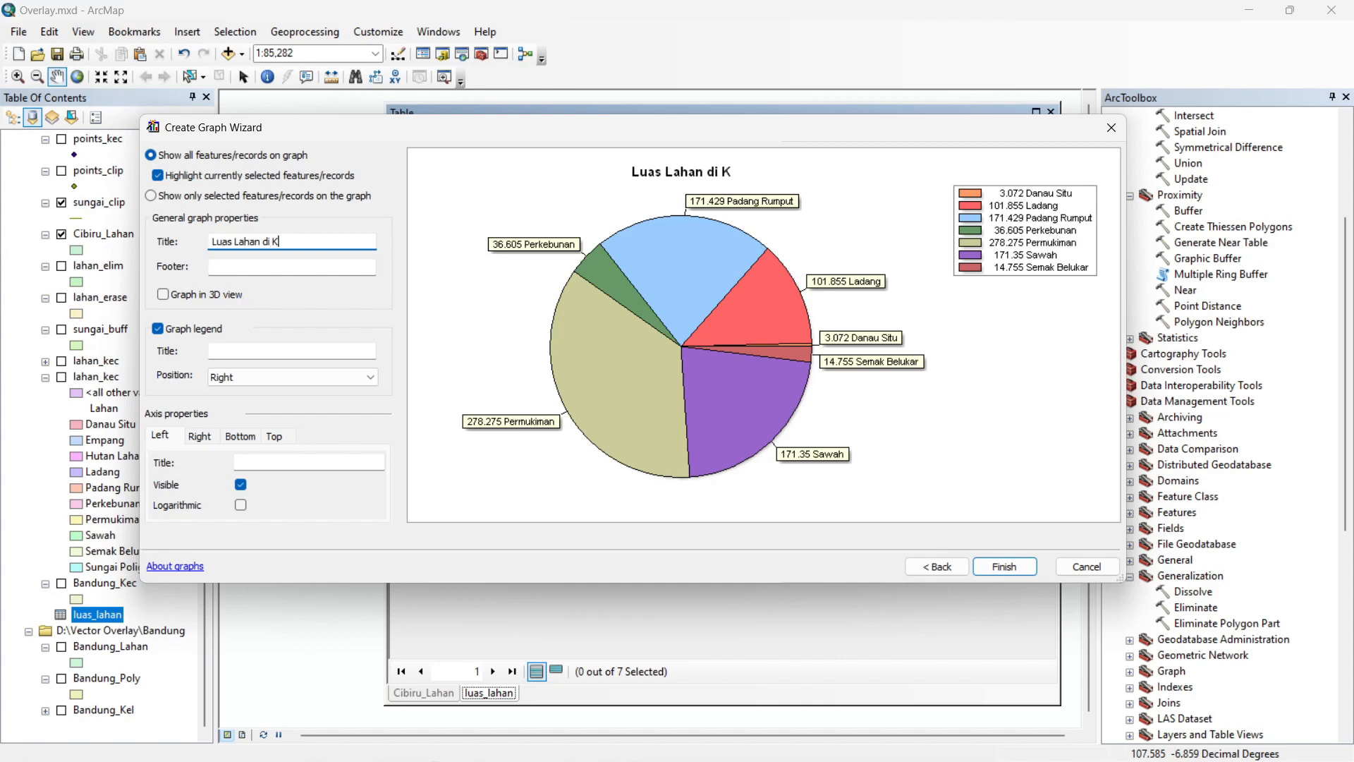
text(ec. Cibiru)
click(1008, 568)
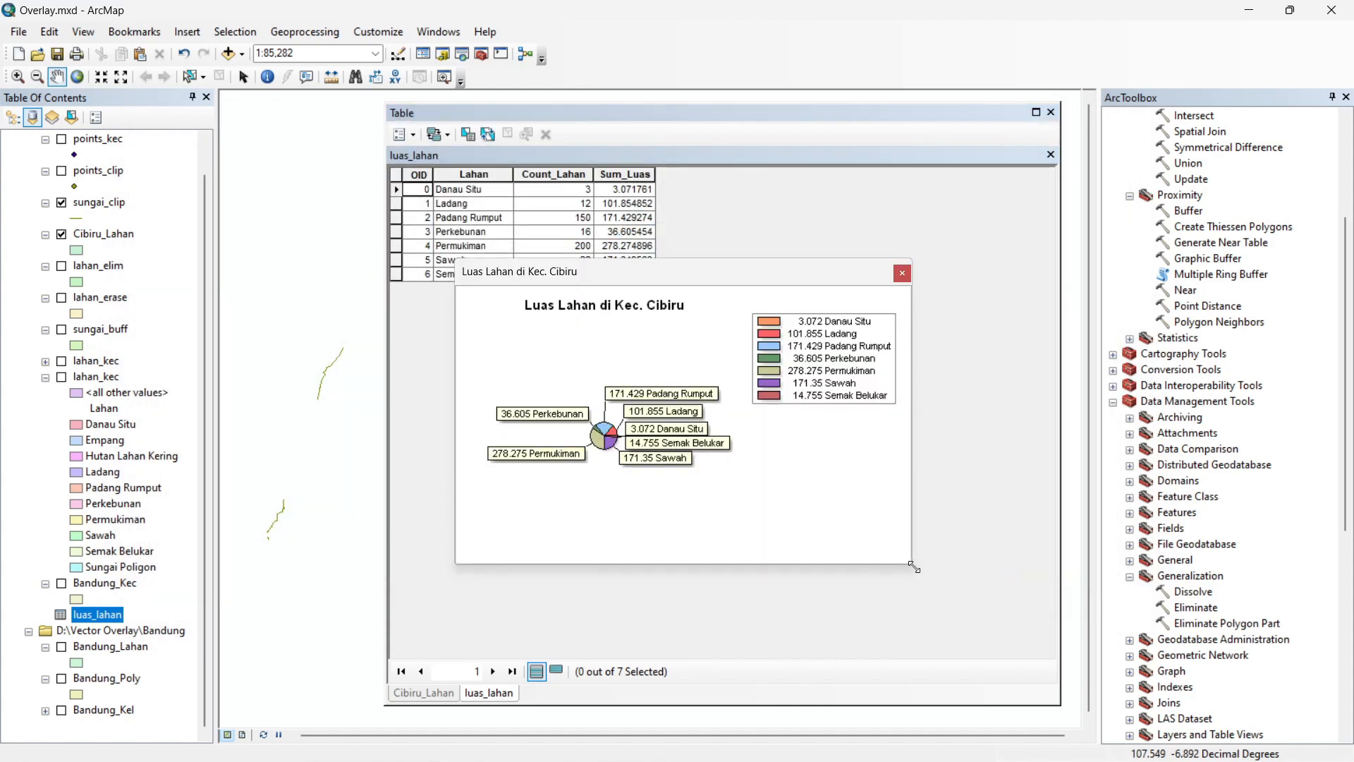
Enlarge and reposition the graph window, and save the graph as Luas Lahan di Kec.grf in the Vector Overlay folder
drag(1068, 553, 1133, 703)
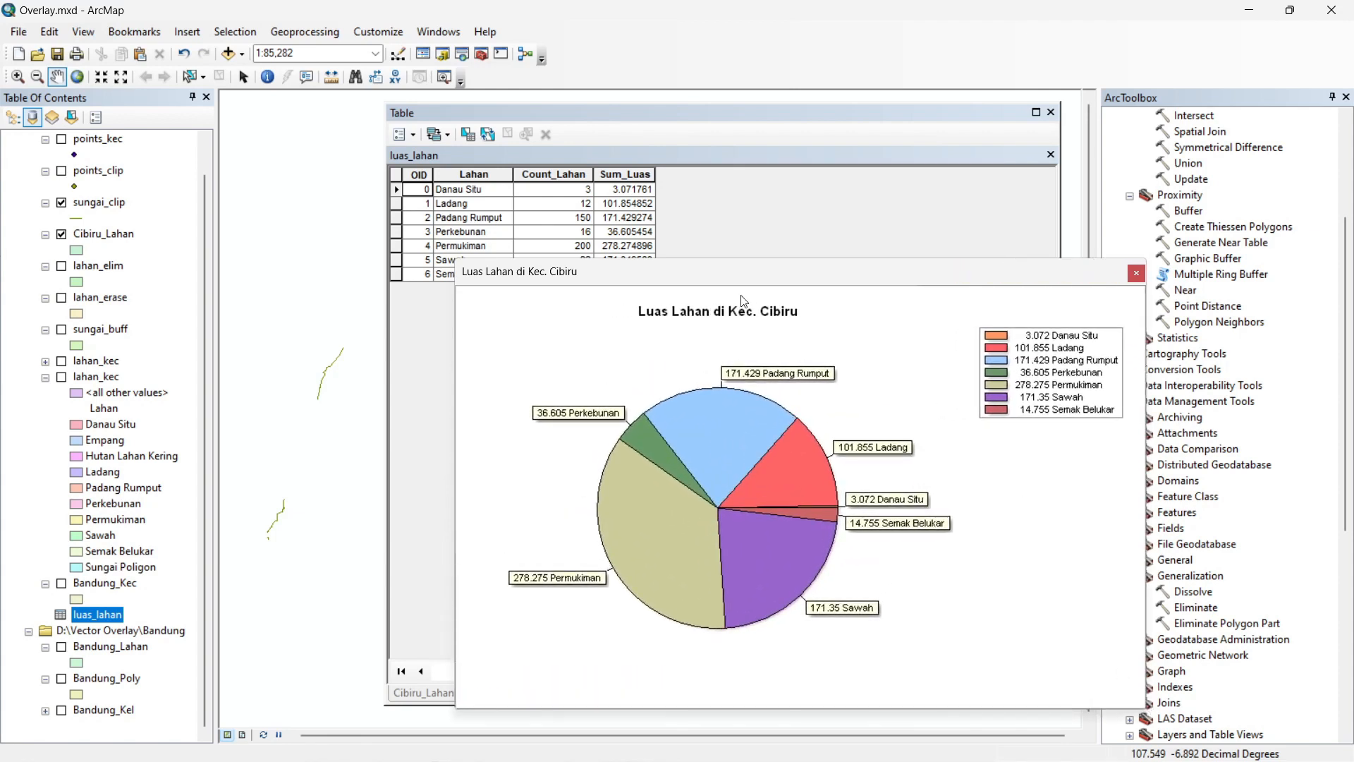
drag(741, 284, 620, 184)
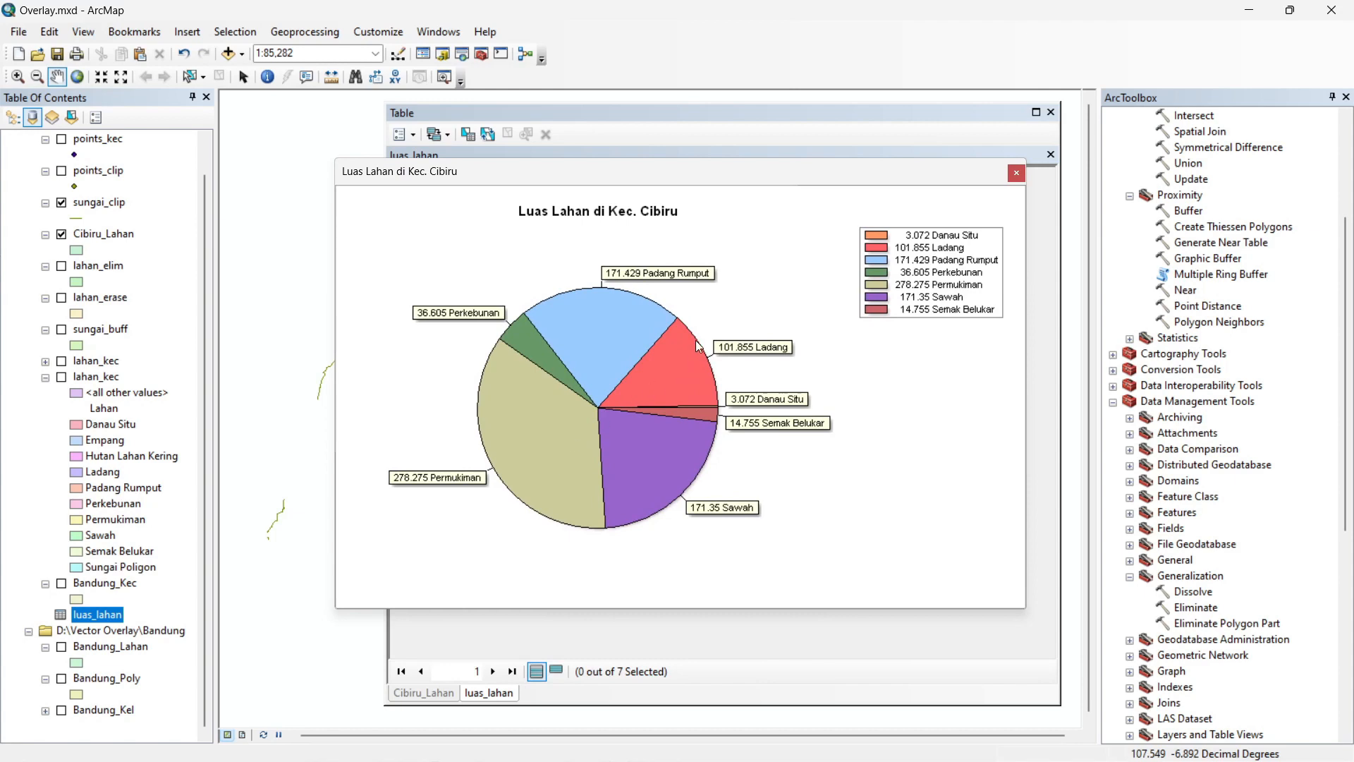
right_click(730, 316)
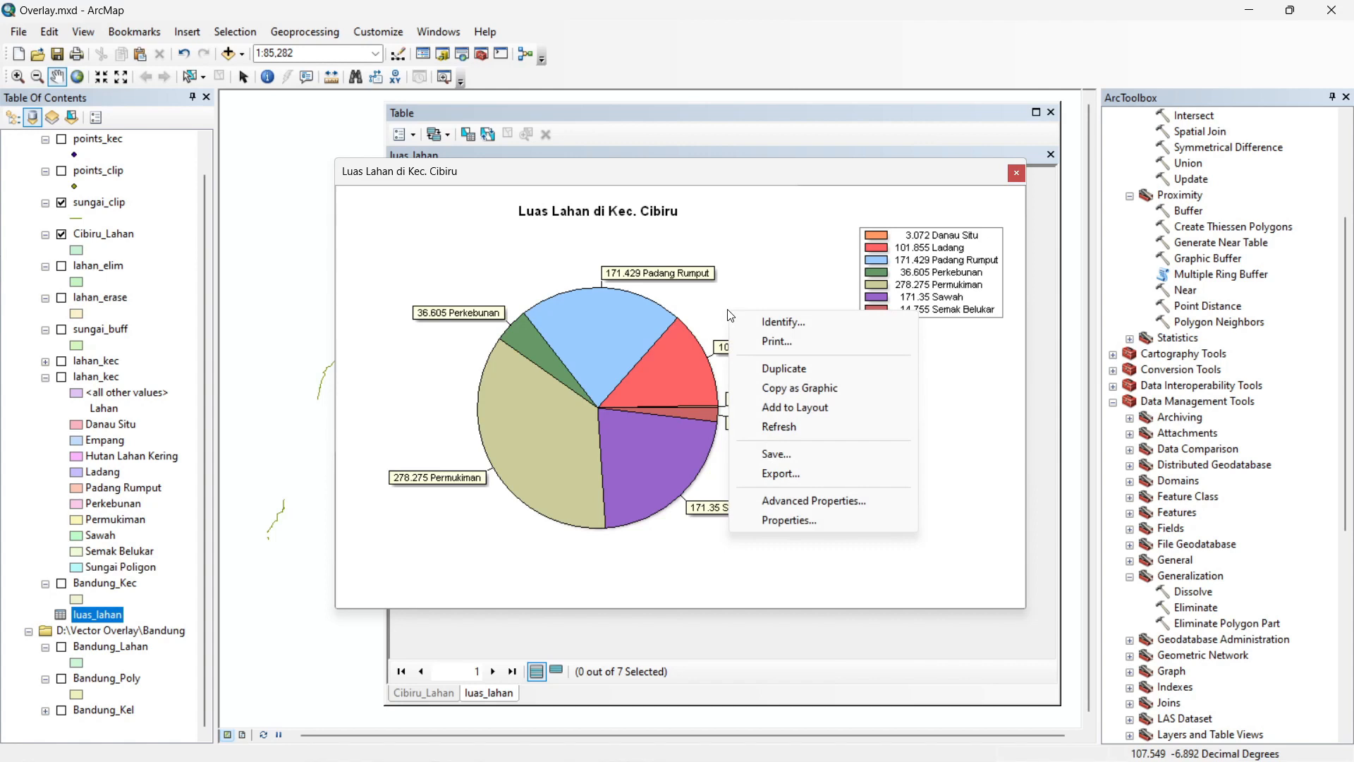
click(816, 459)
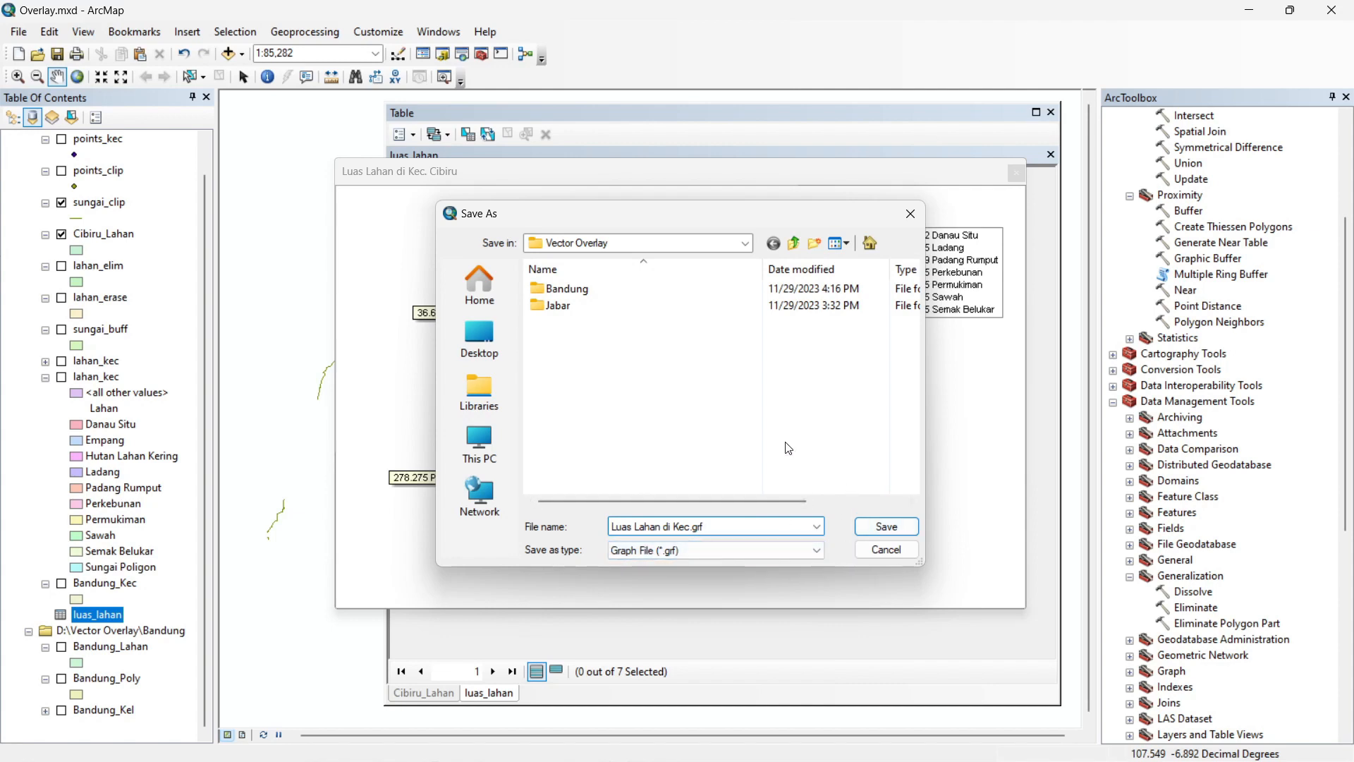
click(886, 527)
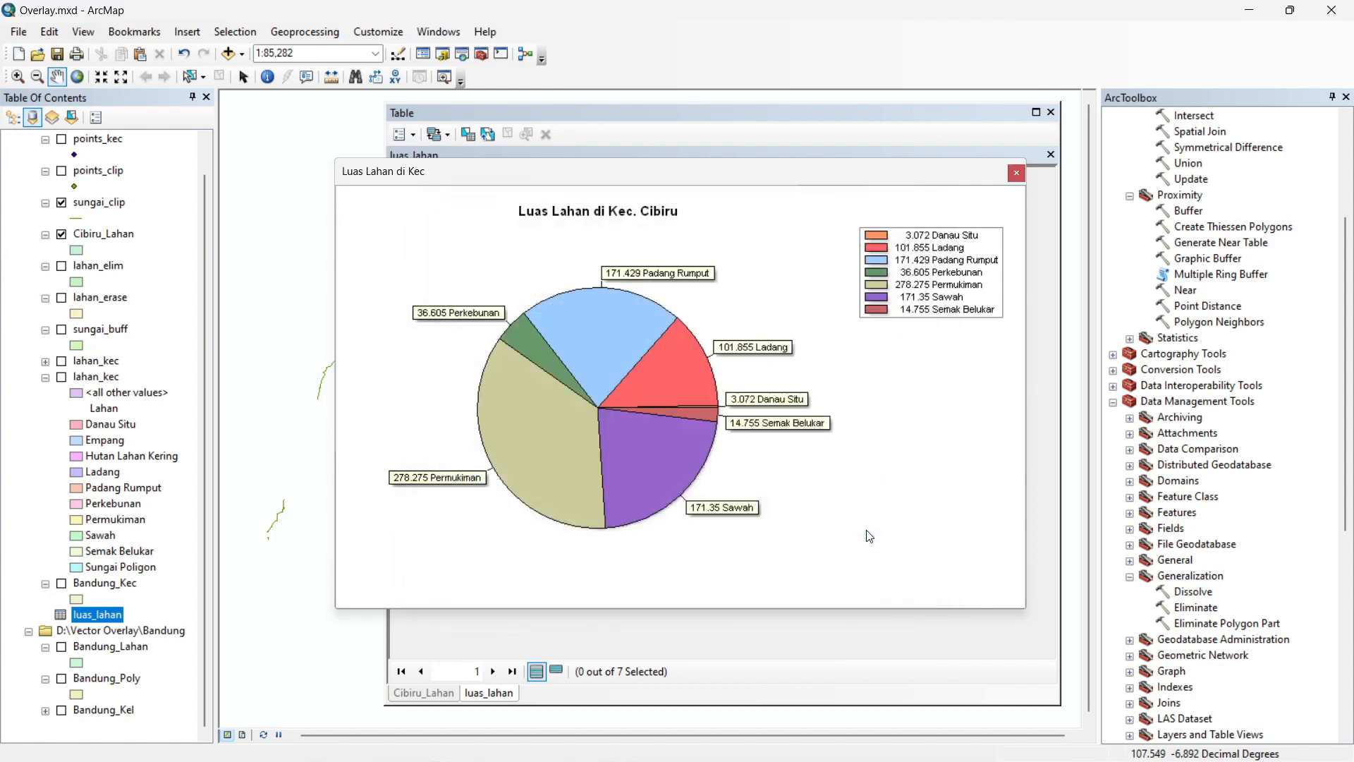
Export the graph as a PNG picture named luas_lahan to D:\Vector Overlay
right_click(835, 348)
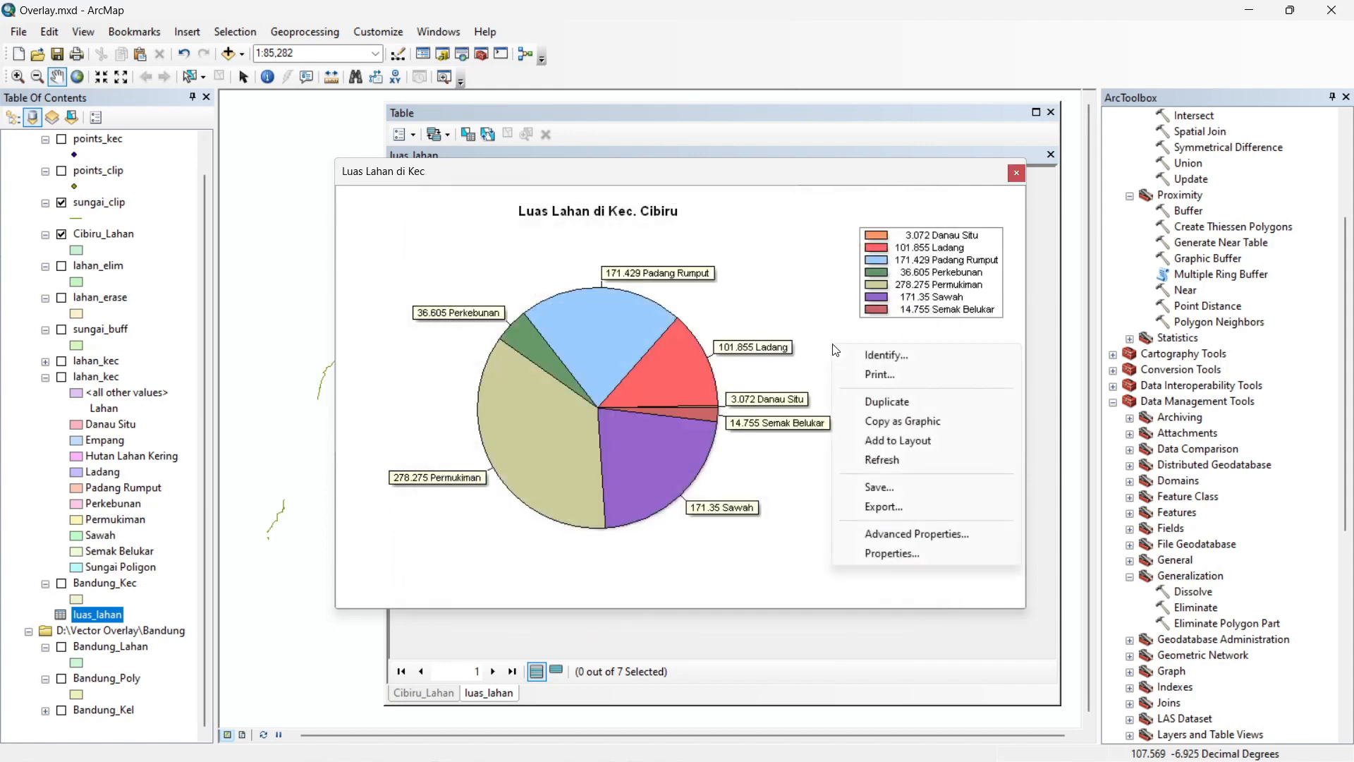
click(881, 507)
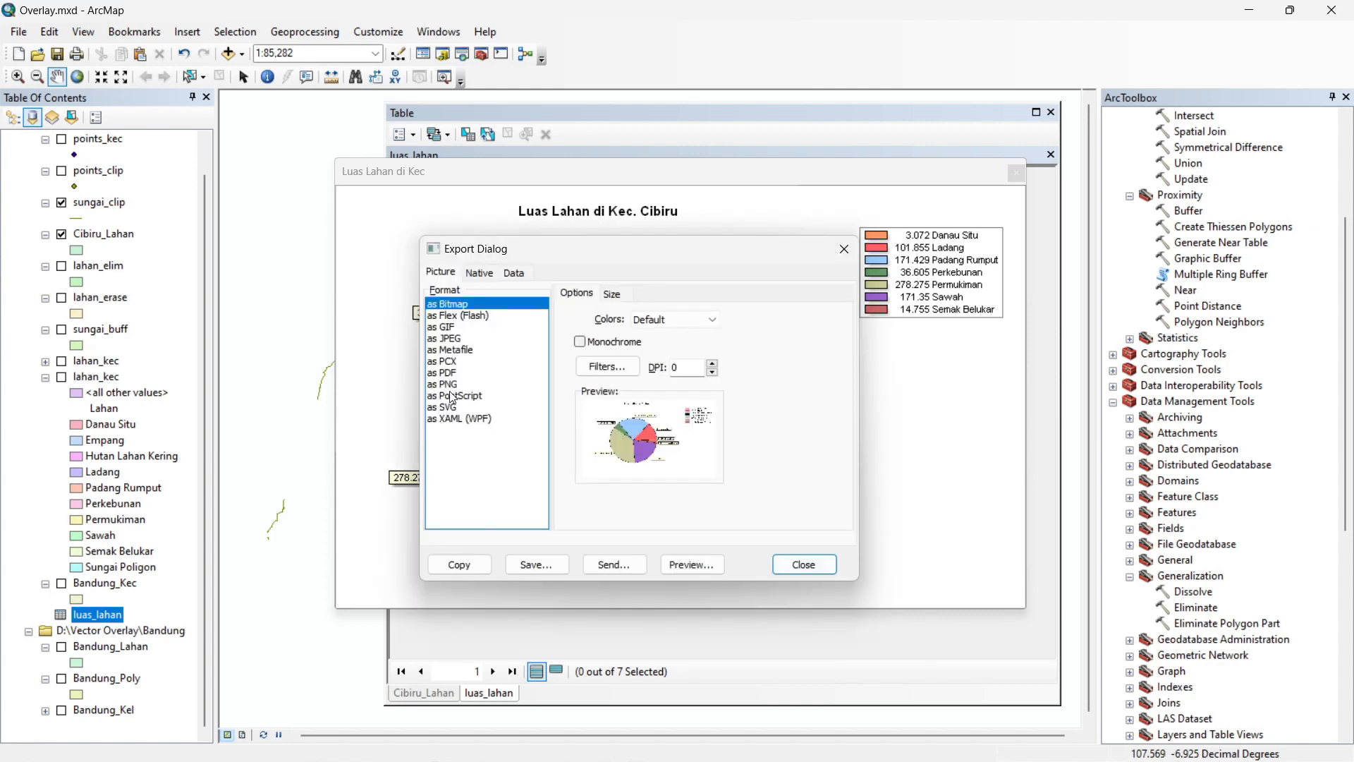
click(453, 385)
click(550, 567)
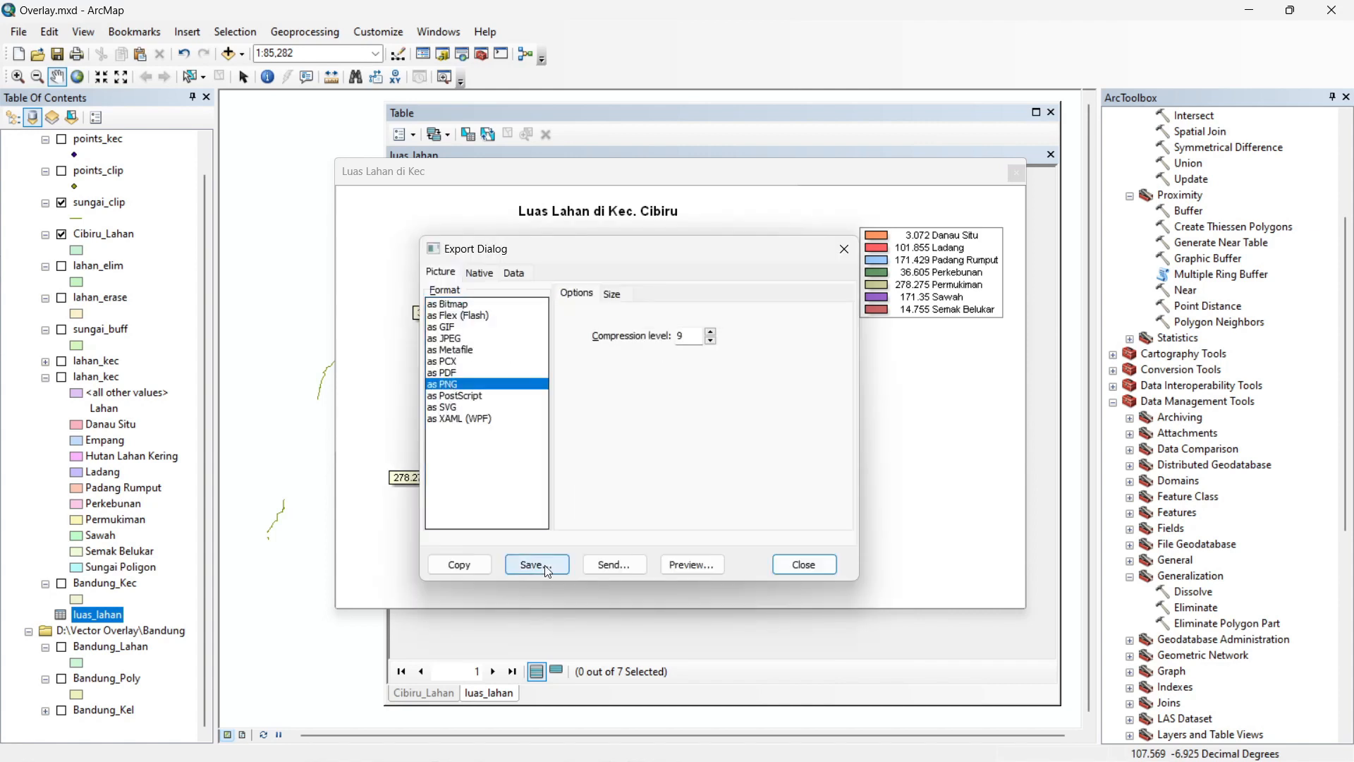
click(296, 480)
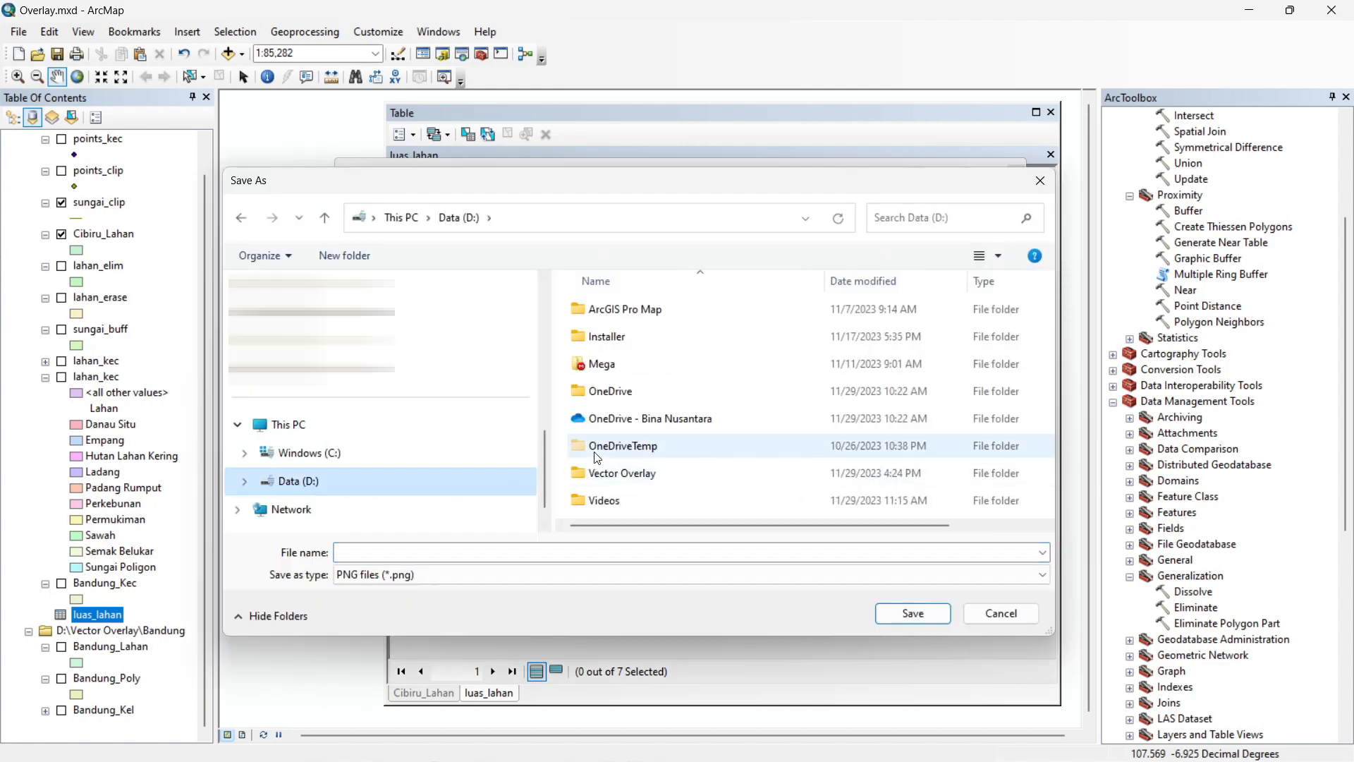
double_click(617, 474)
click(433, 553)
text(lua)
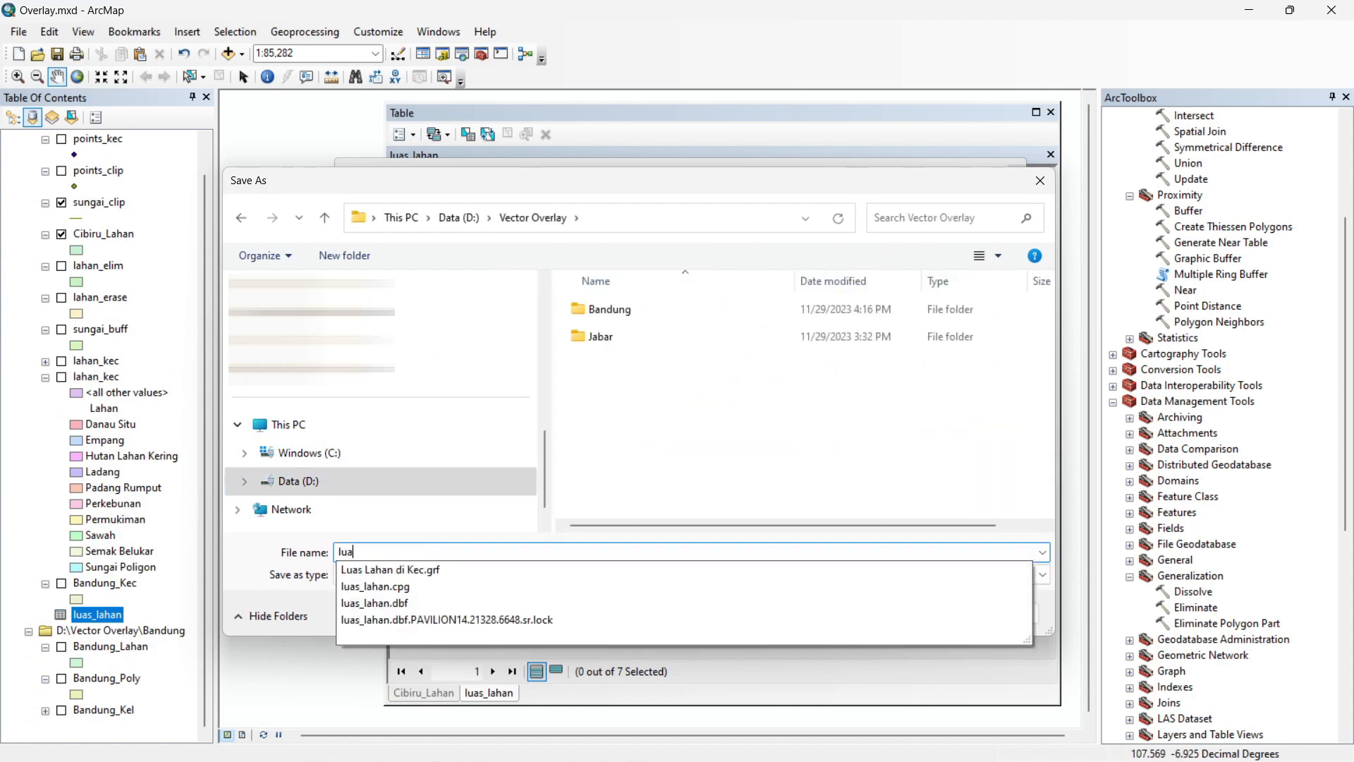
text(s_lahan)
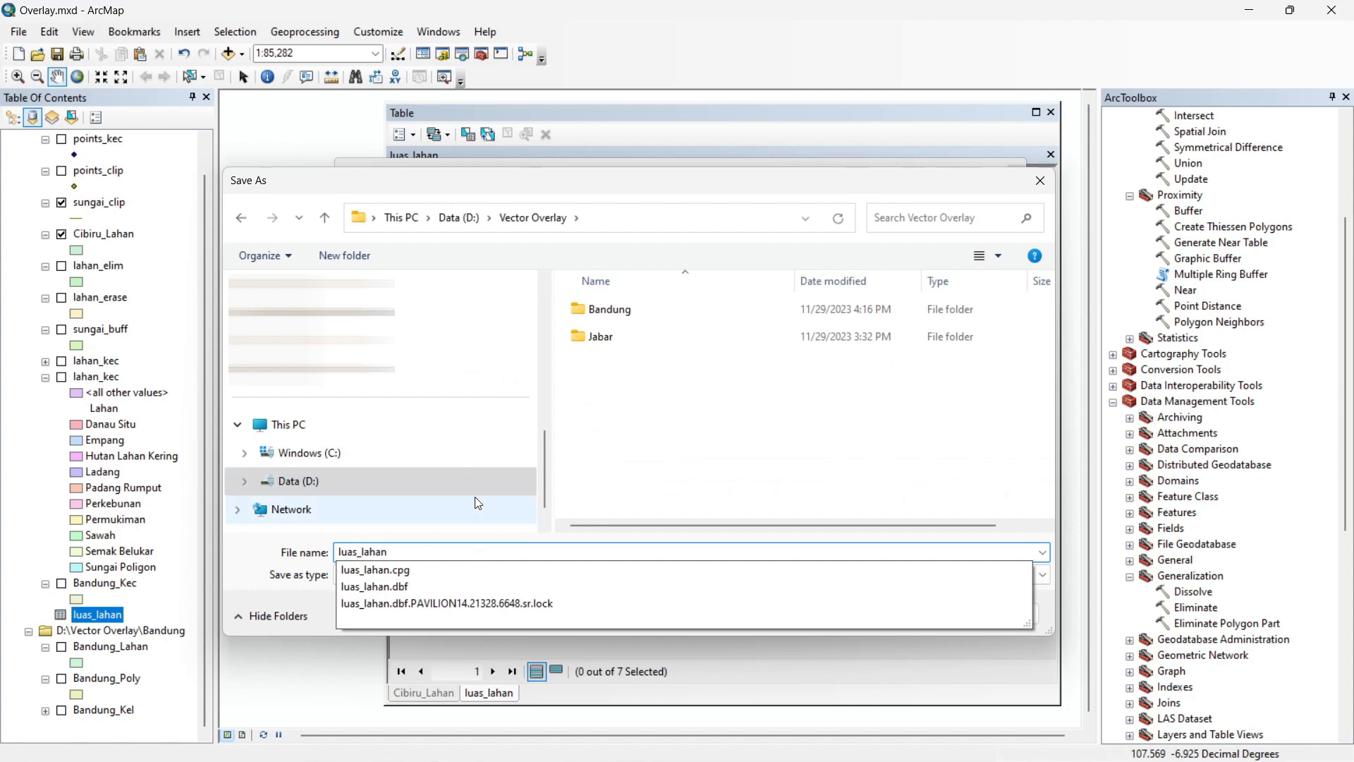
click(626, 513)
click(910, 615)
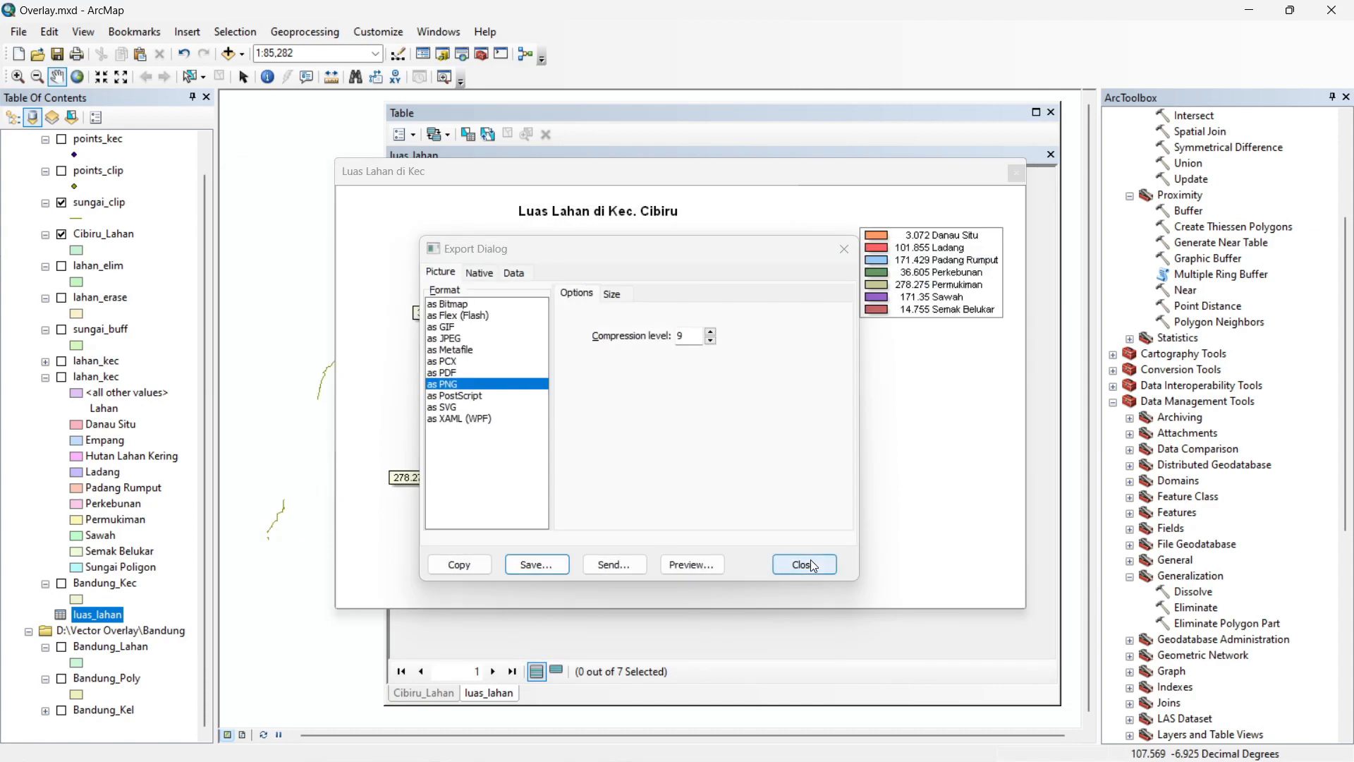
click(809, 564)
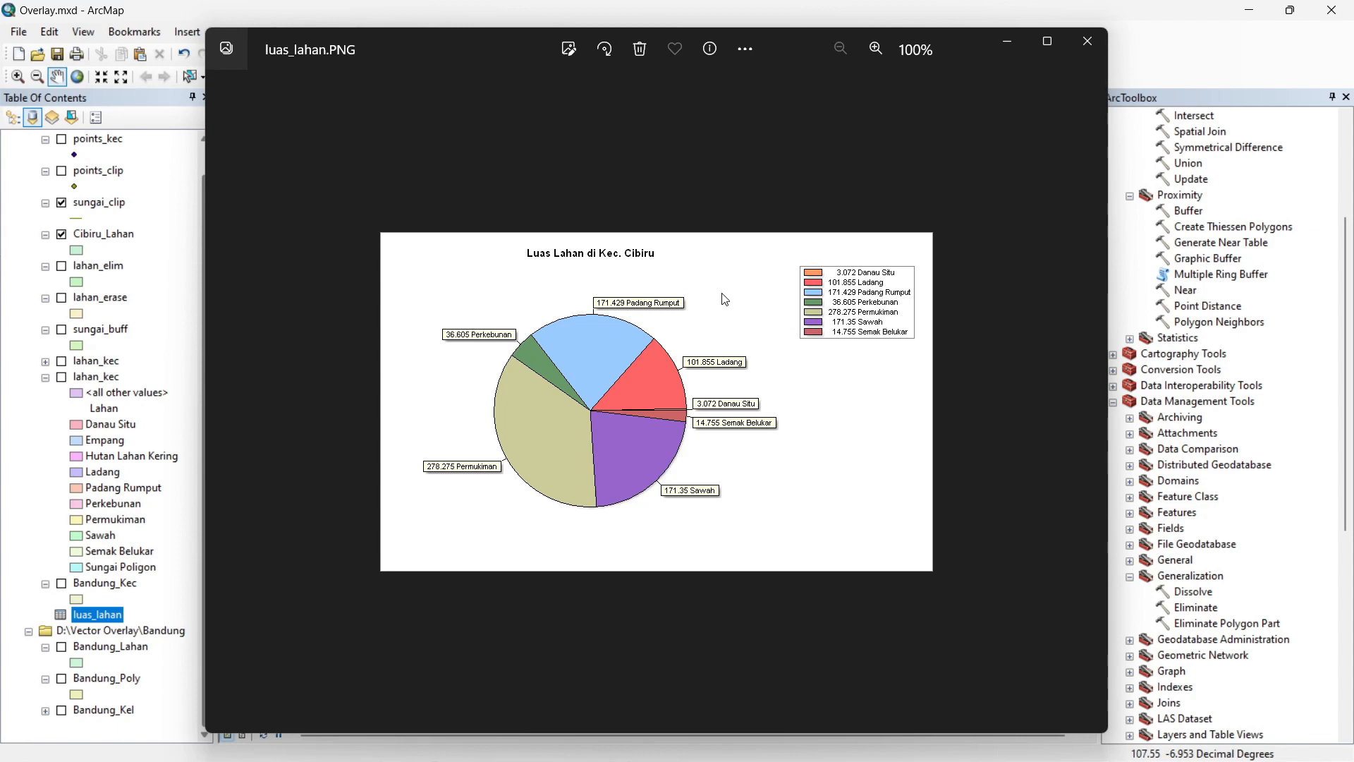
Close the exported picture, the graph and the luas_lahan table, and list the layers by drawing order
click(1087, 47)
click(1016, 174)
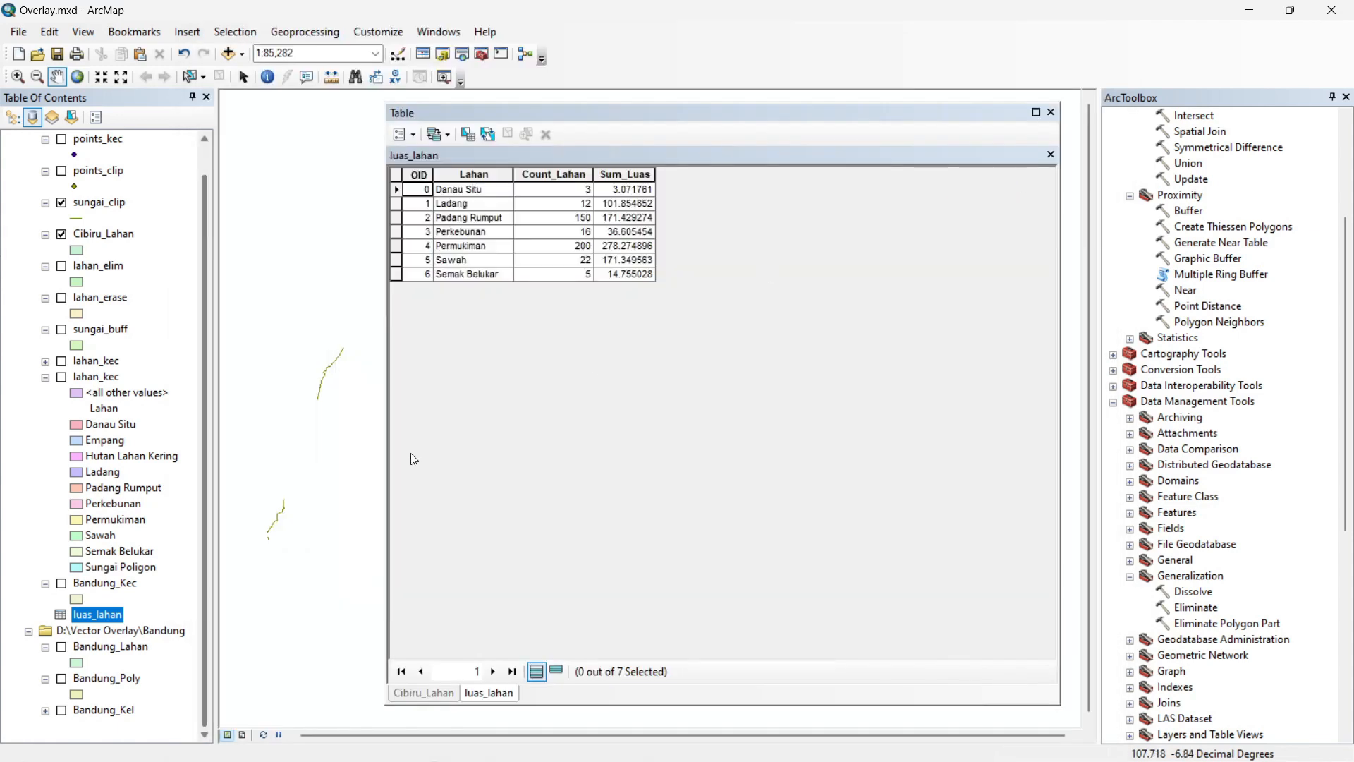
click(1052, 112)
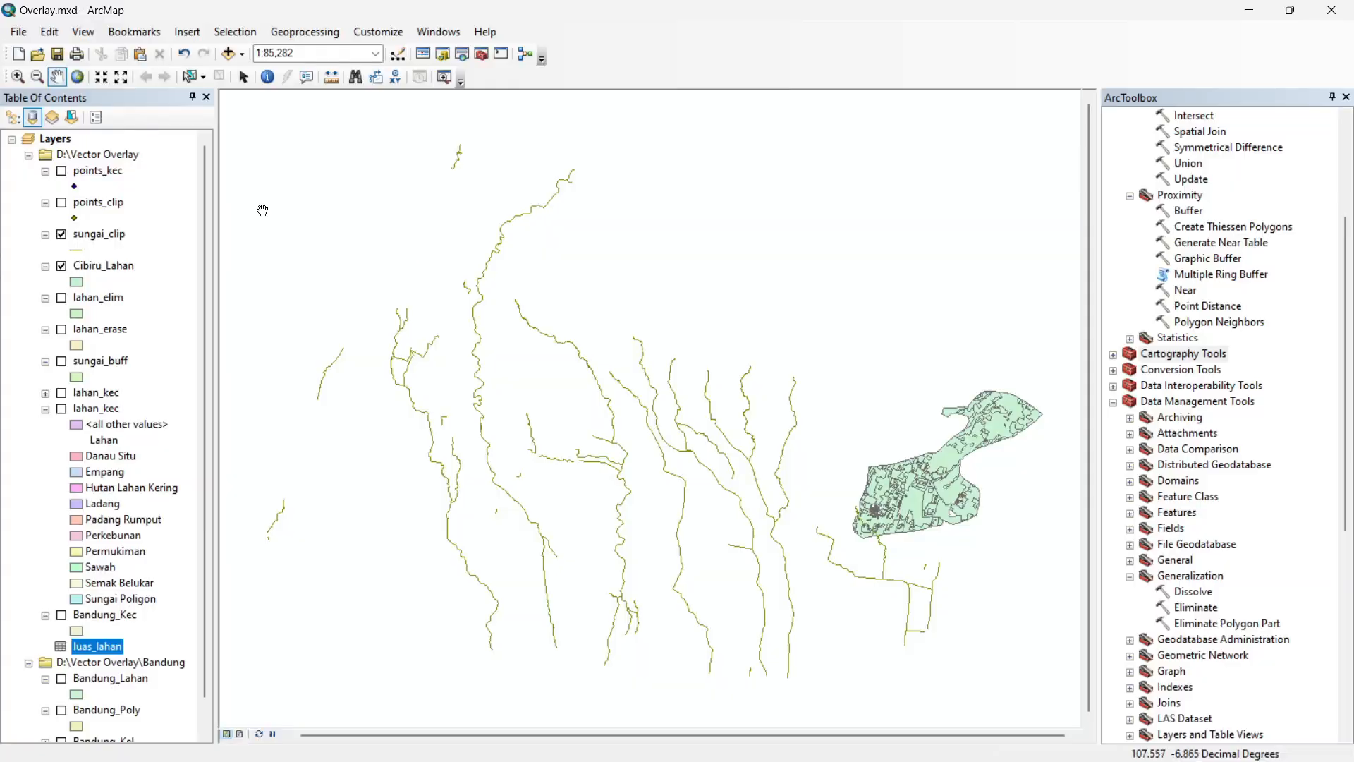
click(15, 119)
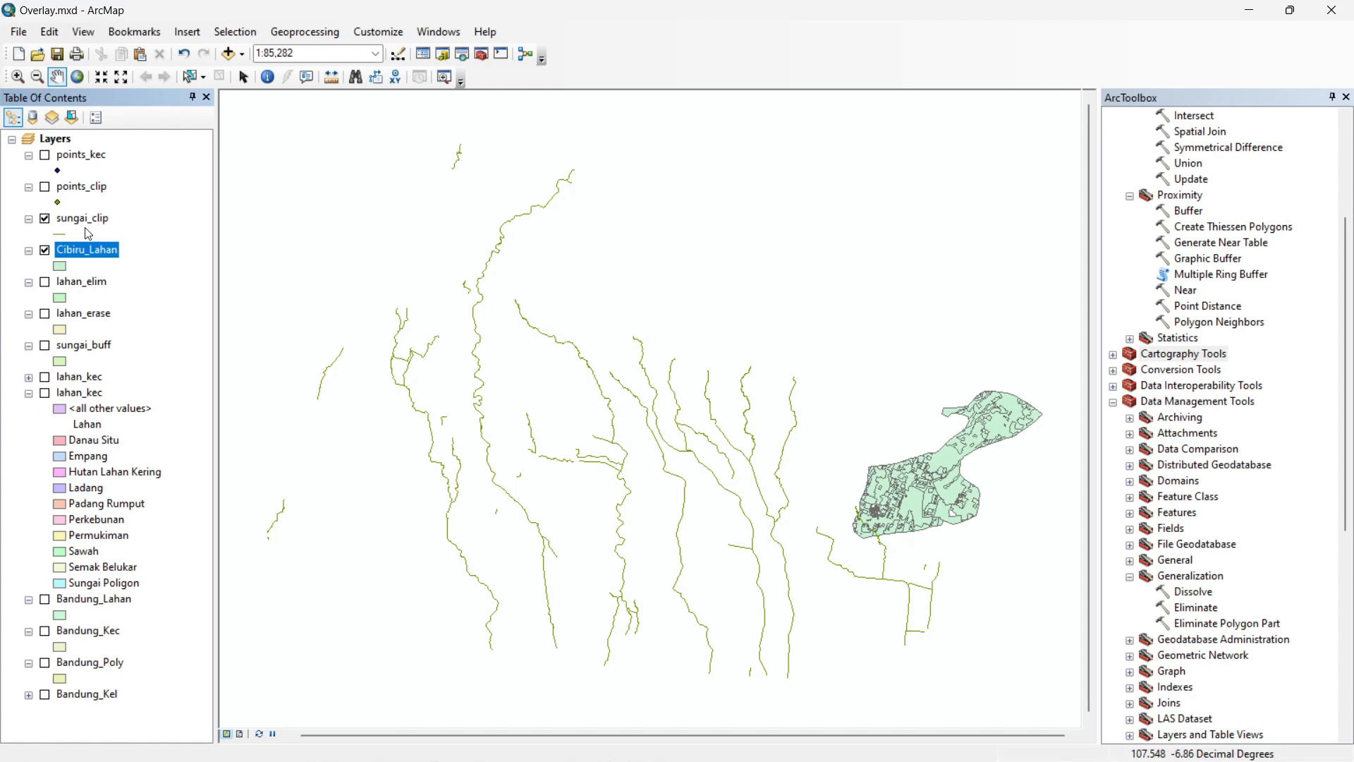
Turn on the points_kec layer and open its attribute table
click(46, 156)
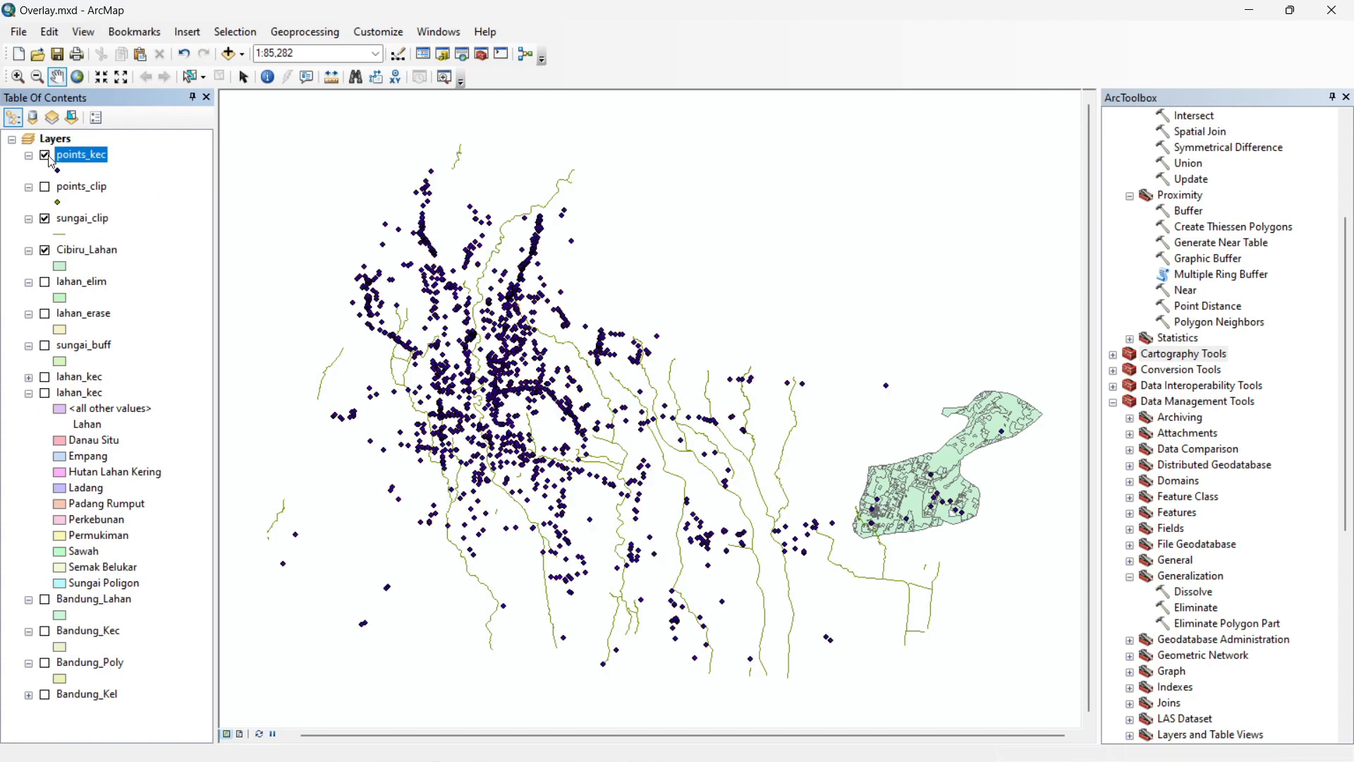
right_click(85, 155)
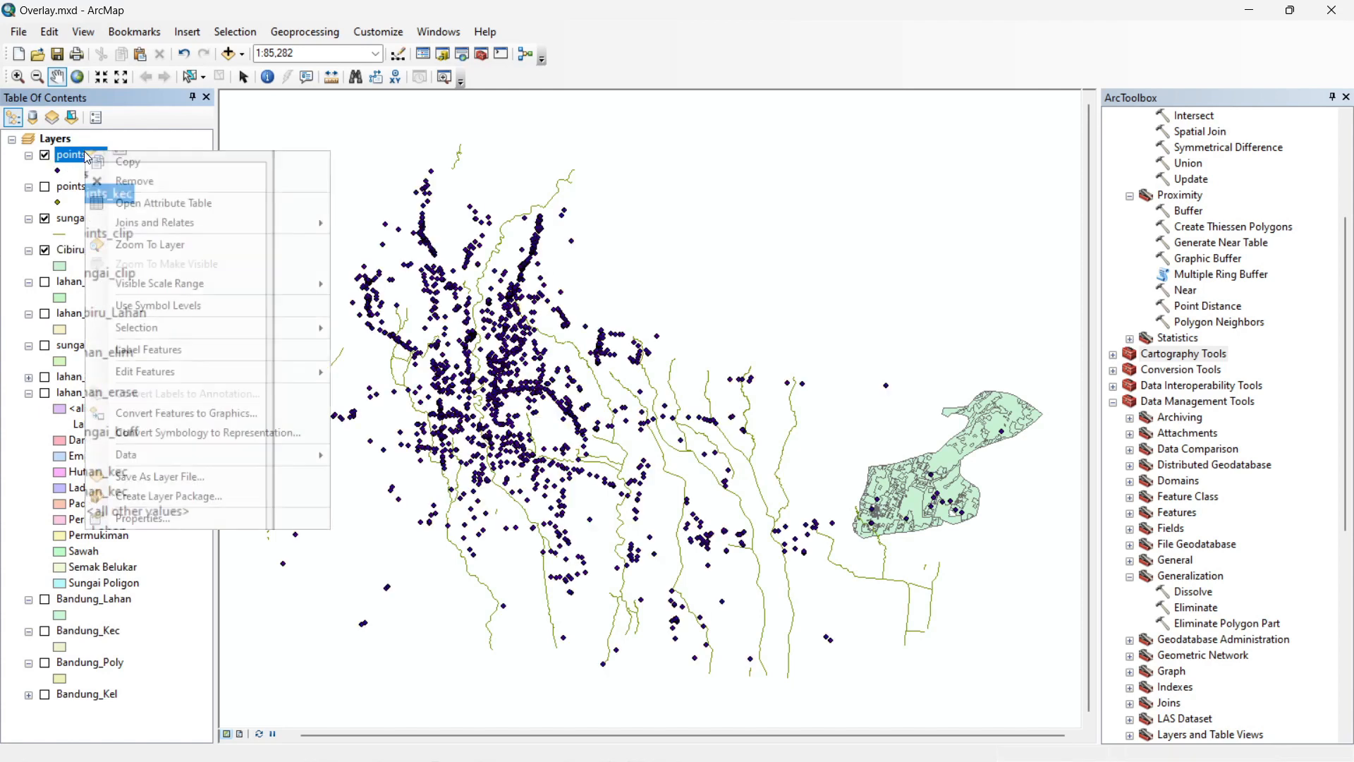
click(240, 203)
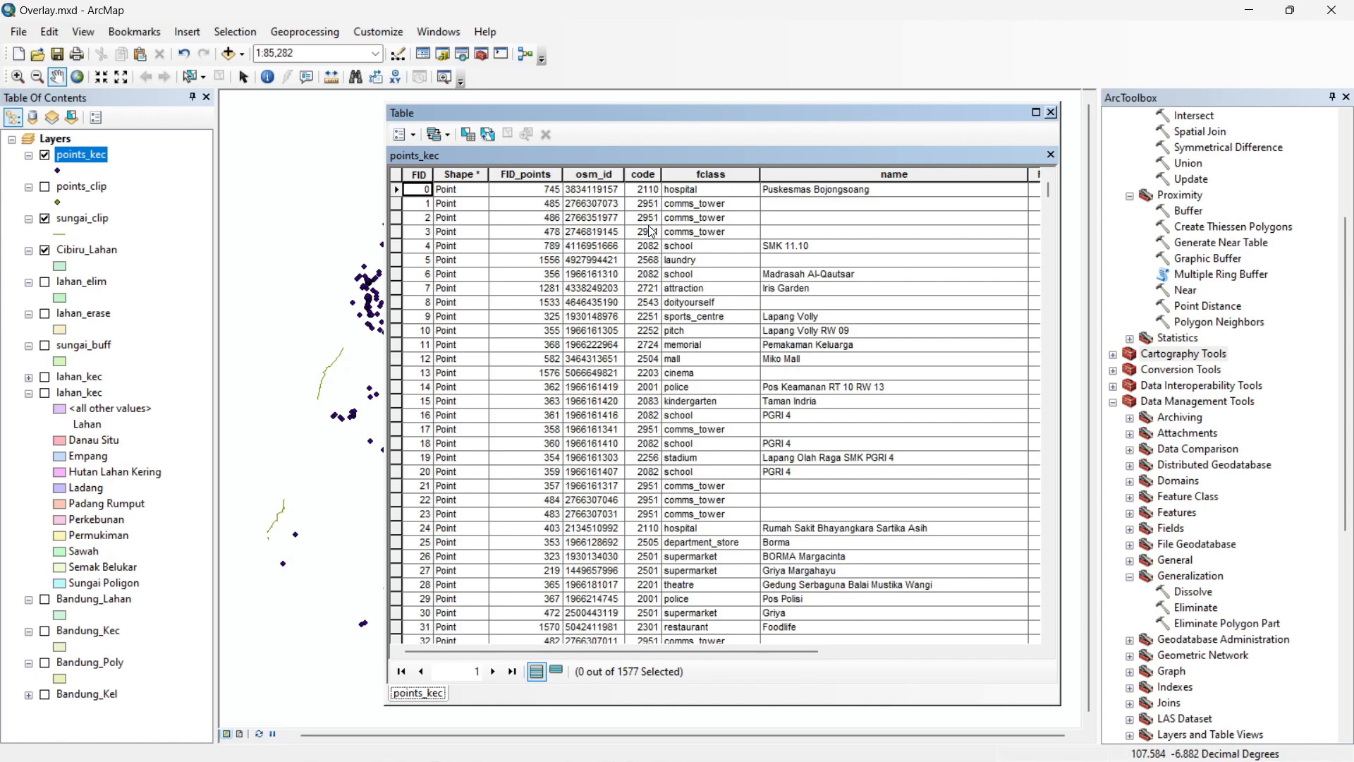
Select the points_kec records by attributes as a new selection with "KECAMATAN" = 'SUMUR BANDUNG'
click(413, 133)
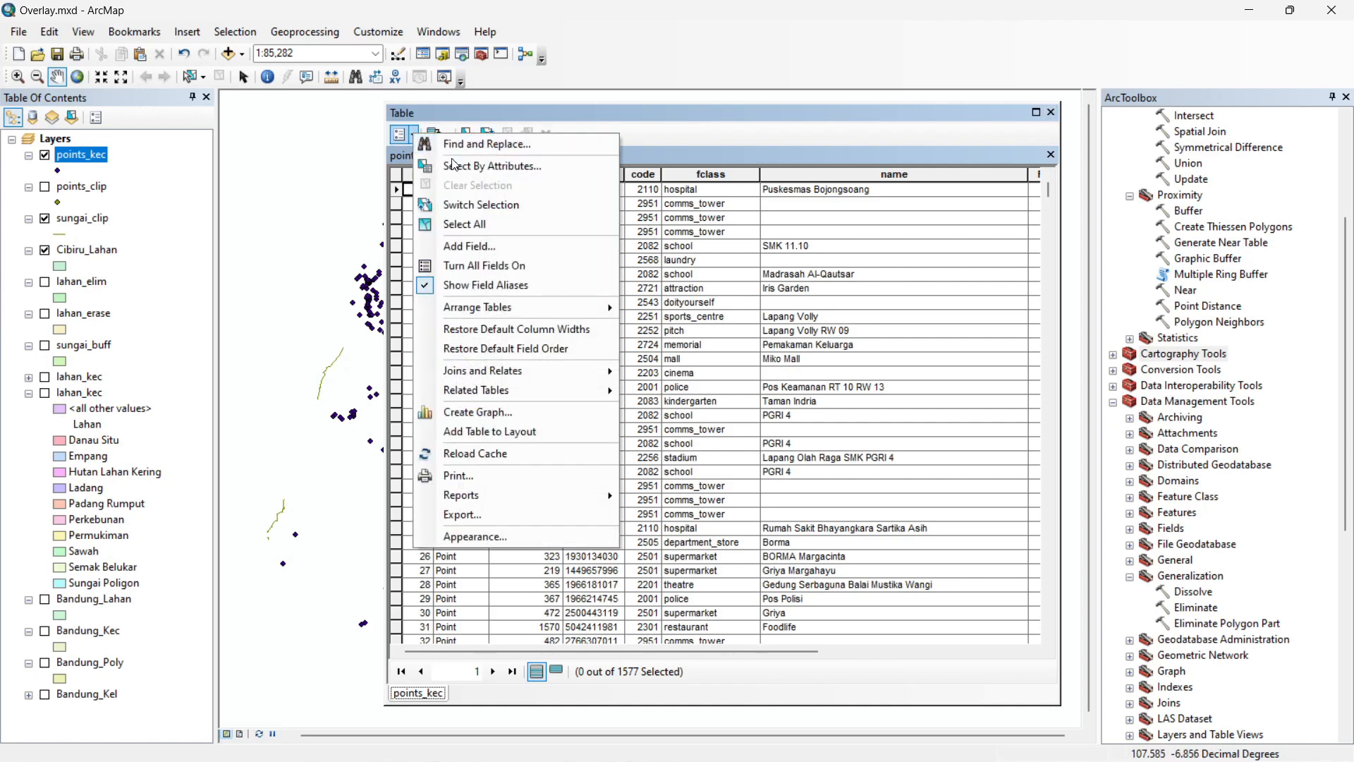
click(456, 166)
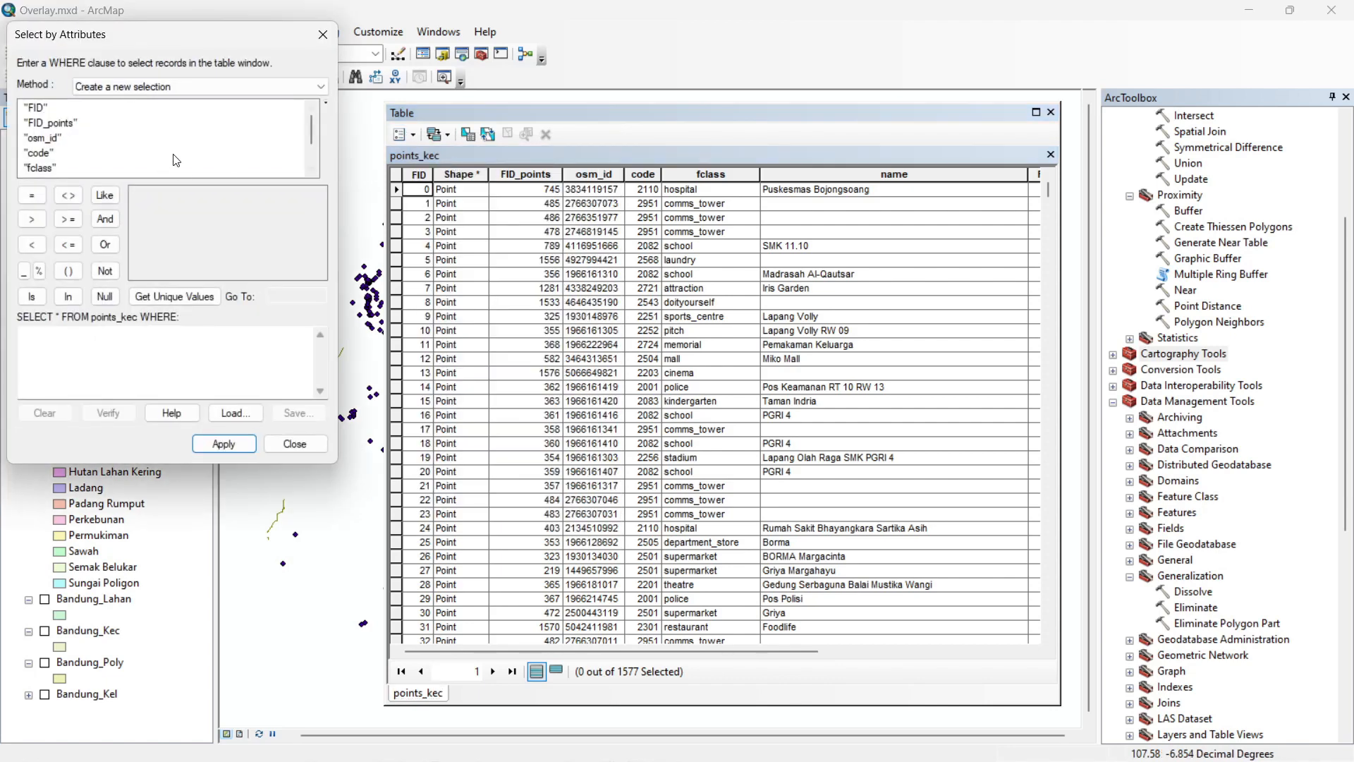
scroll(45, 156, down, 1)
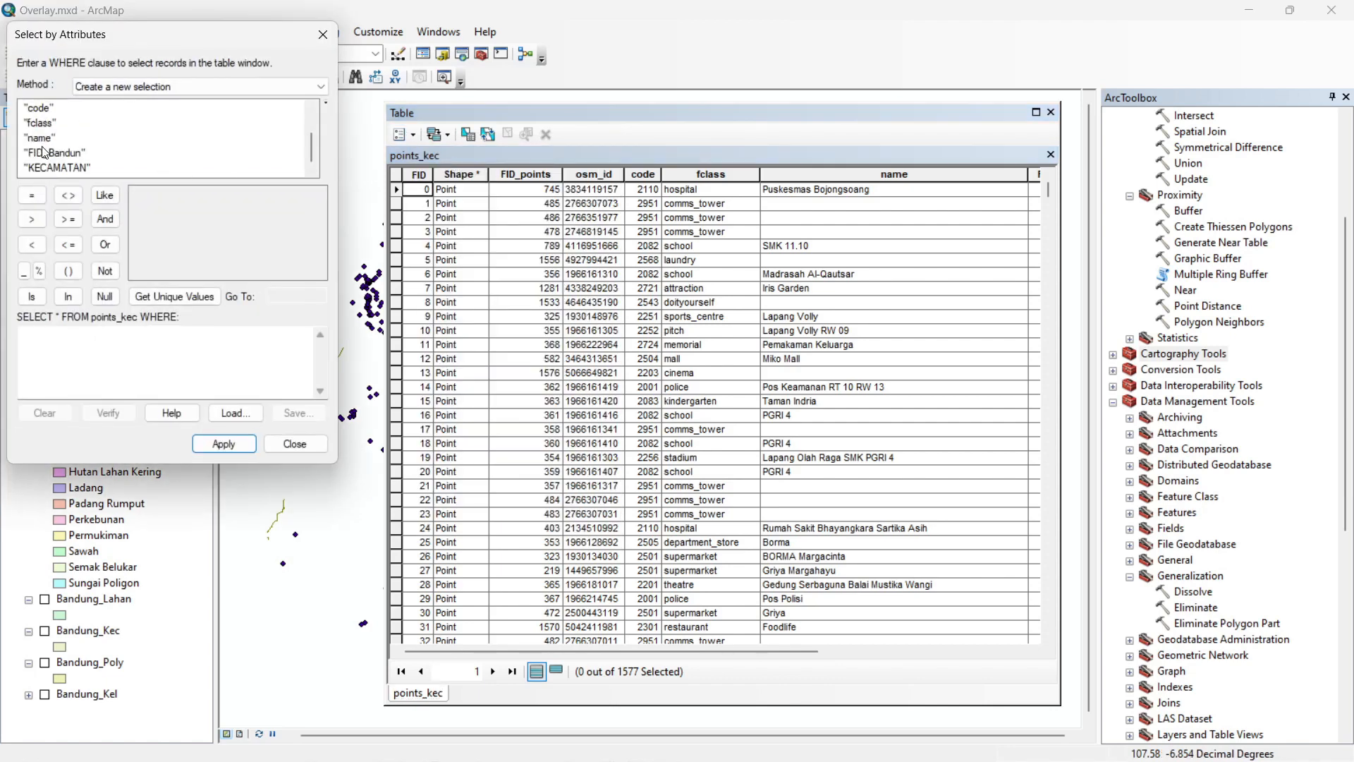
click(65, 170)
double_click(65, 170)
click(32, 196)
click(199, 297)
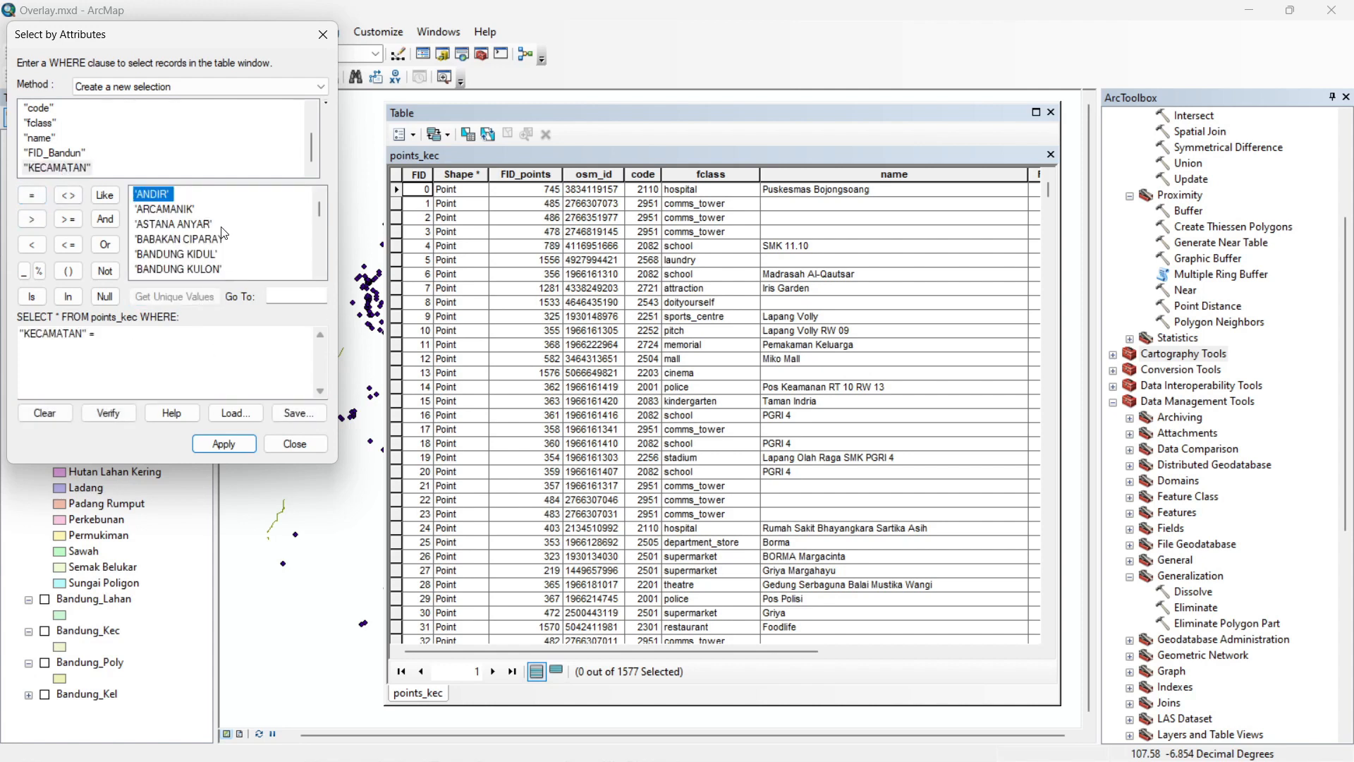
scroll(198, 237, down, 6)
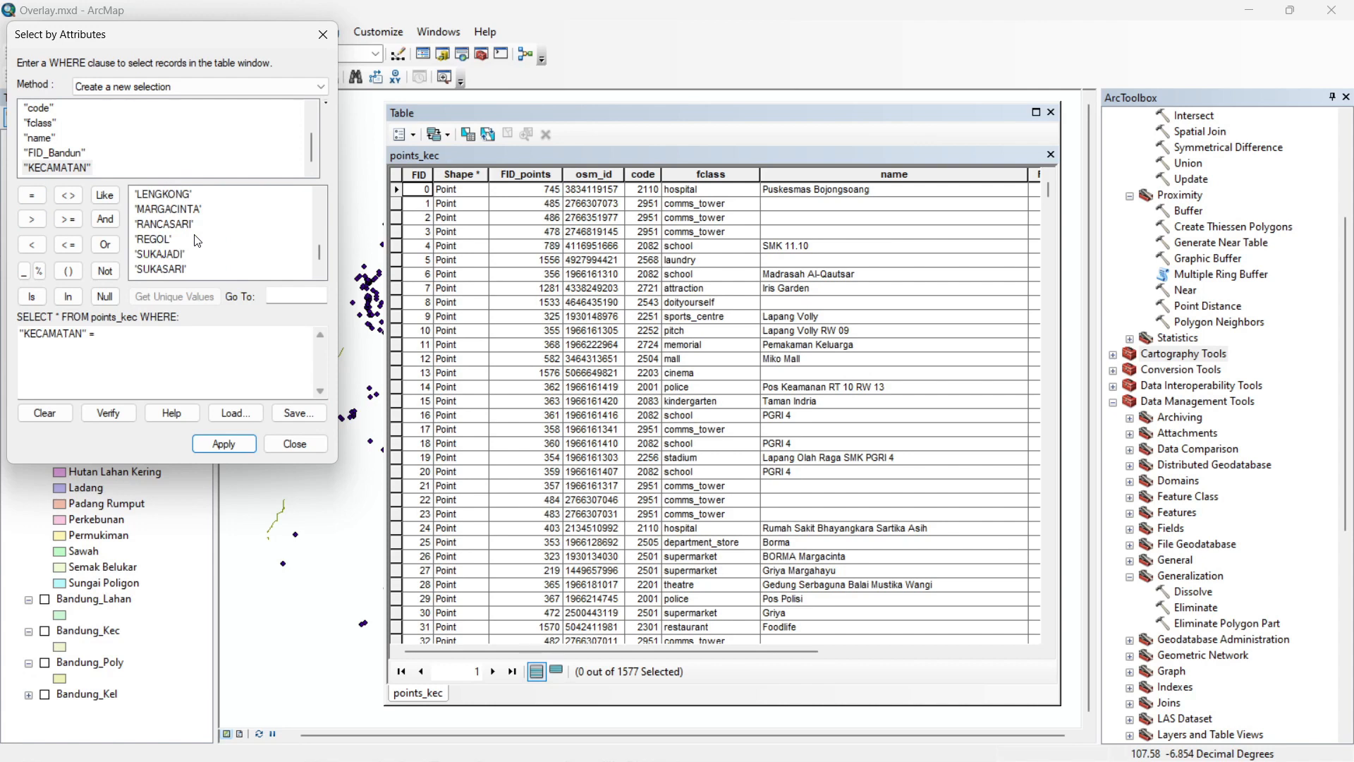
scroll(198, 242, down, 1)
double_click(172, 255)
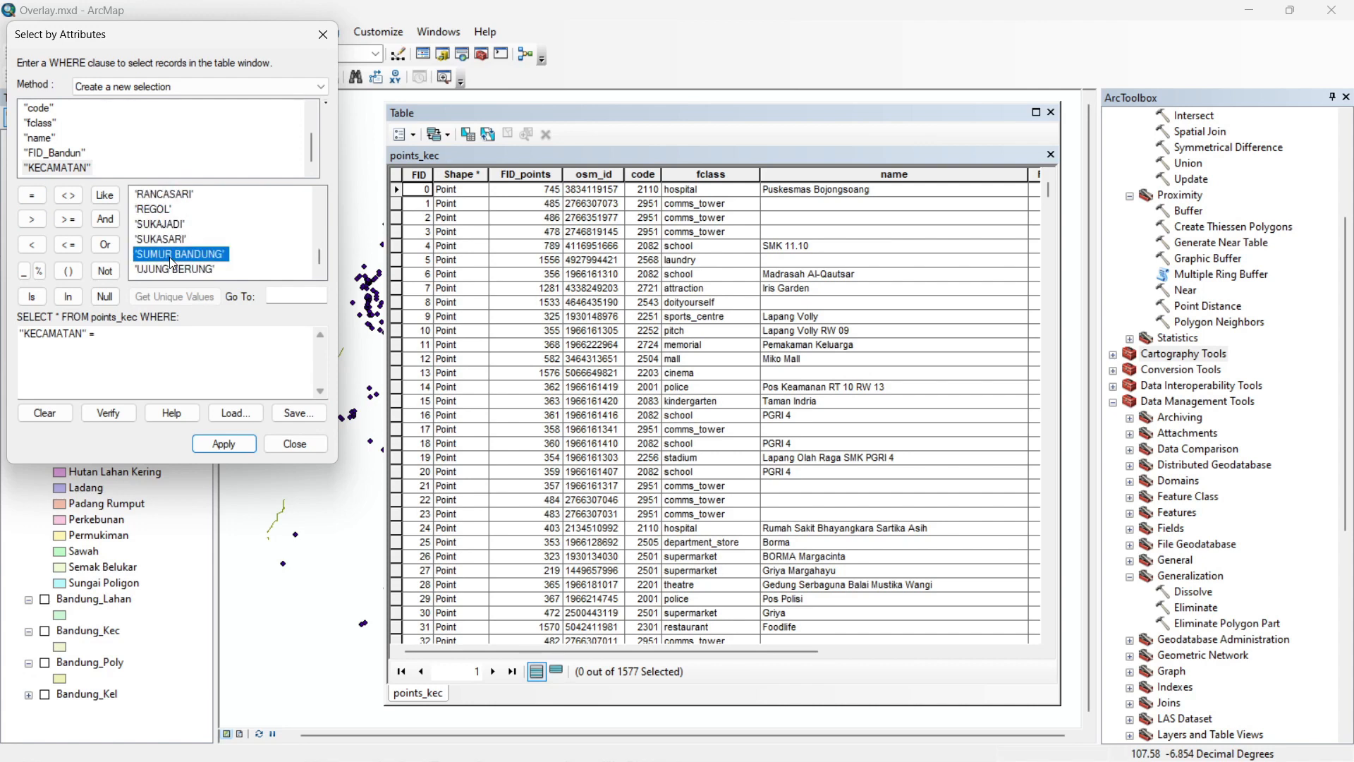
click(213, 446)
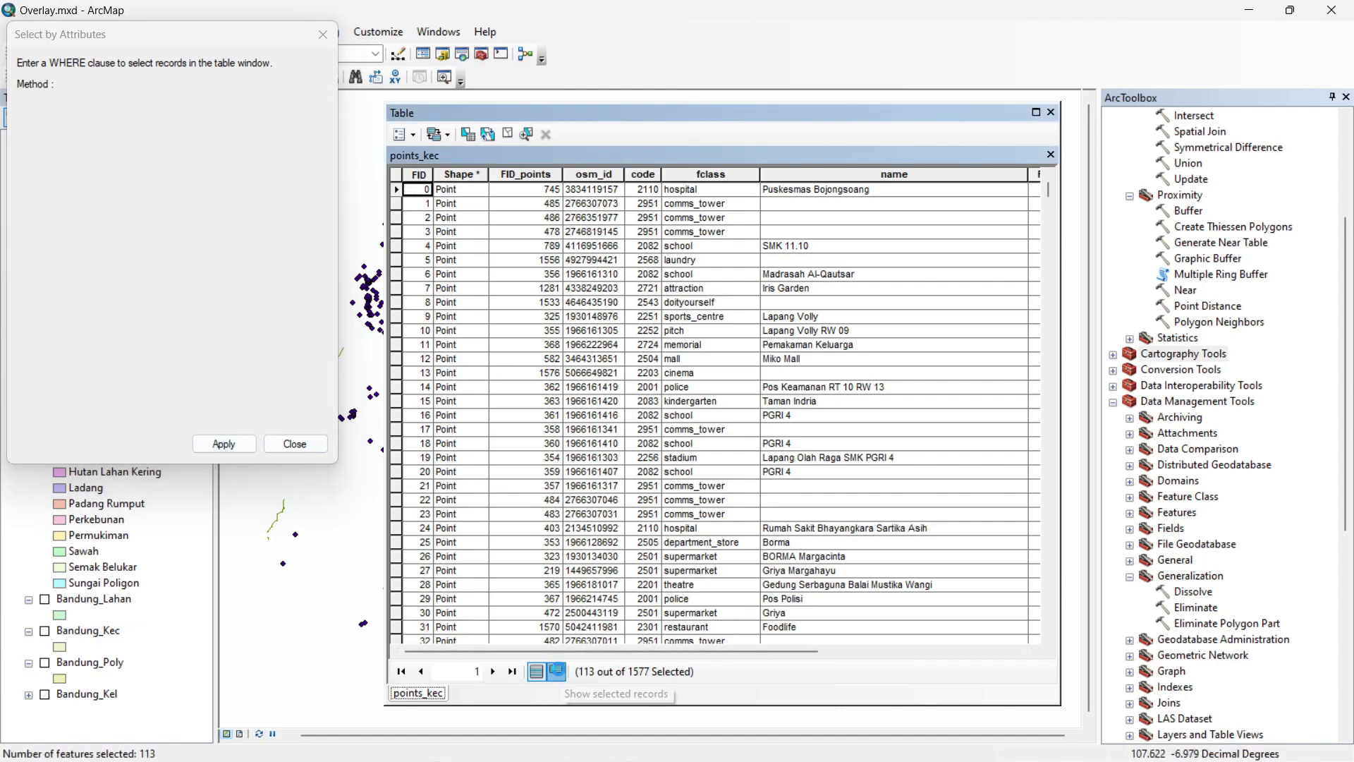
Show only the selected records in the points_kec table and review their fclass, name and KECAMATAN values
click(557, 673)
drag(701, 650, 910, 650)
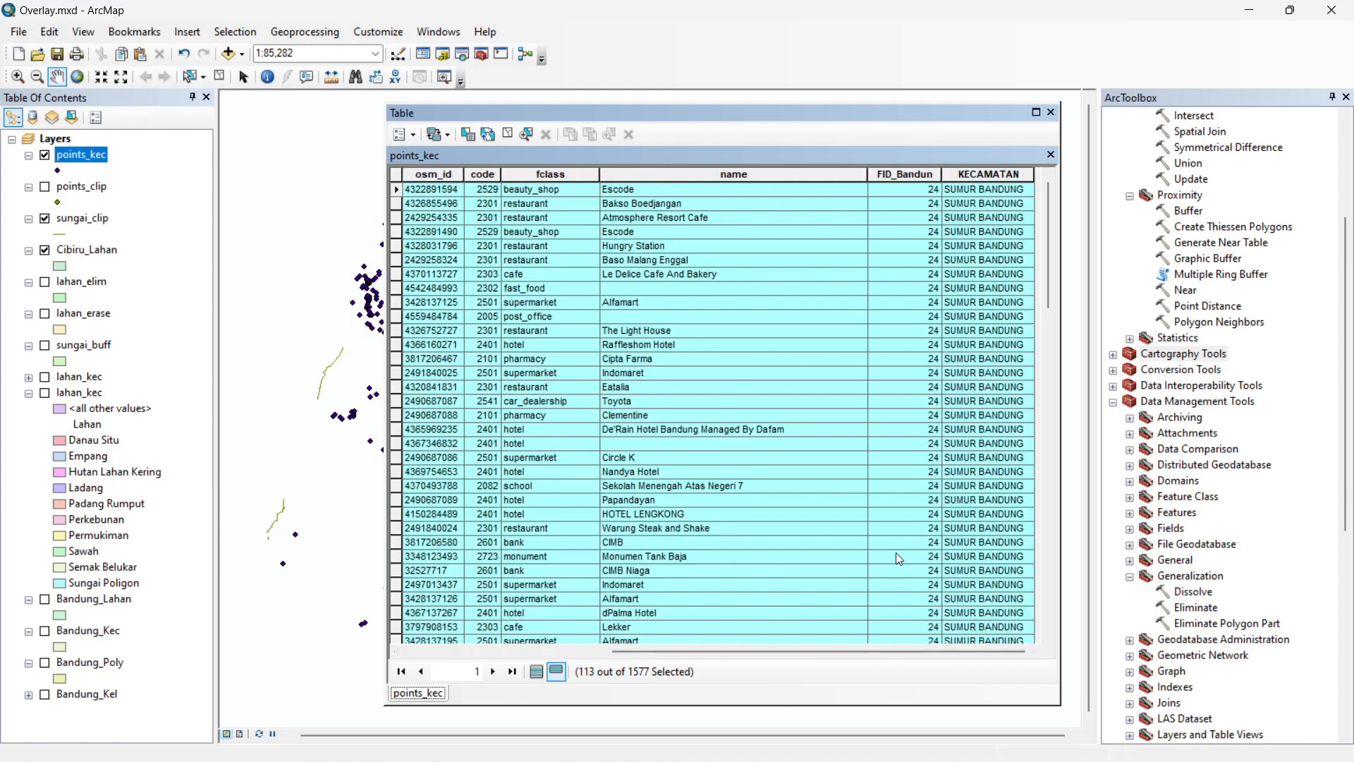
scroll(717, 340, down, 6)
scroll(717, 340, up, 6)
Reopen Select by Attributes, set the method to Select from current selection, and clear the existing WHERE expression
click(417, 137)
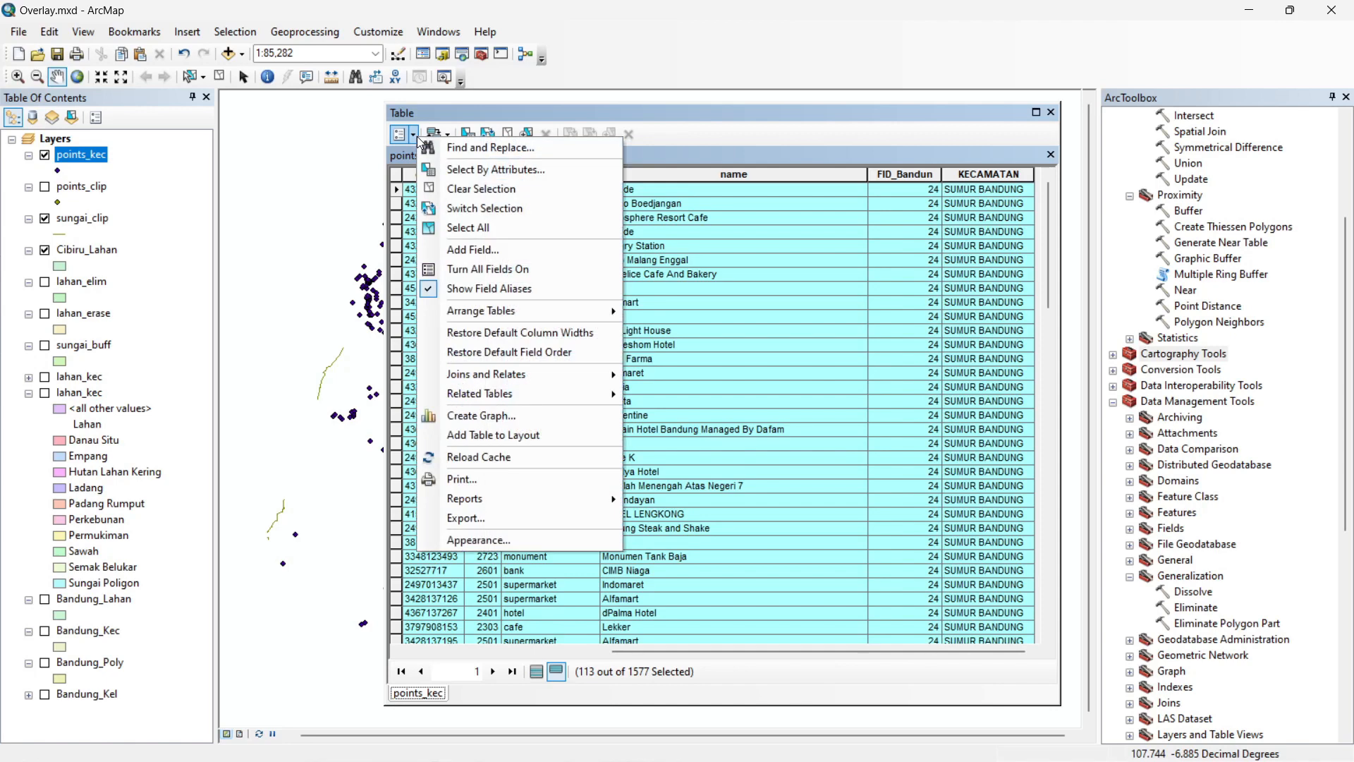
click(497, 170)
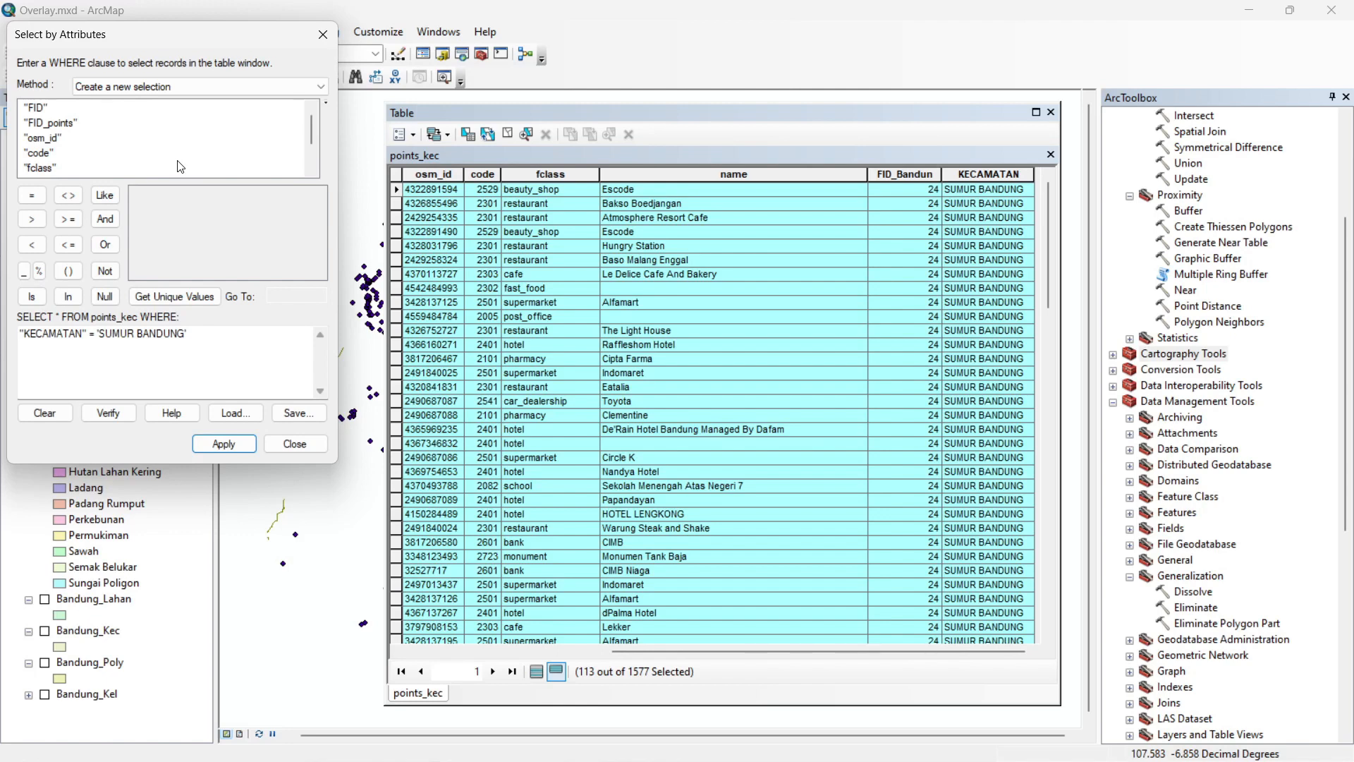
click(322, 86)
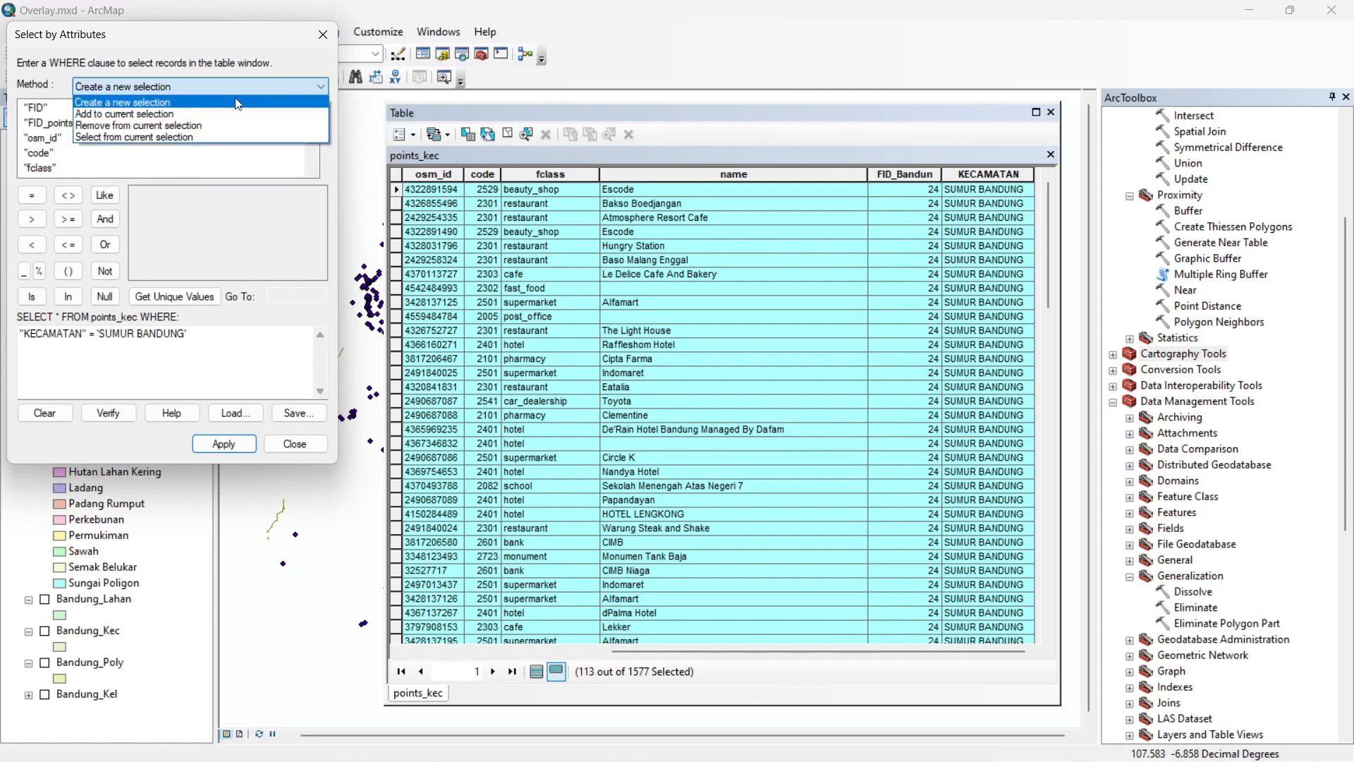
click(179, 139)
drag(232, 335, 24, 319)
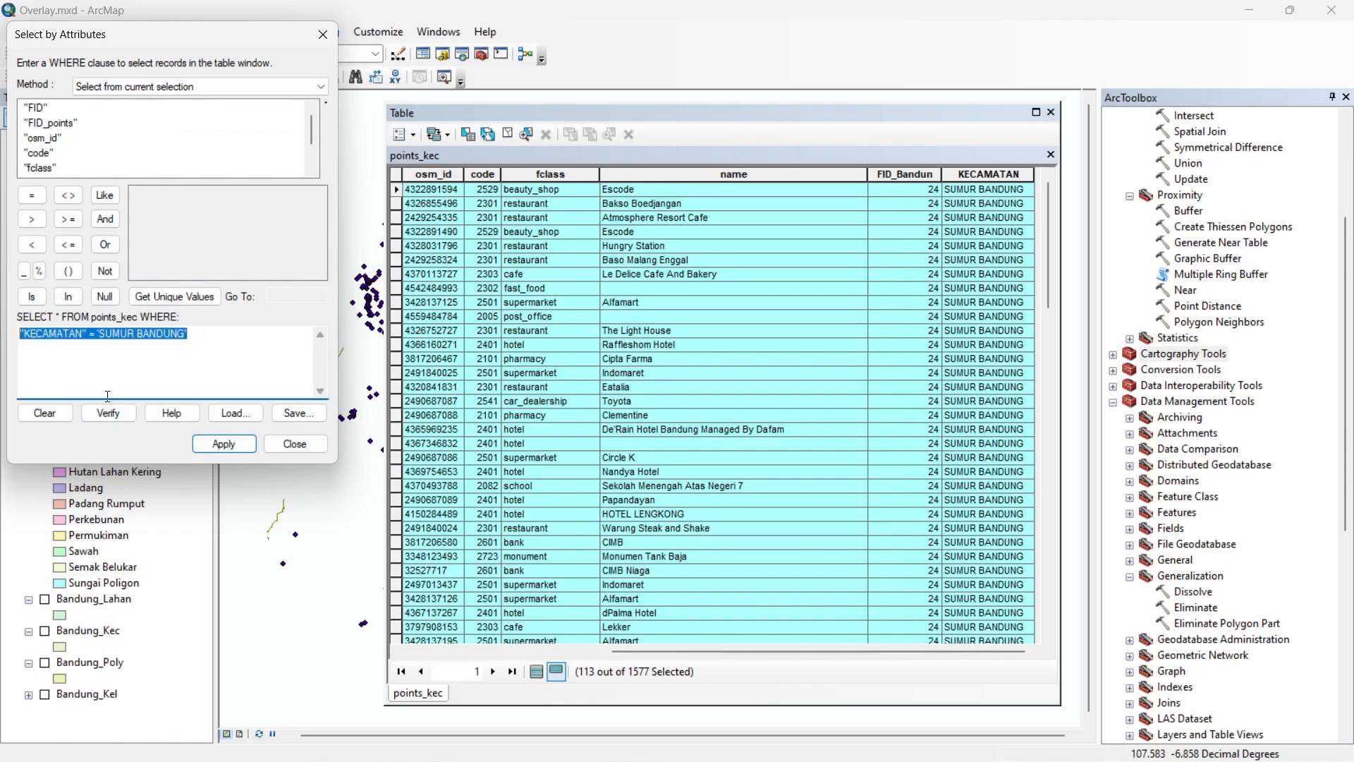
key(Delete)
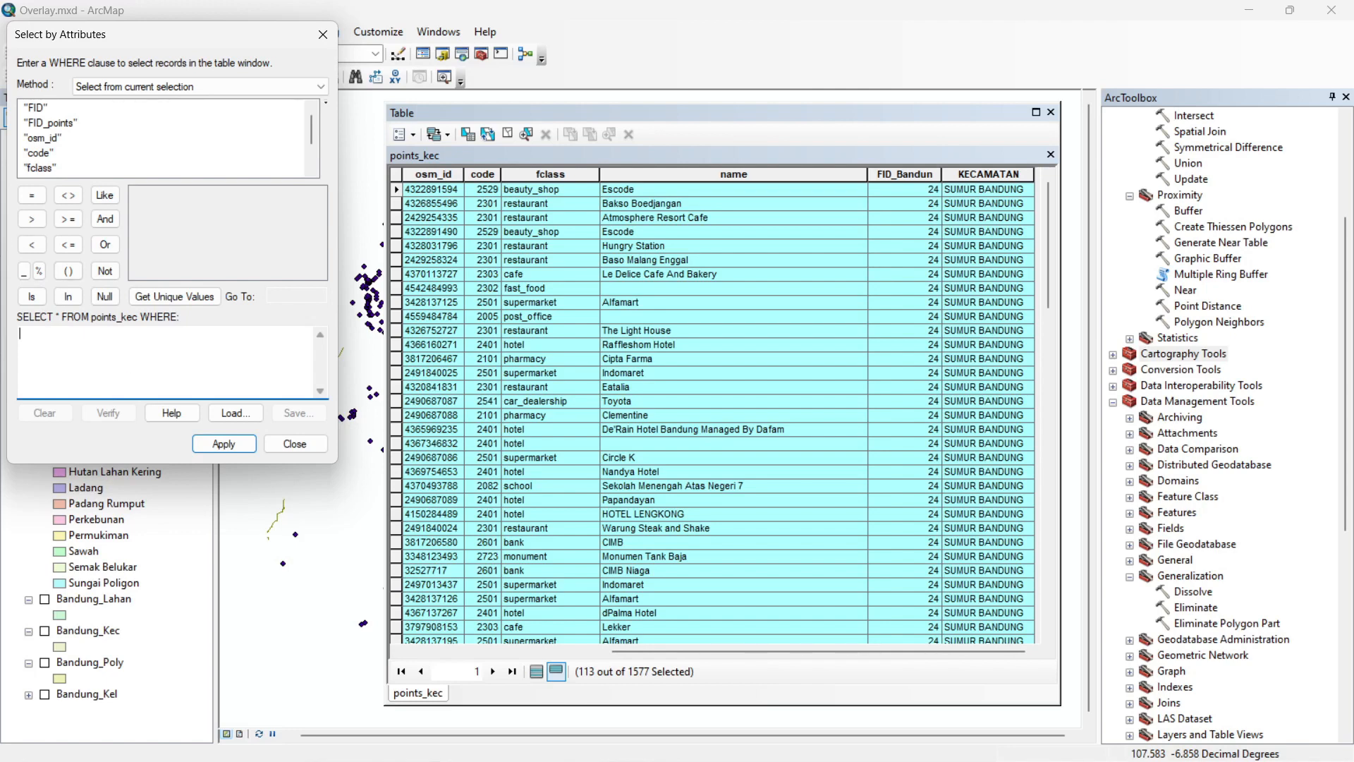
Start the WHERE expression with "fclass" = 'bank' followed by OR, using the field's unique values
double_click(37, 168)
click(32, 195)
click(181, 296)
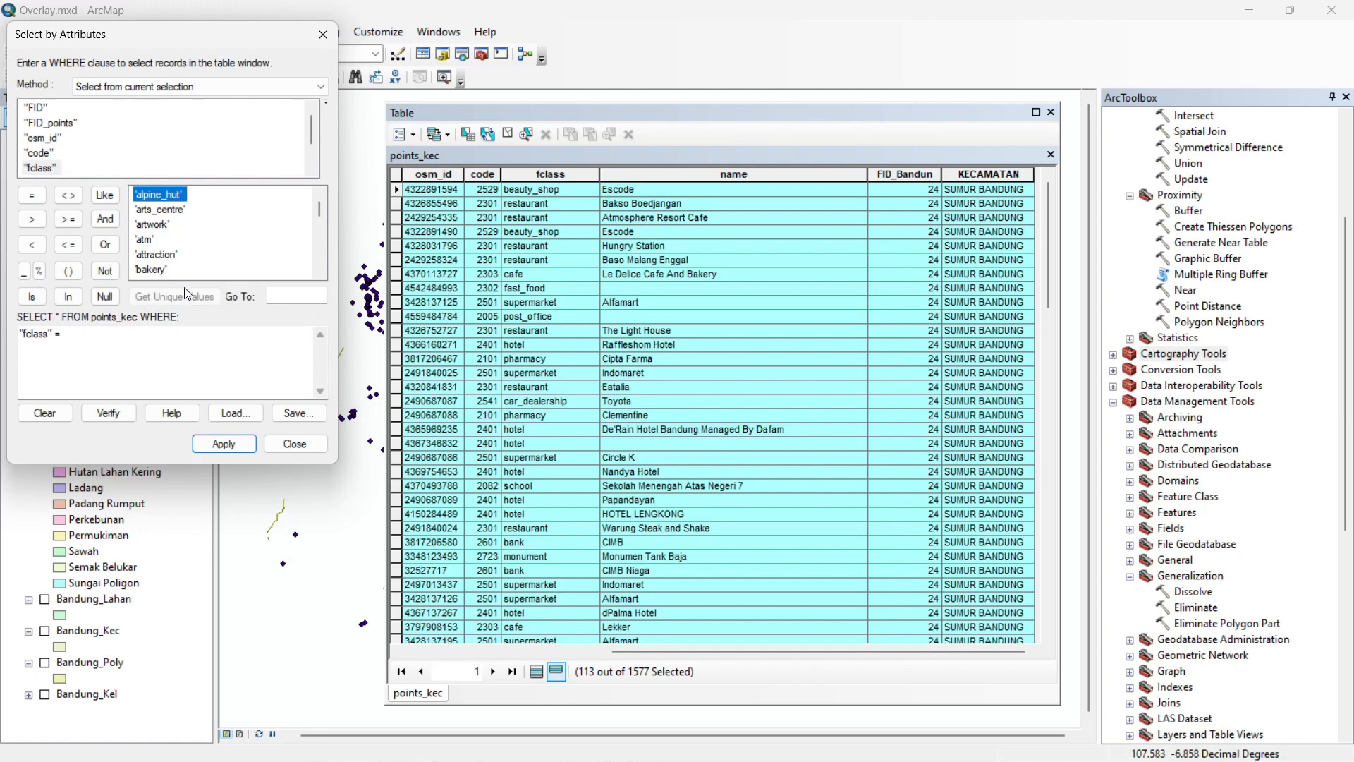
scroll(172, 251, down, 1)
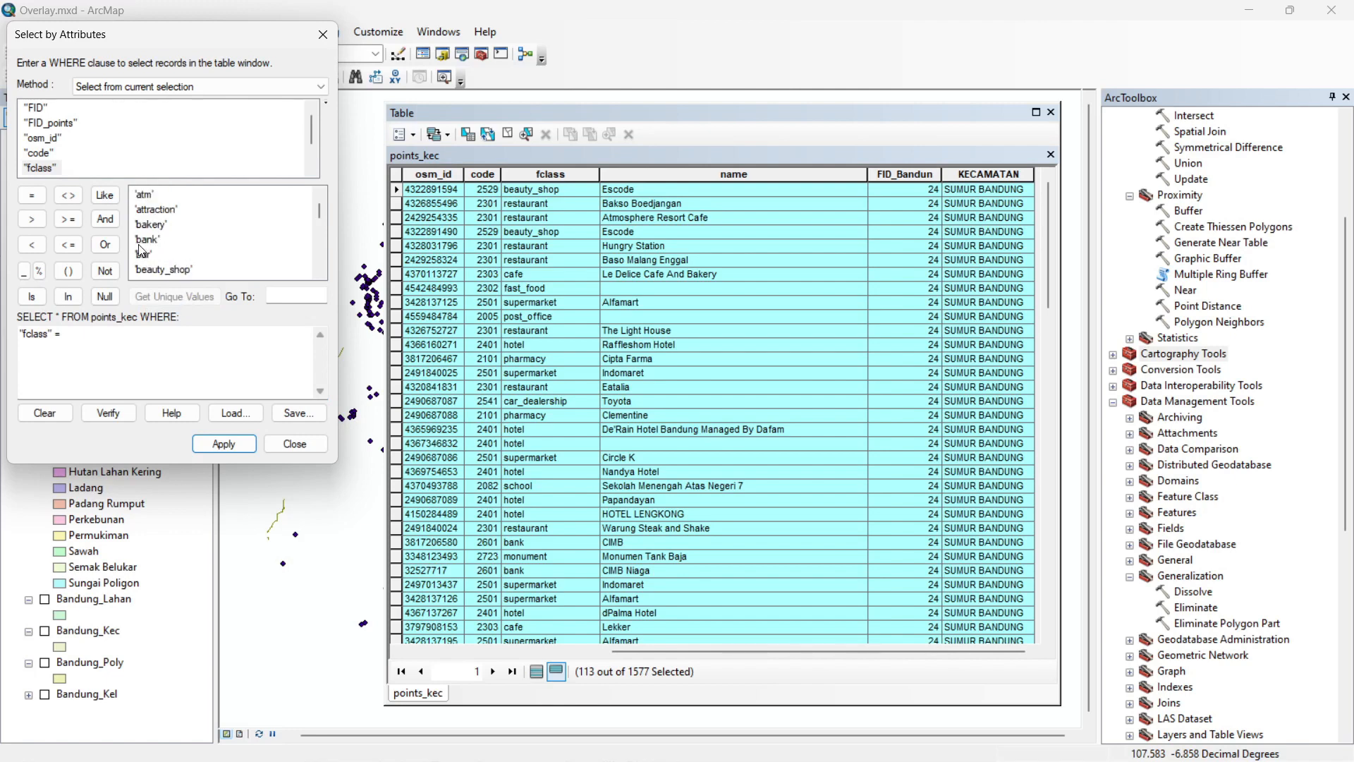
double_click(144, 242)
click(104, 244)
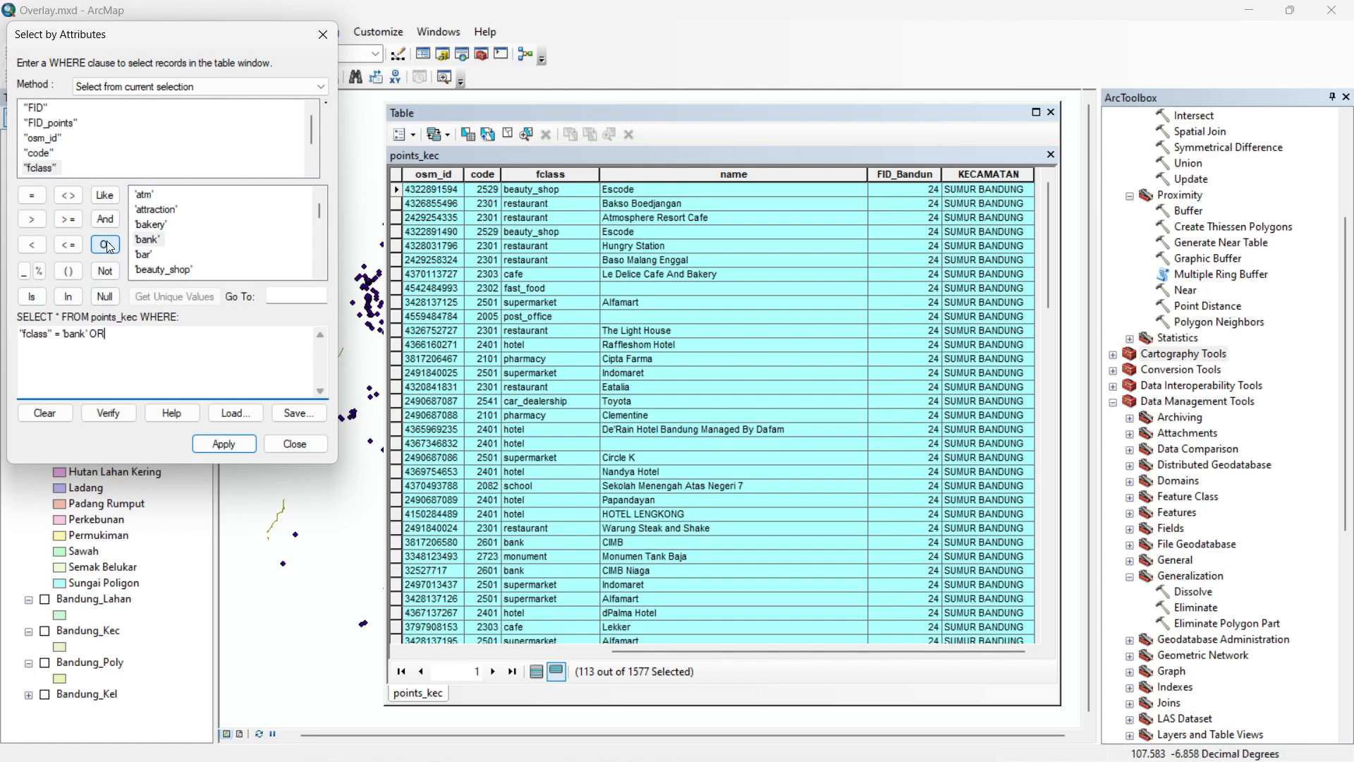
Extend the WHERE expression with "fclass" = 'hotel' followed by another OR
double_click(40, 170)
click(33, 197)
scroll(168, 240, down, 10)
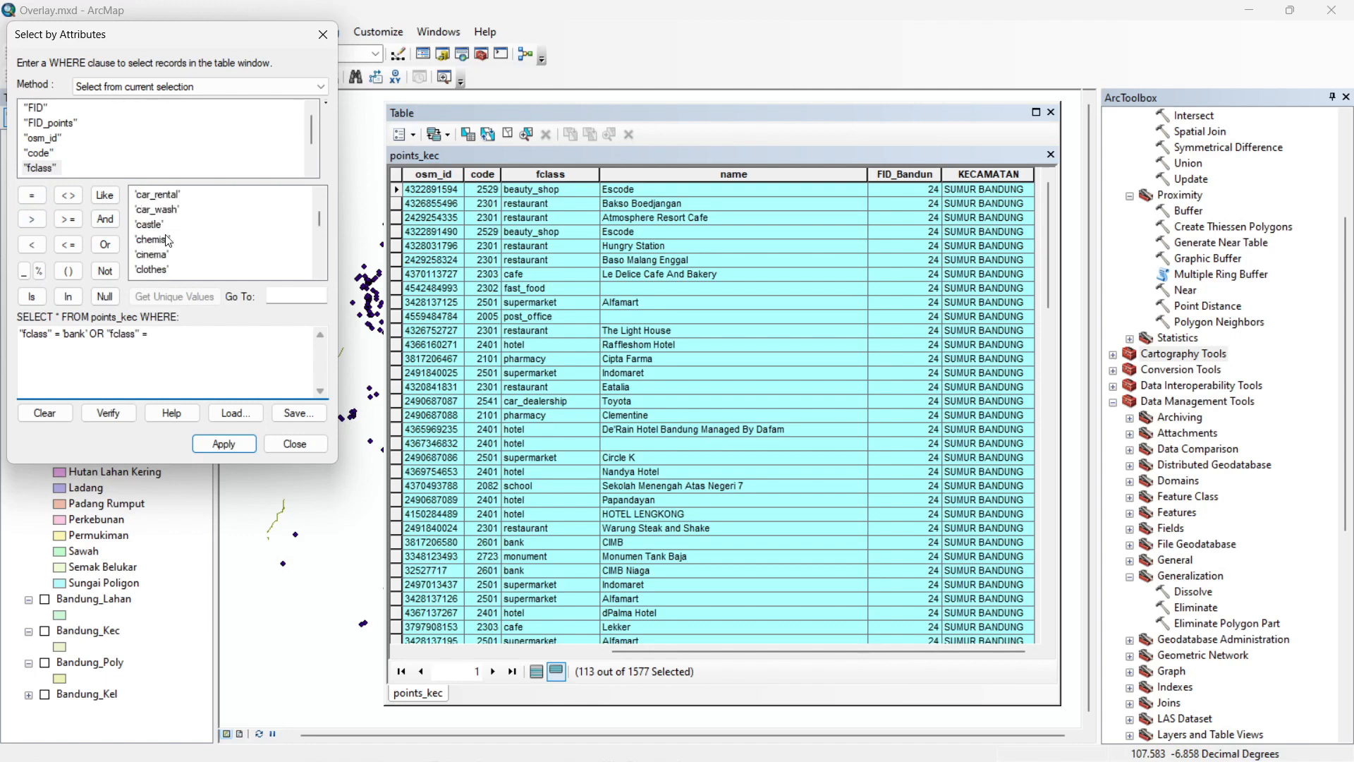
scroll(168, 240, down, 2)
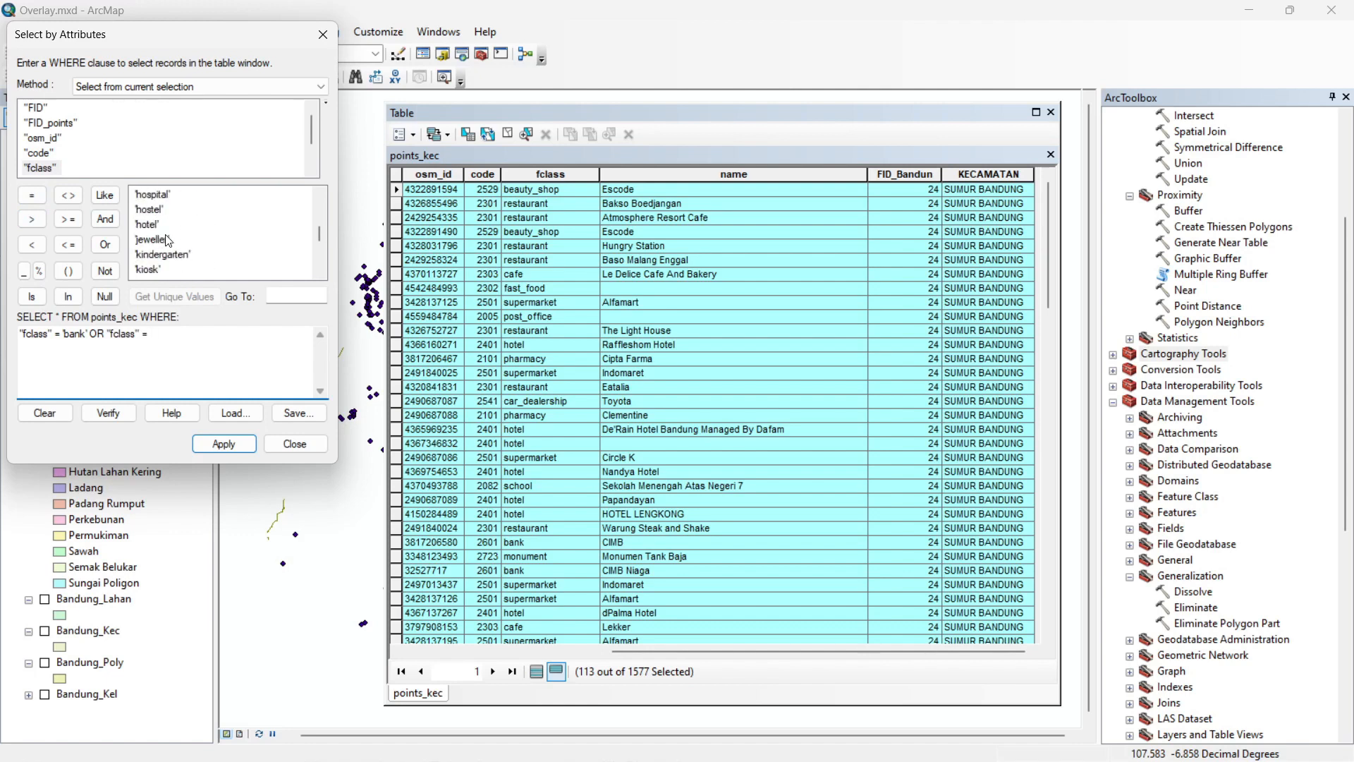
double_click(146, 225)
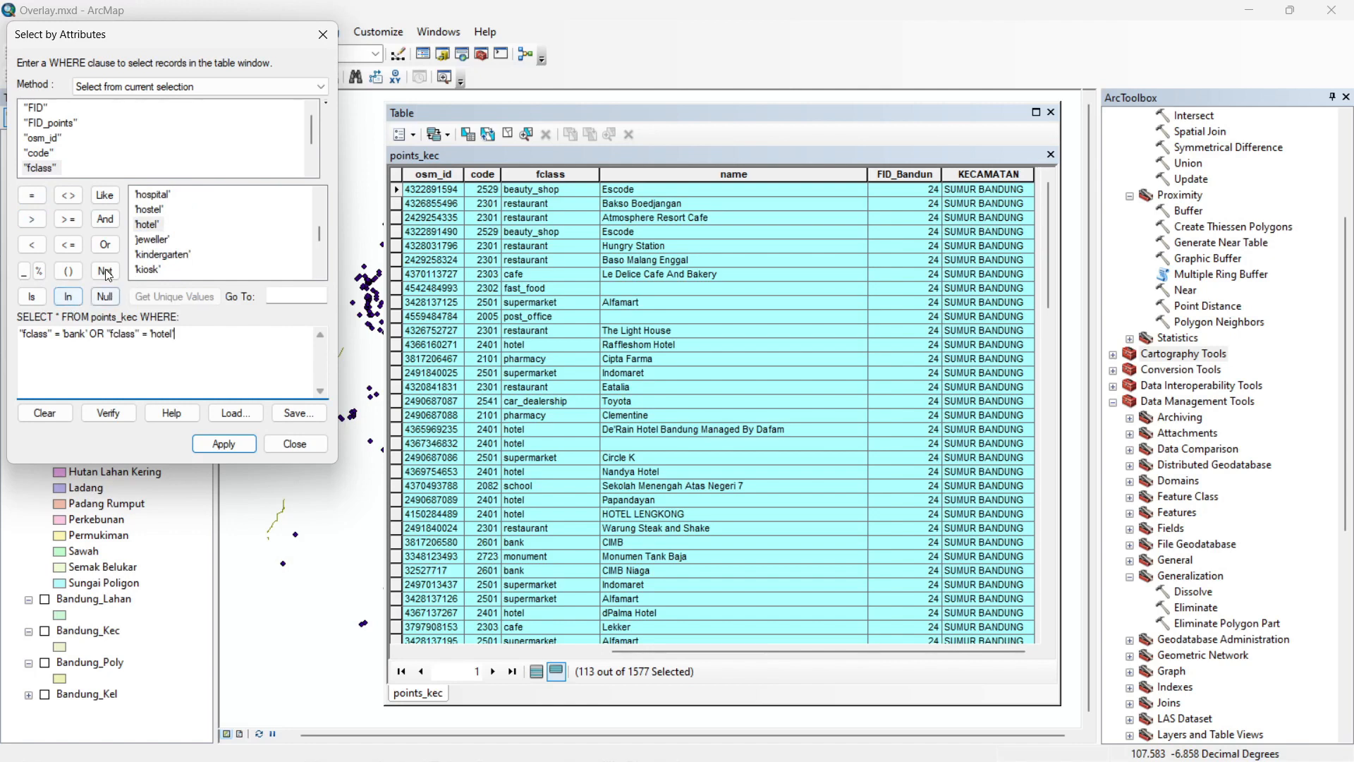
click(104, 245)
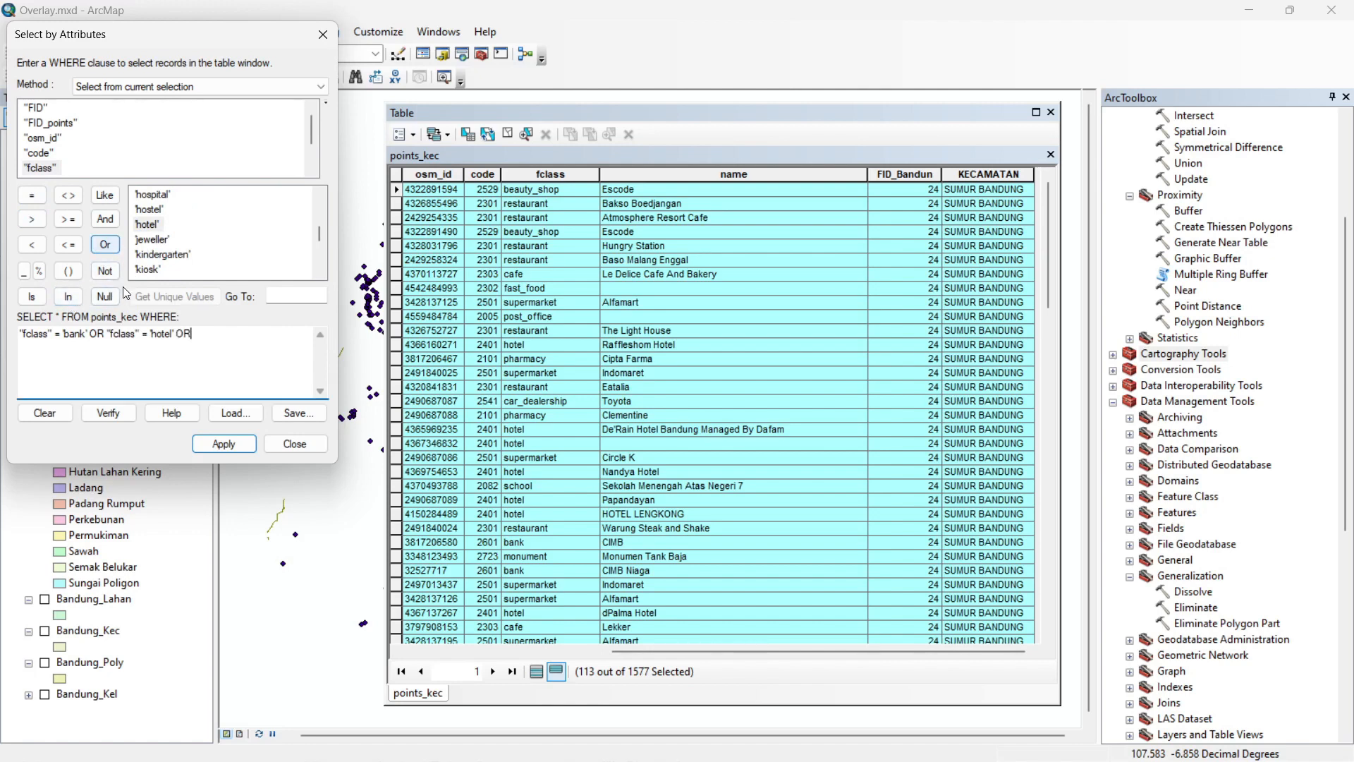
Complete the WHERE expression with "fclass" = 'school' as its third condition
double_click(50, 175)
click(31, 196)
scroll(163, 255, down, 7)
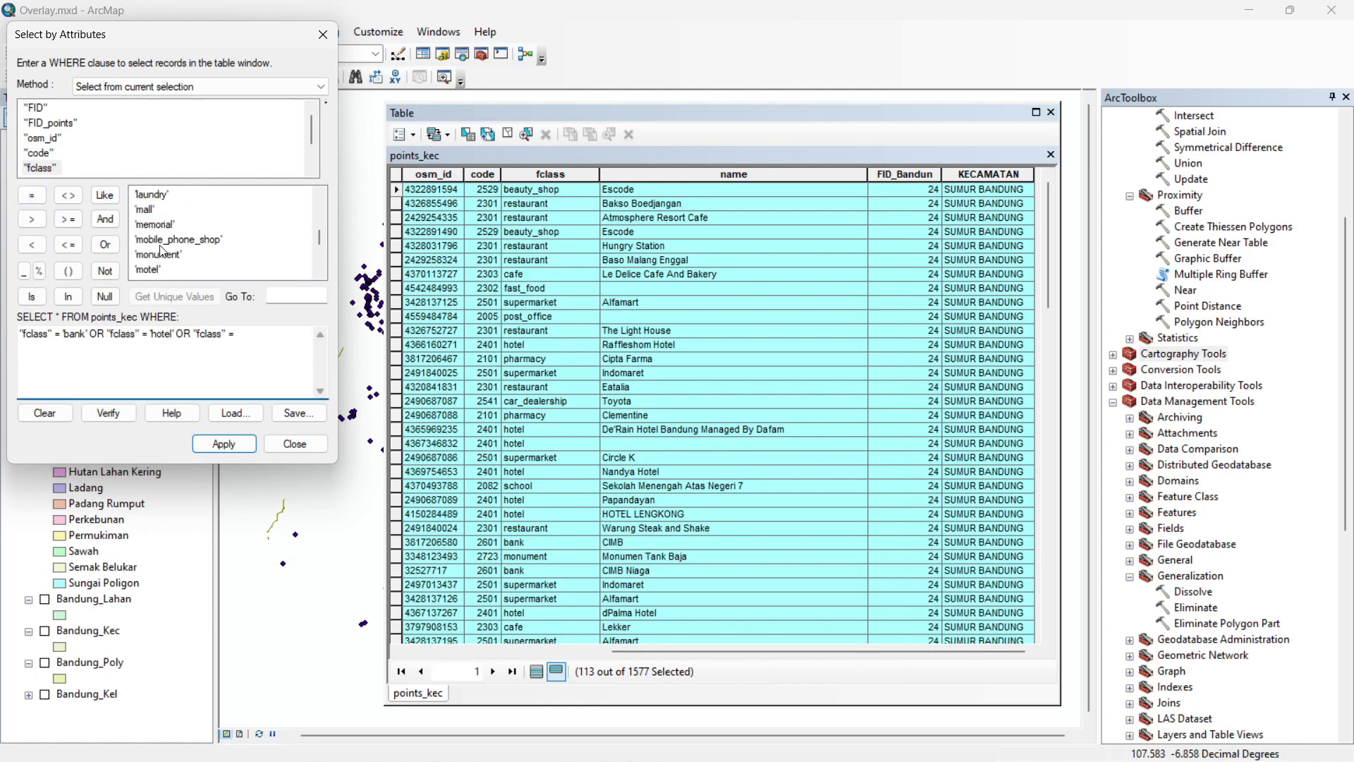
scroll(162, 252, down, 3)
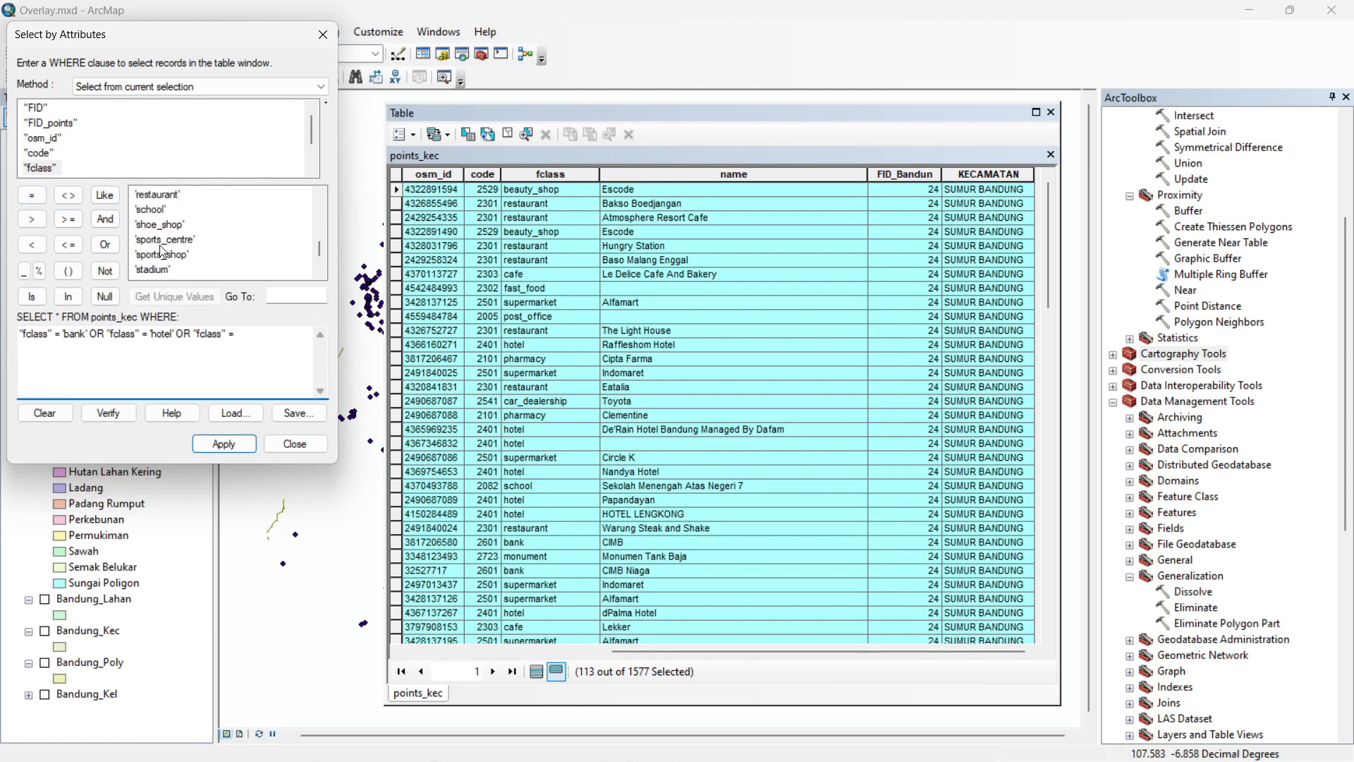
double_click(151, 211)
Apply the bank, hotel and school query to the current selection, and close the query dialog and attribute table
click(231, 444)
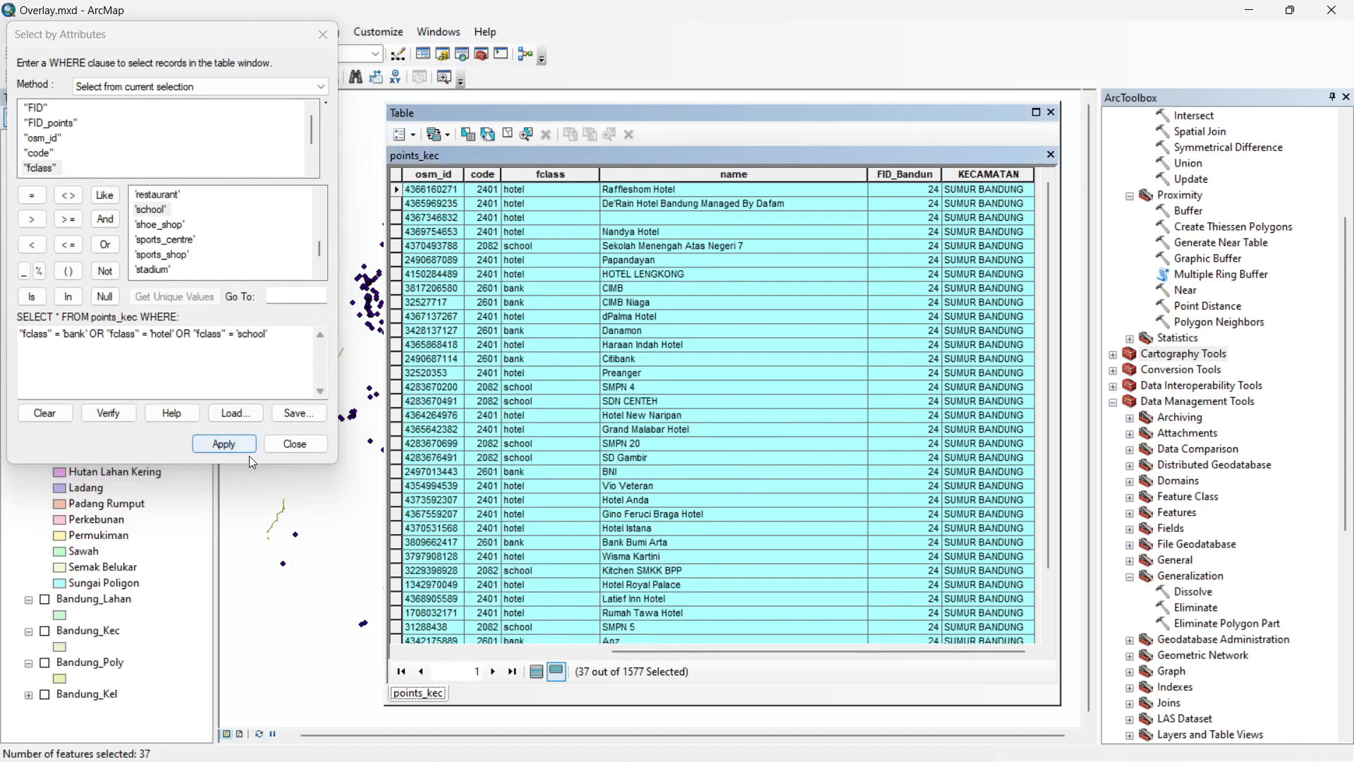
click(306, 449)
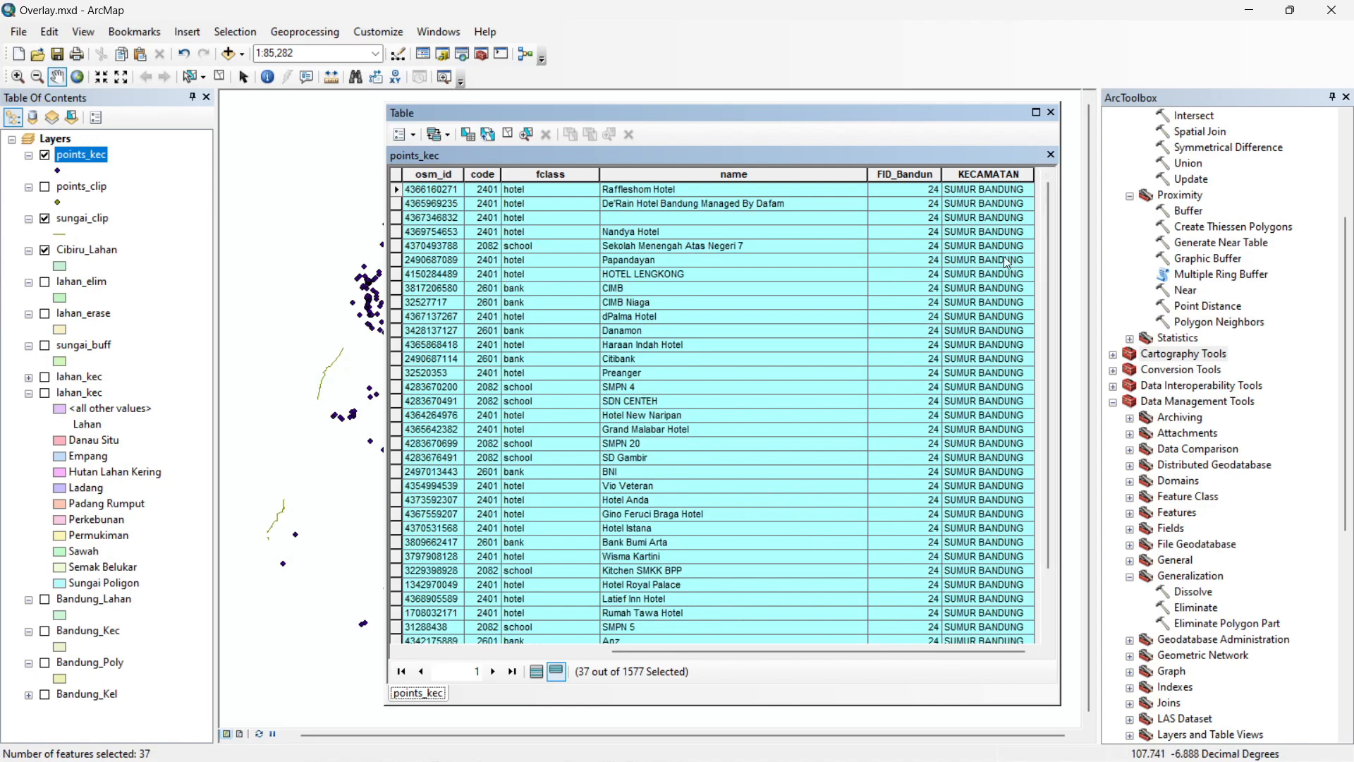
click(1051, 113)
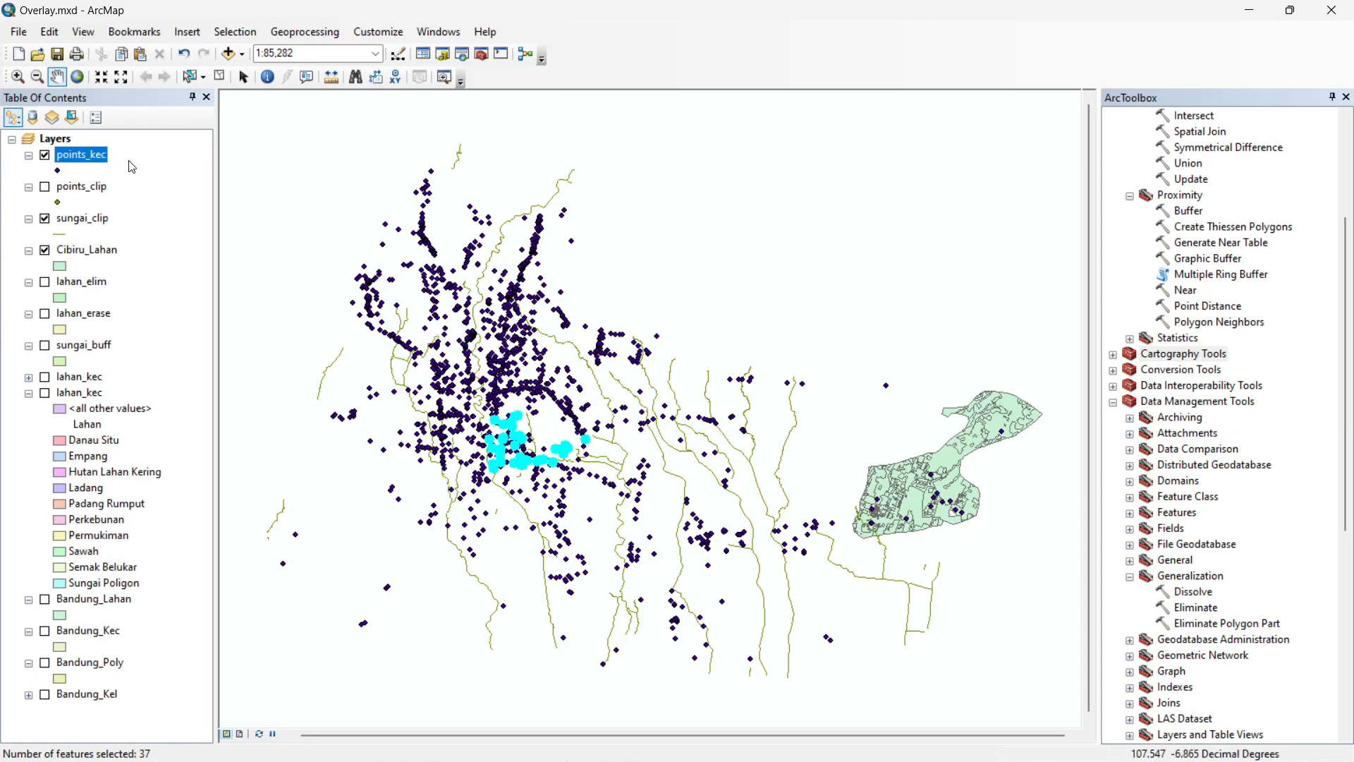
Export the selected points_kec features as shapefile SB_points.shp in D:\Vector Overlay and add it to the map as a layer
right_click(92, 158)
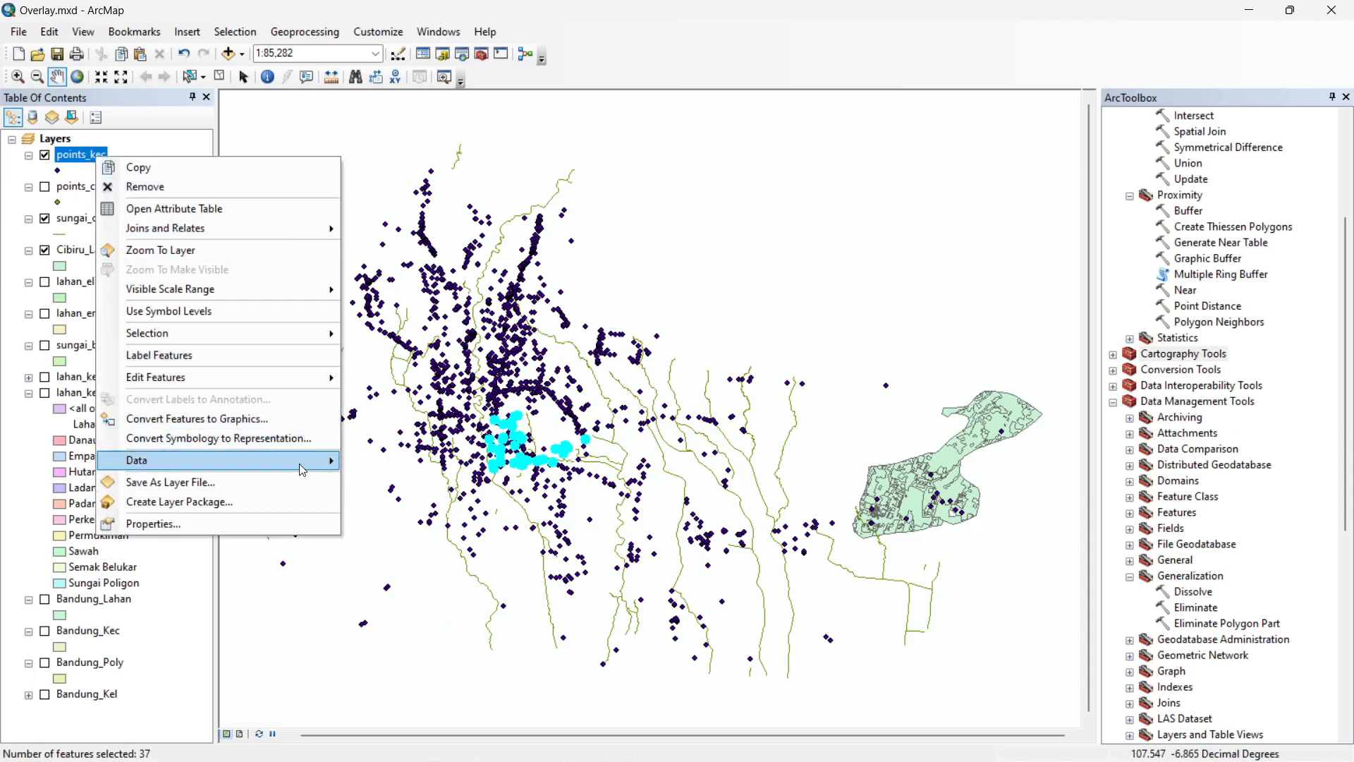
mouse_move(318, 460)
click(420, 481)
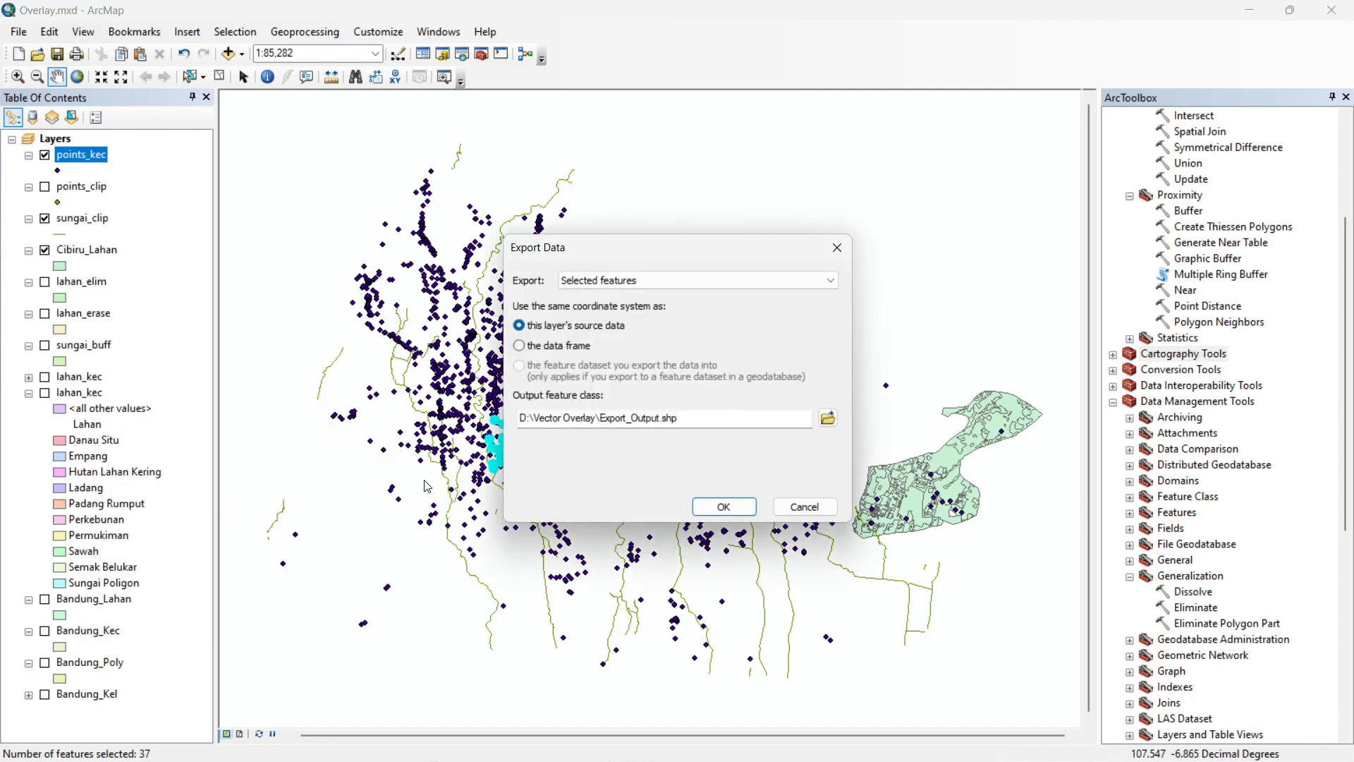
click(829, 418)
double_click(645, 474)
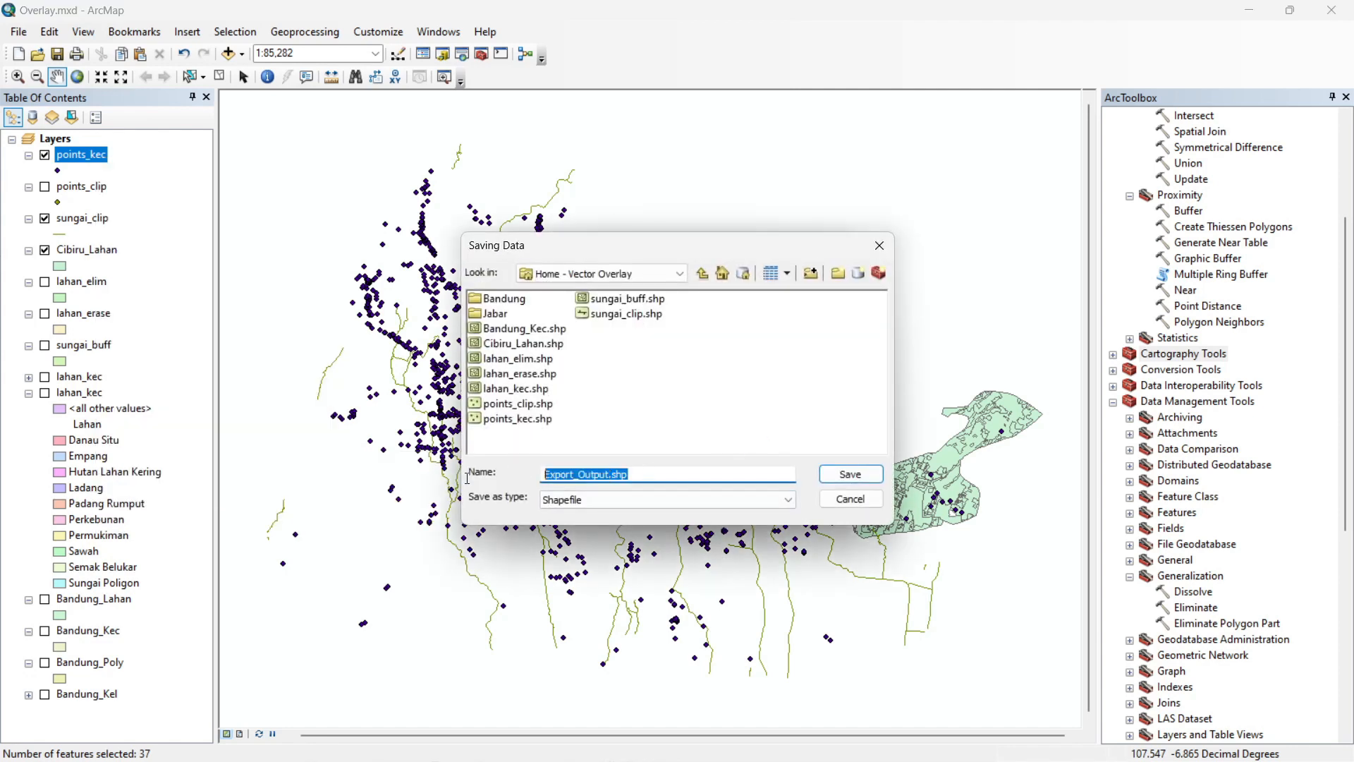
text(SB)
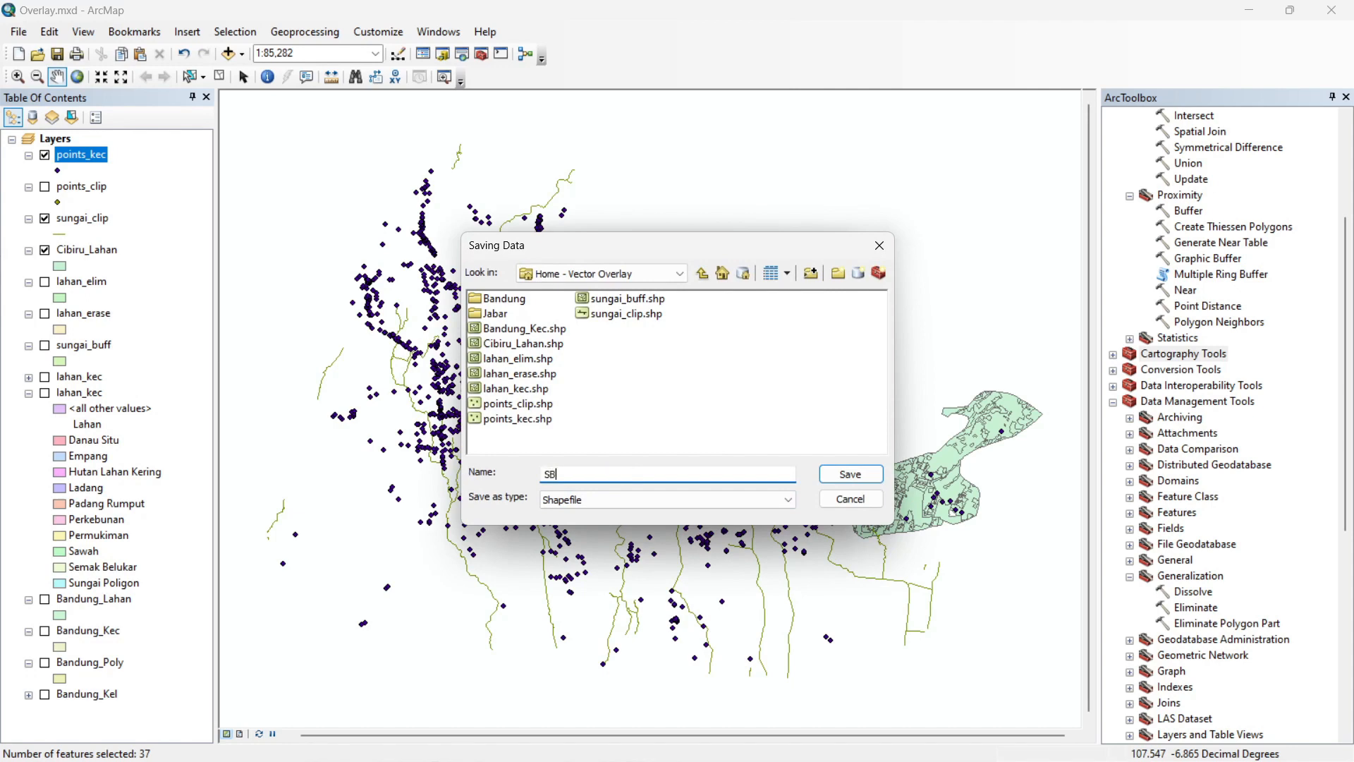
text(_points)
click(855, 473)
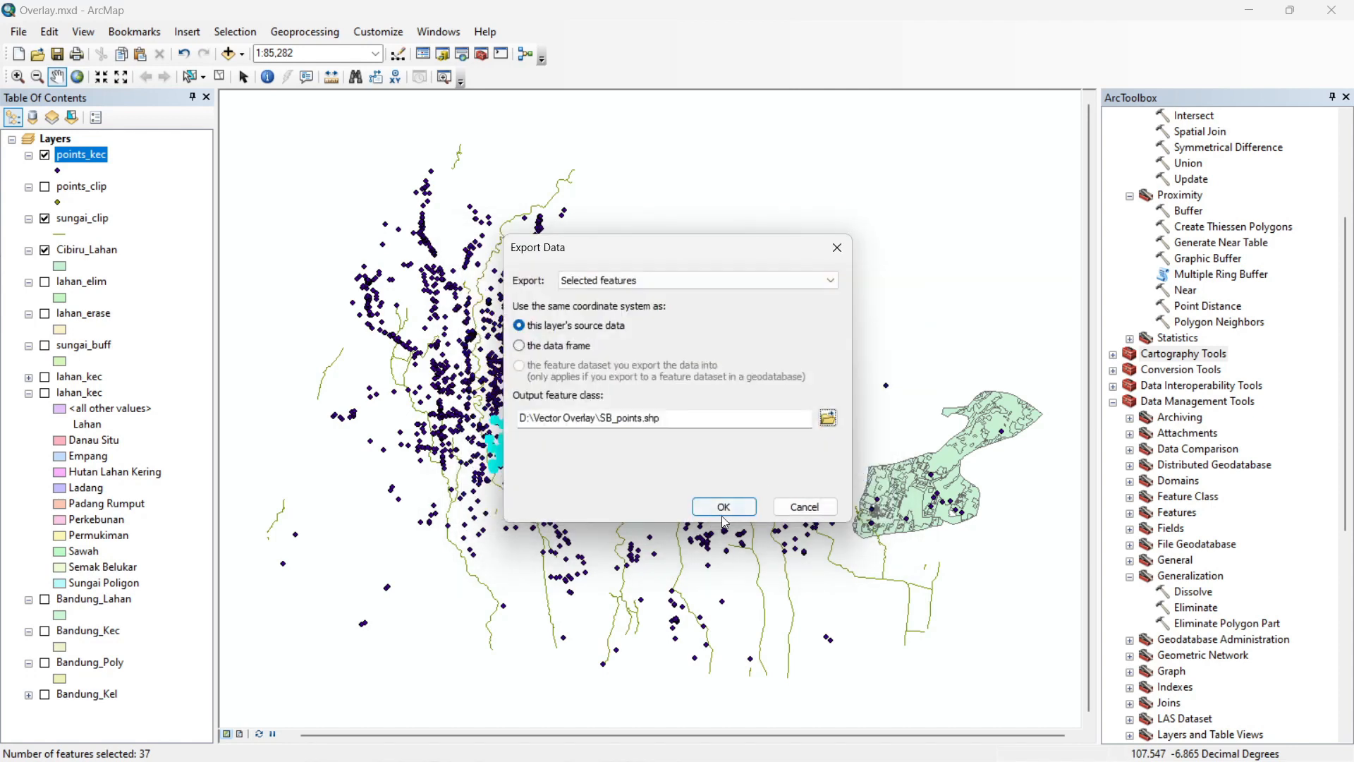
click(727, 508)
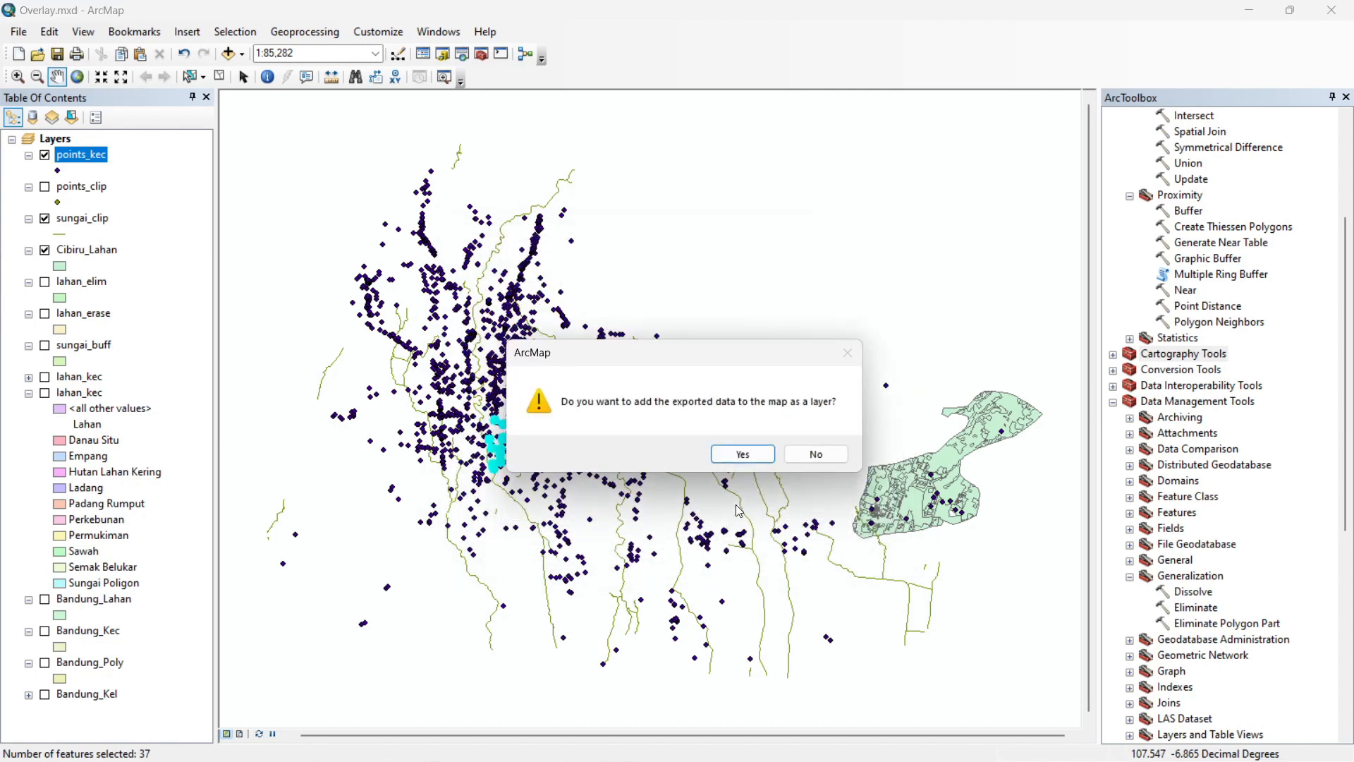
click(745, 455)
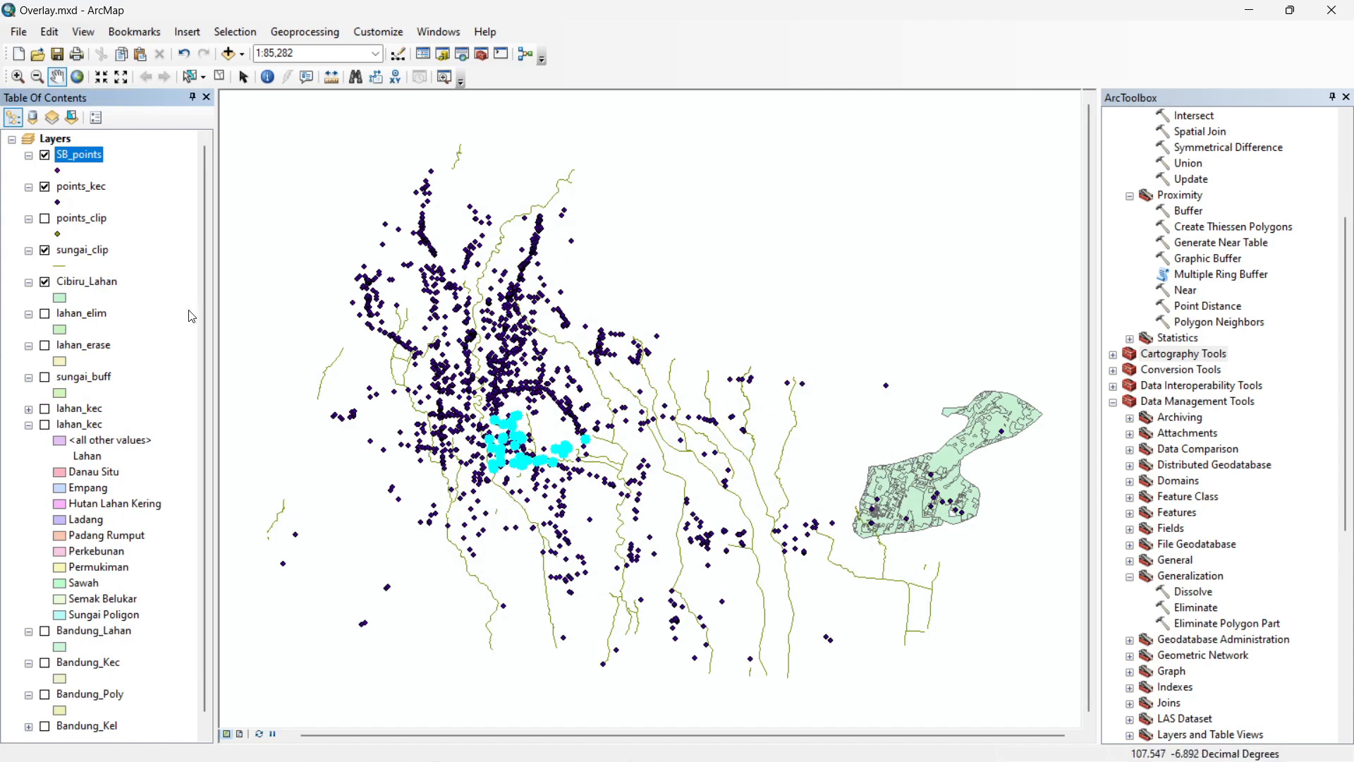
Turn off the points_kec layer and toggle SB_points off and on to check its points, leaving it on
click(45, 187)
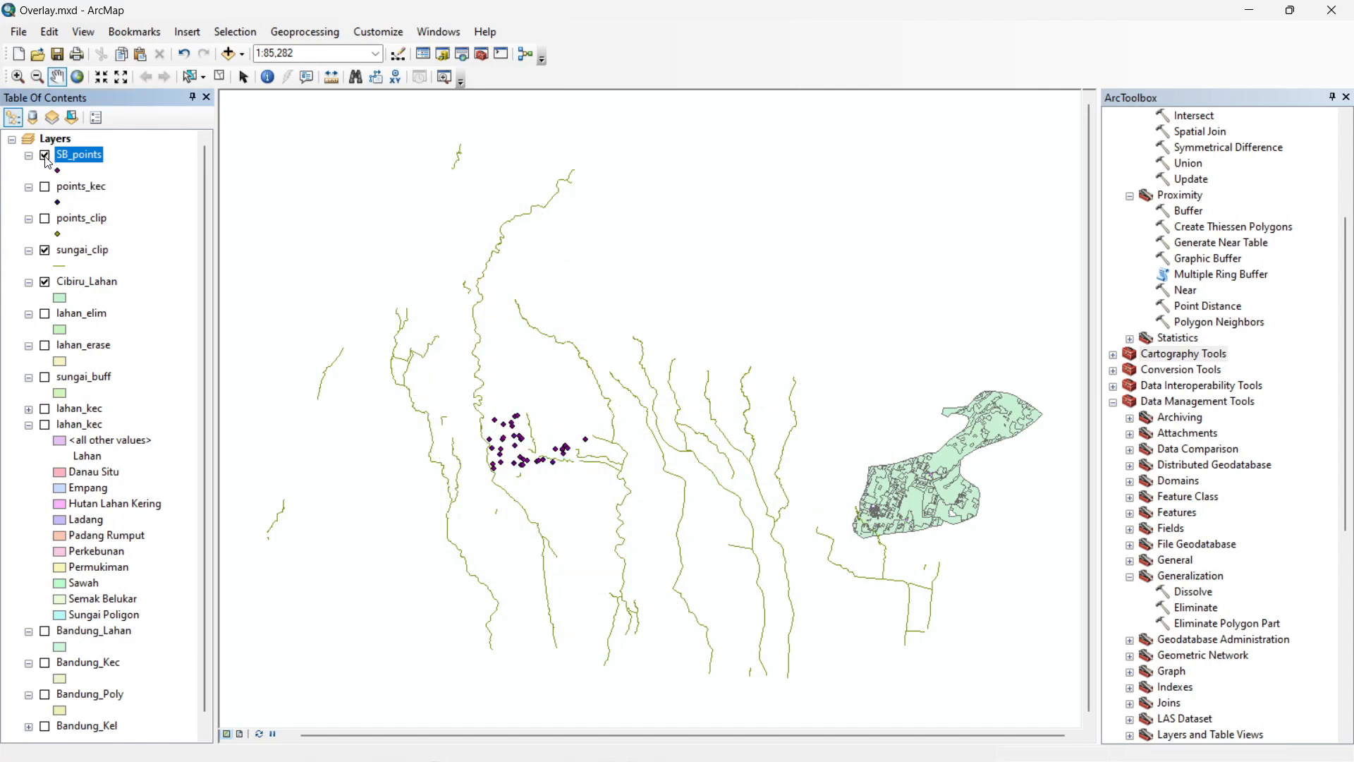
click(46, 156)
click(46, 157)
click(45, 156)
click(46, 157)
Open the attribute table of the SB_points layer
right_click(91, 158)
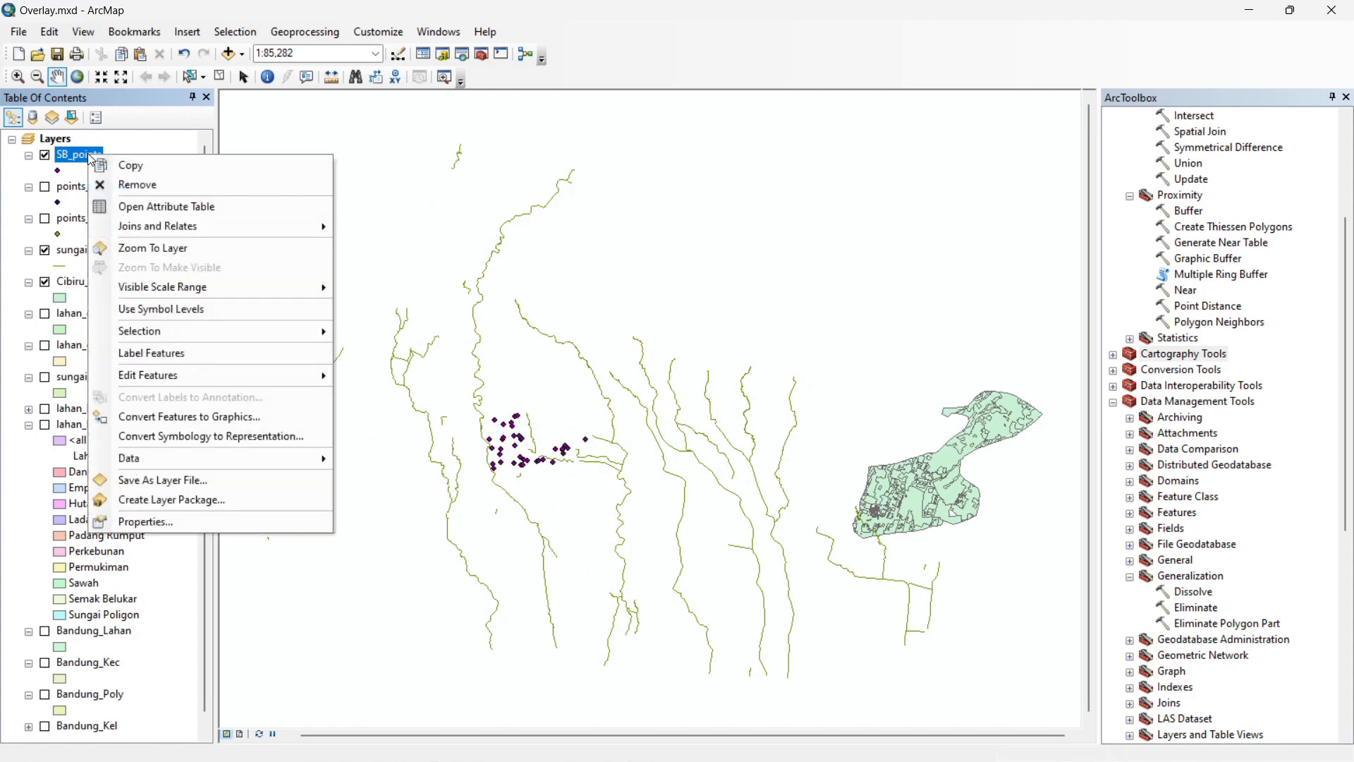
click(256, 206)
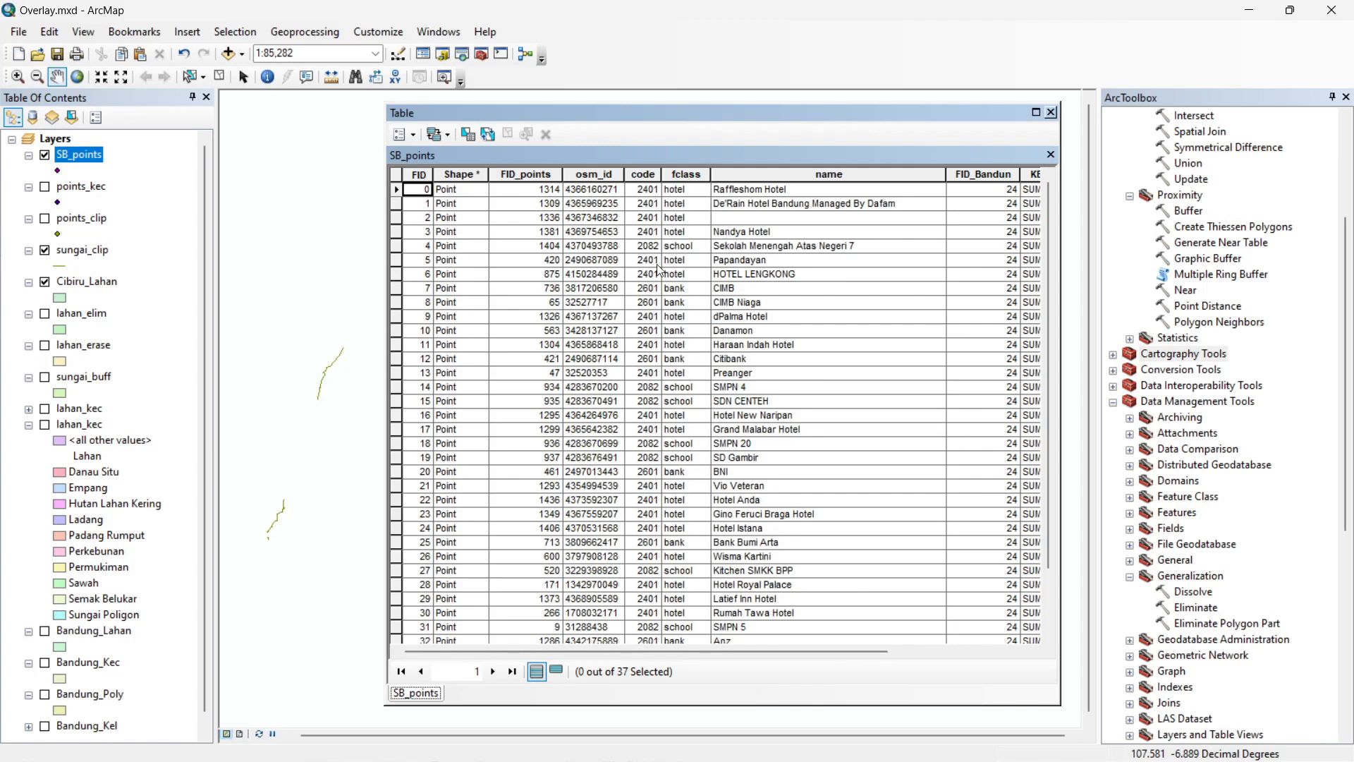
Review the SB_points records and start a summary of the table on the fclass field
scroll(697, 289, down, 1)
scroll(709, 307, down, 1)
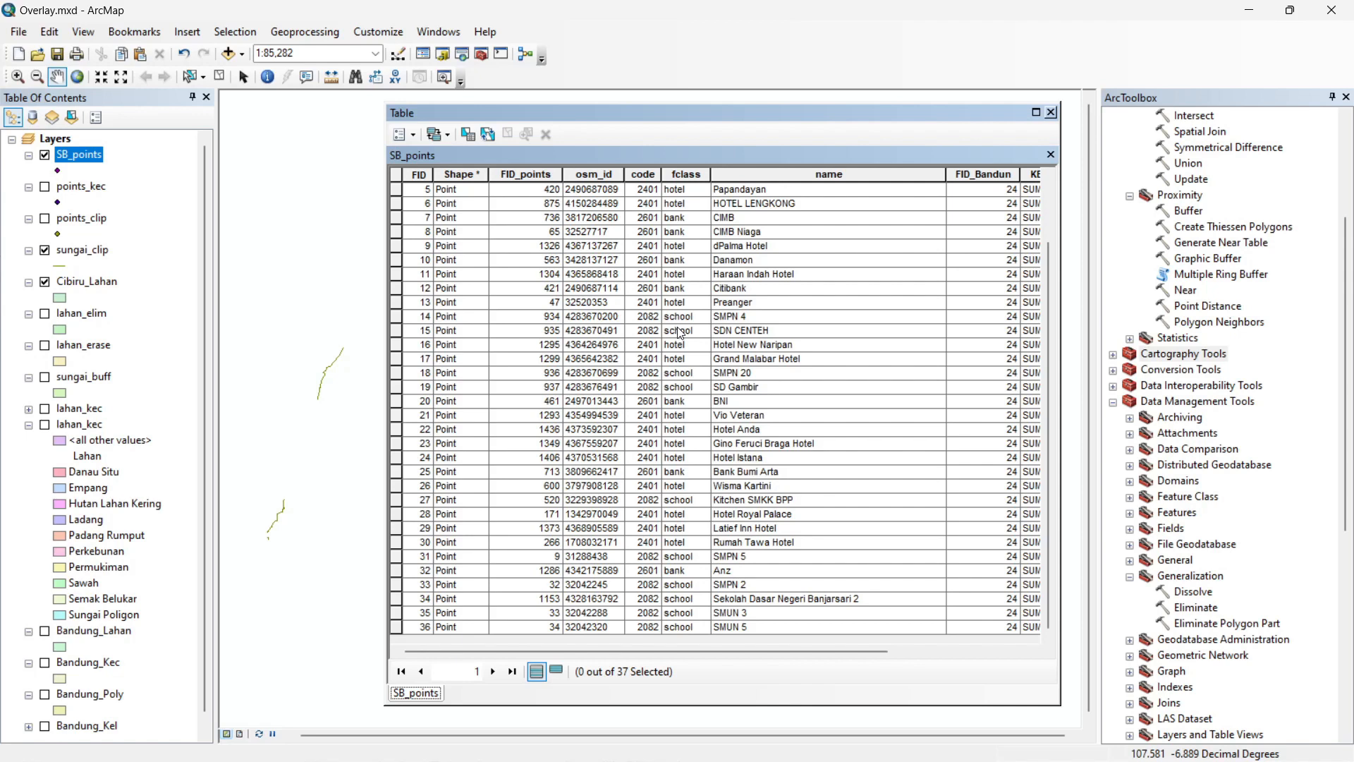
scroll(696, 322, up, 2)
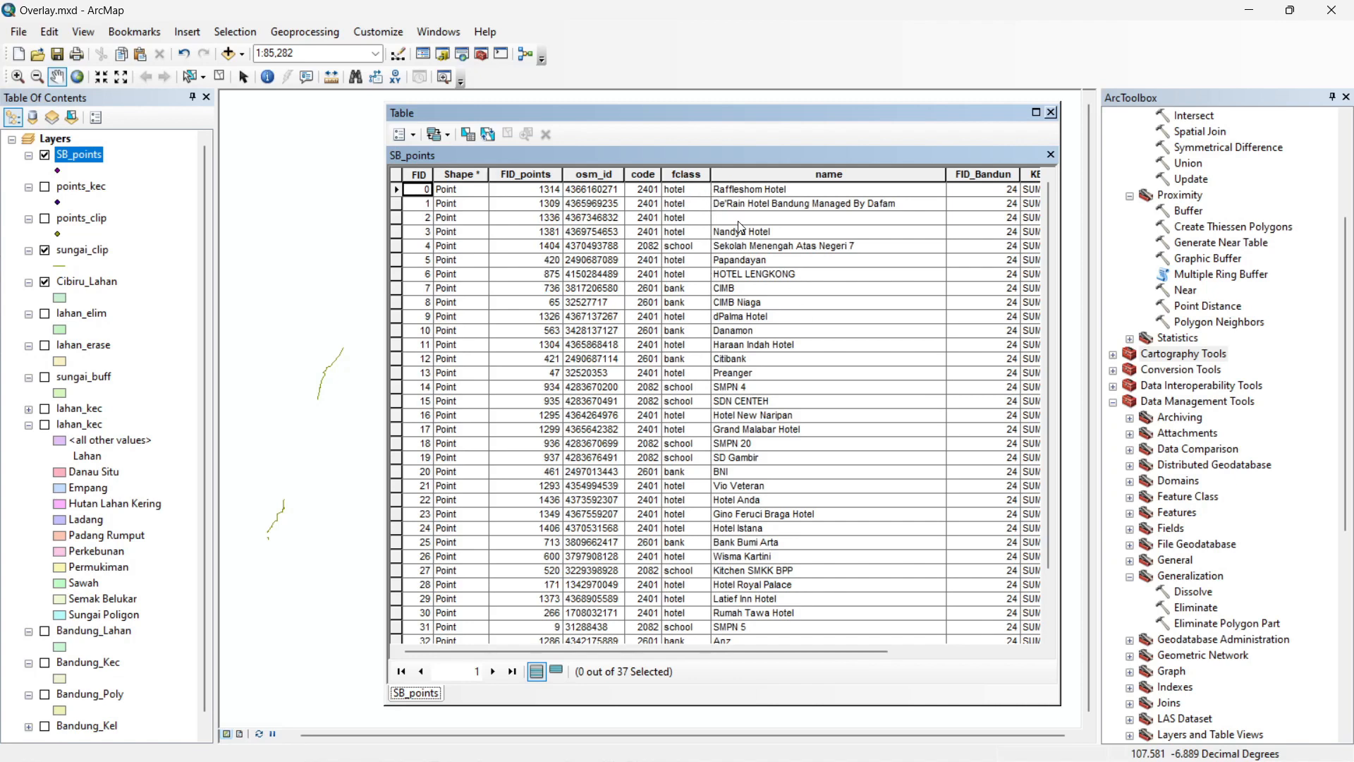
click(687, 169)
right_click(688, 169)
click(734, 242)
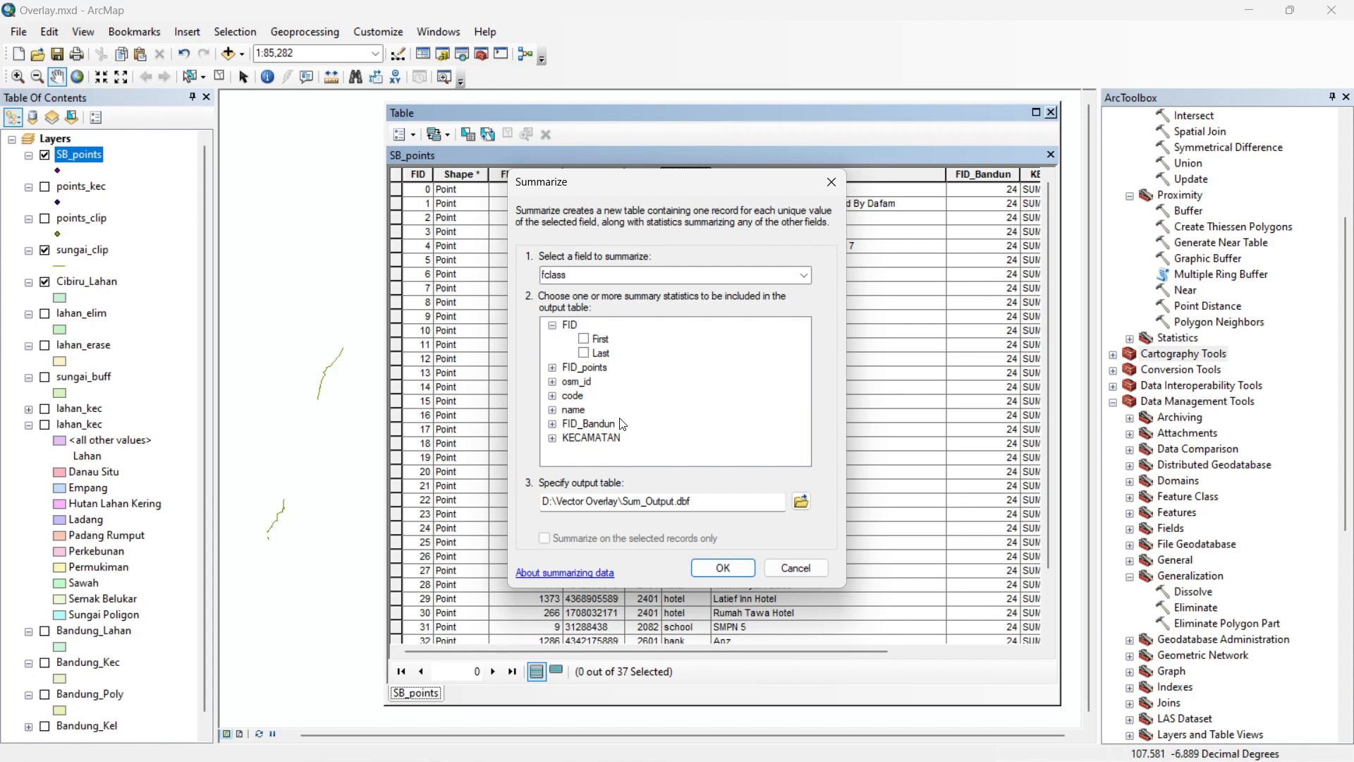
Output the fclass summary as dBASE table jumlah_fasilitas.dbf in D:\Vector Overlay and add the result table to the map
click(803, 502)
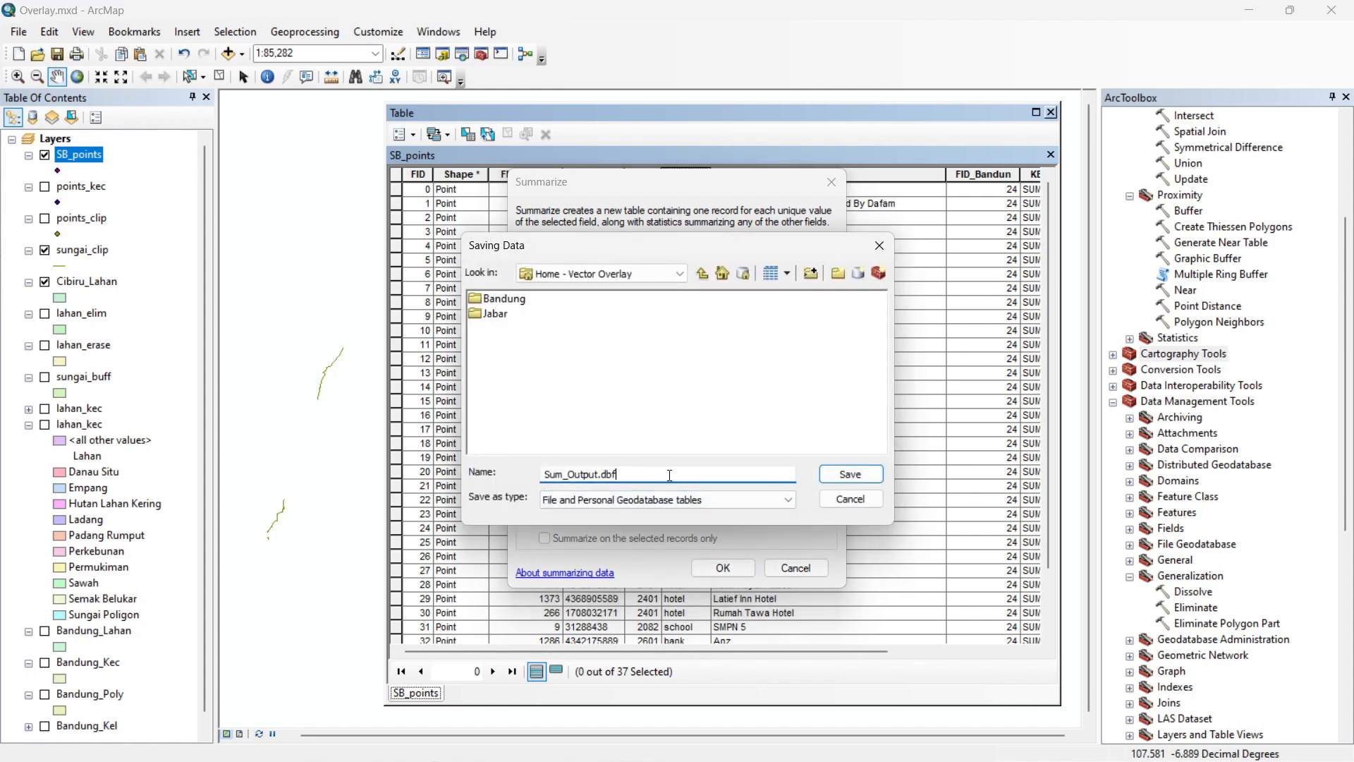
drag(666, 476, 464, 458)
click(674, 498)
click(620, 526)
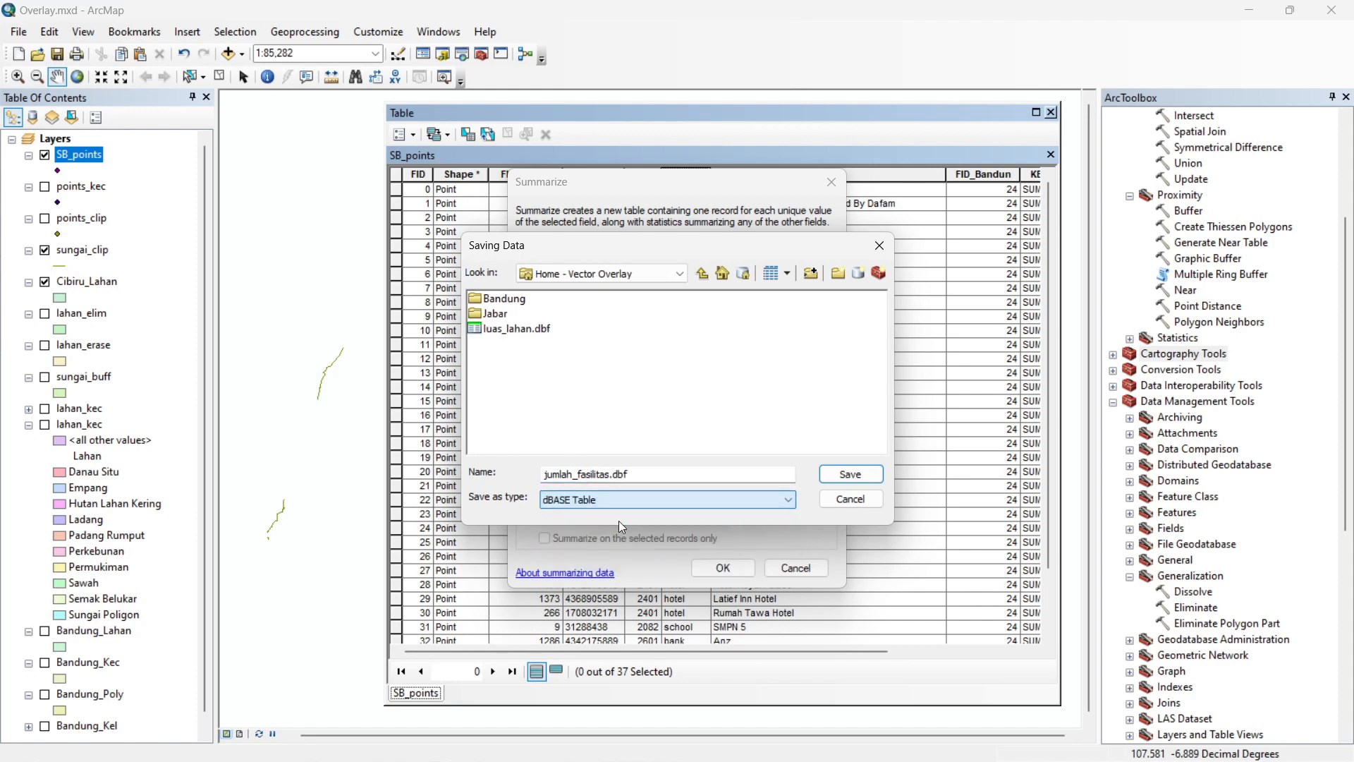
click(850, 473)
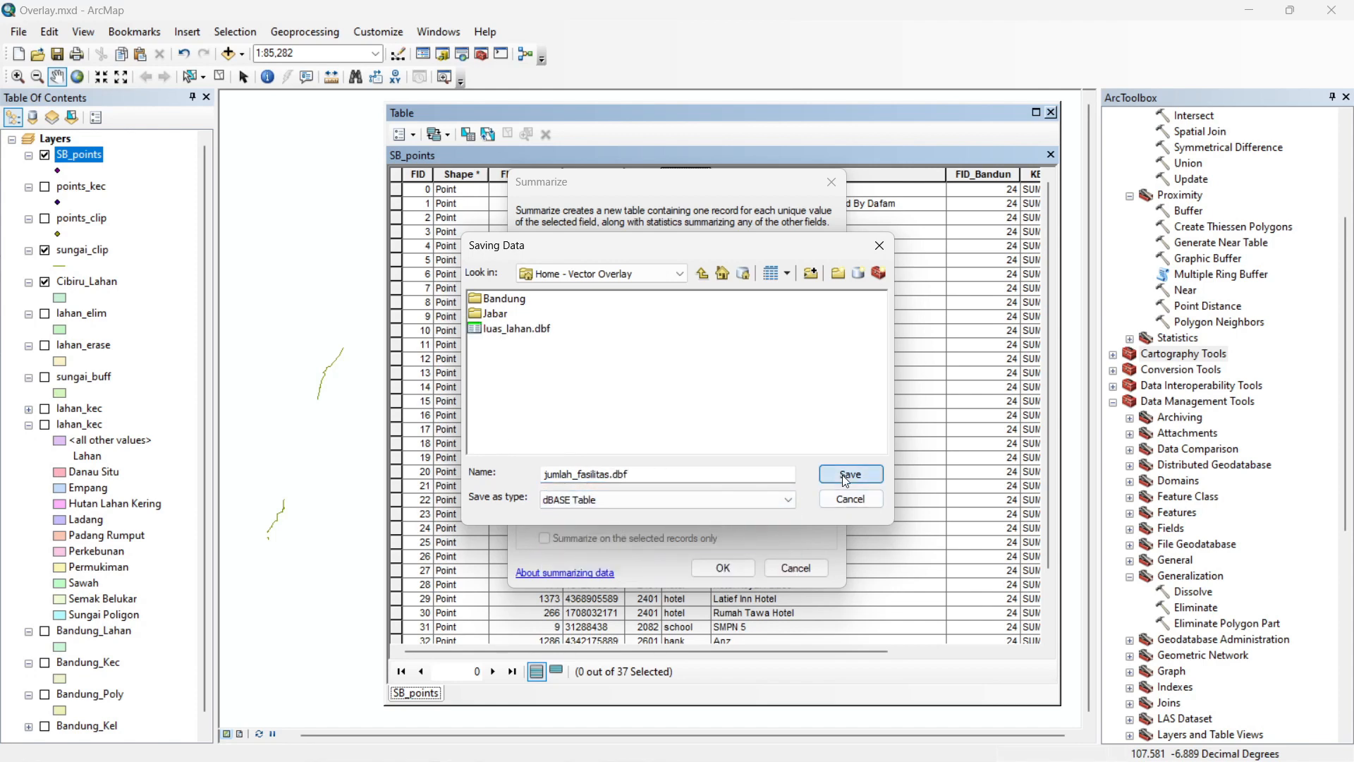
click(726, 569)
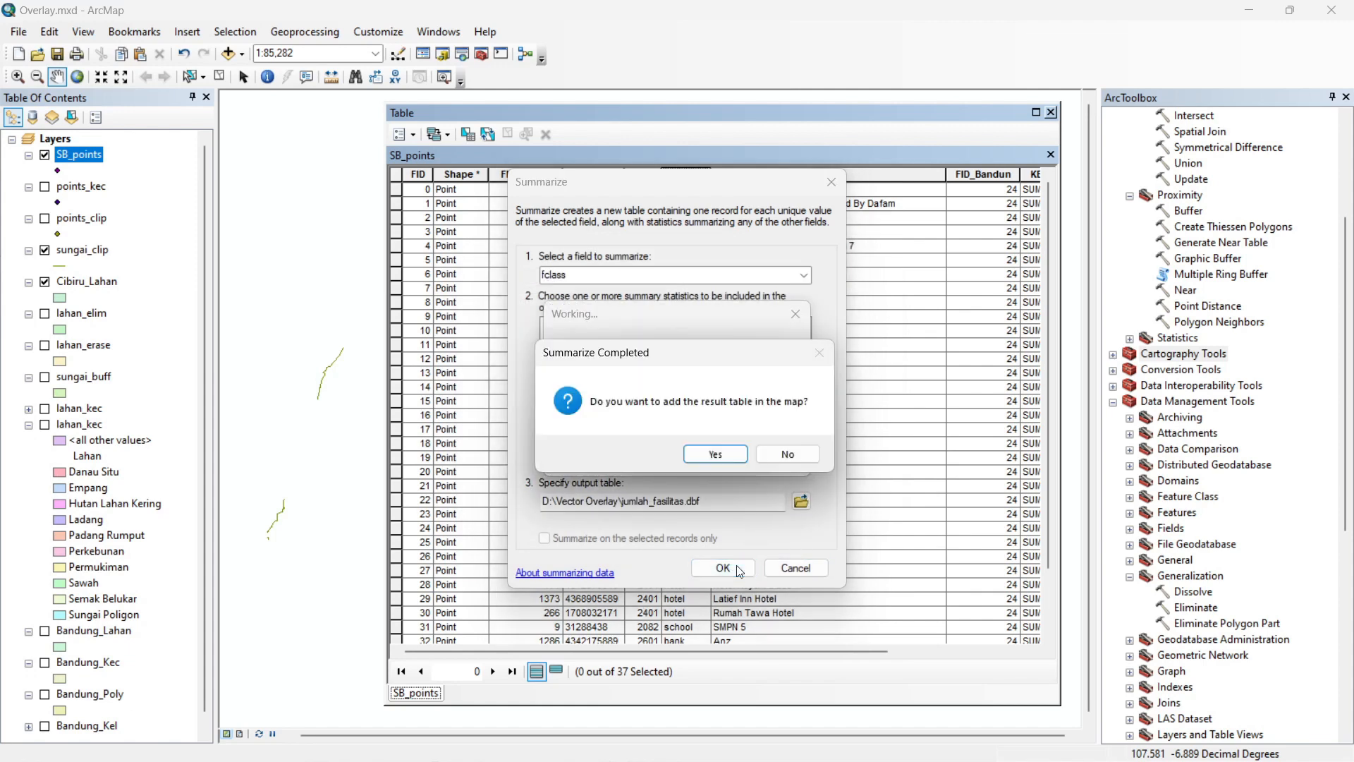
click(718, 459)
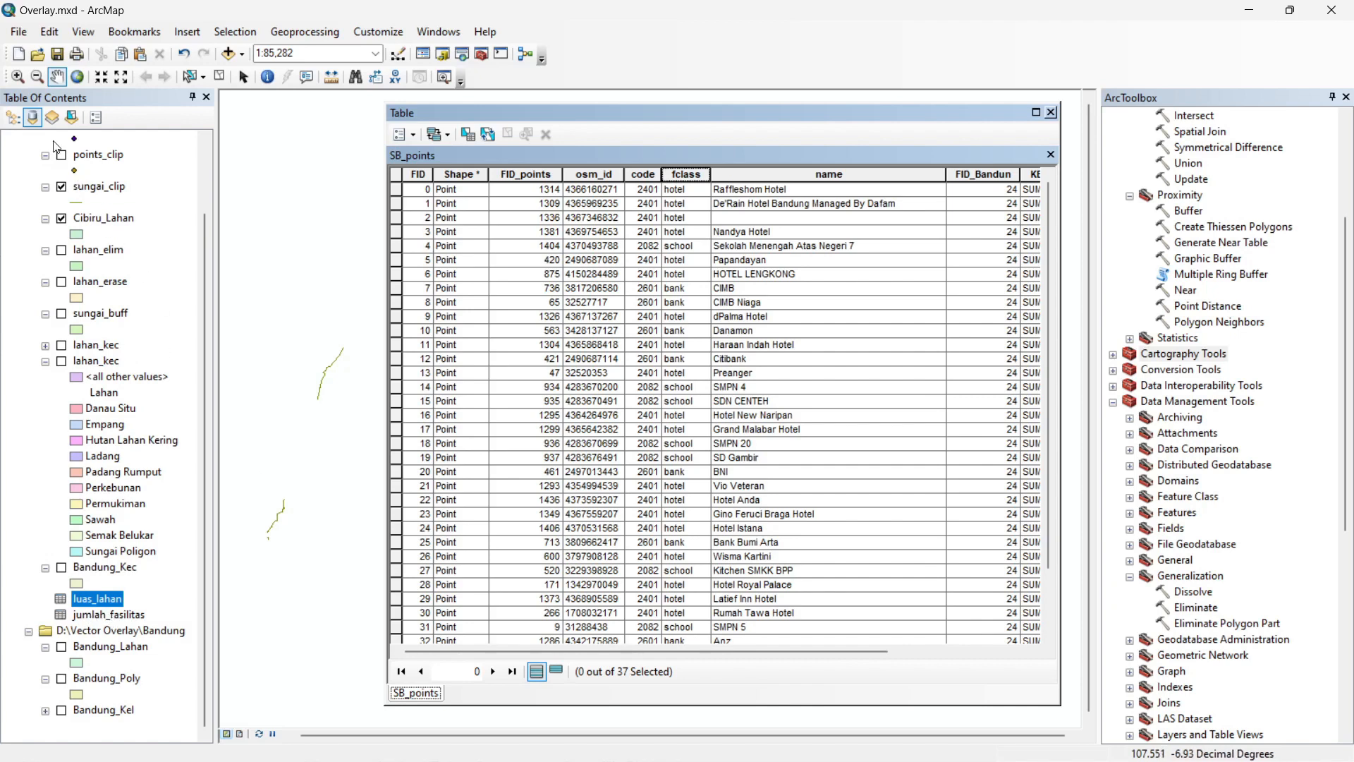
Open the jumlah_fasilitas table to view the facility count per class
click(126, 618)
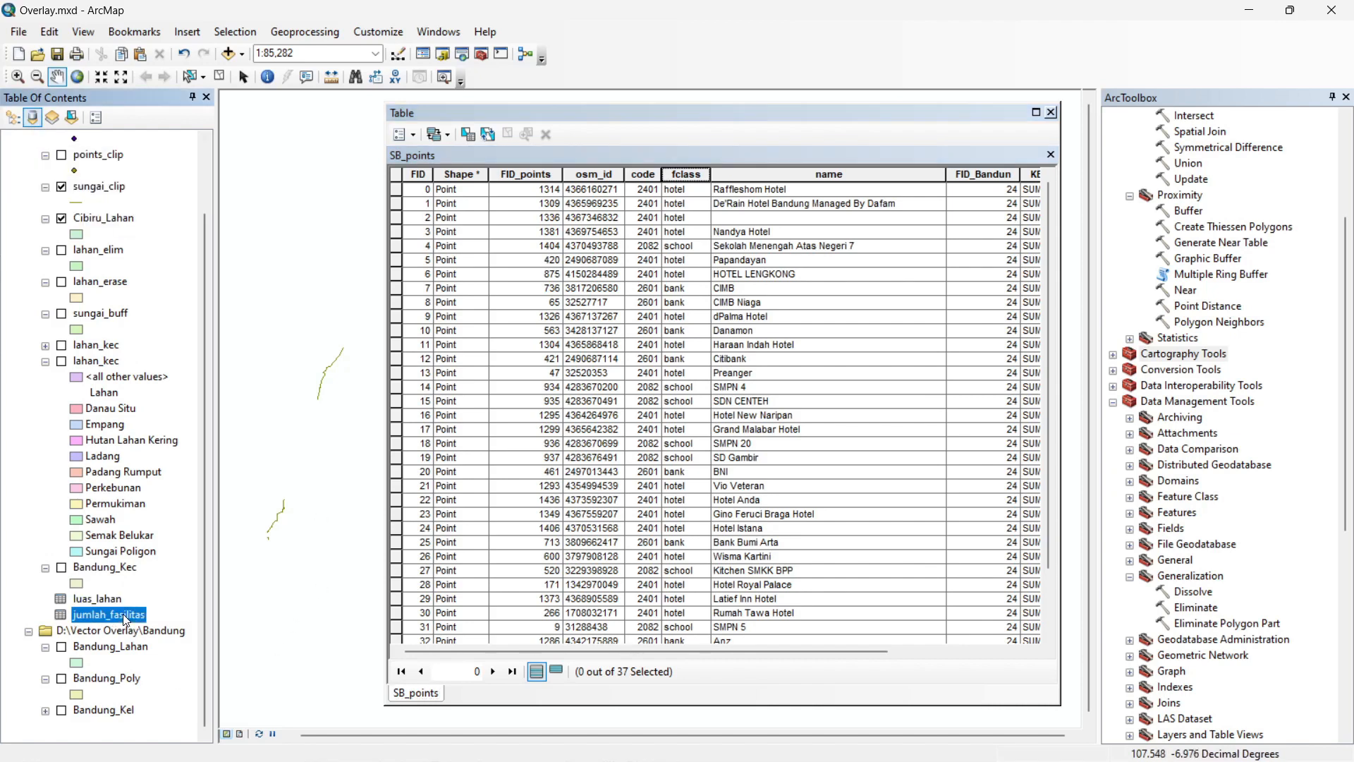
right_click(125, 618)
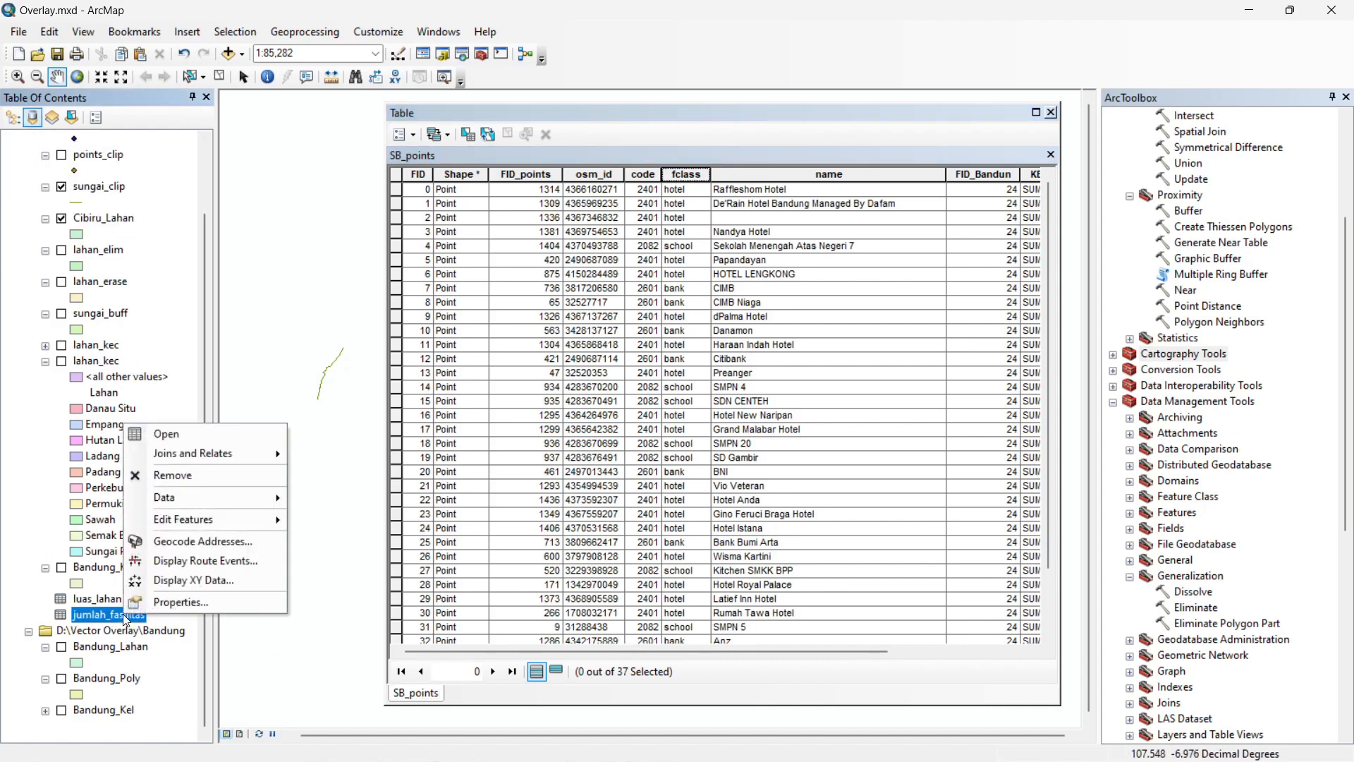
click(248, 438)
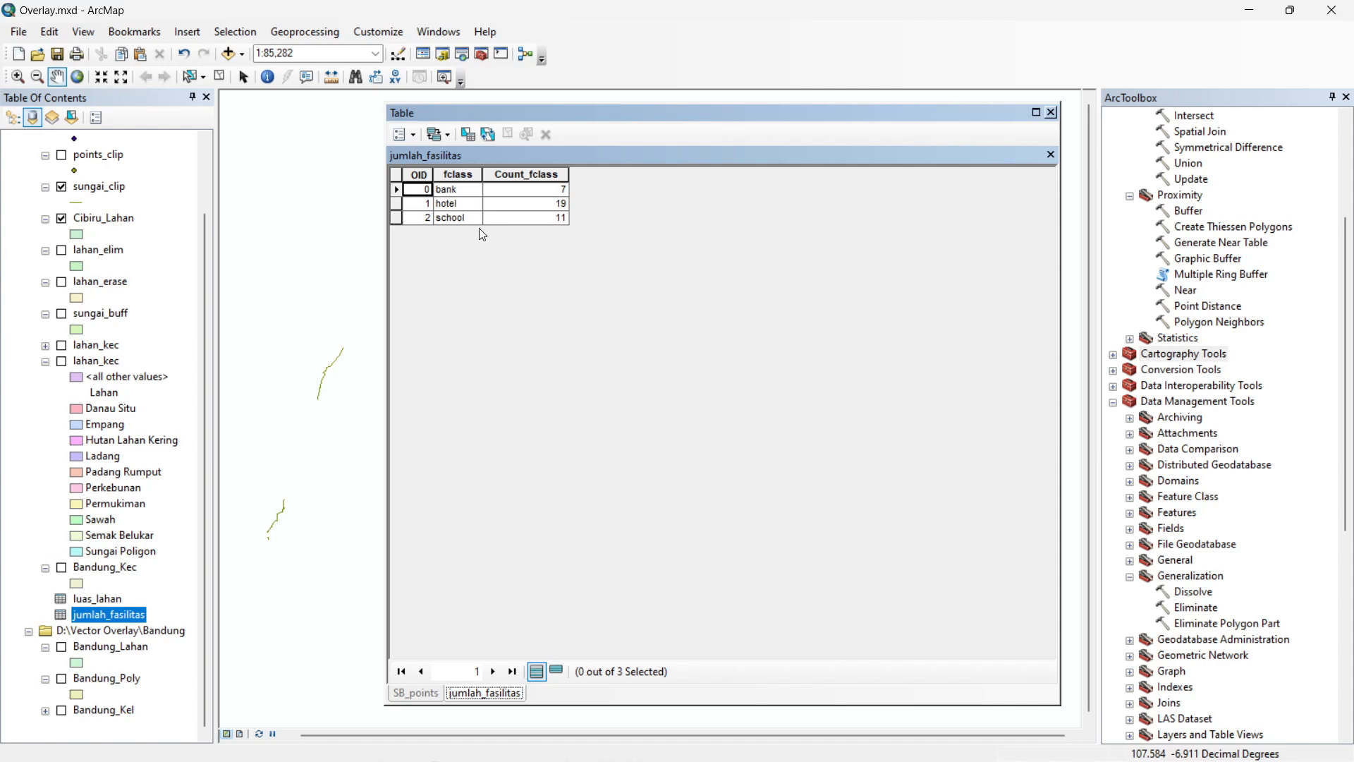
Create a vertical bar graph from jumlah_fasilitas with Count_fclass as the value field and fclass as the X label field
click(413, 134)
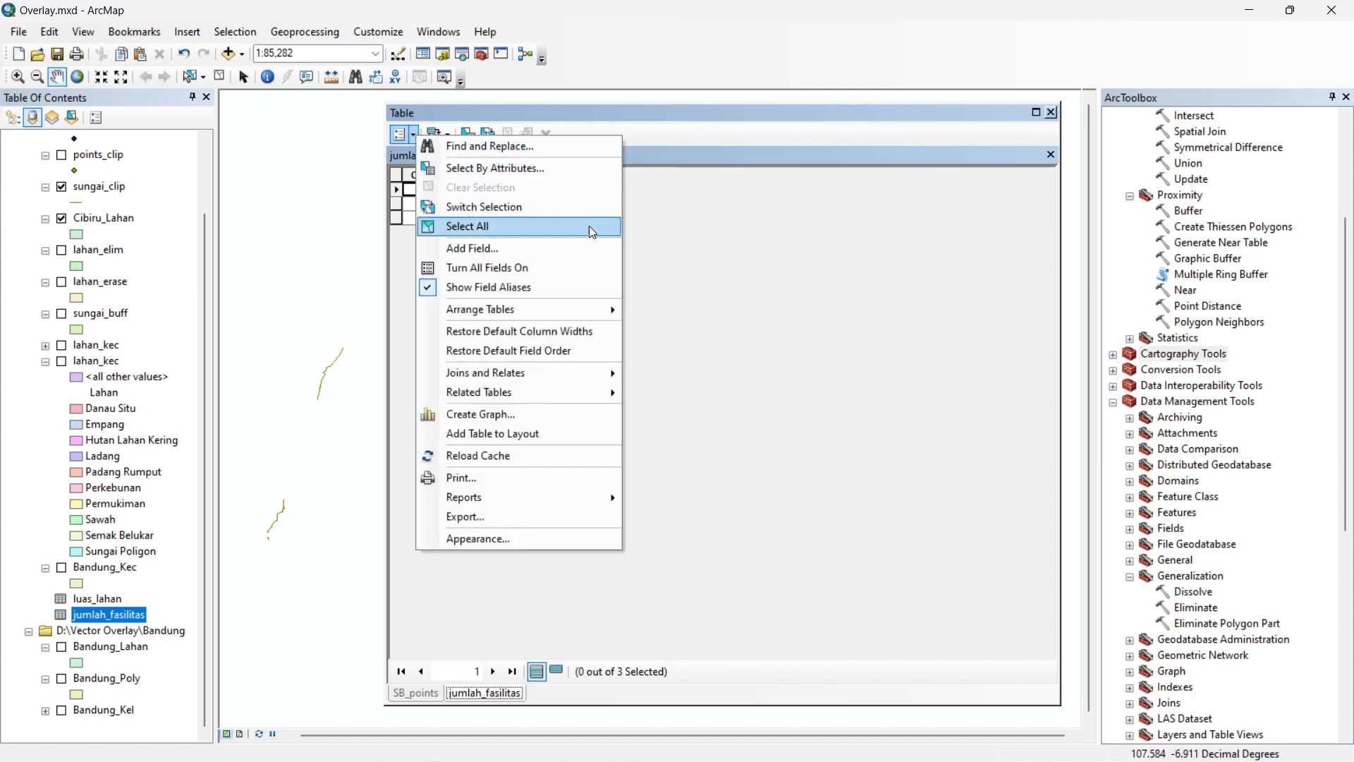
click(501, 415)
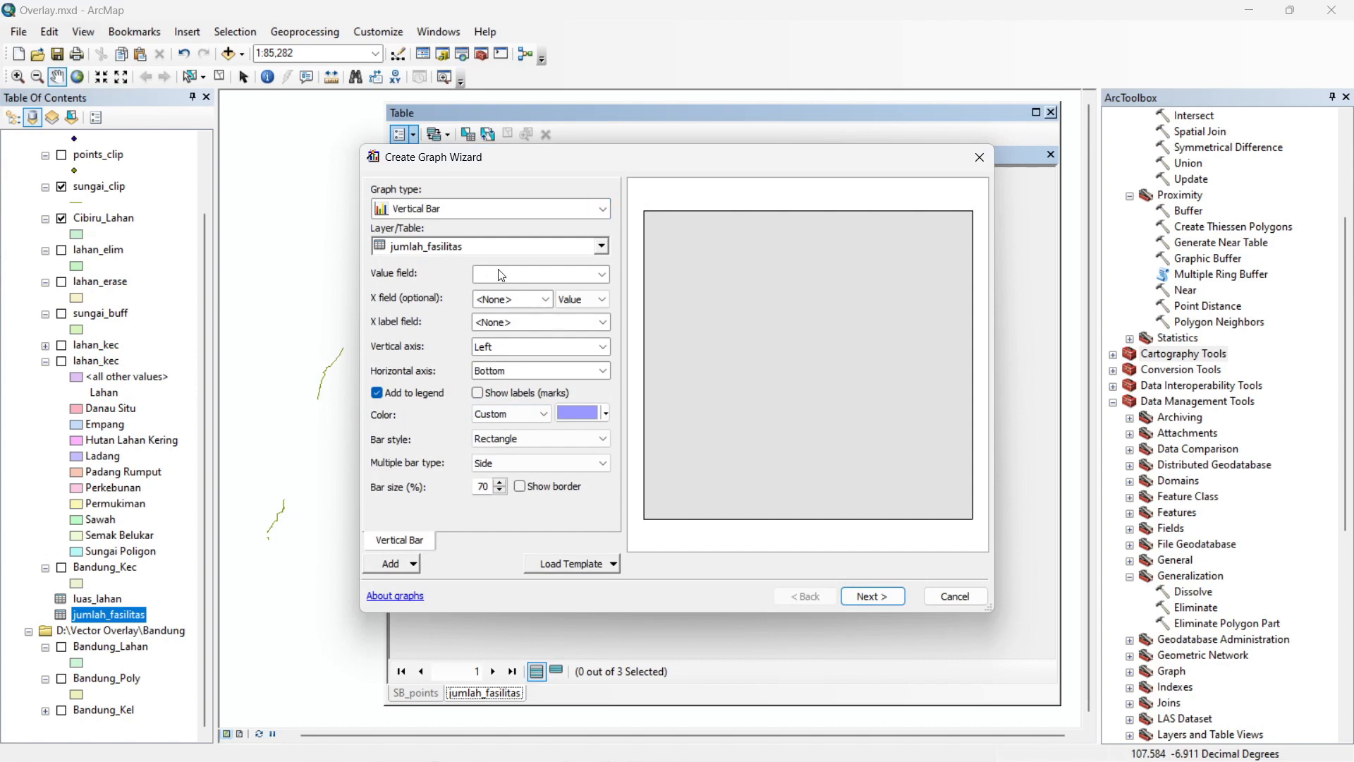
click(604, 277)
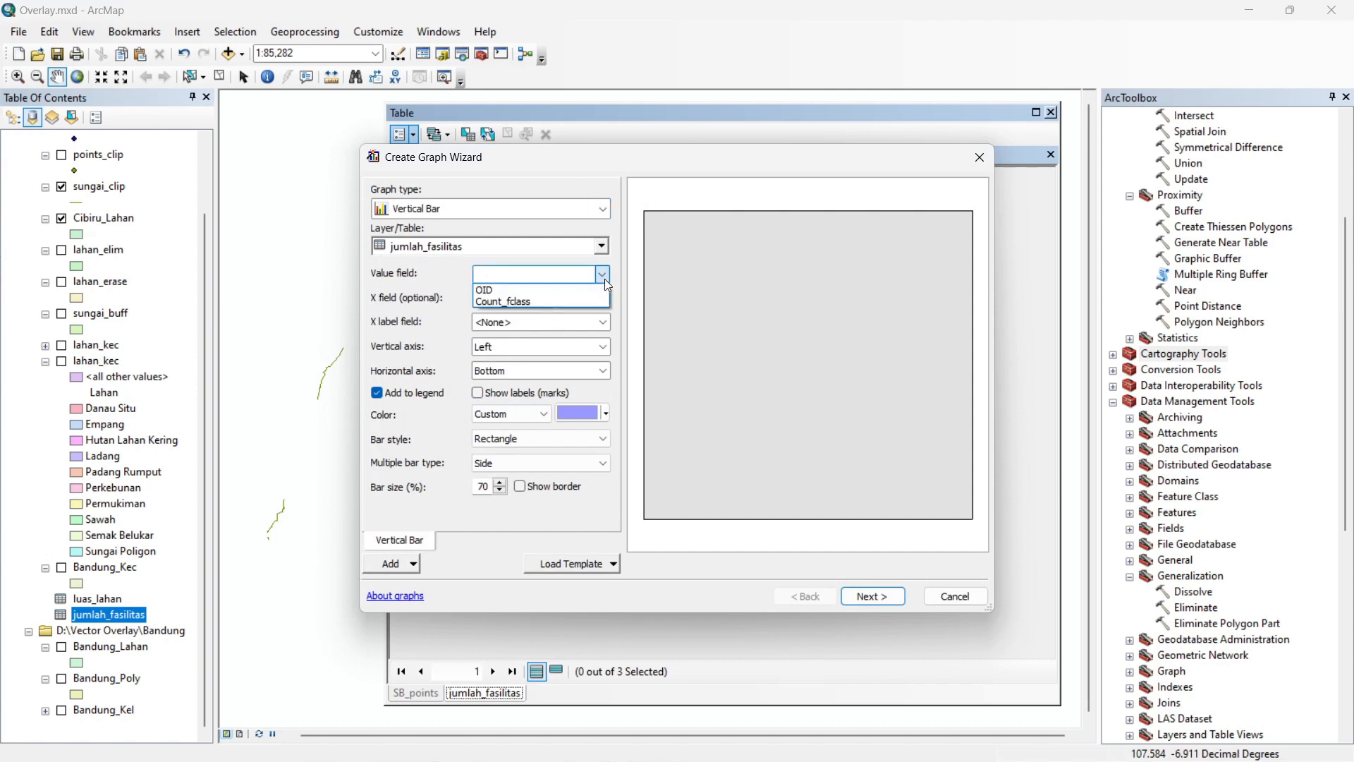
click(515, 305)
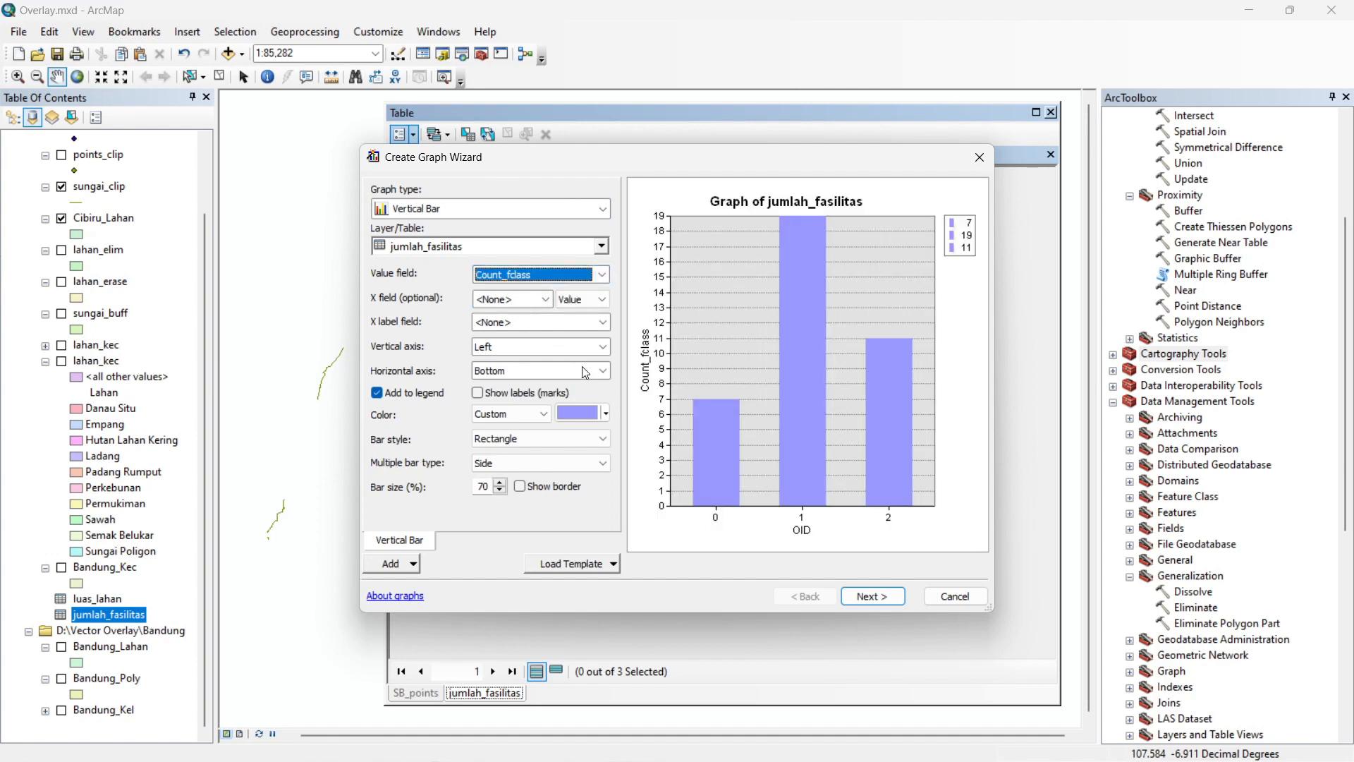
click(603, 323)
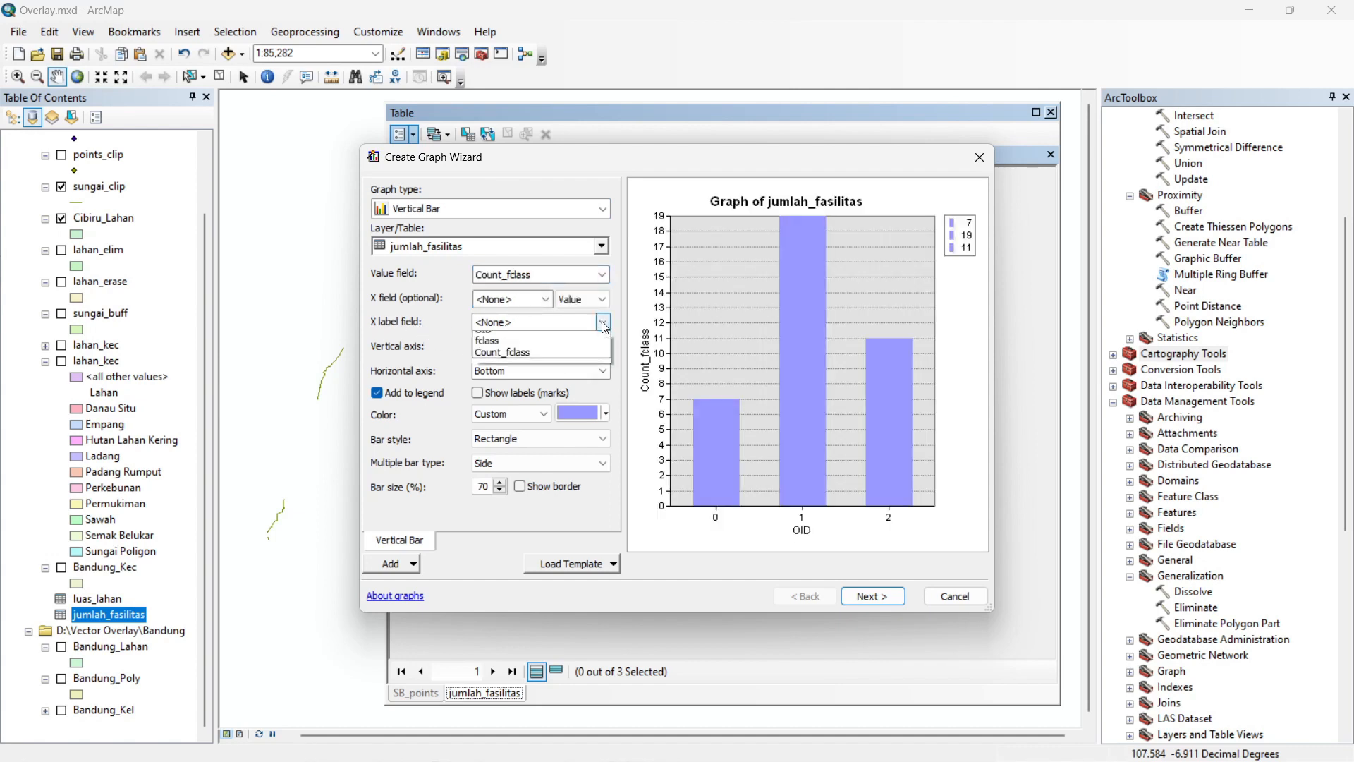
click(492, 362)
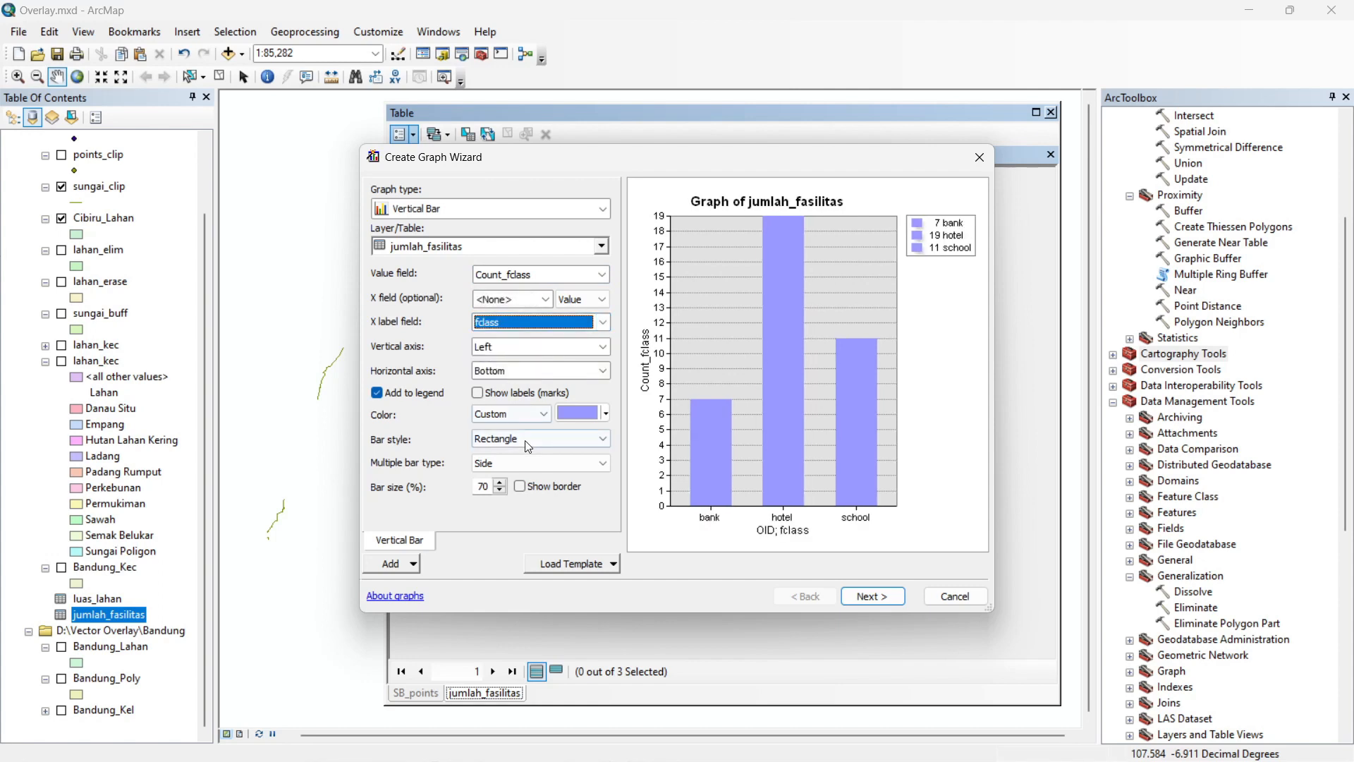
Format the graph's bars with the Excel colour palette and Bevel style, and show their labels
click(545, 417)
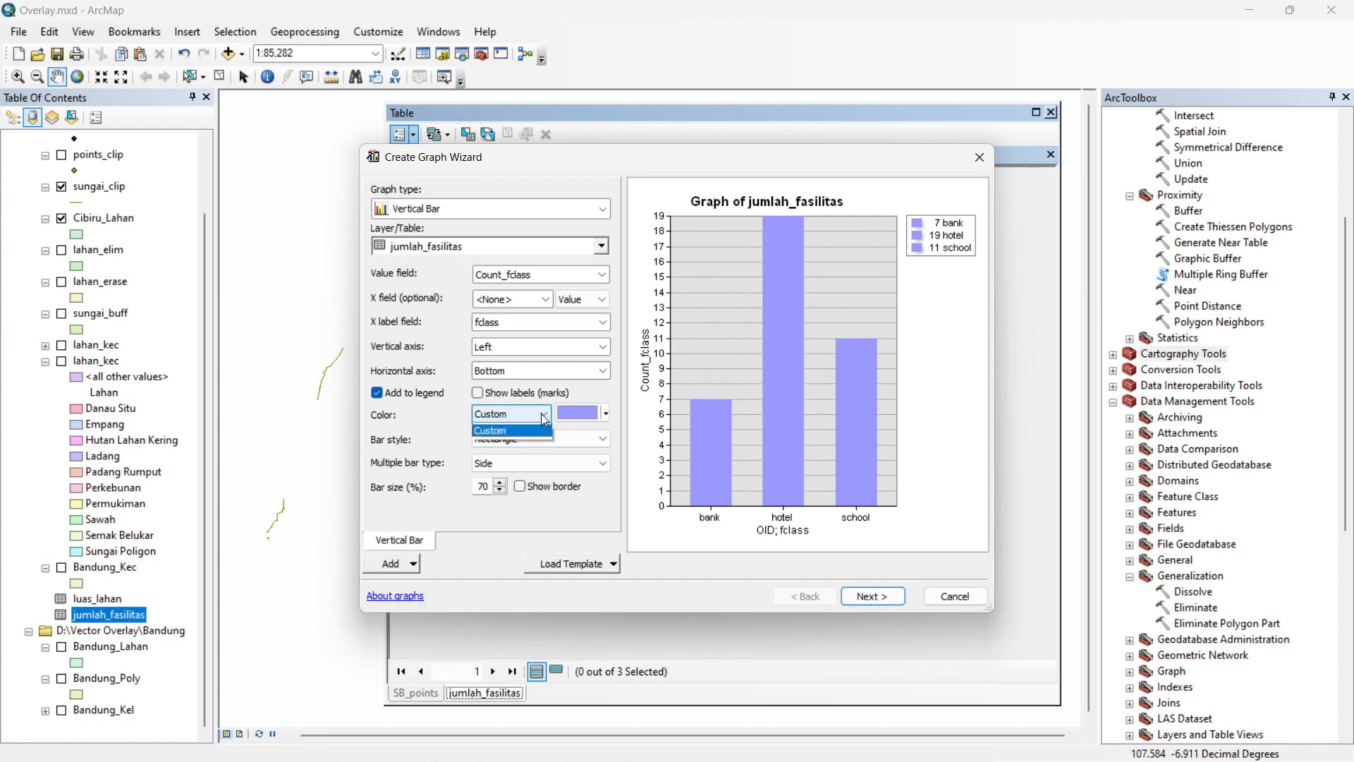
click(518, 437)
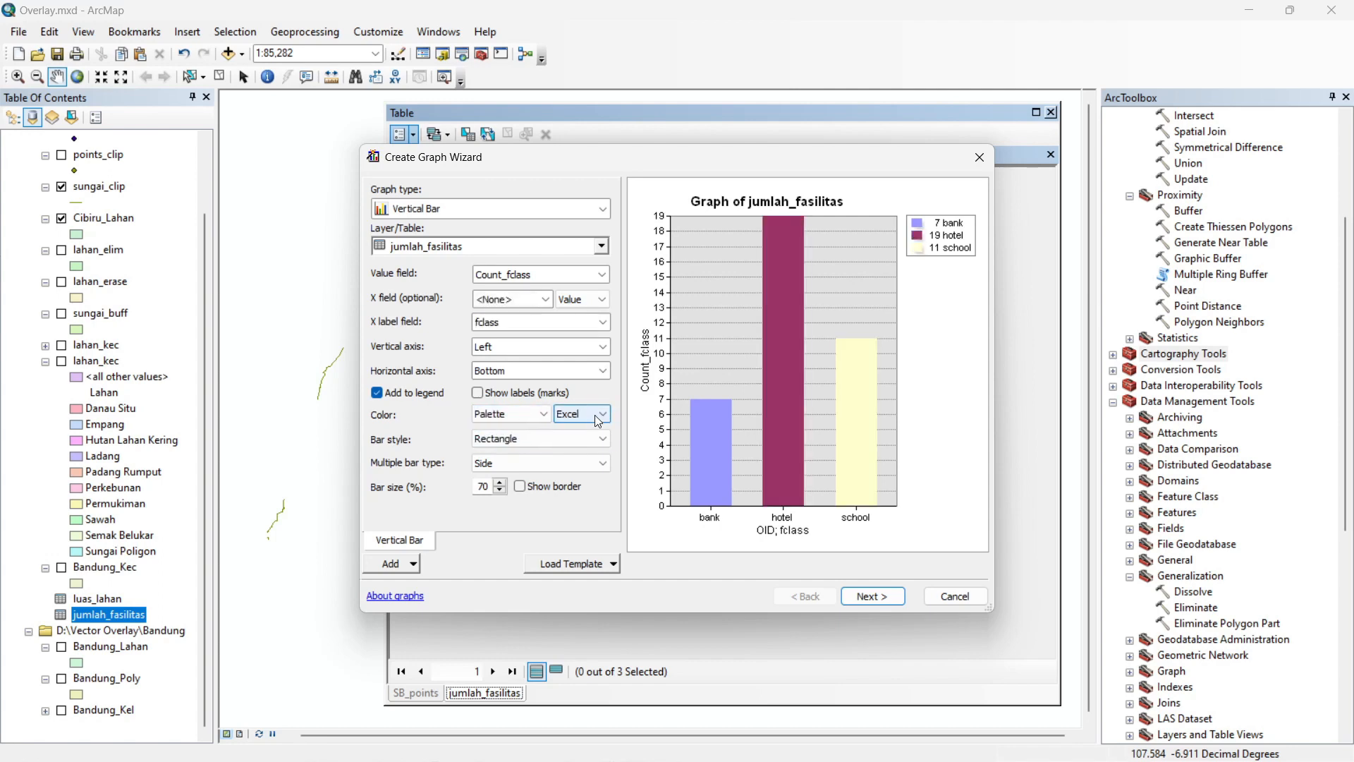
click(603, 438)
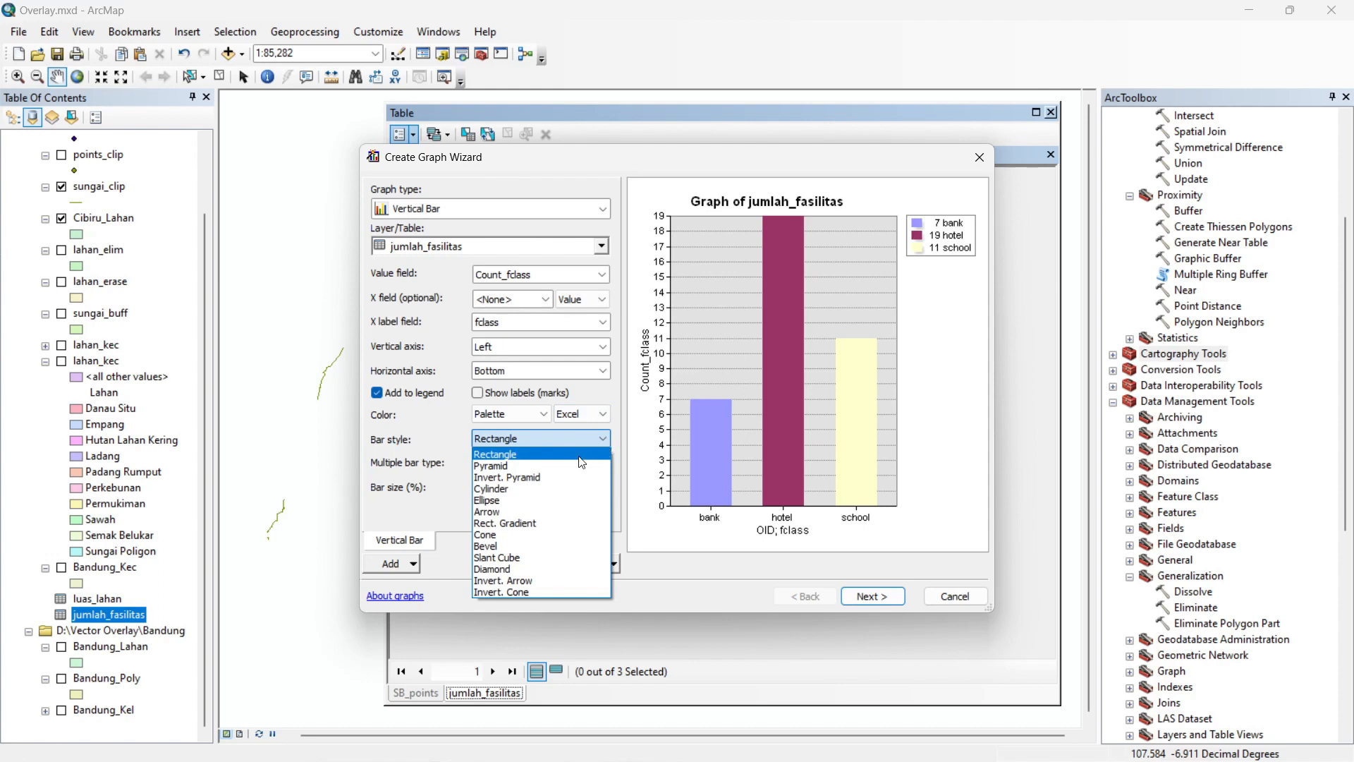
click(554, 546)
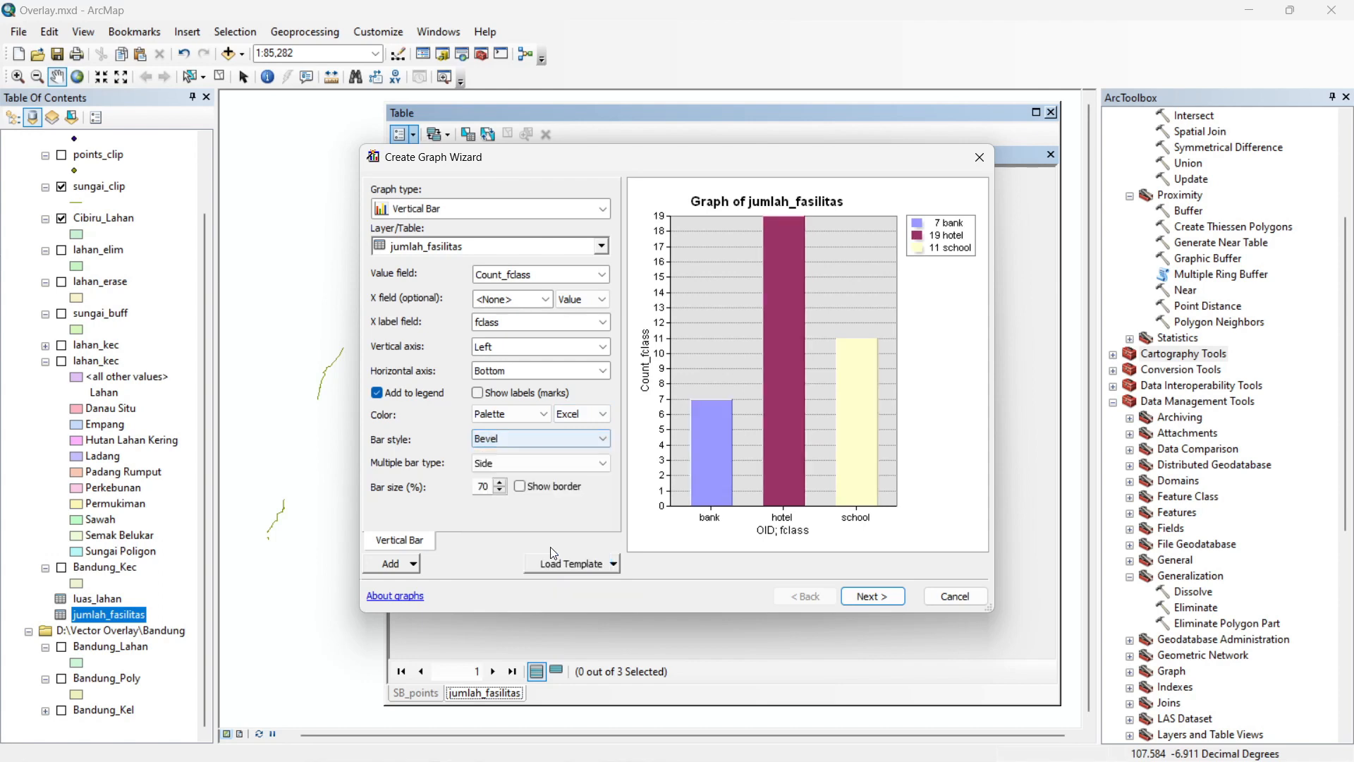
click(478, 395)
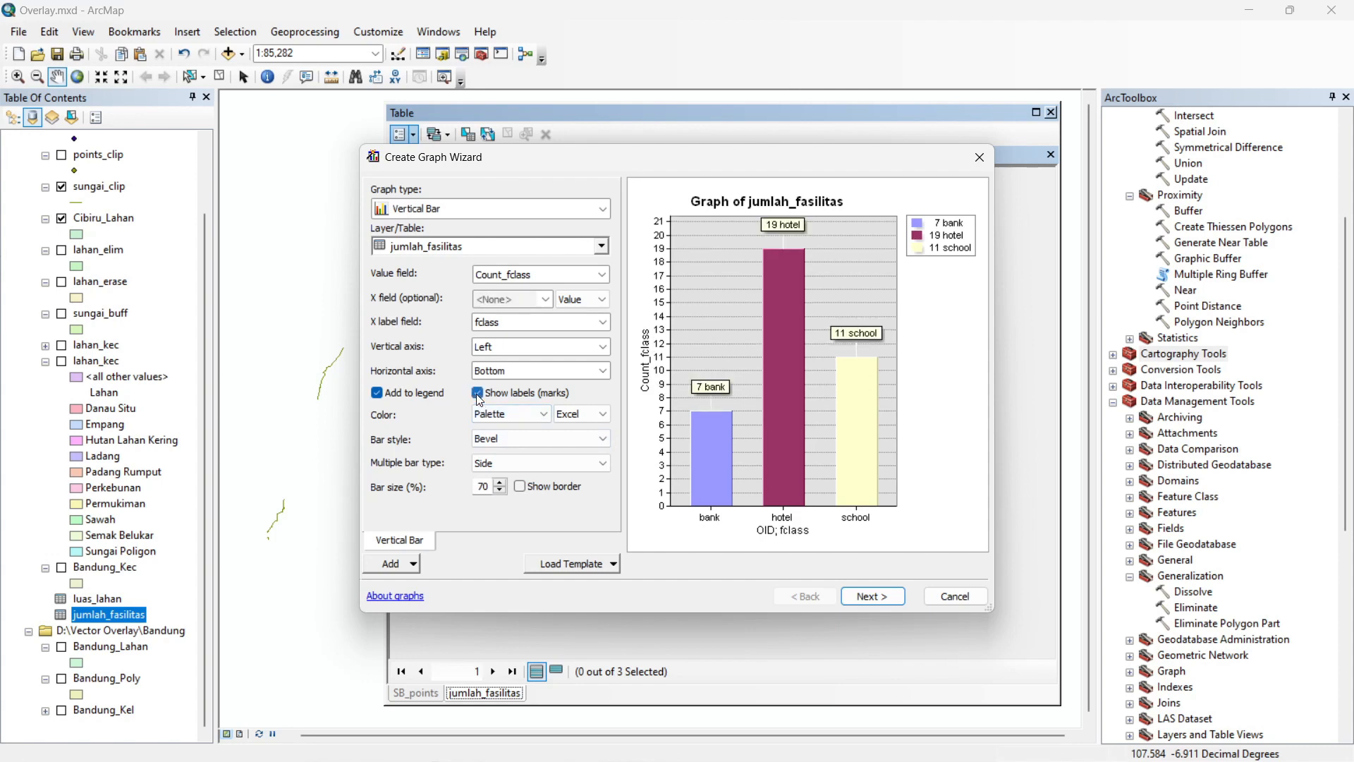
Set the graph title to "Jumlah Fasilitas di Kec. Sumur Bandung"
click(886, 601)
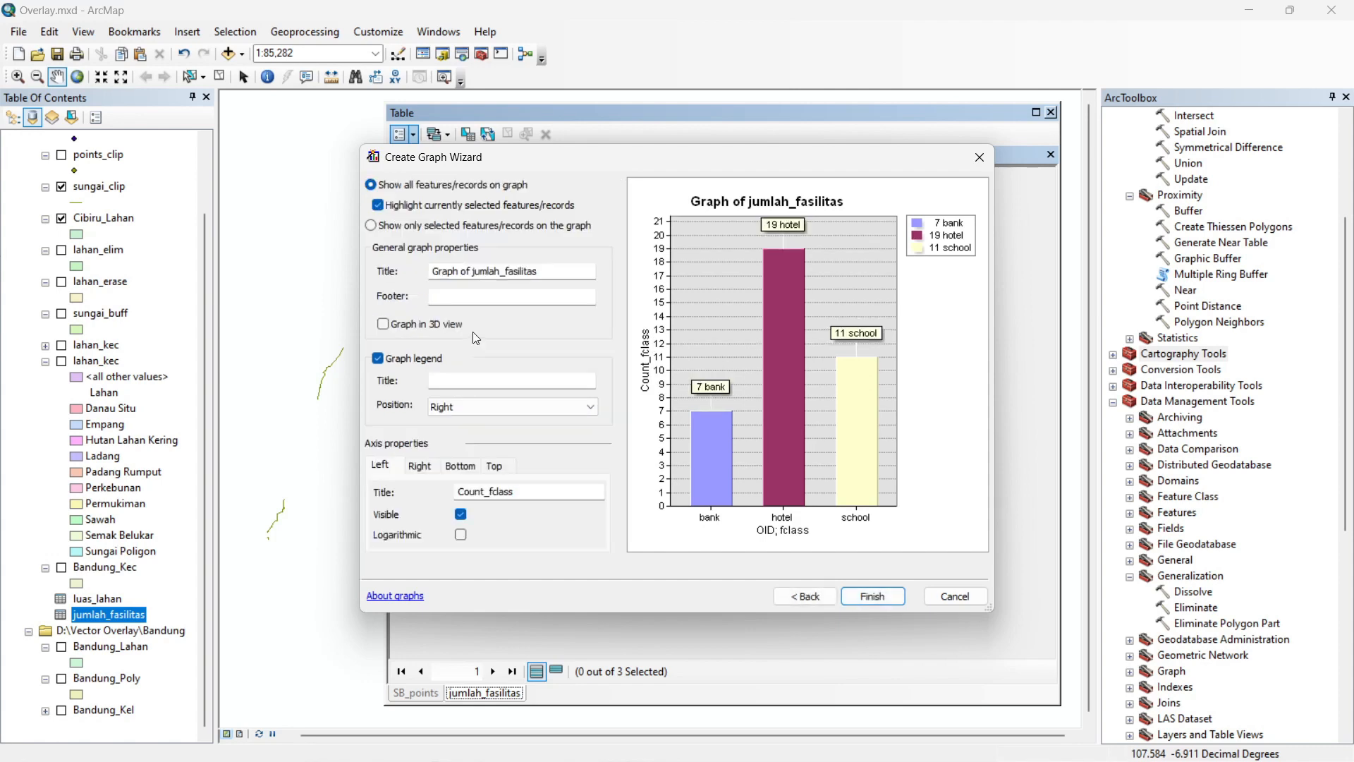
drag(557, 278, 432, 275)
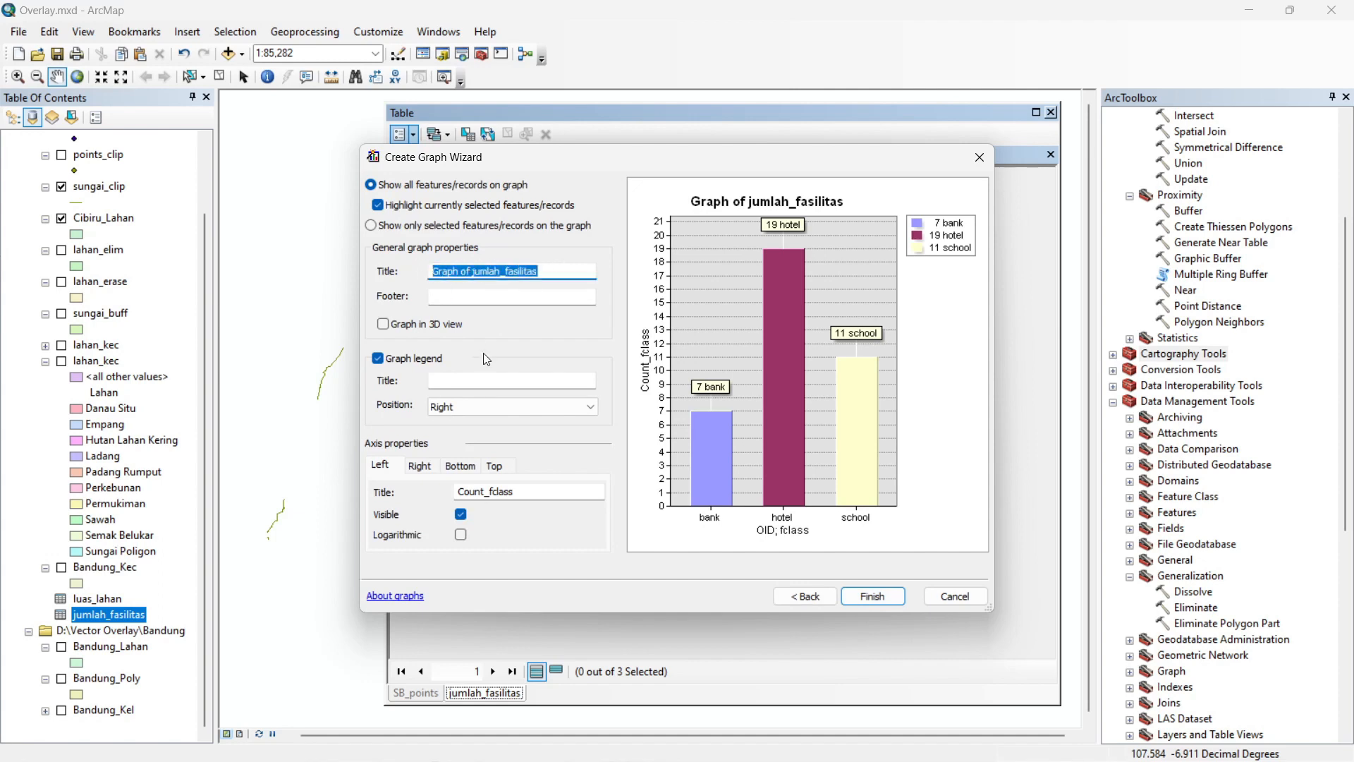
text(Ju)
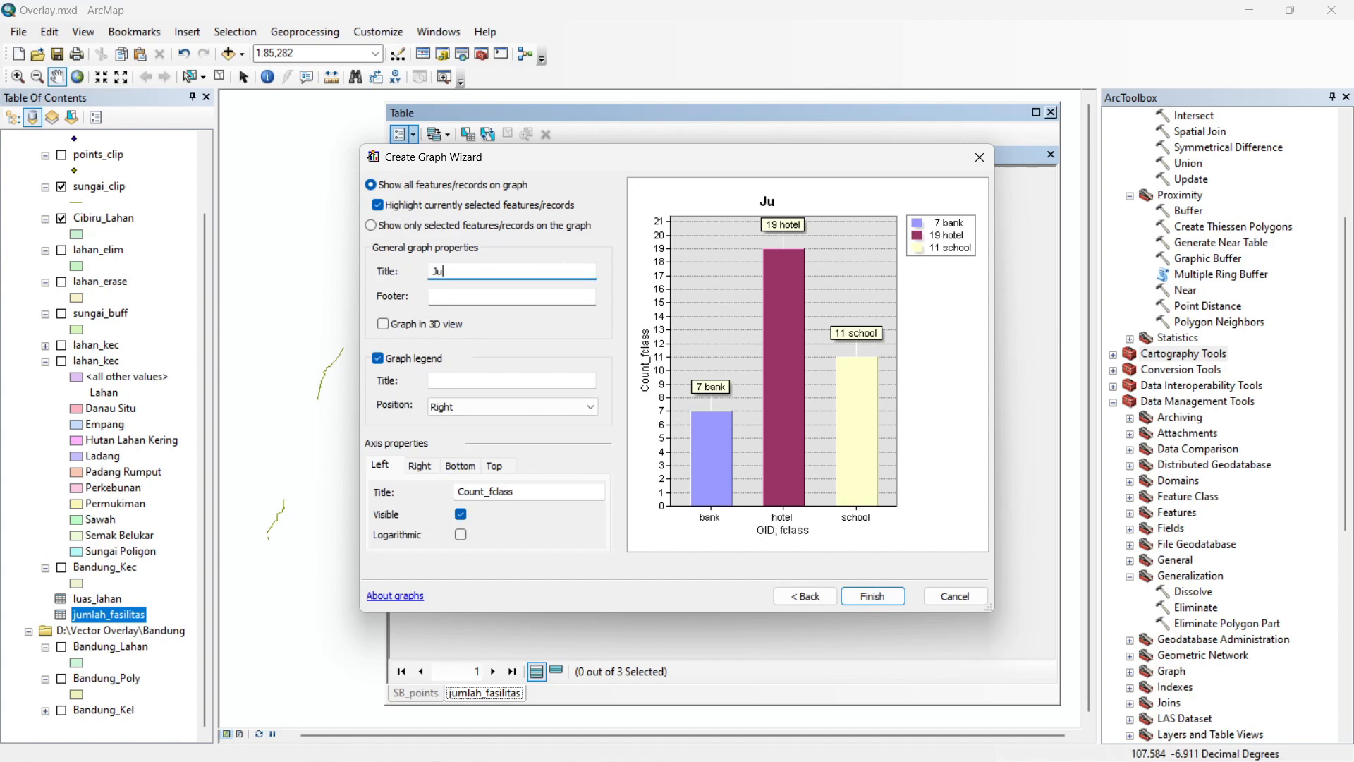
text(mlah Fasilita)
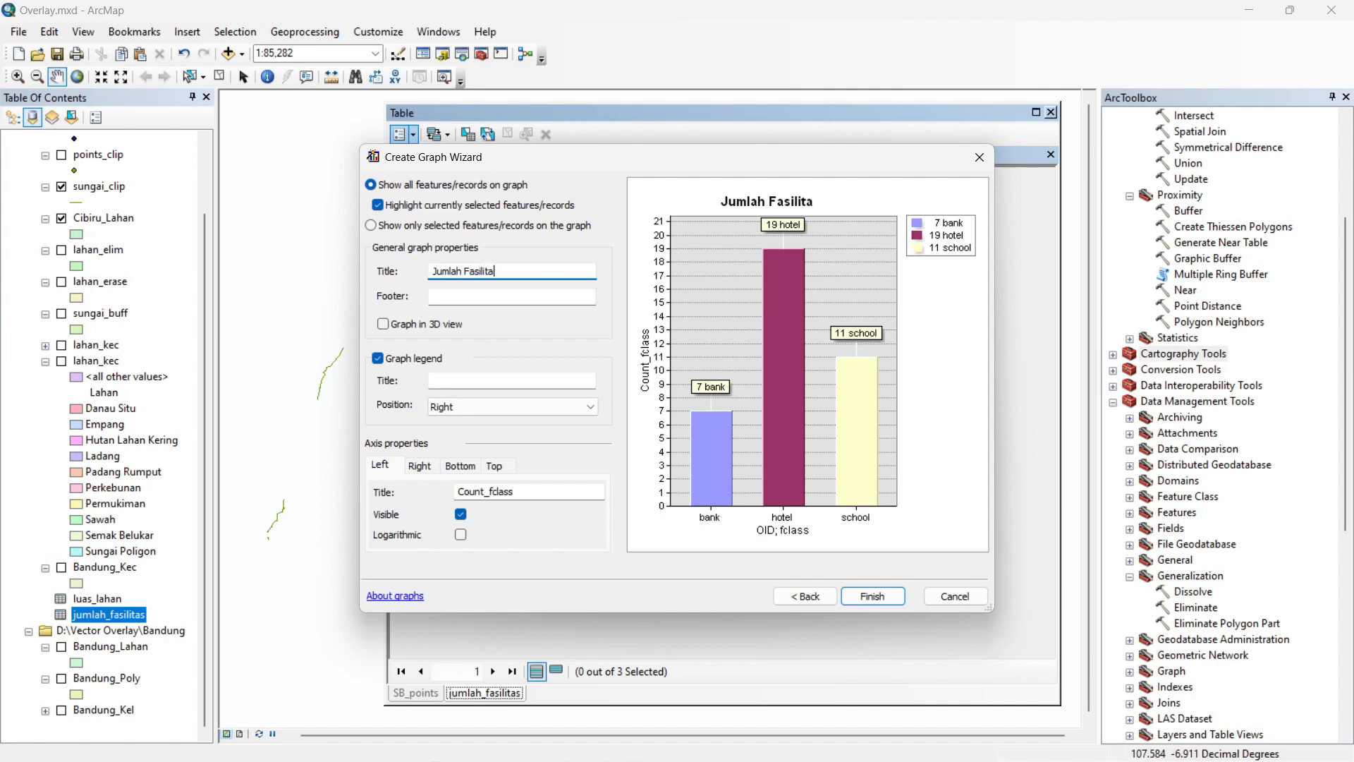
text(s di Ke)
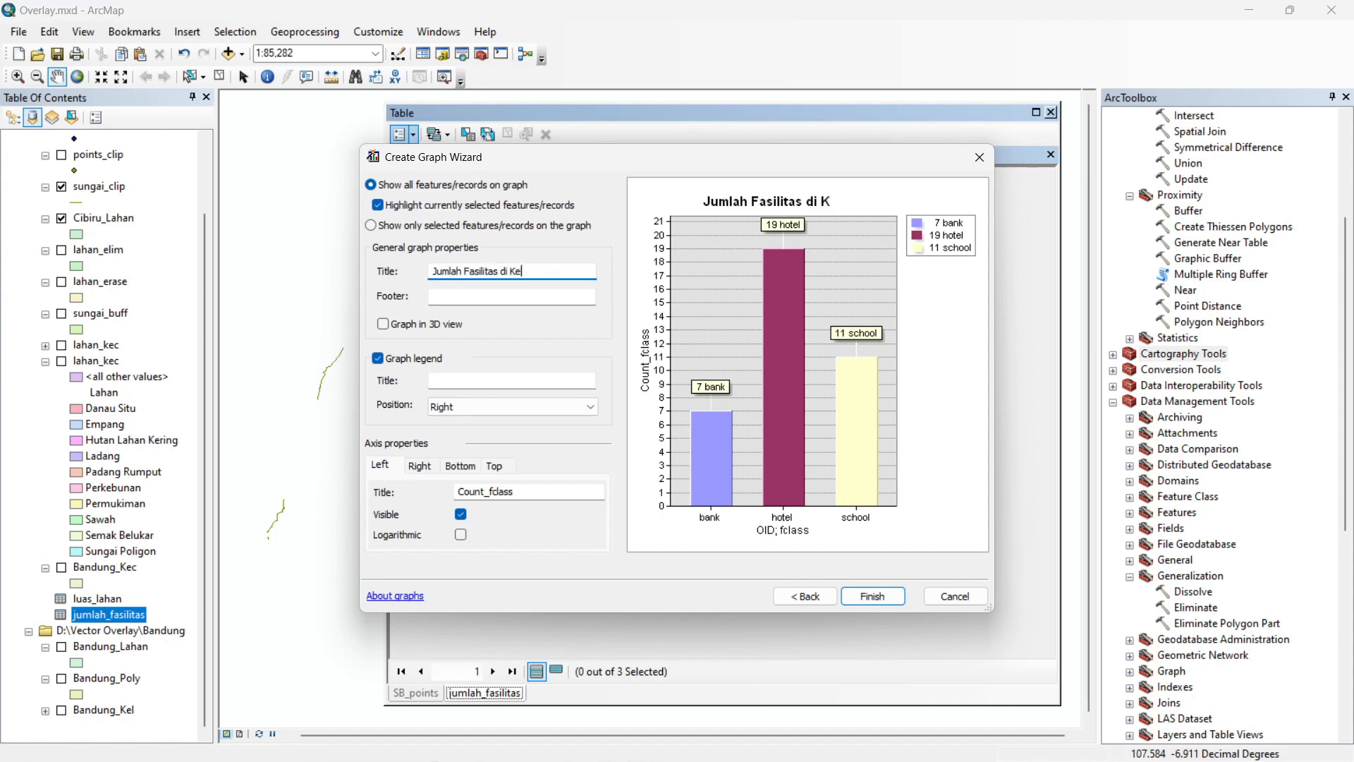
text(c. Sum)
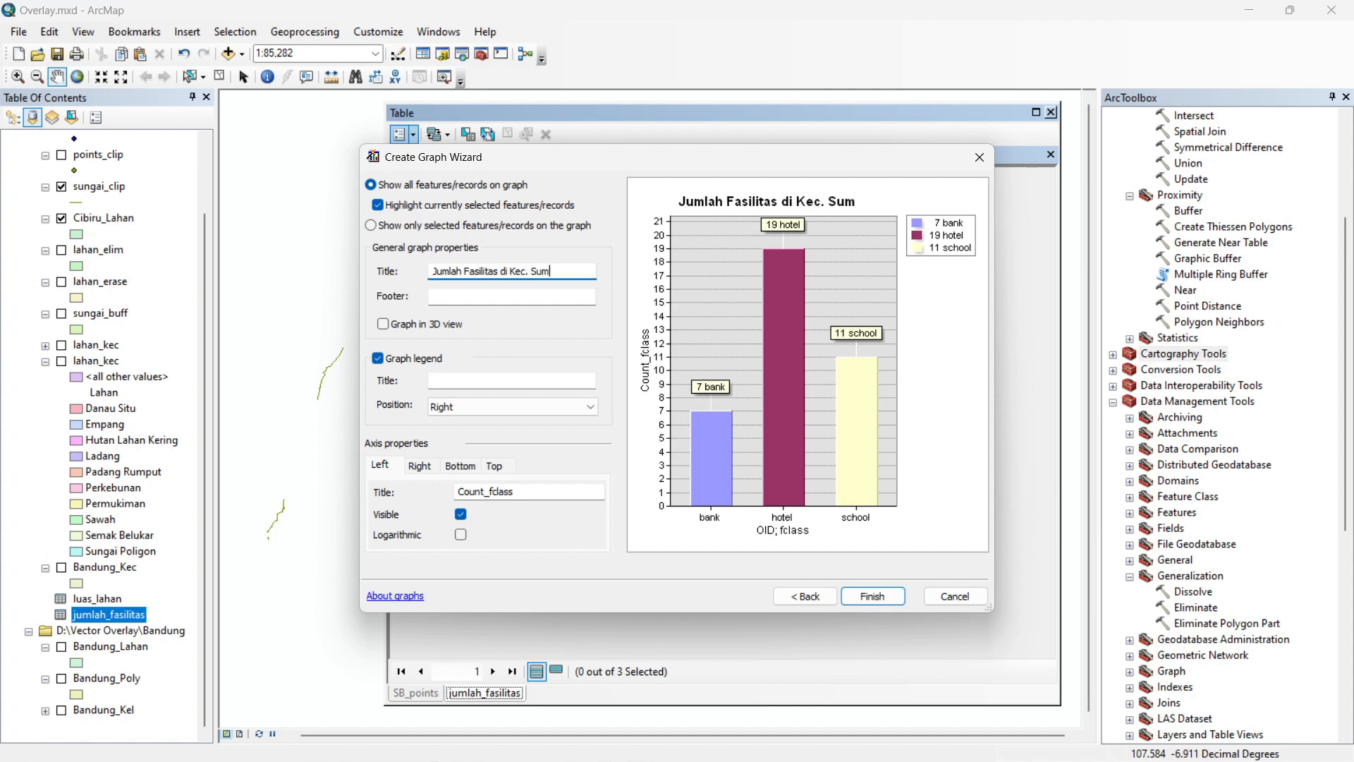
text(ur Bandung)
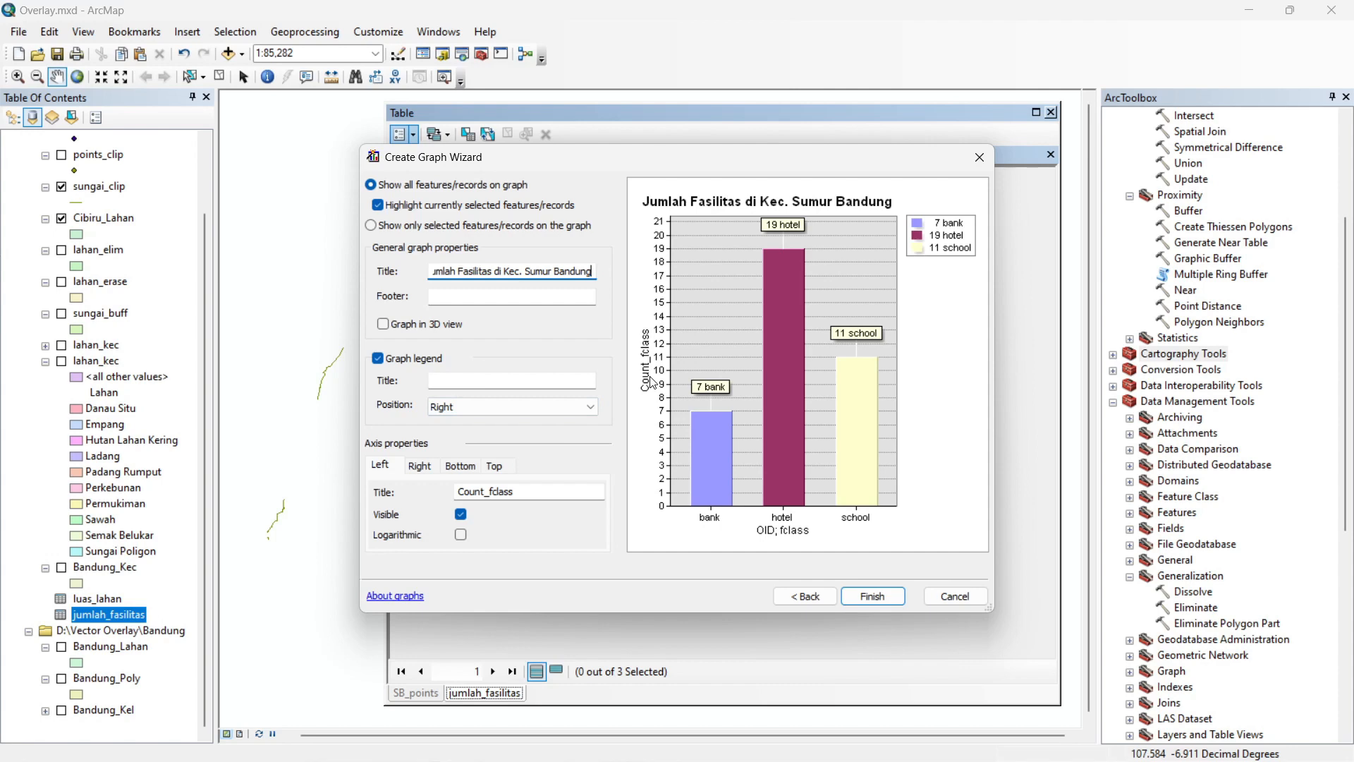
Title the left axis "Jumlah" and the bottom axis "Tipe Fasilitas", and finish the graph
click(543, 491)
text(J)
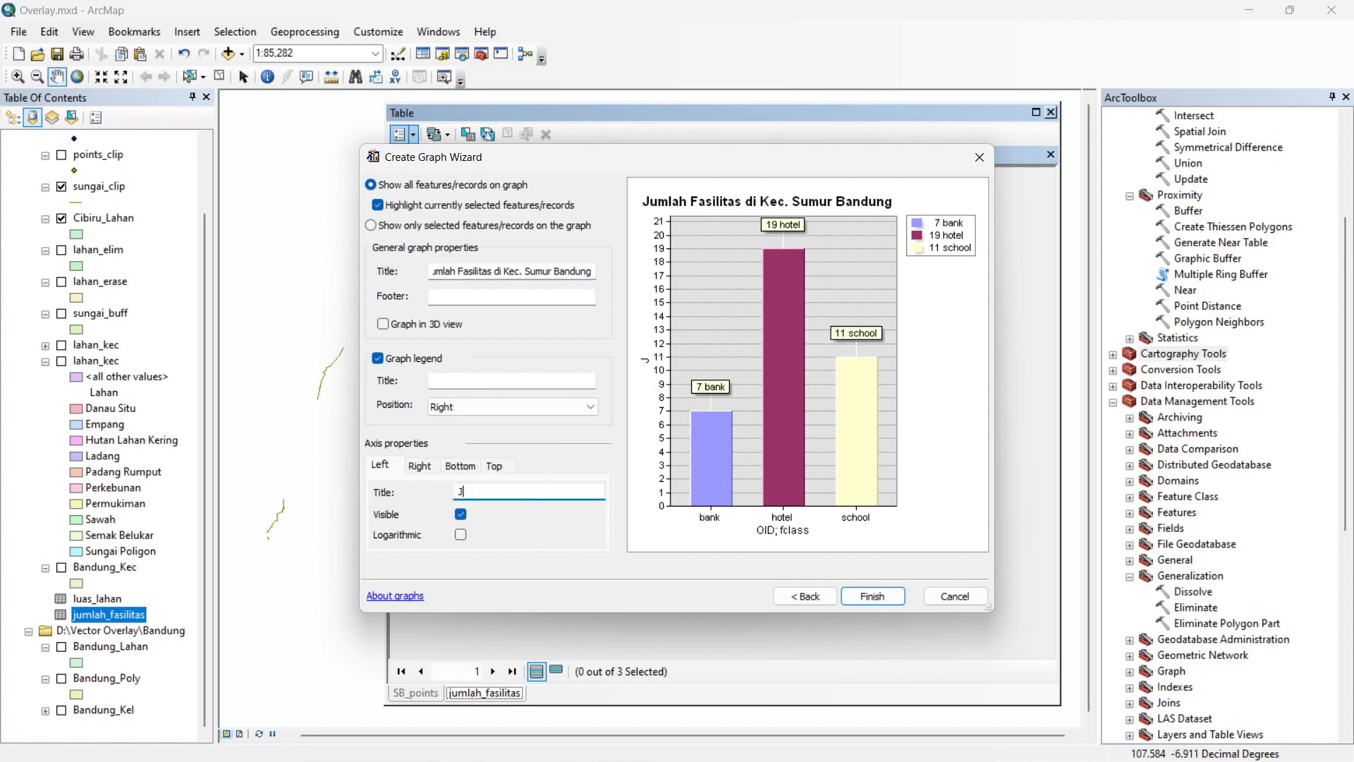
text(umlah)
click(462, 467)
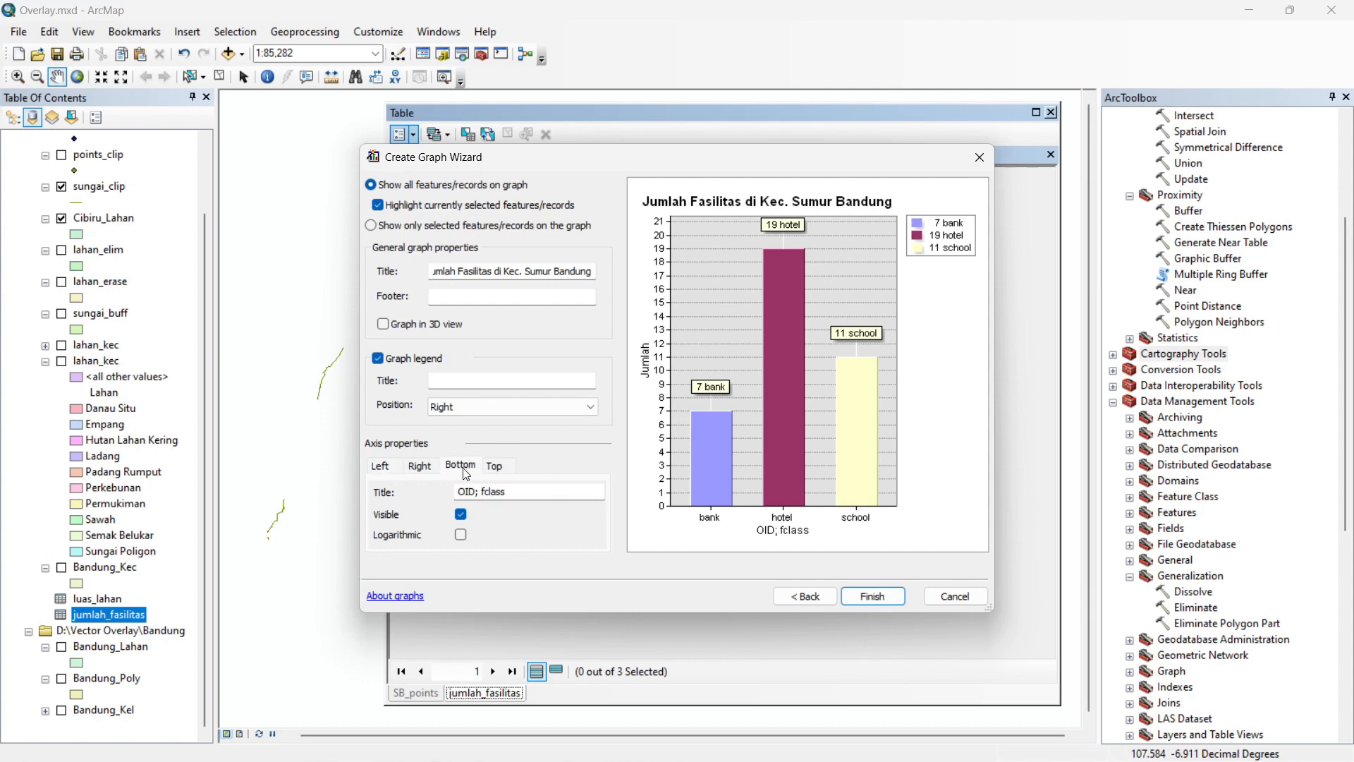
drag(526, 494, 457, 495)
text(Tipe )
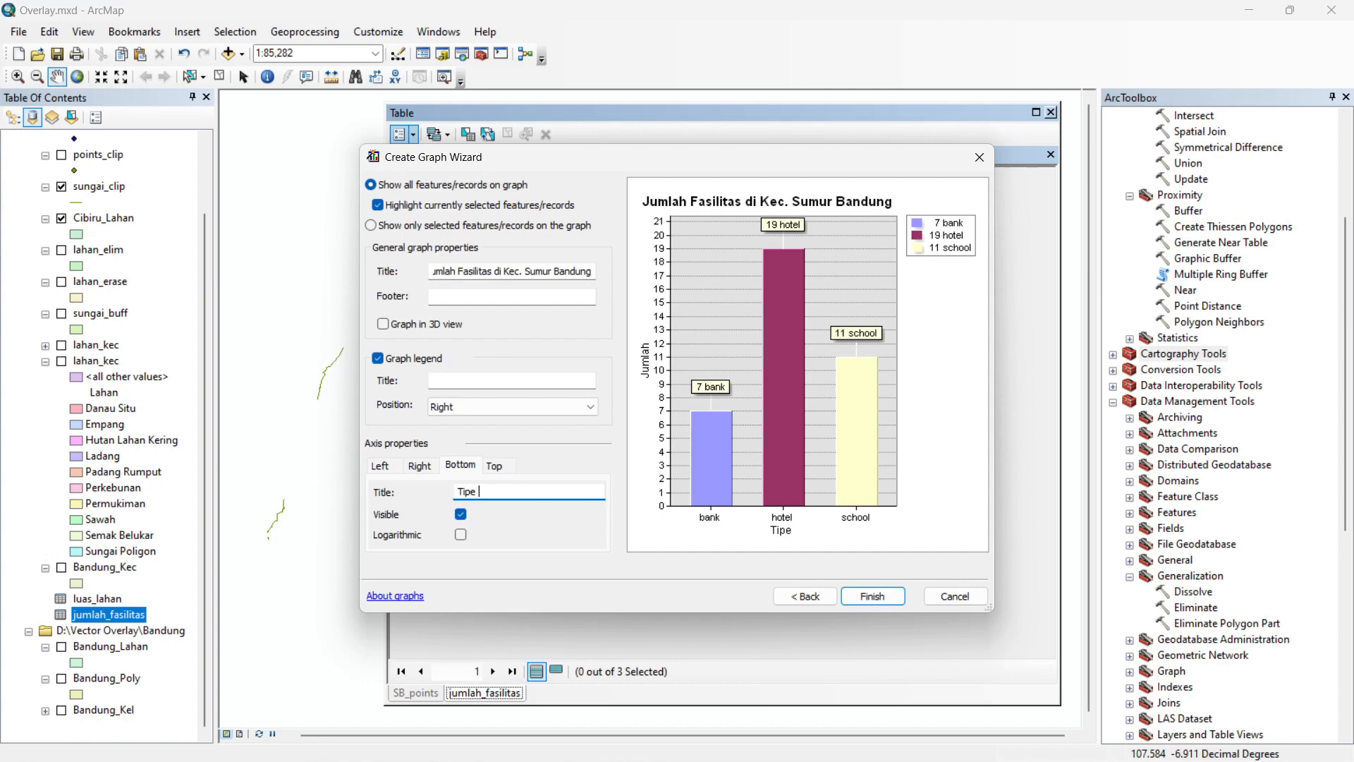
text(Fasilitas)
click(890, 604)
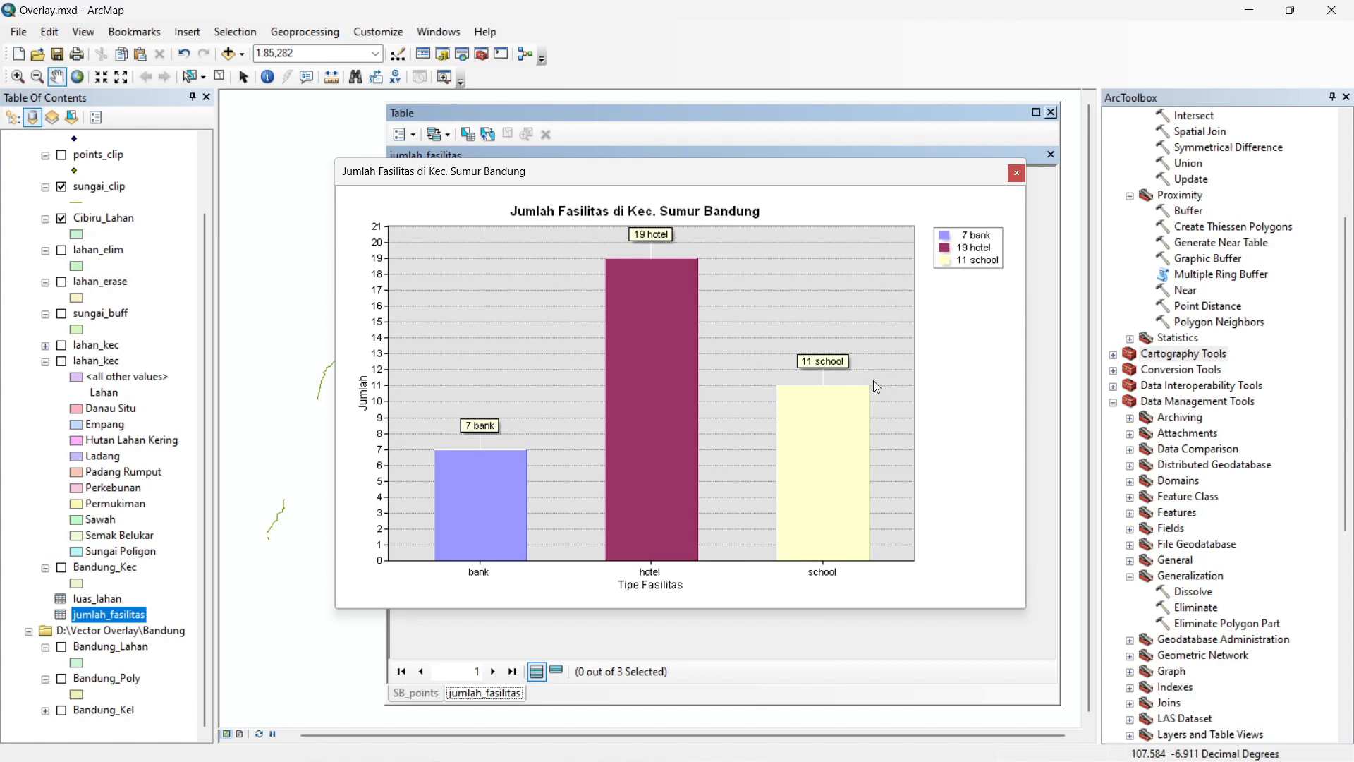
Save the facilities graph as "Jumlah Fasilitas di Kec.grf" in the Vector Overlay folder
right_click(939, 353)
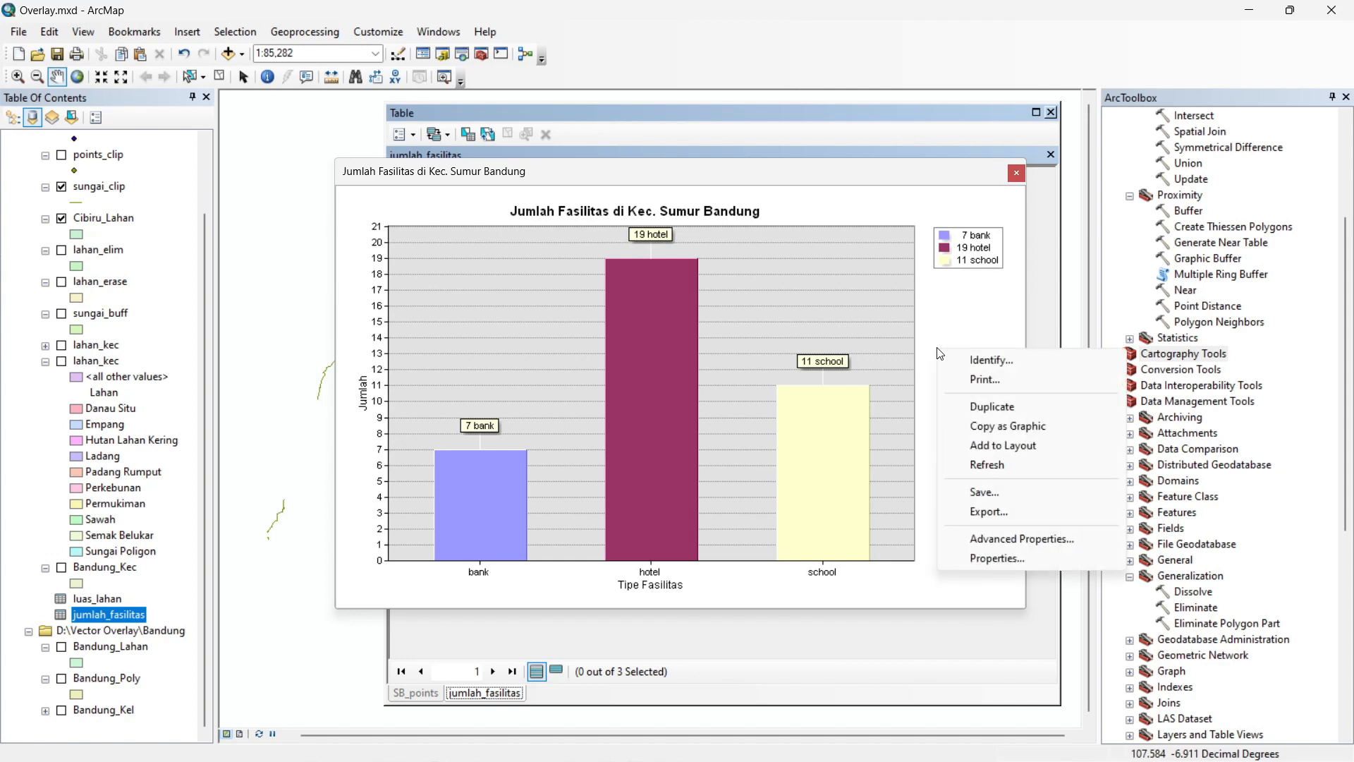
click(1008, 493)
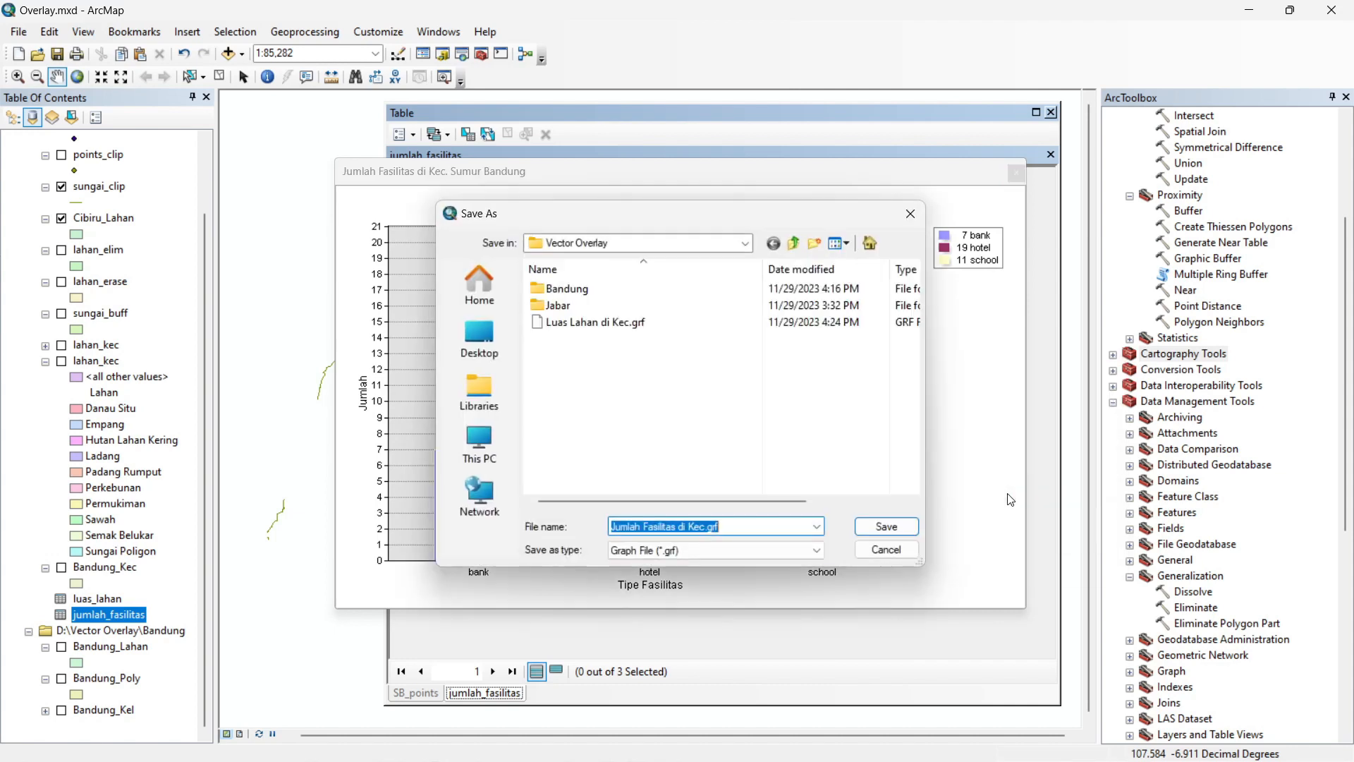
click(742, 525)
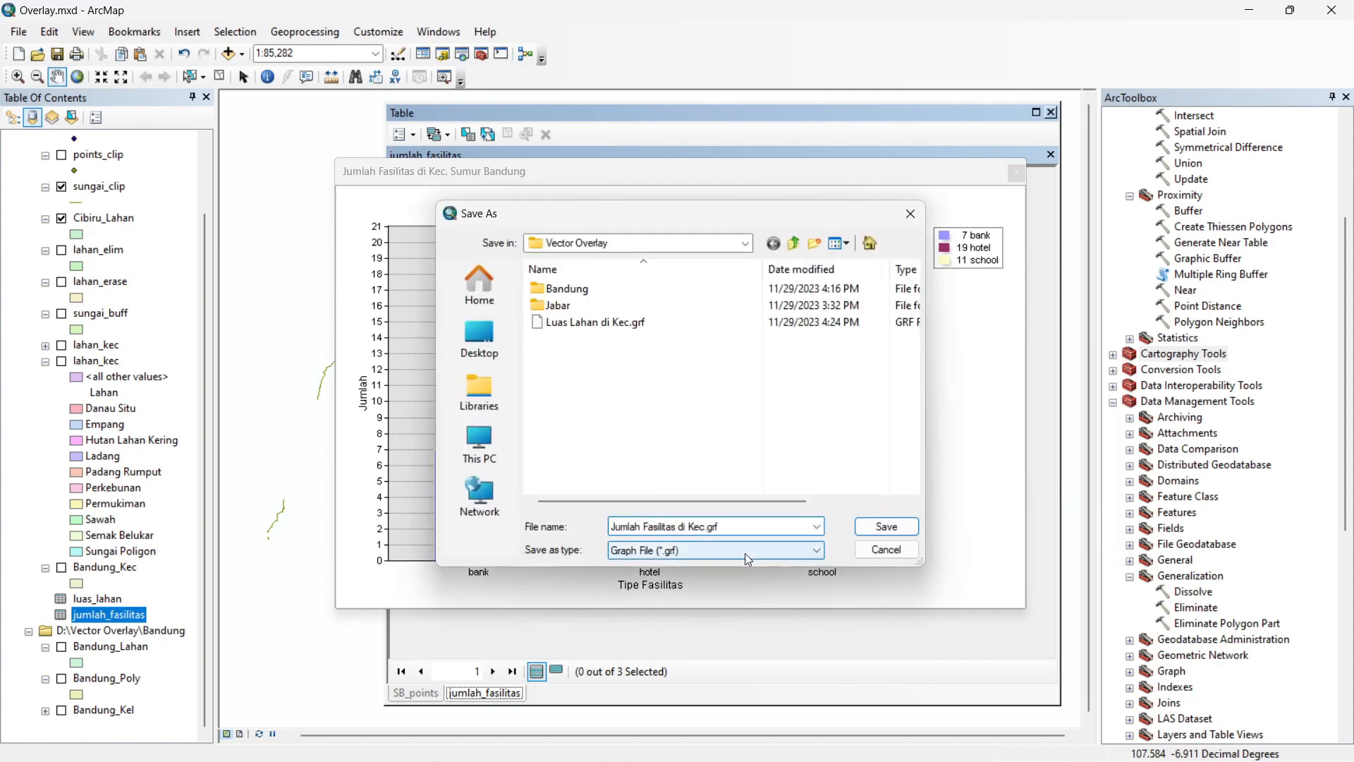
click(886, 531)
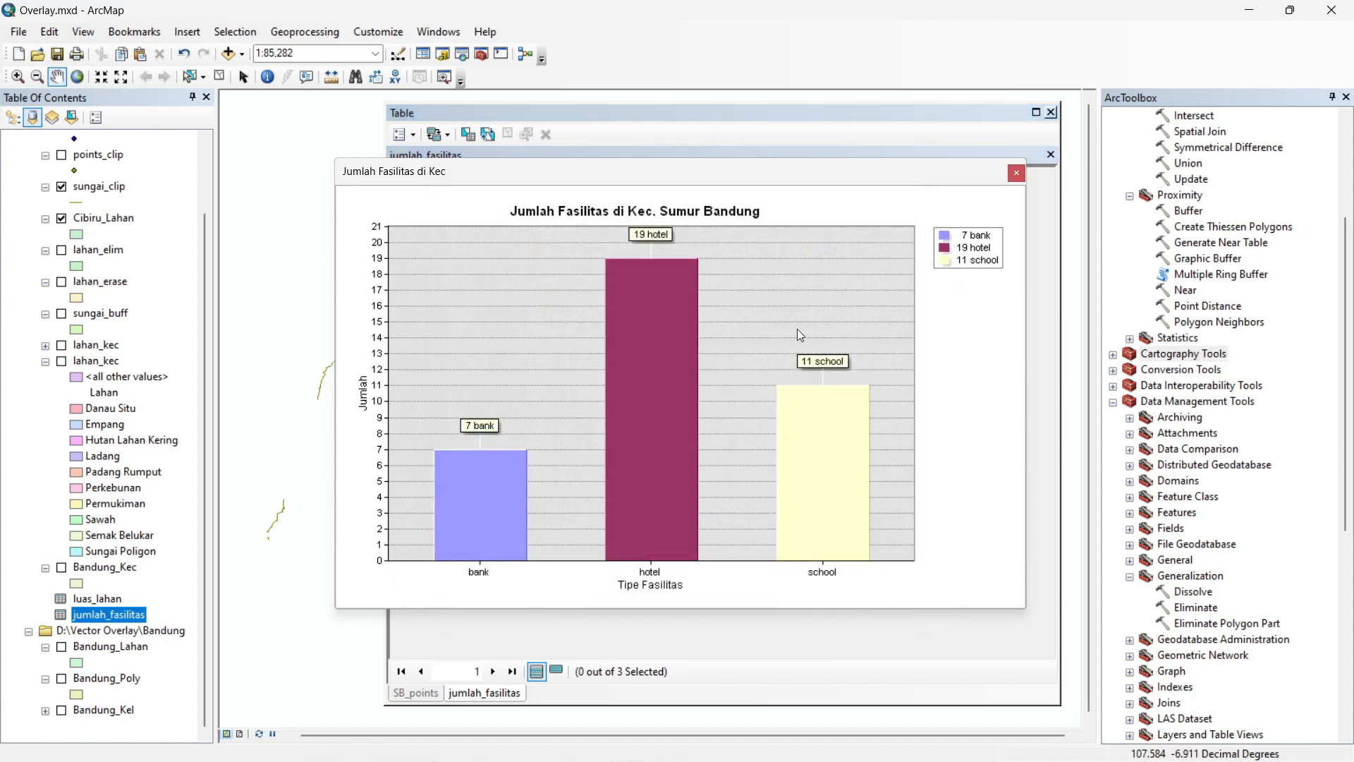
Export the facilities graph as a PNG picture named jumlah_fasilitas in the Vector Overlay folder
right_click(926, 342)
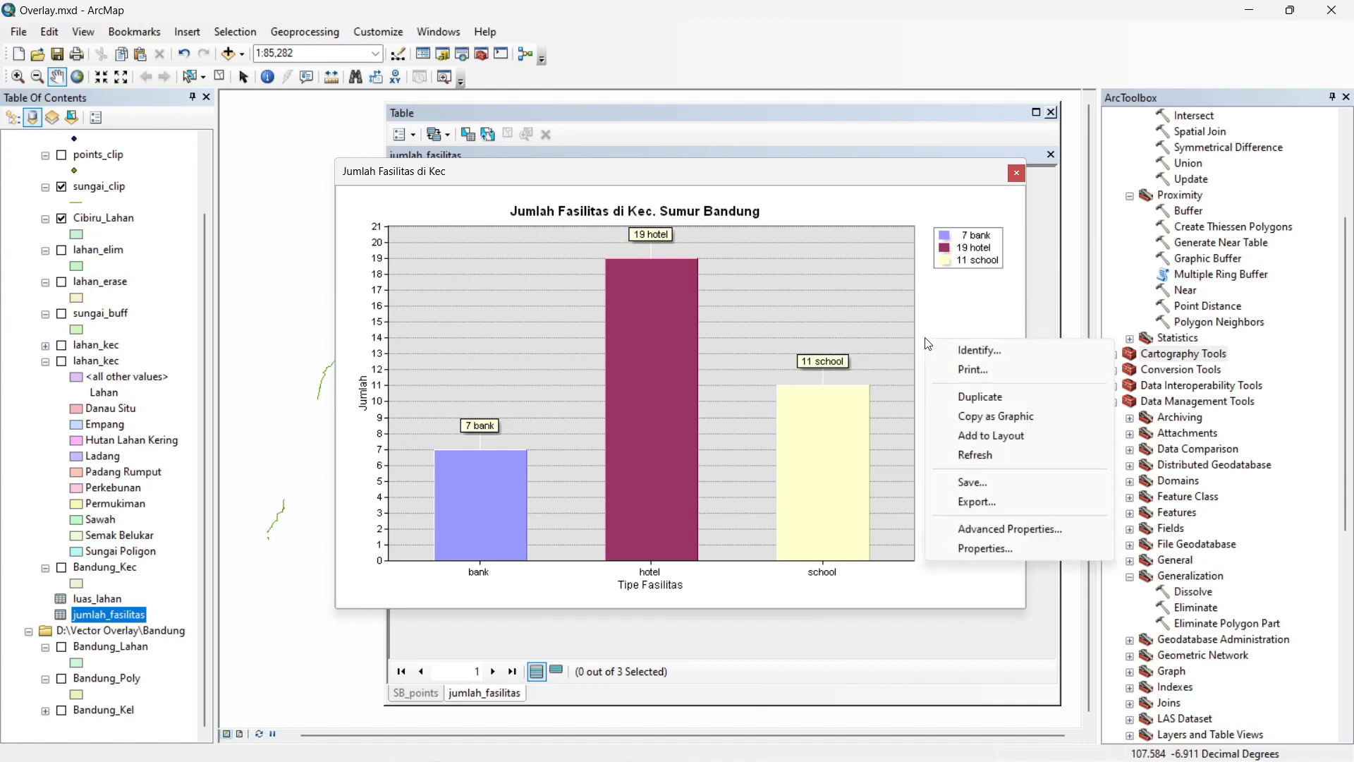
click(1004, 500)
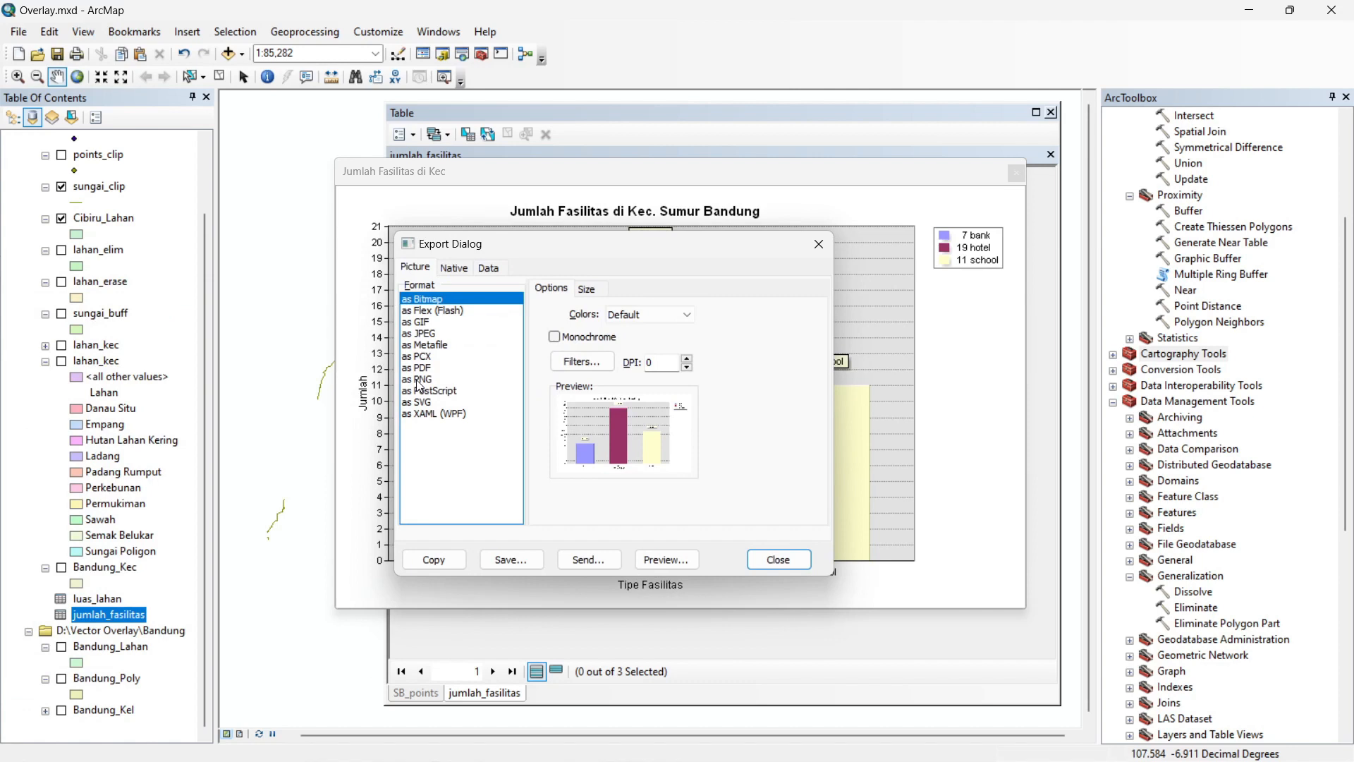
click(419, 381)
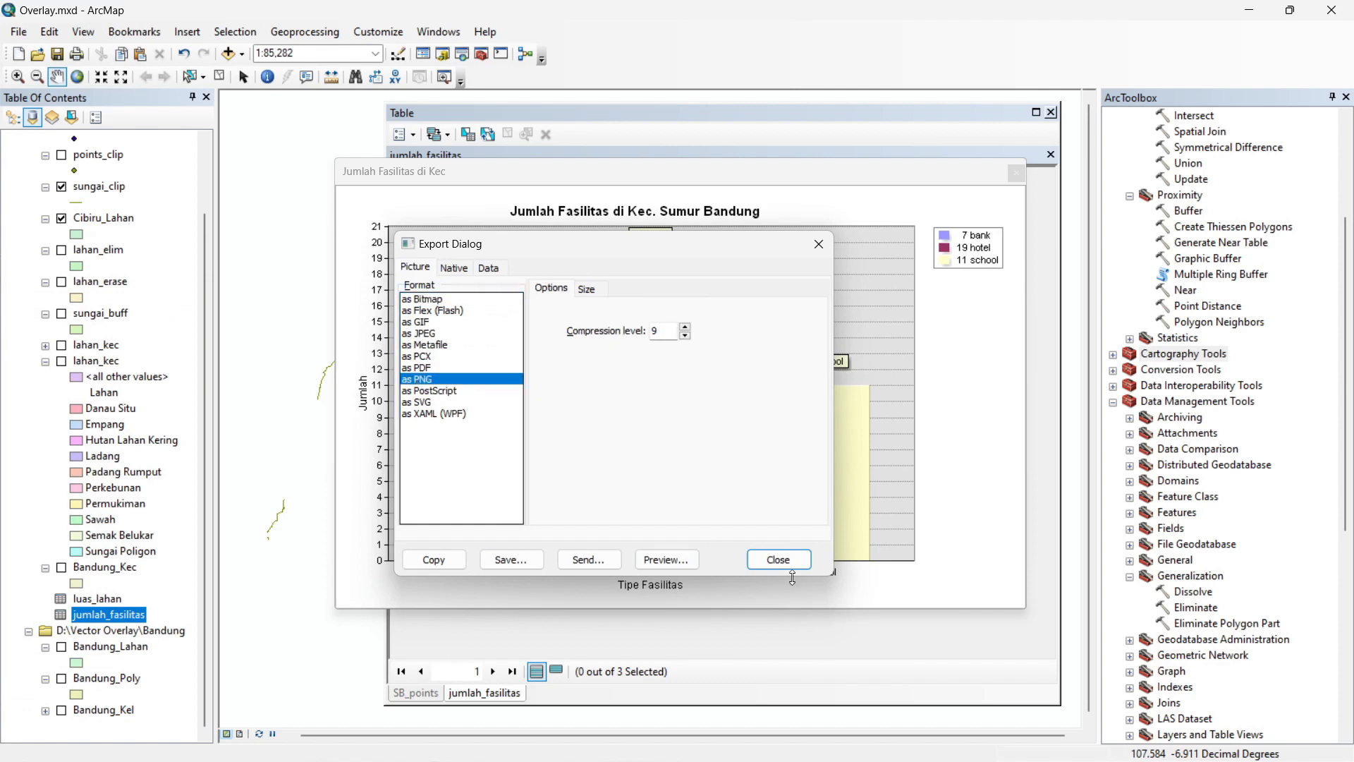
click(508, 559)
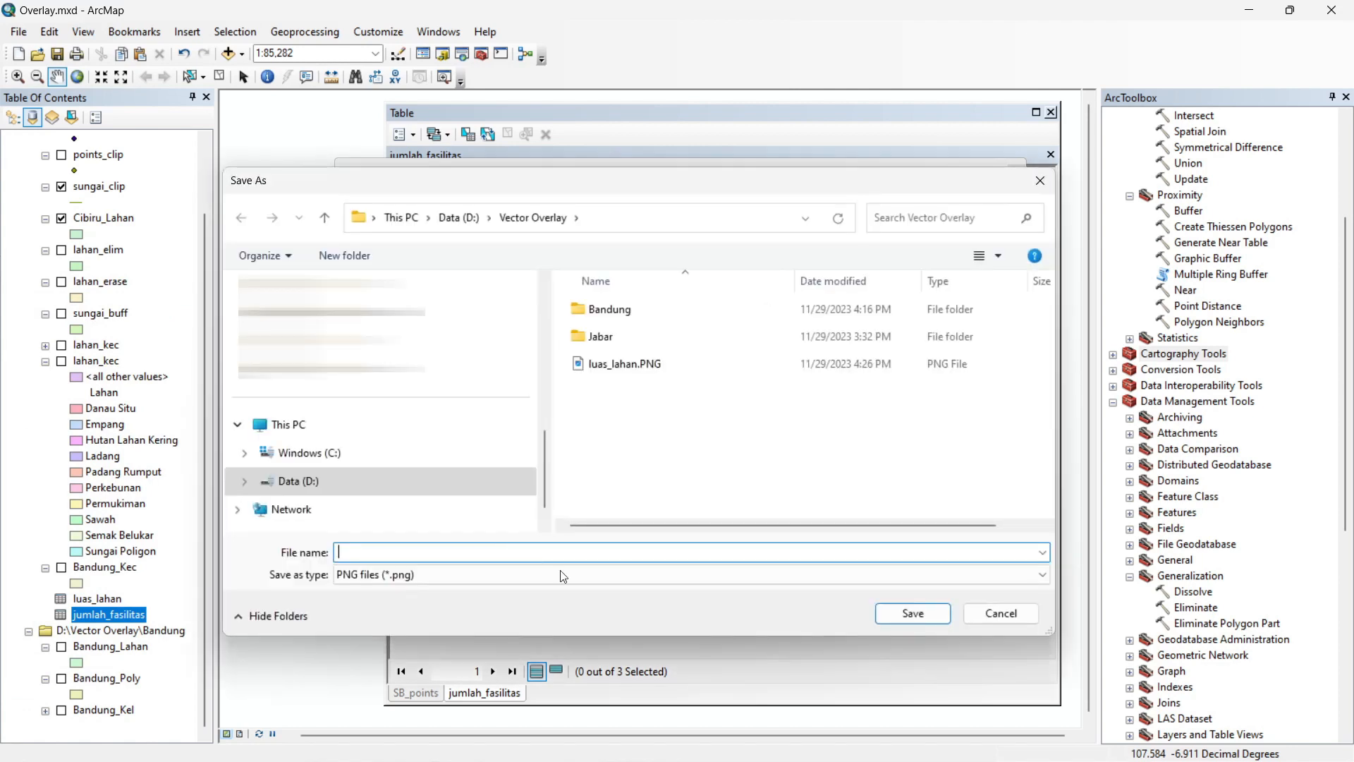
text(jumlah)
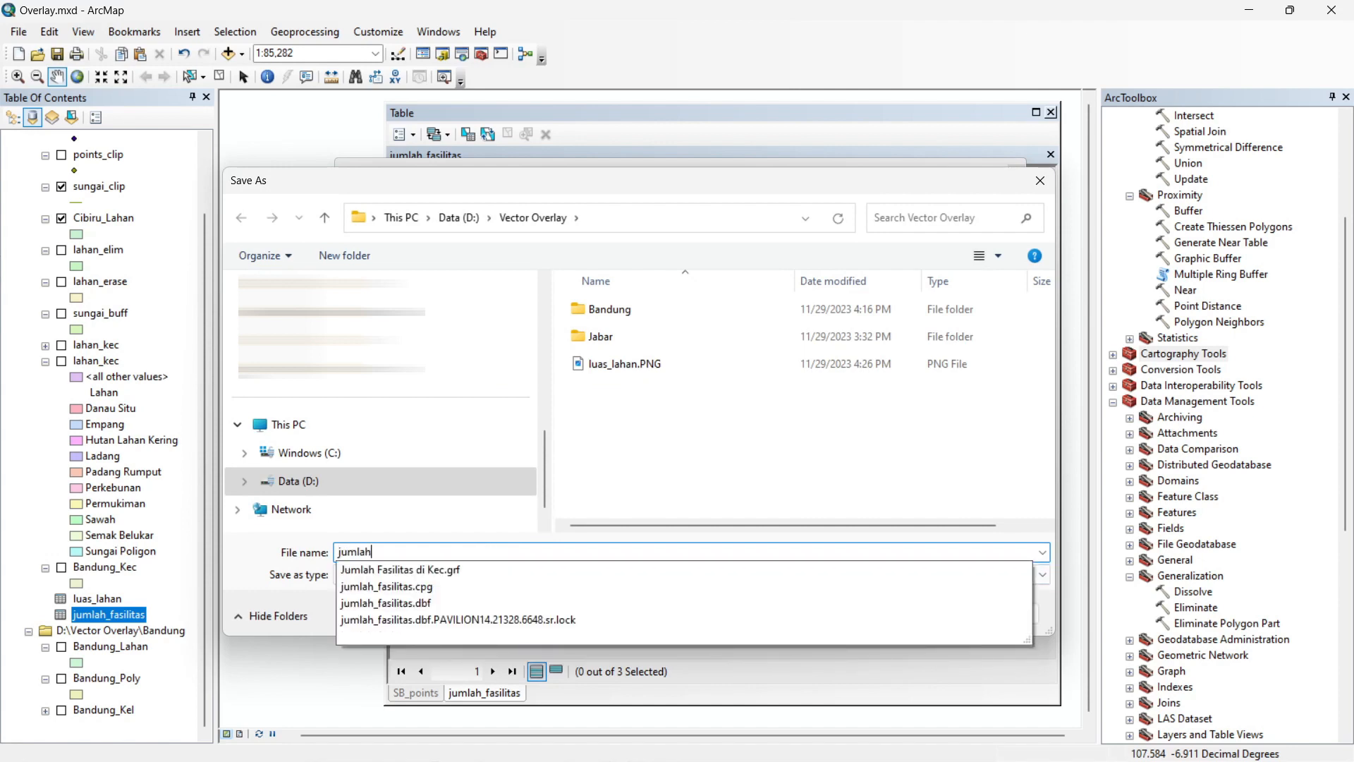
text(_fasilitas)
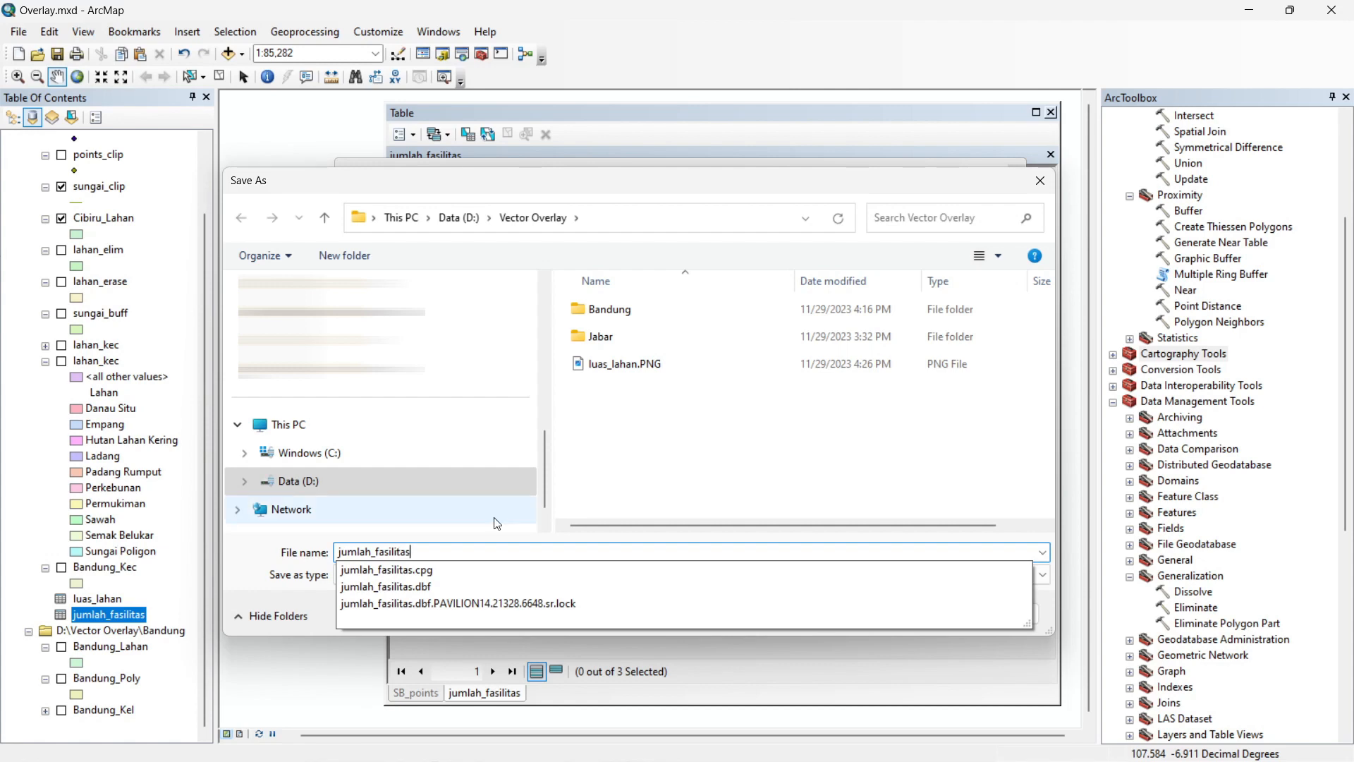
click(249, 557)
click(910, 611)
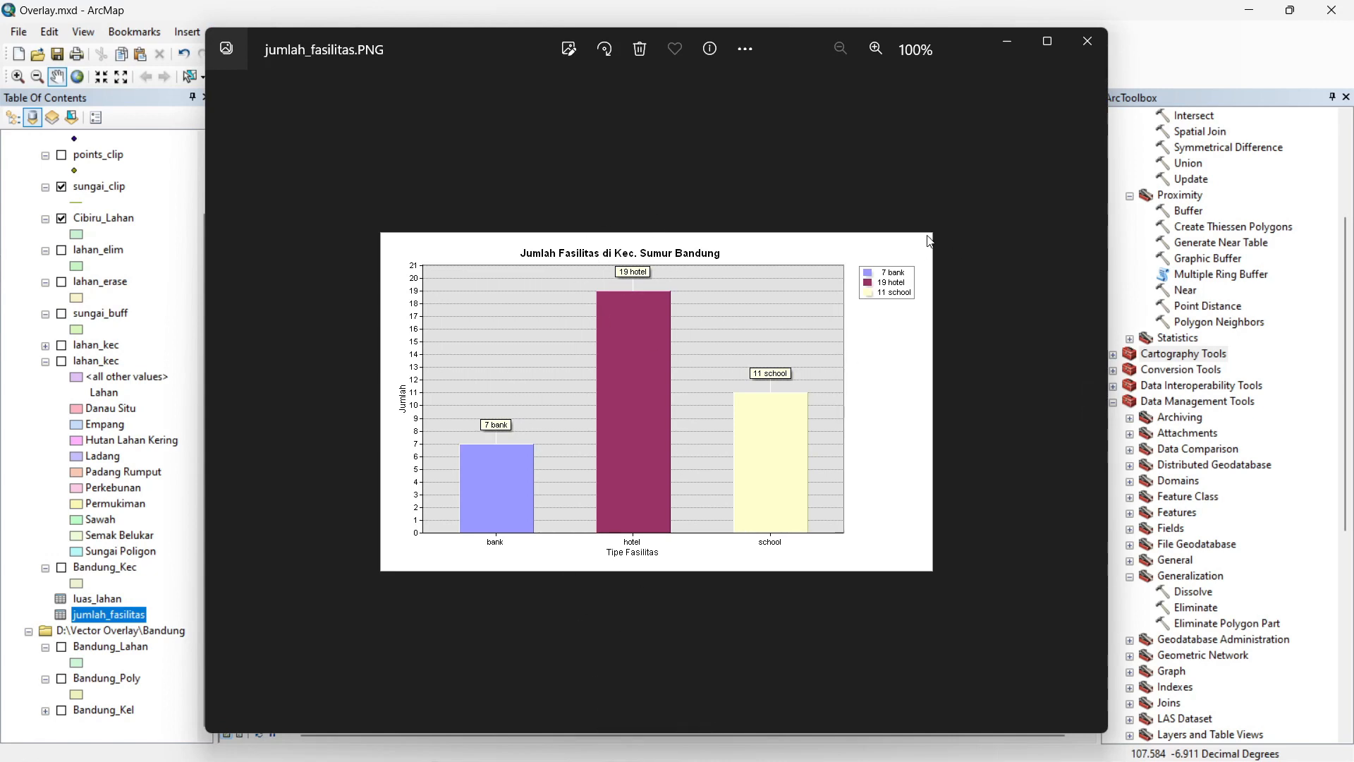
Close the exported picture, the export dialog, the graph window and the attribute table
click(1086, 44)
click(784, 557)
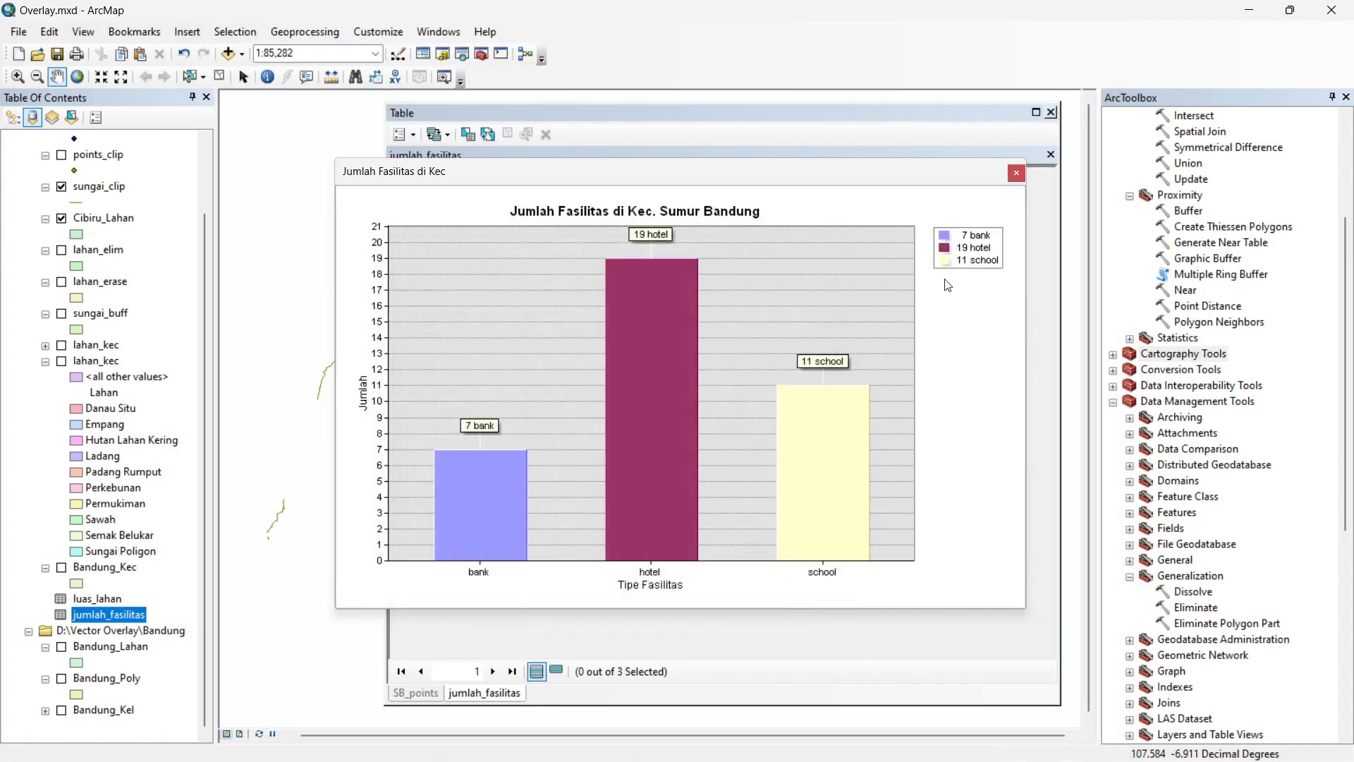
click(1017, 174)
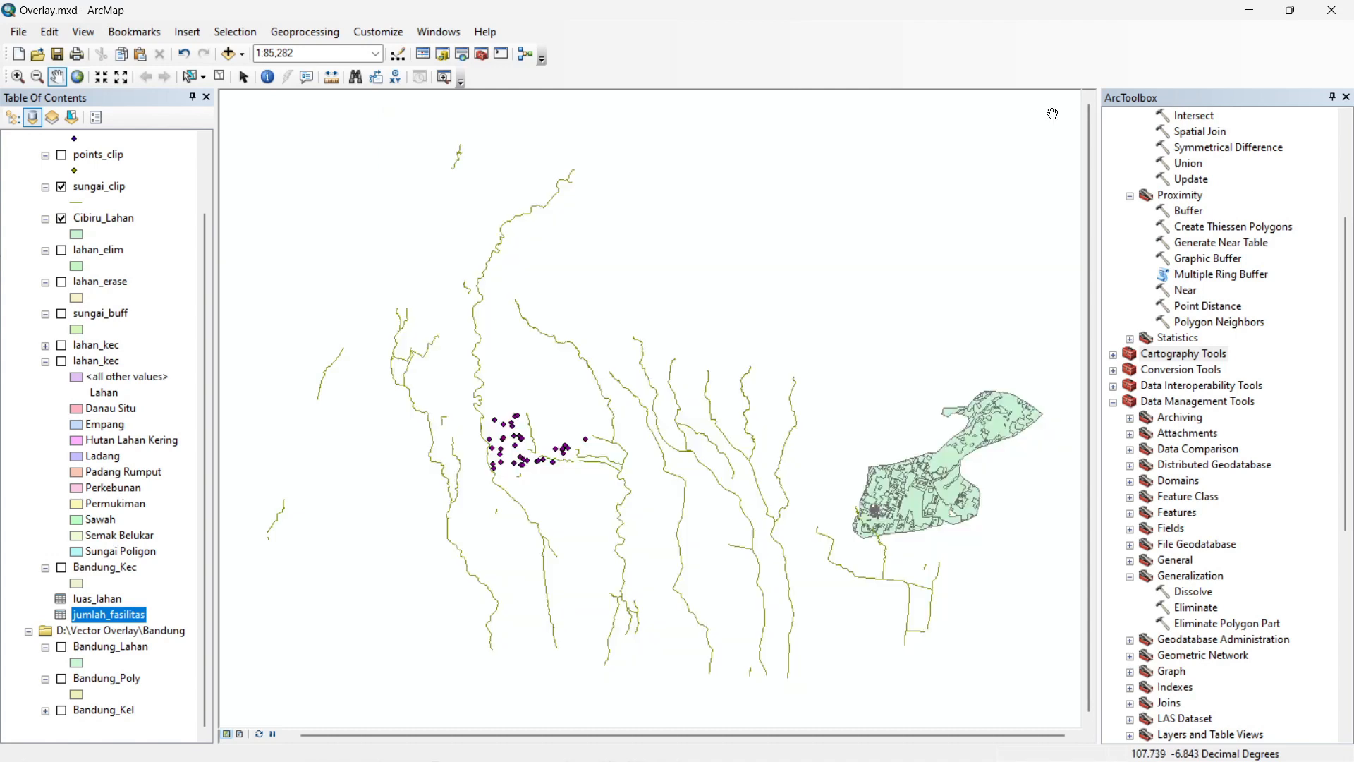
click(1051, 113)
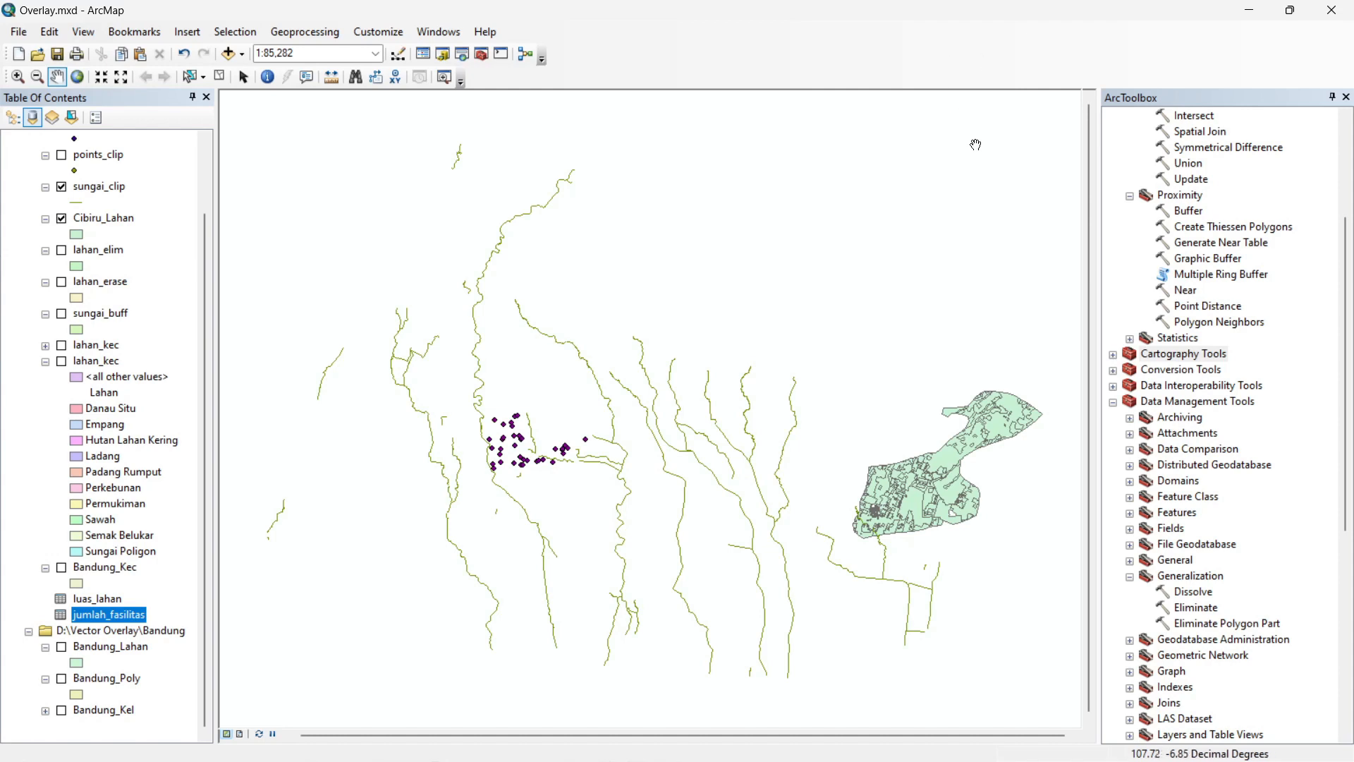
Reopen the graphs Luas Lahan di Kec and Jumlah Fasilitas di Kec from the map document and place the windows so both are visible
click(83, 31)
mouse_move(155, 92)
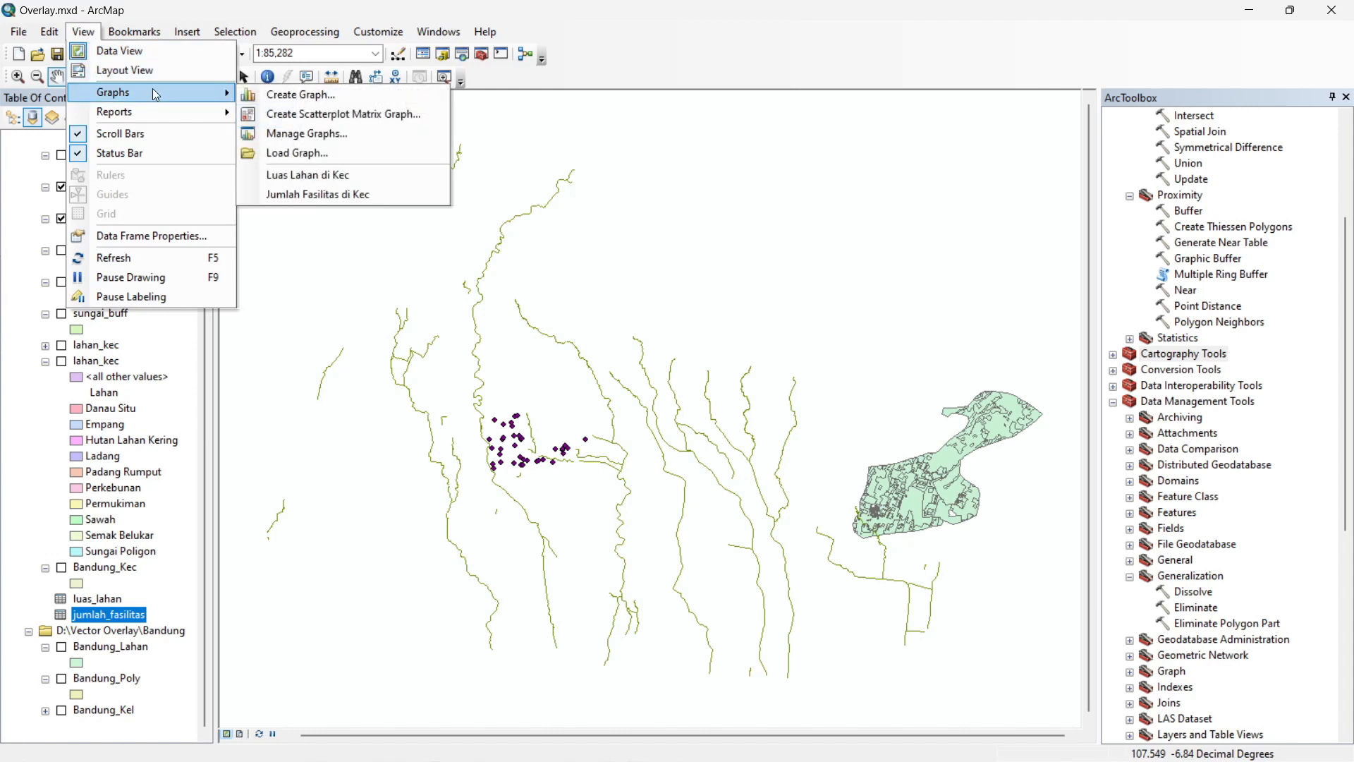
click(385, 178)
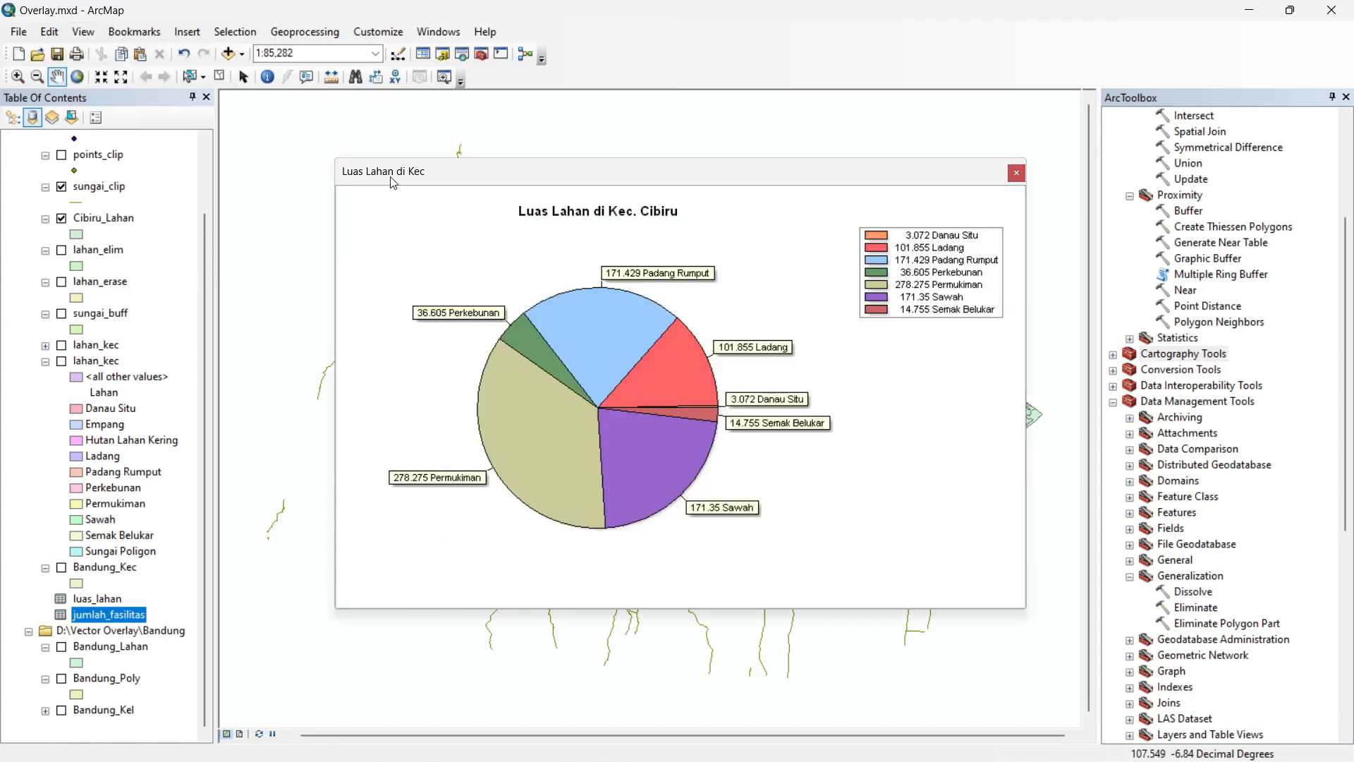
click(83, 32)
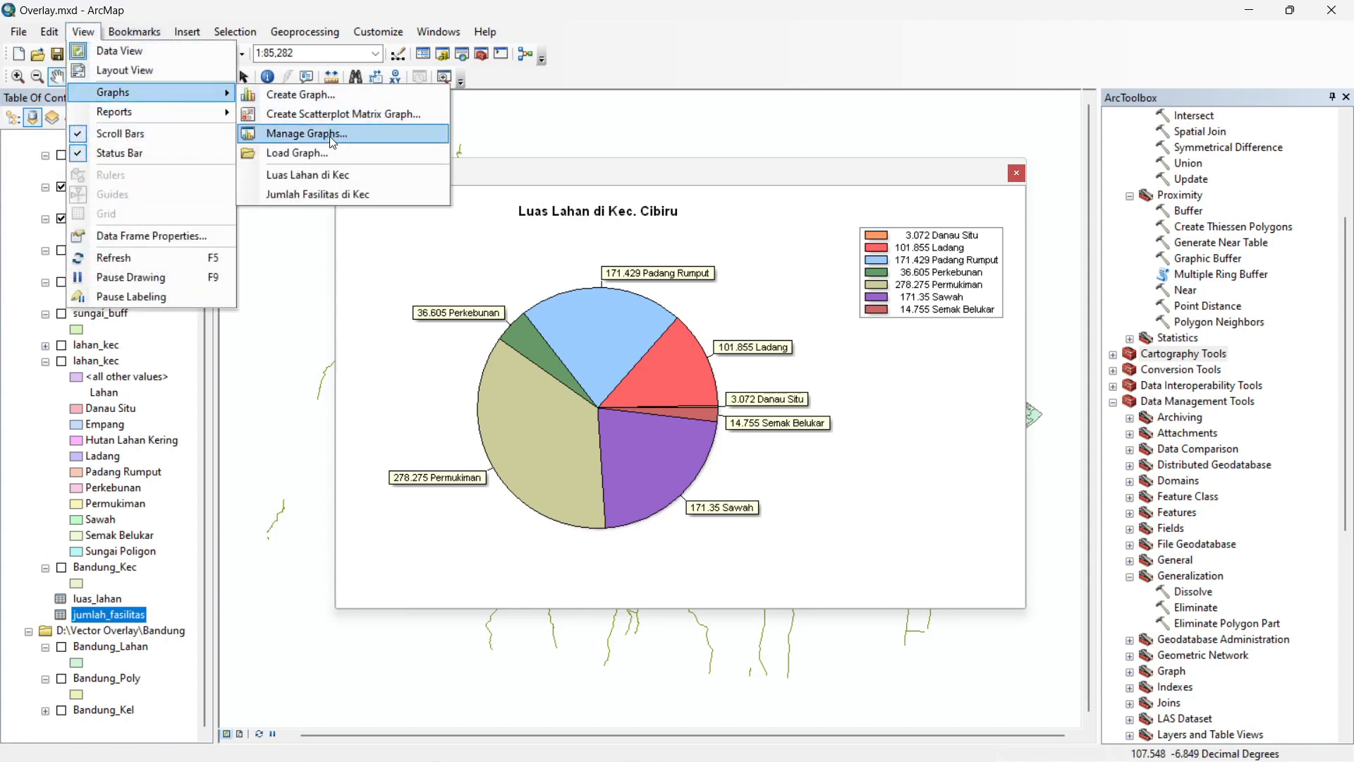
click(344, 194)
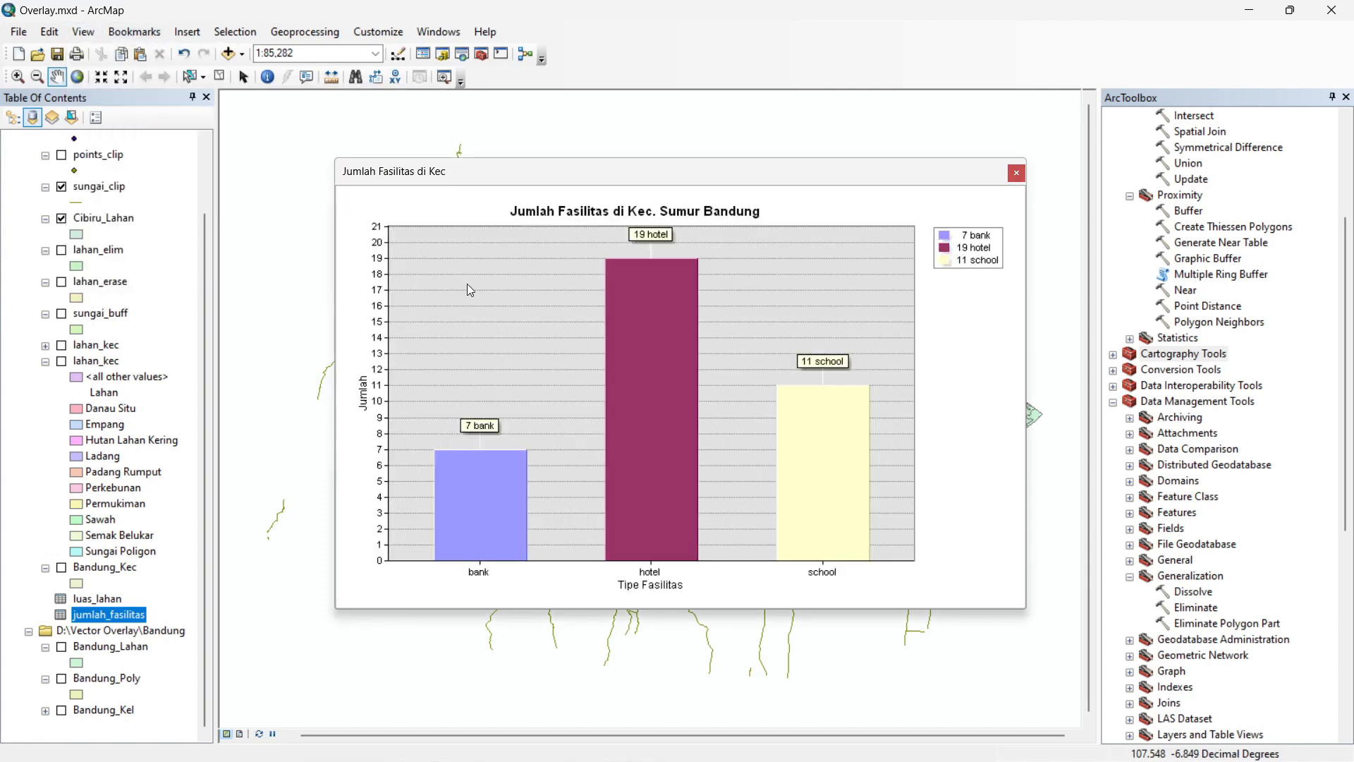
drag(433, 181, 407, 177)
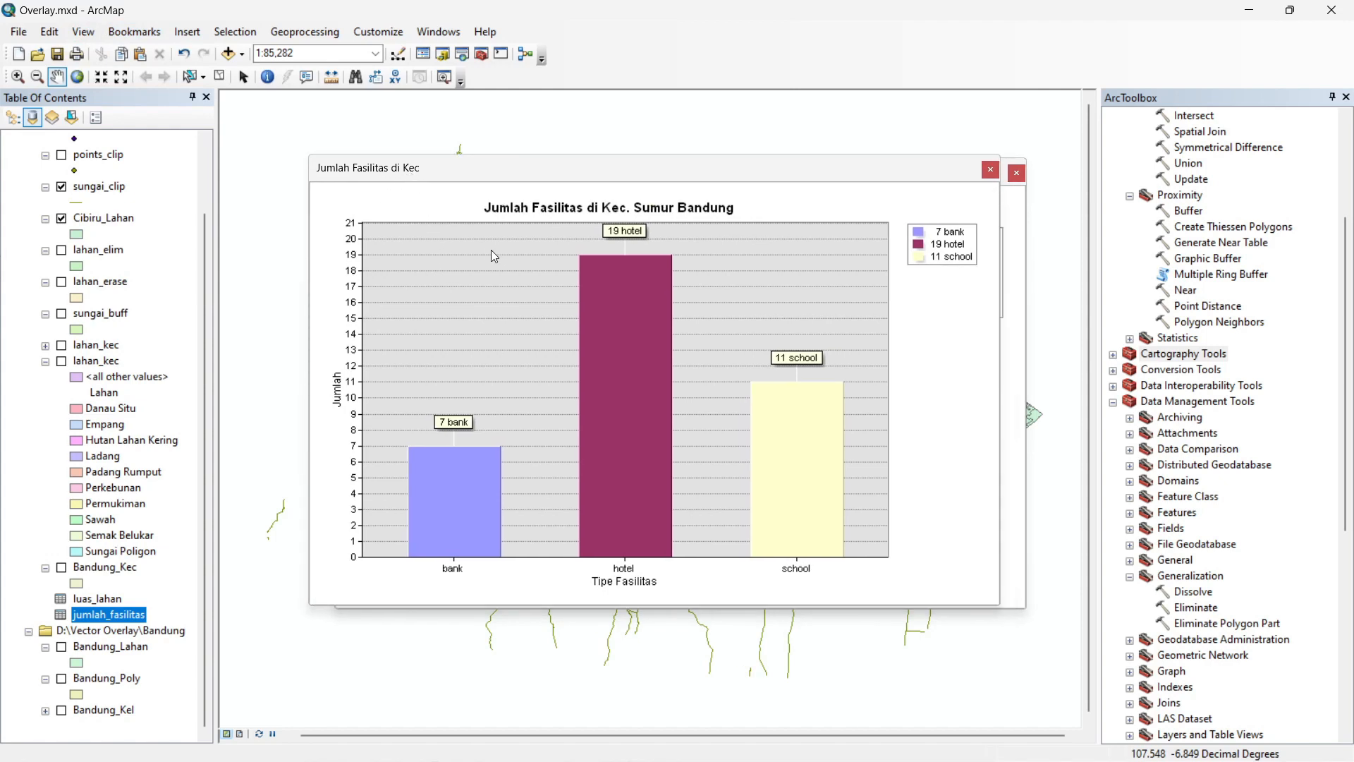
Review the series and appearance properties of the Jumlah Fasilitas di Kec graph, and close both graph windows
double_click(475, 312)
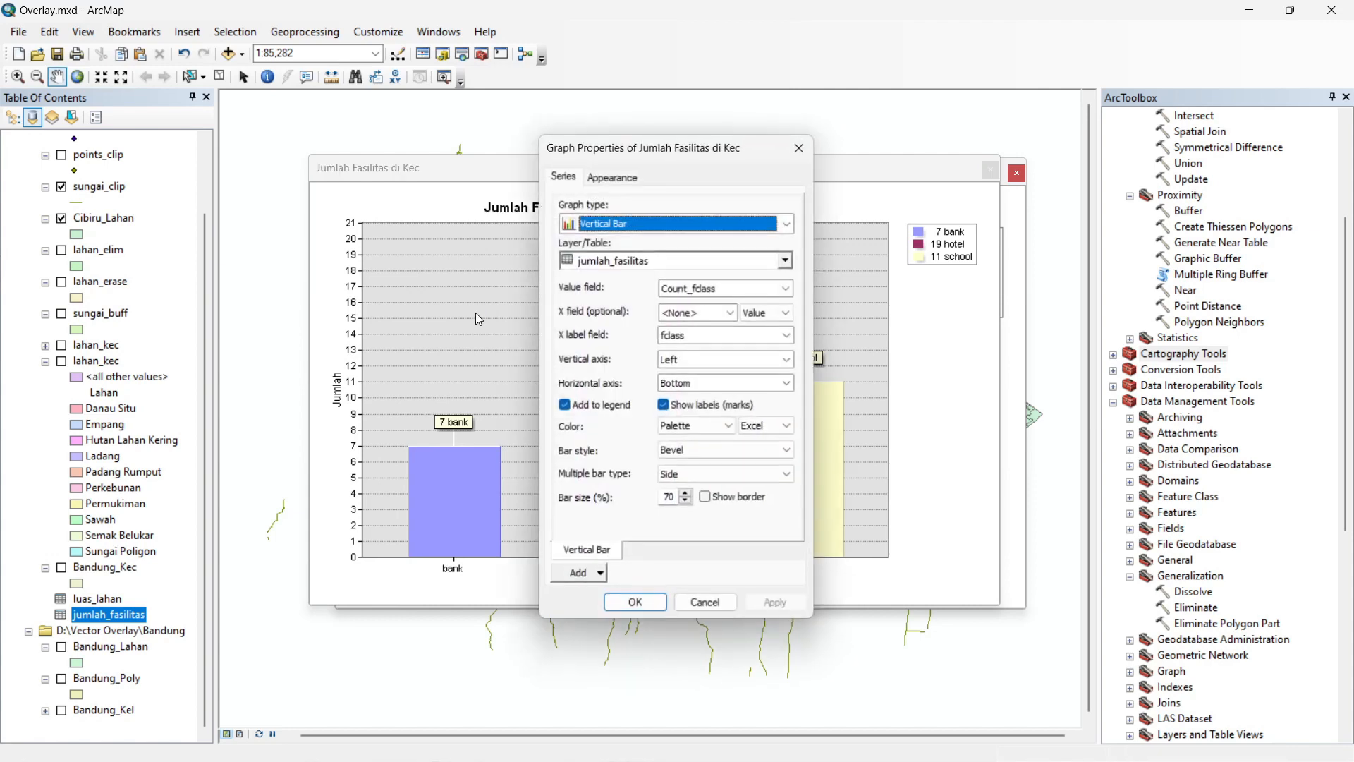
click(611, 174)
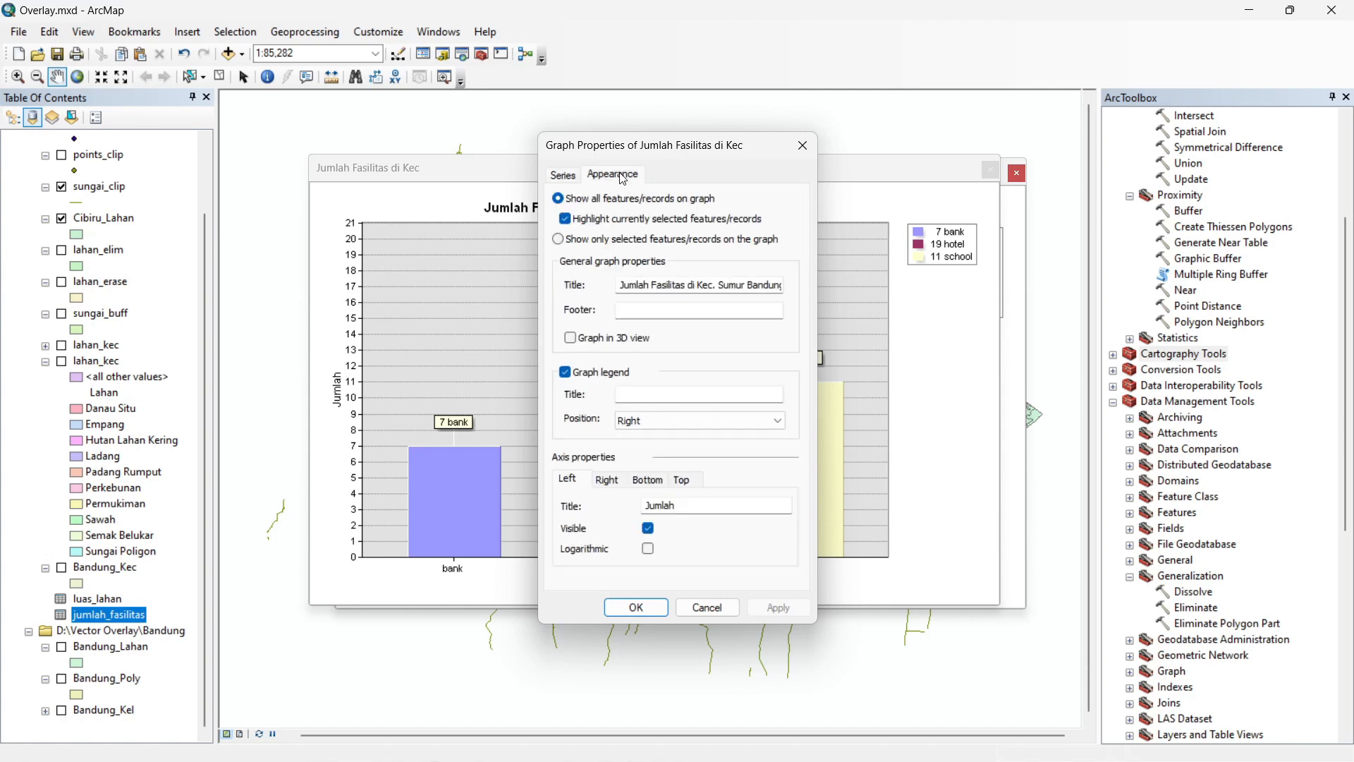
click(566, 182)
click(603, 181)
click(565, 179)
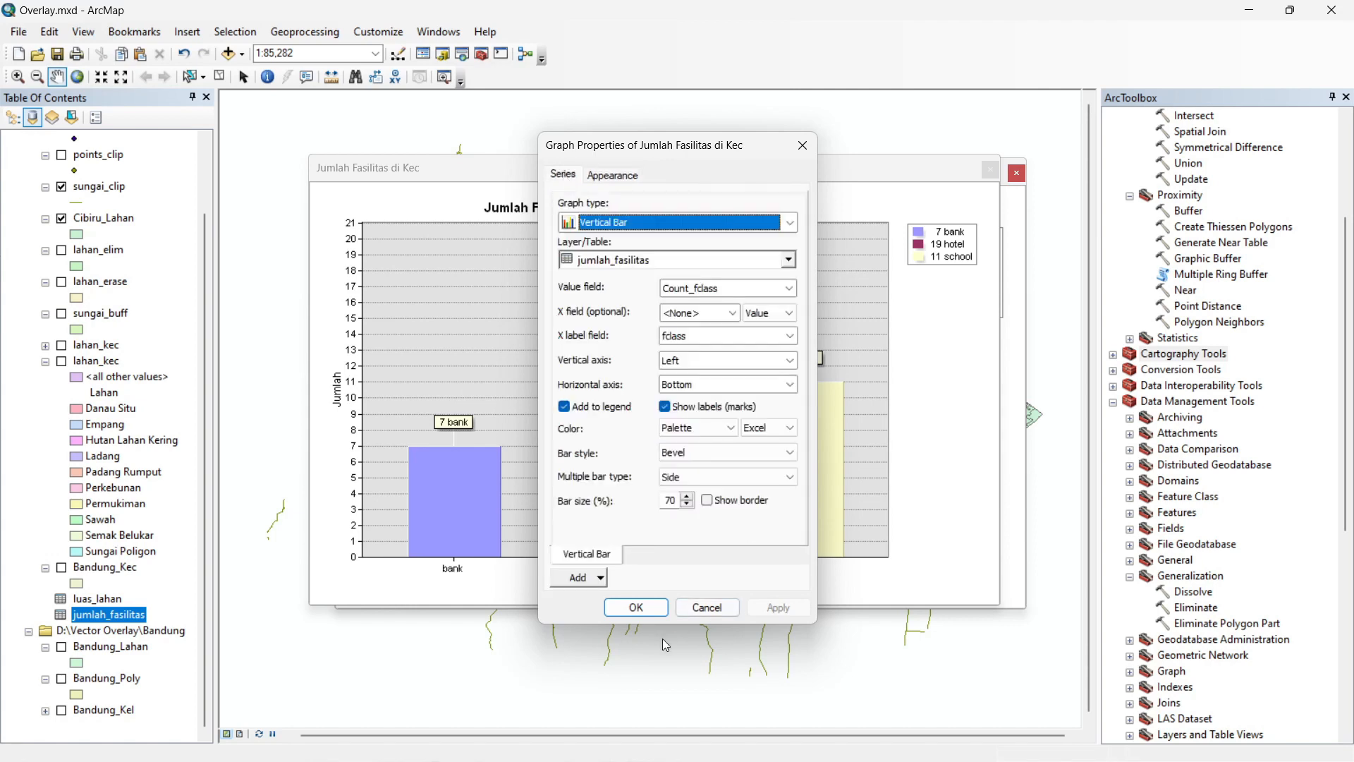
click(615, 608)
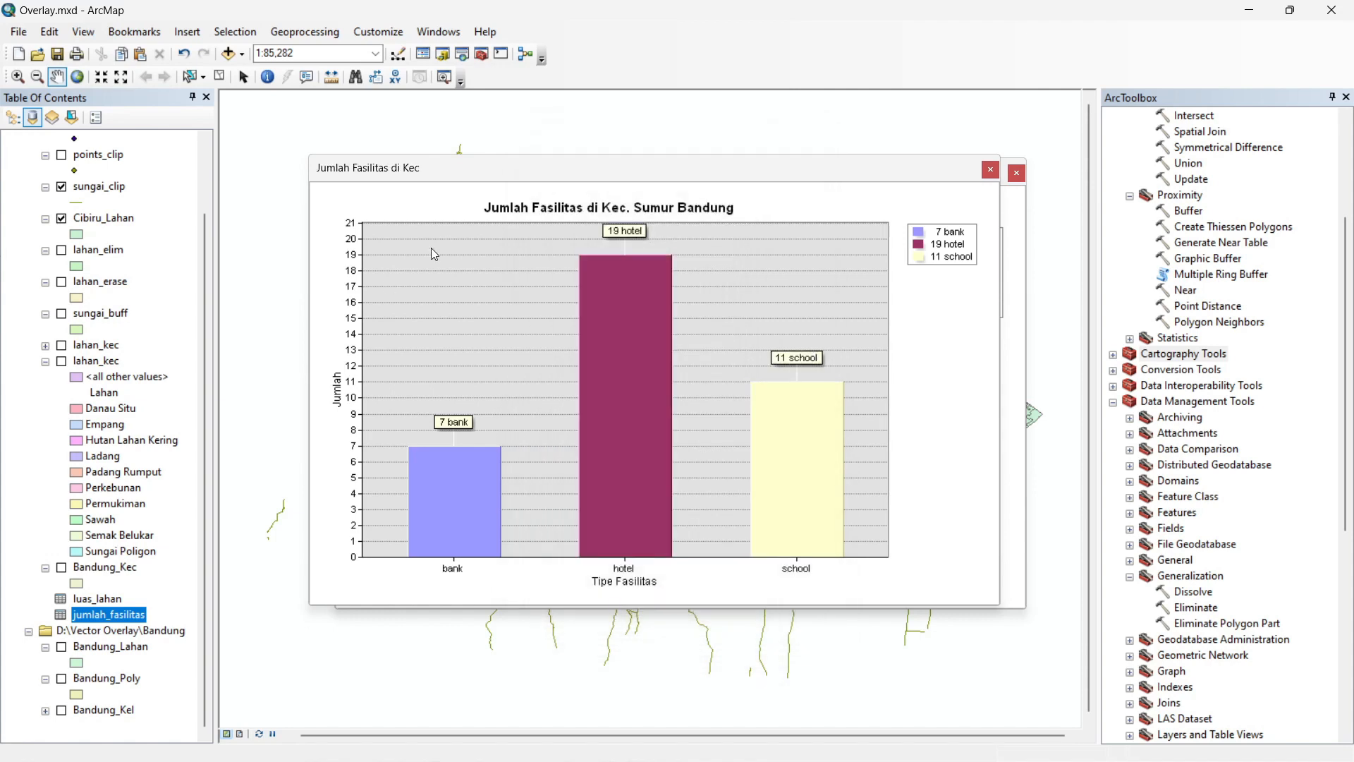
click(985, 173)
click(1017, 174)
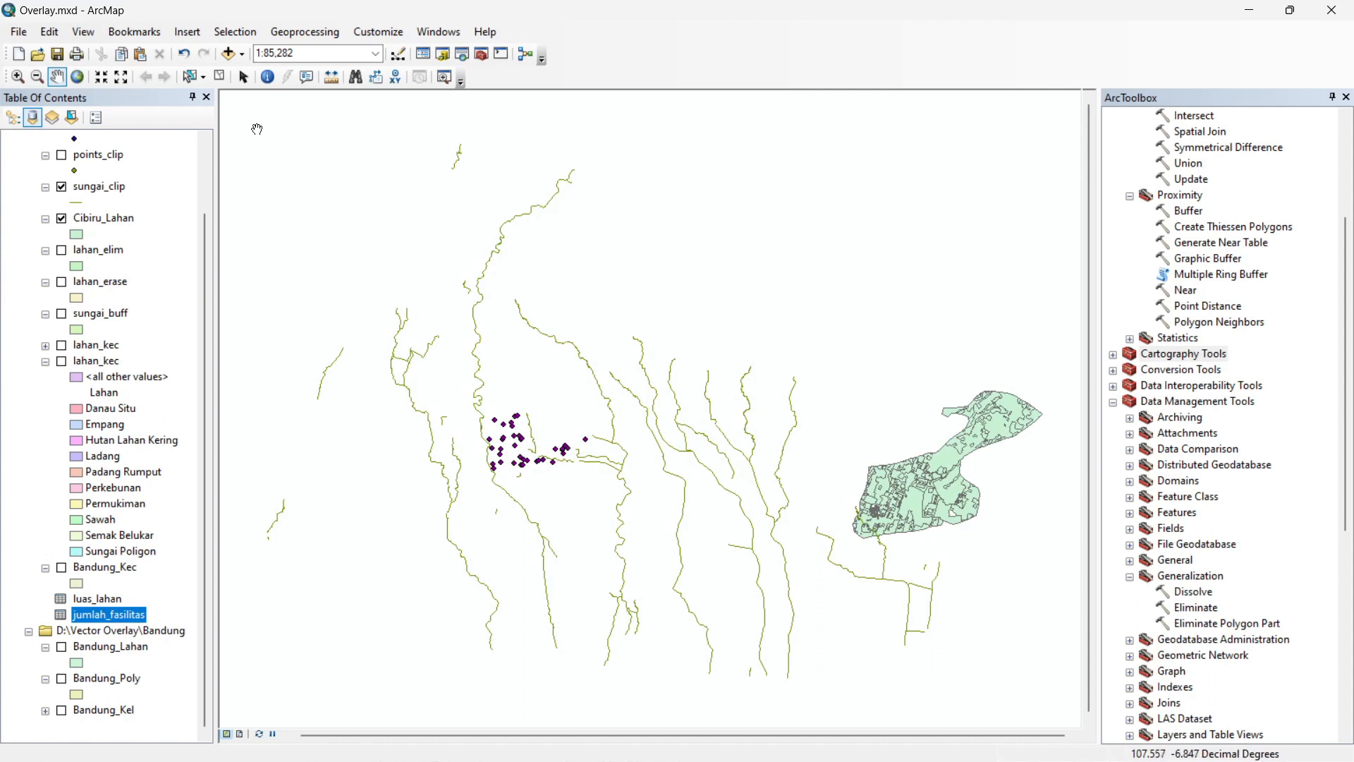
Examine the document's graphs in the Graph Manager as a floating window with a widened Name column, and close it
click(92, 37)
mouse_move(145, 94)
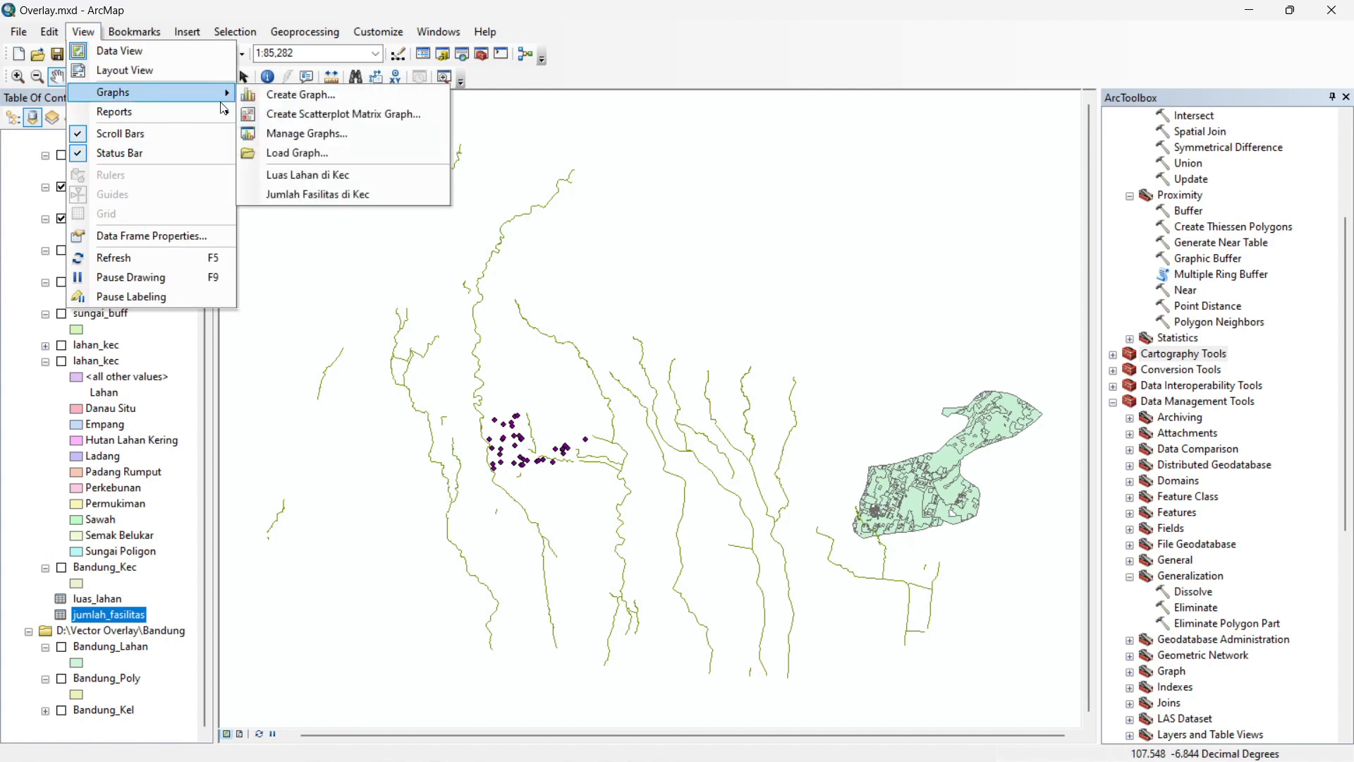
click(381, 135)
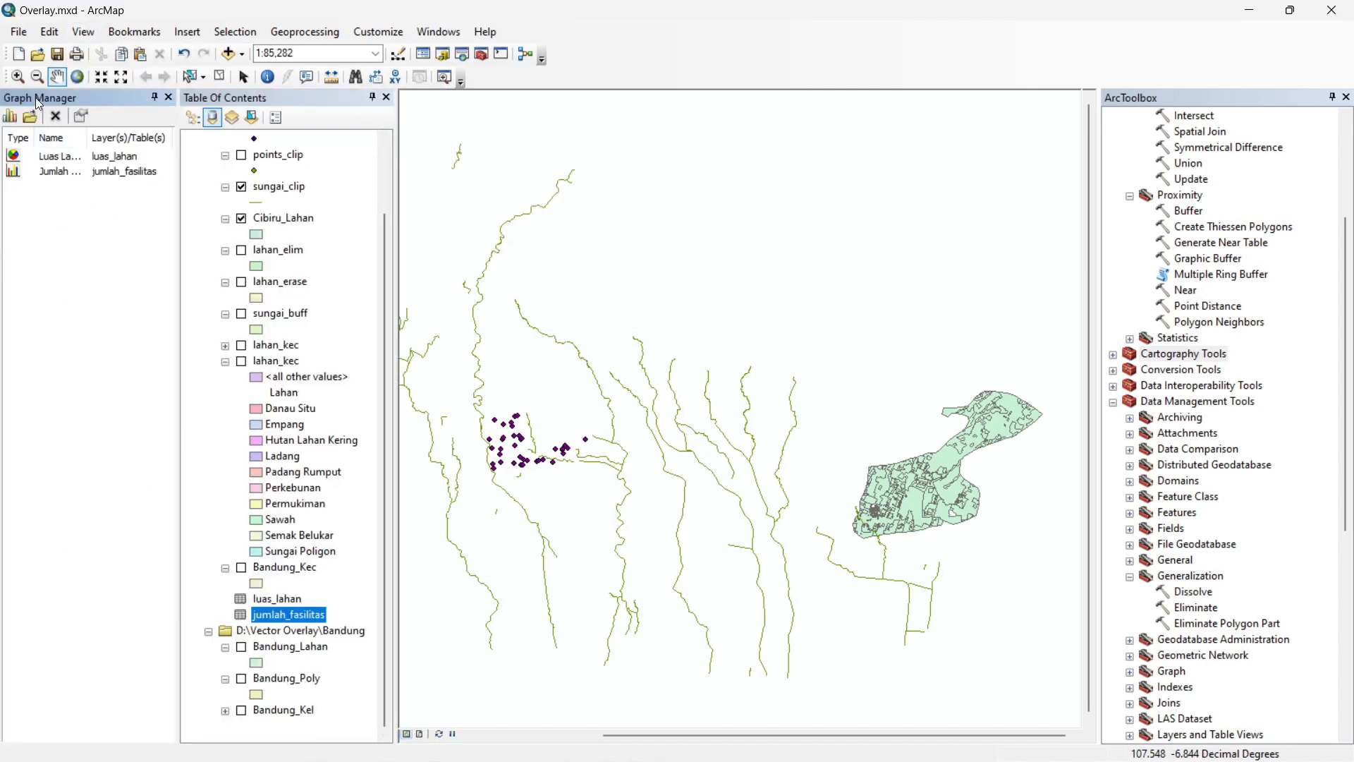
drag(39, 103, 563, 237)
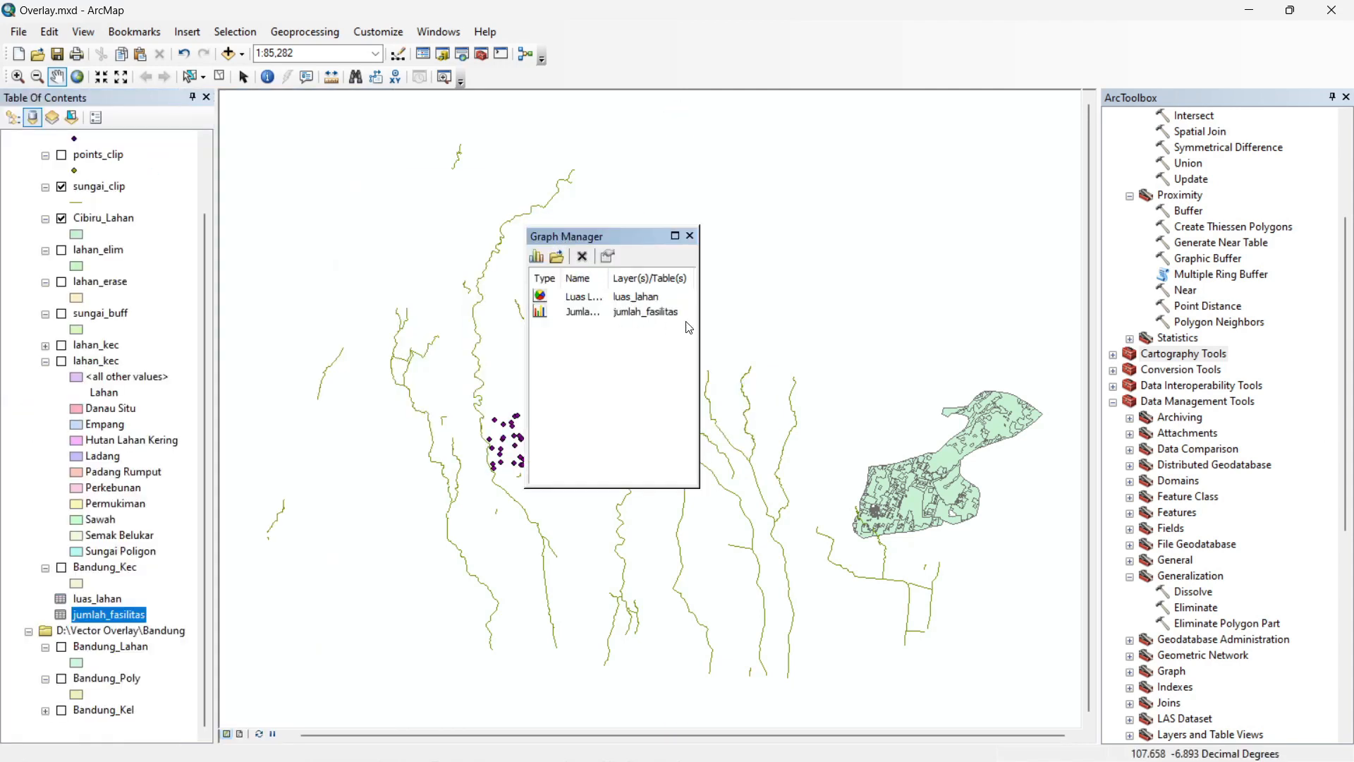
drag(704, 316, 911, 317)
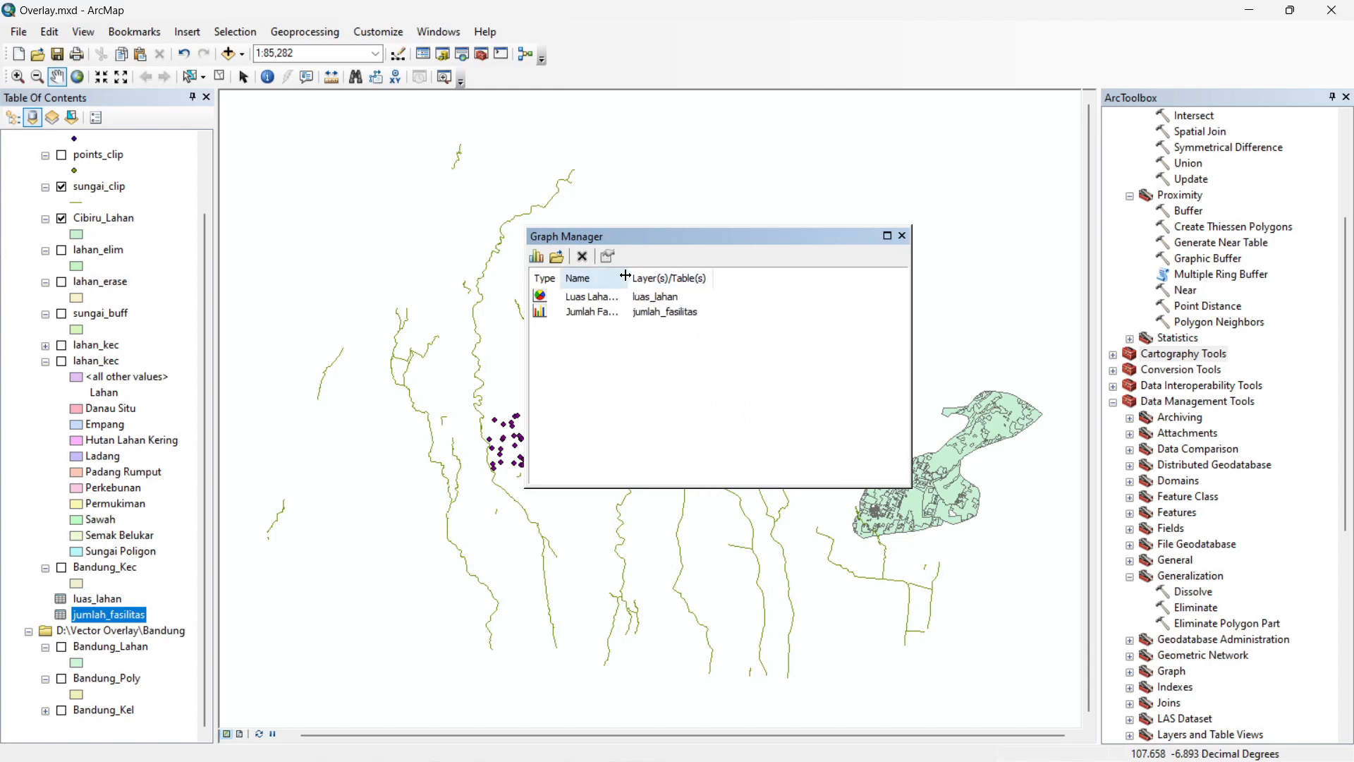
drag(625, 275, 711, 277)
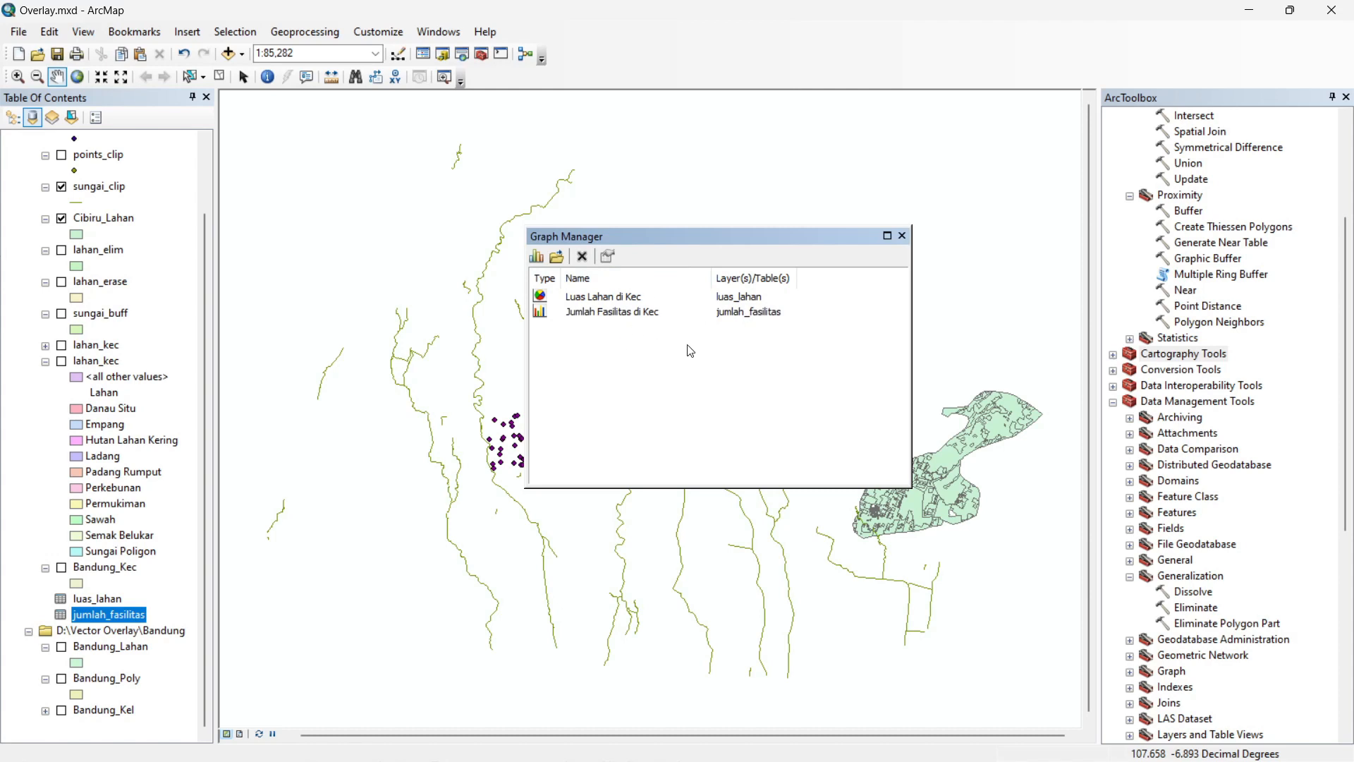
click(551, 316)
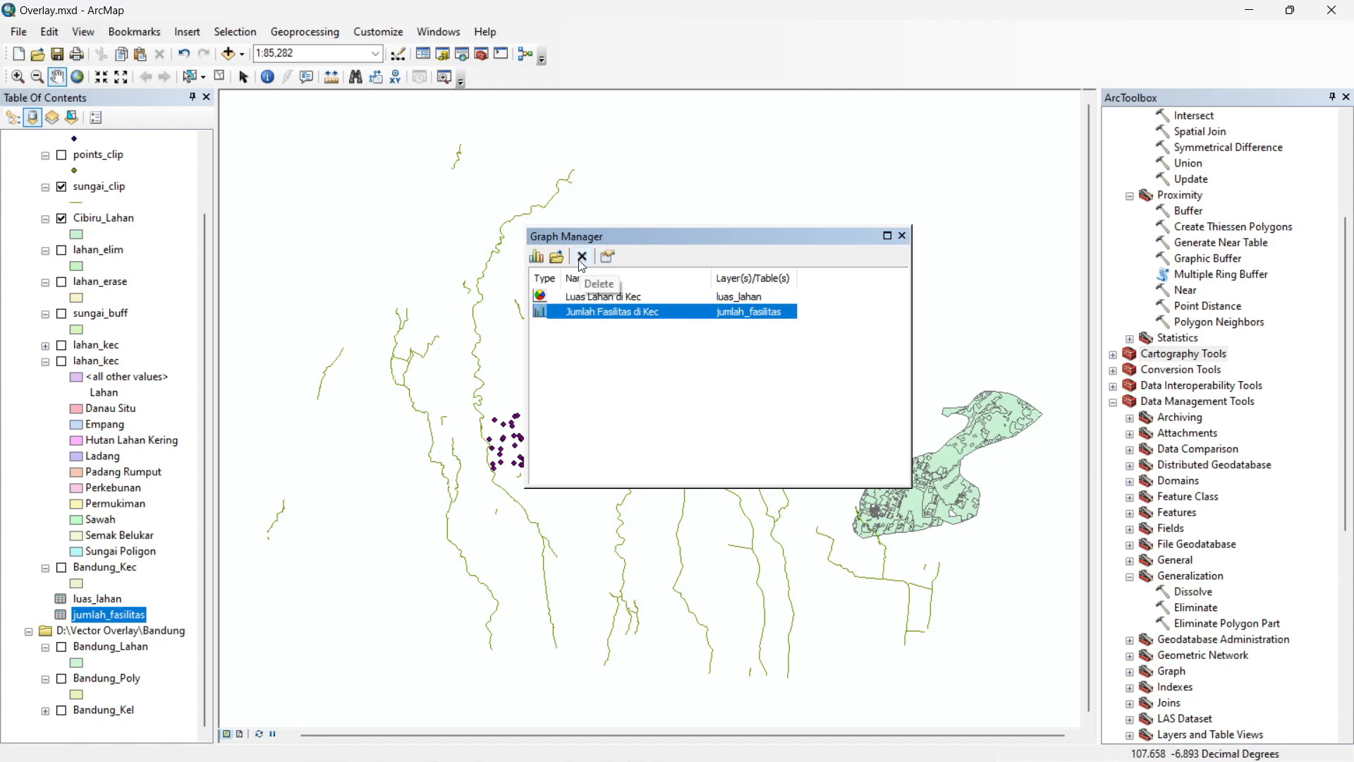
click(694, 296)
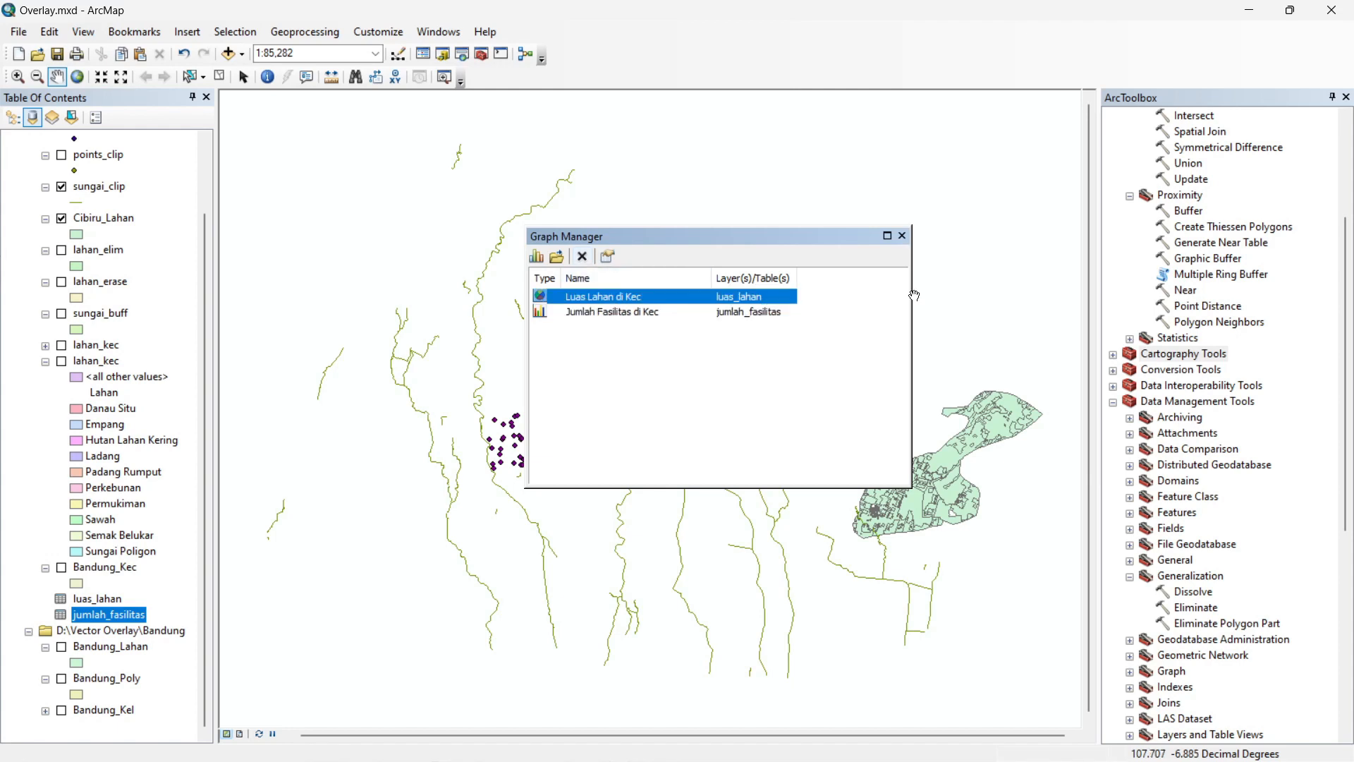
click(902, 235)
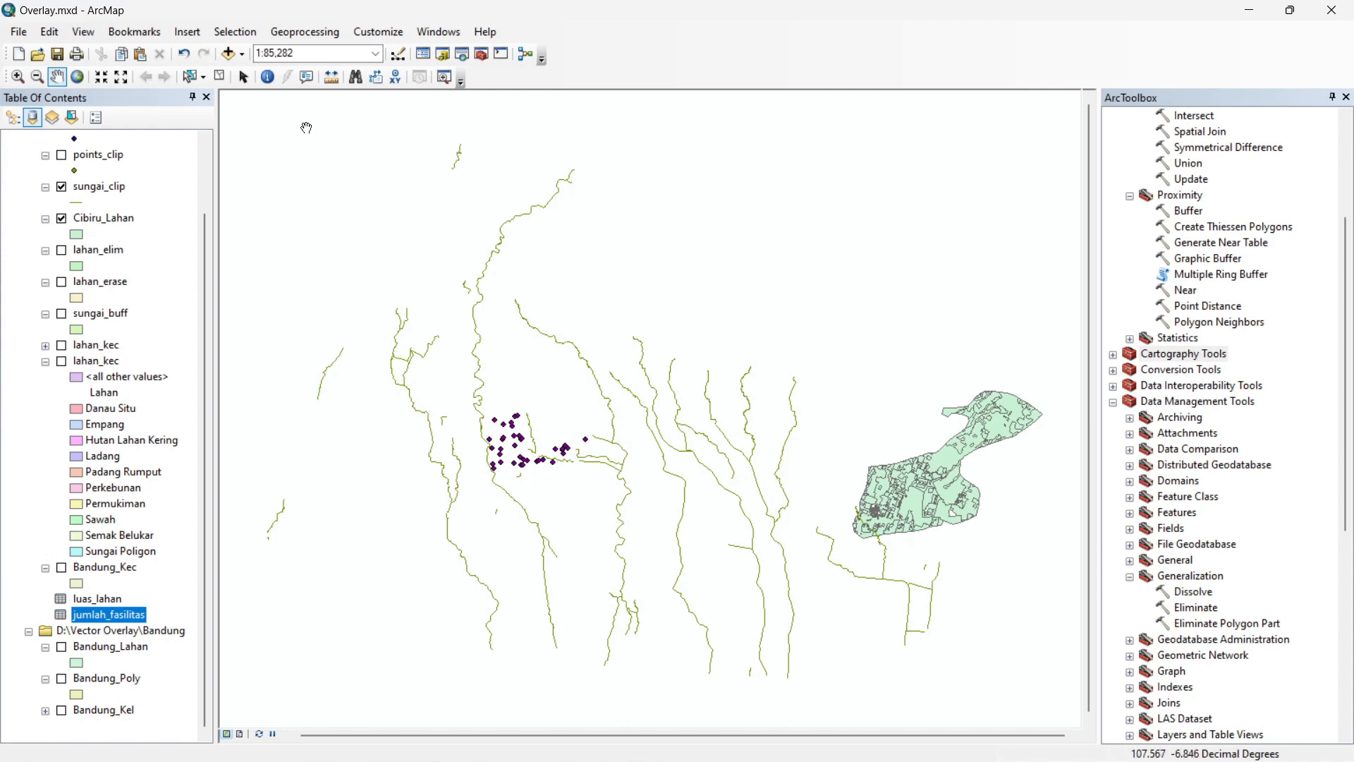
Look through the graph files available for loading in the Vector Overlay folder, and leave without loading one
click(92, 36)
mouse_move(164, 93)
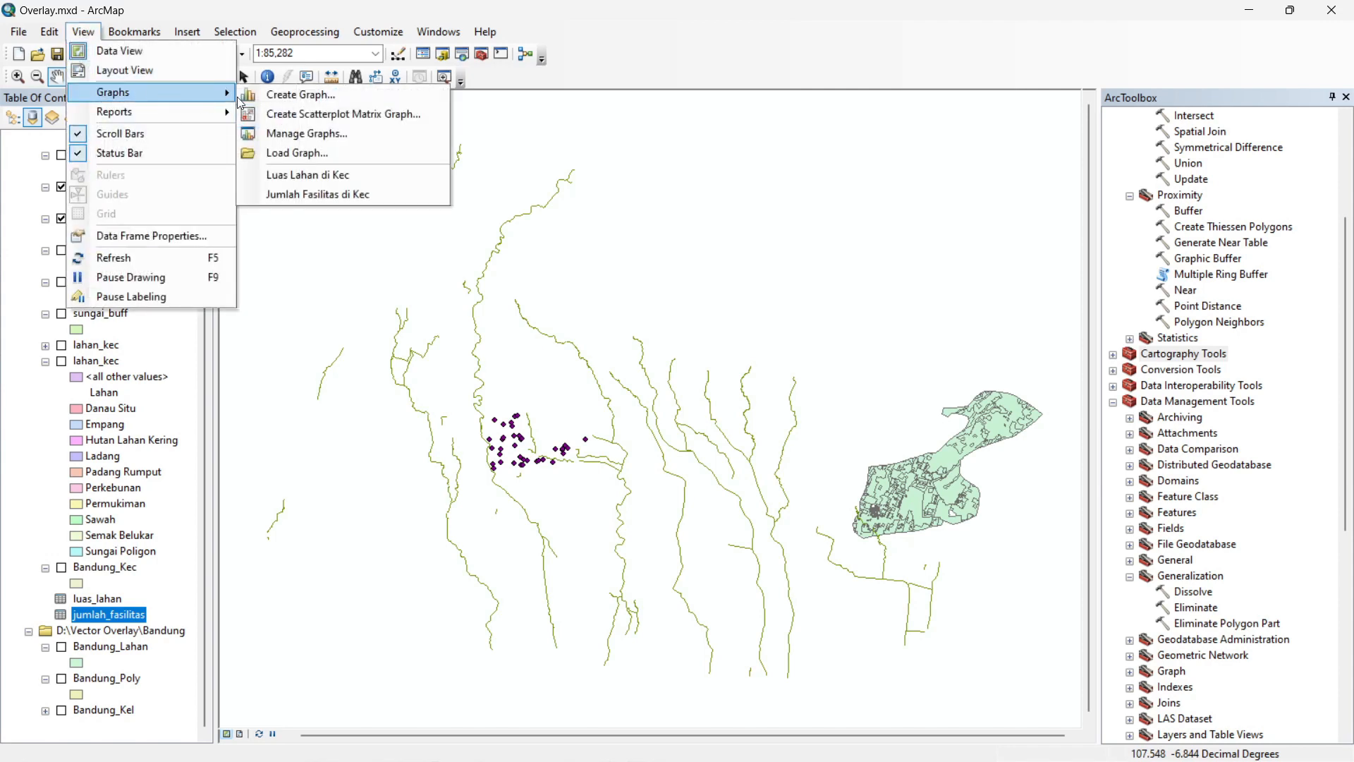
click(362, 156)
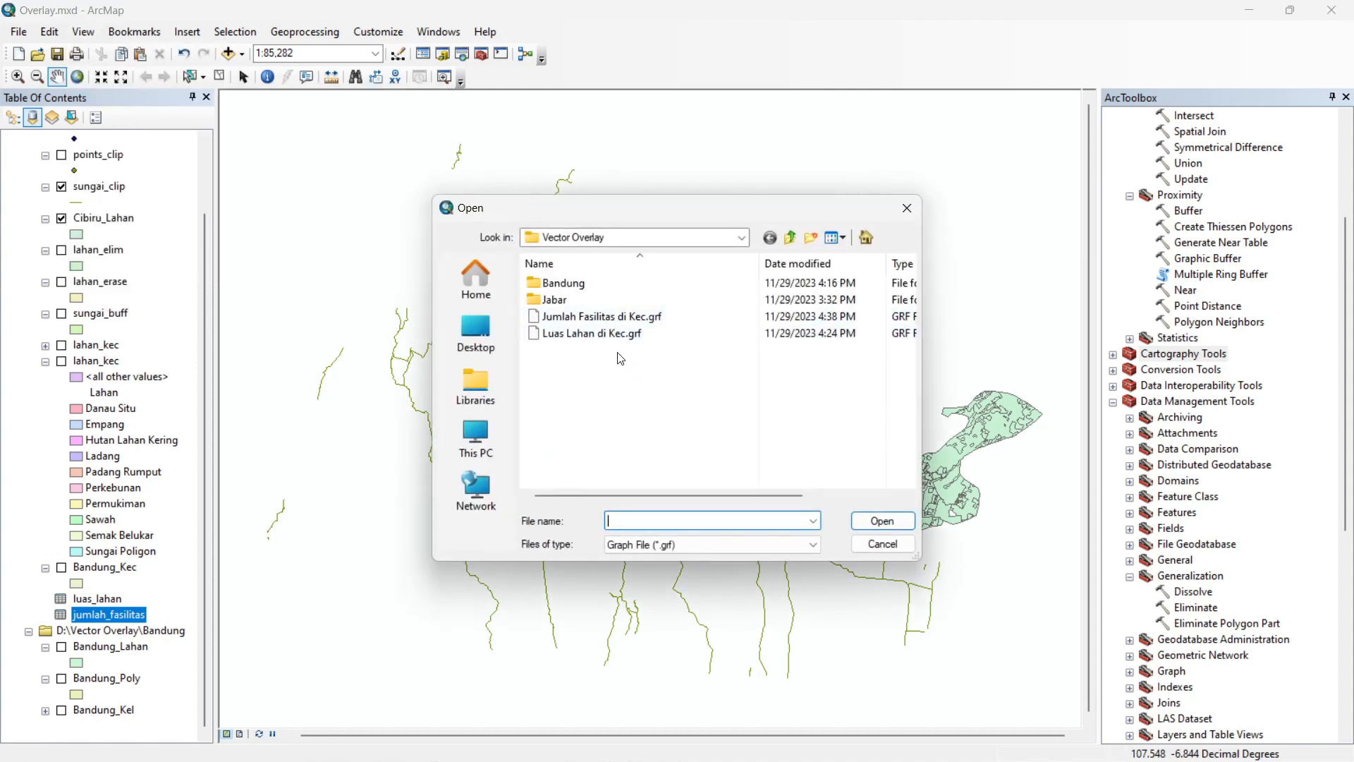
click(611, 319)
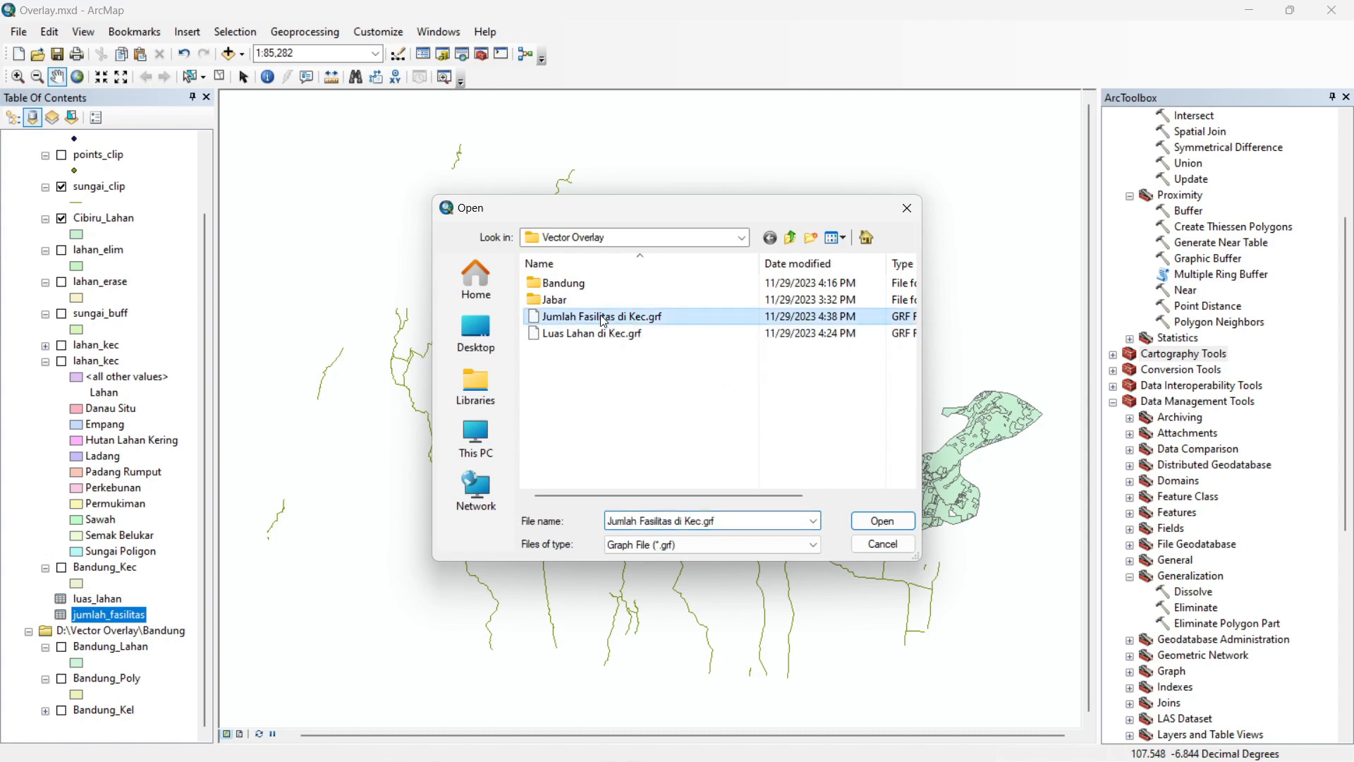
click(580, 335)
click(622, 319)
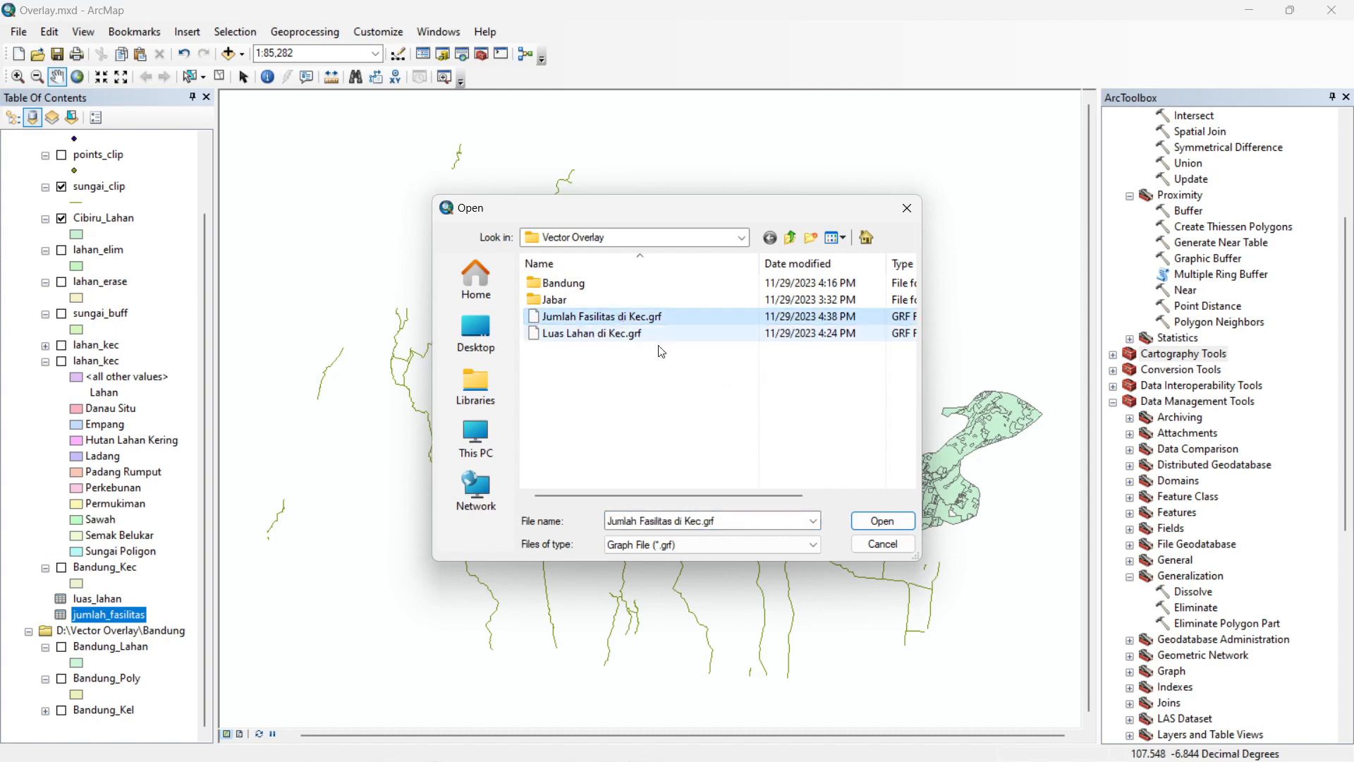
click(884, 544)
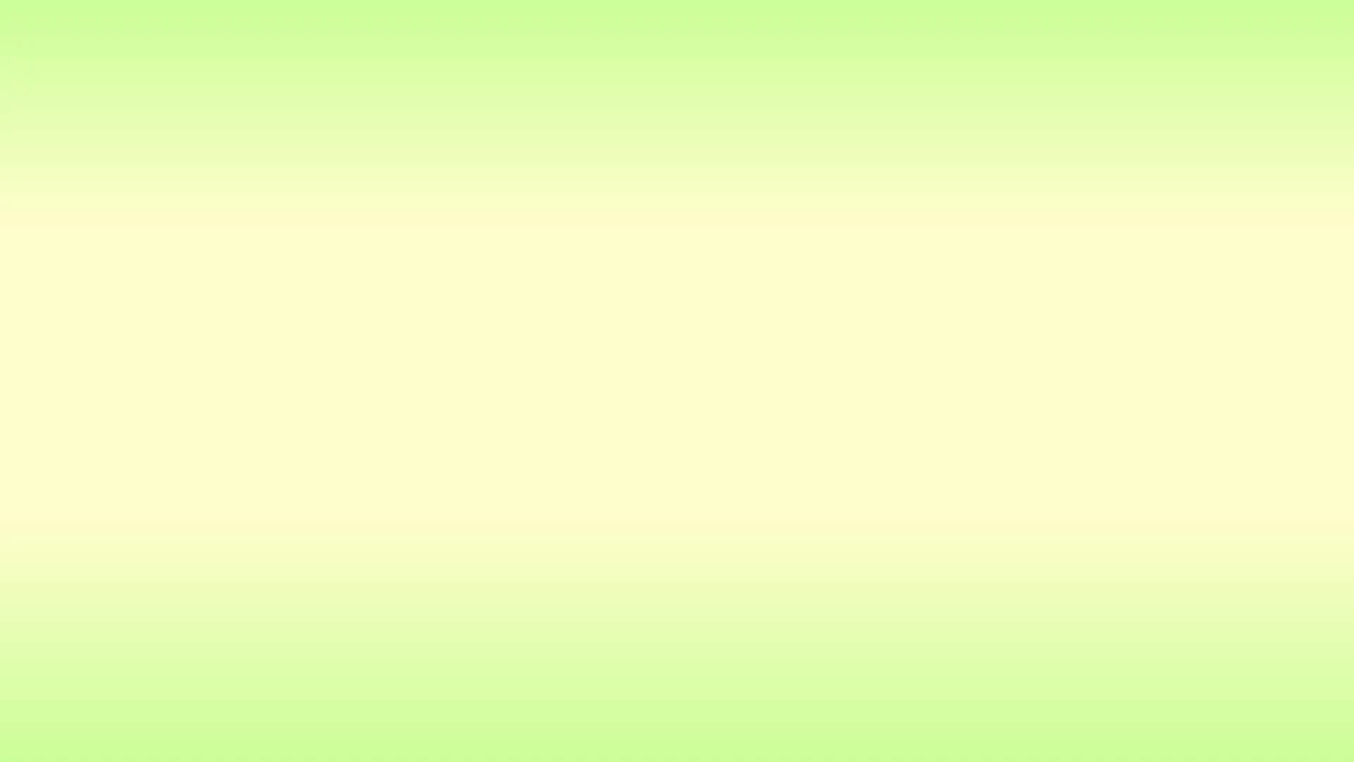